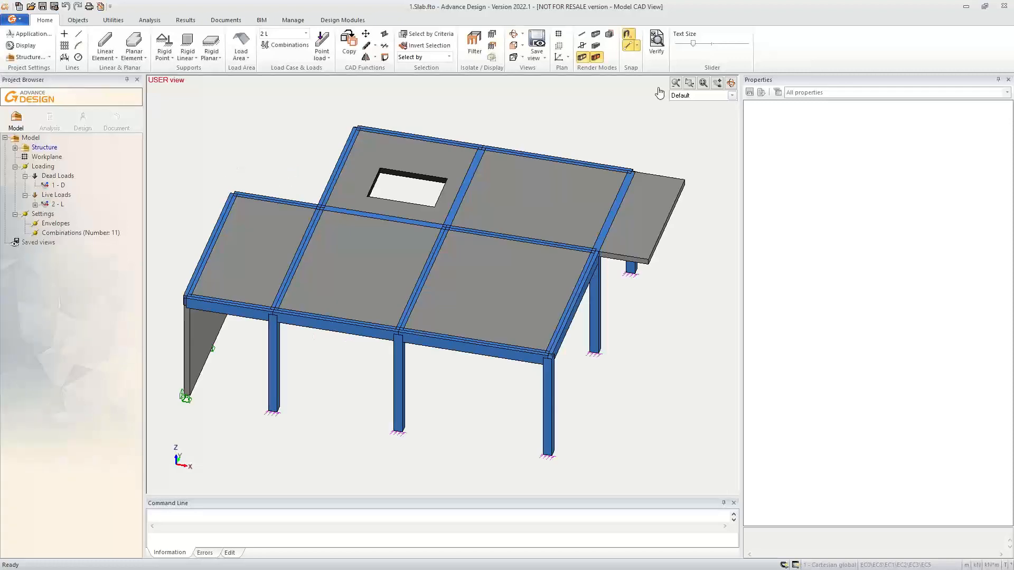
Select the slab super element in the model to show its properties.
{"action": "left_click", "coordinate": [717, 83]}
{"action": "left_click_drag", "start_coordinate": [280, 168], "coordinate": [317, 176]}
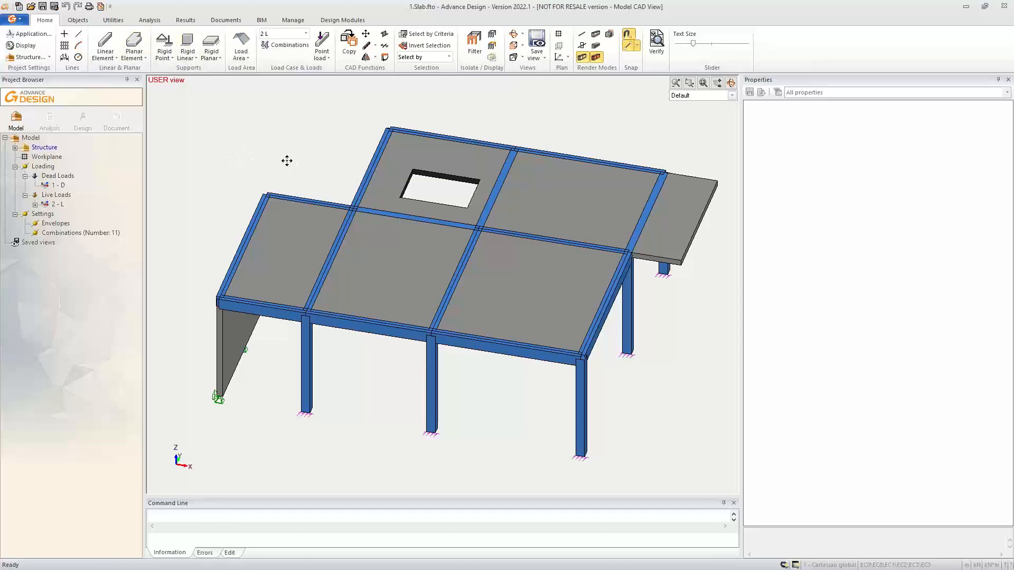
{"action": "right_click", "coordinate": [272, 149]}
{"action": "left_click", "coordinate": [319, 157]}
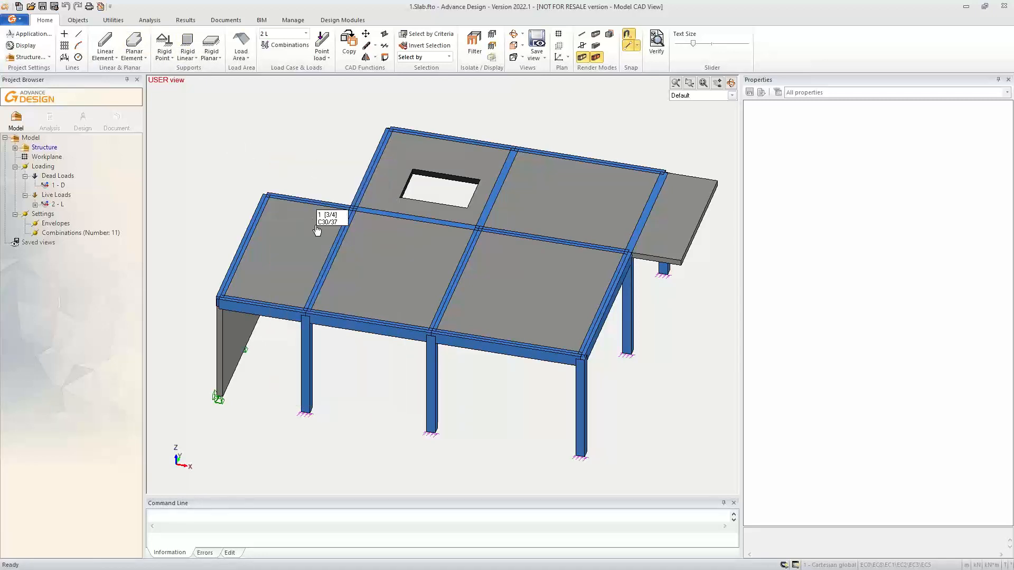
{"action": "left_click", "coordinate": [301, 244]}
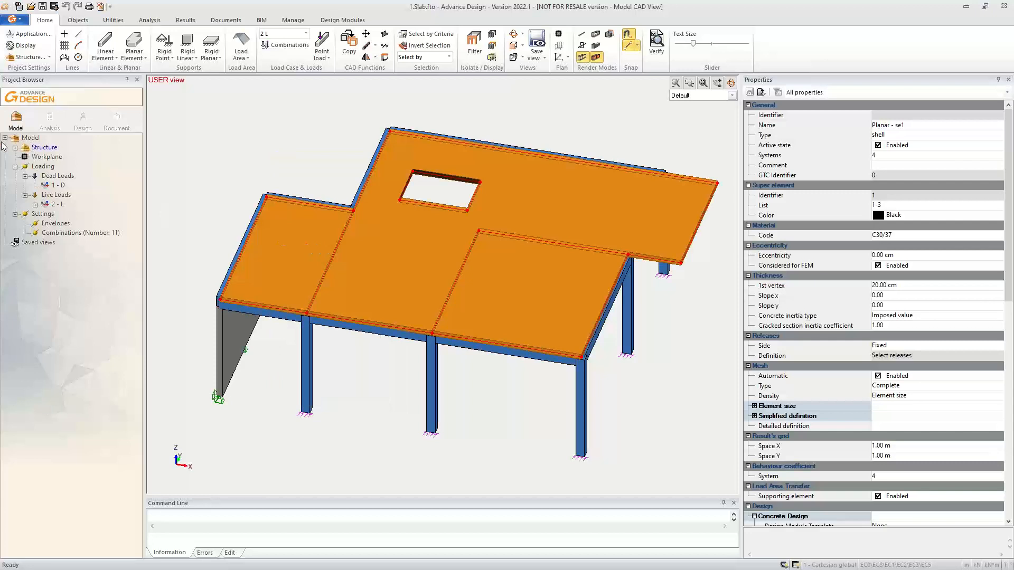
Expand the Structure and Slabs systems in the project tree and inspect planar elements 1.1, 1.2 and 1.3 one by one.
{"action": "left_click", "coordinate": [15, 149]}
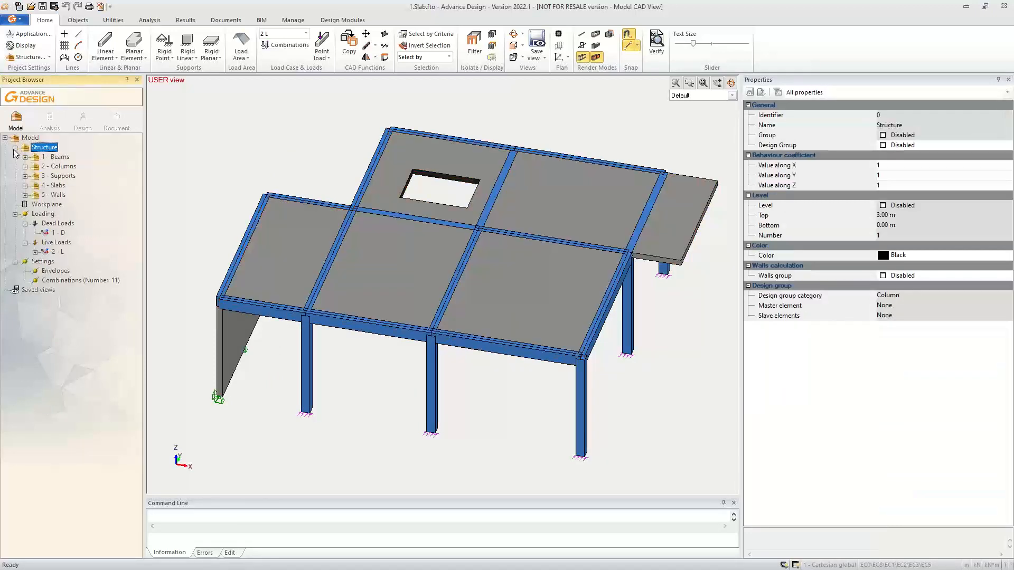
{"action": "left_click", "coordinate": [25, 186]}
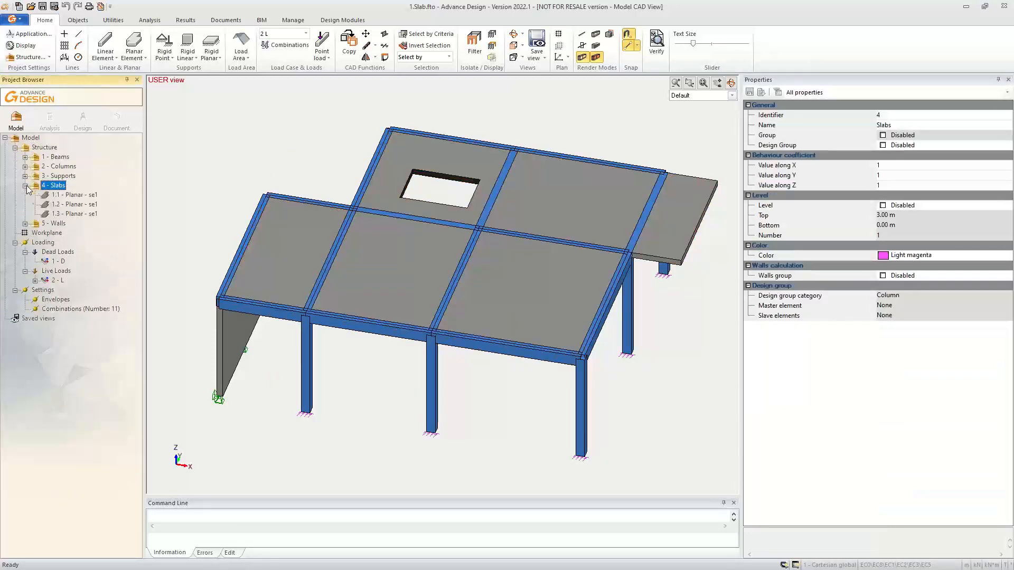
{"action": "left_click", "coordinate": [86, 197]}
{"action": "left_click", "coordinate": [80, 206]}
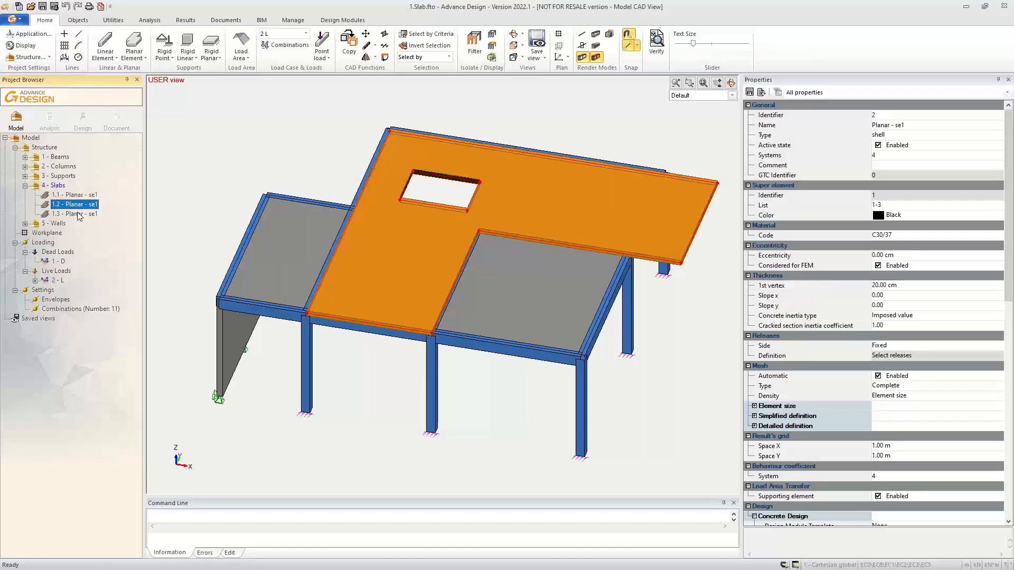
{"action": "left_click", "coordinate": [77, 217]}
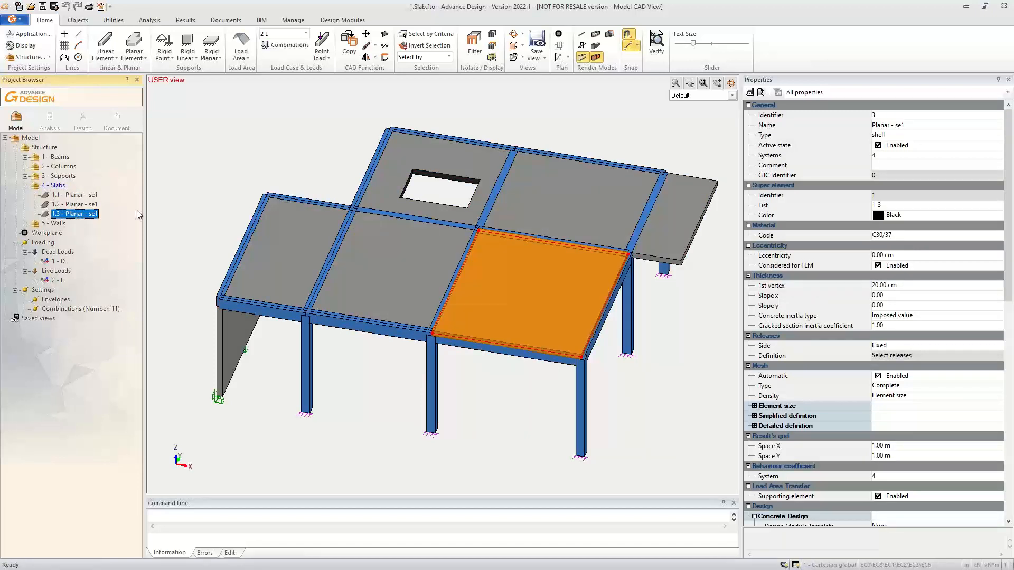
Select the whole slab super element in the model and view the commands available for it.
{"action": "left_click", "coordinate": [320, 259]}
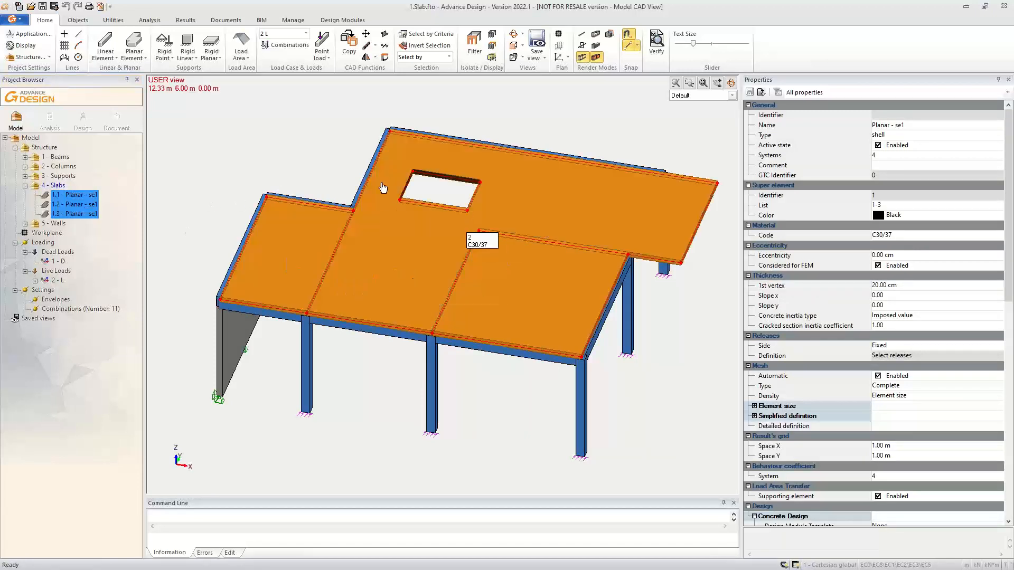
{"action": "left_click", "coordinate": [291, 176]}
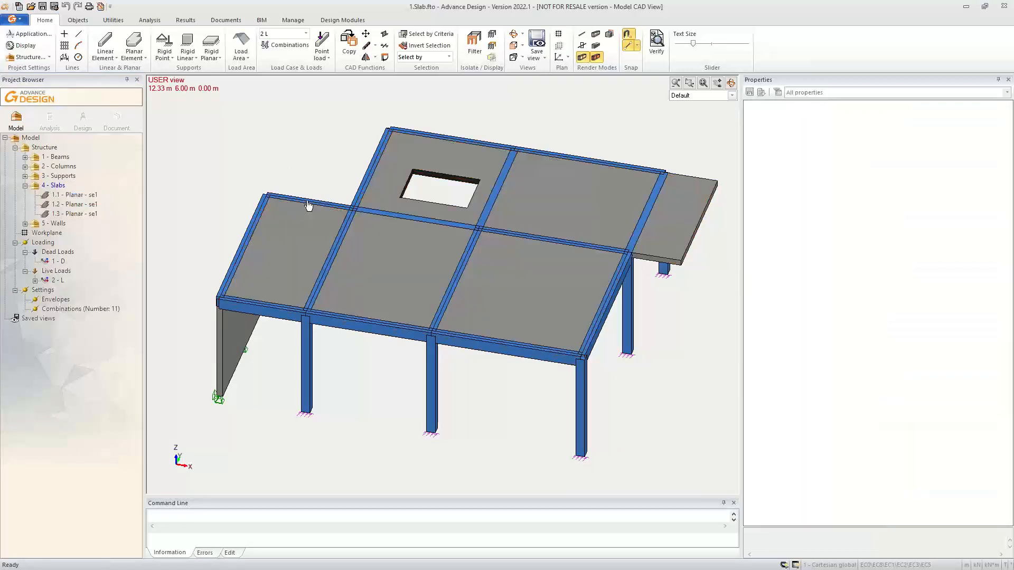
{"action": "left_click", "coordinate": [306, 232]}
{"action": "right_click", "coordinate": [301, 228]}
{"action": "mouse_move", "coordinate": [376, 441]}
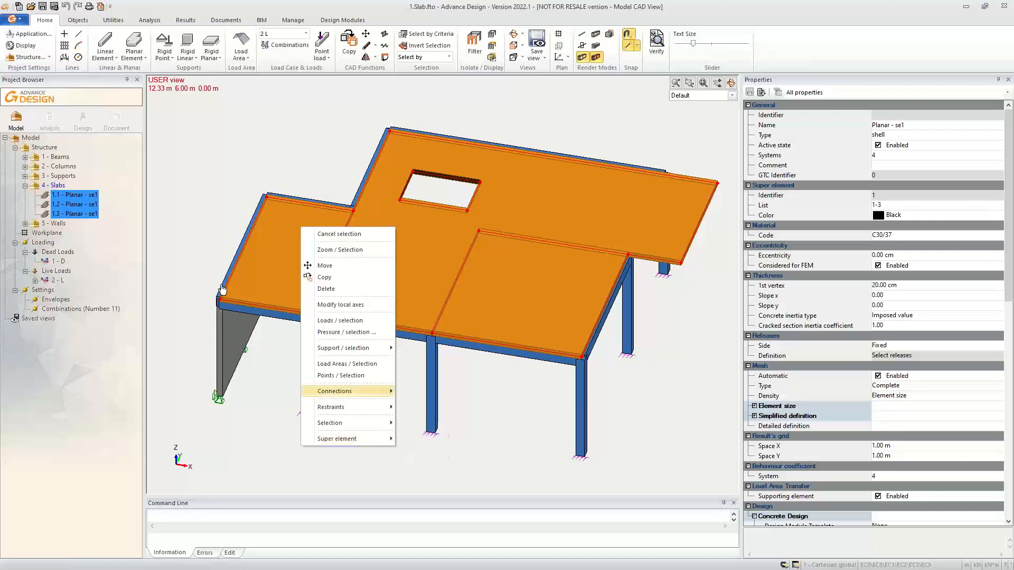
{"action": "left_click", "coordinate": [220, 268]}
Highlight each of the three slab elements individually again, and reselect the complete slab super element.
{"action": "left_click", "coordinate": [81, 199]}
{"action": "left_click", "coordinate": [79, 204]}
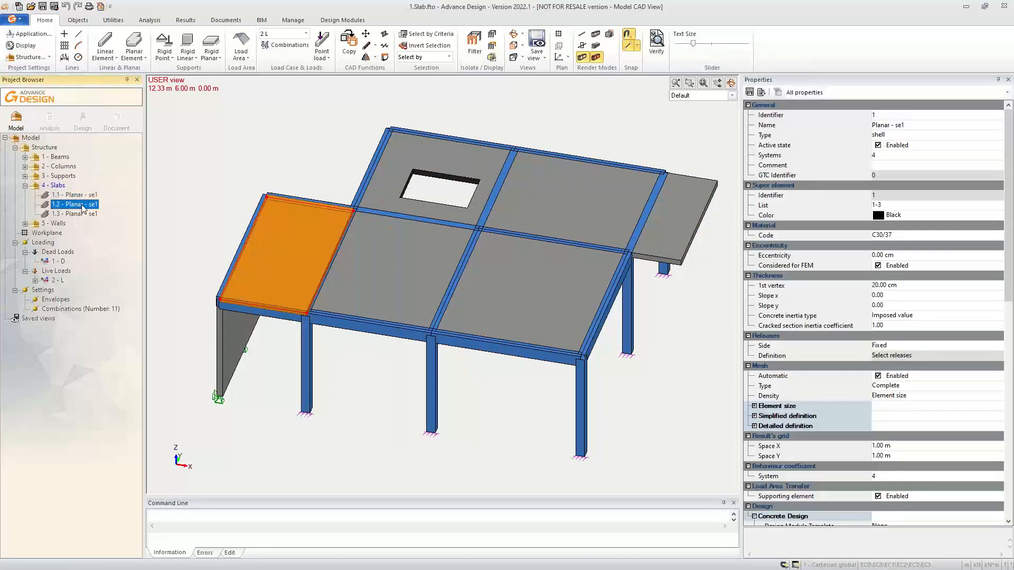
{"action": "left_click", "coordinate": [79, 214]}
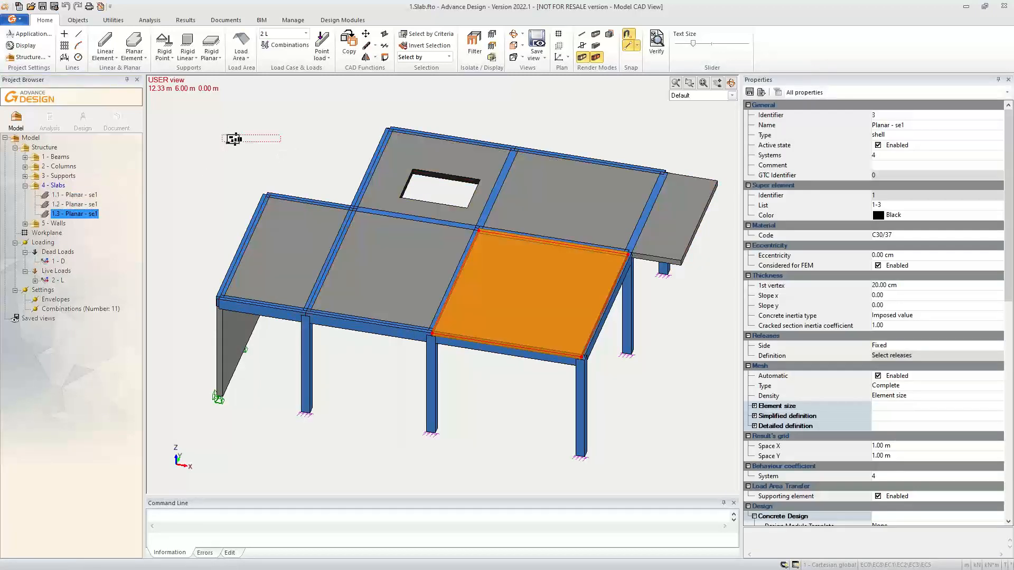
{"action": "left_click", "coordinate": [234, 135]}
{"action": "left_click", "coordinate": [299, 240]}
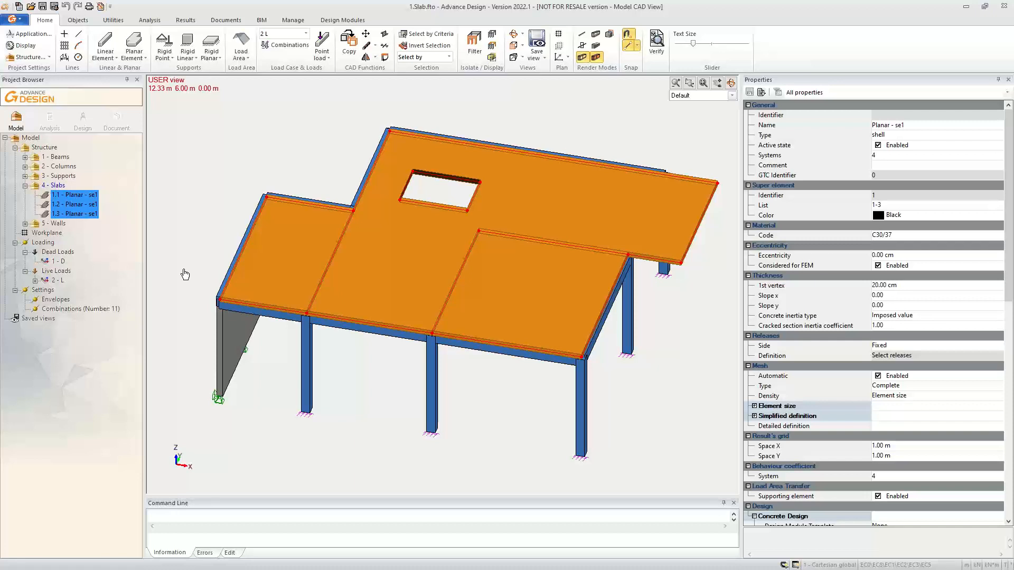
Switch to the analysis stage and select the slab super element in the meshed model.
{"action": "left_click", "coordinate": [50, 119]}
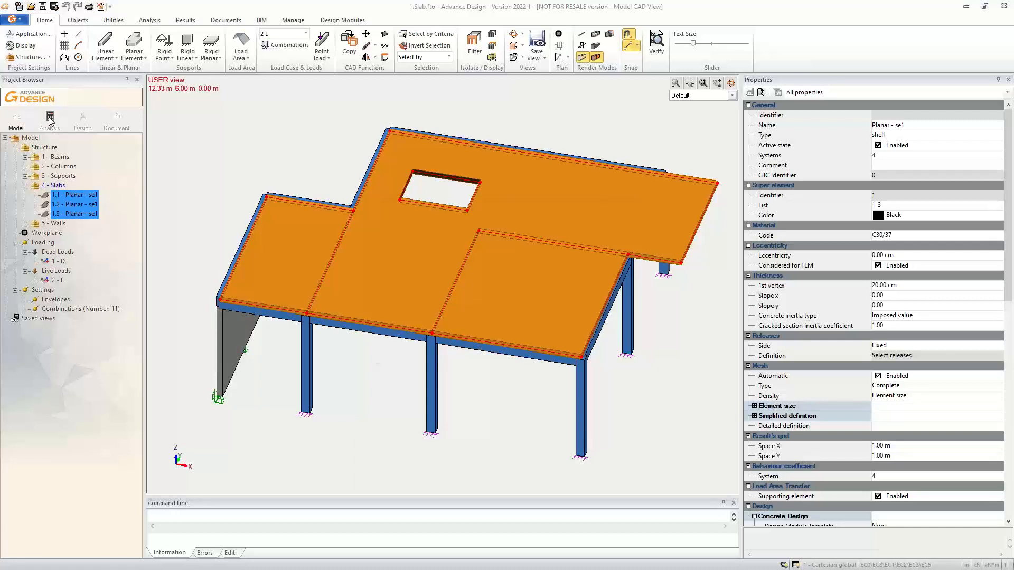
{"action": "left_click", "coordinate": [470, 251]}
{"action": "left_click", "coordinate": [468, 302]}
{"action": "left_click", "coordinate": [569, 356]}
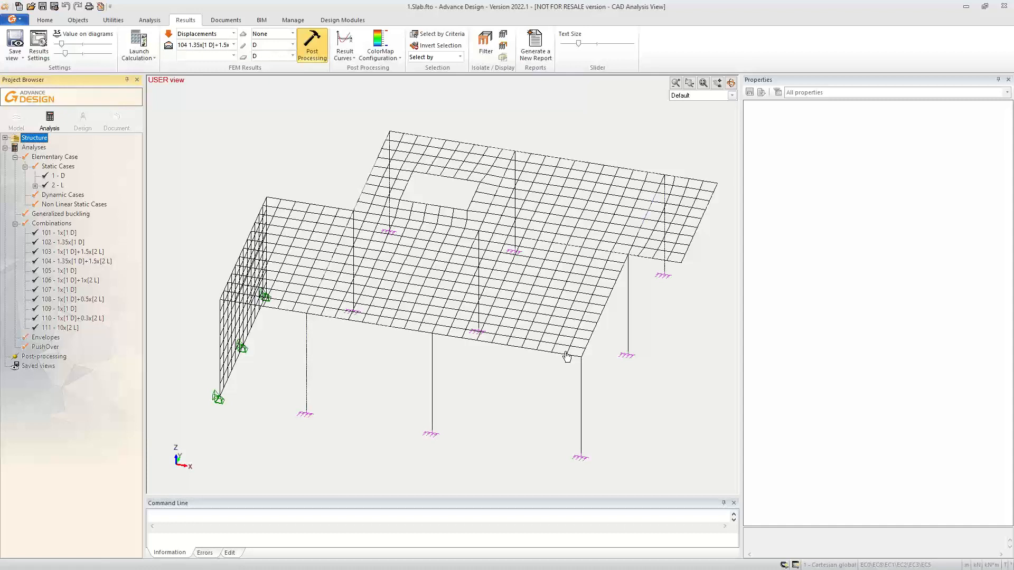
{"action": "left_click", "coordinate": [515, 350]}
{"action": "left_click", "coordinate": [731, 83]}
{"action": "left_click_drag", "start_coordinate": [312, 136], "coordinate": [288, 138]}
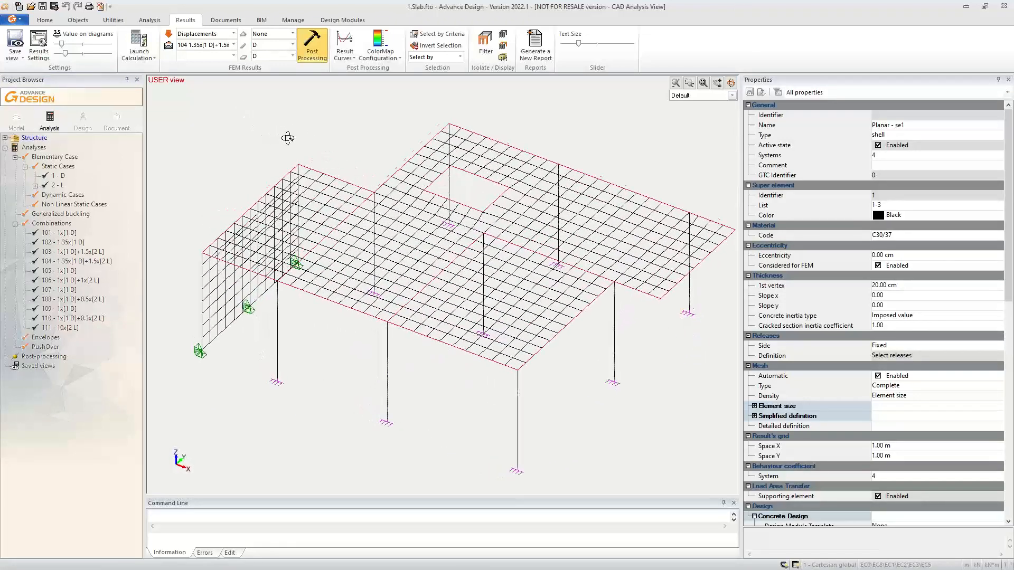
{"action": "left_click_drag", "start_coordinate": [377, 141], "coordinate": [351, 141]}
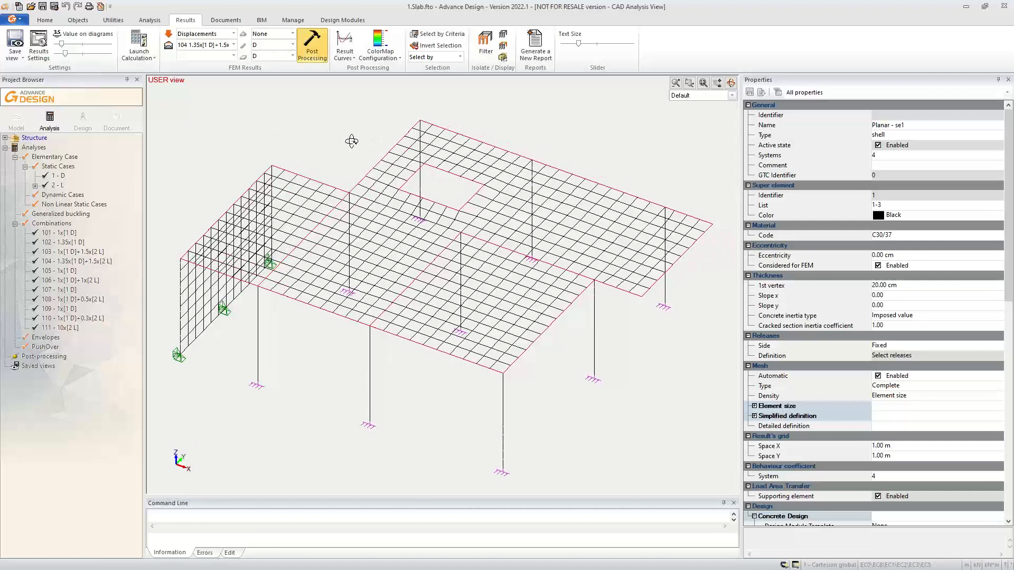
Collapse all of the slab's property categories and expand only the Design category.
{"action": "right_click", "coordinate": [836, 111]}
{"action": "left_click", "coordinate": [867, 147]}
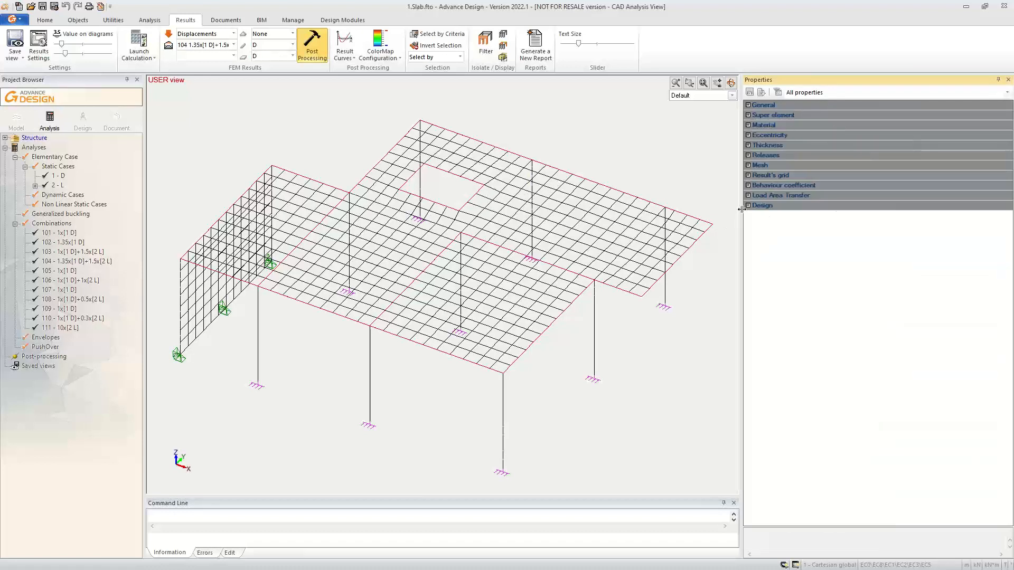
{"action": "left_click", "coordinate": [755, 206]}
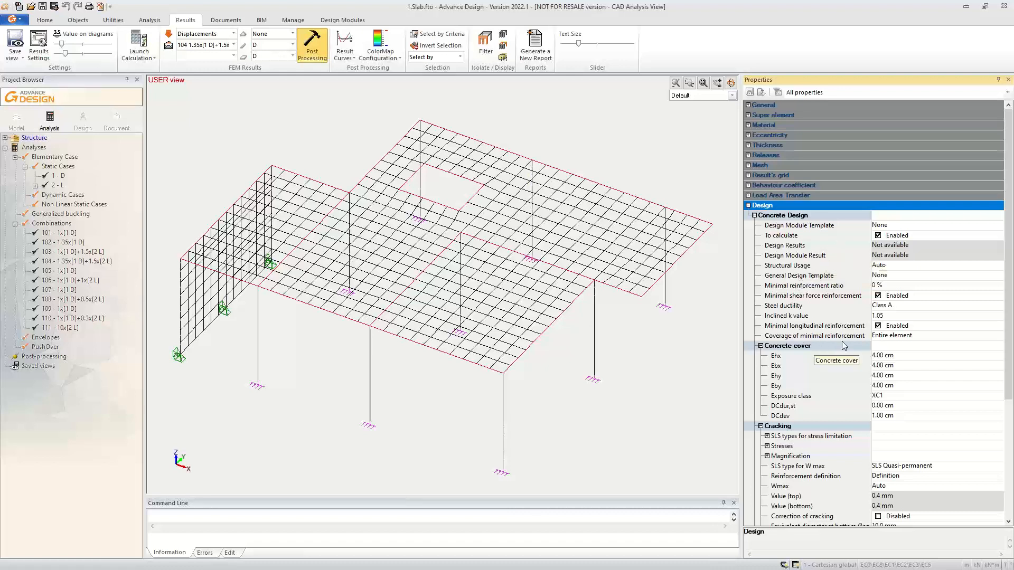
Review the slab's steel ductility, concrete cover Ehx and equivalent bar diameters at bottom and top in its concrete design properties.
{"action": "left_click", "coordinate": [806, 309]}
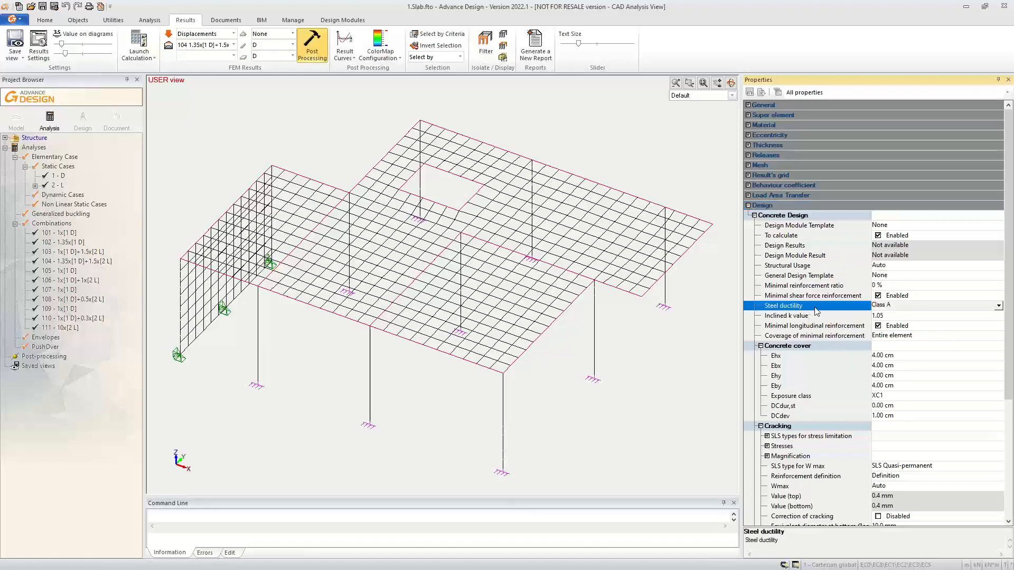
{"action": "left_click", "coordinate": [801, 357]}
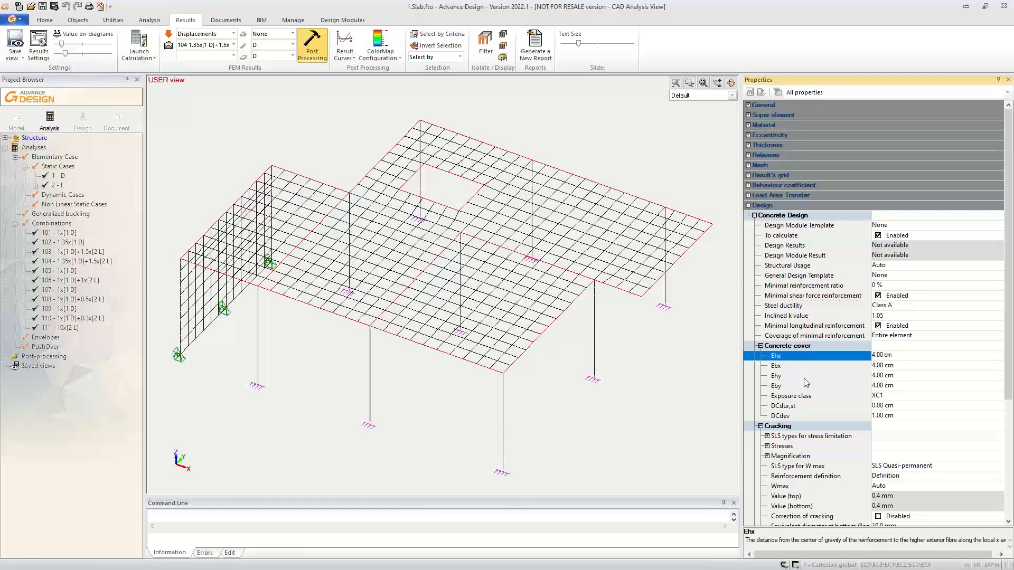
{"action": "scroll", "coordinate": [806, 391], "scroll_direction": "down", "scroll_amount": 3}
{"action": "scroll", "coordinate": [807, 389], "scroll_direction": "down", "scroll_amount": 3}
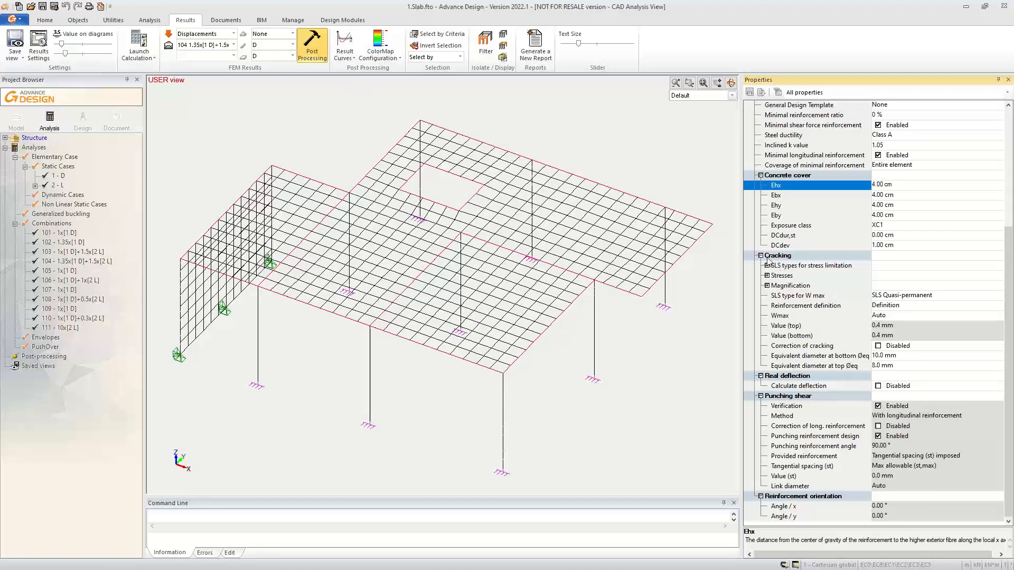
{"action": "left_click", "coordinate": [804, 357]}
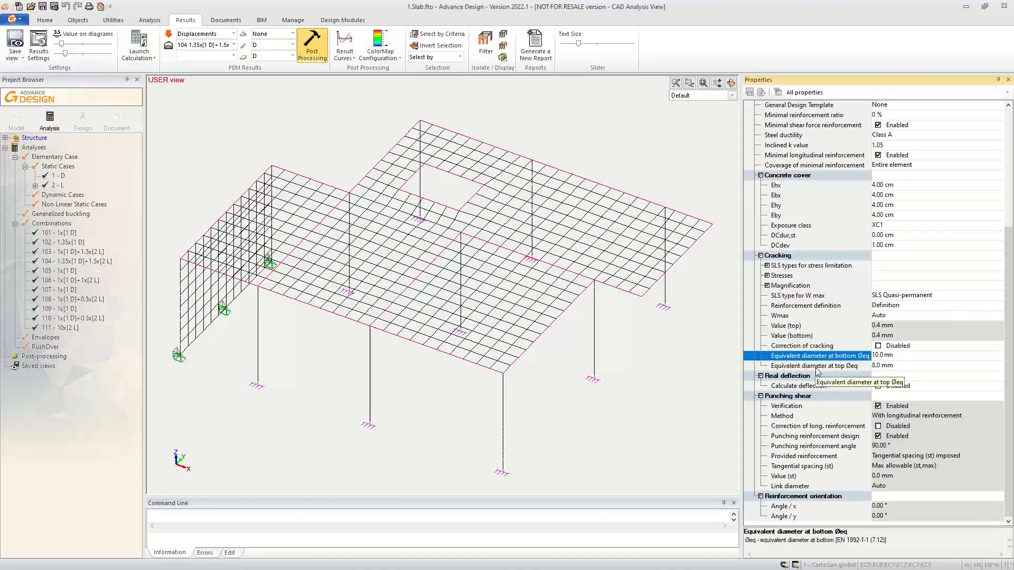
{"action": "left_click", "coordinate": [818, 367]}
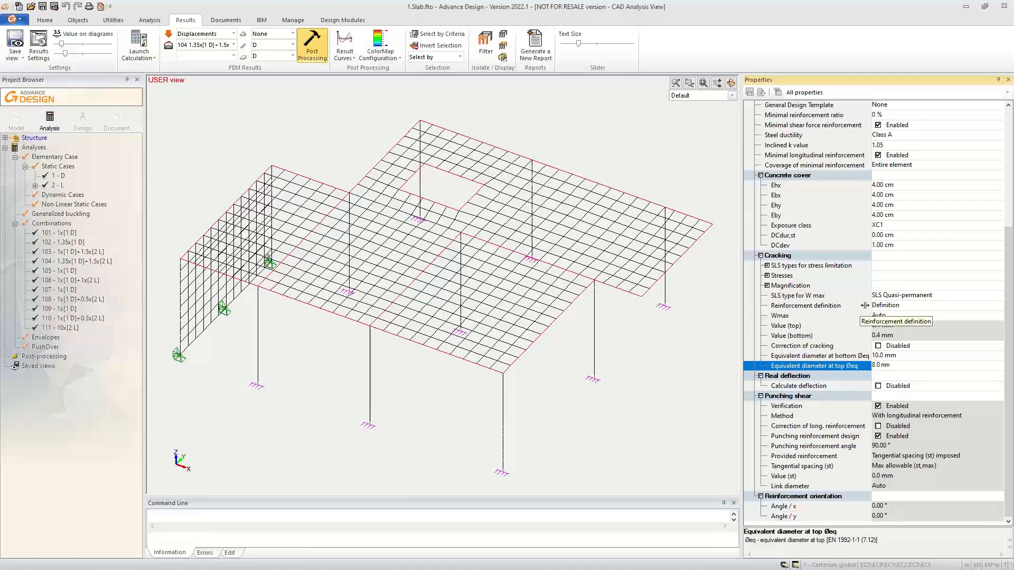
Open the slab's reinforcement definition and try the Bars HB type for the Along x - sup direction with diameter Ø 8.
{"action": "left_click", "coordinate": [894, 307]}
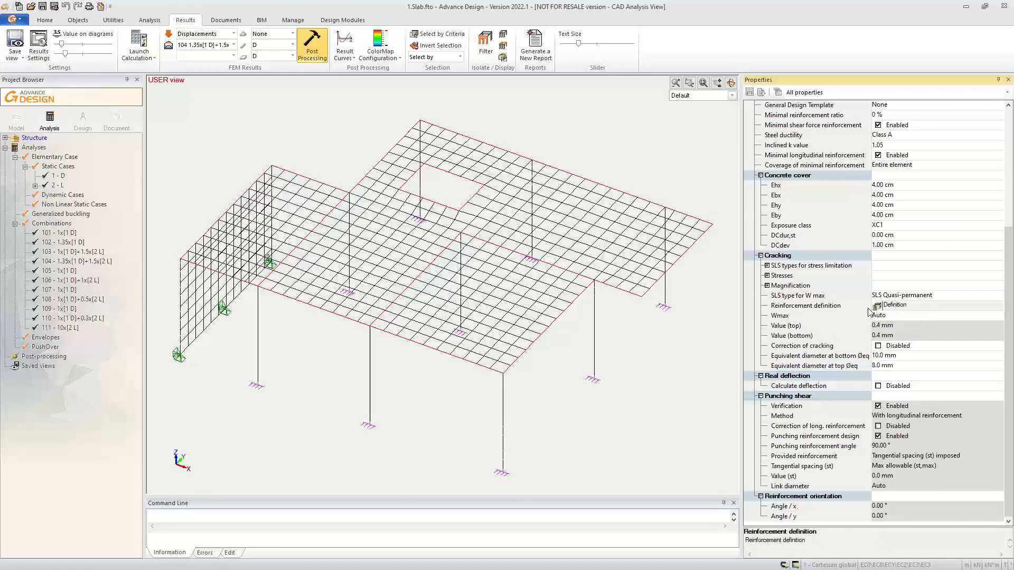
{"action": "left_click", "coordinate": [878, 307]}
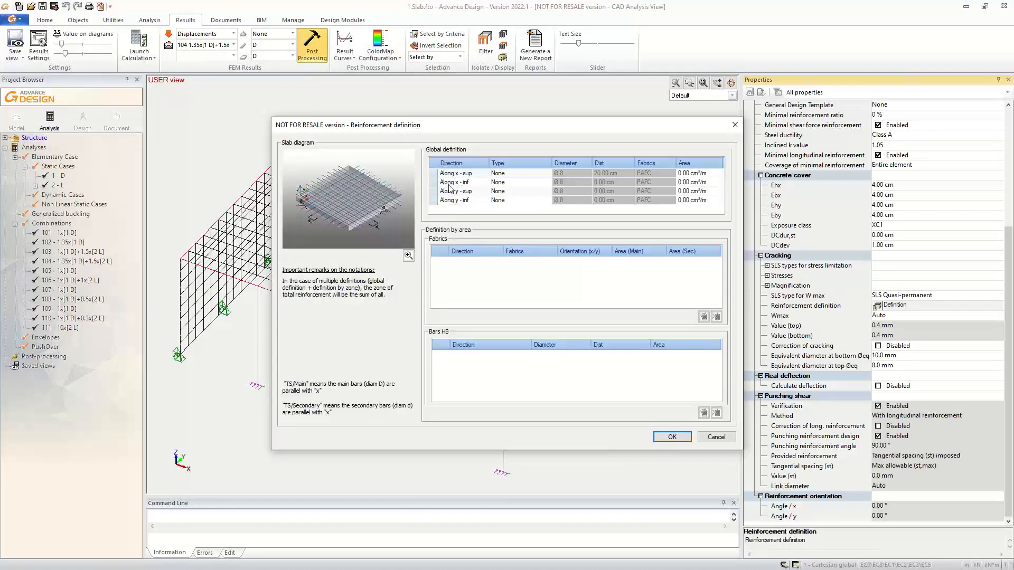
{"action": "left_click", "coordinate": [550, 174]}
{"action": "left_click", "coordinate": [548, 173]}
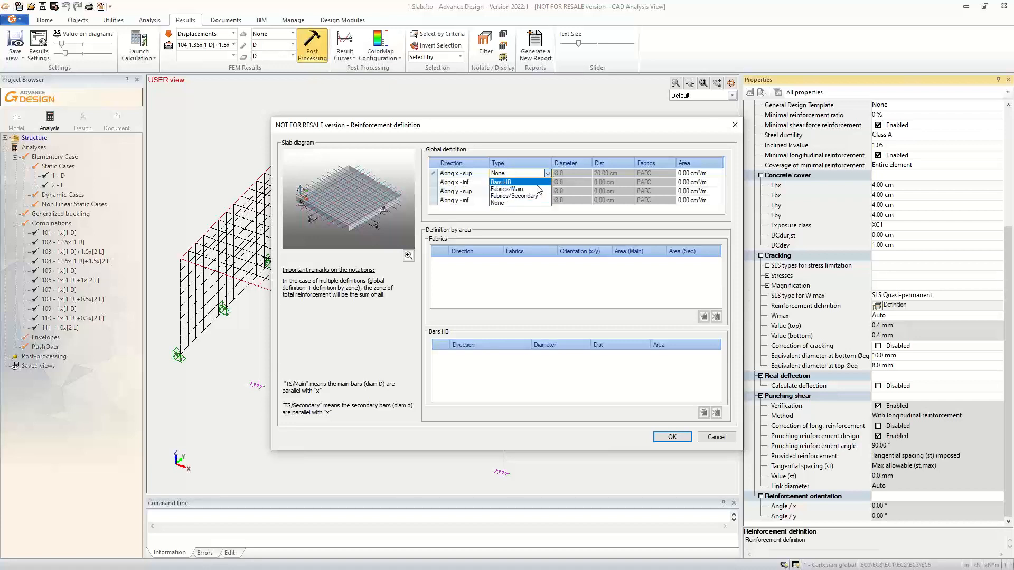
{"action": "left_click", "coordinate": [536, 183]}
{"action": "left_click", "coordinate": [581, 175]}
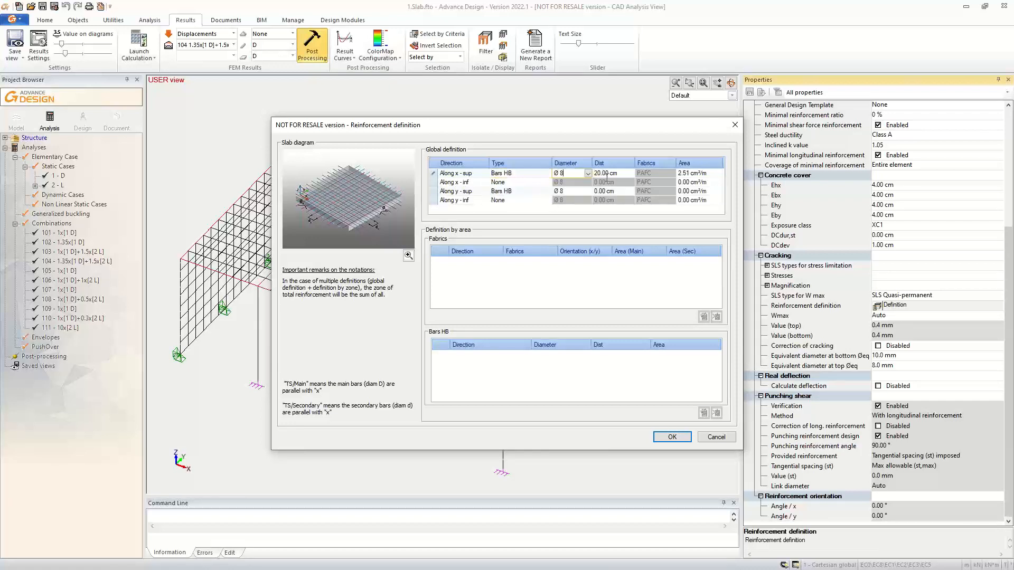
{"action": "left_click", "coordinate": [589, 174]}
{"action": "left_click", "coordinate": [589, 174]}
{"action": "left_click", "coordinate": [618, 174]}
Reset the Along x - sup reinforcement type to None and cancel the reinforcement definition.
{"action": "left_click", "coordinate": [547, 174]}
{"action": "left_click", "coordinate": [547, 174]}
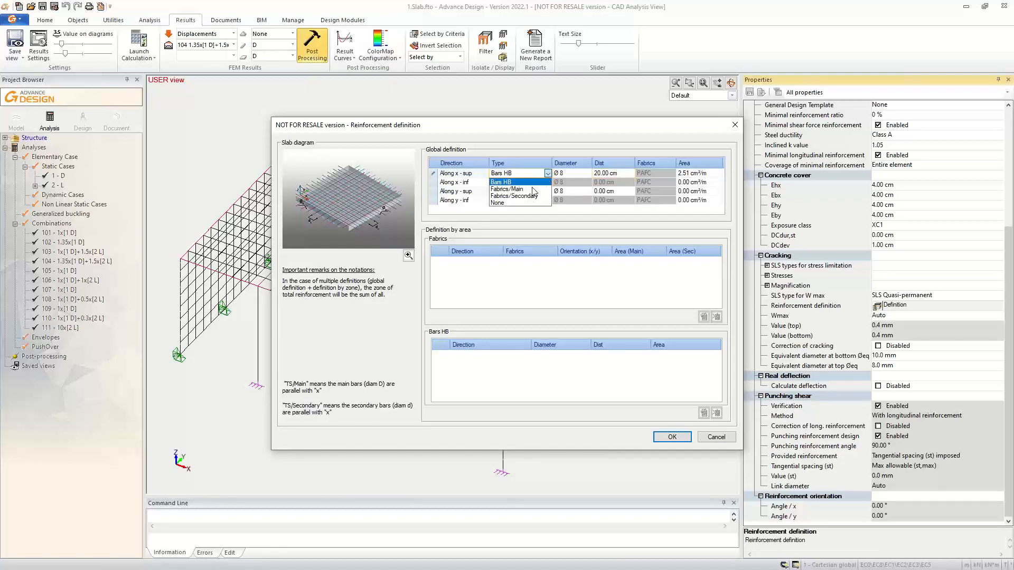
{"action": "left_click", "coordinate": [520, 203]}
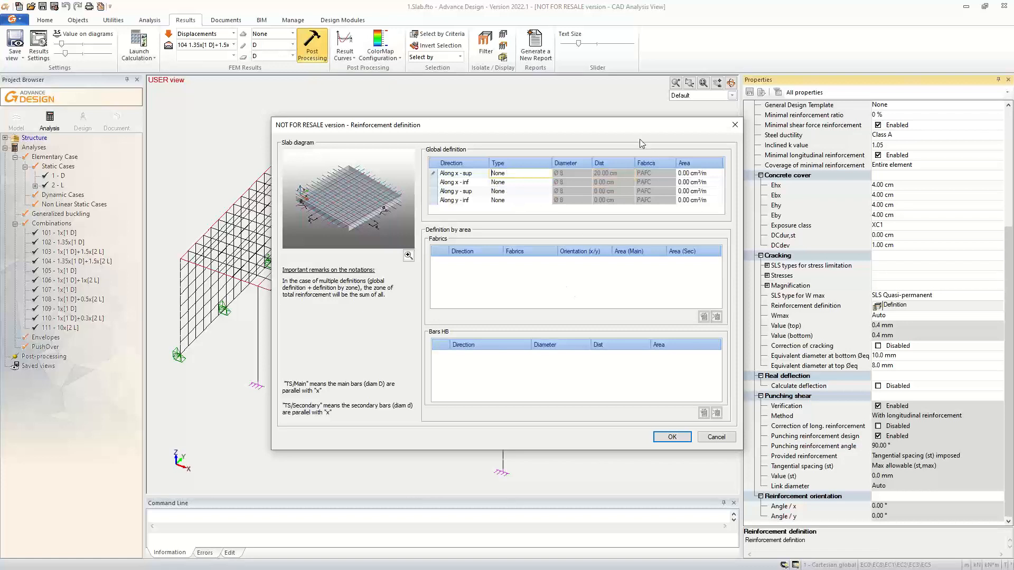
{"action": "left_click", "coordinate": [728, 441]}
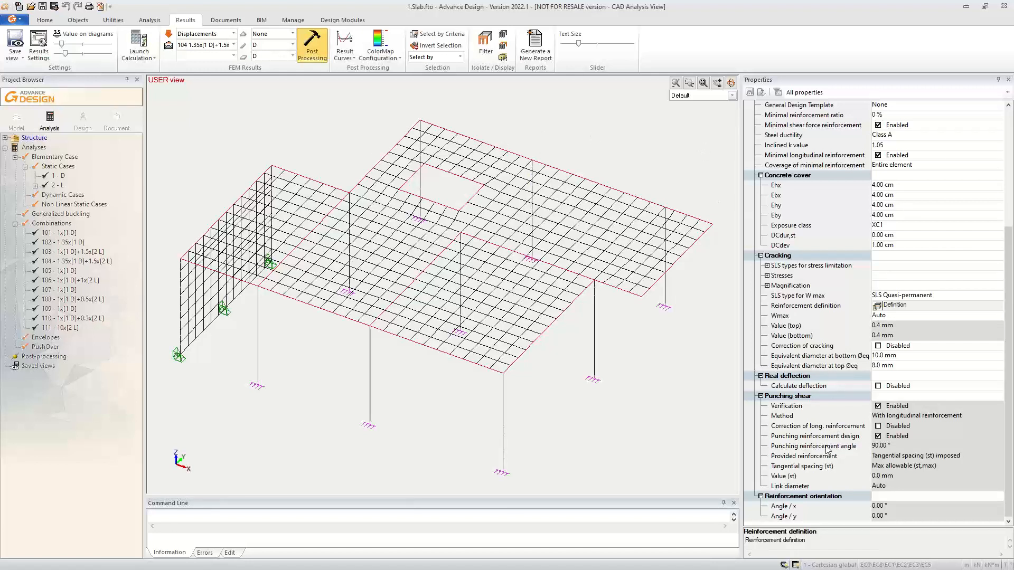
Open the RC design calculation settings and review the Standard page.
{"action": "scroll", "coordinate": [827, 449], "scroll_direction": "up", "scroll_amount": 6}
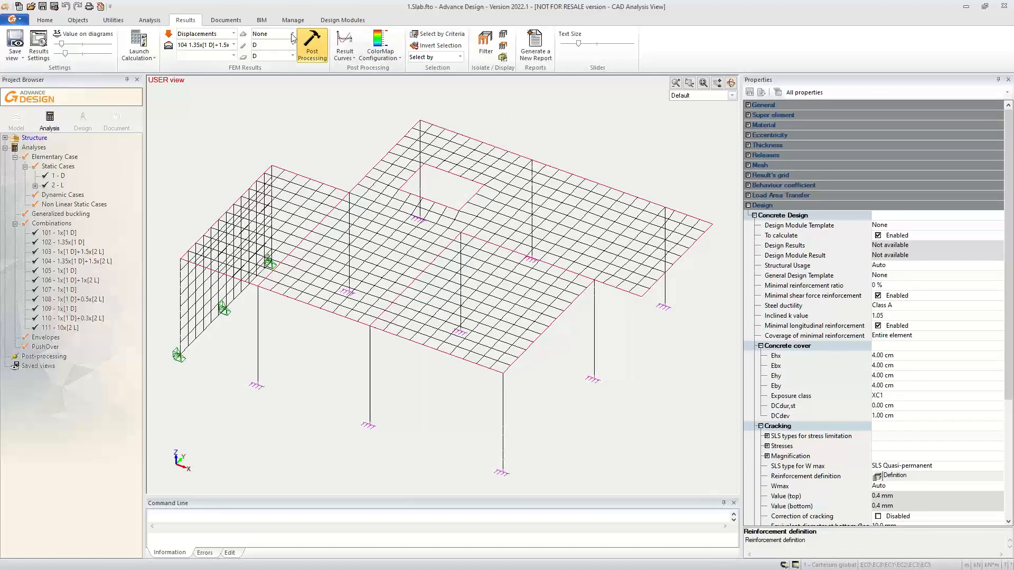
{"action": "left_click", "coordinate": [148, 21]}
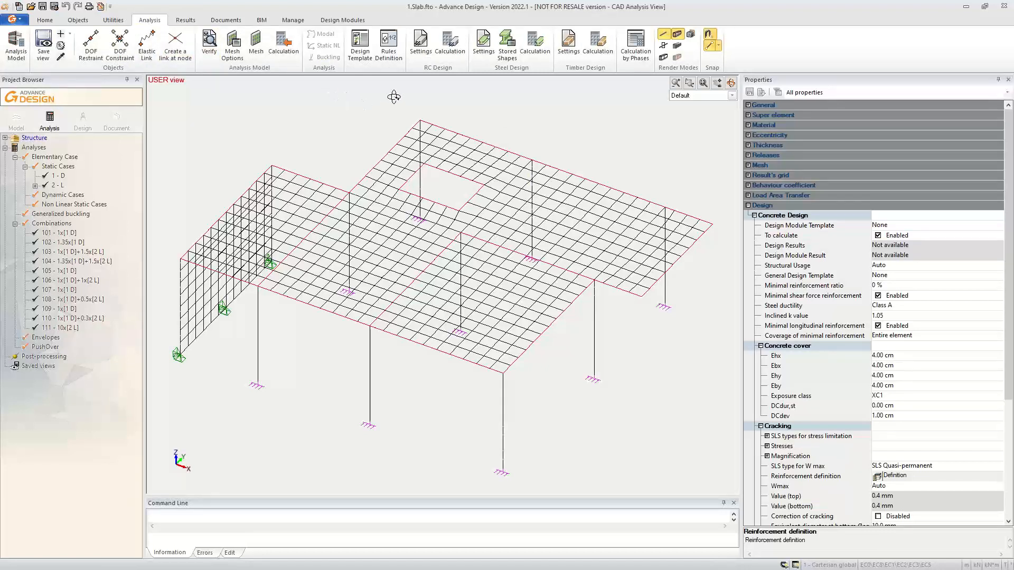
{"action": "left_click", "coordinate": [421, 51]}
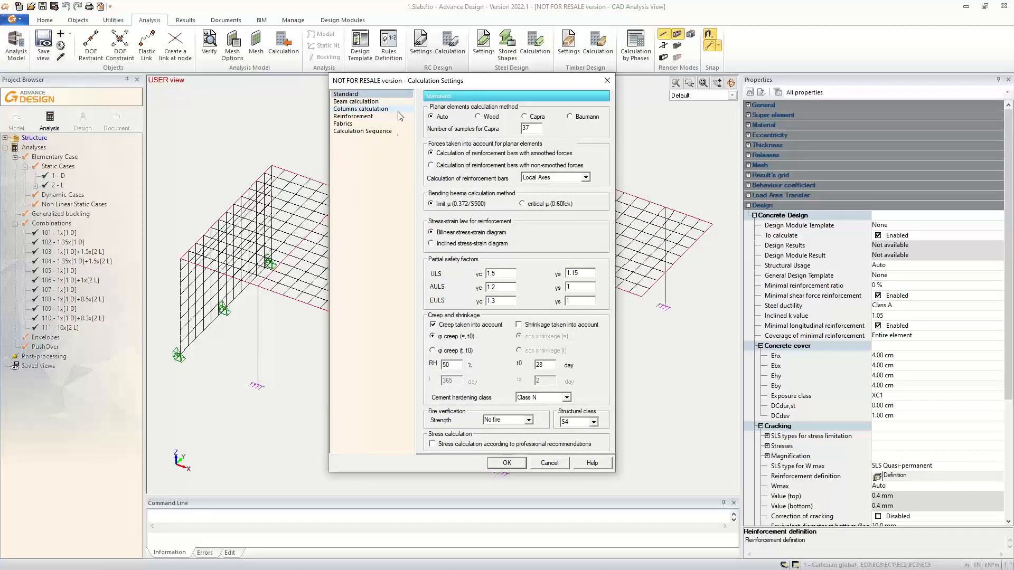
{"action": "left_click", "coordinate": [367, 107]}
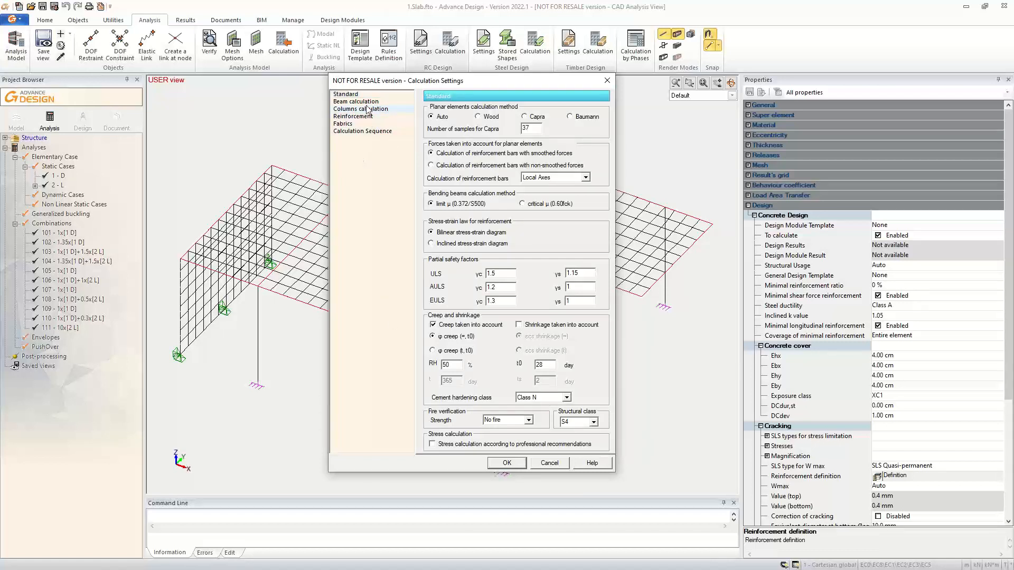
{"action": "left_click", "coordinate": [355, 116]}
{"action": "left_click", "coordinate": [344, 97]}
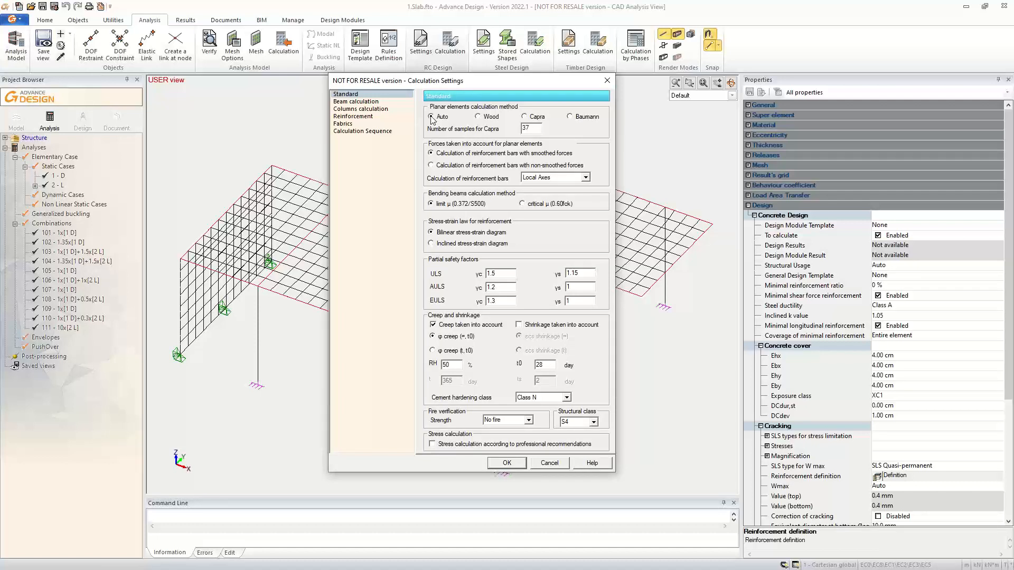
Try the Wood, Capra and Baumann calculation methods for planar elements, return to Auto and cancel the calculation settings.
{"action": "left_click", "coordinate": [479, 117]}
{"action": "left_click", "coordinate": [525, 117]}
{"action": "left_click", "coordinate": [575, 117]}
{"action": "left_click", "coordinate": [442, 119]}
{"action": "left_click_drag", "start_coordinate": [416, 82], "coordinate": [400, 74]}
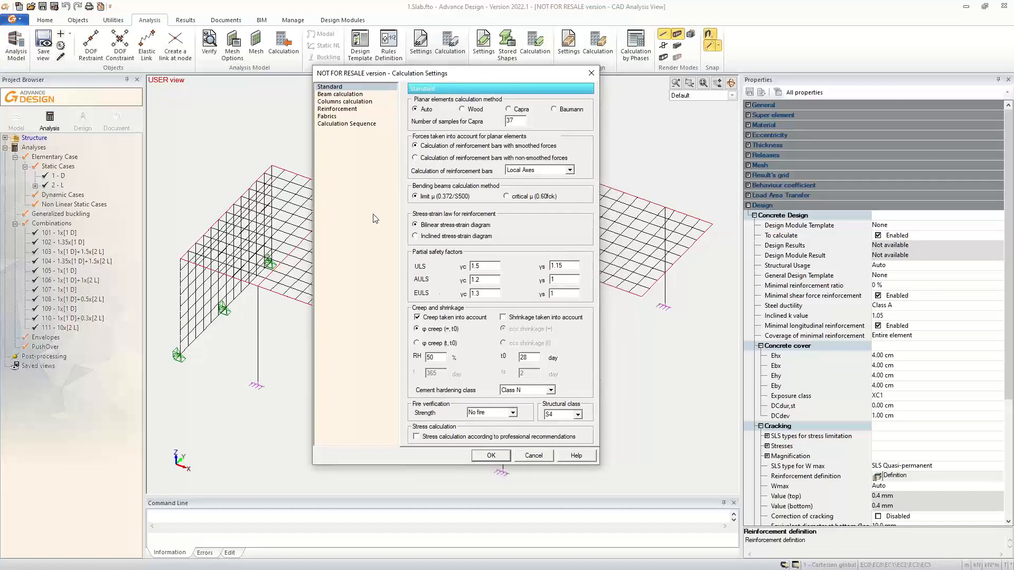
{"action": "left_click", "coordinate": [534, 455]}
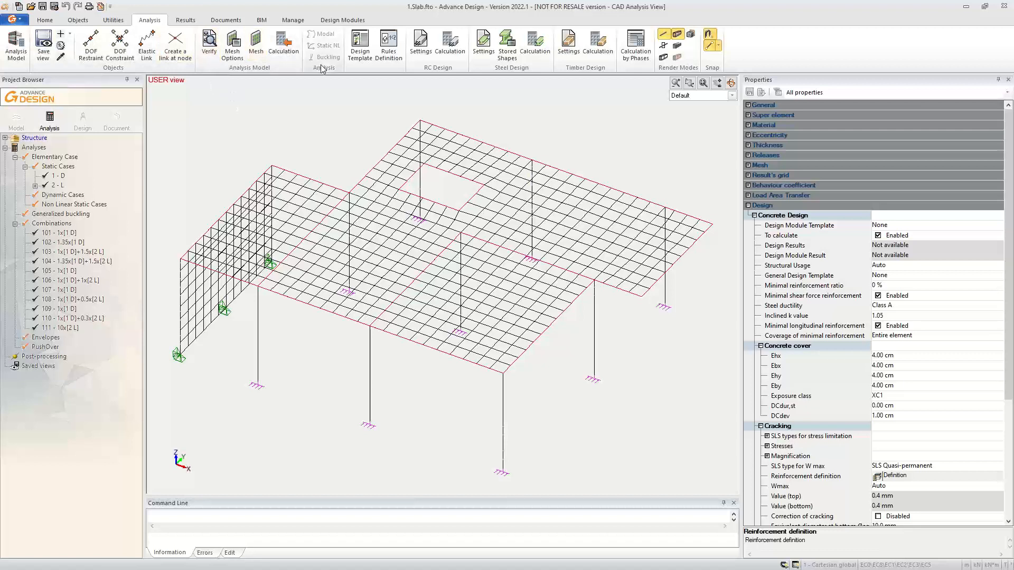
Run the reinforced concrete calculation and show the Axb reinforcement results for planar elements in a widened model view.
{"action": "left_click", "coordinate": [449, 43]}
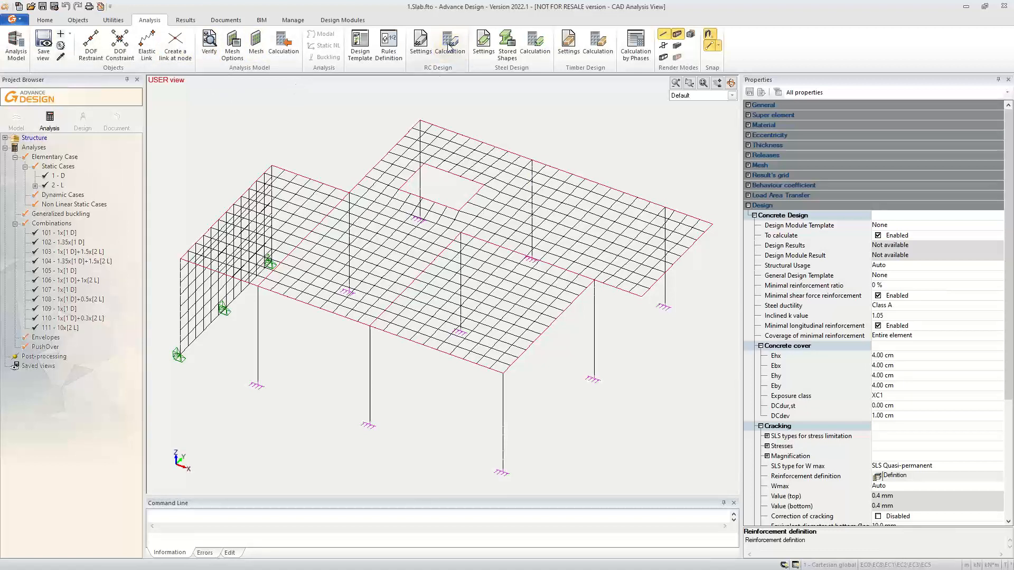
{"action": "left_click", "coordinate": [477, 313]}
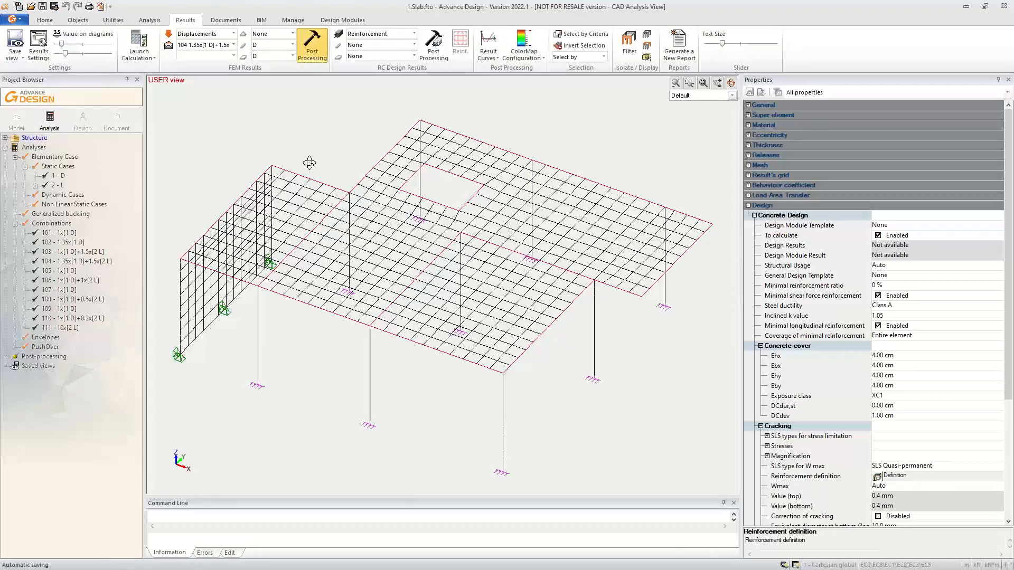
{"action": "left_click", "coordinate": [415, 56]}
{"action": "left_click", "coordinate": [392, 71]}
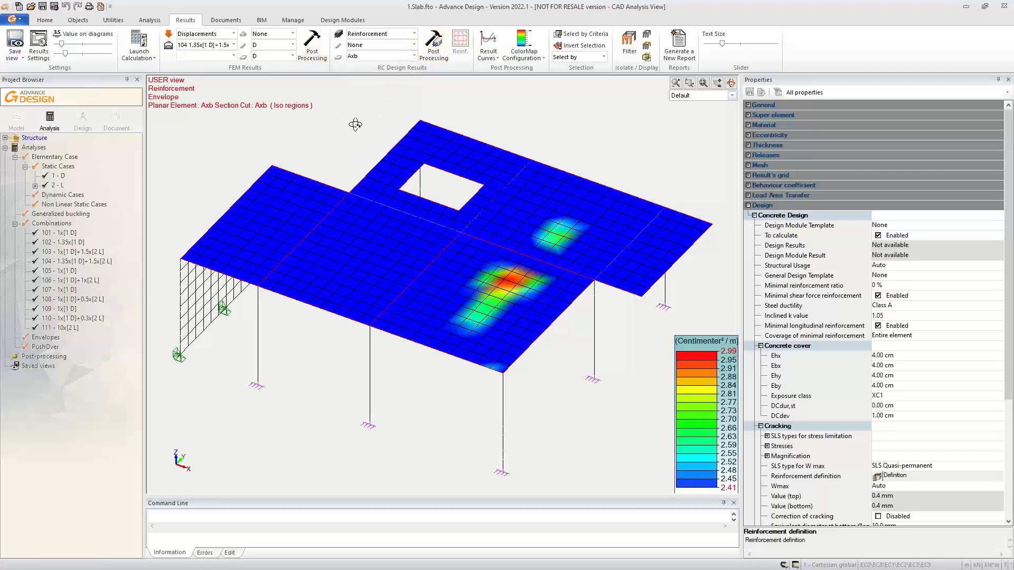
{"action": "left_click_drag", "start_coordinate": [739, 117], "coordinate": [794, 117]}
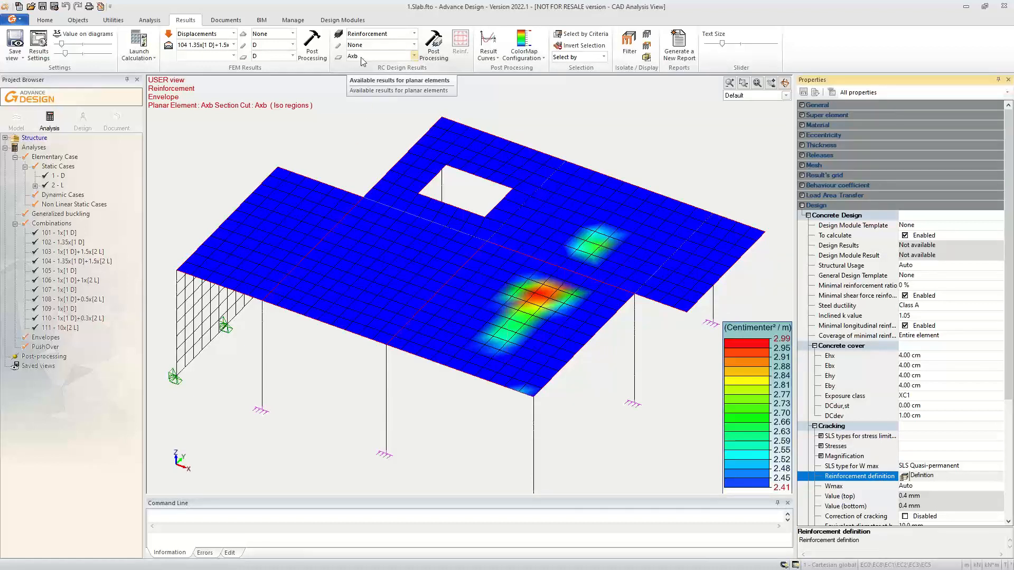
Display the Ayb reinforcement results on the planar elements, followed by the Axt results.
{"action": "left_click", "coordinate": [413, 56]}
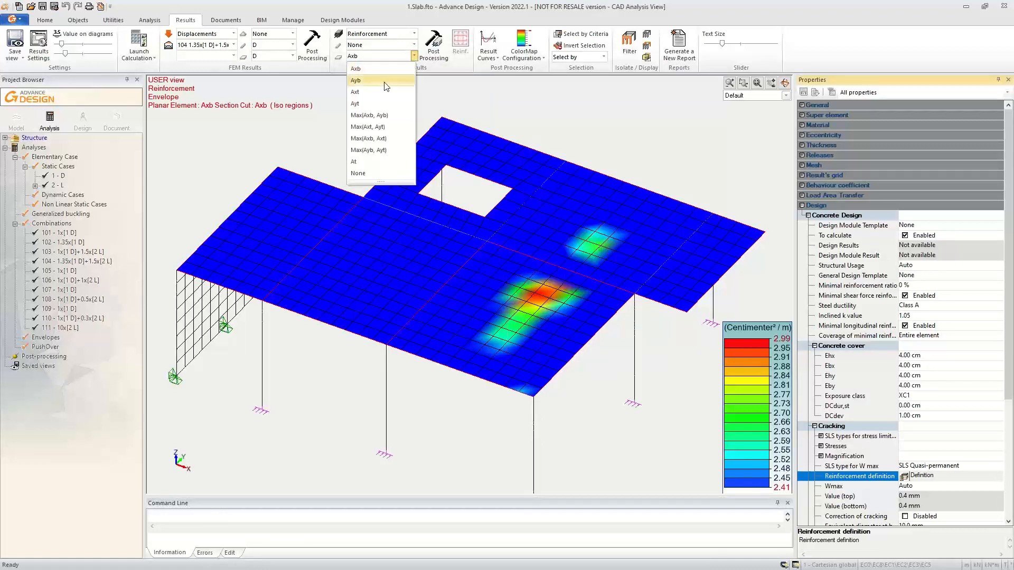
{"action": "left_click", "coordinate": [386, 87]}
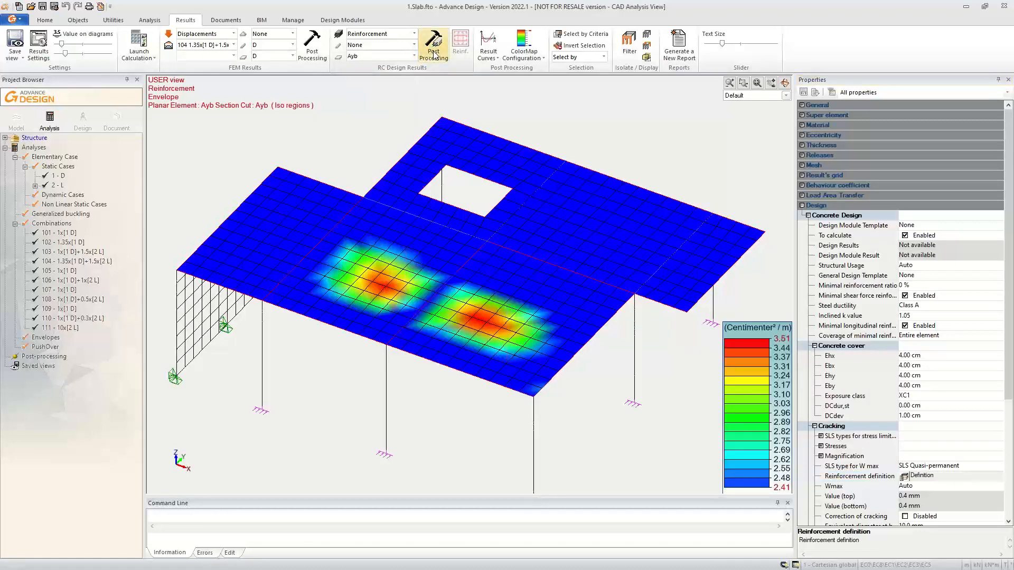
{"action": "left_click", "coordinate": [414, 56]}
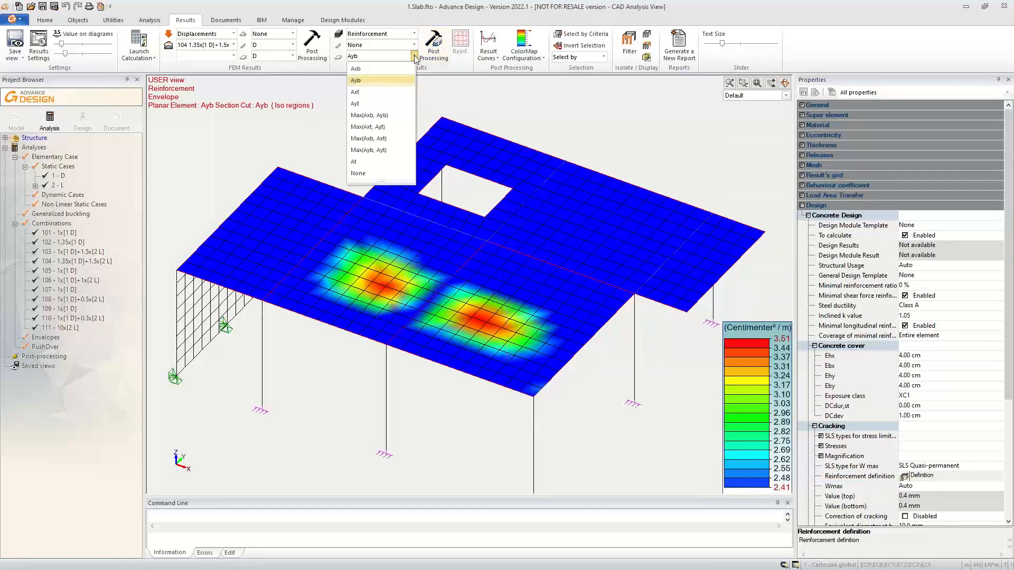
{"action": "left_click", "coordinate": [384, 91]}
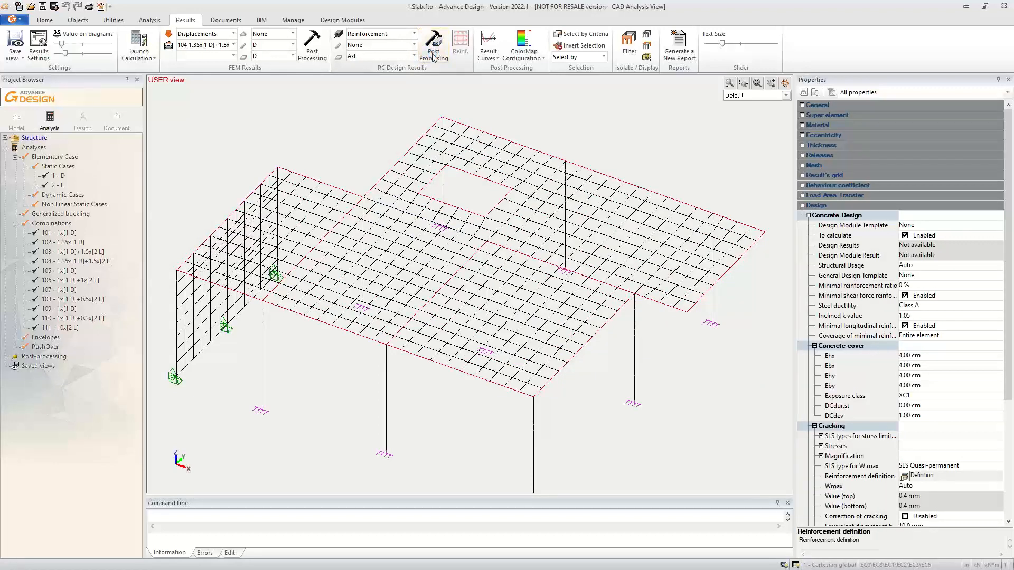
{"action": "left_click", "coordinate": [433, 55]}
Display the Ayt reinforcement results on the planar elements.
{"action": "left_click", "coordinate": [414, 56]}
{"action": "left_click", "coordinate": [385, 103]}
{"action": "left_click", "coordinate": [434, 53]}
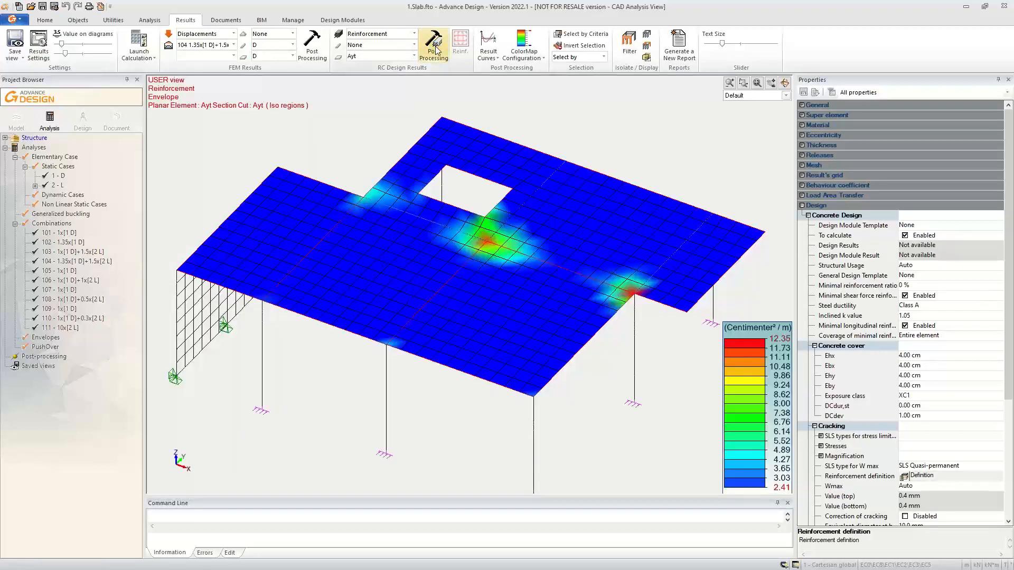
Set the display mode of the planar elements' concrete reinforcement results to Iso map.
{"action": "left_click", "coordinate": [340, 58]}
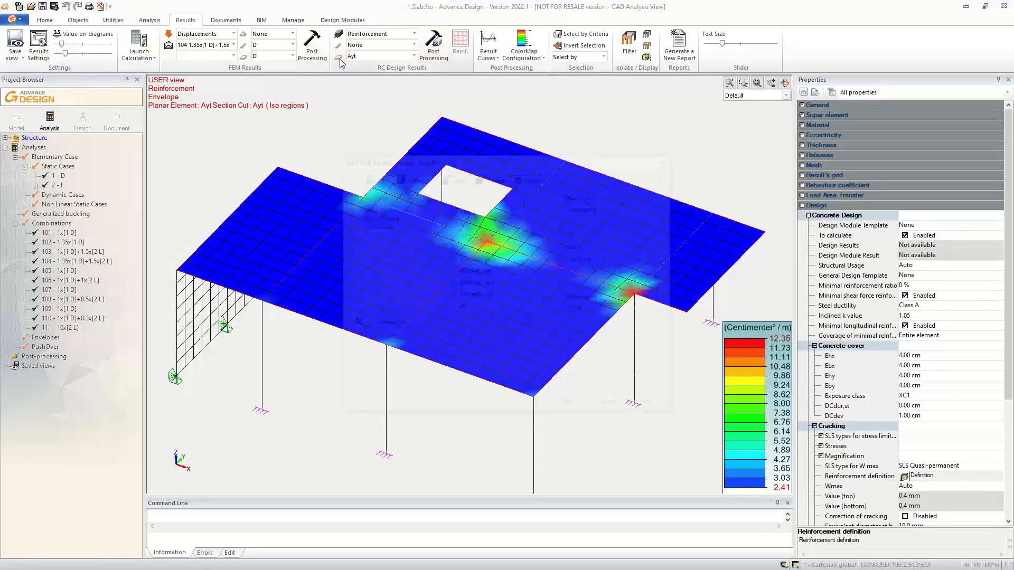
{"action": "left_click", "coordinate": [657, 207]}
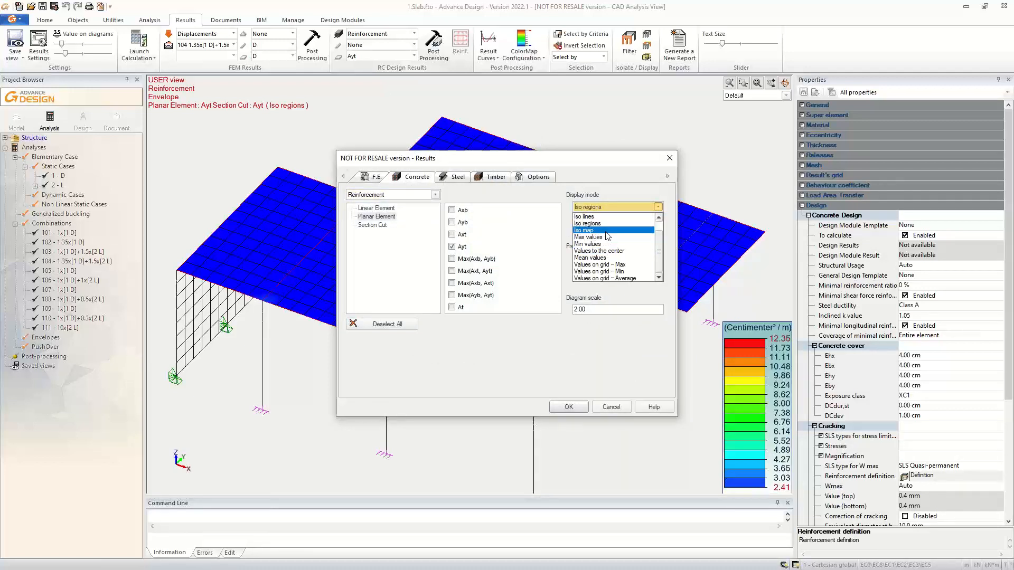
{"action": "left_click", "coordinate": [608, 236]}
{"action": "left_click", "coordinate": [568, 407]}
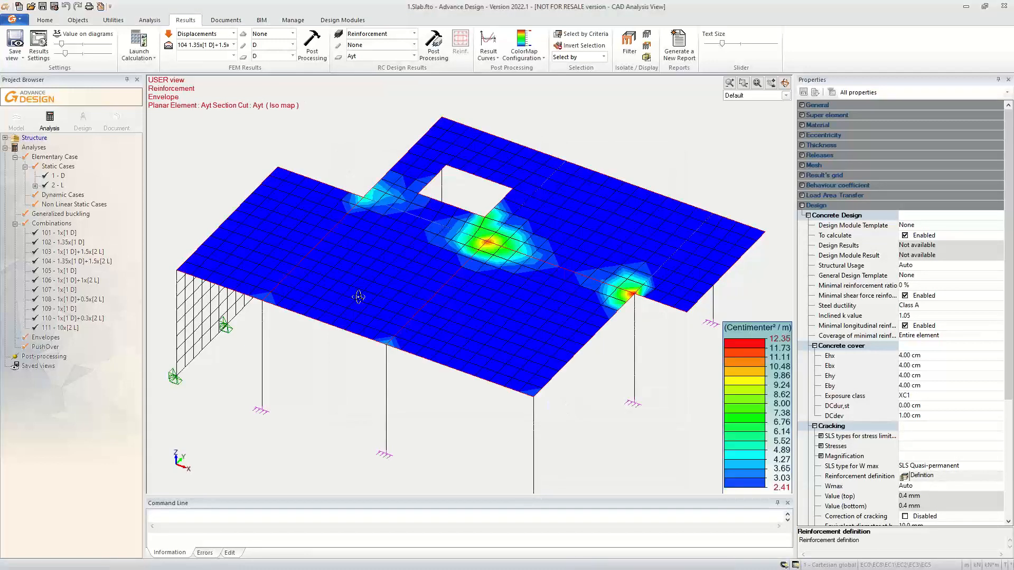
Display the Axb reinforcement results and examine the slab zones with the highest required reinforcement up close.
{"action": "left_click", "coordinate": [408, 56]}
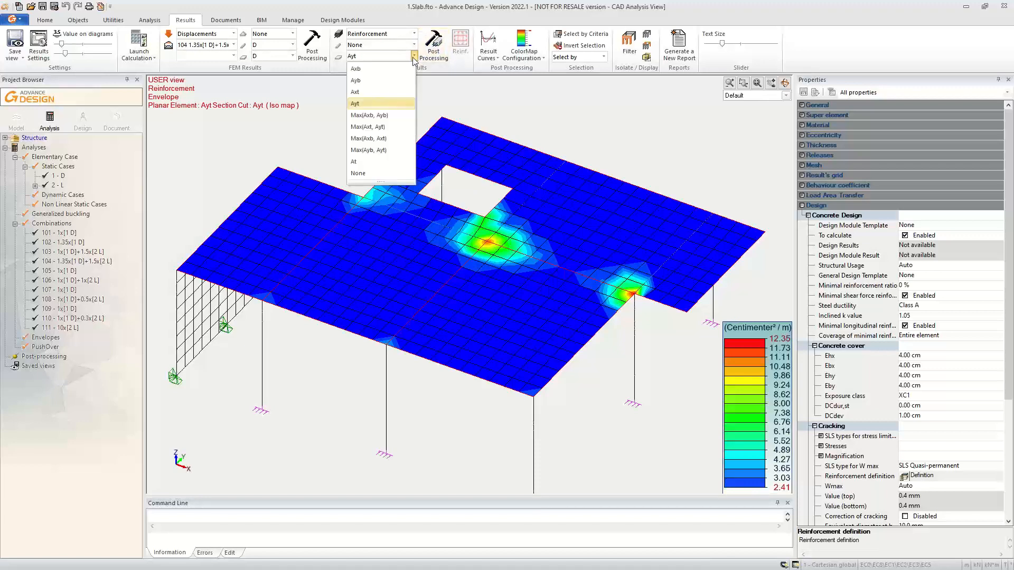
{"action": "left_click", "coordinate": [398, 72]}
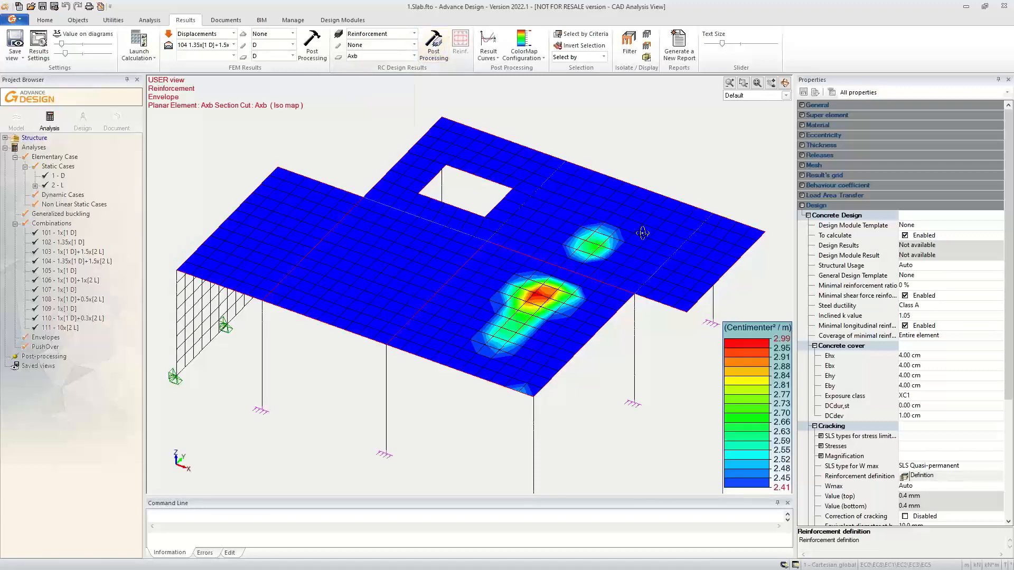
{"action": "left_click", "coordinate": [785, 83]}
{"action": "left_click_drag", "start_coordinate": [334, 183], "coordinate": [547, 306]}
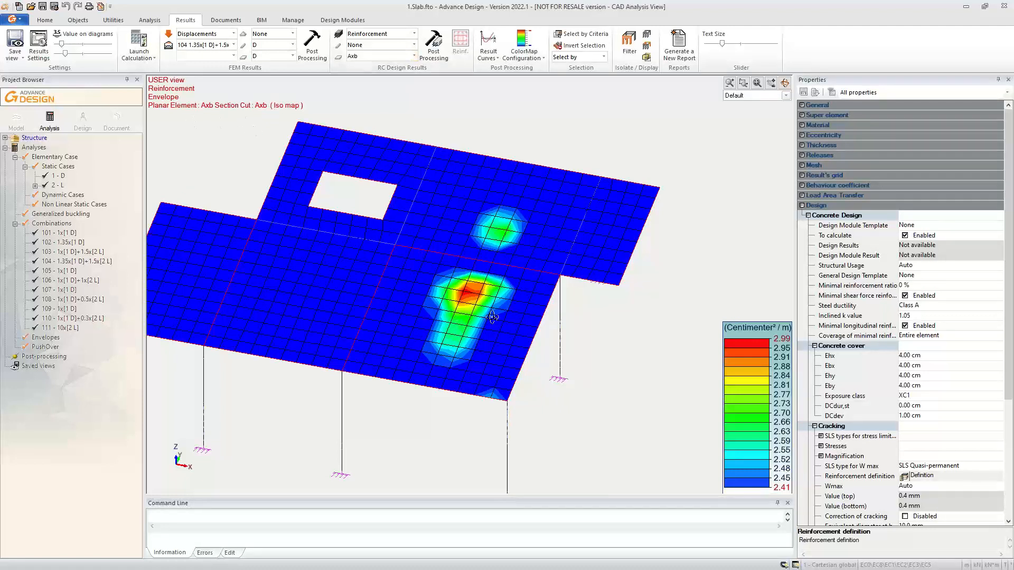
{"action": "scroll", "coordinate": [419, 319], "scroll_direction": "up", "scroll_amount": 4}
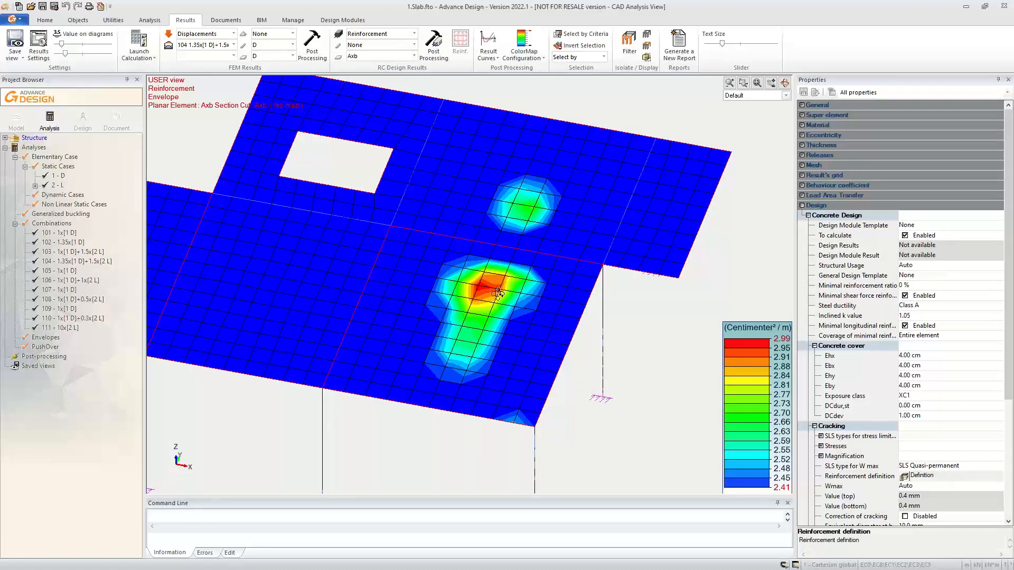
{"action": "scroll", "coordinate": [496, 300], "scroll_direction": "up", "scroll_amount": 2}
{"action": "scroll", "coordinate": [497, 300], "scroll_direction": "up", "scroll_amount": 2}
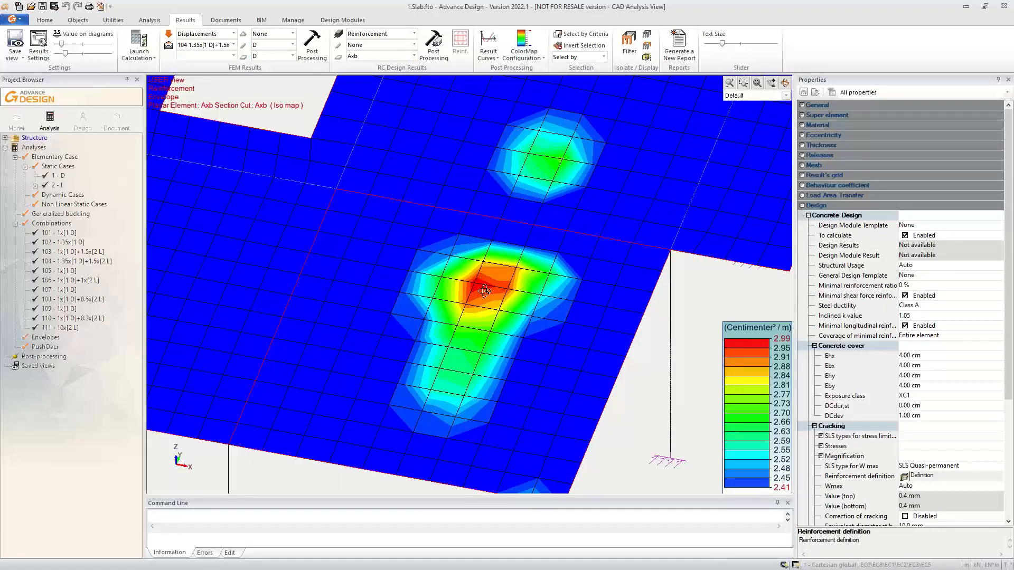
{"action": "middle_click_drag", "start_coordinate": [319, 289], "coordinate": [427, 287]}
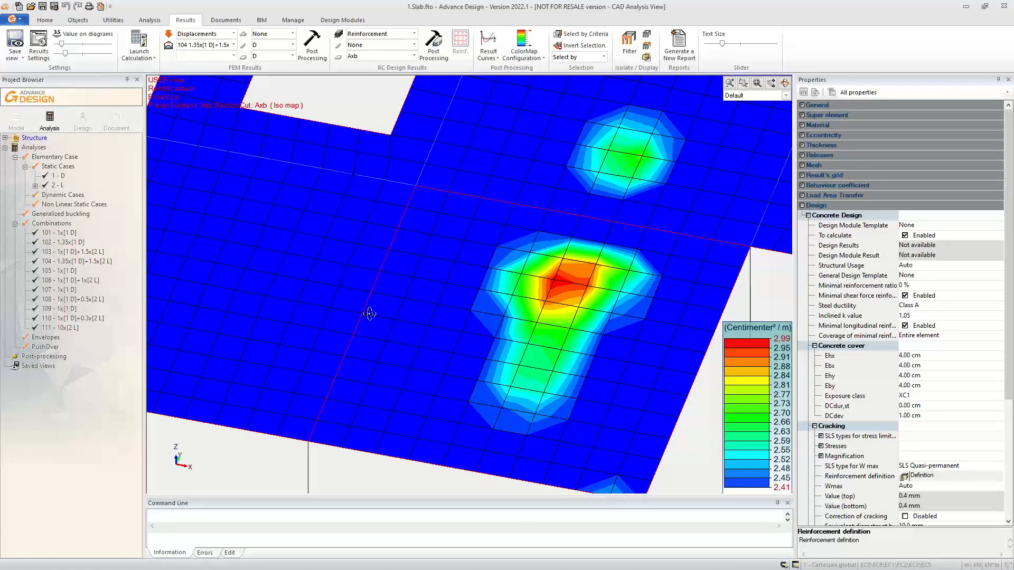
{"action": "scroll", "coordinate": [302, 312], "scroll_direction": "down", "scroll_amount": 2}
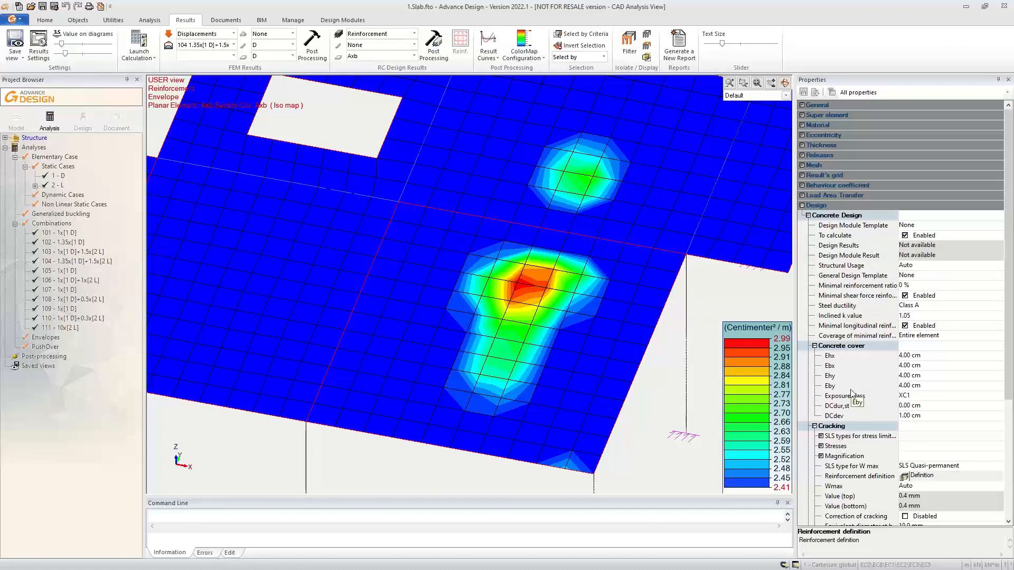
Try On tensioned areas only (where A>0) for the slab's coverage of minimal reinforcement and return it to Entire element.
{"action": "left_click", "coordinate": [861, 339]}
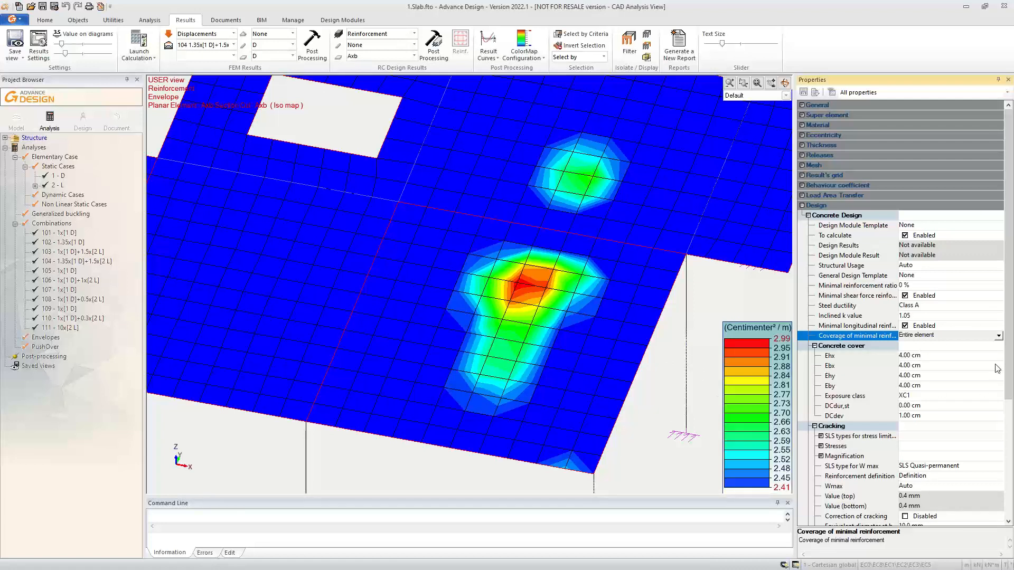
{"action": "left_click", "coordinate": [998, 336]}
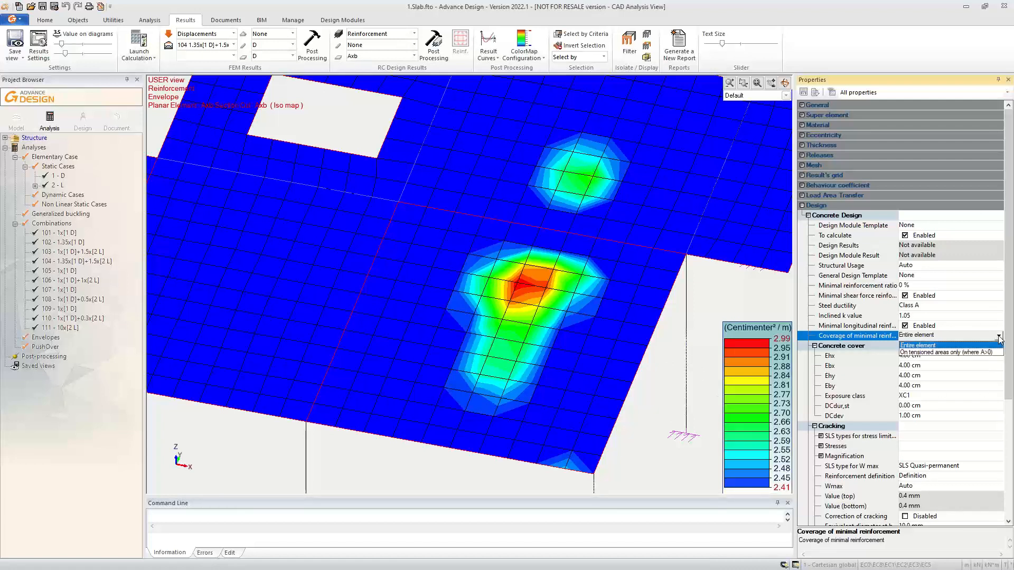
{"action": "left_click", "coordinate": [917, 352]}
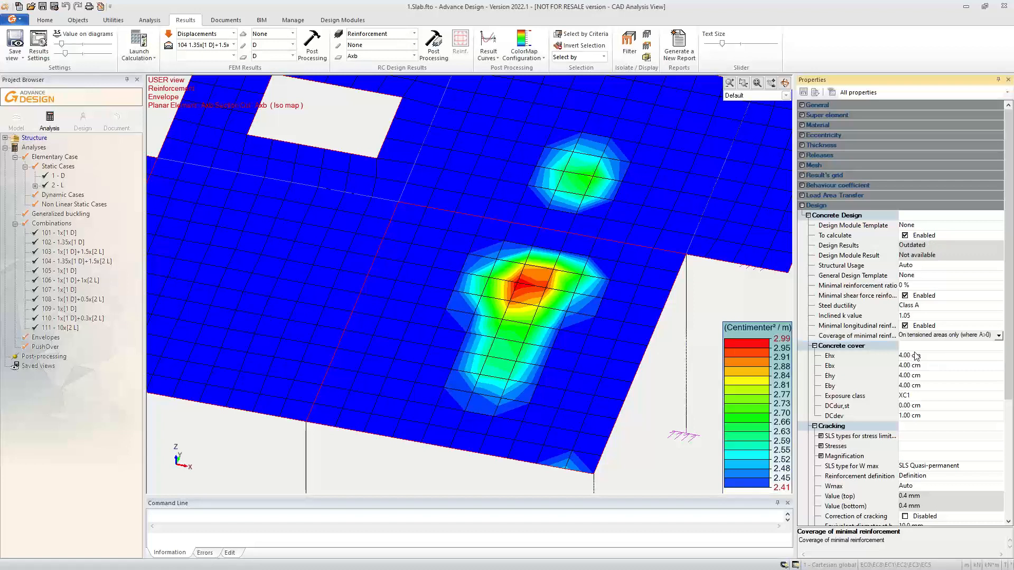
{"action": "left_click", "coordinate": [999, 336]}
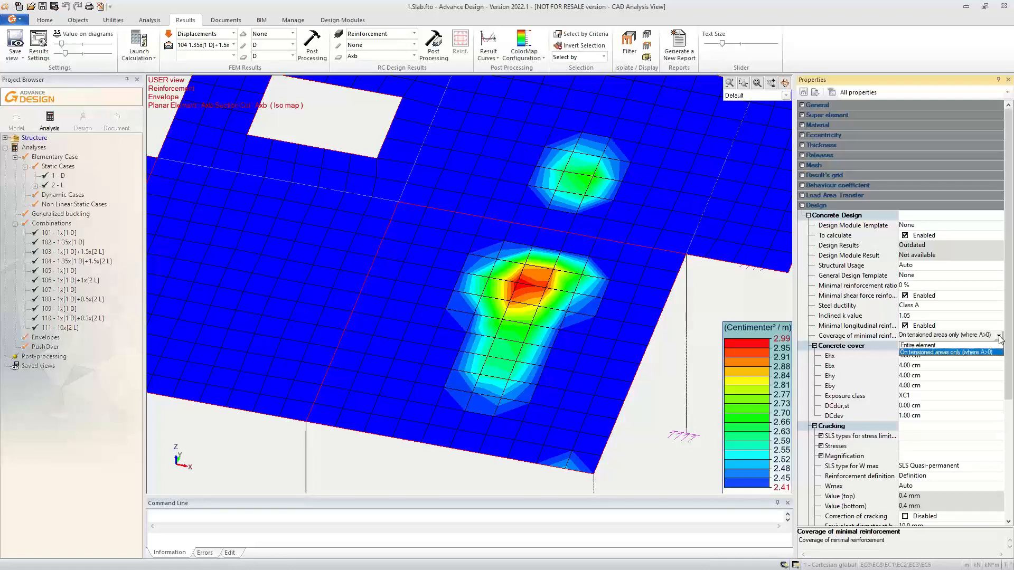
{"action": "left_click", "coordinate": [928, 353]}
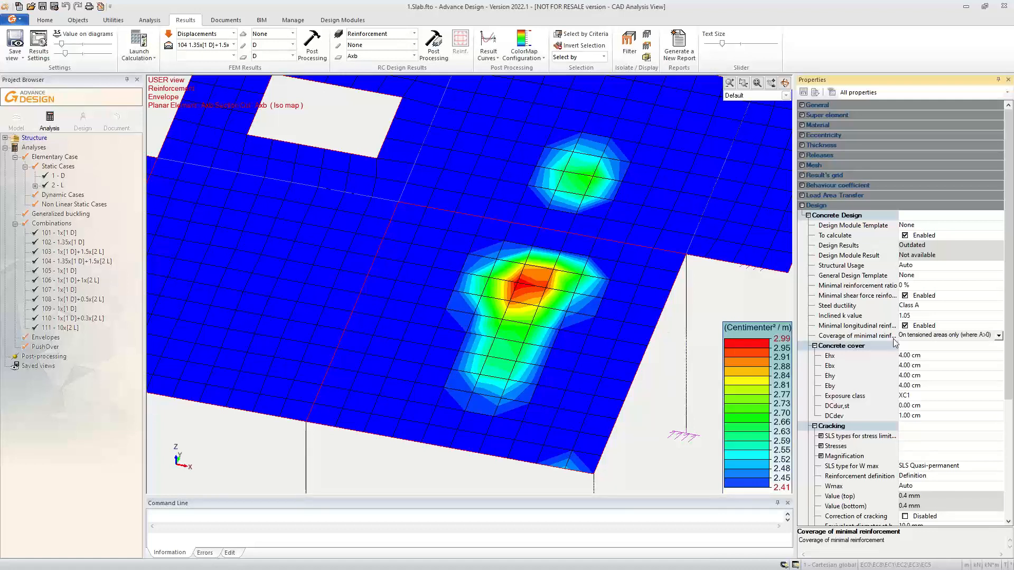
{"action": "left_click", "coordinate": [999, 336]}
{"action": "left_click", "coordinate": [930, 345]}
{"action": "left_click", "coordinate": [998, 337]}
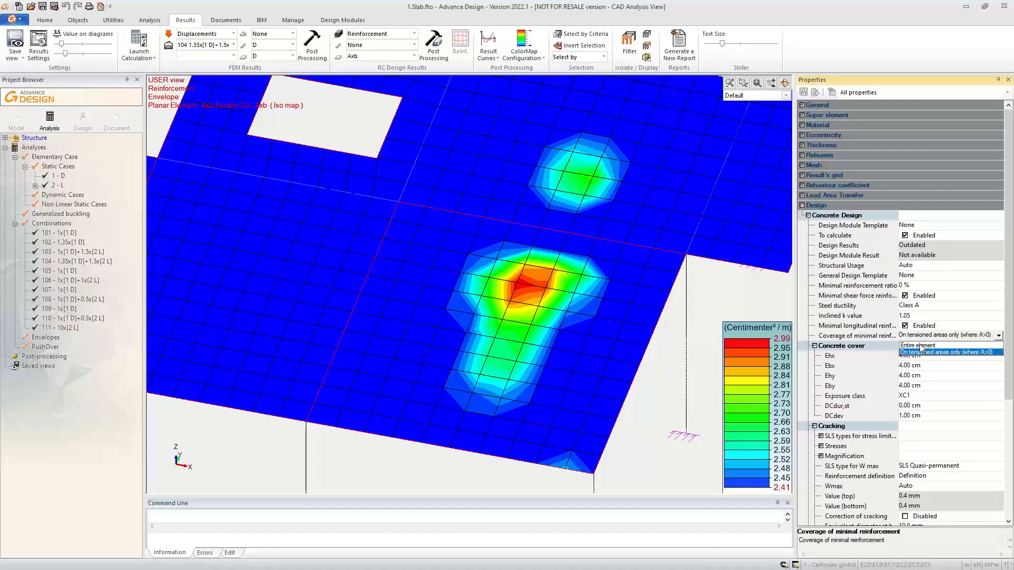
{"action": "left_click", "coordinate": [922, 346]}
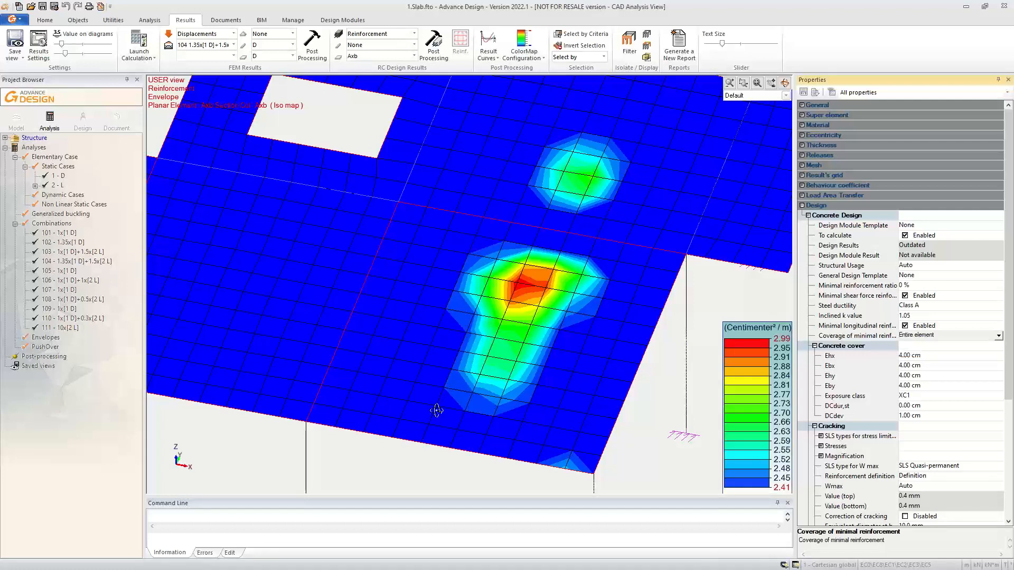
Display the Axt reinforcement results and examine the slab zones around the column supports.
{"action": "scroll", "coordinate": [439, 417], "scroll_direction": "down", "scroll_amount": 2}
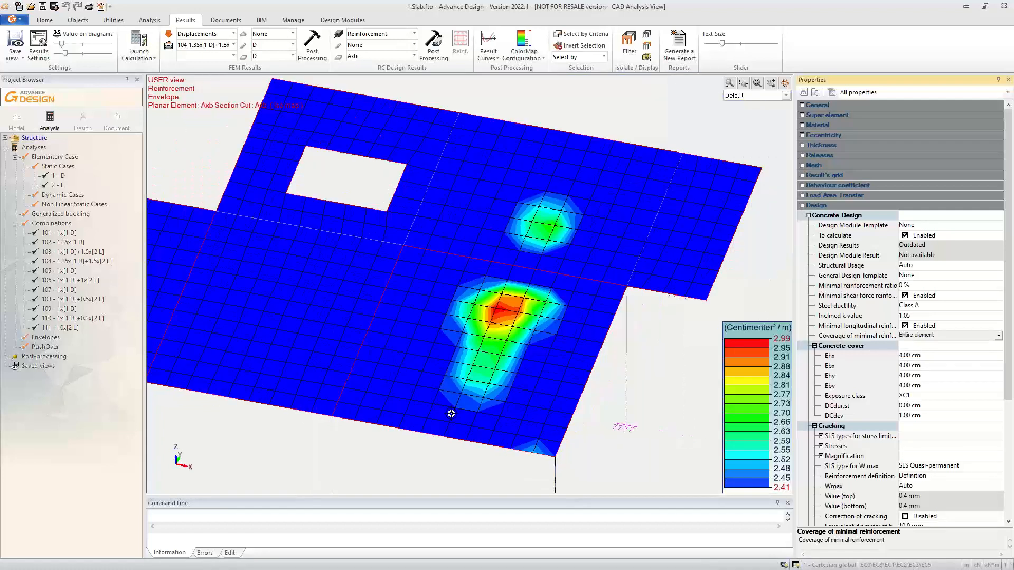
{"action": "left_click", "coordinate": [415, 57]}
{"action": "left_click", "coordinate": [385, 87]}
{"action": "left_click", "coordinate": [426, 57]}
{"action": "middle_click_drag", "start_coordinate": [477, 301], "coordinate": [554, 296]}
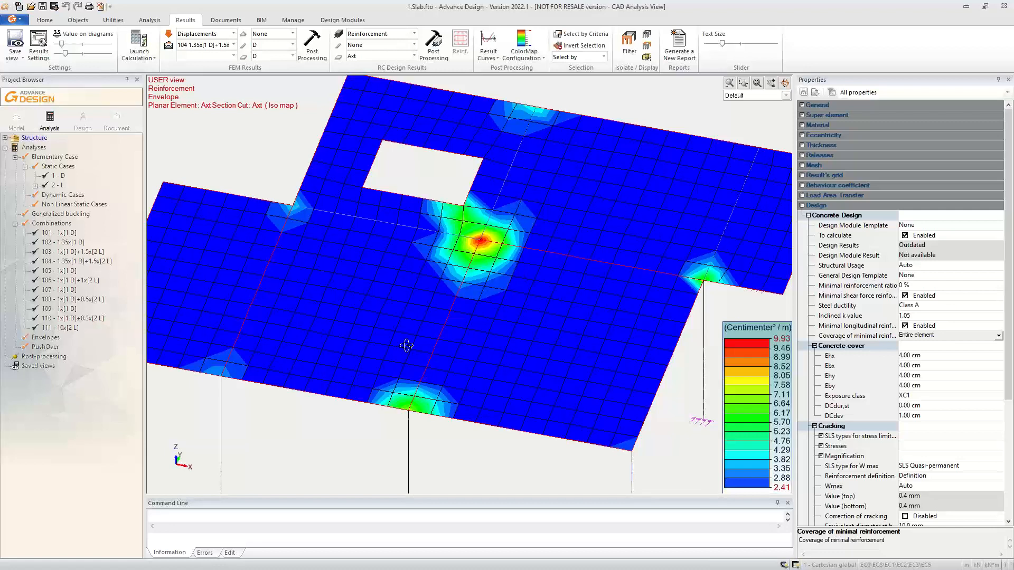
Widen the model view by narrowing the element properties area and centre the whole slab with its Axt map.
{"action": "middle_click_drag", "start_coordinate": [535, 271], "coordinate": [526, 345]}
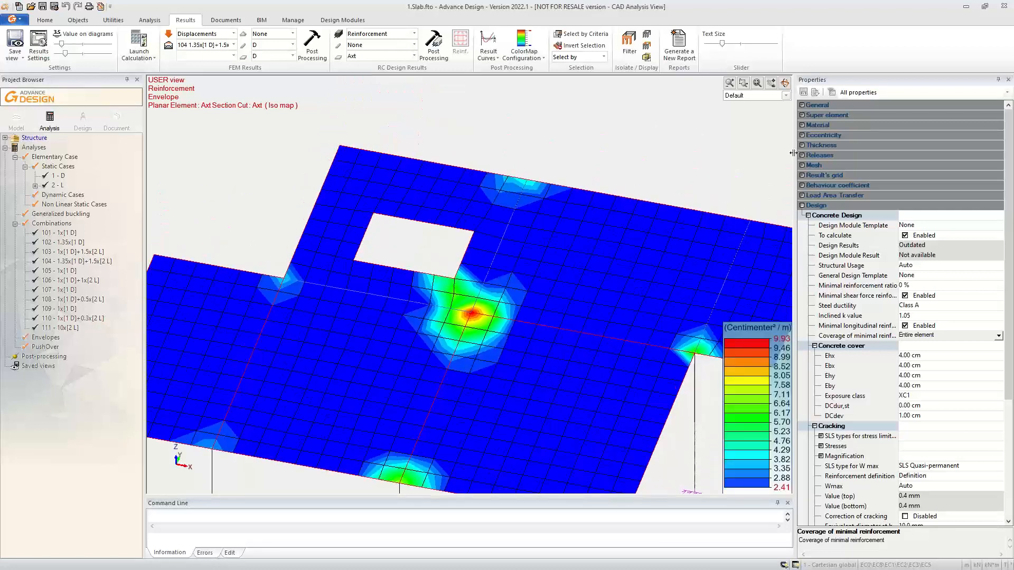
{"action": "left_click_drag", "start_coordinate": [831, 157], "coordinate": [833, 157]}
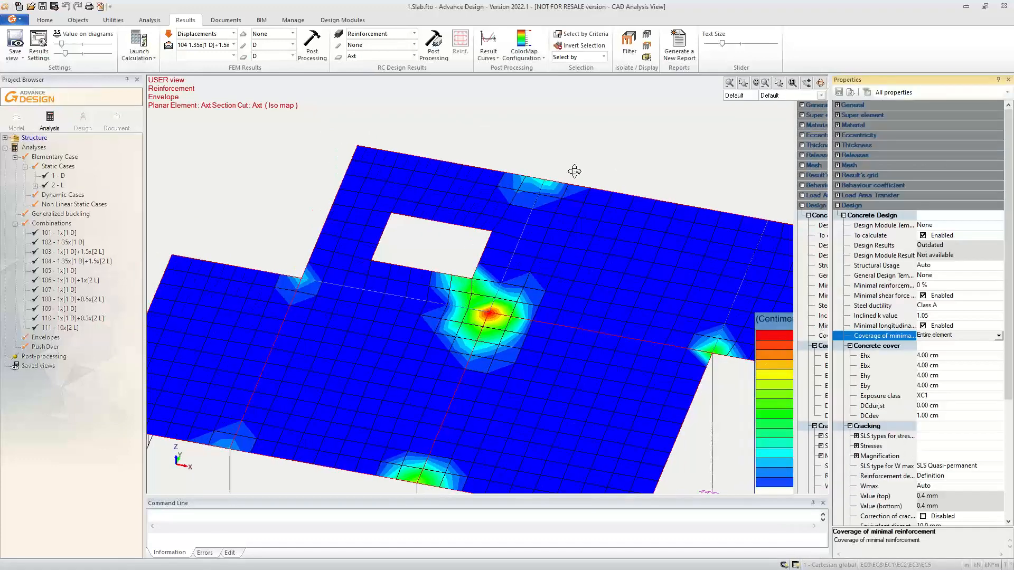
{"action": "middle_click_drag", "start_coordinate": [609, 165], "coordinate": [552, 153]}
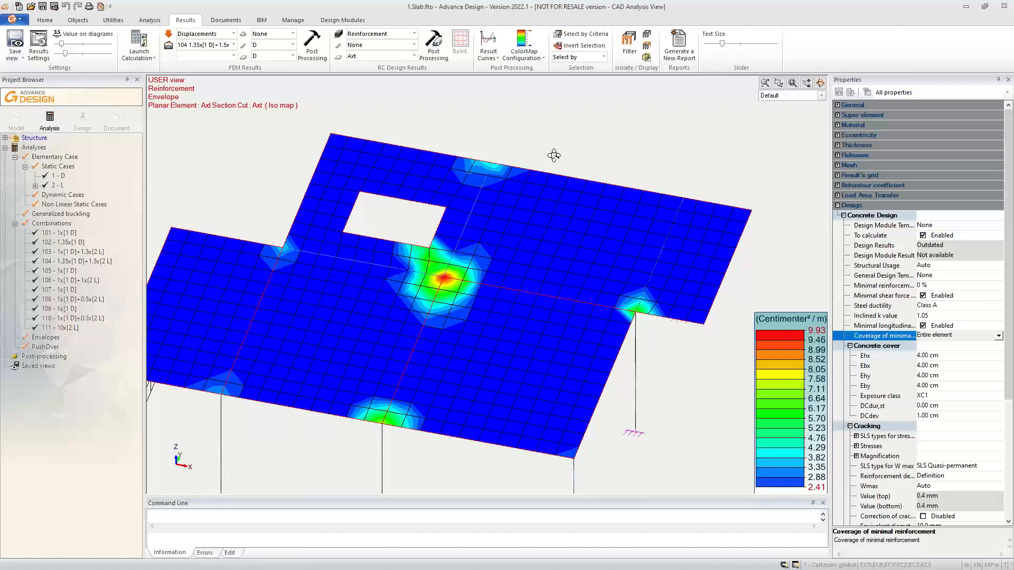
{"action": "middle_click_drag", "start_coordinate": [224, 226], "coordinate": [278, 183]}
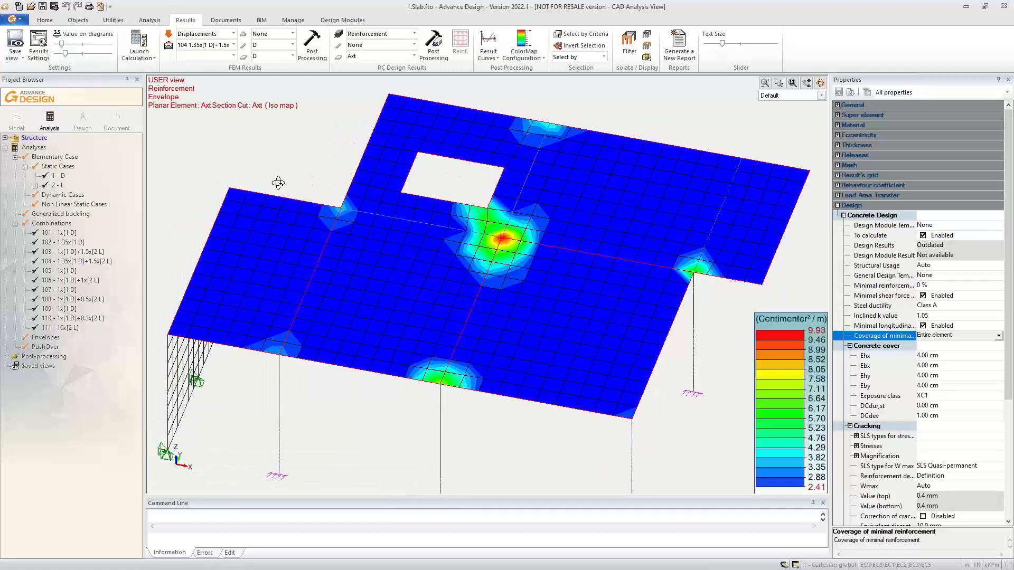
Open the slab super element Planar - se1 in the slab design module.
{"action": "left_click", "coordinate": [83, 119]}
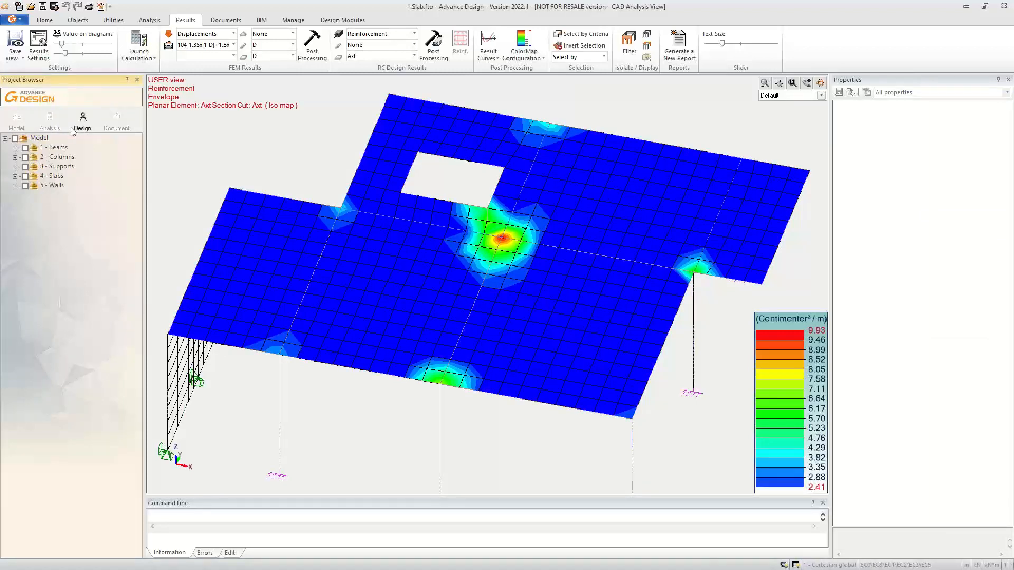
{"action": "left_click", "coordinate": [15, 176]}
{"action": "left_click", "coordinate": [85, 188]}
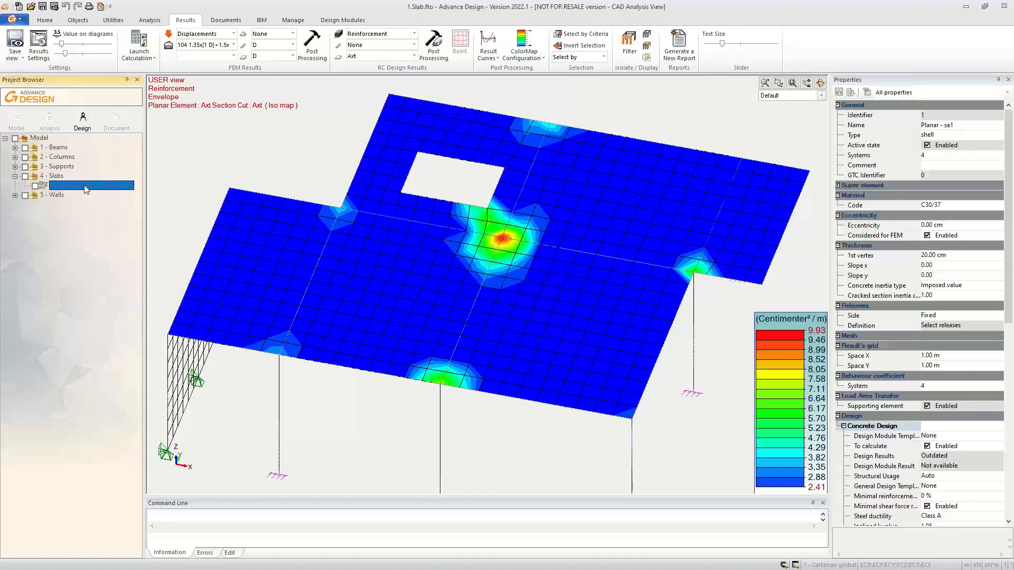
{"action": "right_click", "coordinate": [90, 190]}
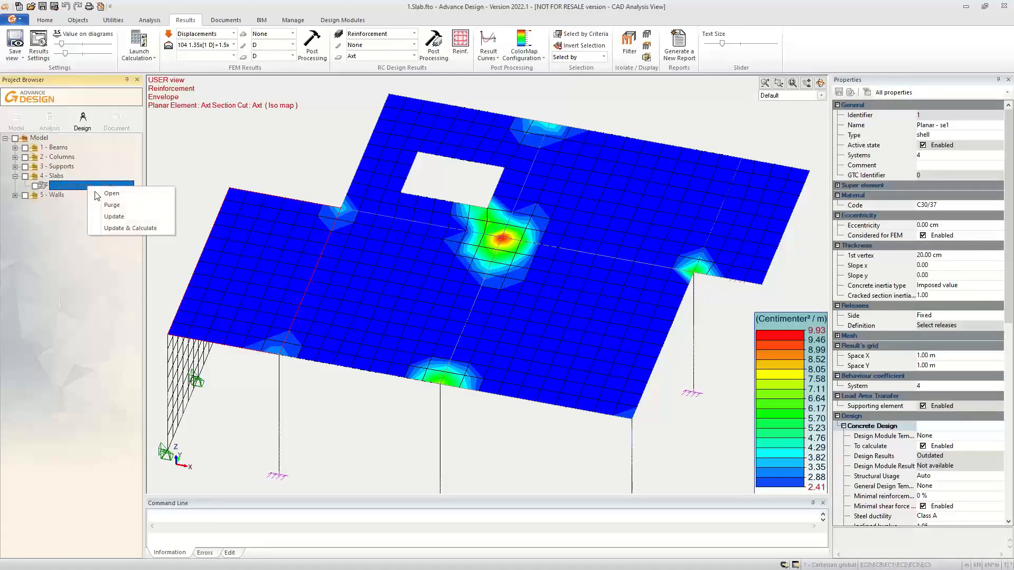
{"action": "left_click", "coordinate": [117, 196]}
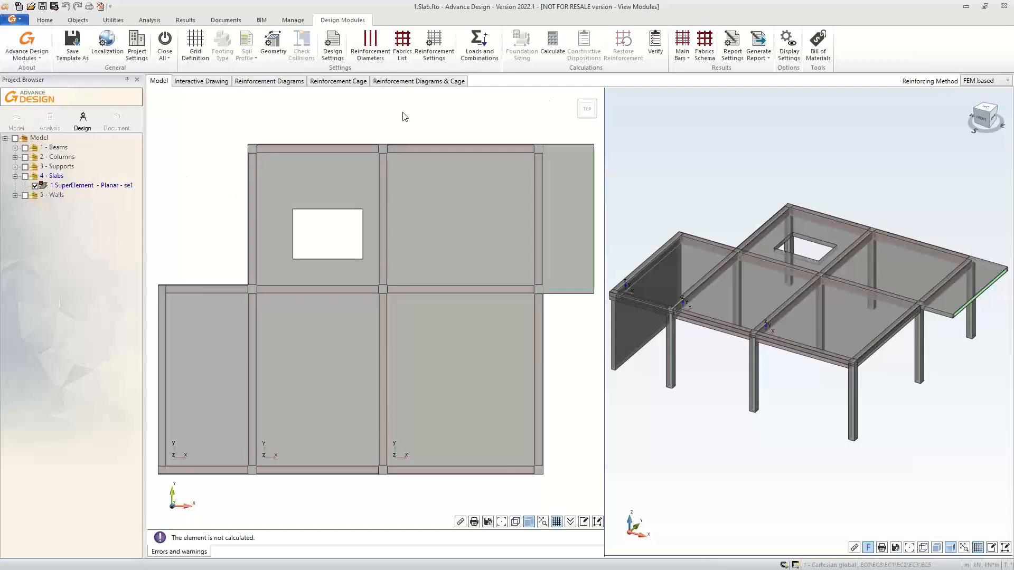
Enlarge the design module's 3D view to full size and examine the slab with its opening, beams, columns and wall.
{"action": "double_click", "coordinate": [642, 191]}
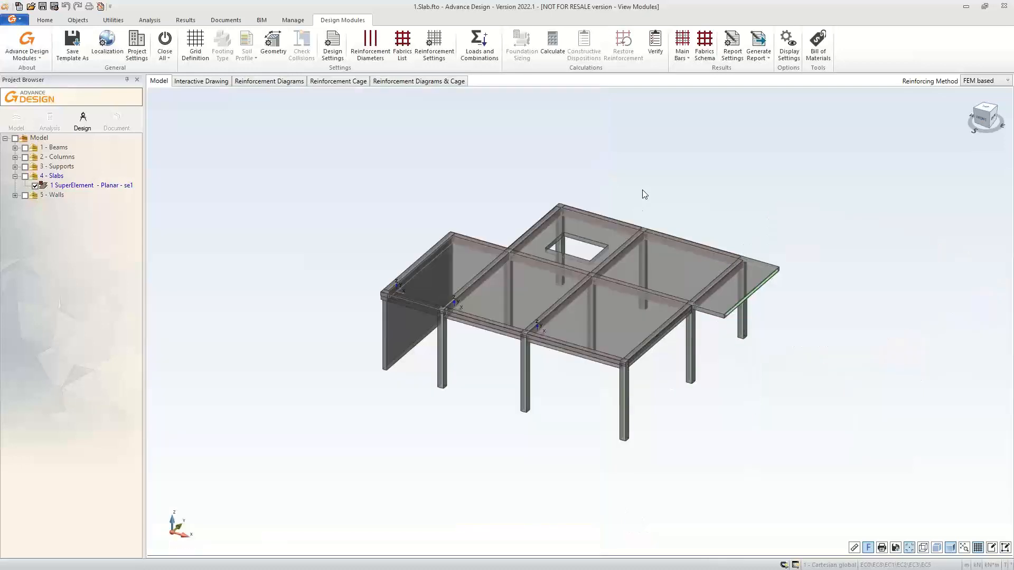
{"action": "scroll", "coordinate": [631, 286], "scroll_direction": "up", "scroll_amount": 5}
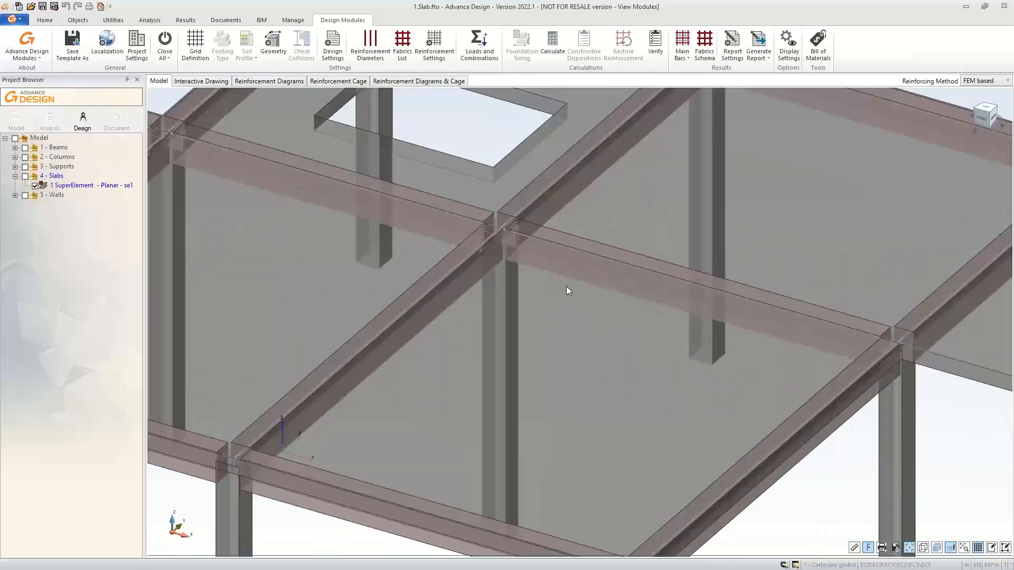
{"action": "scroll", "coordinate": [566, 289], "scroll_direction": "down", "scroll_amount": 6}
{"action": "scroll", "coordinate": [543, 325], "scroll_direction": "up", "scroll_amount": 3}
{"action": "middle_click_drag", "start_coordinate": [543, 325], "coordinate": [545, 326]}
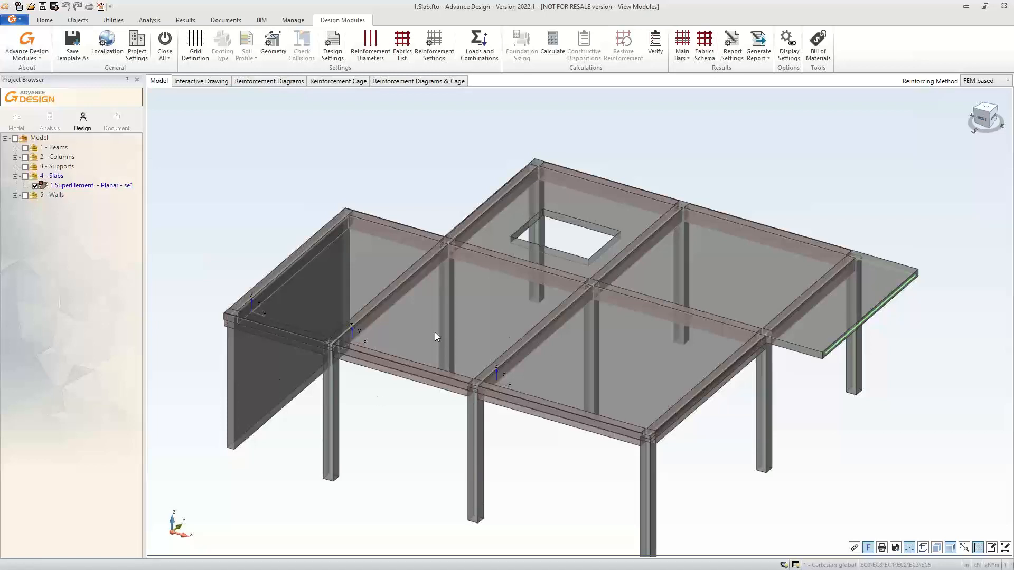
{"action": "scroll", "coordinate": [436, 331], "scroll_direction": "down", "scroll_amount": 2}
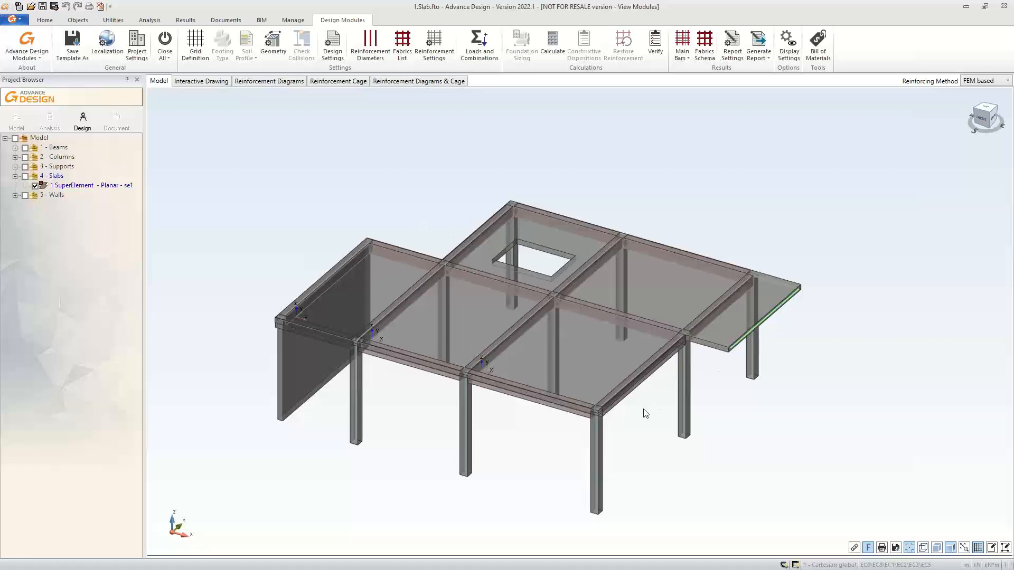
{"action": "scroll", "coordinate": [645, 415], "scroll_direction": "up", "scroll_amount": 3}
{"action": "scroll", "coordinate": [645, 358], "scroll_direction": "down", "scroll_amount": 3}
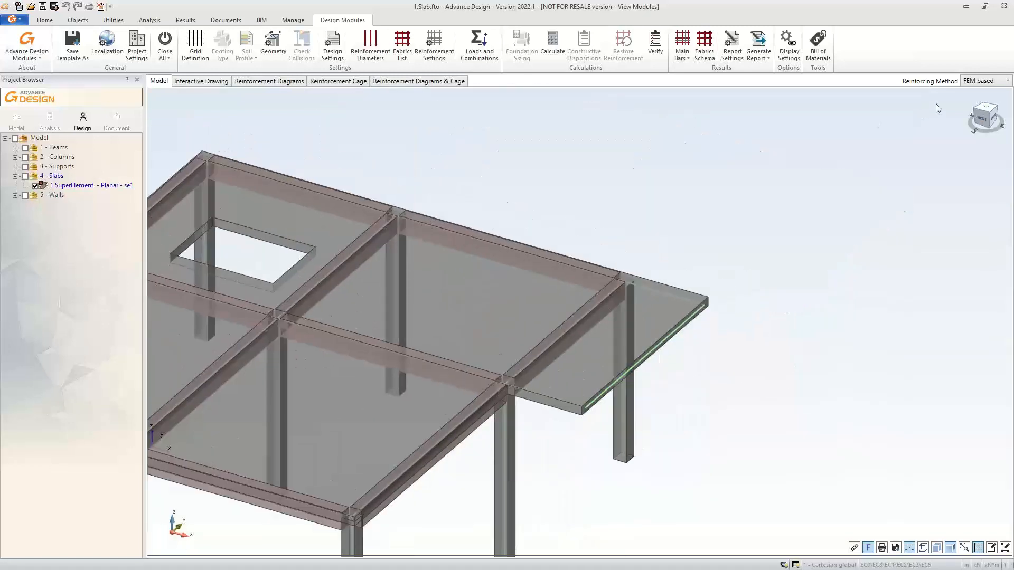
{"action": "scroll", "coordinate": [613, 189], "scroll_direction": "up", "scroll_amount": 2}
{"action": "middle_click_drag", "start_coordinate": [613, 189], "coordinate": [704, 160]}
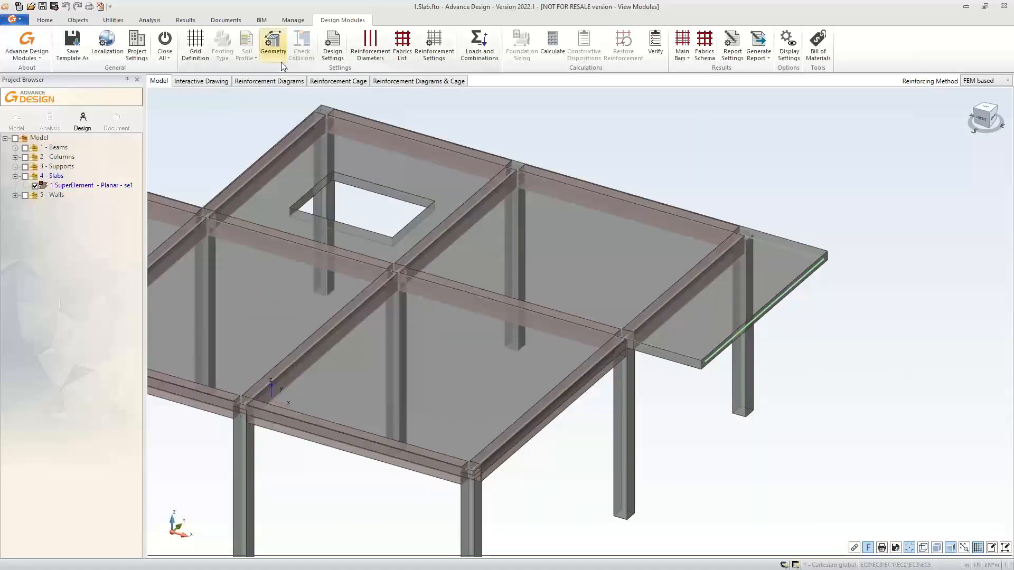
Review the slab, openings, beam, column and wall data of the Slab Geometry definition and close it without changes.
{"action": "left_click", "coordinate": [273, 44]}
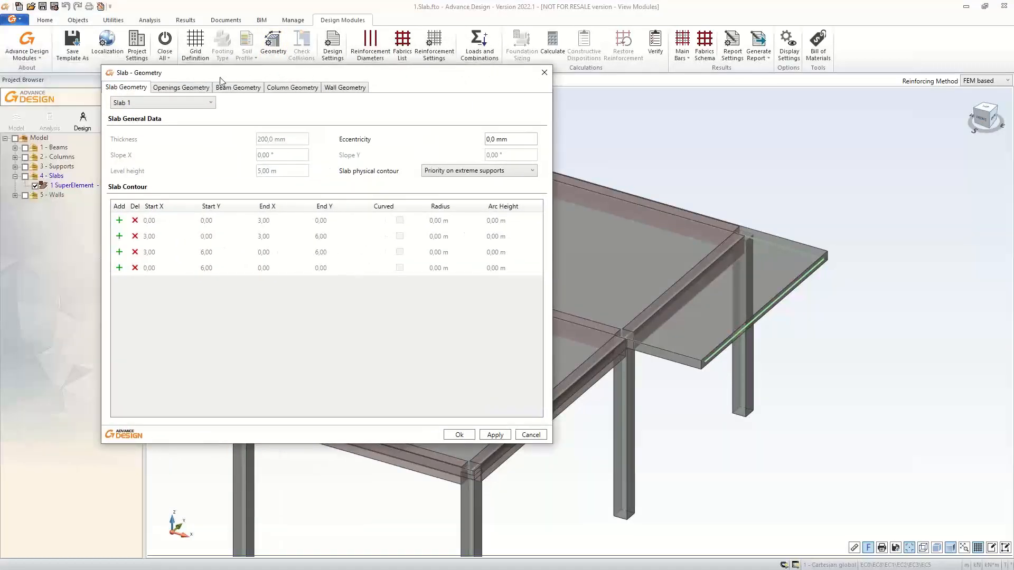
{"action": "left_click", "coordinate": [185, 88]}
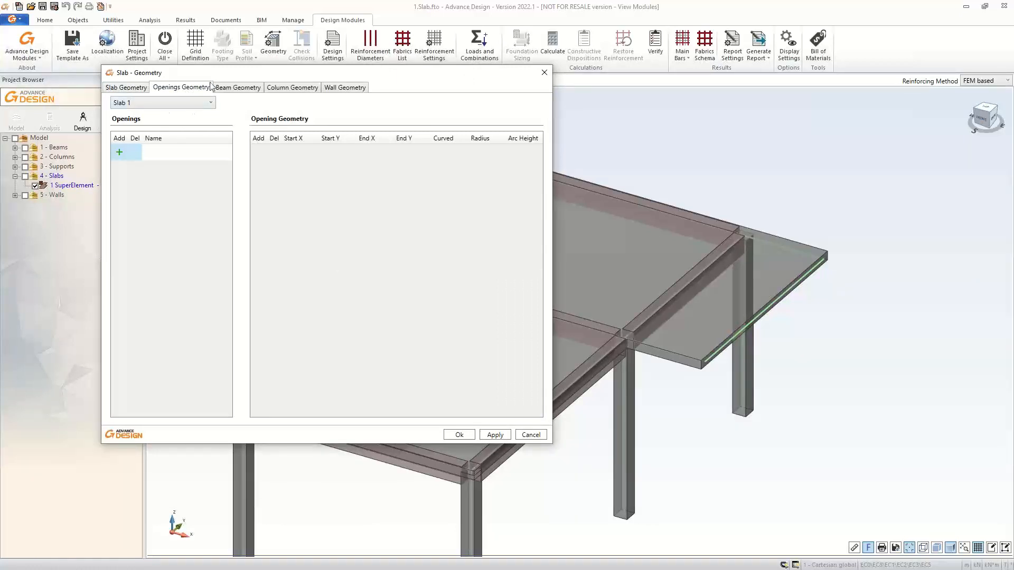
{"action": "left_click", "coordinate": [227, 91]}
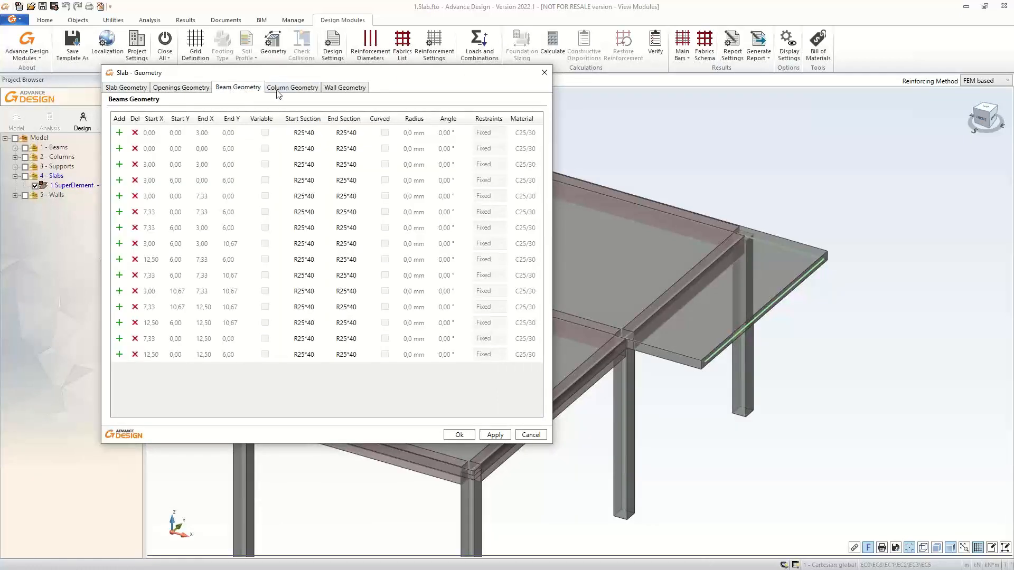
{"action": "left_click", "coordinate": [311, 89]}
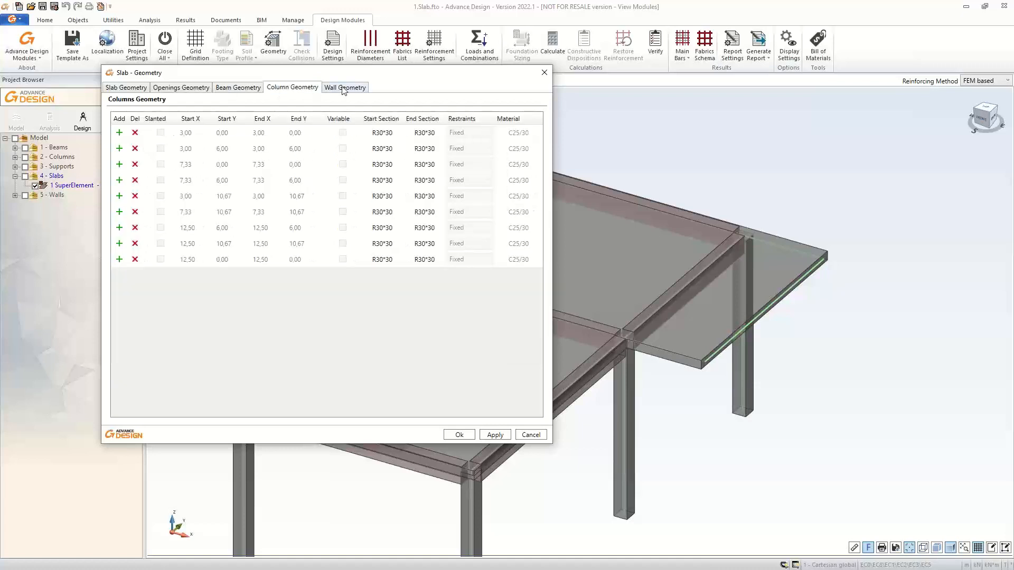
{"action": "left_click", "coordinate": [344, 89]}
{"action": "left_click", "coordinate": [294, 89]}
{"action": "left_click_drag", "start_coordinate": [226, 75], "coordinate": [422, 83]}
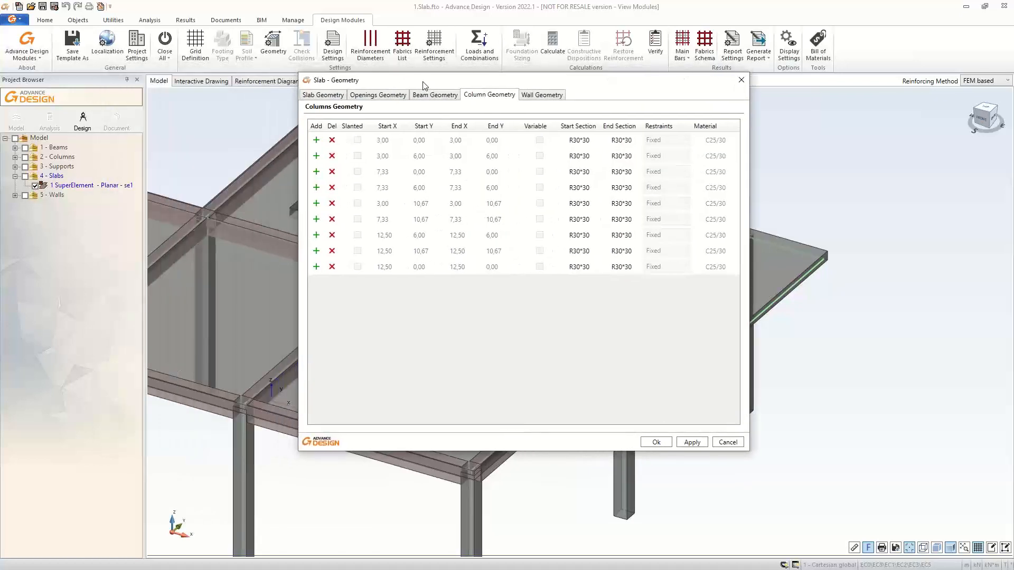
{"action": "left_click", "coordinate": [322, 95]}
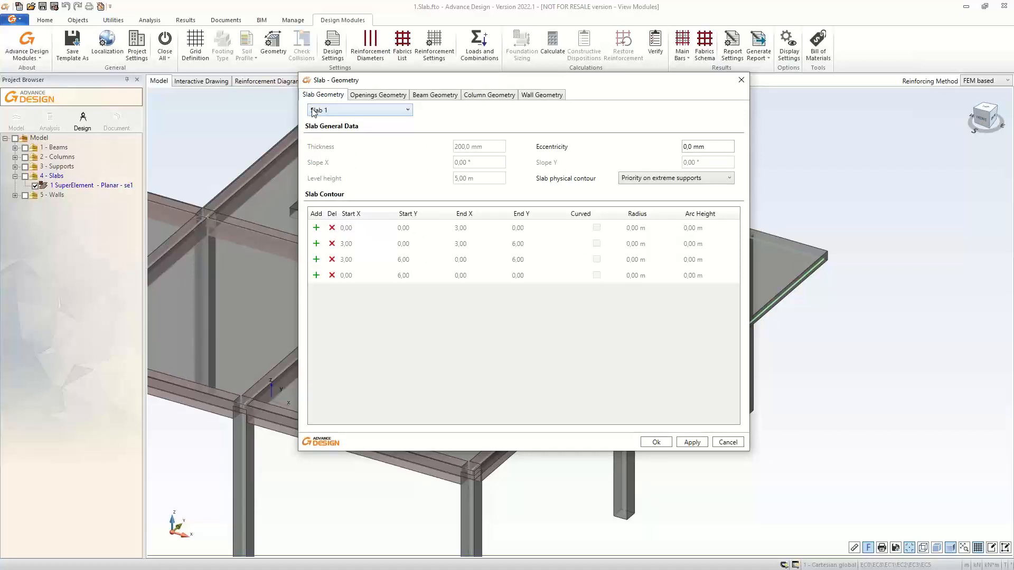
{"action": "left_click", "coordinate": [727, 443]}
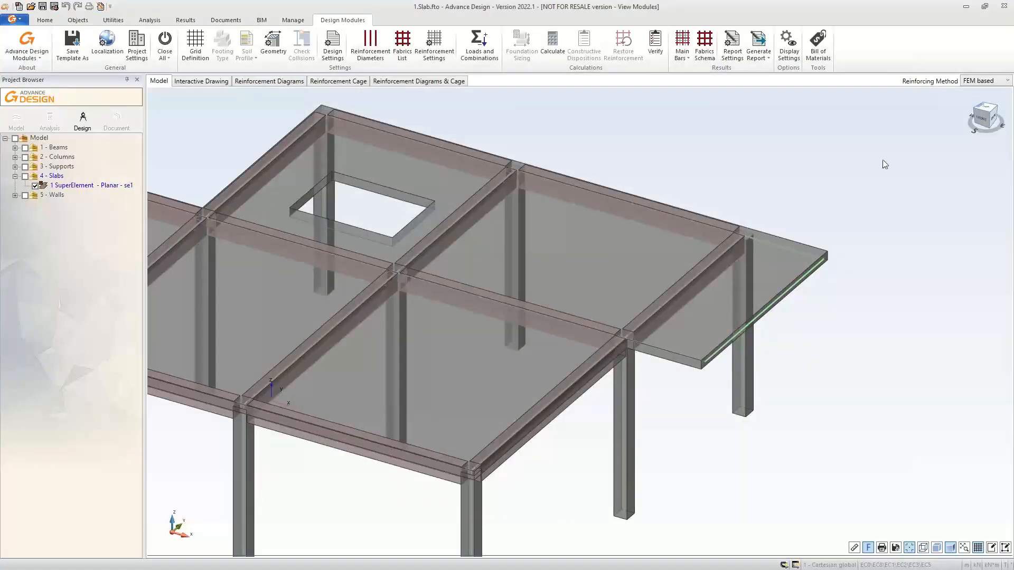
Examine the slab edges and the beam-column joints beside the cantilever part in 3D and in the top view.
{"action": "middle_click_drag", "start_coordinate": [757, 173], "coordinate": [667, 162]}
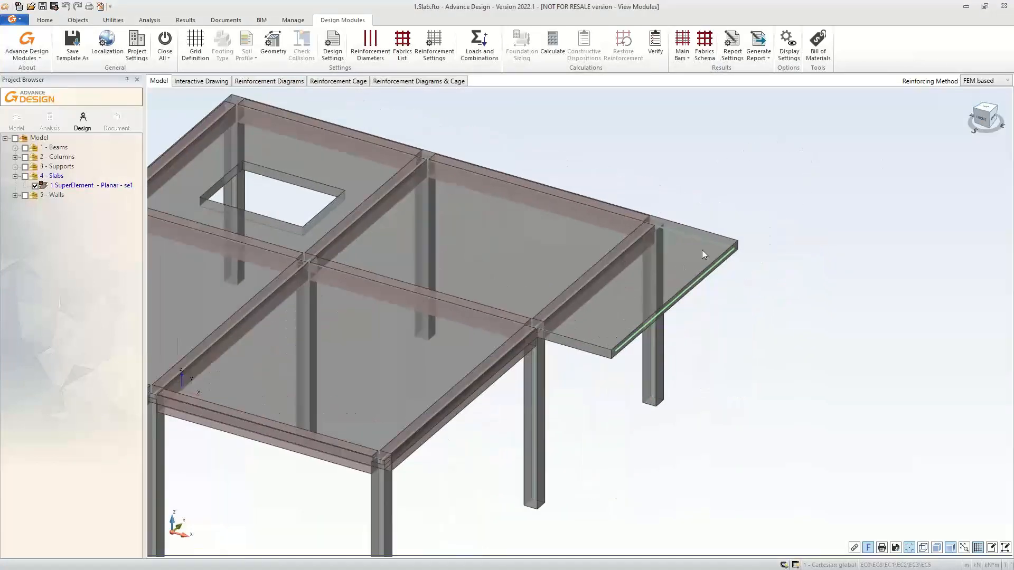
{"action": "scroll", "coordinate": [696, 239], "scroll_direction": "up", "scroll_amount": 5}
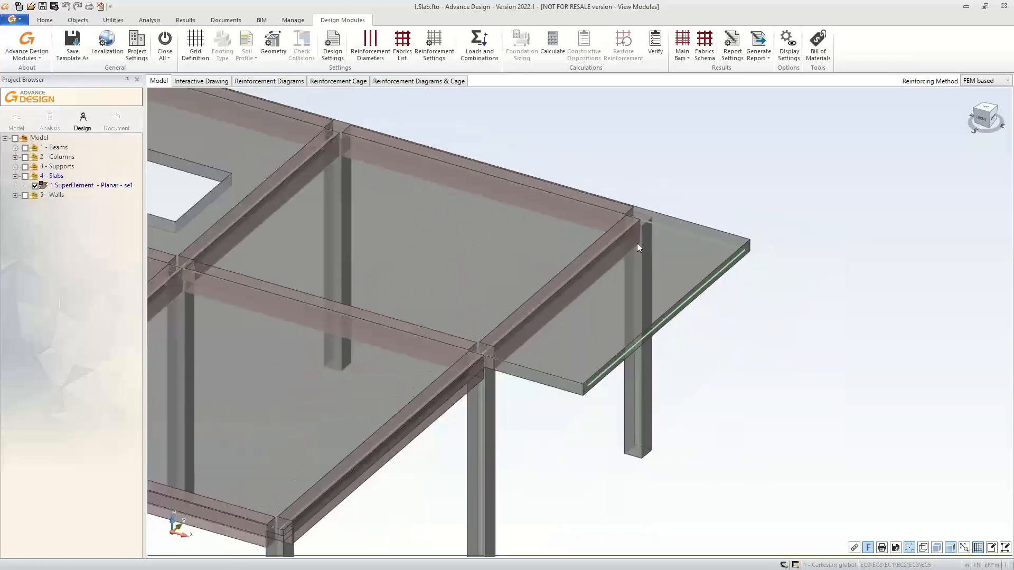
{"action": "scroll", "coordinate": [472, 381], "scroll_direction": "up", "scroll_amount": 5}
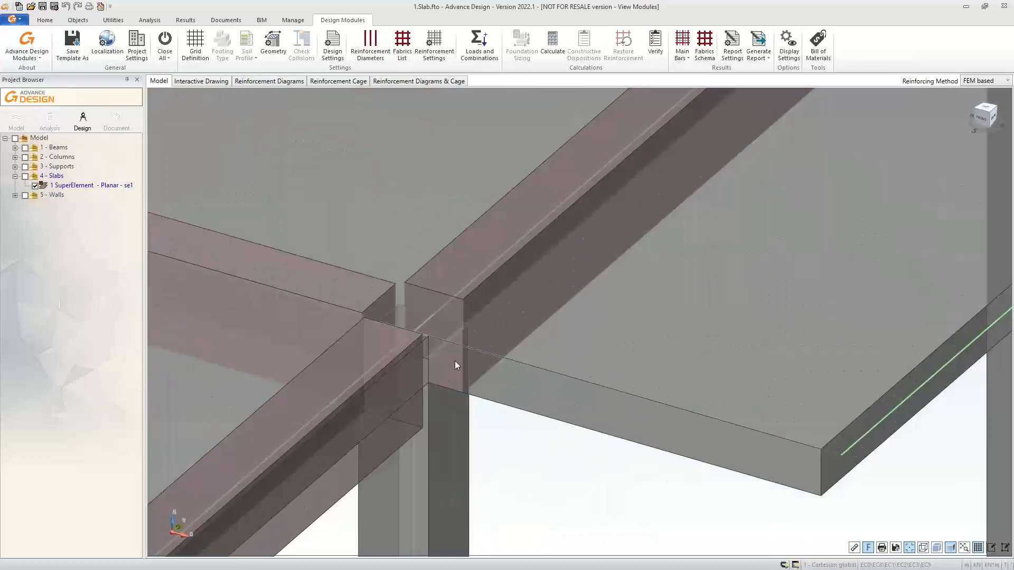
{"action": "left_click", "coordinate": [986, 110]}
{"action": "scroll", "coordinate": [736, 201], "scroll_direction": "up", "scroll_amount": 3}
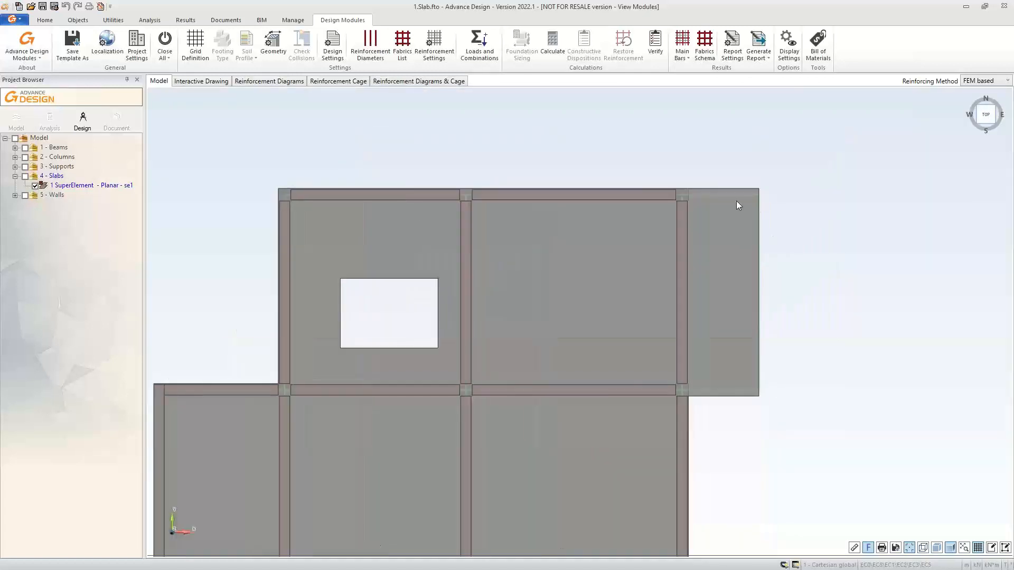
{"action": "scroll", "coordinate": [750, 198], "scroll_direction": "up", "scroll_amount": 5}
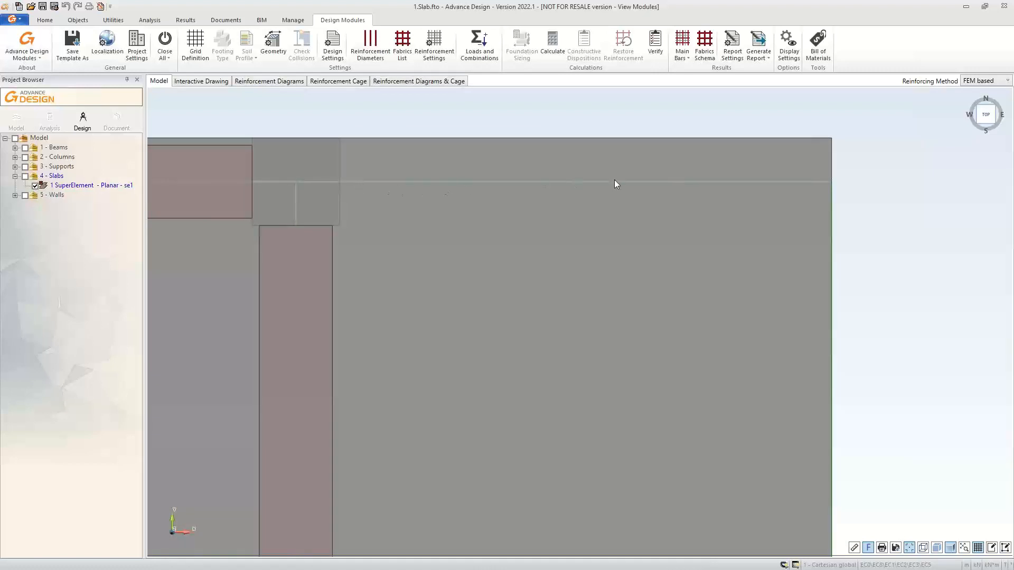
{"action": "scroll", "coordinate": [555, 193], "scroll_direction": "down", "scroll_amount": 3}
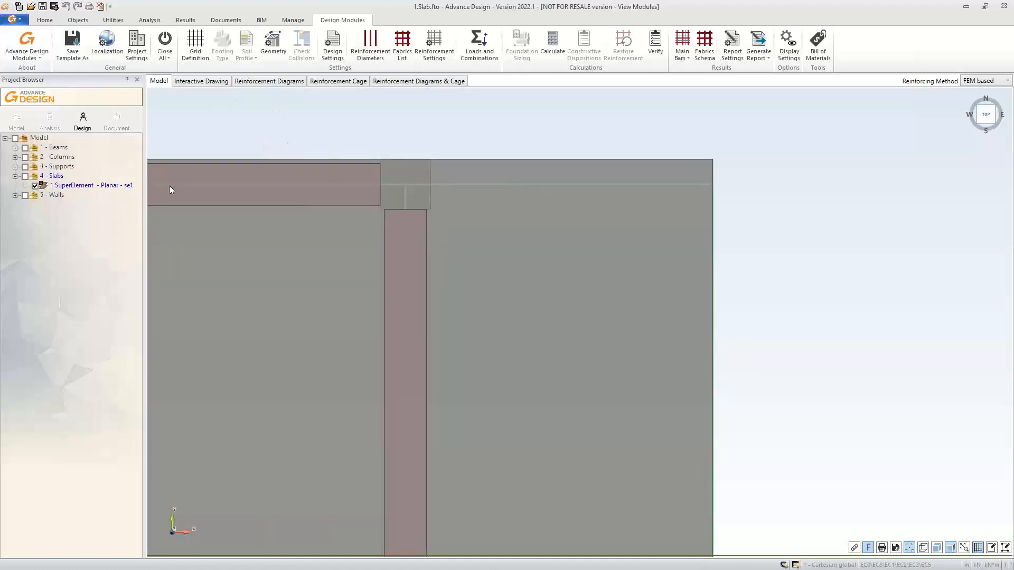
Close the slab design module and set the planar elements' reinforcement result to None in the analysis view.
{"action": "left_click", "coordinate": [166, 42]}
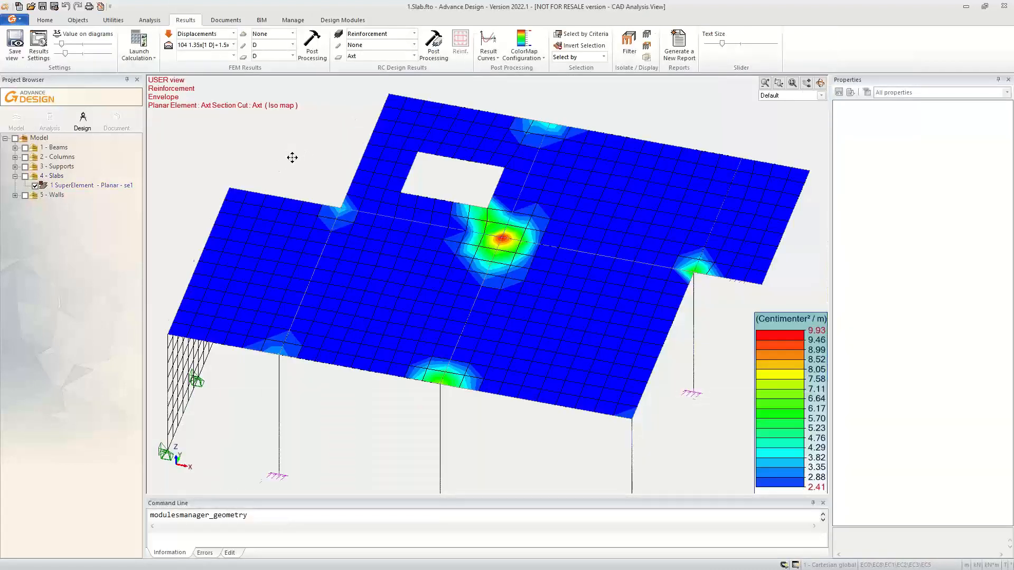
{"action": "middle_click_drag", "start_coordinate": [292, 157], "coordinate": [253, 185]}
{"action": "left_click", "coordinate": [414, 55]}
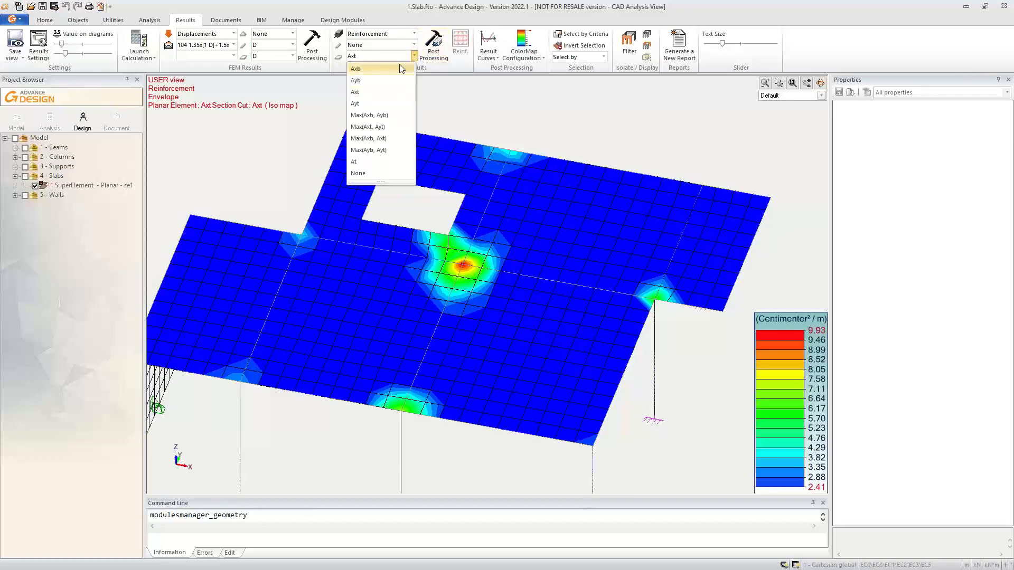
{"action": "left_click", "coordinate": [378, 164]}
{"action": "middle_click_drag", "start_coordinate": [373, 152], "coordinate": [407, 149], "text": "shift"}
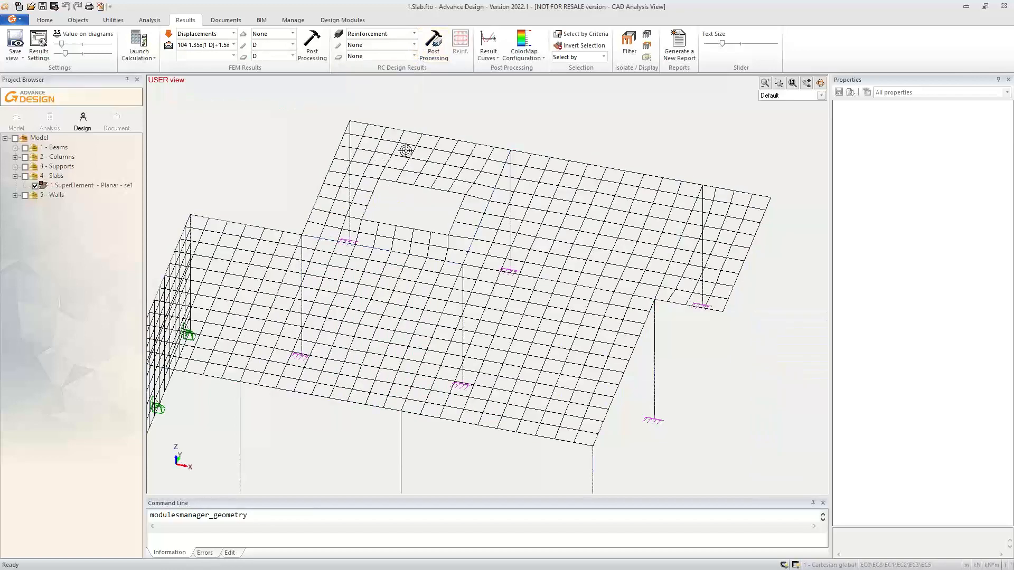
Select the column under the slab's front corner, opposite the wall.
{"action": "left_click", "coordinate": [45, 20]}
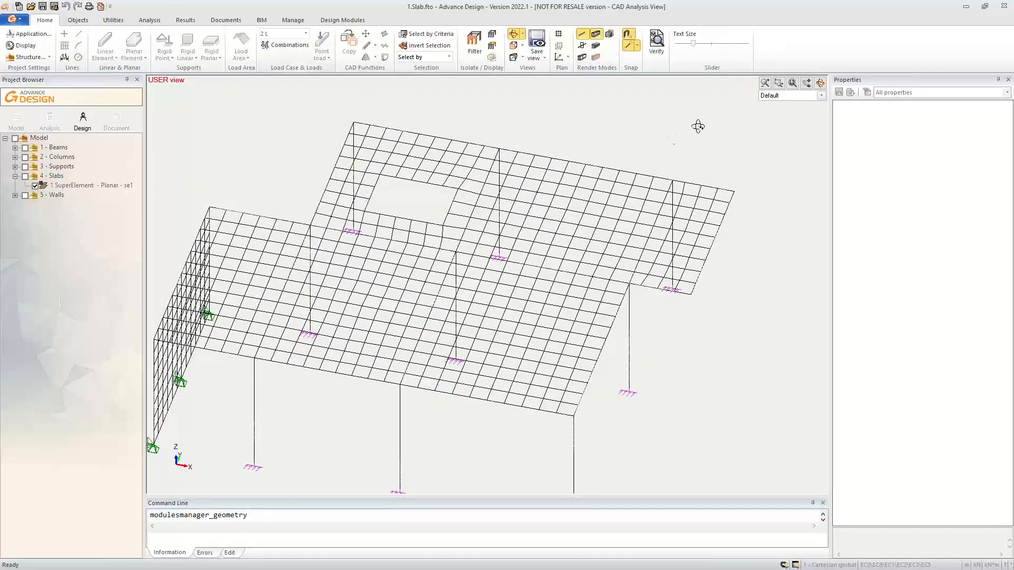
{"action": "middle_click_drag", "start_coordinate": [602, 392], "coordinate": [519, 283]}
{"action": "scroll", "coordinate": [498, 302], "scroll_direction": "up", "scroll_amount": 8}
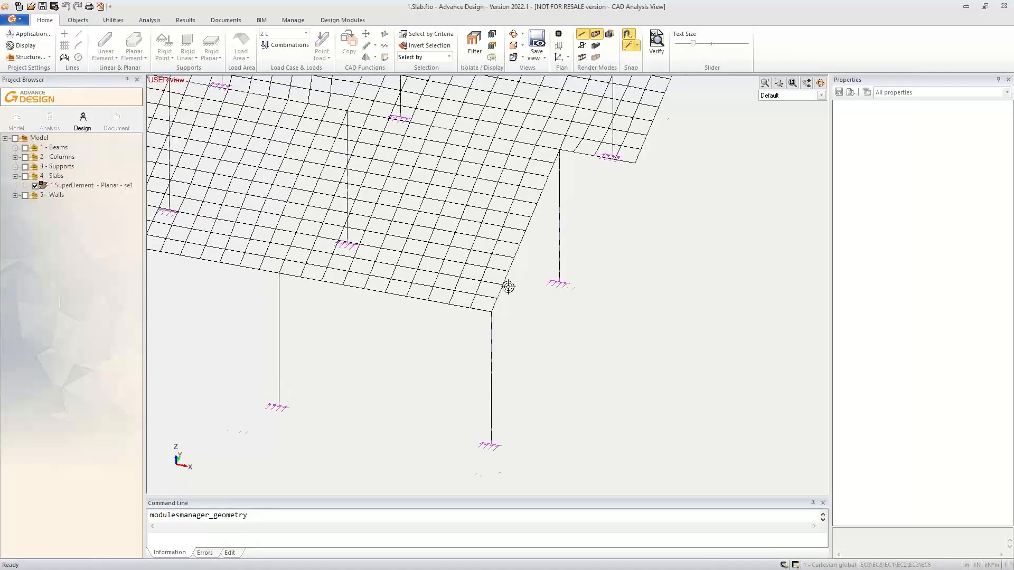
{"action": "right_click", "coordinate": [638, 197]}
{"action": "left_click", "coordinate": [681, 221]}
{"action": "left_click_drag", "start_coordinate": [555, 389], "coordinate": [394, 355]}
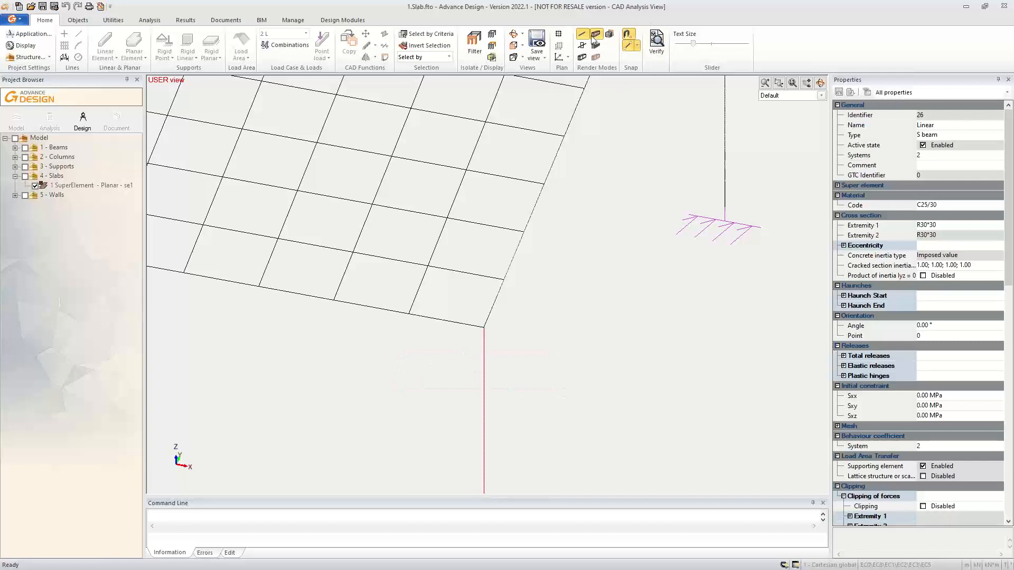
Switch the rendering to show the elements' cross-section outlines and examine the joint of the corner column, beams and slab.
{"action": "left_click", "coordinate": [582, 58]}
{"action": "middle_click_drag", "start_coordinate": [602, 295], "coordinate": [623, 143]}
{"action": "scroll", "coordinate": [525, 293], "scroll_direction": "down", "scroll_amount": 5}
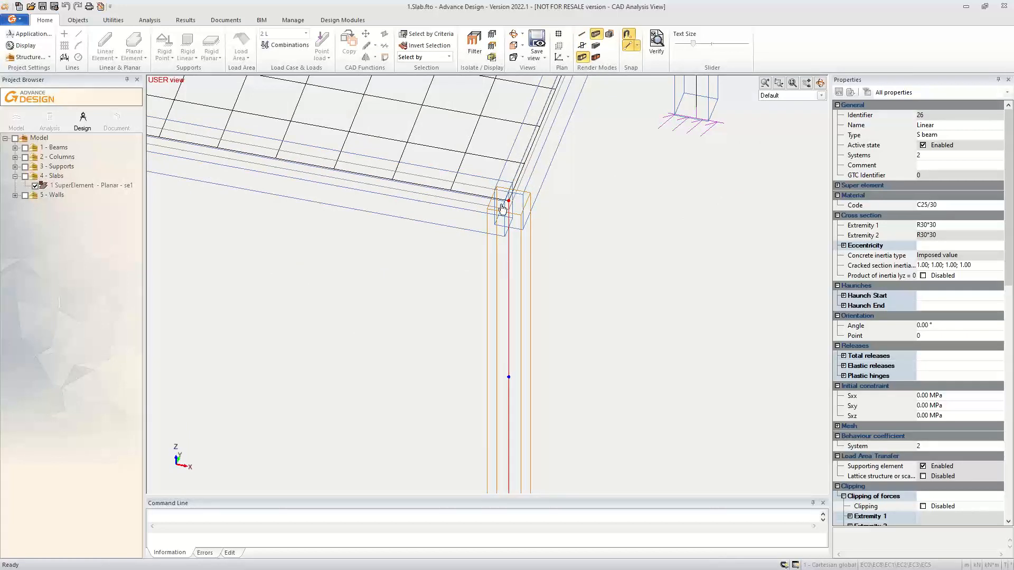
{"action": "scroll", "coordinate": [642, 251], "scroll_direction": "down", "scroll_amount": 1}
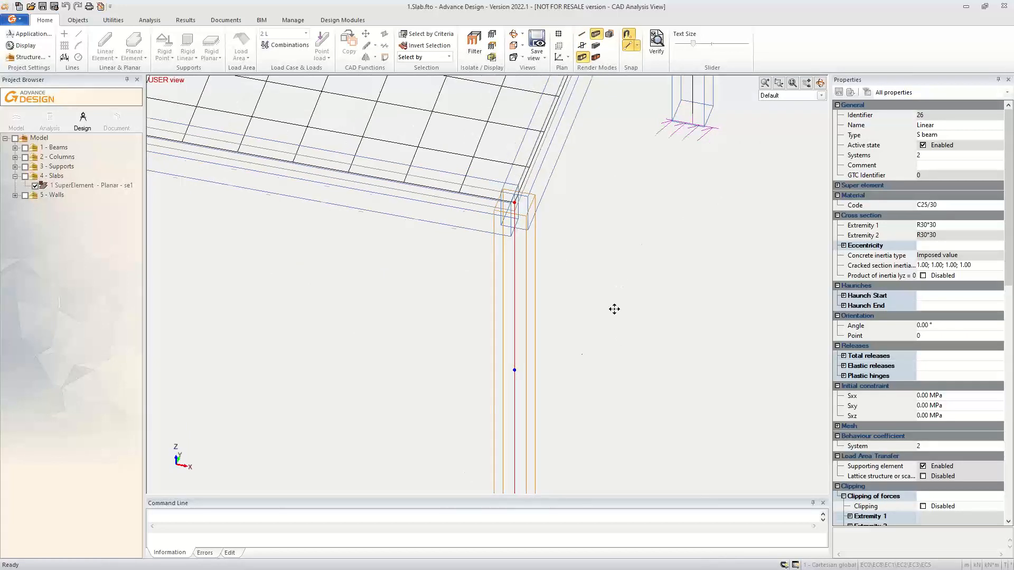
Select the edge beam that runs up to the cantilever part and examine its joint with the column and slab.
{"action": "middle_click_drag", "start_coordinate": [614, 308], "coordinate": [493, 540]}
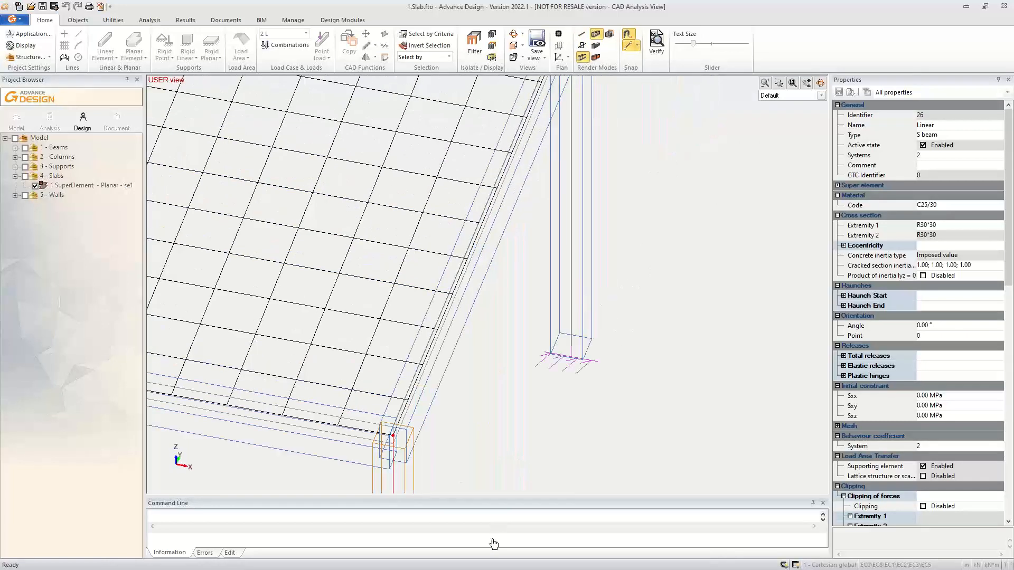
{"action": "left_click", "coordinate": [465, 296]}
{"action": "middle_click_drag", "start_coordinate": [597, 275], "coordinate": [410, 568]}
{"action": "scroll", "coordinate": [448, 462], "scroll_direction": "down", "scroll_amount": 1}
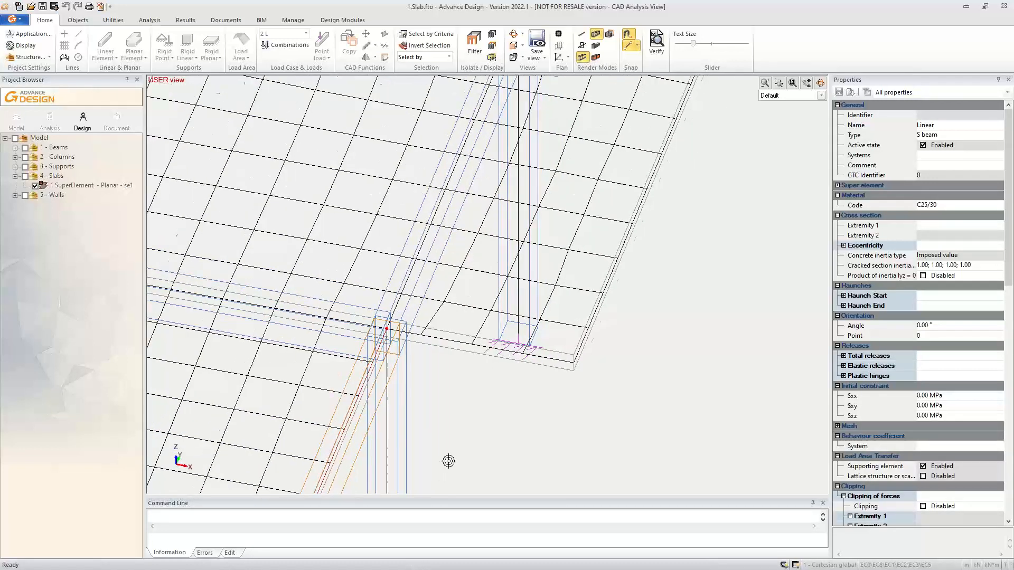
Compare the joint beside the cantilever in axis-only and solid-section renderings, finishing with the cross-section outlines.
{"action": "left_click", "coordinate": [582, 34]}
{"action": "left_click", "coordinate": [596, 46]}
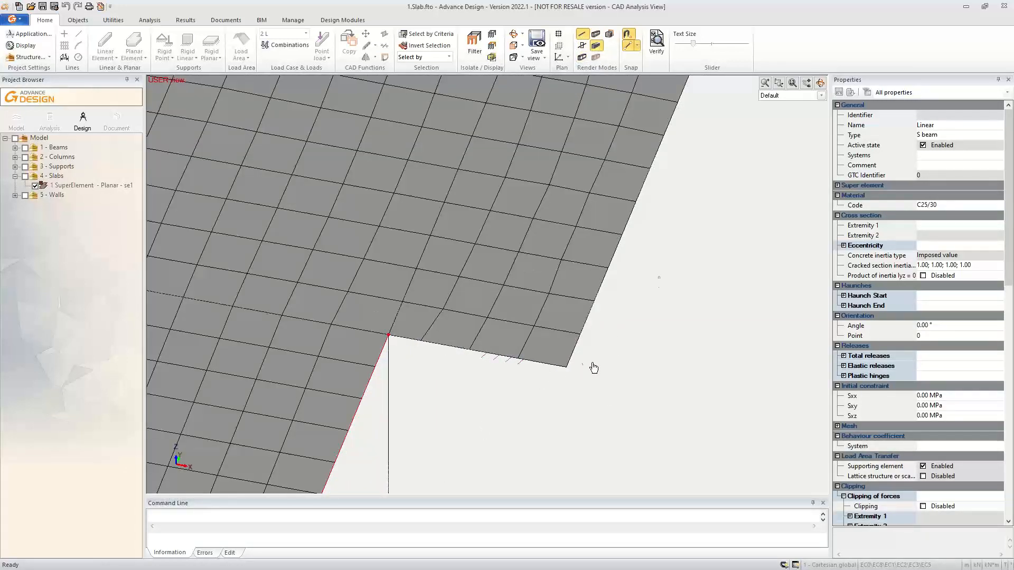
{"action": "left_click", "coordinate": [820, 83]}
{"action": "mouse_move", "coordinate": [672, 197]}
{"action": "left_mouse_down"}
{"action": "mouse_move", "coordinate": [691, 219]}
{"action": "mouse_move", "coordinate": [671, 199]}
{"action": "left_mouse_up"}
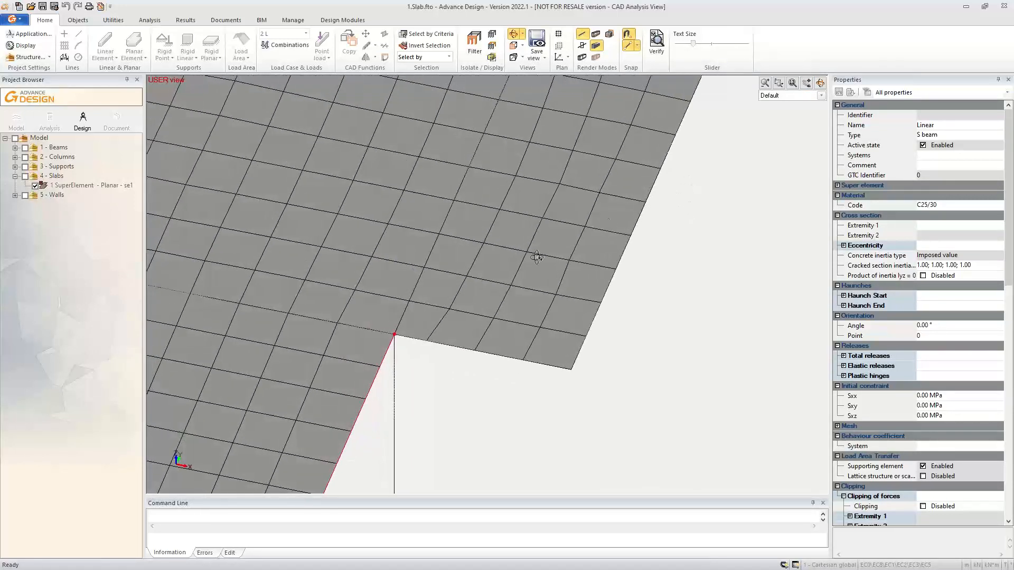
{"action": "left_click", "coordinate": [583, 59]}
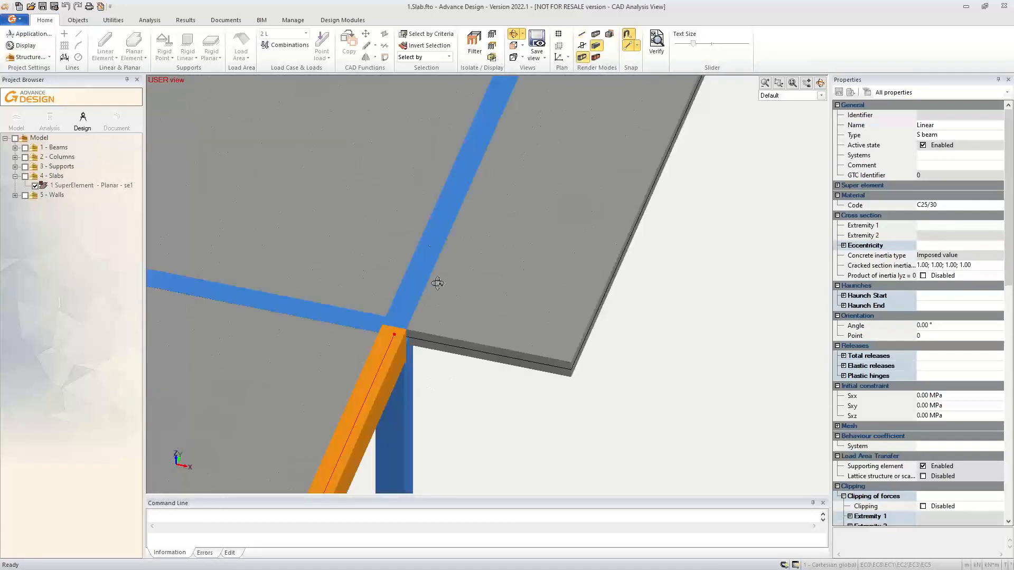
{"action": "left_click", "coordinate": [582, 45]}
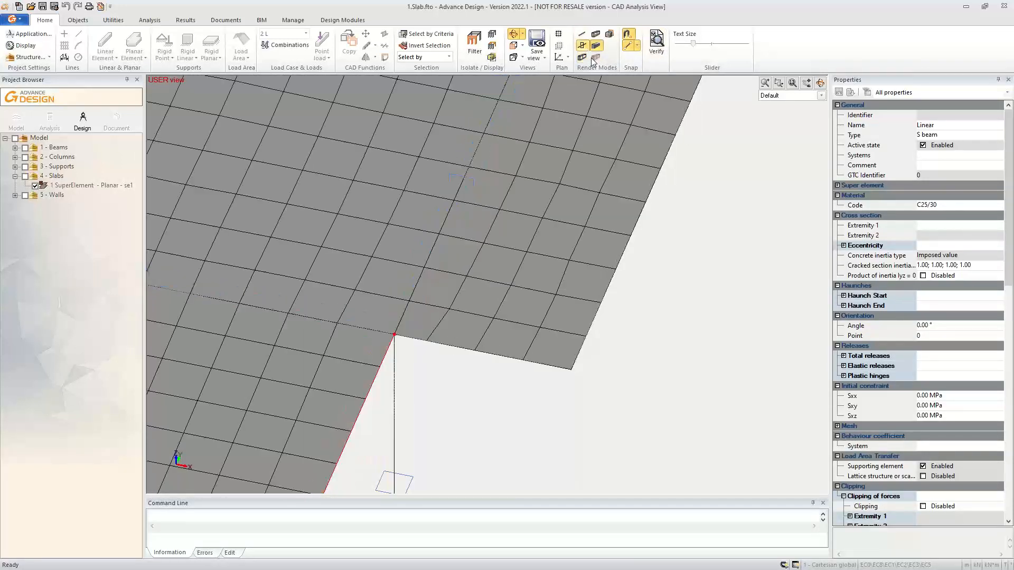
{"action": "left_click", "coordinate": [583, 57]}
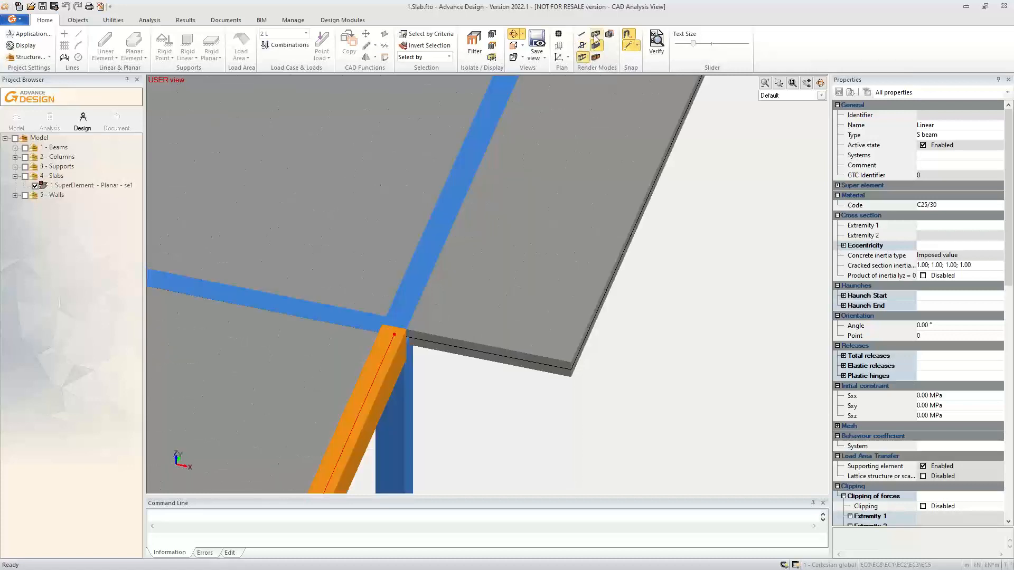
{"action": "left_click", "coordinate": [596, 34]}
Show the model in top view and examine the slab edge at the column on the cantilever's rear corner.
{"action": "middle_click_drag", "start_coordinate": [666, 209], "coordinate": [564, 514]}
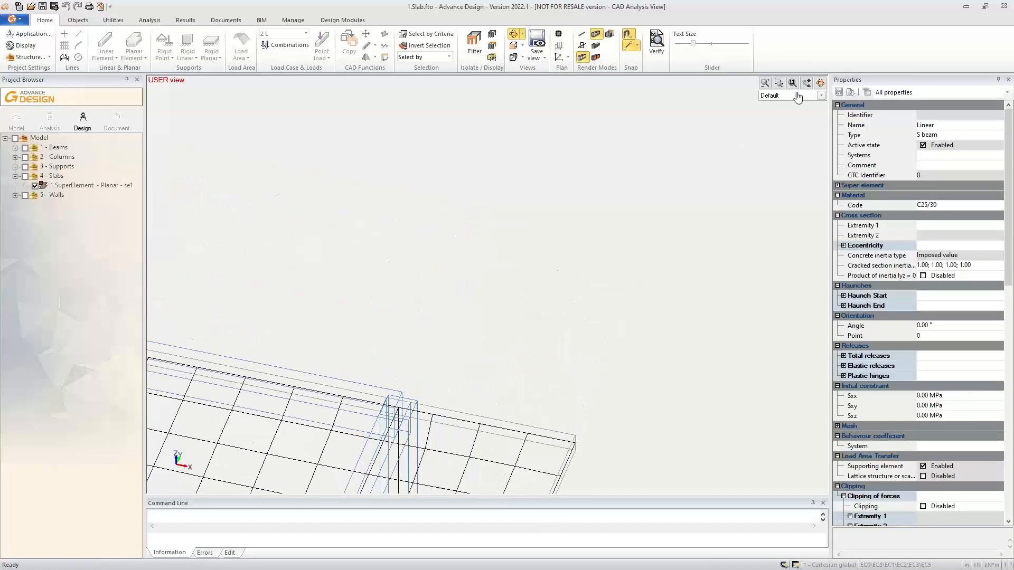
{"action": "left_click", "coordinate": [520, 45]}
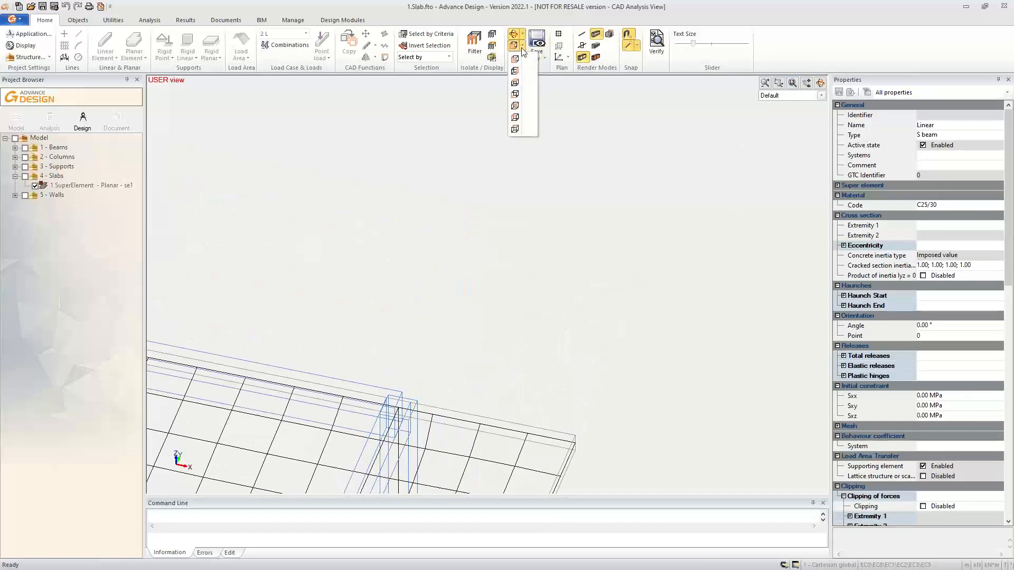
{"action": "left_click", "coordinate": [516, 84]}
{"action": "scroll", "coordinate": [402, 317], "scroll_direction": "up", "scroll_amount": 3}
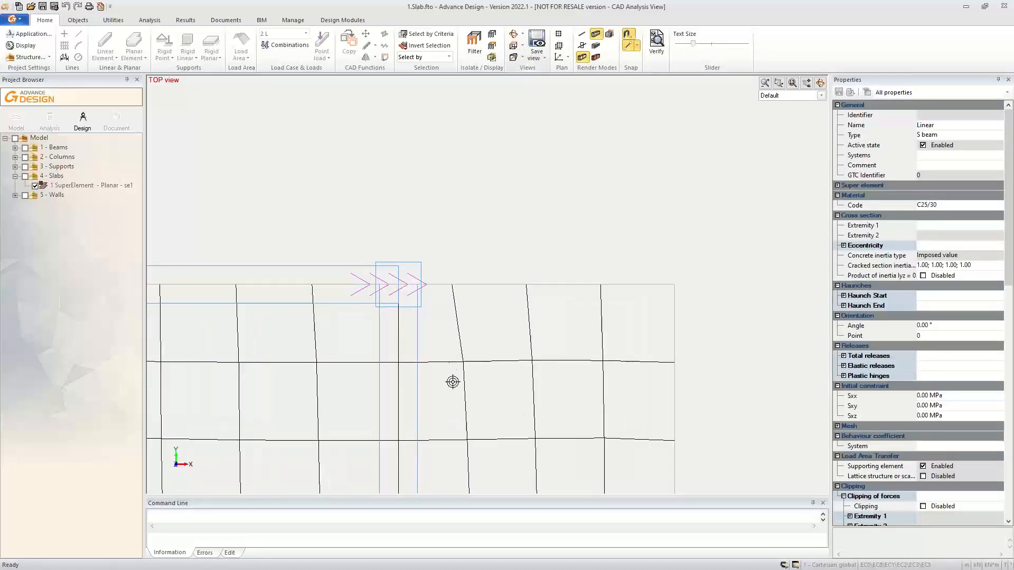
{"action": "middle_click_drag", "start_coordinate": [493, 372], "coordinate": [609, 267]}
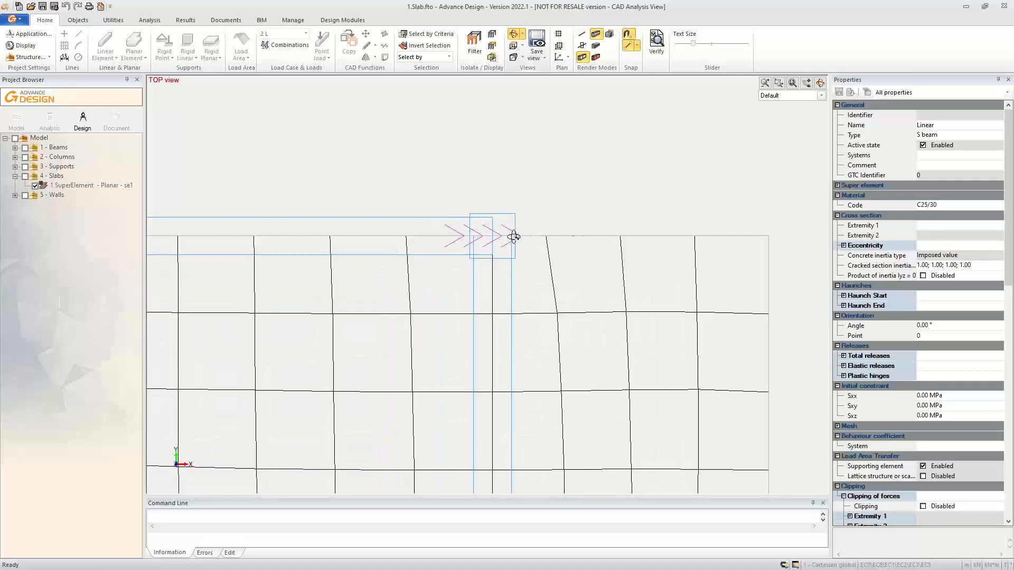
Select the slab instead of the beam and examine its edge beside the corner column in 3D with solid rendering.
{"action": "right_click", "coordinate": [737, 142]}
{"action": "left_click", "coordinate": [761, 147]}
{"action": "left_click_drag", "start_coordinate": [721, 211], "coordinate": [710, 222]}
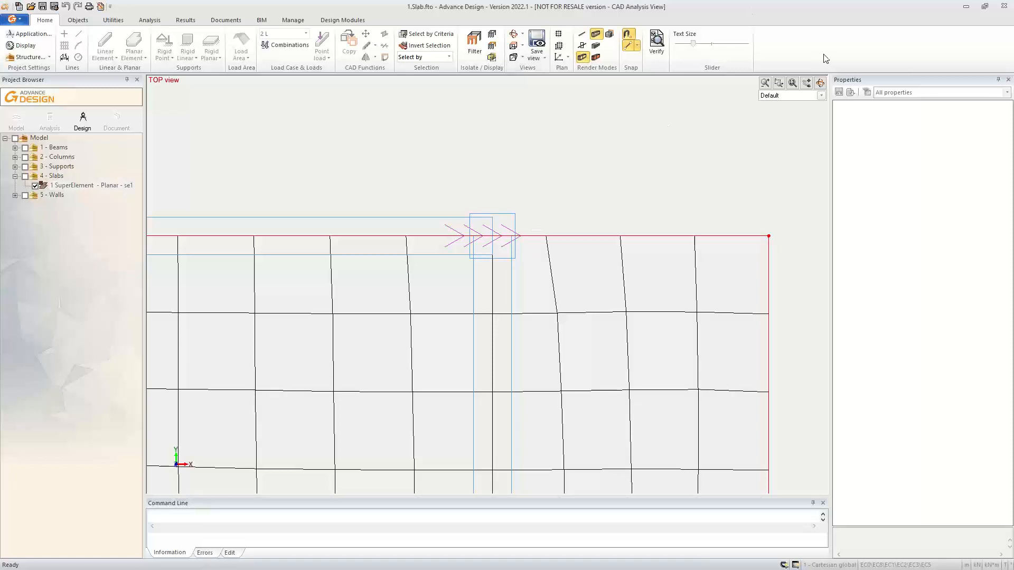
{"action": "left_click", "coordinate": [821, 83]}
{"action": "left_click_drag", "start_coordinate": [724, 131], "coordinate": [457, 164]}
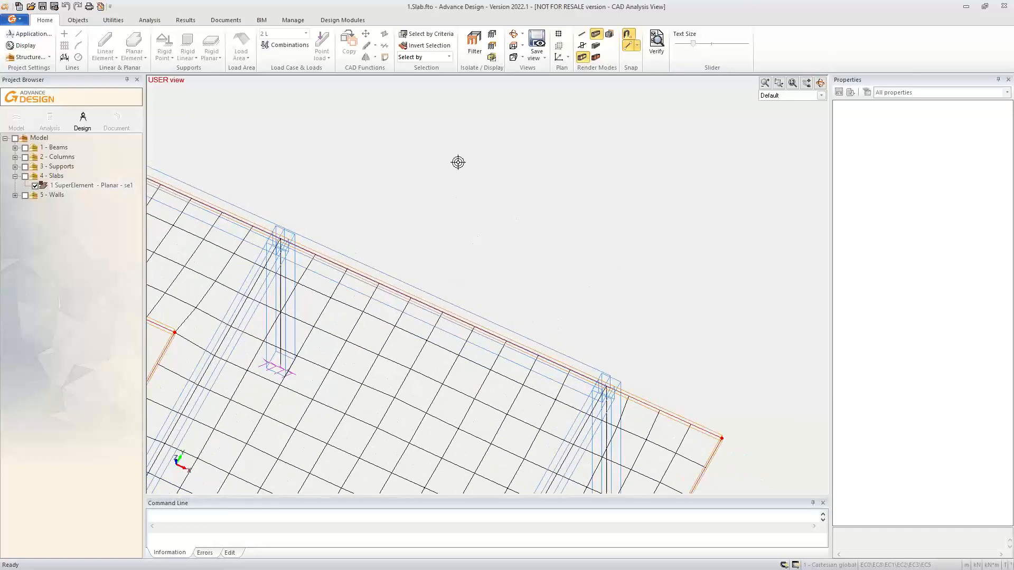
{"action": "left_click_drag", "start_coordinate": [523, 209], "coordinate": [583, 283]}
{"action": "left_click_drag", "start_coordinate": [761, 466], "coordinate": [480, 303]}
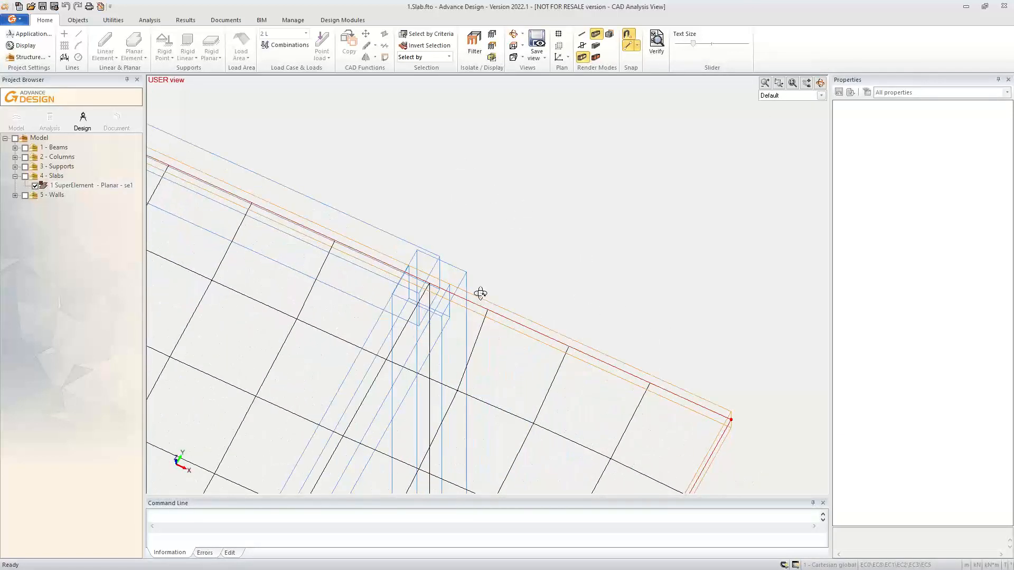
{"action": "left_click", "coordinate": [596, 58]}
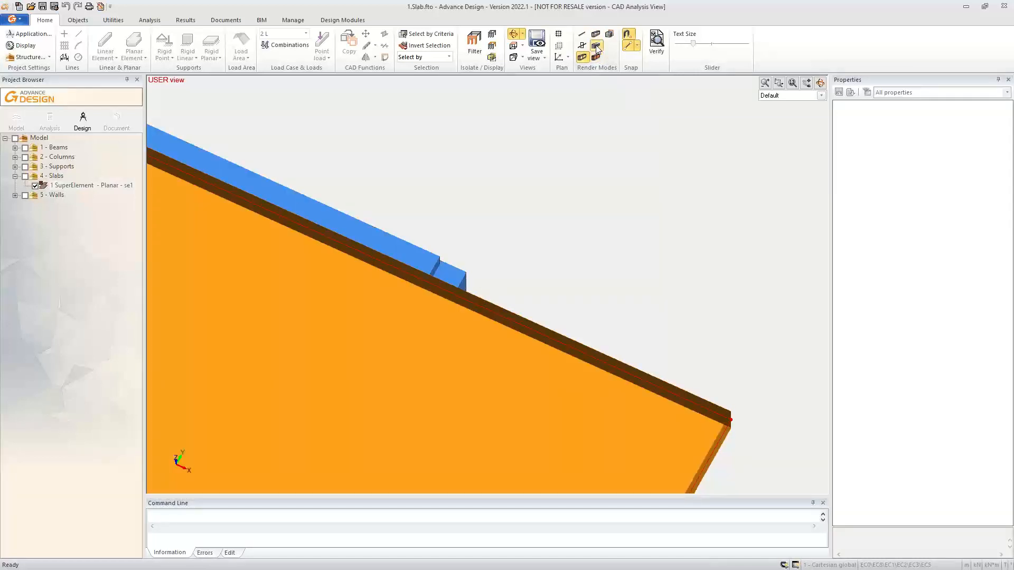
{"action": "right_click", "coordinate": [64, 187]}
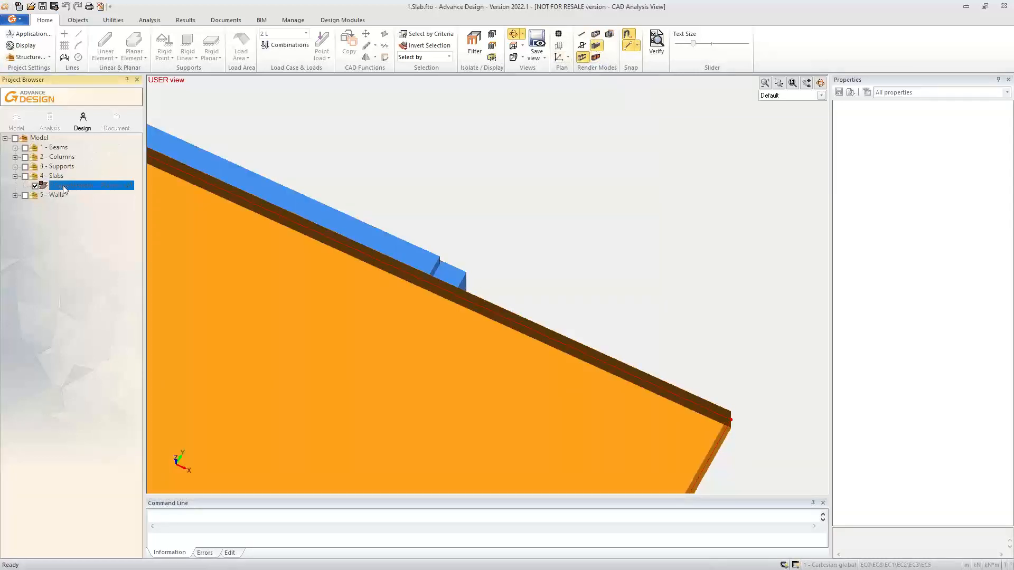
{"action": "left_click", "coordinate": [87, 193]}
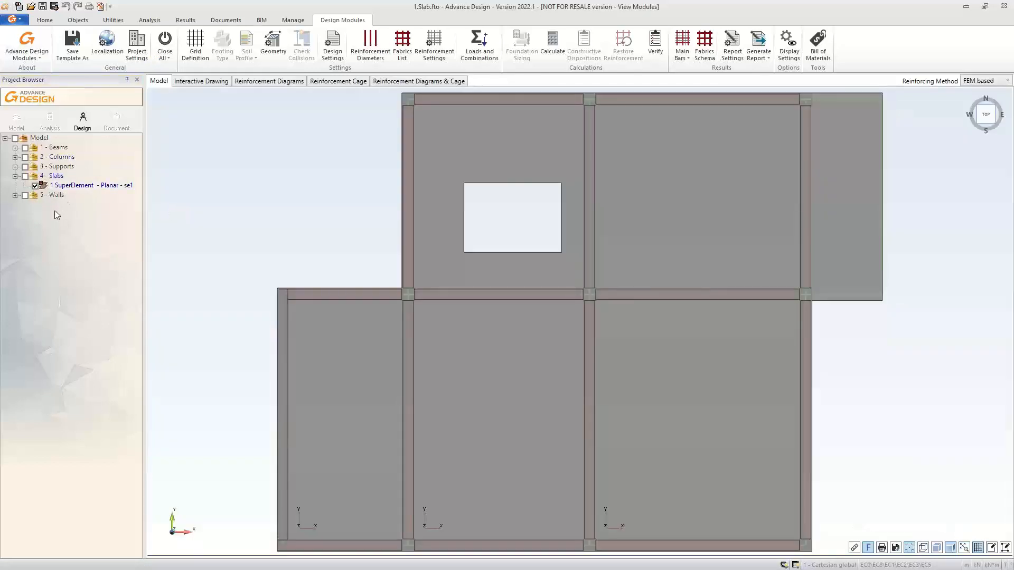
{"action": "left_click", "coordinate": [165, 42]}
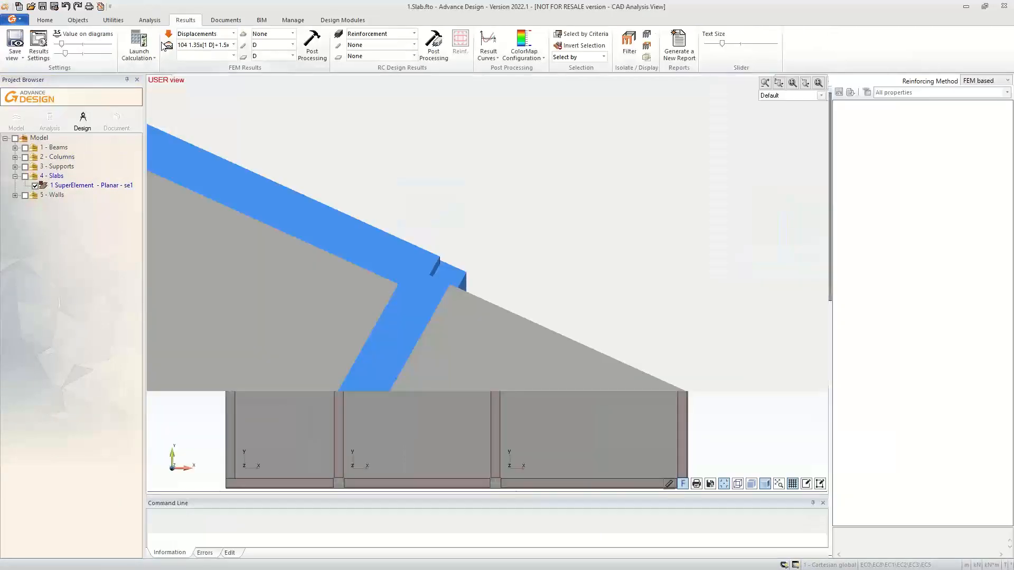
Select the slab, open it in the design module and examine the slab edge at the cantilever's rear corner column.
{"action": "left_click", "coordinate": [553, 344]}
{"action": "scroll", "coordinate": [567, 252], "scroll_direction": "down", "scroll_amount": 10}
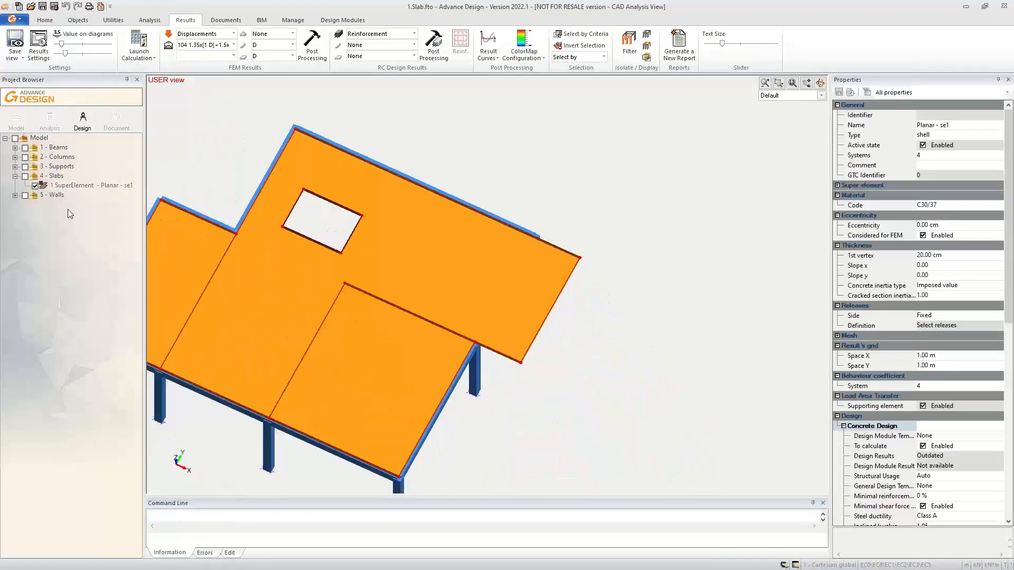
{"action": "right_click", "coordinate": [509, 257]}
{"action": "left_click", "coordinate": [534, 380]}
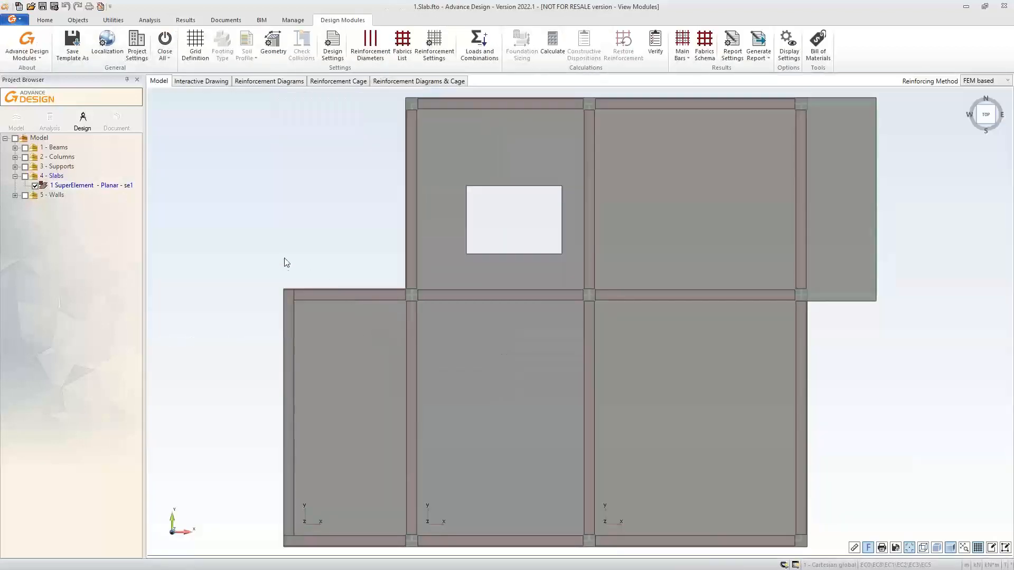
{"action": "middle_click_drag", "start_coordinate": [673, 205], "coordinate": [402, 318]}
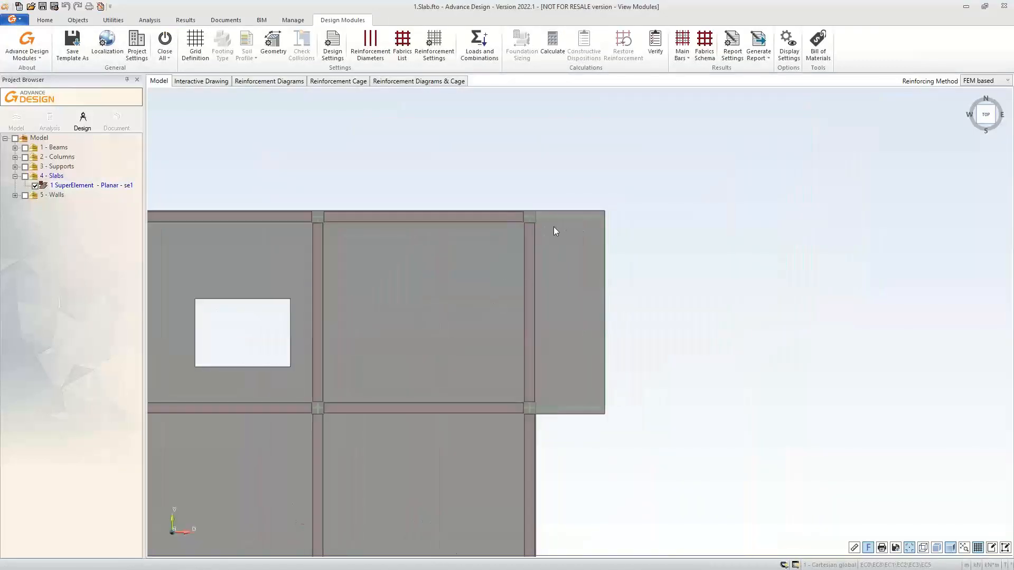
{"action": "scroll", "coordinate": [554, 226], "scroll_direction": "up", "scroll_amount": 5}
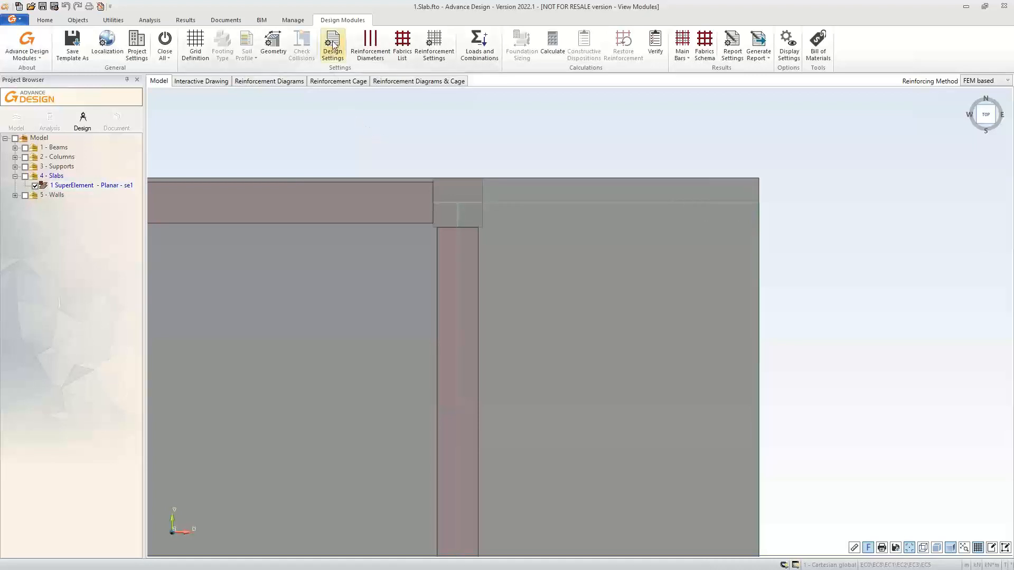
Set the slab physical contour to Identical with analytical in the slab geometry settings and apply it.
{"action": "left_click", "coordinate": [275, 45]}
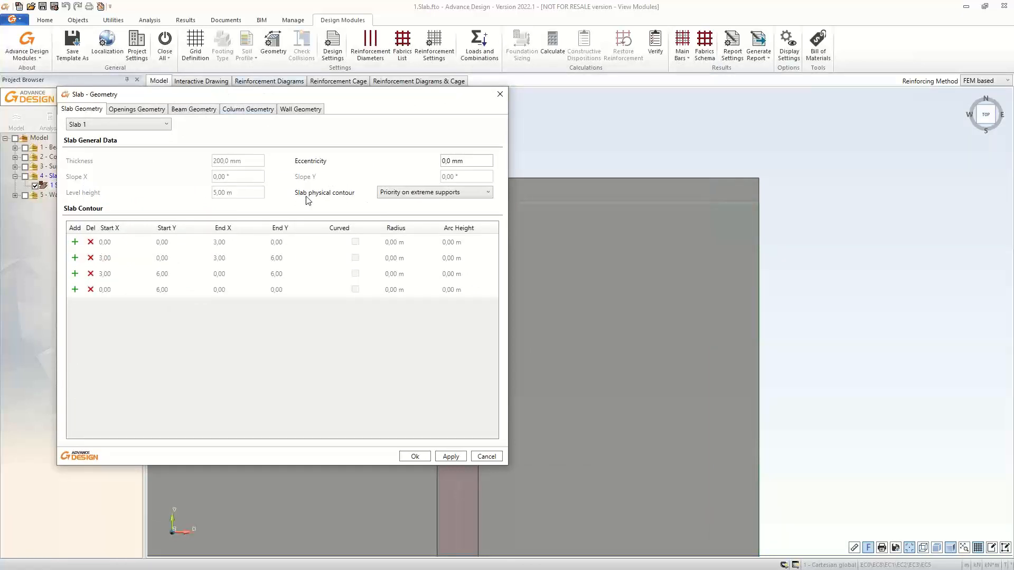
{"action": "left_click", "coordinate": [445, 194]}
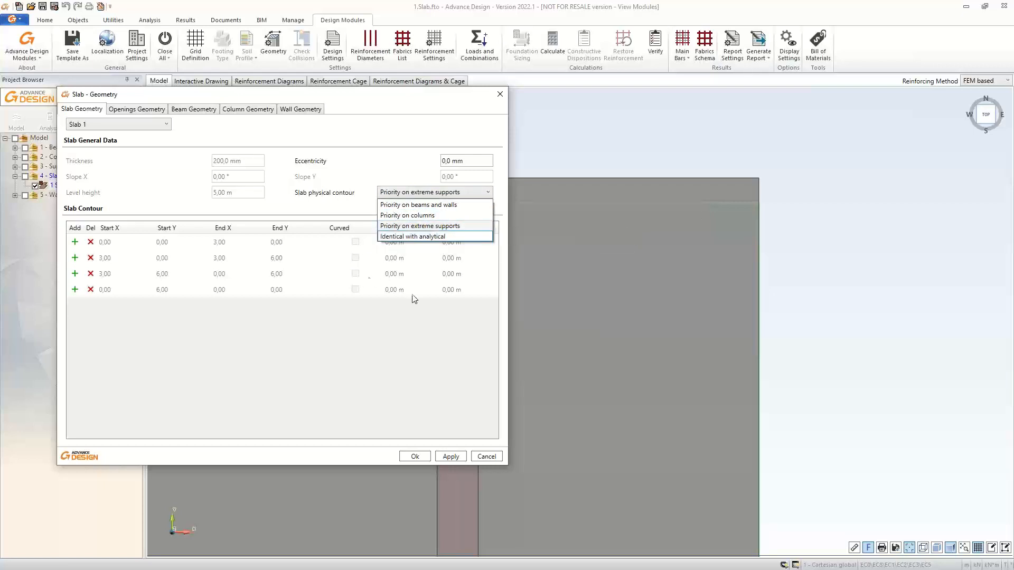
{"action": "left_click", "coordinate": [451, 239]}
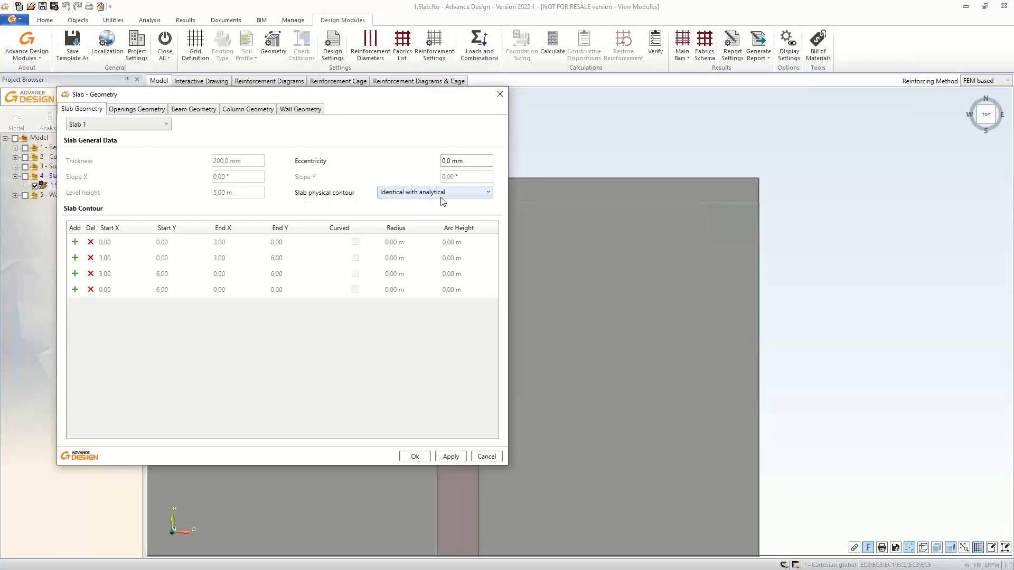
{"action": "left_click", "coordinate": [450, 456]}
{"action": "left_click", "coordinate": [416, 456]}
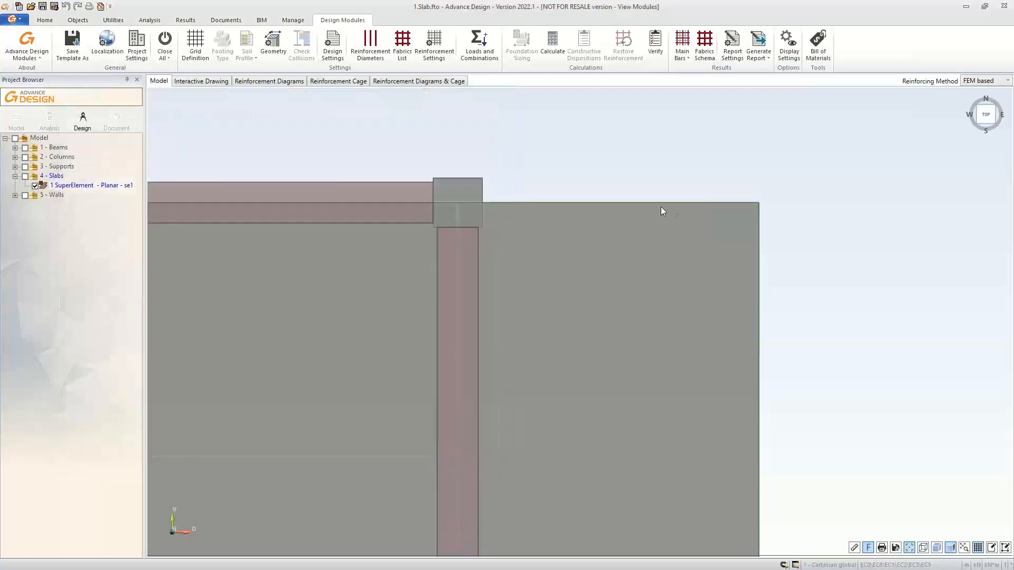
Examine how the slab edge meets the beams and corner column beside the cantilever, in 3D and in the top view.
{"action": "scroll", "coordinate": [490, 209], "scroll_direction": "up", "scroll_amount": 1}
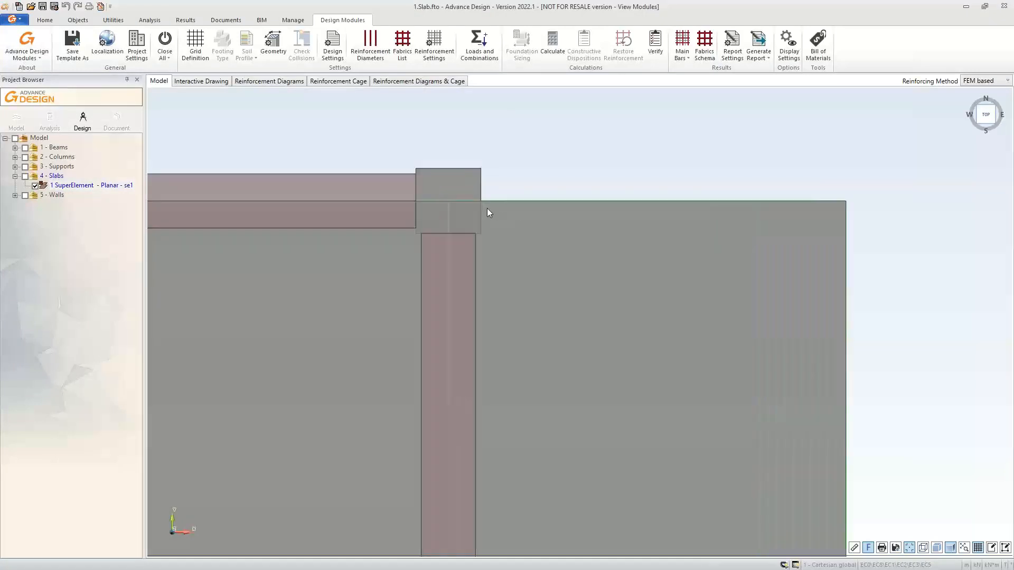
{"action": "scroll", "coordinate": [491, 203], "scroll_direction": "up", "scroll_amount": 2}
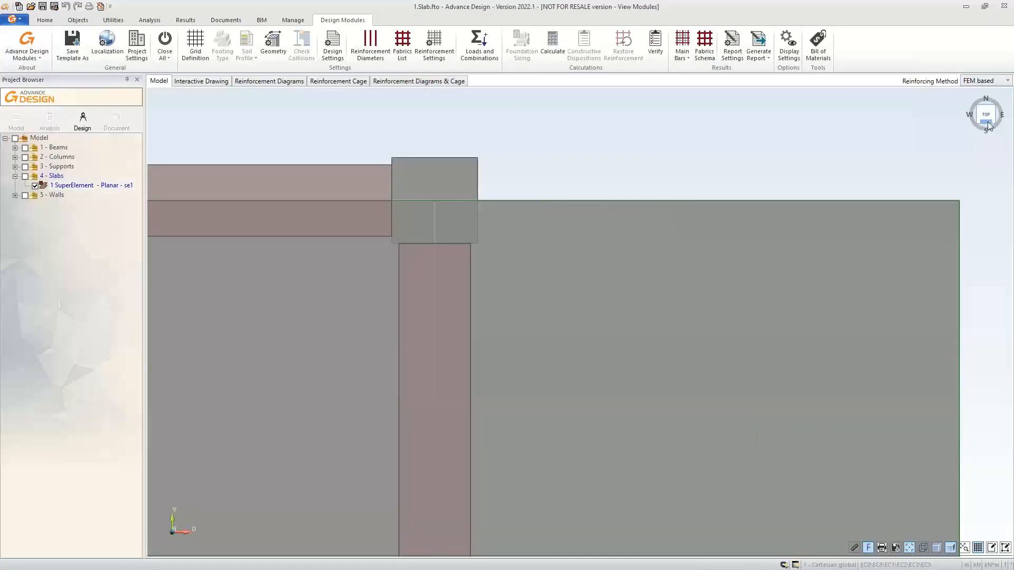
{"action": "left_click_drag", "start_coordinate": [996, 126], "coordinate": [761, 228]}
{"action": "scroll", "coordinate": [715, 281], "scroll_direction": "down", "scroll_amount": 3}
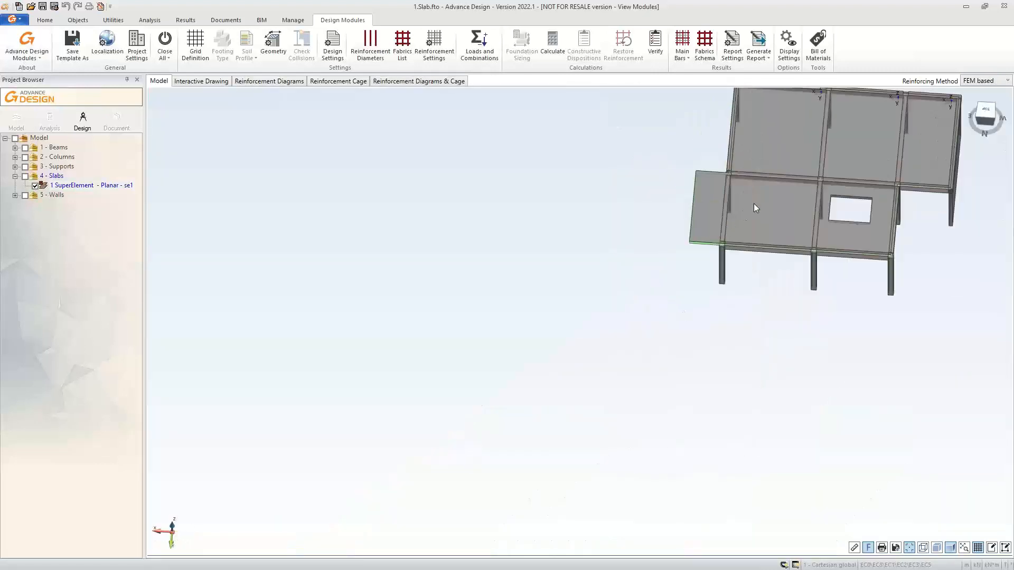
{"action": "scroll", "coordinate": [671, 290], "scroll_direction": "up", "scroll_amount": 3}
{"action": "scroll", "coordinate": [668, 335], "scroll_direction": "up", "scroll_amount": 3}
{"action": "middle_click_drag", "start_coordinate": [607, 344], "coordinate": [490, 376]}
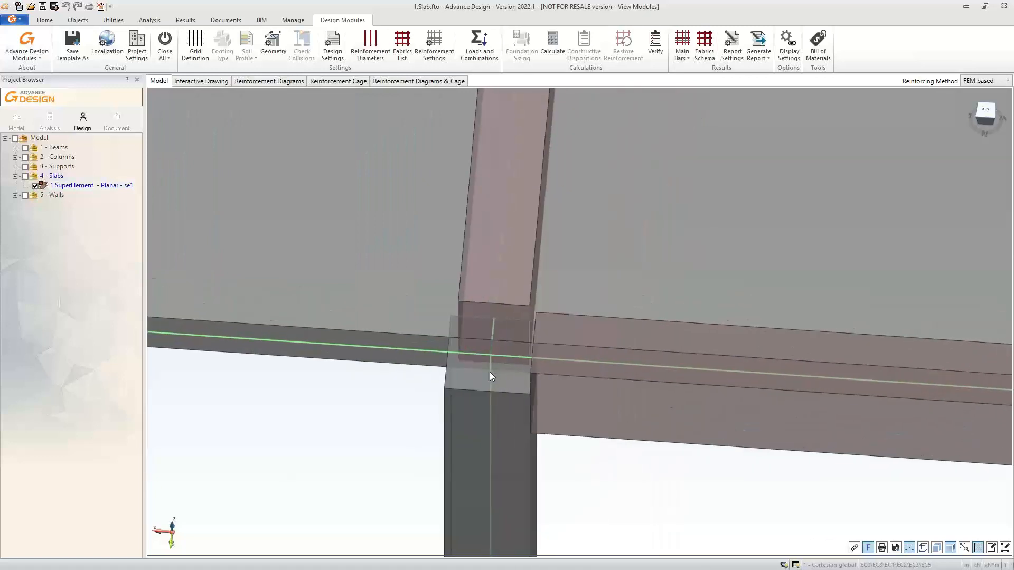
{"action": "left_click", "coordinate": [978, 116]}
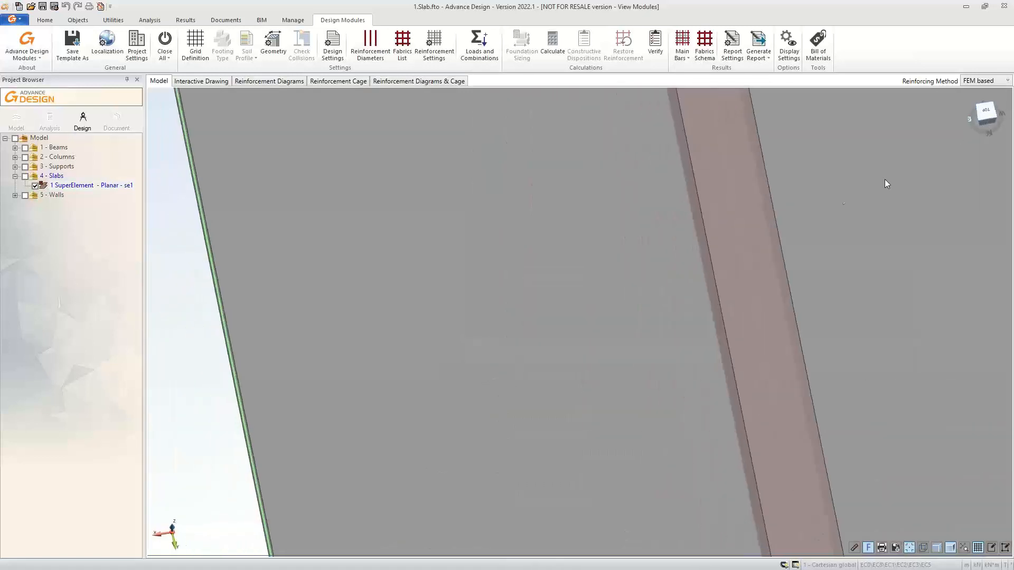
{"action": "scroll", "coordinate": [763, 207], "scroll_direction": "down", "scroll_amount": 4}
{"action": "left_click", "coordinate": [979, 117]}
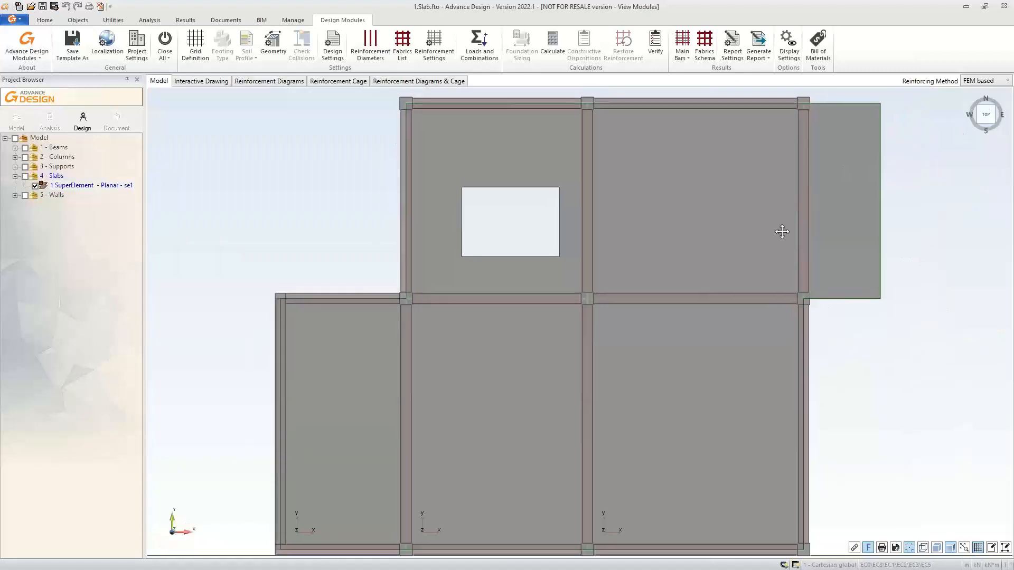
{"action": "scroll", "coordinate": [749, 225], "scroll_direction": "up", "scroll_amount": 5}
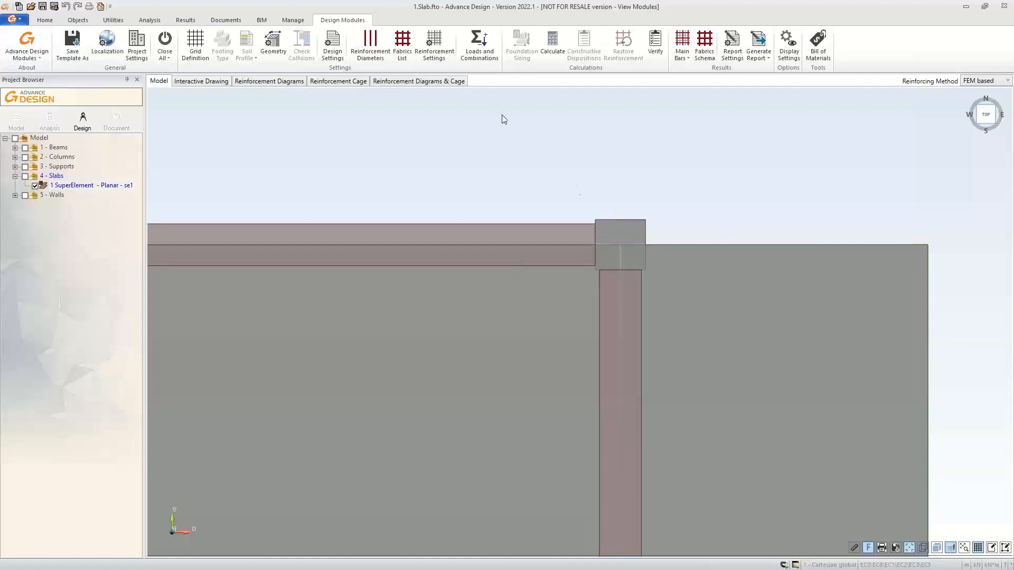
Set the slab physical contour to Priority on beams and walls, apply it and examine the slab edge at the corner column.
{"action": "left_click", "coordinate": [275, 42]}
{"action": "left_click", "coordinate": [411, 193]}
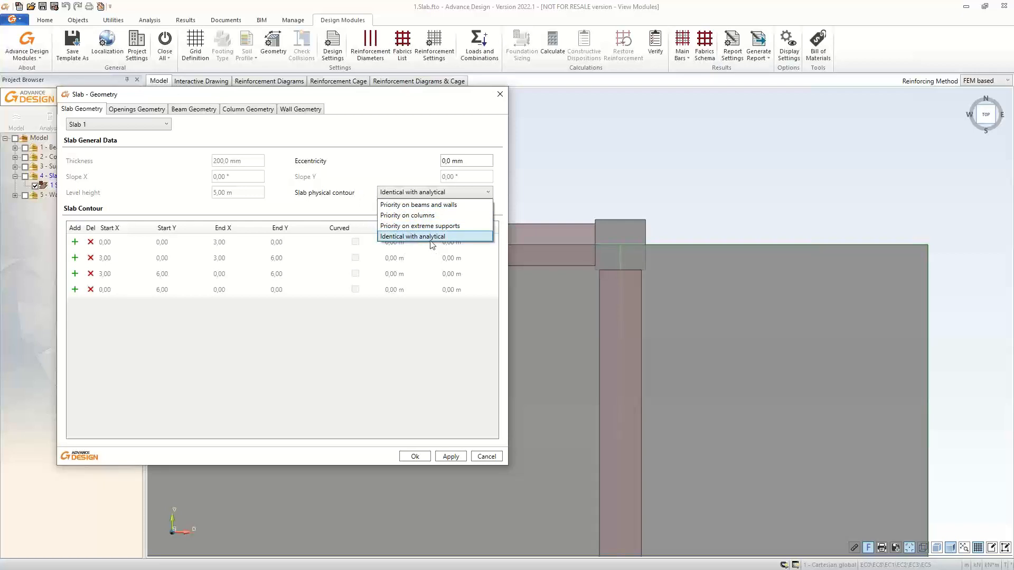
{"action": "left_click", "coordinate": [430, 208]}
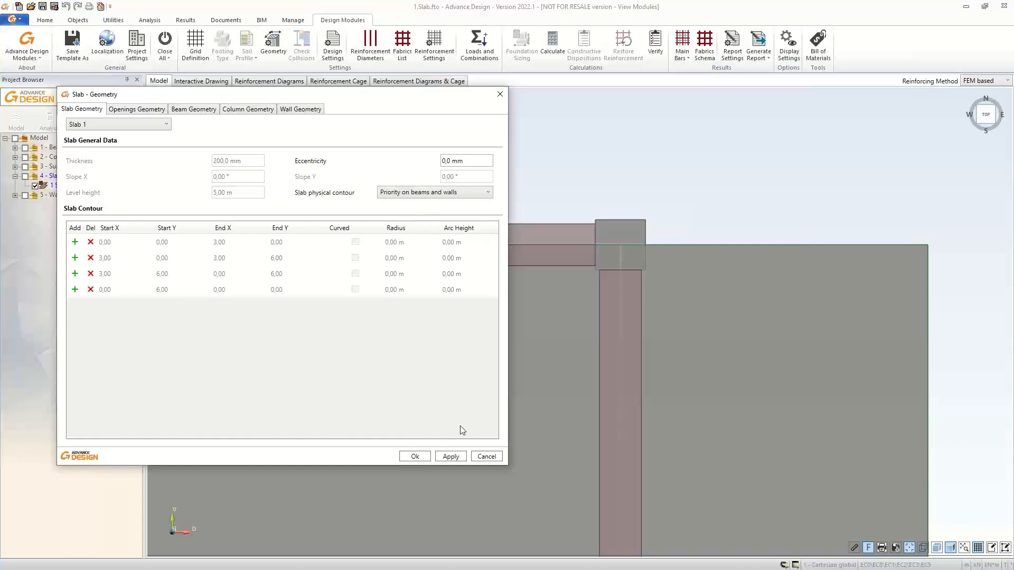
{"action": "left_click", "coordinate": [465, 456]}
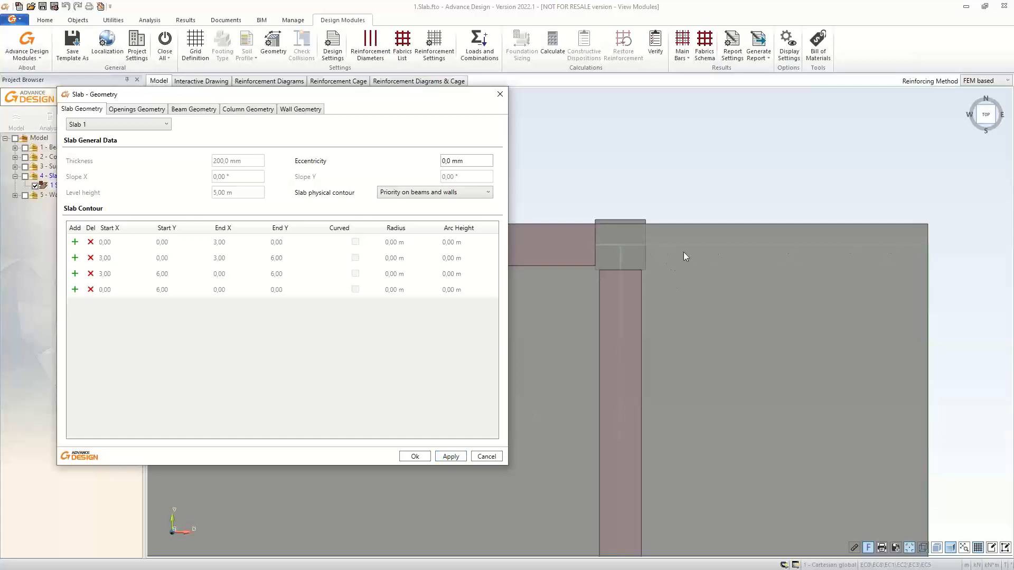
{"action": "scroll", "coordinate": [650, 246], "scroll_direction": "up", "scroll_amount": 2}
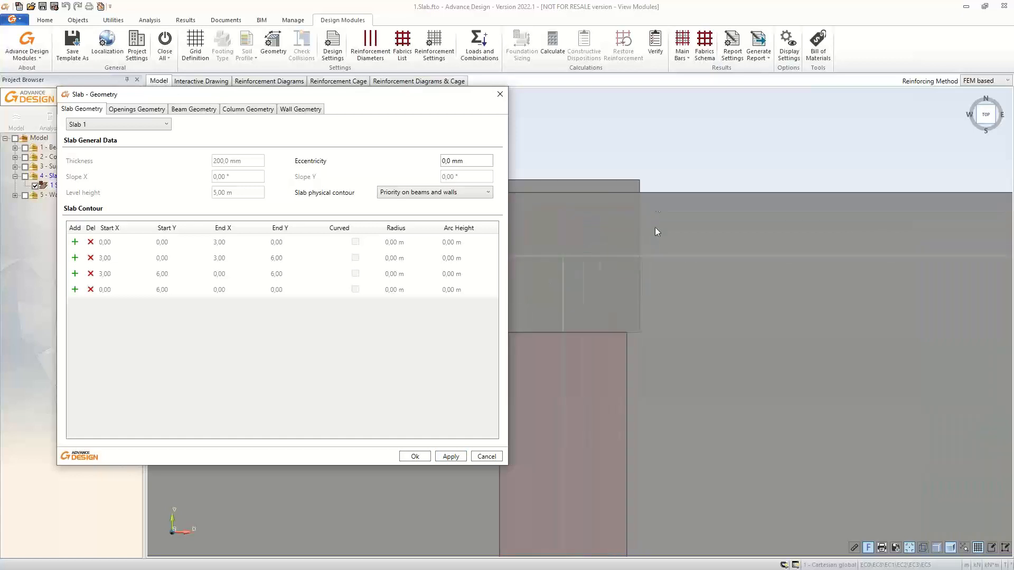
{"action": "scroll", "coordinate": [692, 235], "scroll_direction": "down", "scroll_amount": 2}
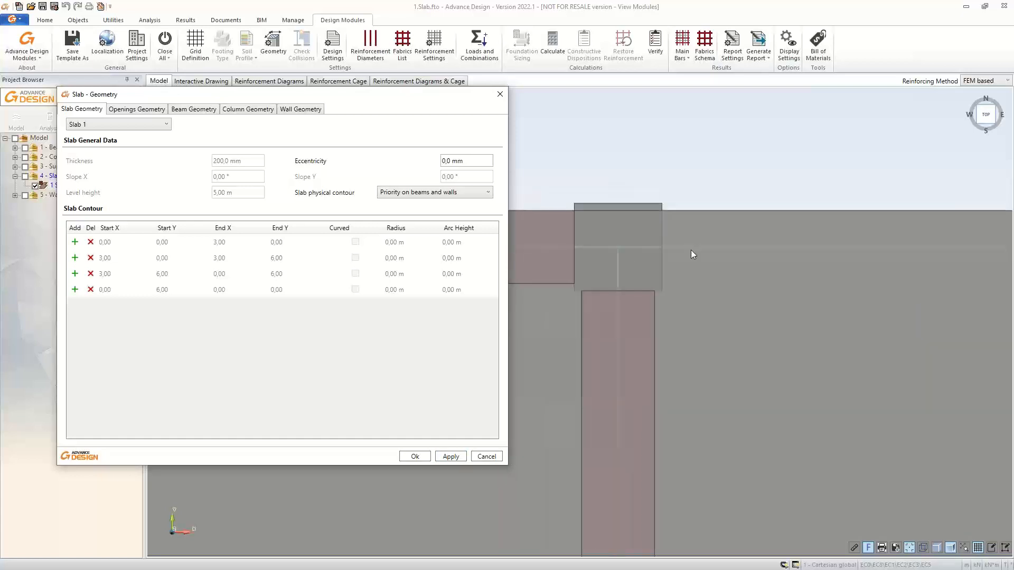
{"action": "middle_click_drag", "start_coordinate": [563, 236], "coordinate": [719, 217]}
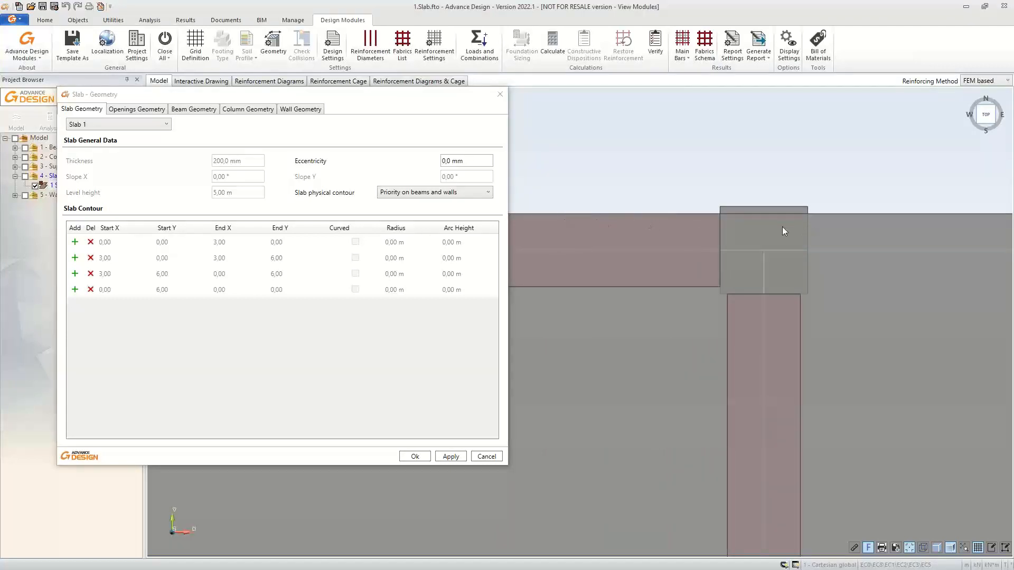
{"action": "scroll", "coordinate": [832, 233], "scroll_direction": "up", "scroll_amount": 2}
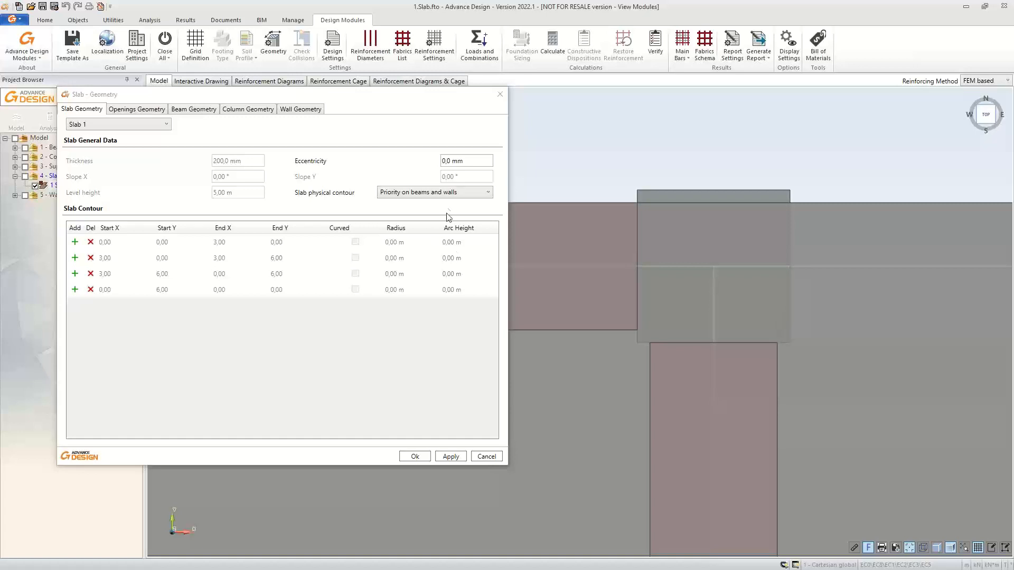
Set the slab physical contour to Priority on columns and confirm the slab geometry settings.
{"action": "left_click", "coordinate": [438, 191]}
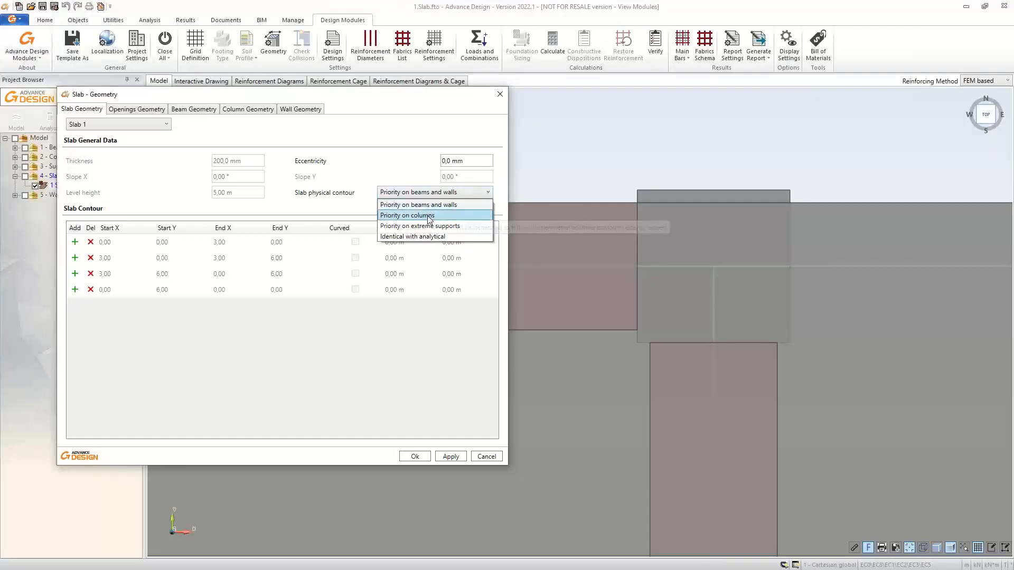
{"action": "left_click", "coordinate": [427, 215]}
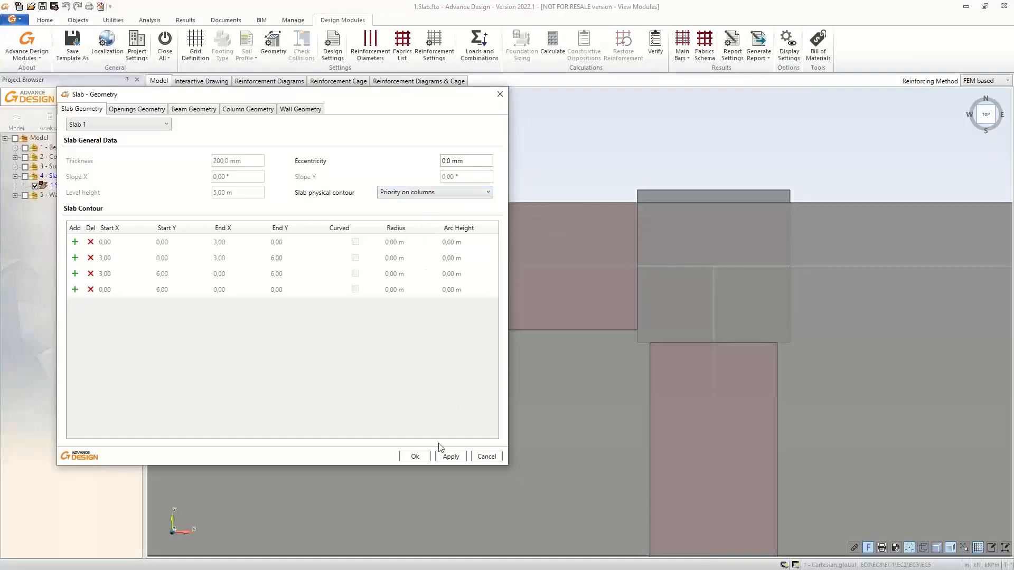
{"action": "left_click", "coordinate": [451, 457]}
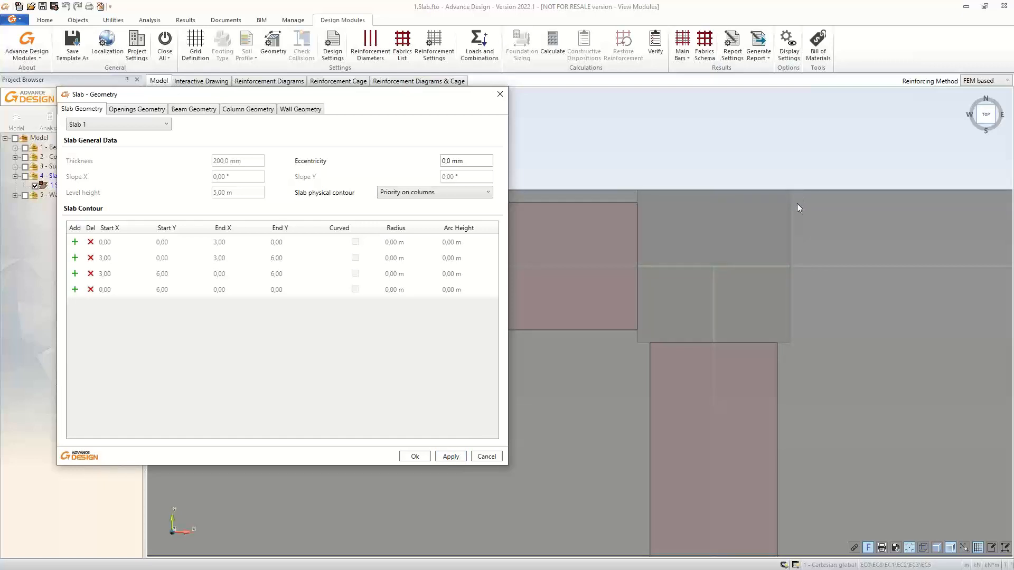
{"action": "left_click", "coordinate": [778, 165]}
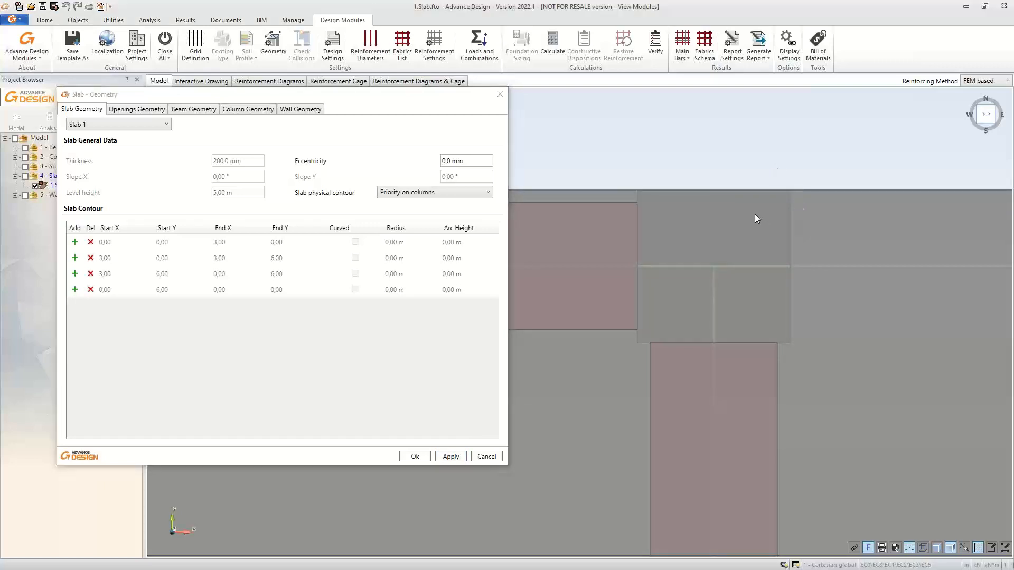
{"action": "left_click", "coordinate": [411, 458]}
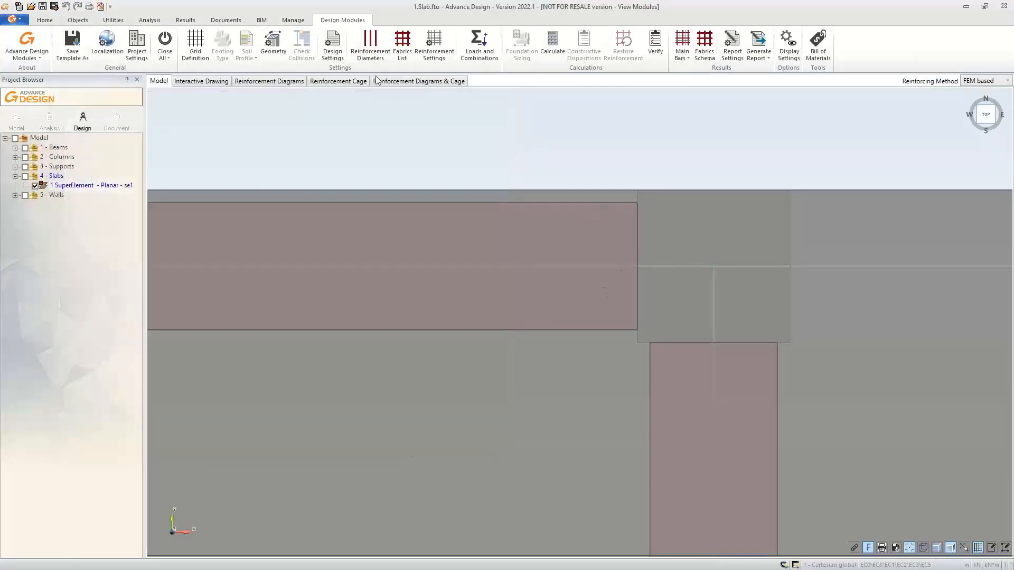
Examine the slab outline in the top view, from the whole cantilever bay to the edge beside the corner column.
{"action": "scroll", "coordinate": [494, 286], "scroll_direction": "down", "scroll_amount": 2}
{"action": "scroll", "coordinate": [494, 286], "scroll_direction": "down", "scroll_amount": 3}
{"action": "middle_click_drag", "start_coordinate": [638, 355], "coordinate": [629, 317]}
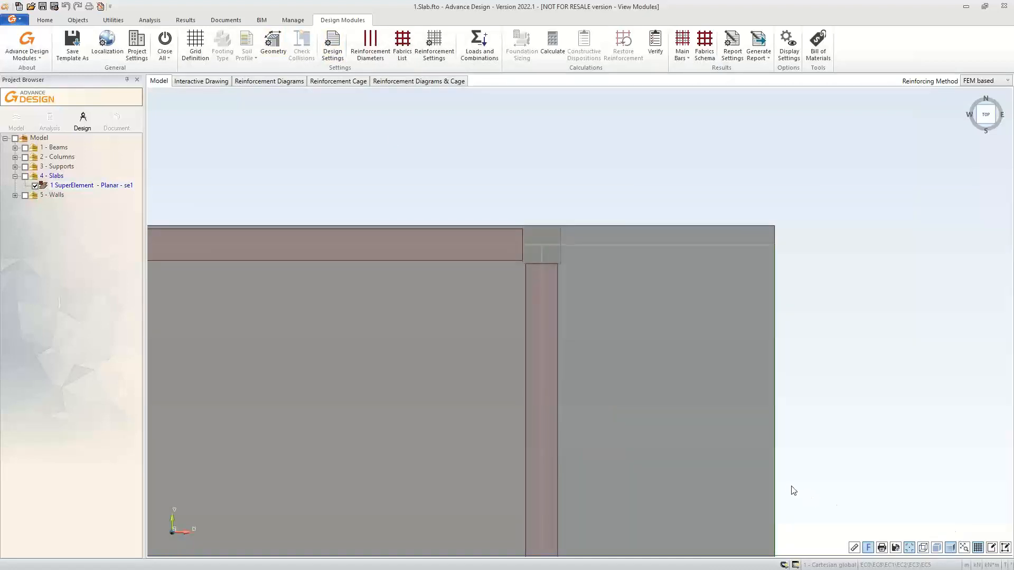
{"action": "scroll", "coordinate": [792, 488], "scroll_direction": "down", "scroll_amount": 5}
{"action": "middle_click_drag", "start_coordinate": [751, 482], "coordinate": [700, 289]}
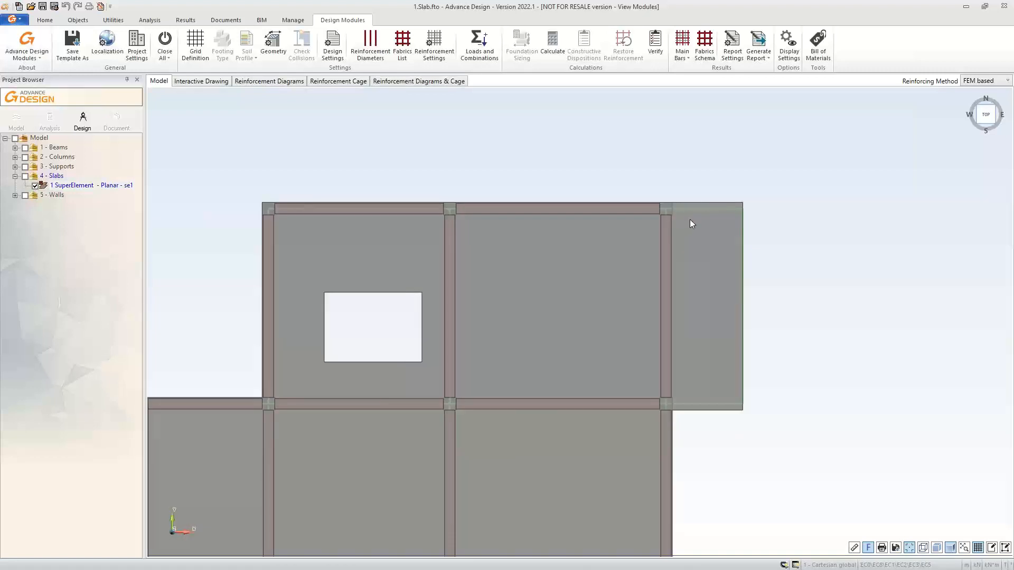
{"action": "scroll", "coordinate": [701, 216], "scroll_direction": "up", "scroll_amount": 5}
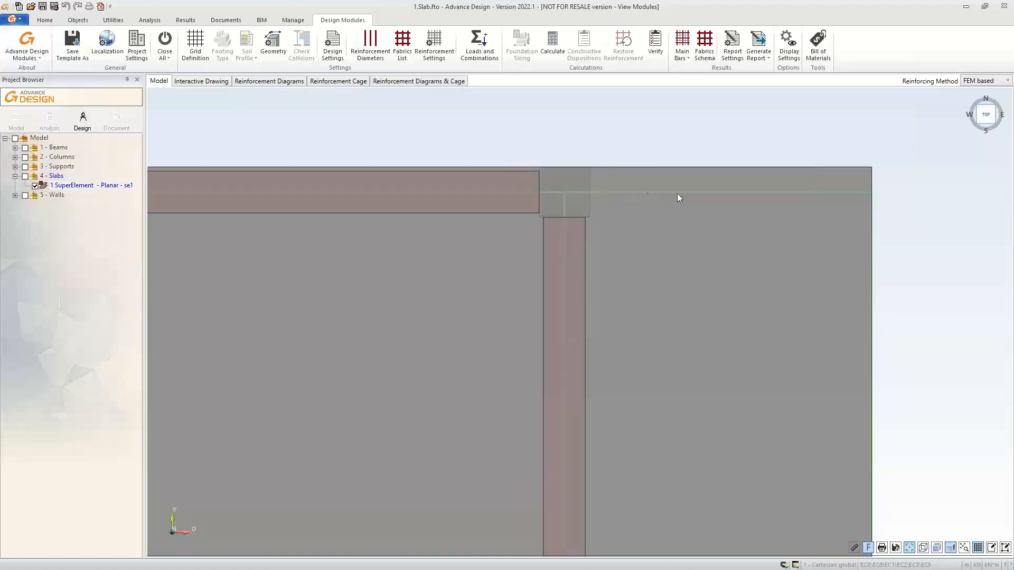
{"action": "scroll", "coordinate": [859, 198], "scroll_direction": "up", "scroll_amount": 2}
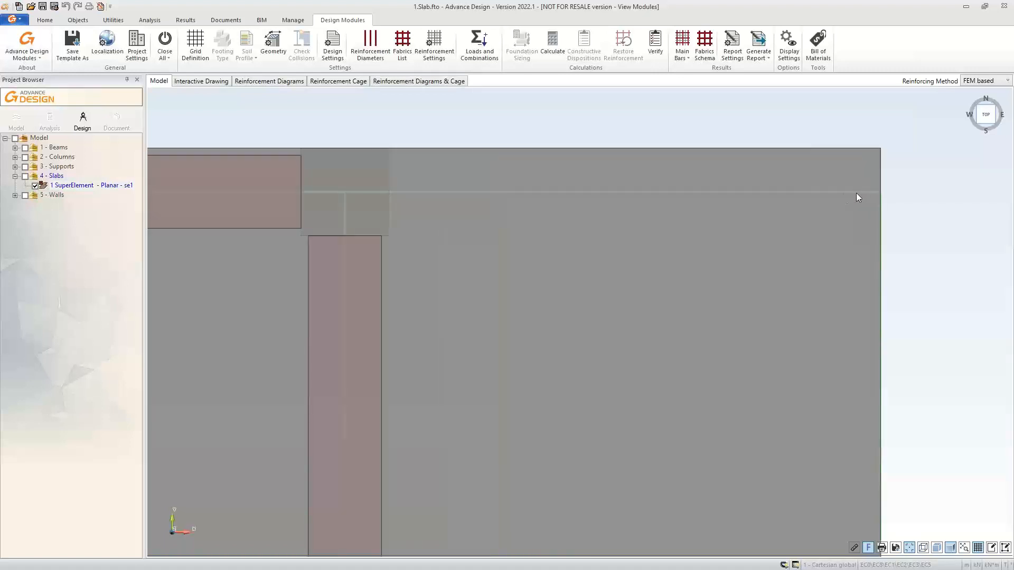
Review the available slab physical contour options in the slab geometry settings, then close them without changing anything.
{"action": "left_click", "coordinate": [273, 44]}
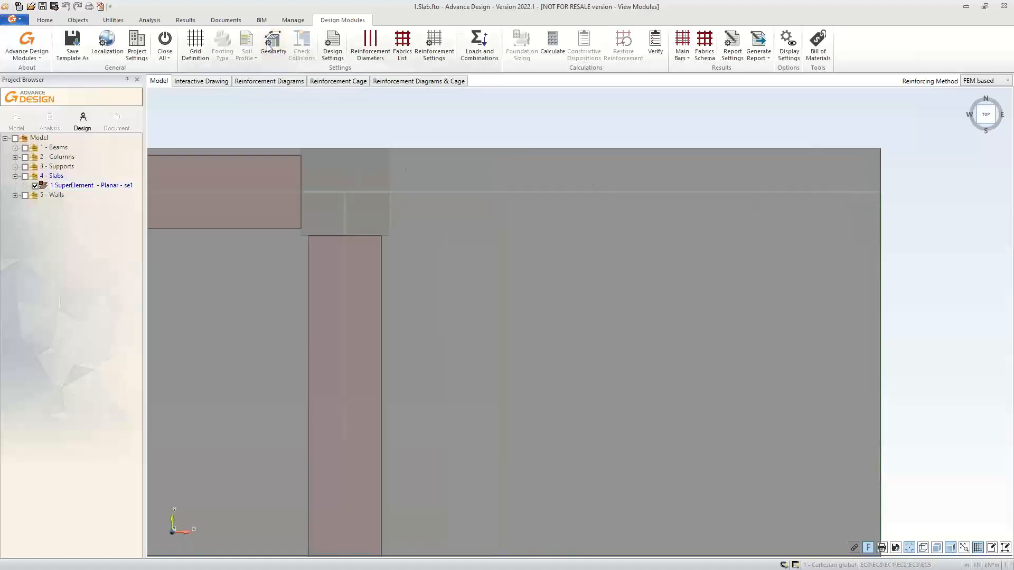
{"action": "left_click", "coordinate": [426, 193]}
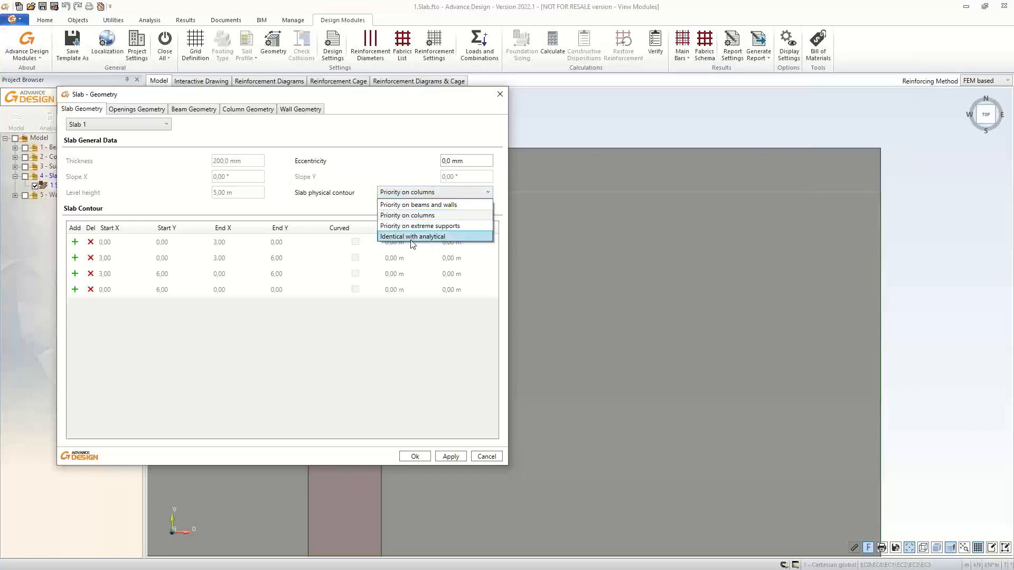
{"action": "left_click", "coordinate": [496, 95]}
{"action": "left_click", "coordinate": [500, 94]}
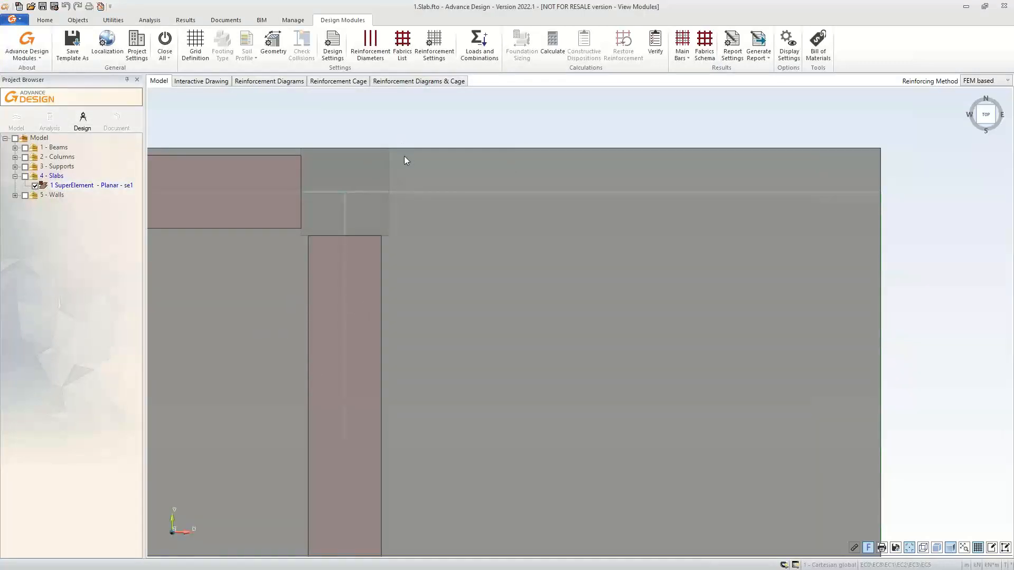
Start editing the slab's physical contour and try to move the cantilever's rear outer corner point.
{"action": "middle_click_drag", "start_coordinate": [351, 236], "coordinate": [489, 260]}
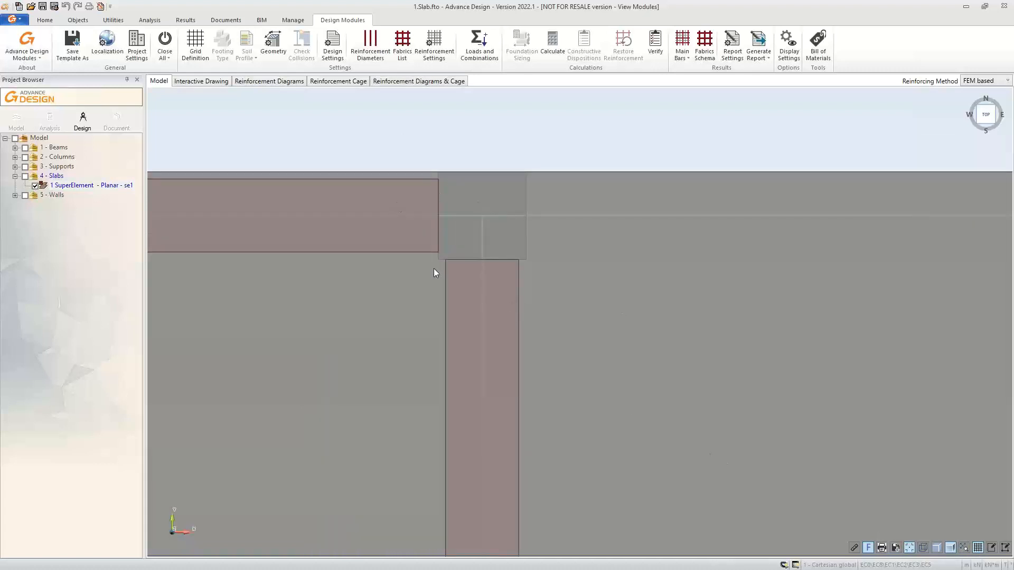
{"action": "left_click", "coordinate": [992, 550]}
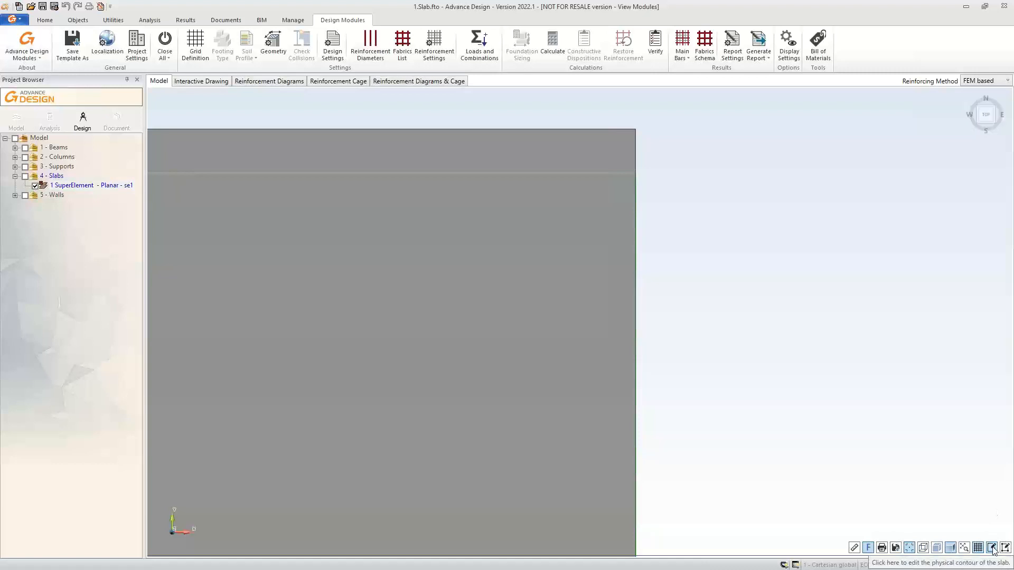
{"action": "scroll", "coordinate": [688, 194], "scroll_direction": "down", "scroll_amount": 4}
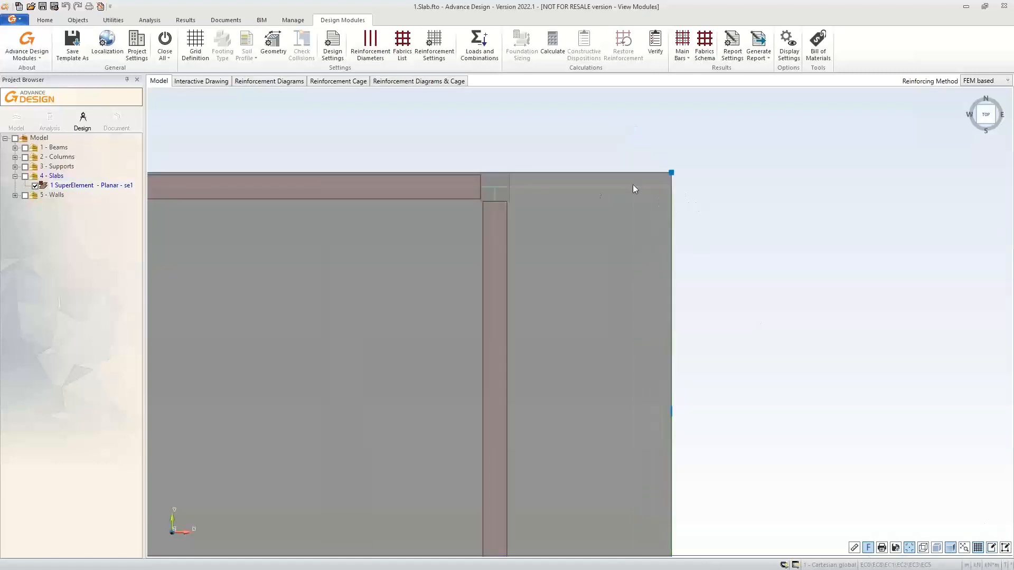
{"action": "scroll", "coordinate": [584, 245], "scroll_direction": "down", "scroll_amount": 5}
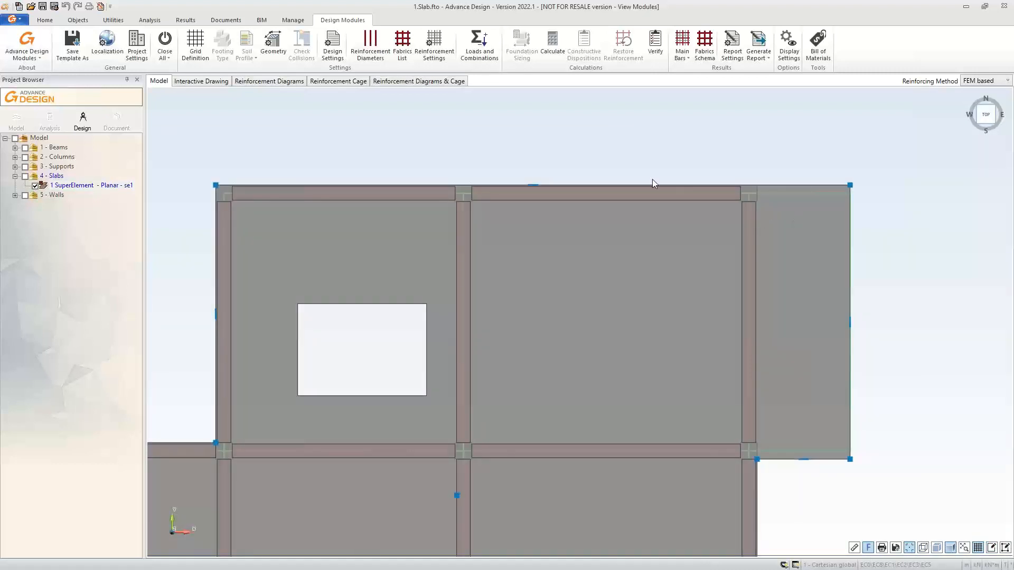
{"action": "scroll", "coordinate": [553, 182], "scroll_direction": "up", "scroll_amount": 5}
{"action": "middle_click_drag", "start_coordinate": [760, 195], "coordinate": [186, 278]}
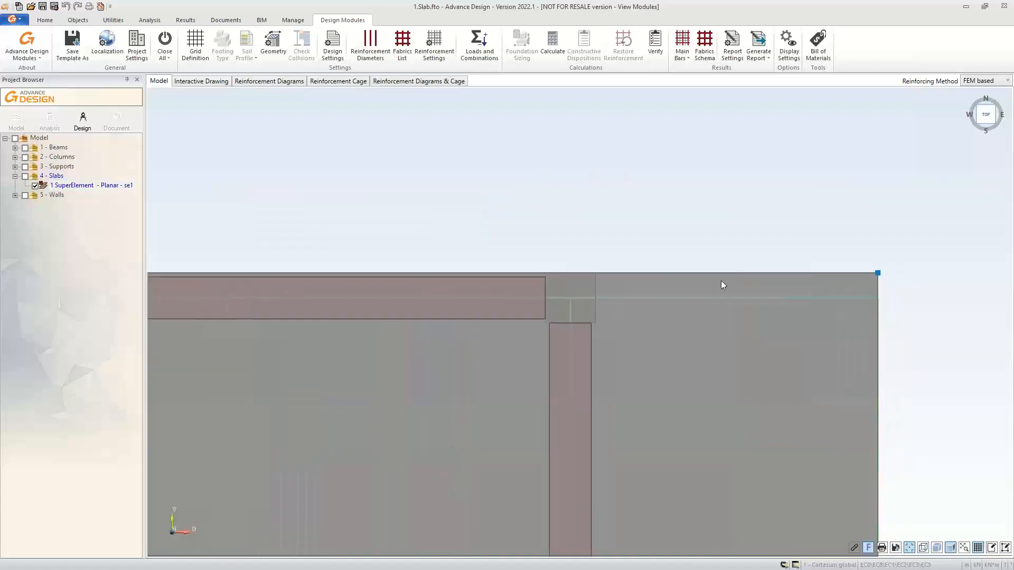
{"action": "left_click", "coordinate": [877, 275]}
{"action": "scroll", "coordinate": [636, 334], "scroll_direction": "down", "scroll_amount": 5}
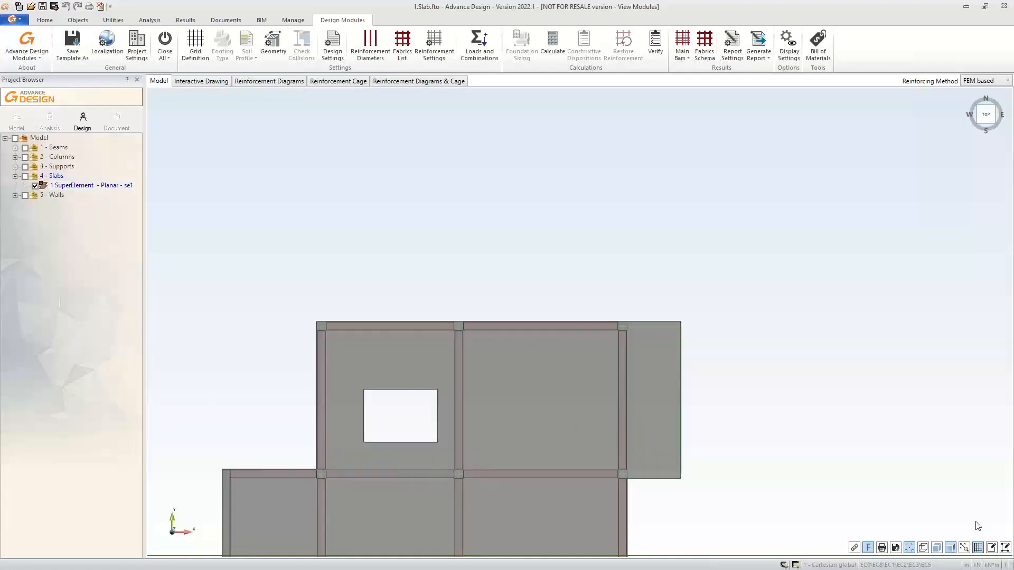
Try to shift the slab's rear edge outward from its midpoint in the physical contour editor.
{"action": "scroll", "coordinate": [507, 325], "scroll_direction": "up", "scroll_amount": 8}
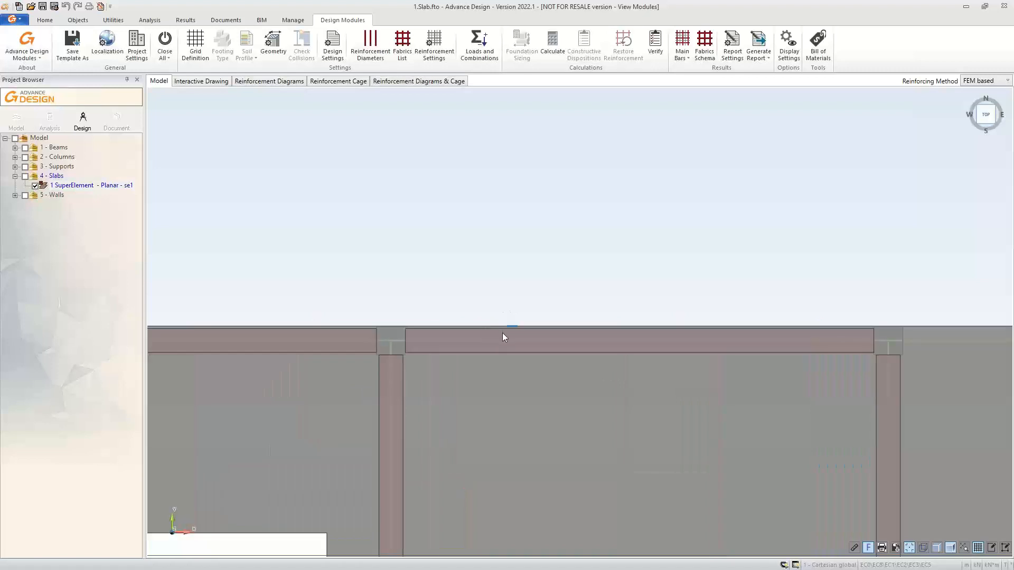
{"action": "left_click", "coordinate": [535, 315]}
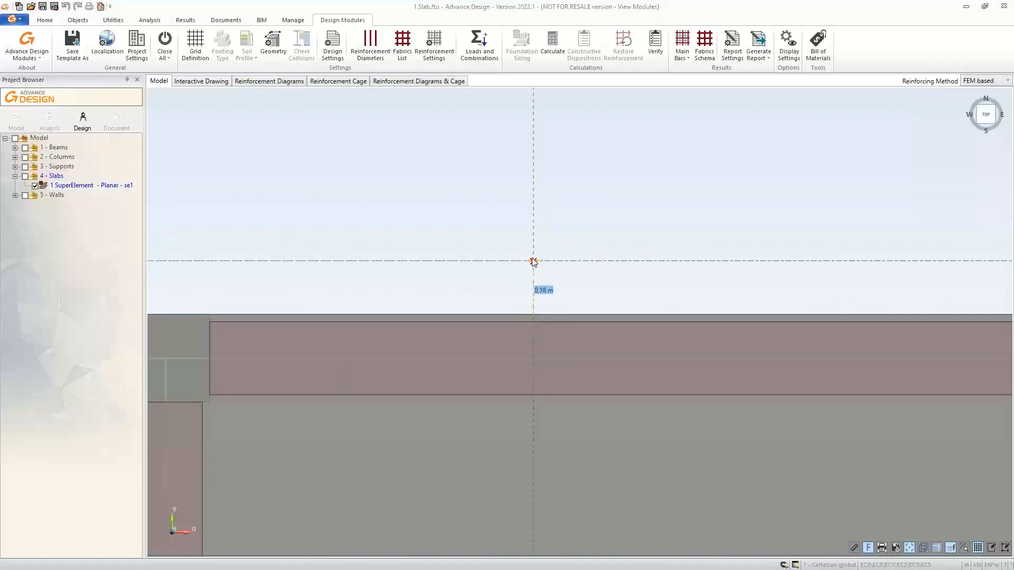
{"action": "left_click", "coordinate": [533, 278]}
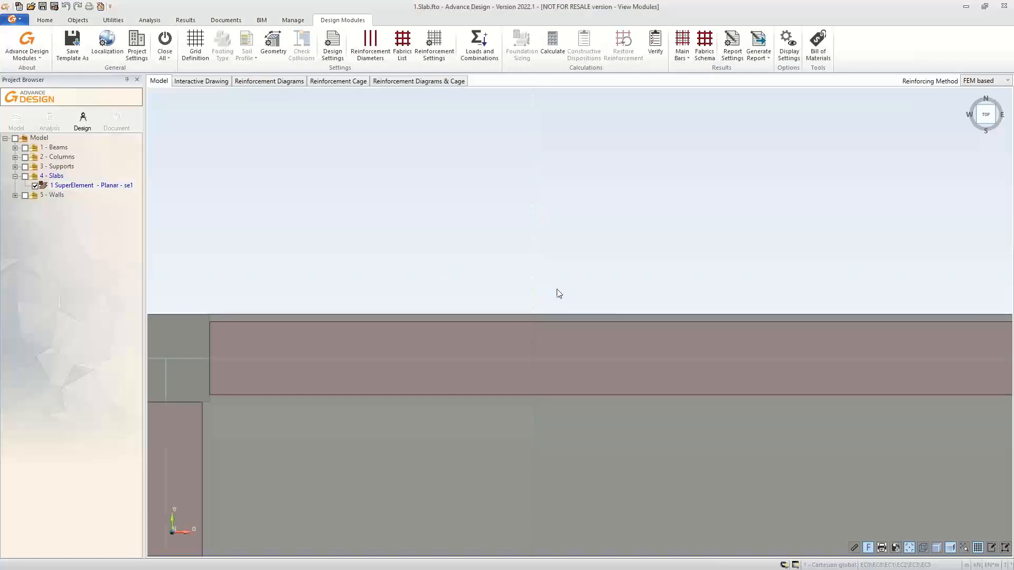
Start editing the physical geometry of the slab's supports, inspect the selectable column and beams at the cantilever corner, and cancel.
{"action": "scroll", "coordinate": [587, 301], "scroll_direction": "down", "scroll_amount": 5}
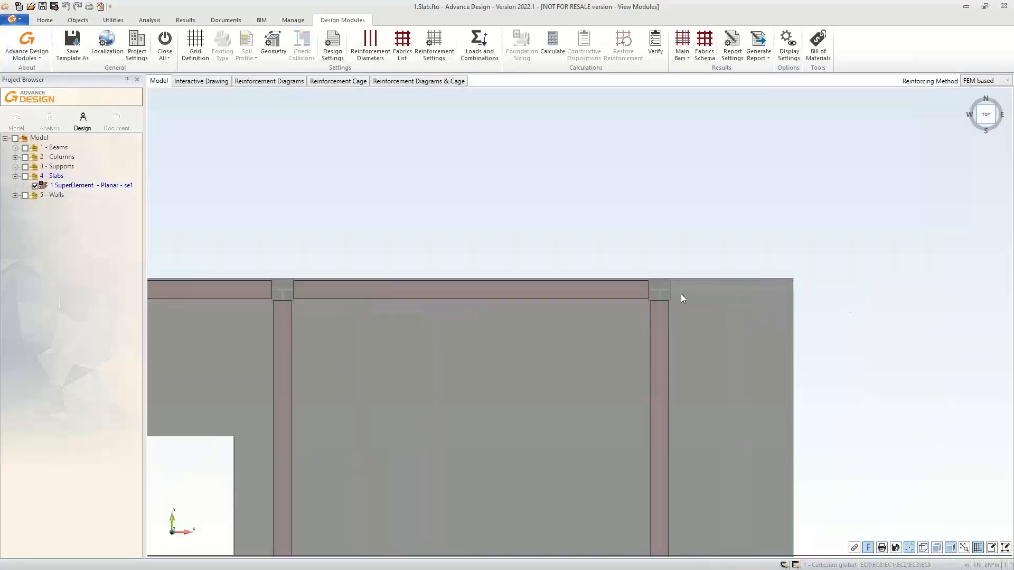
{"action": "scroll", "coordinate": [665, 297], "scroll_direction": "up", "scroll_amount": 5}
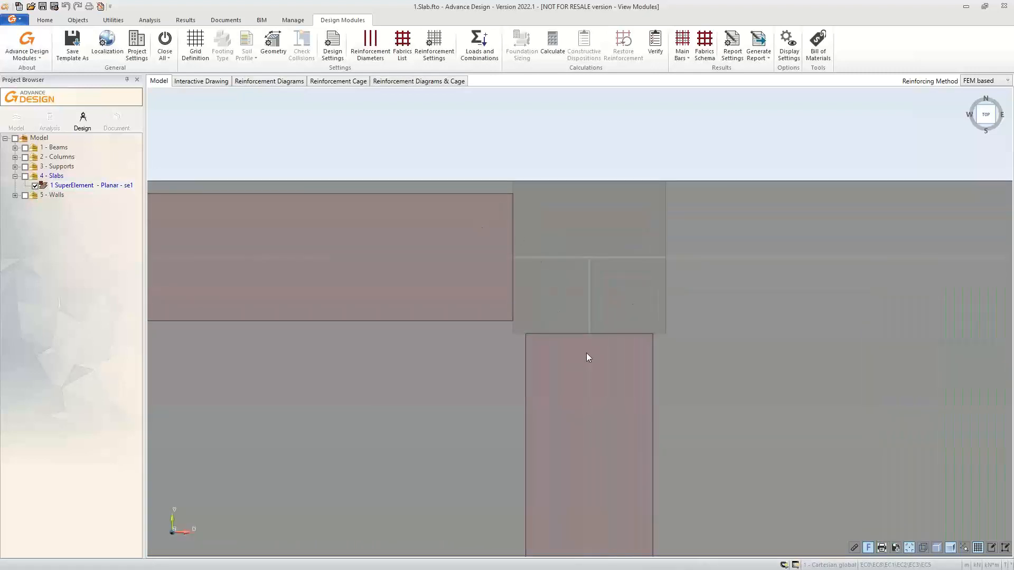
{"action": "left_click", "coordinate": [1005, 553]}
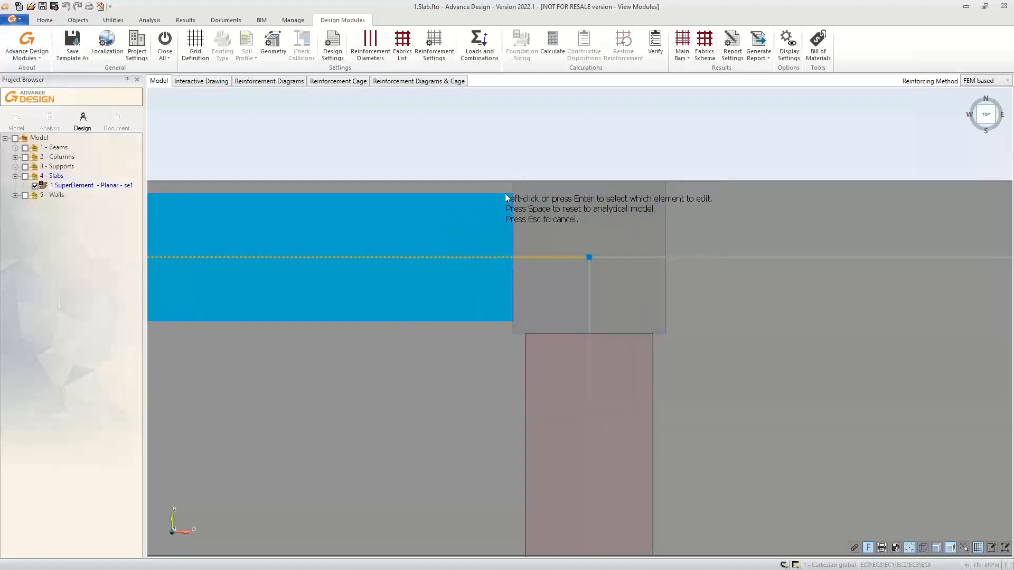
{"action": "scroll", "coordinate": [638, 251], "scroll_direction": "down", "scroll_amount": 5}
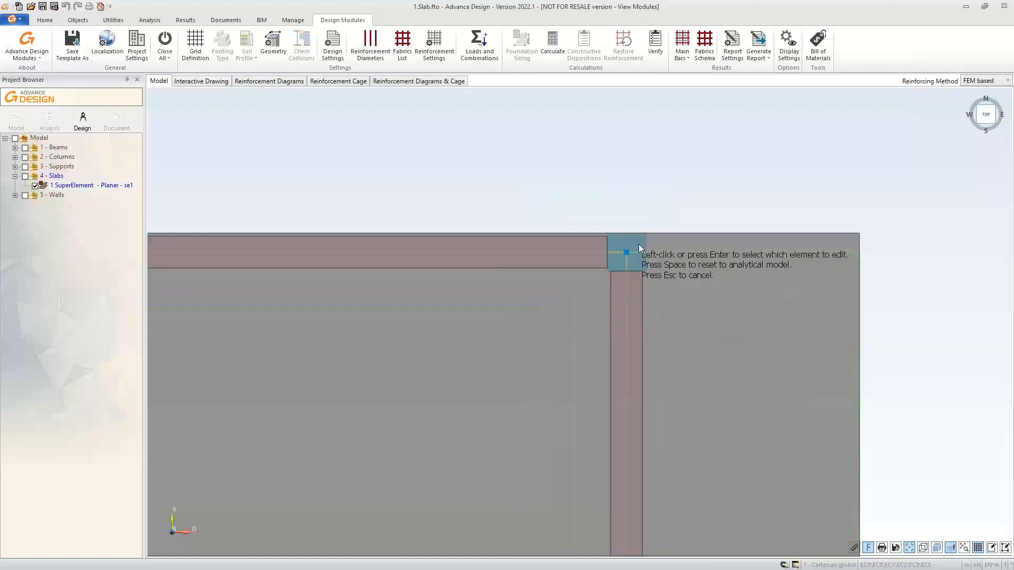
{"action": "scroll", "coordinate": [635, 245], "scroll_direction": "up", "scroll_amount": 7}
{"action": "scroll", "coordinate": [636, 247], "scroll_direction": "up", "scroll_amount": 2}
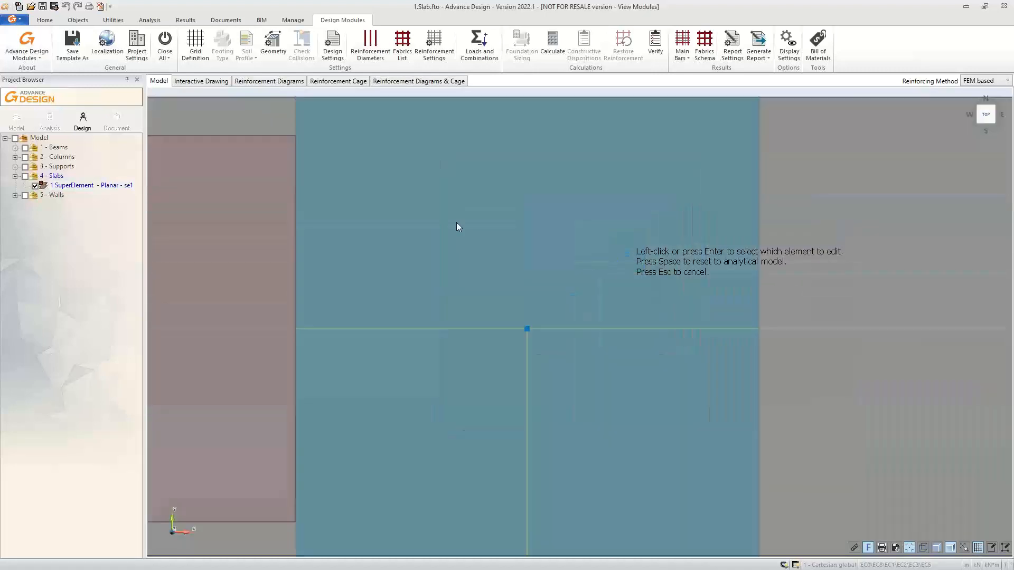
{"action": "scroll", "coordinate": [363, 259], "scroll_direction": "down", "scroll_amount": 4}
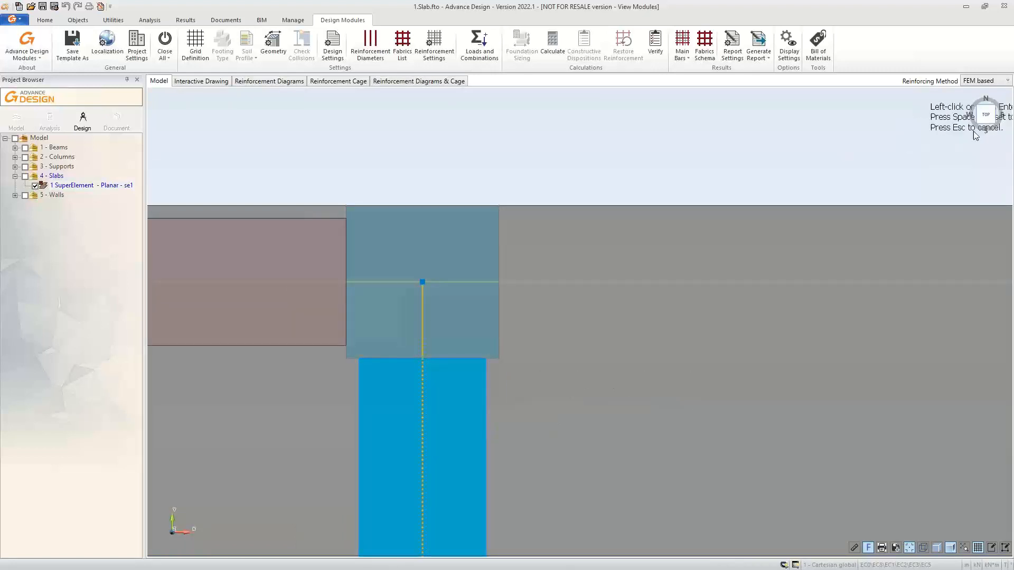
{"action": "key", "text": "Escape"}
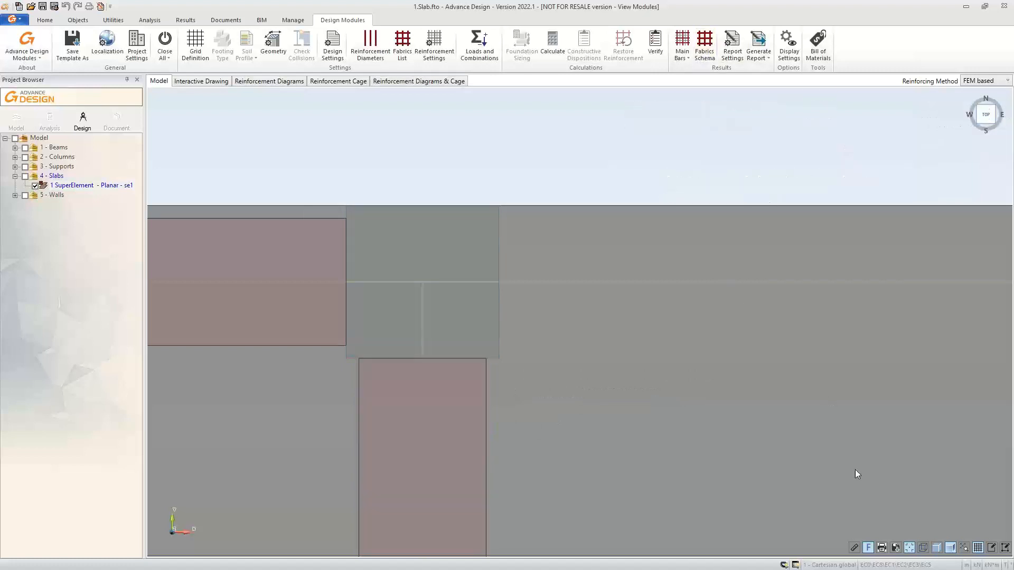
Display the slab model as wireframe and start editing the physical geometry of the slab's supports.
{"action": "left_click", "coordinate": [924, 548]}
{"action": "scroll", "coordinate": [681, 344], "scroll_direction": "down", "scroll_amount": 3}
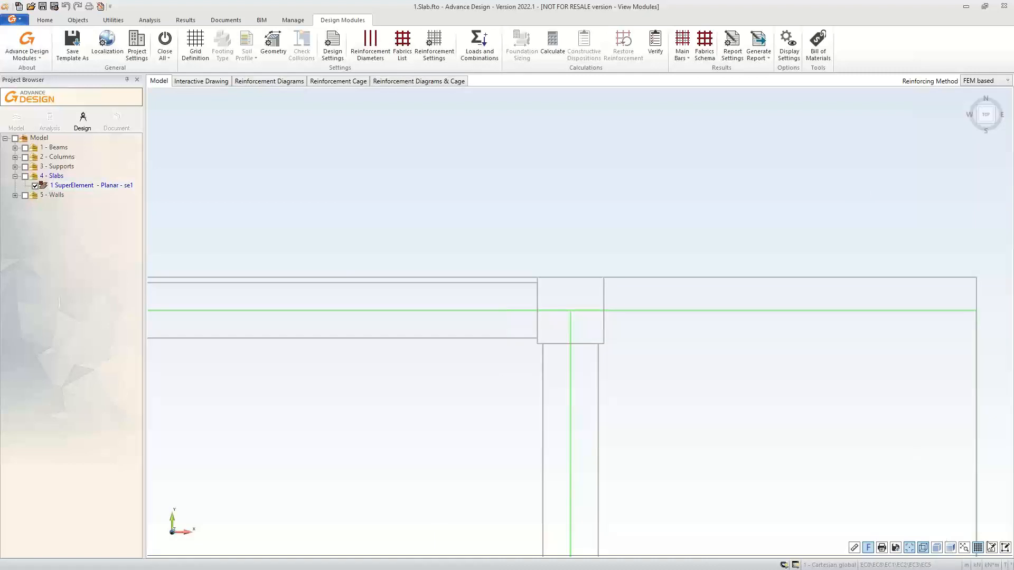
{"action": "left_click", "coordinate": [1006, 548]}
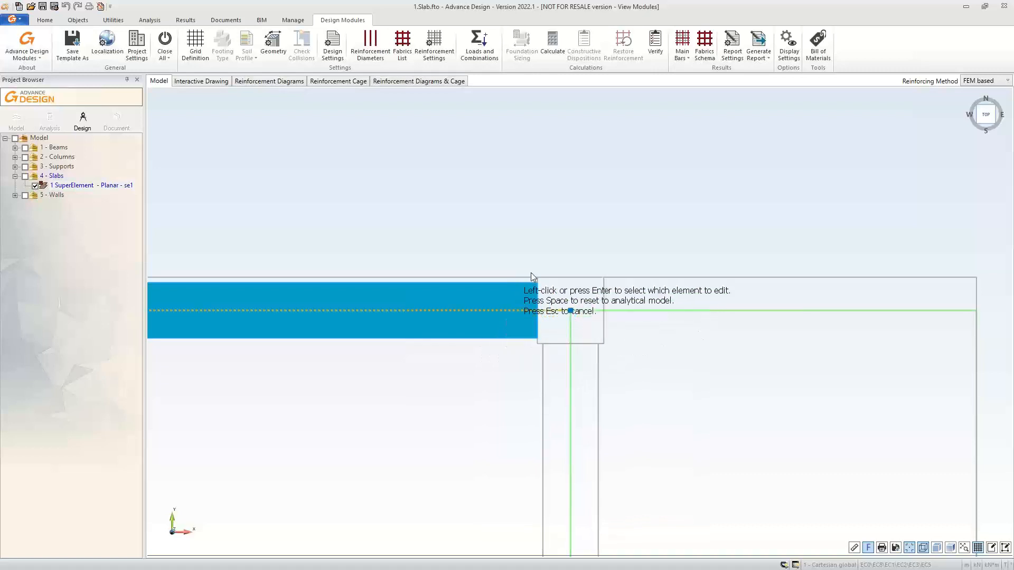
Try to move the rear beam's end at the cantilever-corner column inward along the perpendicular beam, and reset it to the analytical model.
{"action": "left_click", "coordinate": [569, 316]}
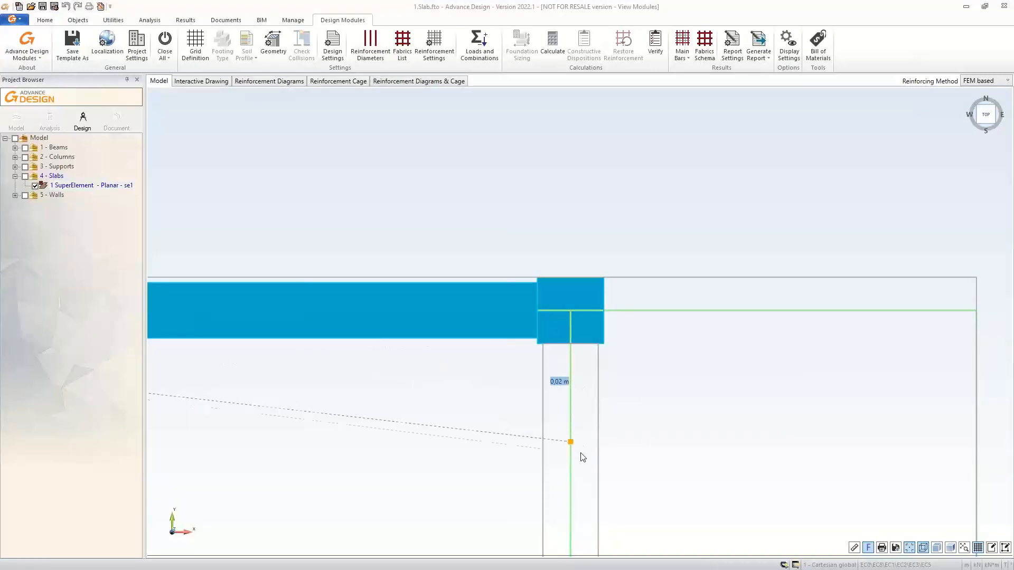
{"action": "left_click", "coordinate": [565, 453]}
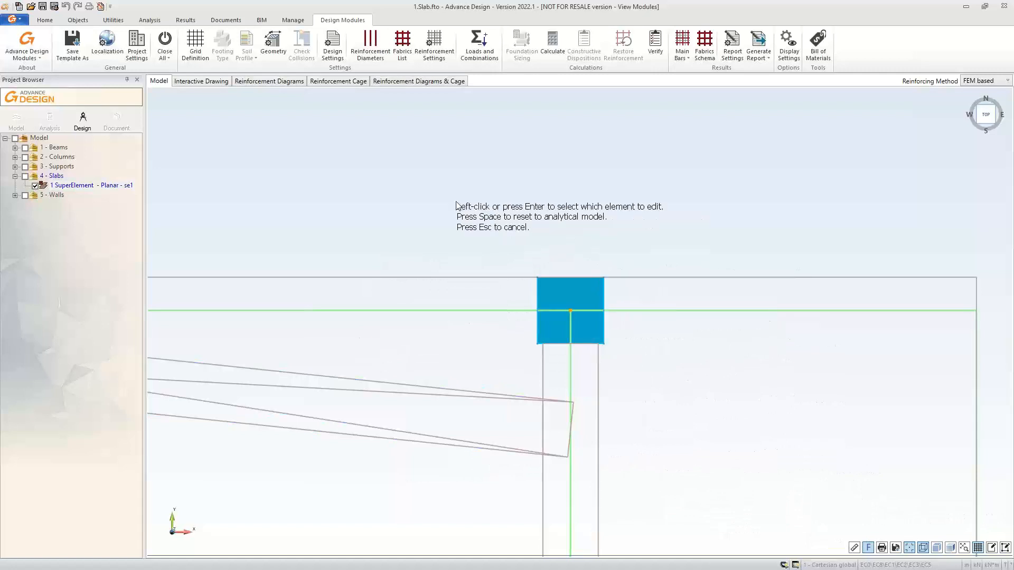
{"action": "key", "text": "space"}
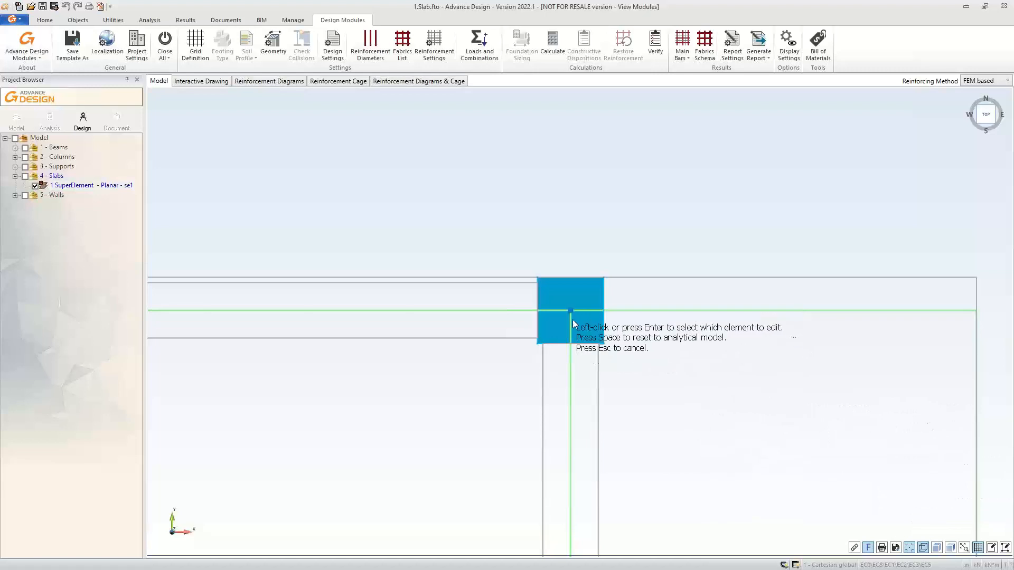
Shift the cantilever-corner column 0.5 m inward along the perpendicular beam and move it back to the intersection of the beam axes.
{"action": "scroll", "coordinate": [573, 319], "scroll_direction": "up", "scroll_amount": 5}
{"action": "left_click", "coordinate": [561, 290]}
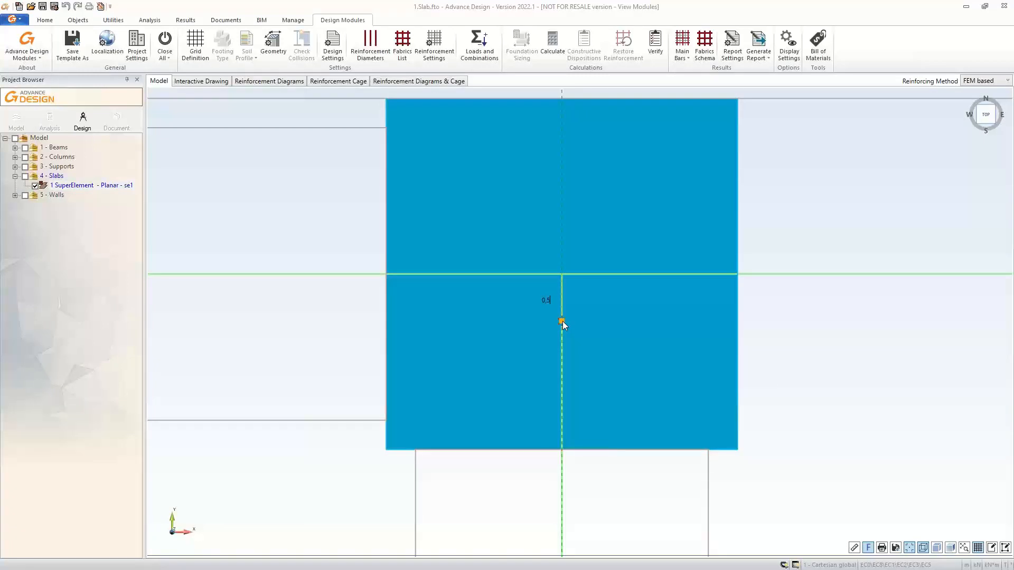
{"action": "left_click", "coordinate": [562, 322]}
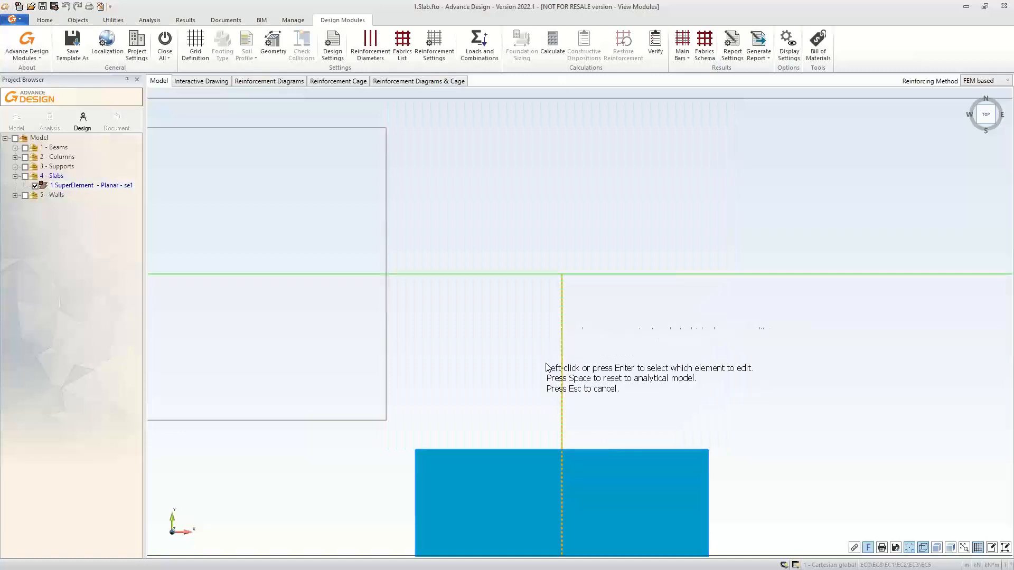
{"action": "scroll", "coordinate": [539, 365], "scroll_direction": "down", "scroll_amount": 6}
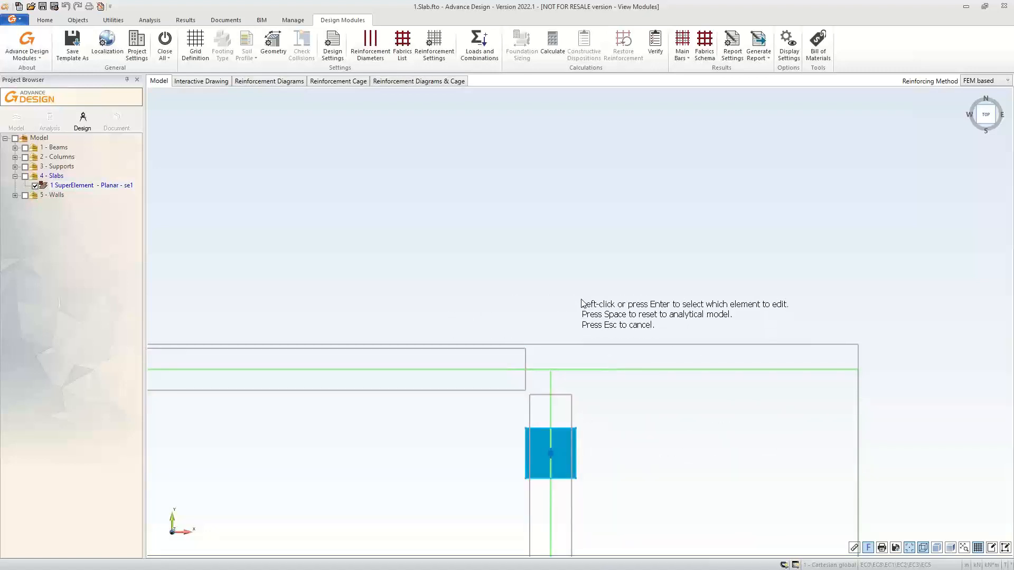
{"action": "left_click", "coordinate": [552, 449]}
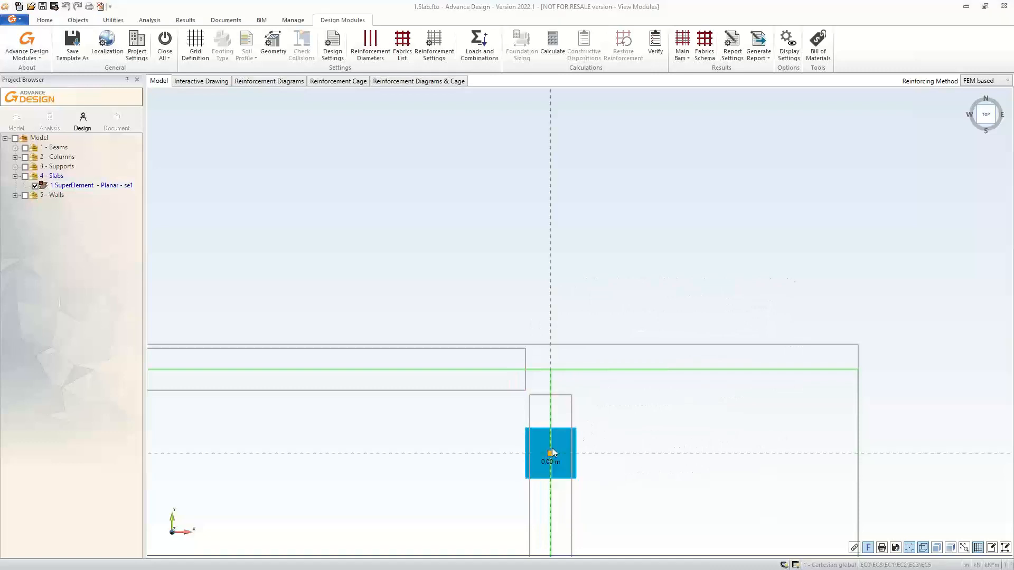
{"action": "left_click", "coordinate": [551, 369]}
{"action": "scroll", "coordinate": [550, 381], "scroll_direction": "up", "scroll_amount": 3}
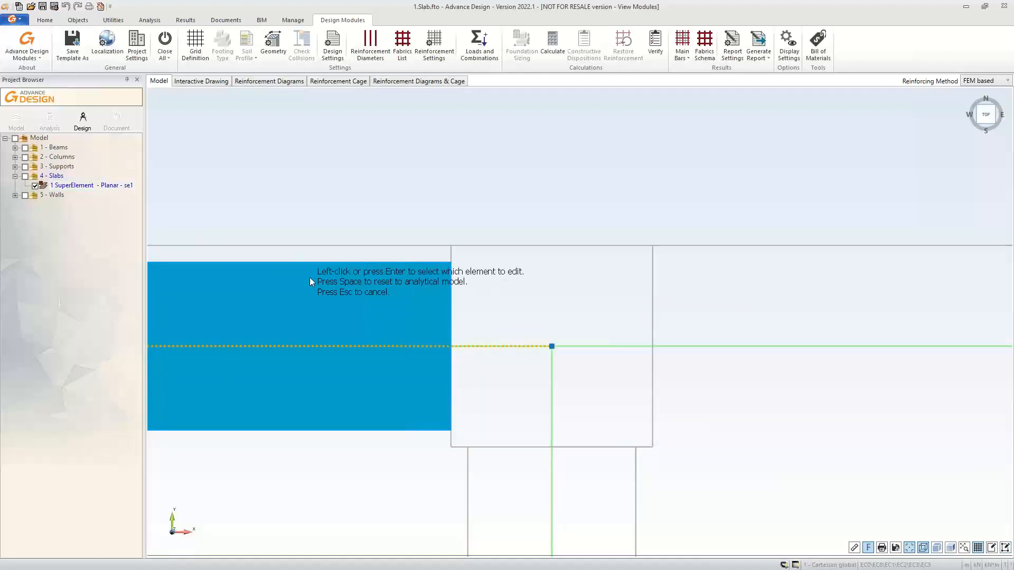
Shift the rear beam adjoining the cantilever-corner column outward by 0,02 m and finish editing the supports.
{"action": "scroll", "coordinate": [412, 322], "scroll_direction": "down", "scroll_amount": 5}
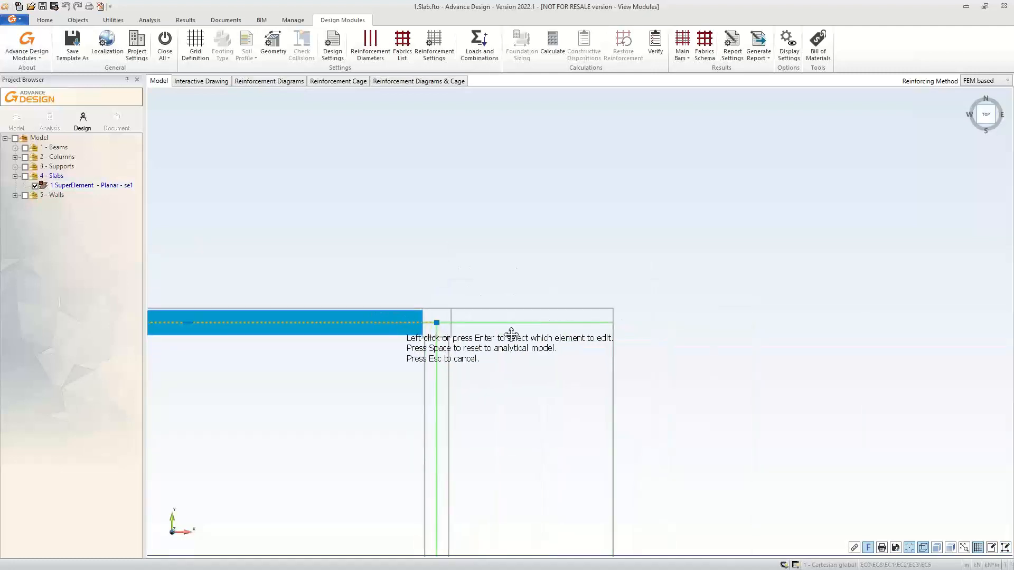
{"action": "left_click", "coordinate": [339, 328]}
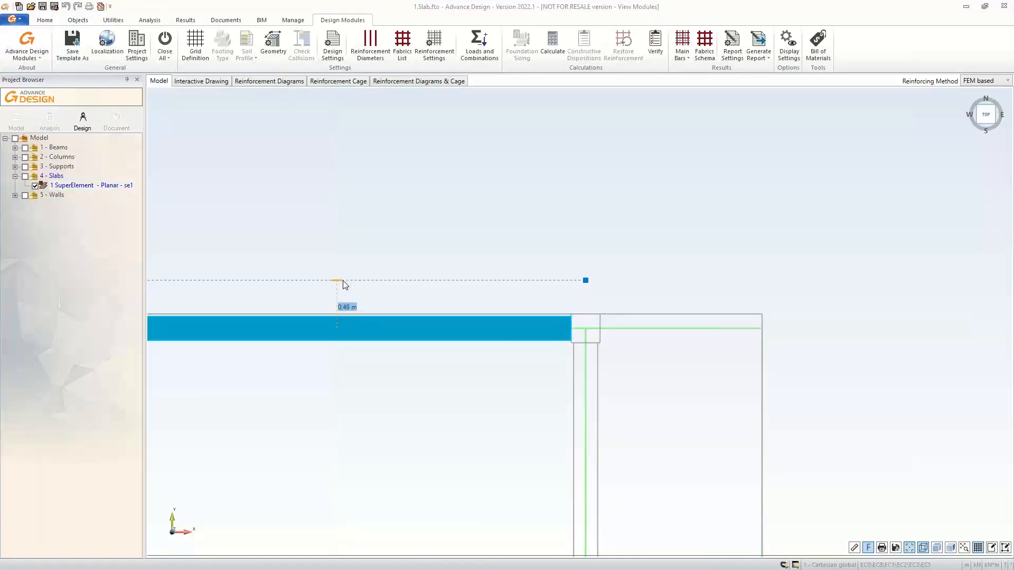
{"action": "type", "text": "0,02"}
{"action": "key", "text": "Return"}
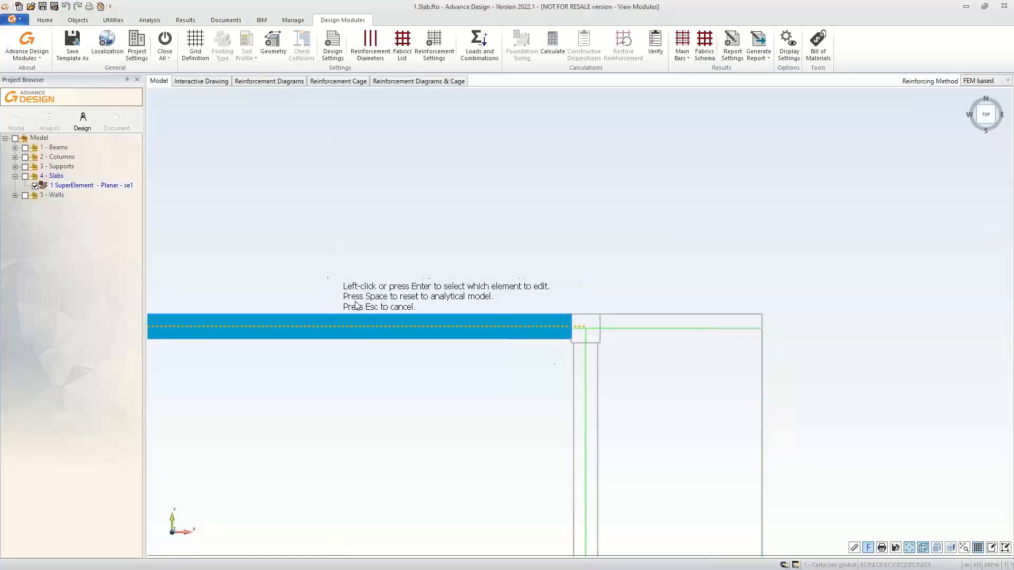
{"action": "scroll", "coordinate": [572, 326], "scroll_direction": "up", "scroll_amount": 3}
{"action": "scroll", "coordinate": [572, 330], "scroll_direction": "up", "scroll_amount": 3}
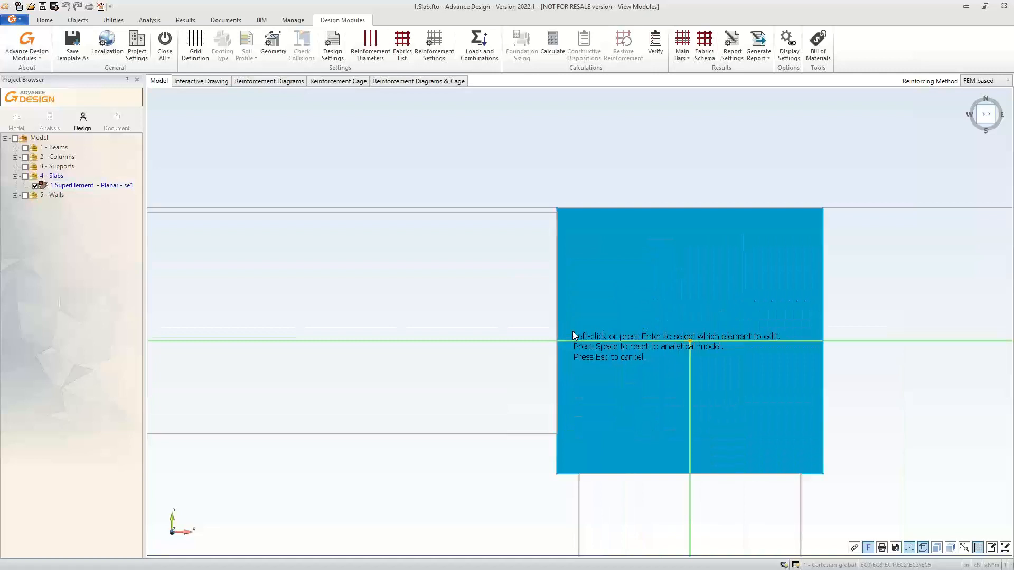
{"action": "scroll", "coordinate": [572, 331], "scroll_direction": "down", "scroll_amount": 3}
{"action": "key", "text": "Escape"}
{"action": "scroll", "coordinate": [561, 254], "scroll_direction": "down", "scroll_amount": 5}
{"action": "scroll", "coordinate": [562, 257], "scroll_direction": "down", "scroll_amount": 3}
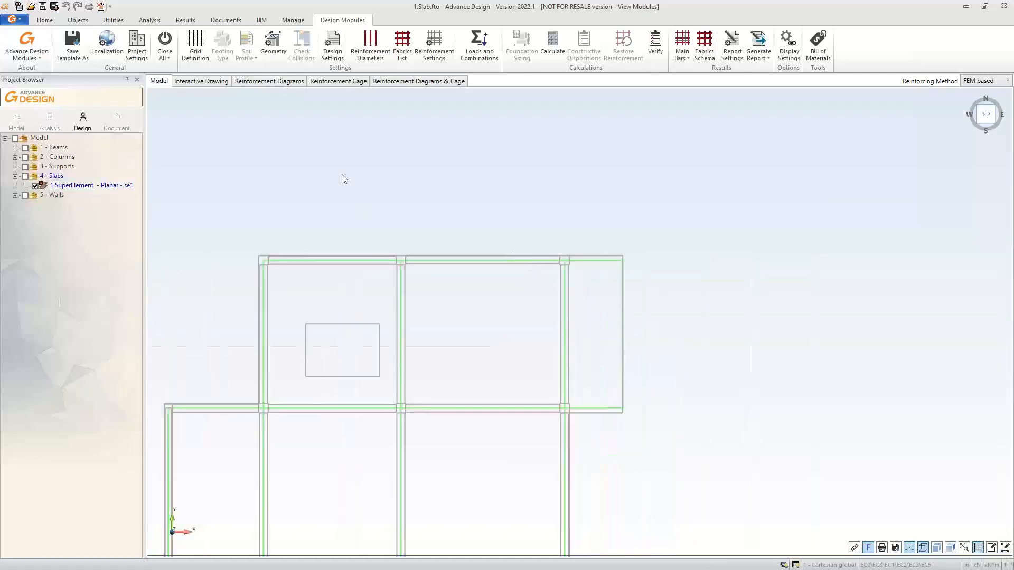
Examine the shifted rear beam, corner column and cantilever outline on Sheet 2 of the interactive drawing.
{"action": "left_click", "coordinate": [206, 82]}
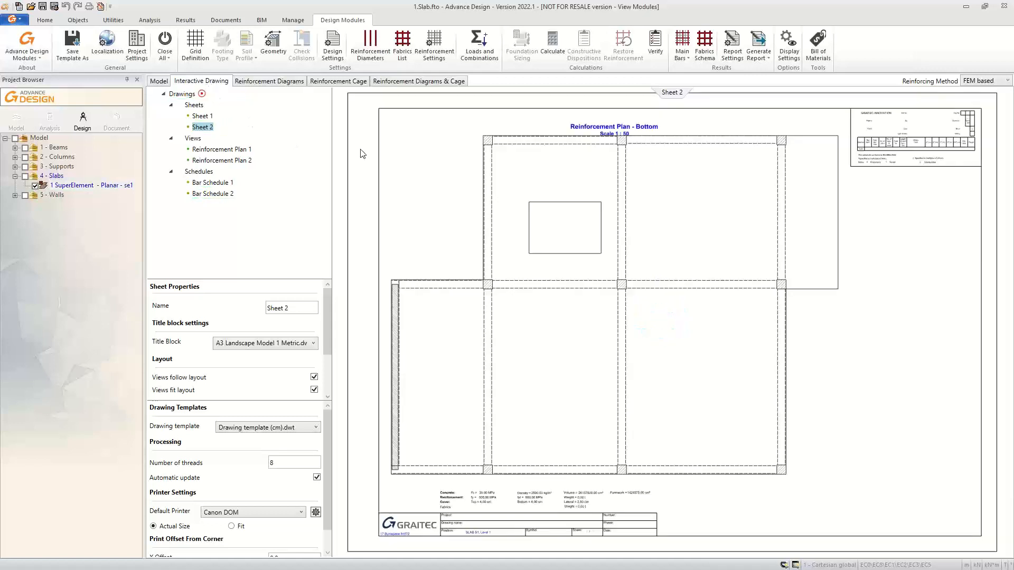
{"action": "scroll", "coordinate": [800, 133], "scroll_direction": "up", "scroll_amount": 5}
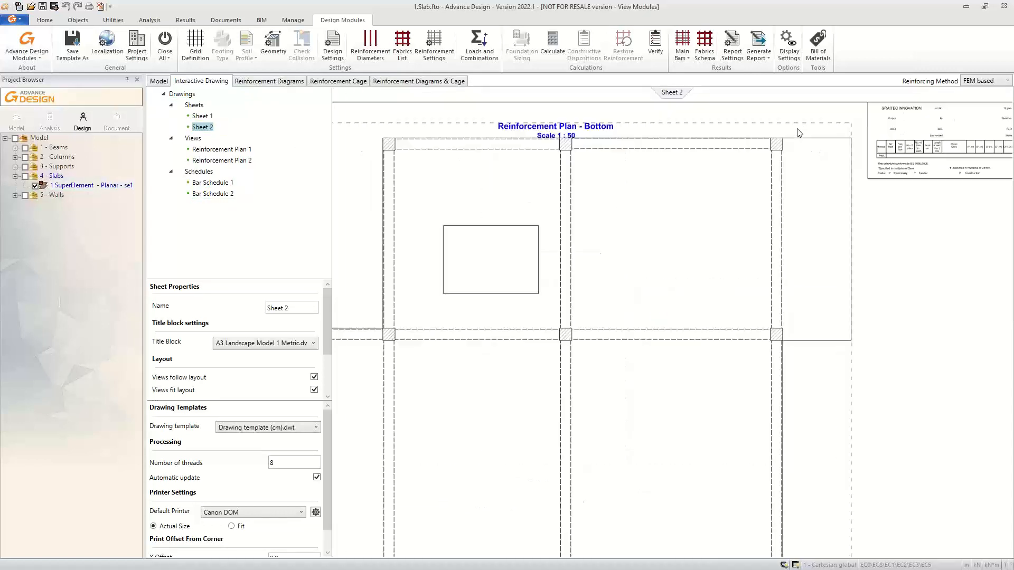
{"action": "scroll", "coordinate": [719, 162], "scroll_direction": "up", "scroll_amount": 5}
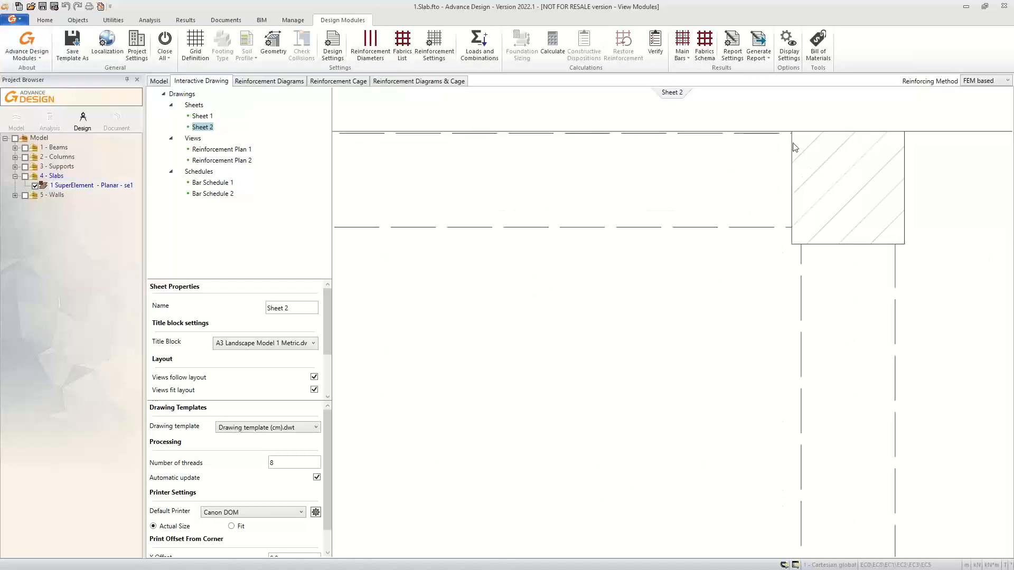
{"action": "scroll", "coordinate": [747, 288], "scroll_direction": "down", "scroll_amount": 5}
{"action": "mouse_move", "coordinate": [852, 360]}
{"action": "middle_mouse_down"}
{"action": "mouse_move", "coordinate": [834, 343]}
{"action": "mouse_move", "coordinate": [696, 319]}
{"action": "mouse_move", "coordinate": [733, 234]}
{"action": "middle_mouse_up"}
{"action": "scroll", "coordinate": [729, 274], "scroll_direction": "down", "scroll_amount": 5}
{"action": "middle_click_drag", "start_coordinate": [839, 379], "coordinate": [811, 321]}
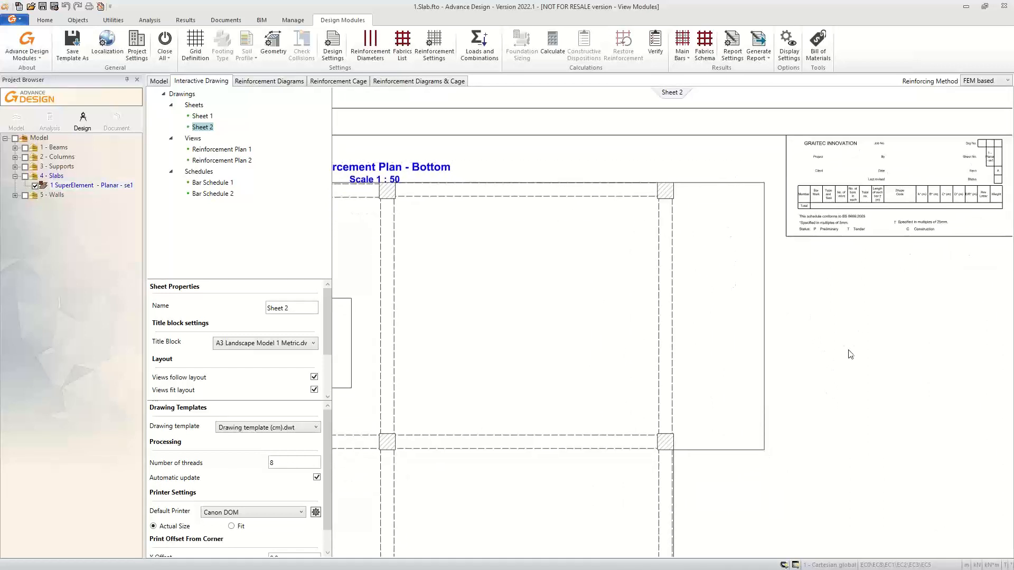
{"action": "middle_click_drag", "start_coordinate": [851, 354], "coordinate": [796, 337]}
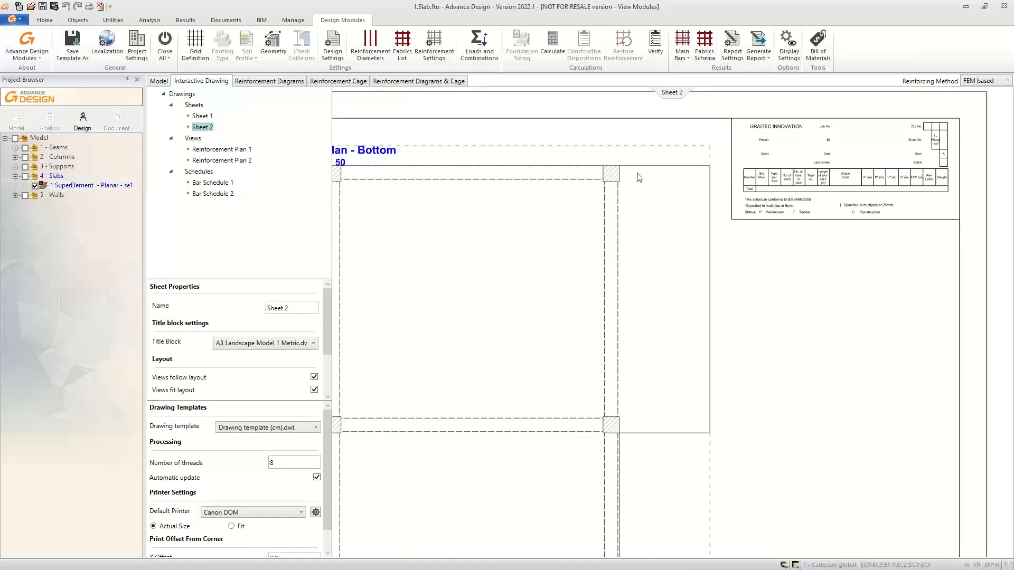
Add dimensions to Reinforcement Plan 2 for the cantilever's full depth, placed beyond its outer edge, and for the adjoining beam's width.
{"action": "scroll", "coordinate": [674, 363], "scroll_direction": "up", "scroll_amount": 2}
{"action": "right_click", "coordinate": [655, 270]}
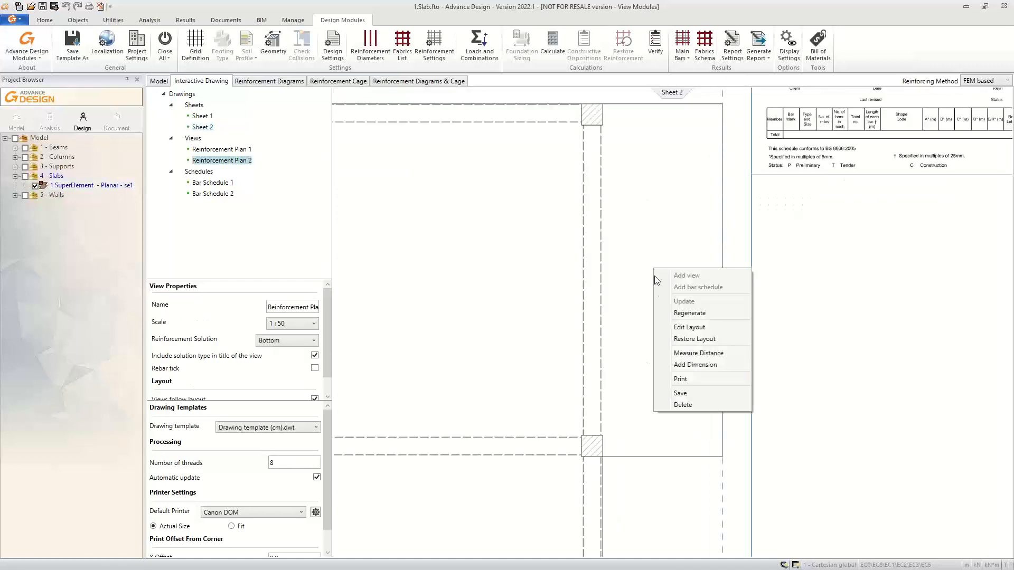
{"action": "left_click", "coordinate": [735, 366]}
{"action": "left_click", "coordinate": [634, 457]}
{"action": "left_click", "coordinate": [633, 100]}
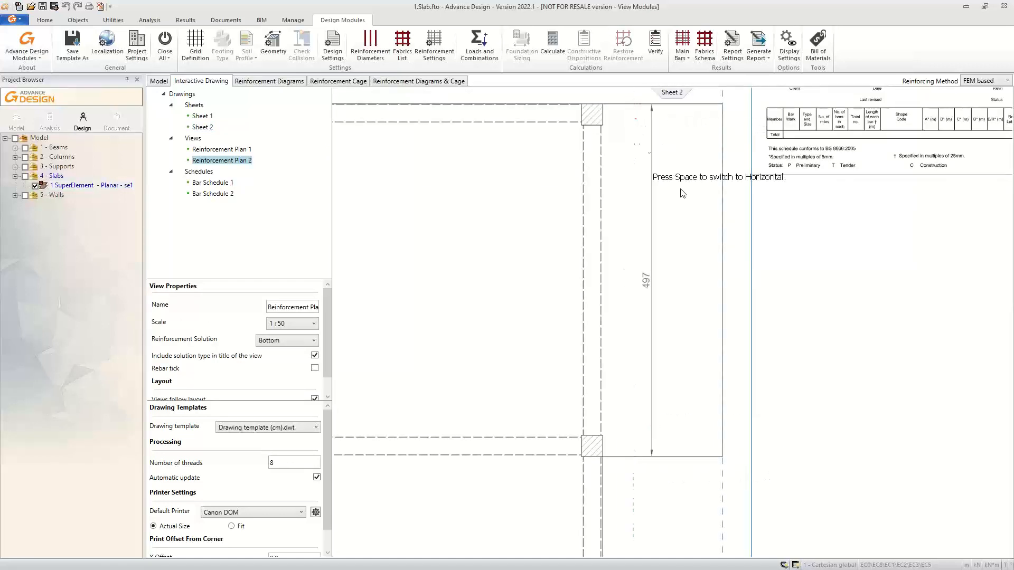
{"action": "left_click", "coordinate": [741, 228]}
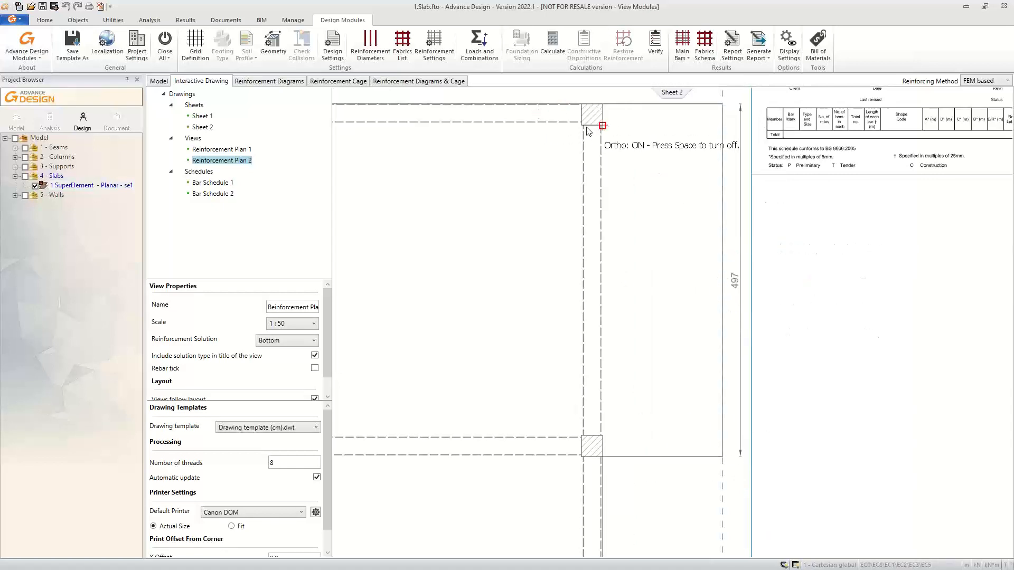
{"action": "left_click", "coordinate": [584, 187]}
{"action": "left_click", "coordinate": [598, 191]}
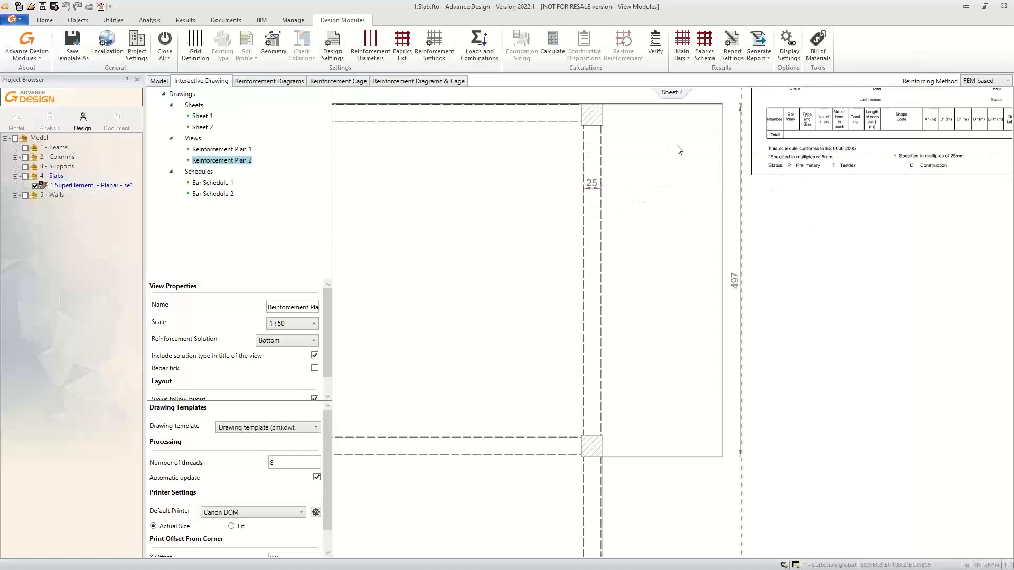
{"action": "scroll", "coordinate": [677, 153], "scroll_direction": "down", "scroll_amount": 3}
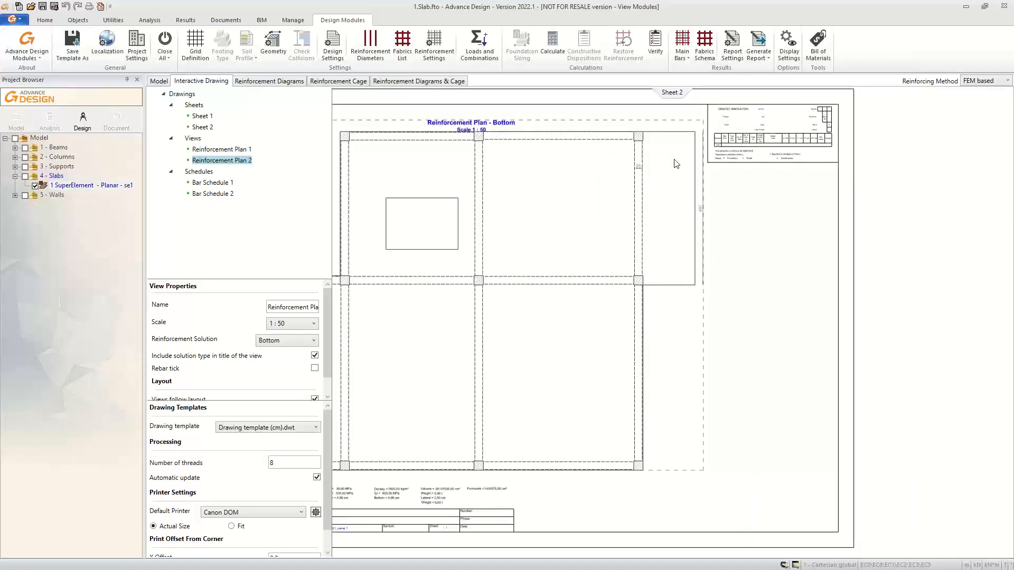
Return to the model and show the shaded plan beside a tilted 3D wireframe view of the whole slab structure.
{"action": "left_click", "coordinate": [160, 83]}
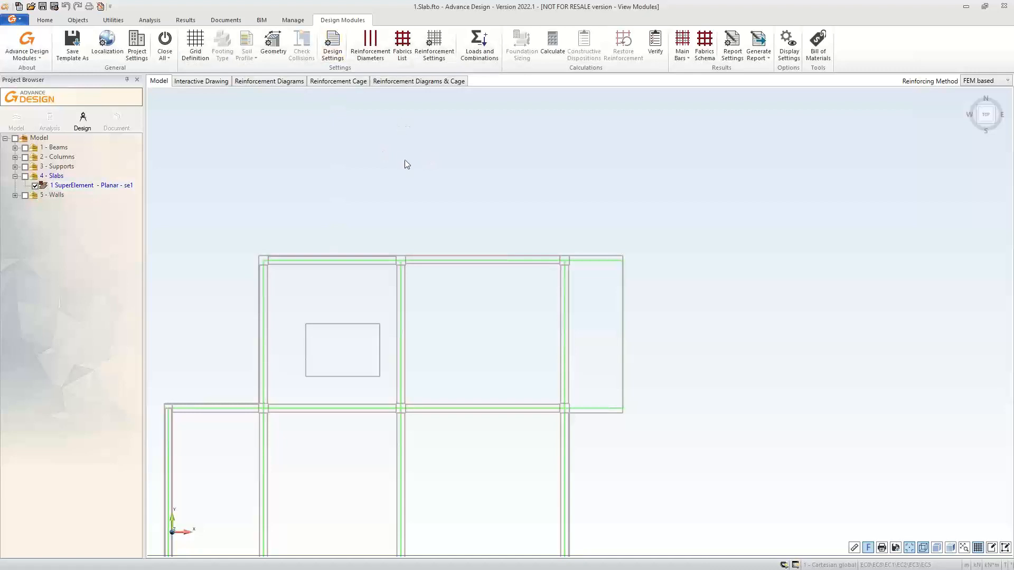
{"action": "scroll", "coordinate": [406, 164], "scroll_direction": "down", "scroll_amount": 3}
{"action": "scroll", "coordinate": [325, 315], "scroll_direction": "up", "scroll_amount": 3}
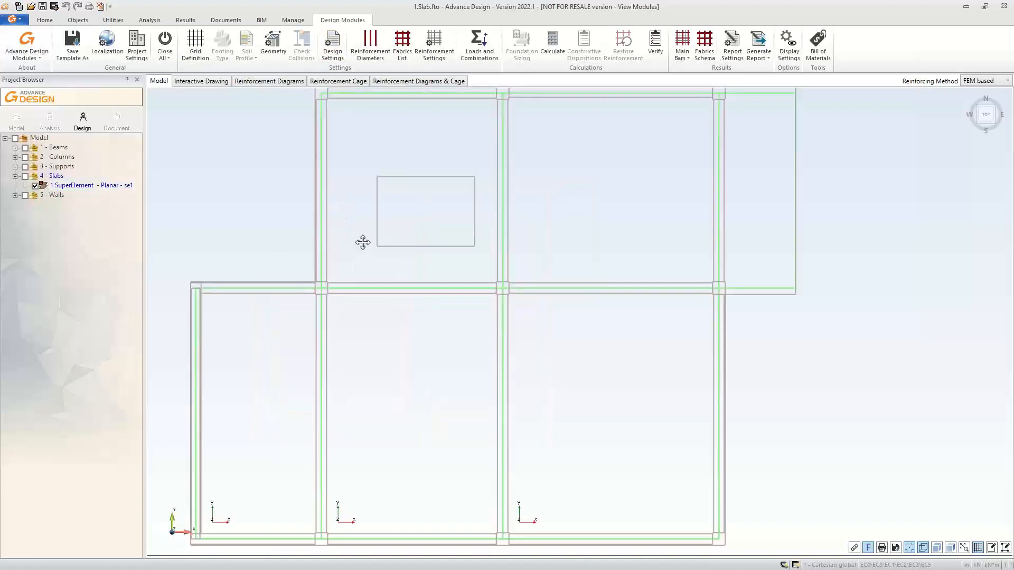
{"action": "scroll", "coordinate": [305, 192], "scroll_direction": "down", "scroll_amount": 2}
{"action": "double_click", "coordinate": [849, 191]}
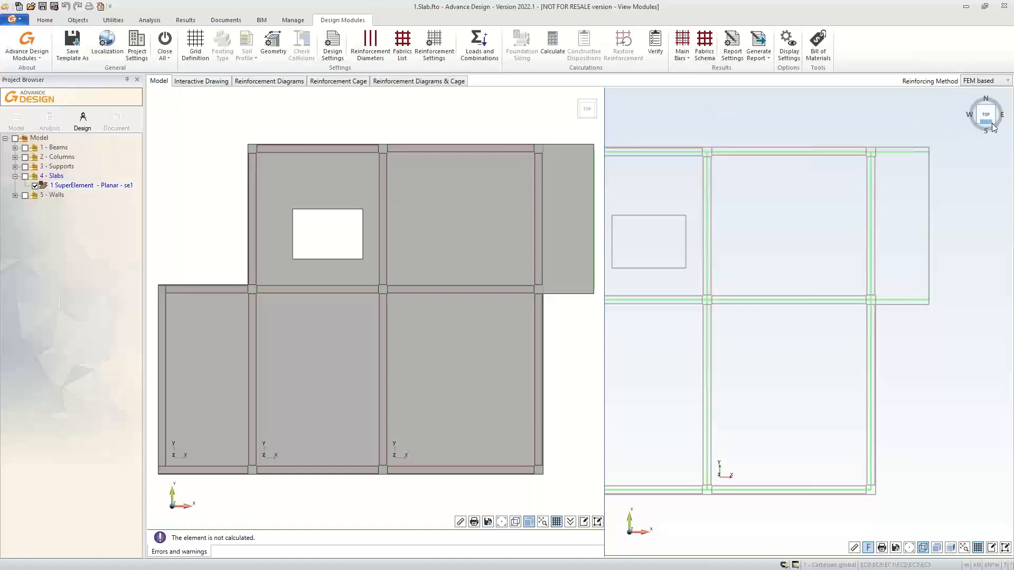
{"action": "left_click_drag", "start_coordinate": [994, 127], "coordinate": [987, 116]}
{"action": "scroll", "coordinate": [645, 346], "scroll_direction": "down", "scroll_amount": 8}
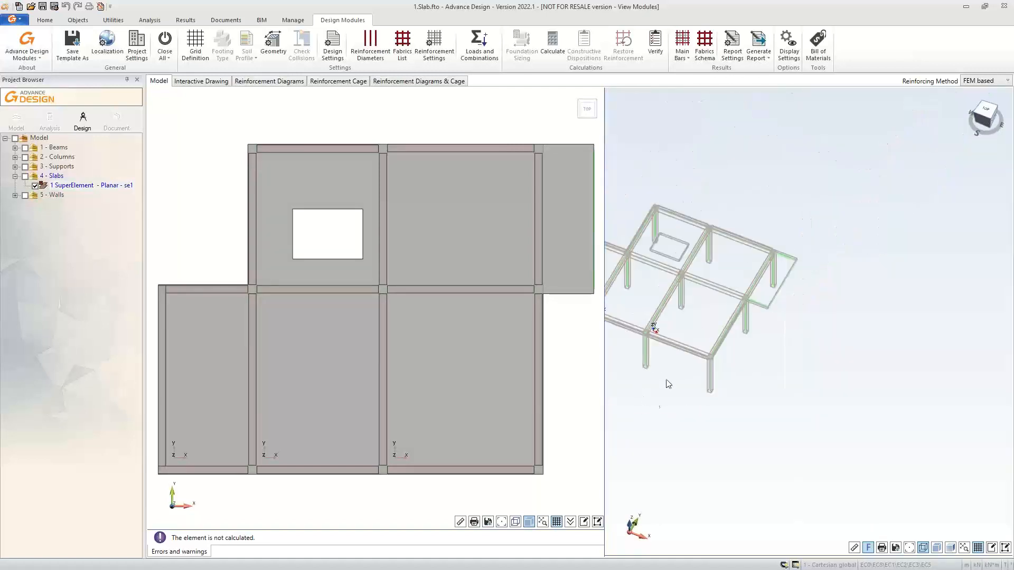
{"action": "scroll", "coordinate": [816, 323], "scroll_direction": "up", "scroll_amount": 3}
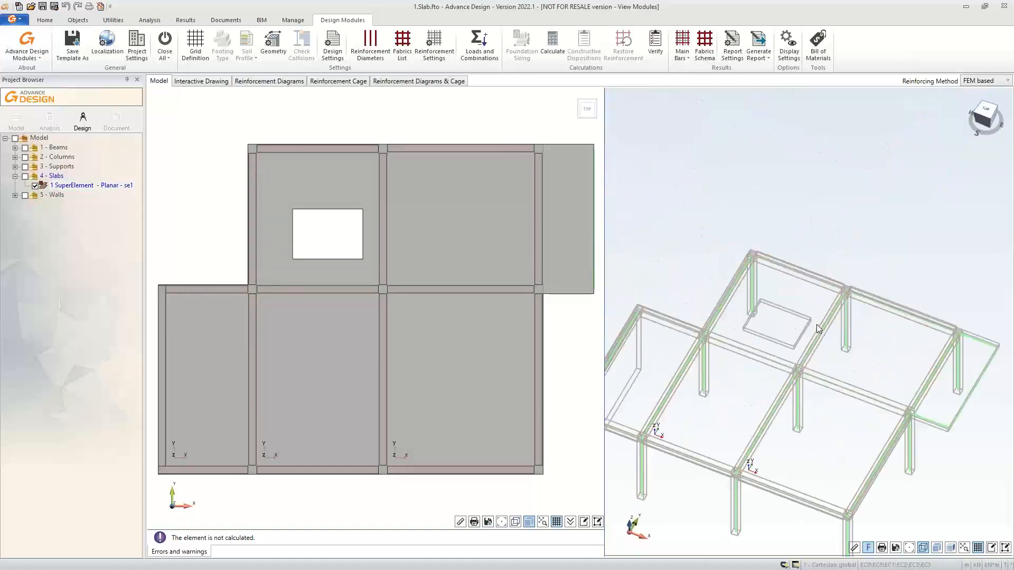
{"action": "scroll", "coordinate": [746, 297], "scroll_direction": "up", "scroll_amount": 3}
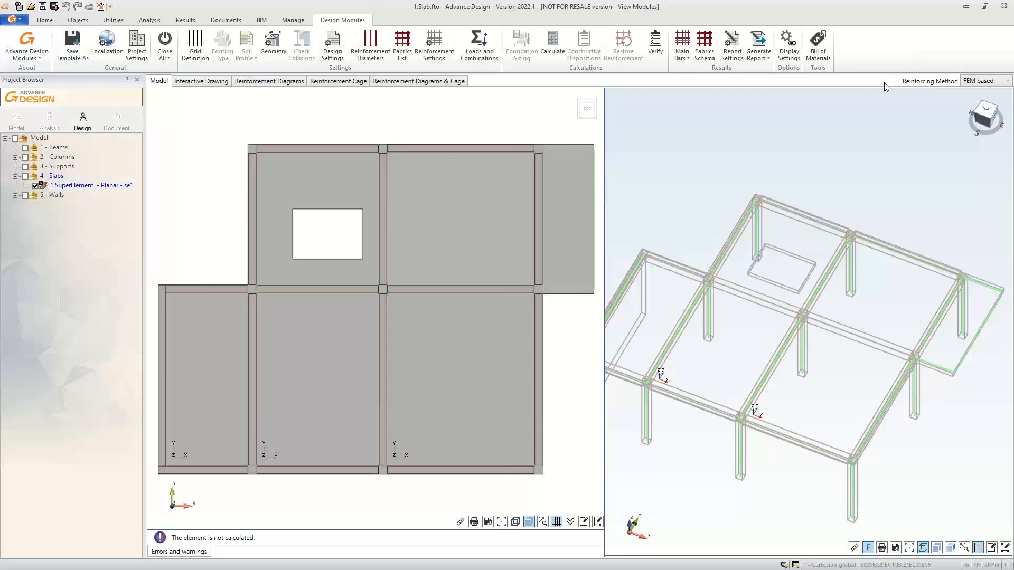
Check the reinforcing method options, keep FEM based, and view the slab's reinforcement diagram from the top.
{"action": "left_click", "coordinate": [990, 82]}
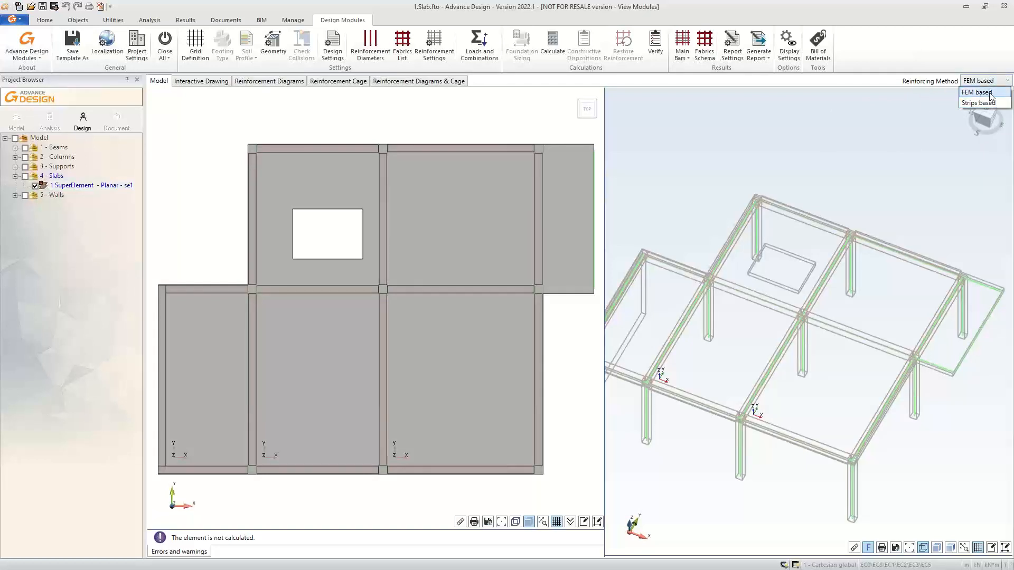
{"action": "left_click", "coordinate": [972, 84]}
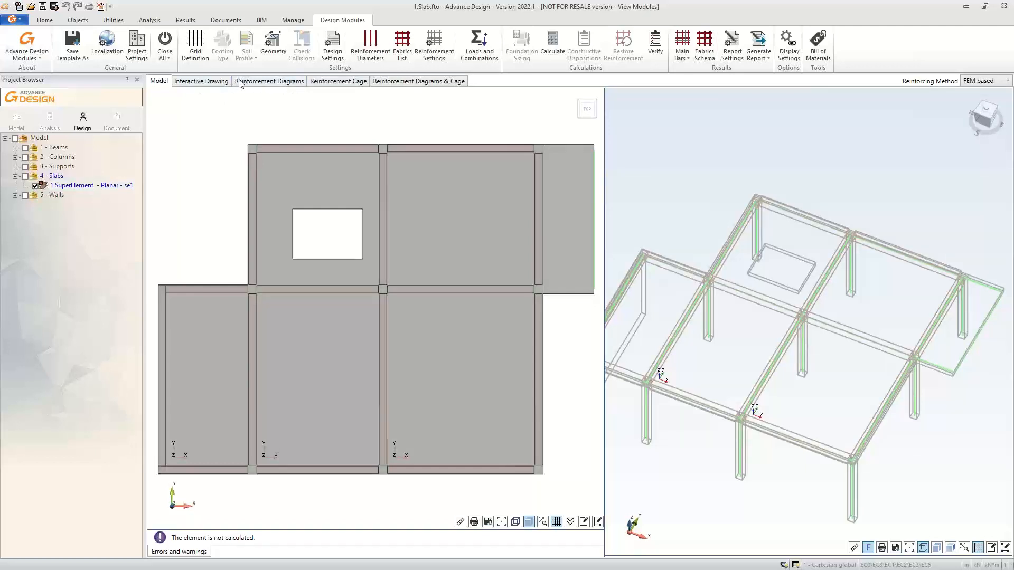
{"action": "left_click", "coordinate": [263, 81]}
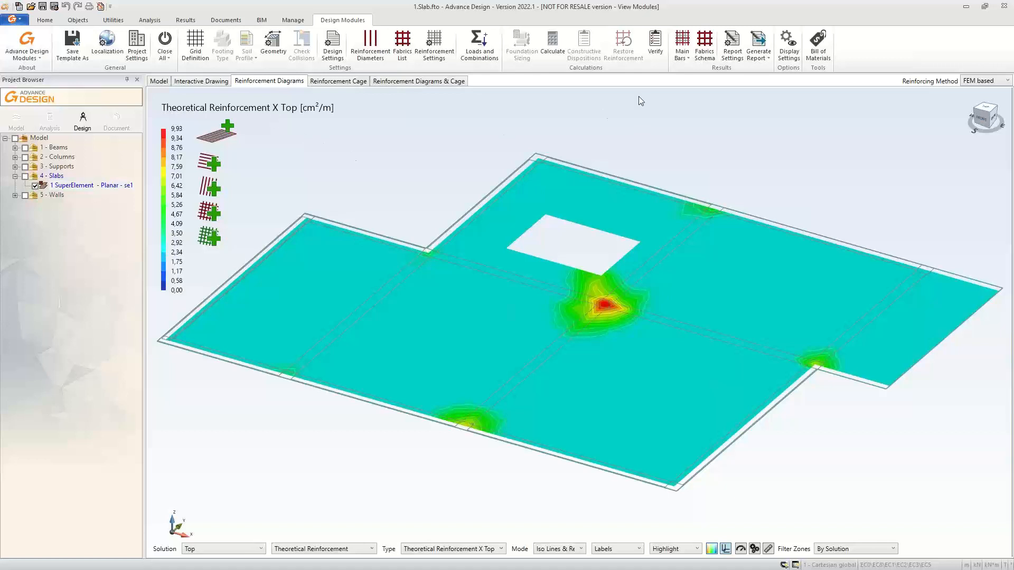
{"action": "left_click", "coordinate": [985, 109]}
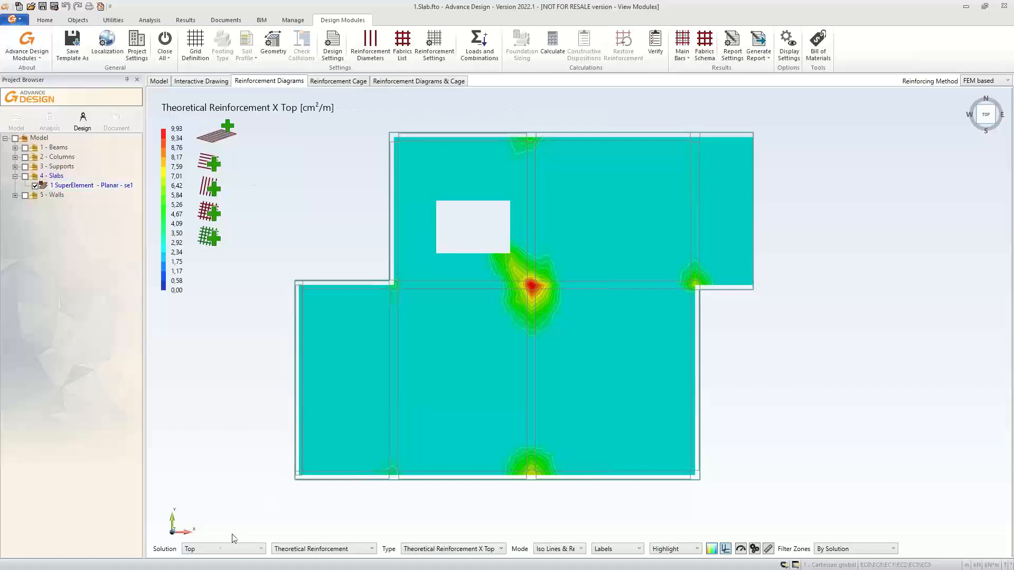
Switch the slab's theoretical reinforcement diagram to the bottom solution and show Theoretical Reinforcement Y Bottom.
{"action": "left_click", "coordinate": [217, 550]}
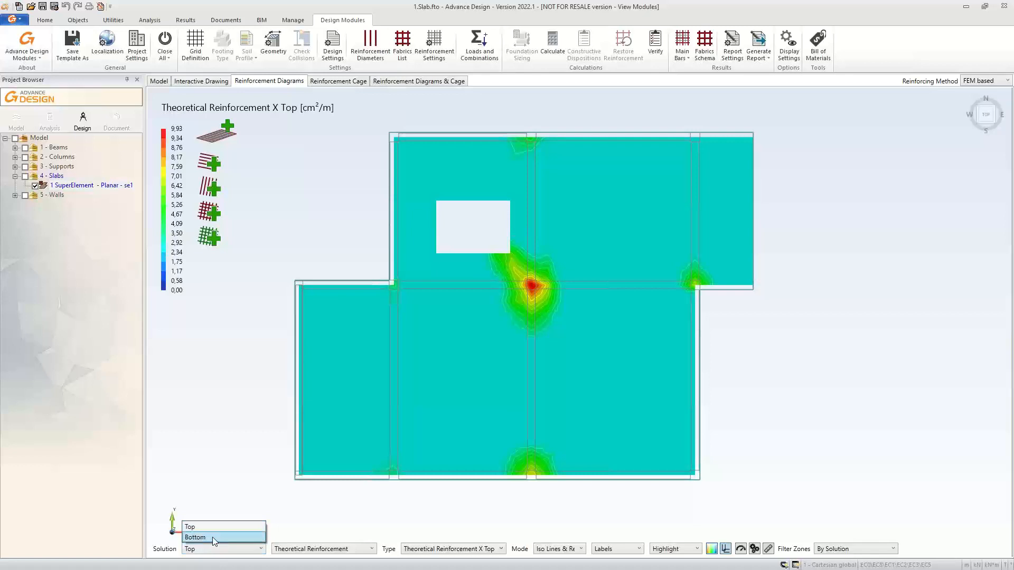
{"action": "left_click", "coordinate": [213, 537]}
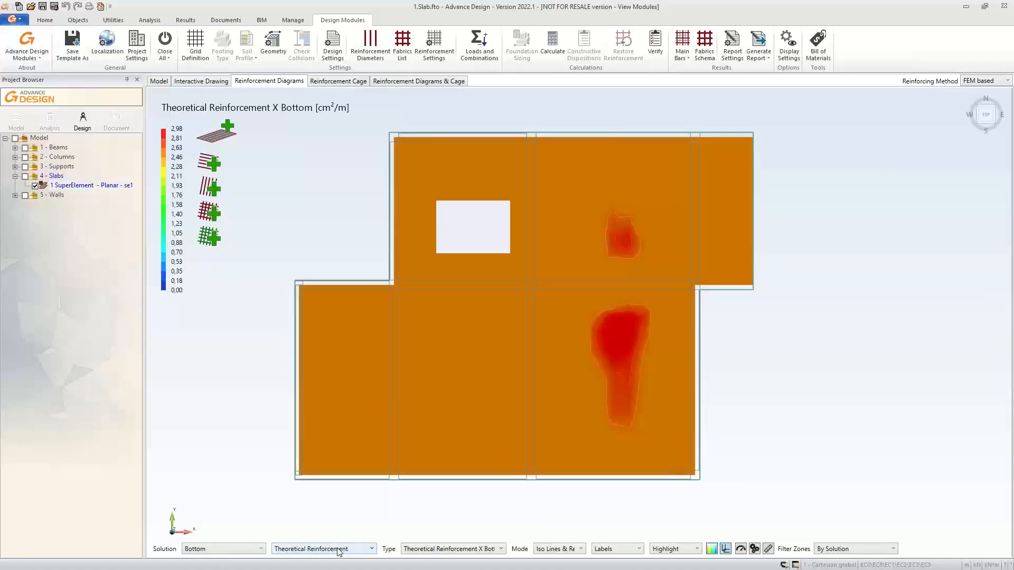
{"action": "left_click", "coordinate": [460, 551]}
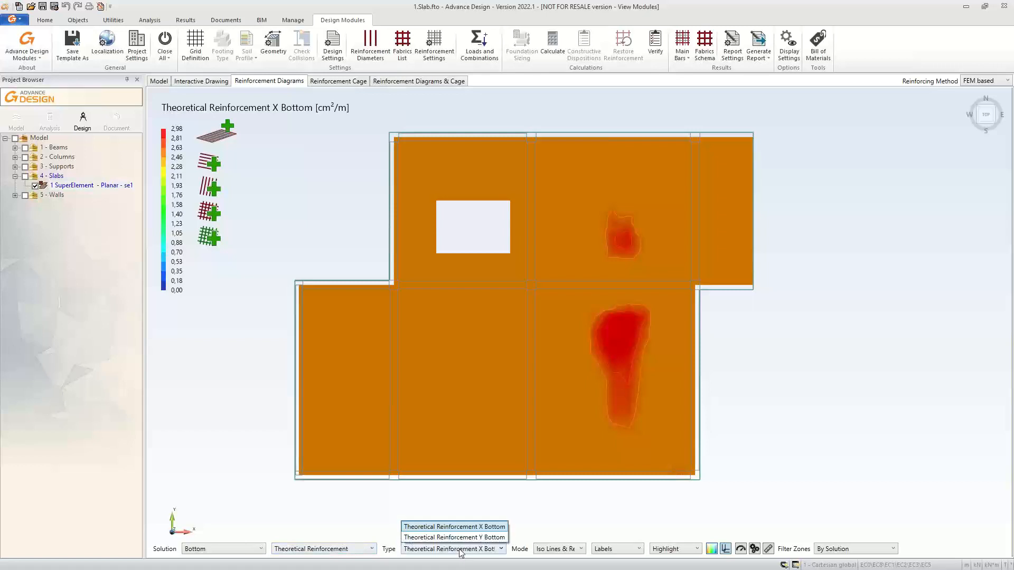
{"action": "left_click", "coordinate": [461, 538]}
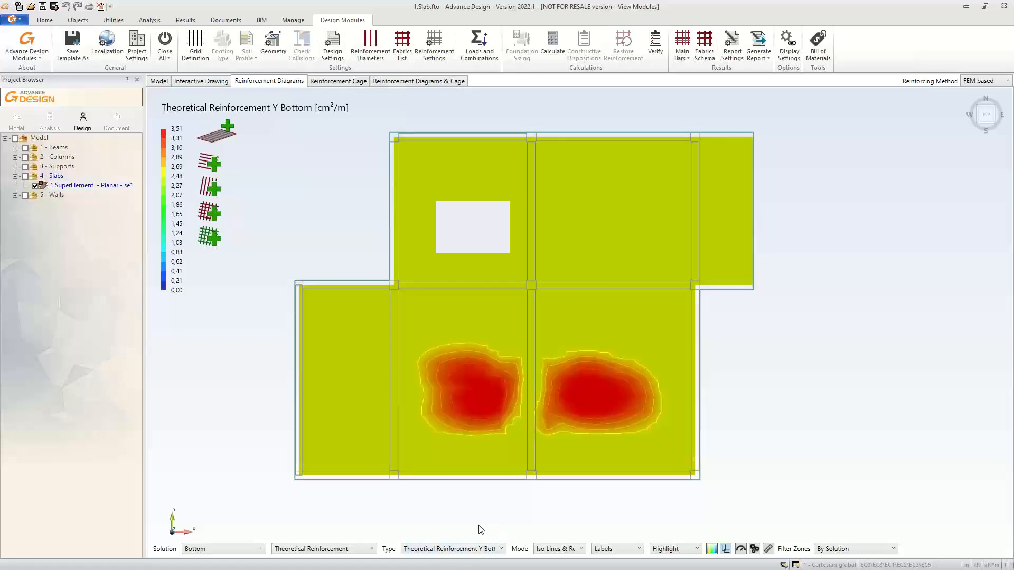
Label the diagram with Cell Max on Area values and examine the two peak reinforcement zones in the front bays.
{"action": "left_click", "coordinate": [608, 549]}
{"action": "left_click", "coordinate": [600, 528]}
{"action": "left_click", "coordinate": [826, 402]}
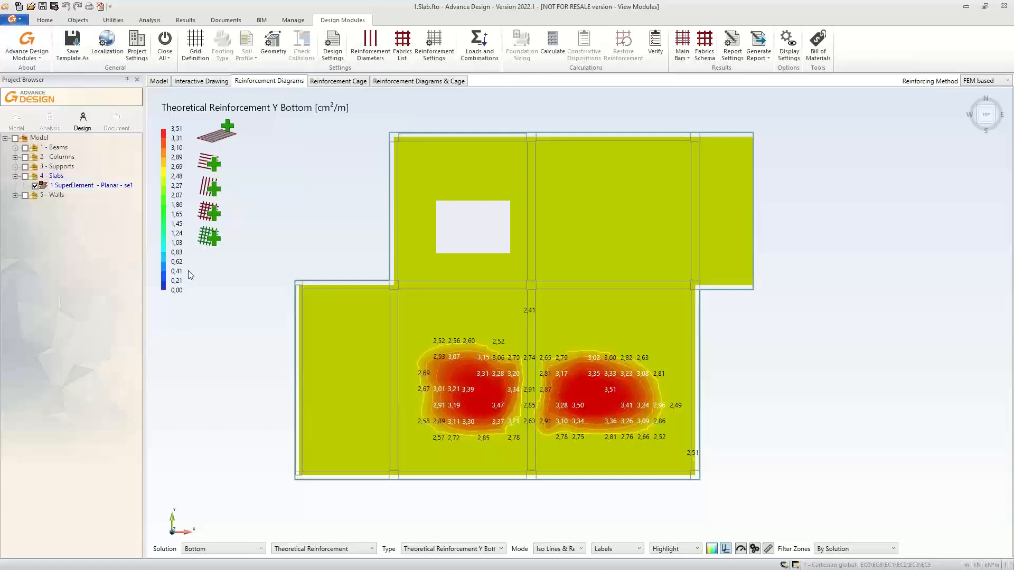
{"action": "scroll", "coordinate": [582, 506], "scroll_direction": "up", "scroll_amount": 2}
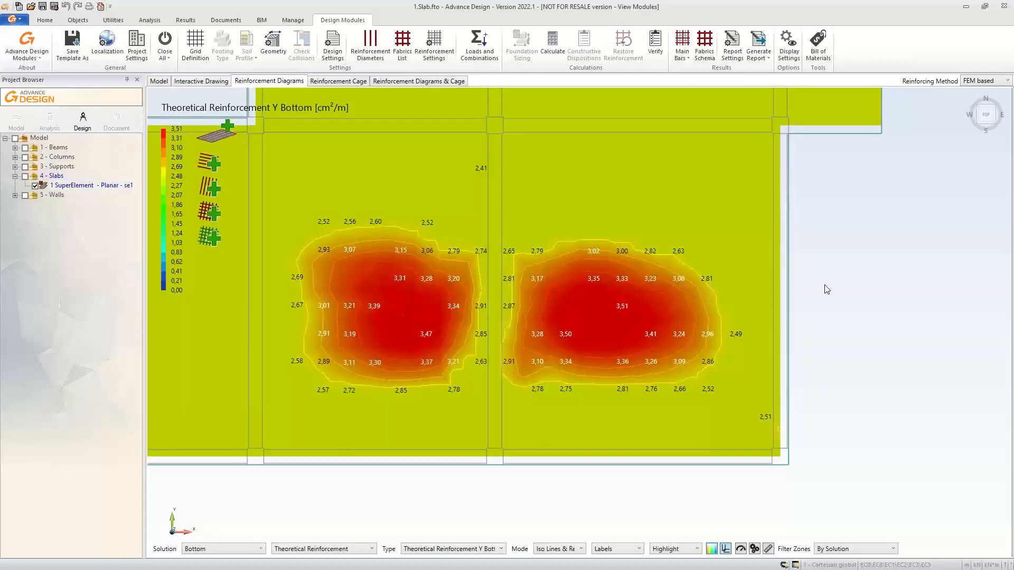
{"action": "scroll", "coordinate": [825, 286], "scroll_direction": "down", "scroll_amount": 1}
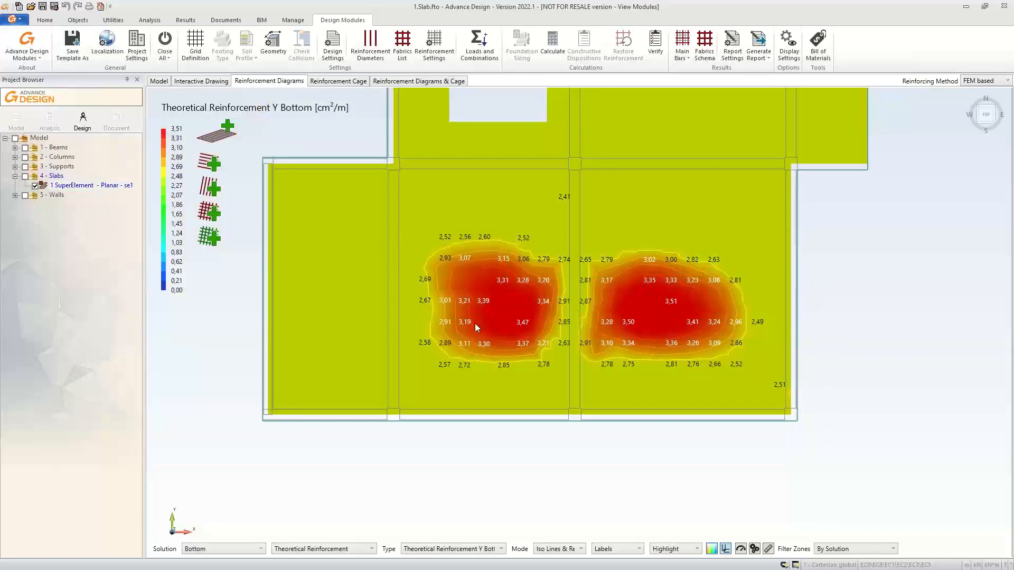
{"action": "middle_click_drag", "start_coordinate": [492, 418], "coordinate": [451, 482]}
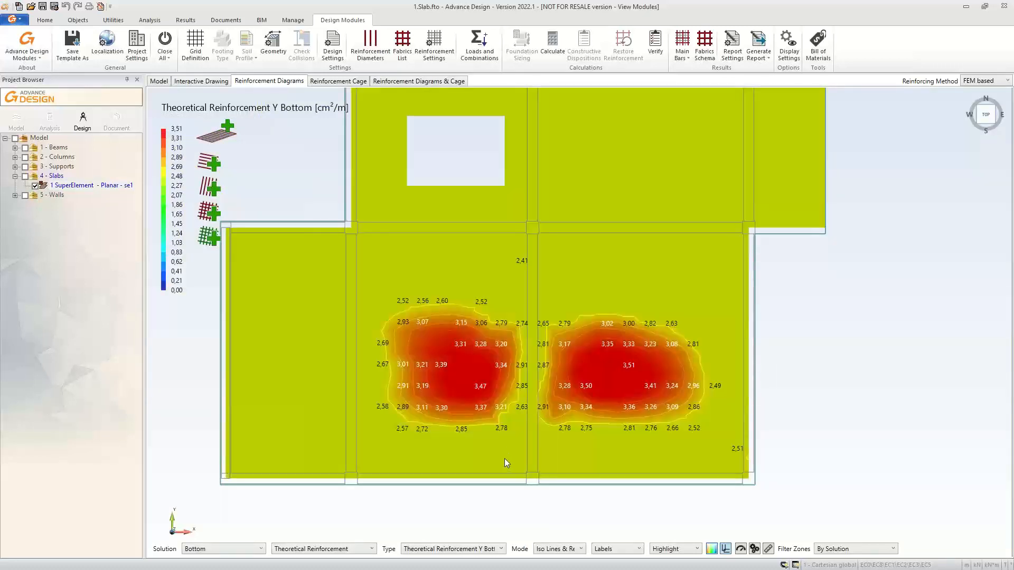
Review the available display modes and label options for the whole slab's reinforcement diagram.
{"action": "left_click", "coordinate": [712, 551]}
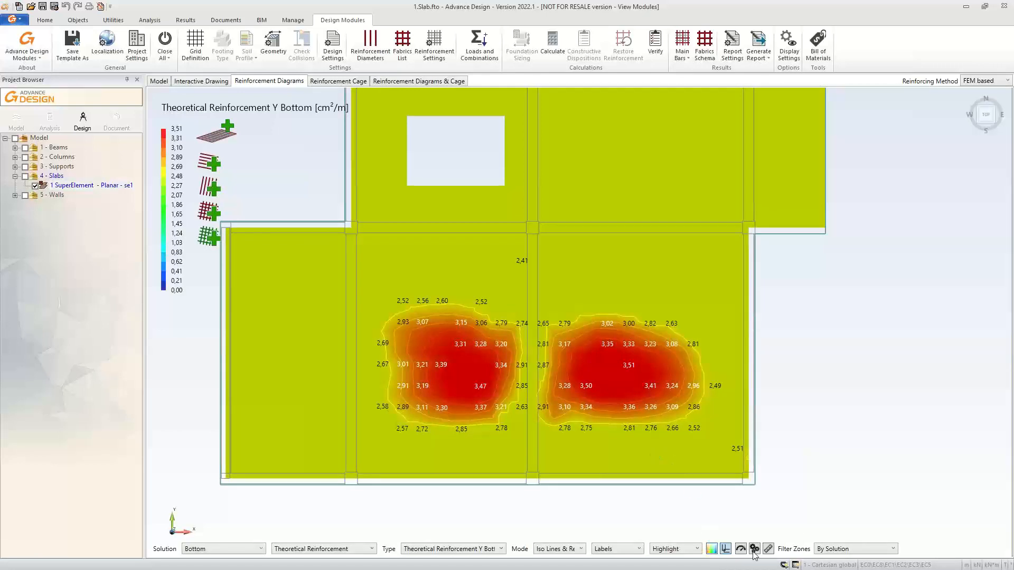
{"action": "scroll", "coordinate": [758, 422], "scroll_direction": "down", "scroll_amount": 2}
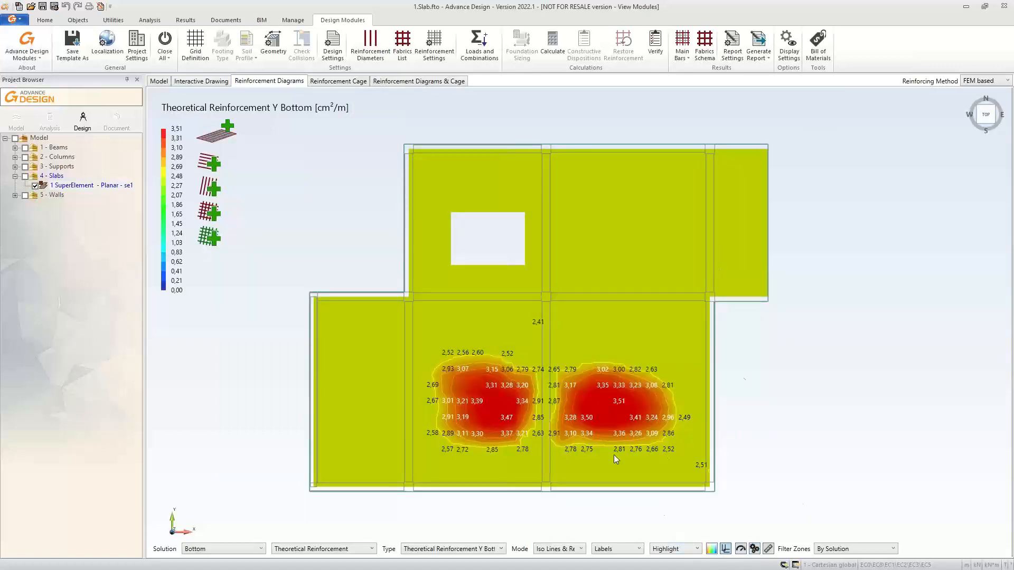
{"action": "left_click", "coordinate": [570, 552]}
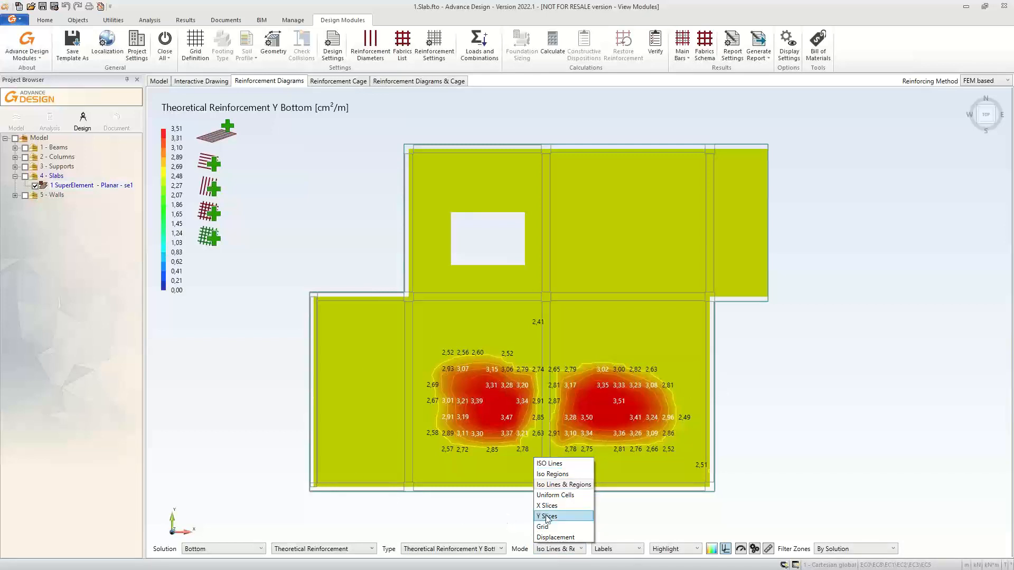
{"action": "left_click", "coordinate": [623, 553]}
{"action": "left_click", "coordinate": [624, 554]}
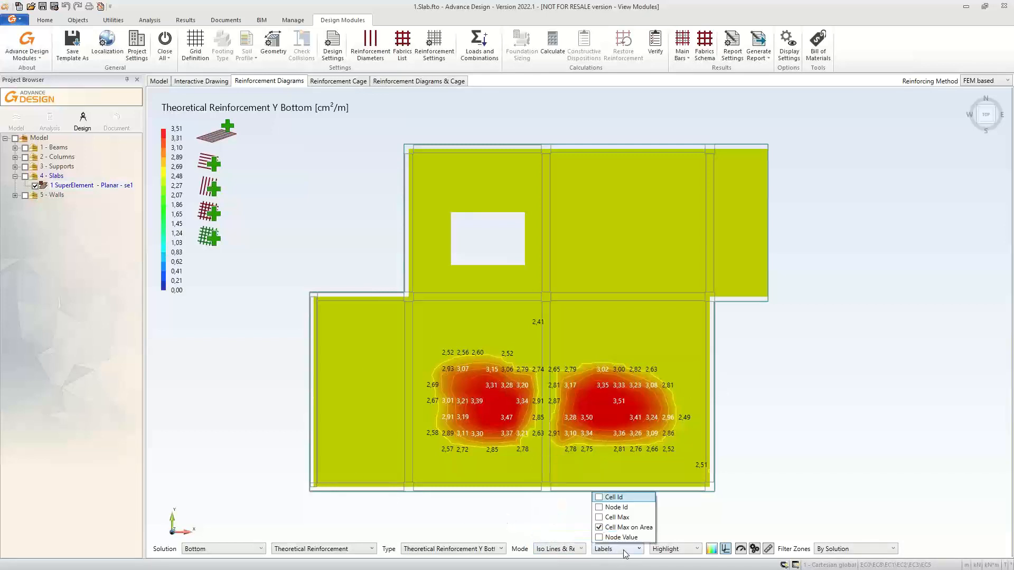
{"action": "left_click", "coordinate": [642, 569]}
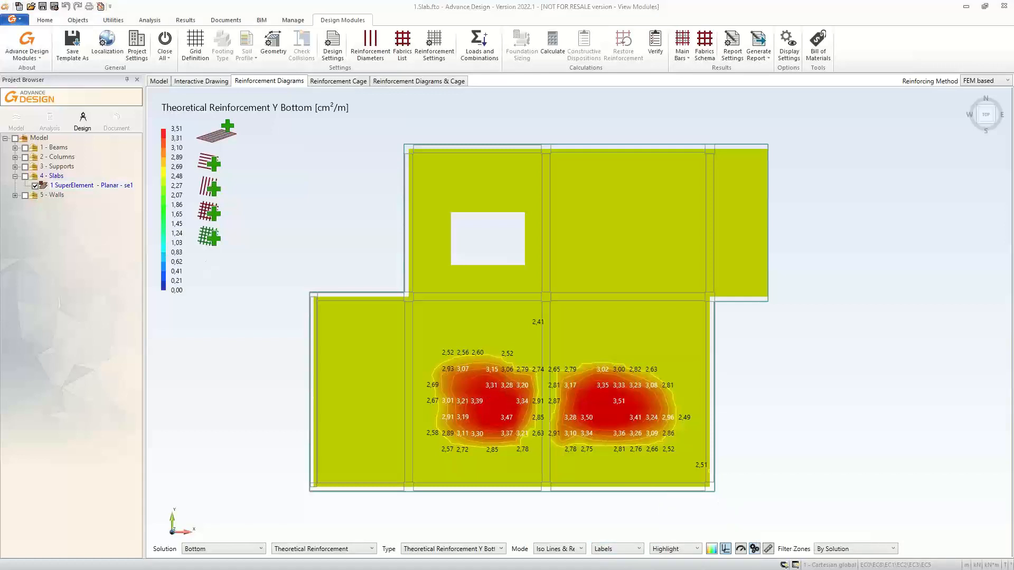
Set the legend width to 10 and show the mesh in the Mesh & Zones Display Settings.
{"action": "left_click", "coordinate": [754, 549]}
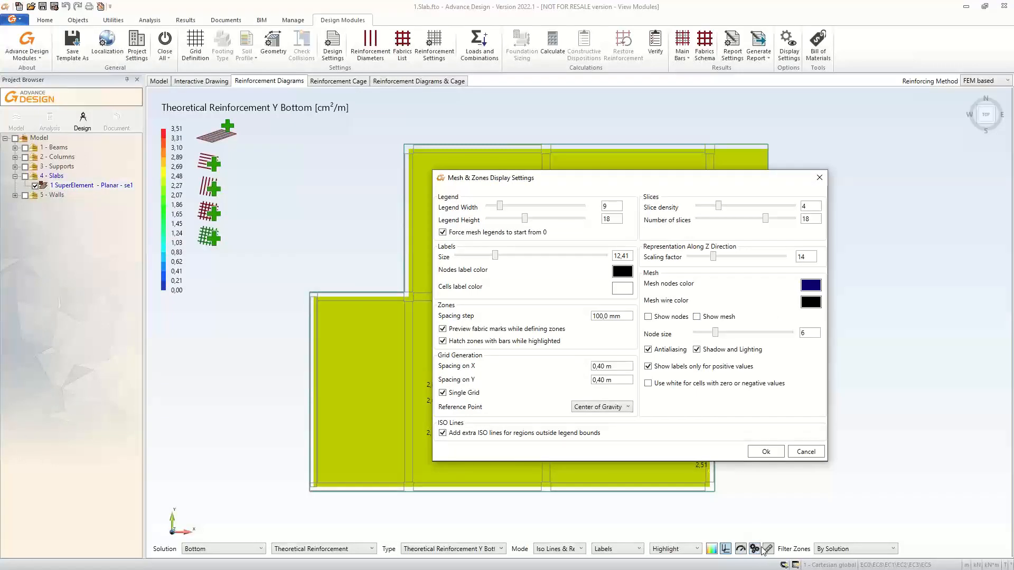
{"action": "left_click_drag", "start_coordinate": [637, 179], "coordinate": [678, 136]}
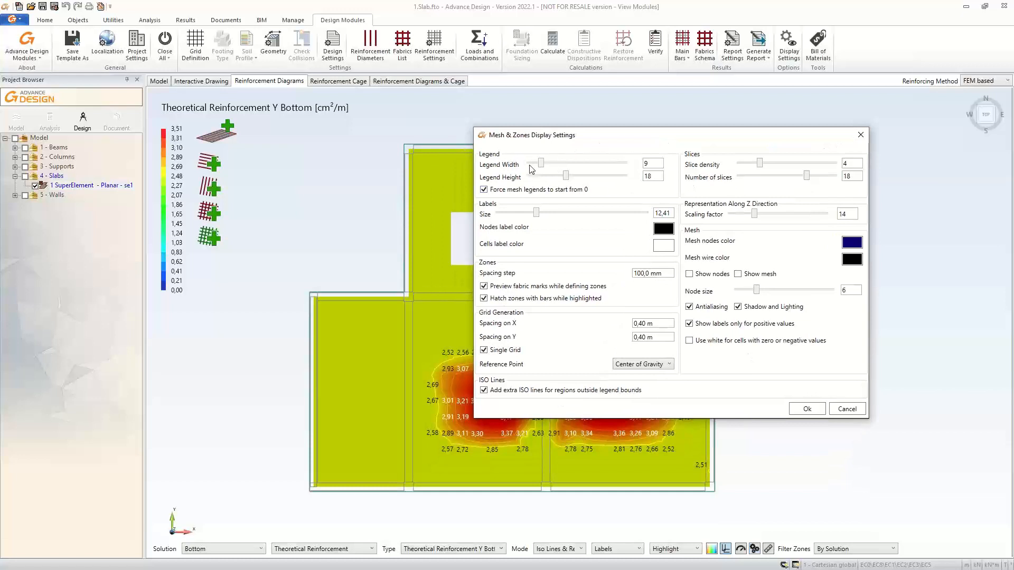
{"action": "left_click_drag", "start_coordinate": [543, 166], "coordinate": [545, 166]}
{"action": "left_click", "coordinate": [810, 411]}
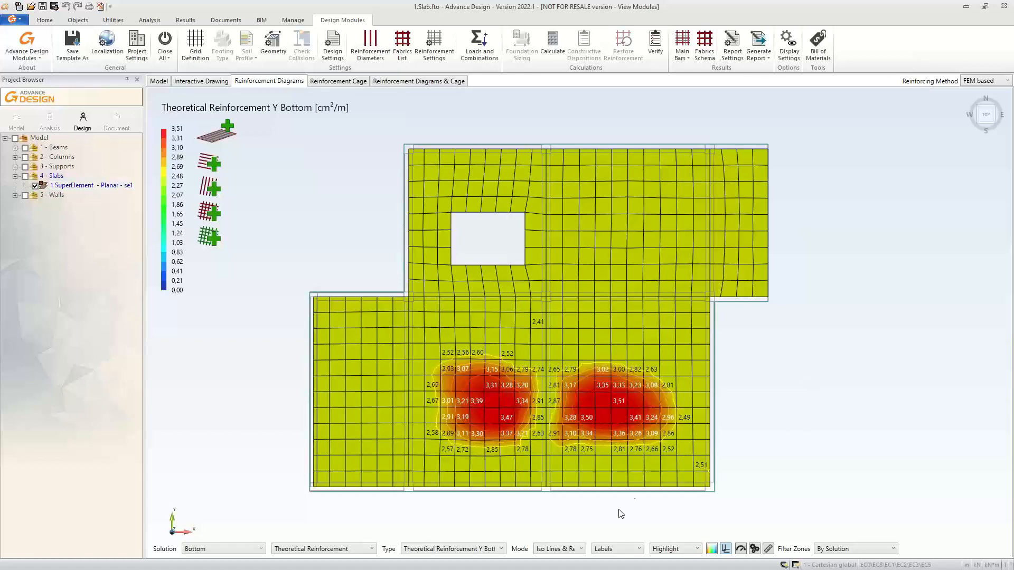
{"action": "scroll", "coordinate": [540, 510], "scroll_direction": "up", "scroll_amount": 2}
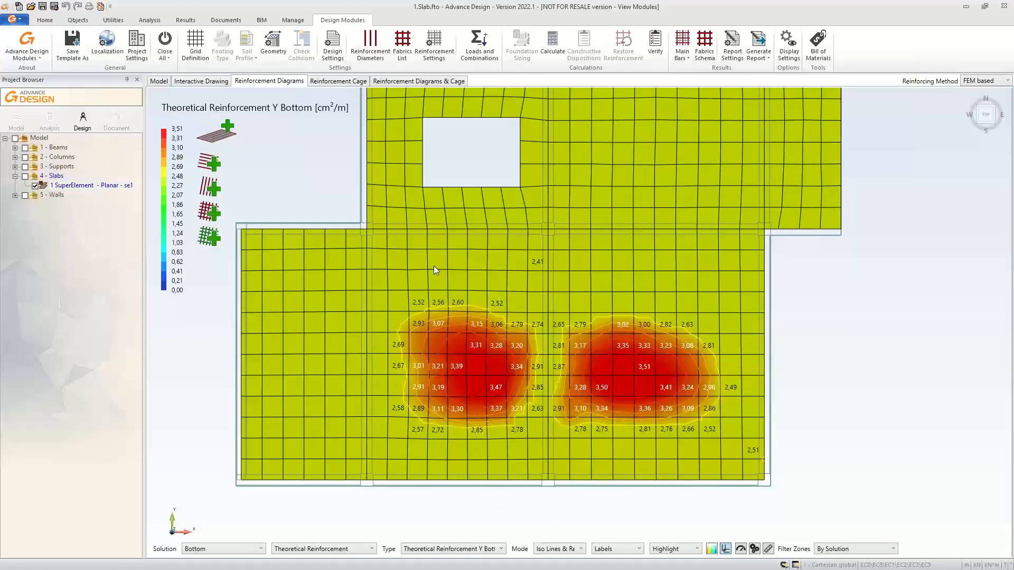
Remove the Cell Max on Area labels and hide the mesh on the reinforcement diagram.
{"action": "left_click", "coordinate": [625, 550]}
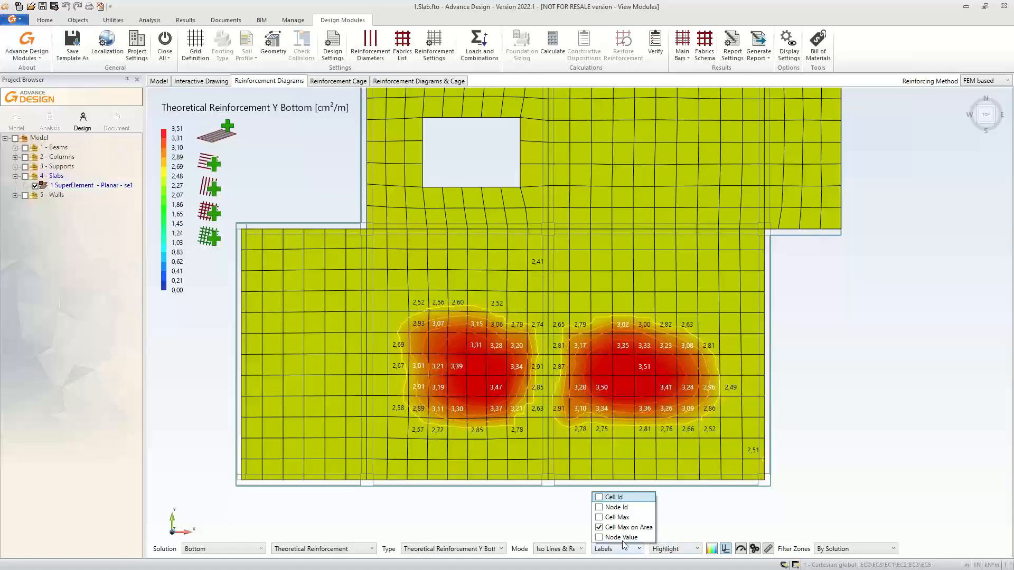
{"action": "left_click", "coordinate": [600, 528]}
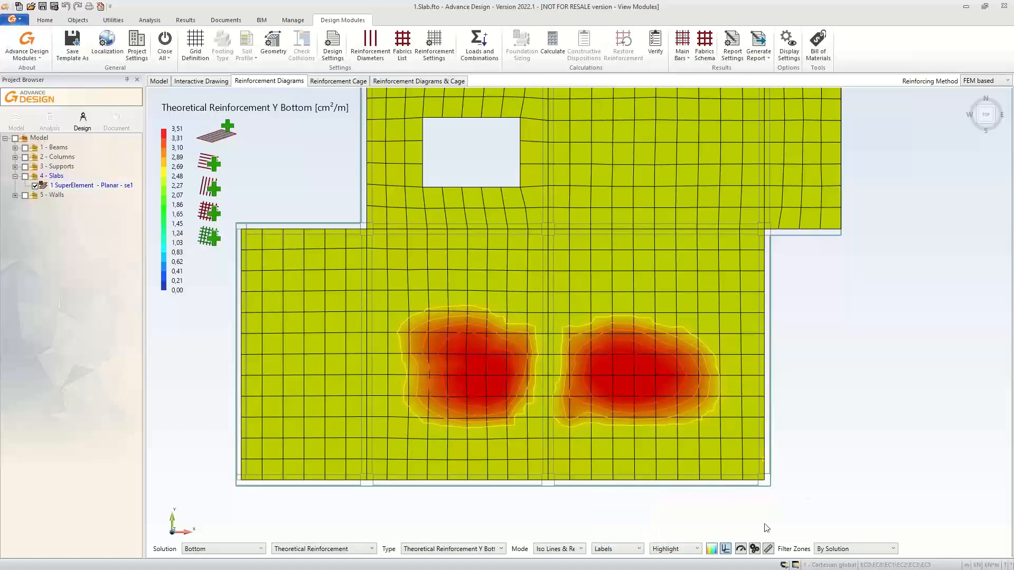
{"action": "left_click", "coordinate": [755, 550]}
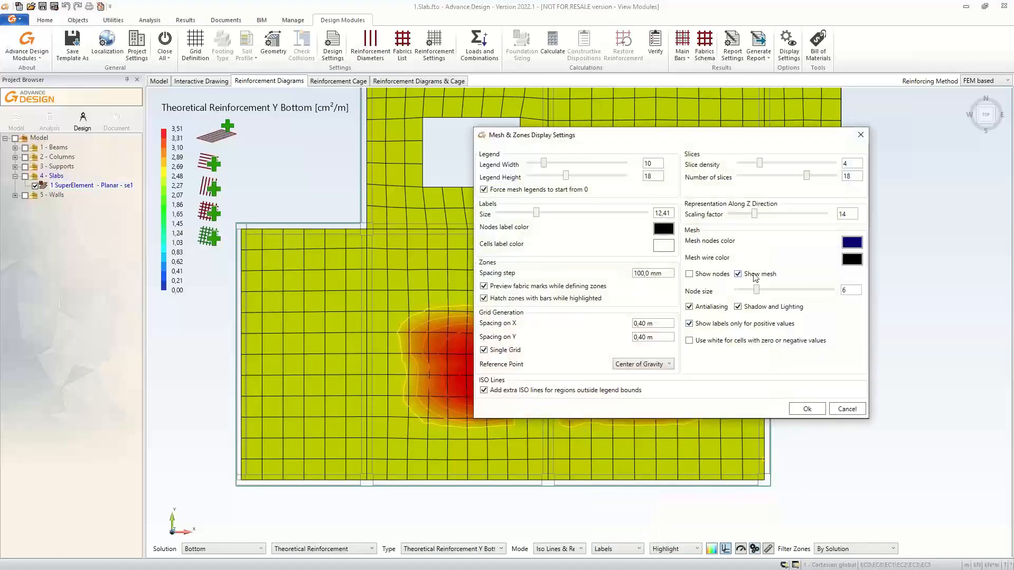
{"action": "left_click", "coordinate": [807, 409]}
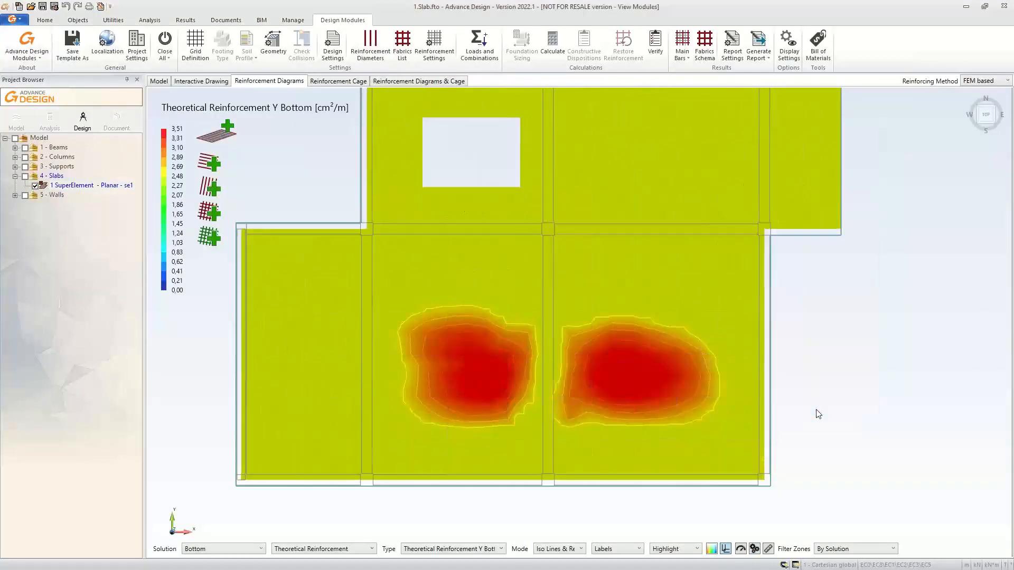
Compare the Grid and Iso Regions display modes, return to Grid, and review the grid generation spacing and reference point settings.
{"action": "left_click", "coordinate": [573, 549]}
{"action": "left_click", "coordinate": [550, 527]}
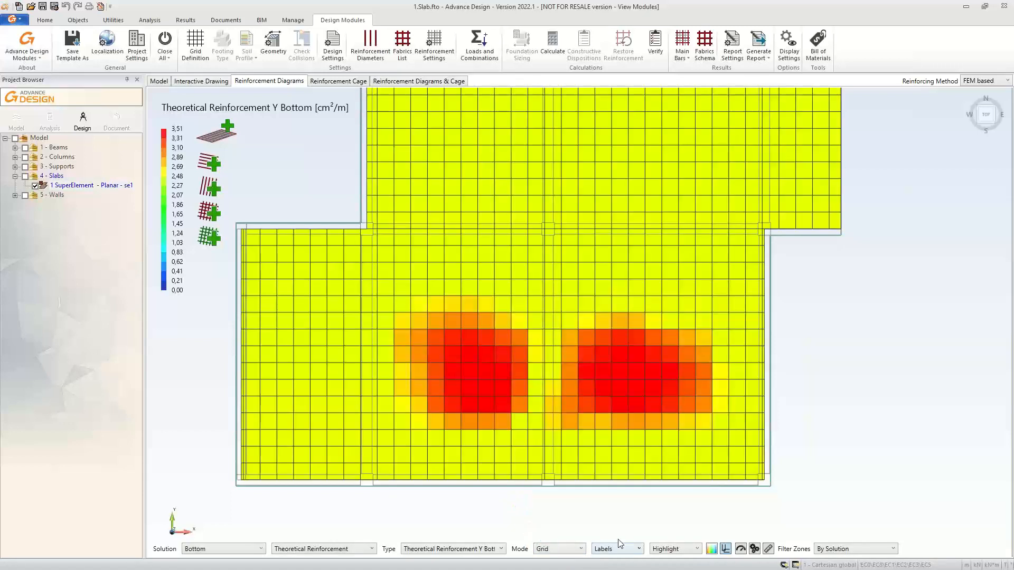
{"action": "left_click", "coordinate": [561, 550]}
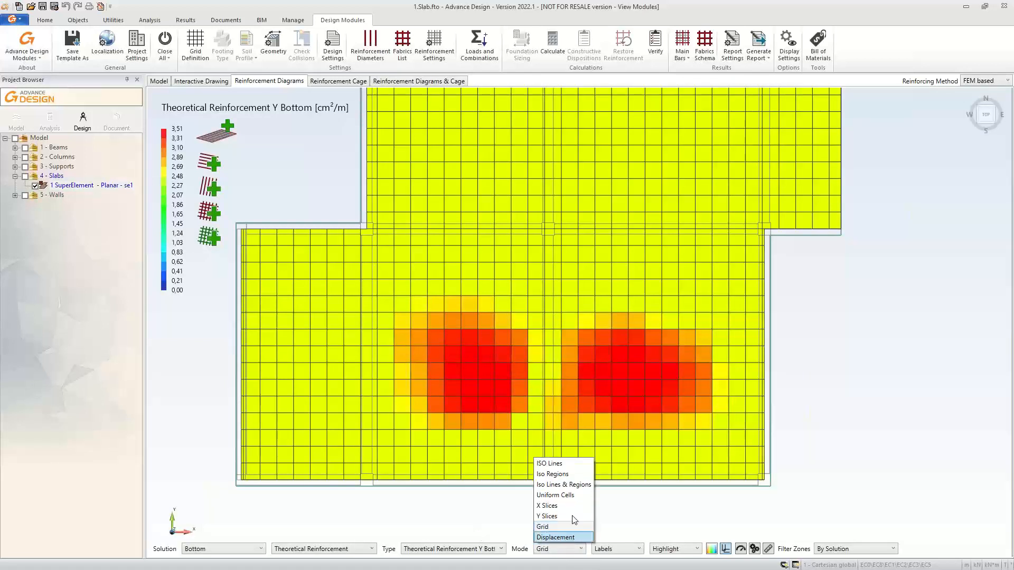
{"action": "left_click", "coordinate": [567, 475]}
{"action": "left_click", "coordinate": [574, 550]}
{"action": "left_click", "coordinate": [550, 522]}
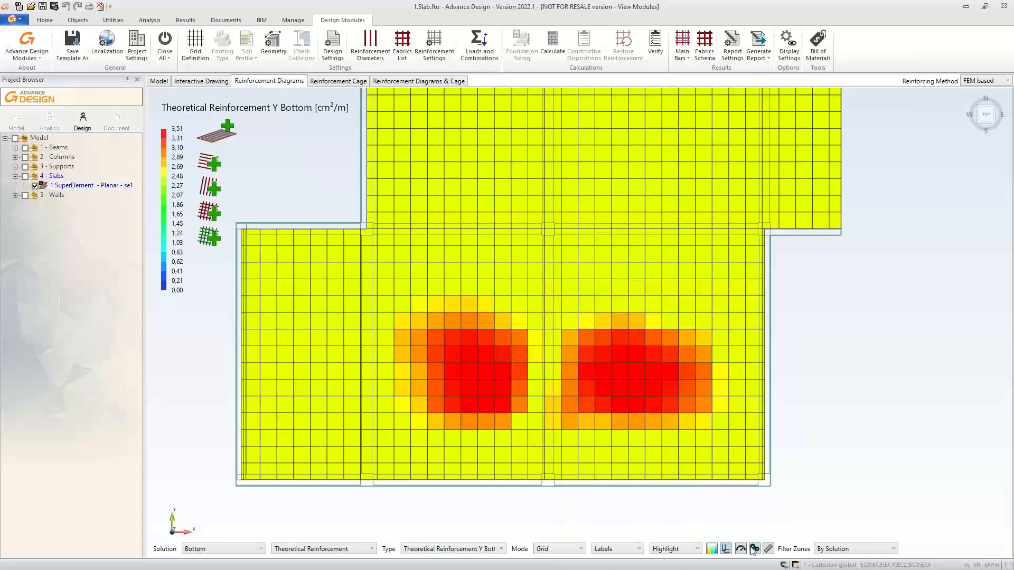
{"action": "left_click", "coordinate": [755, 549]}
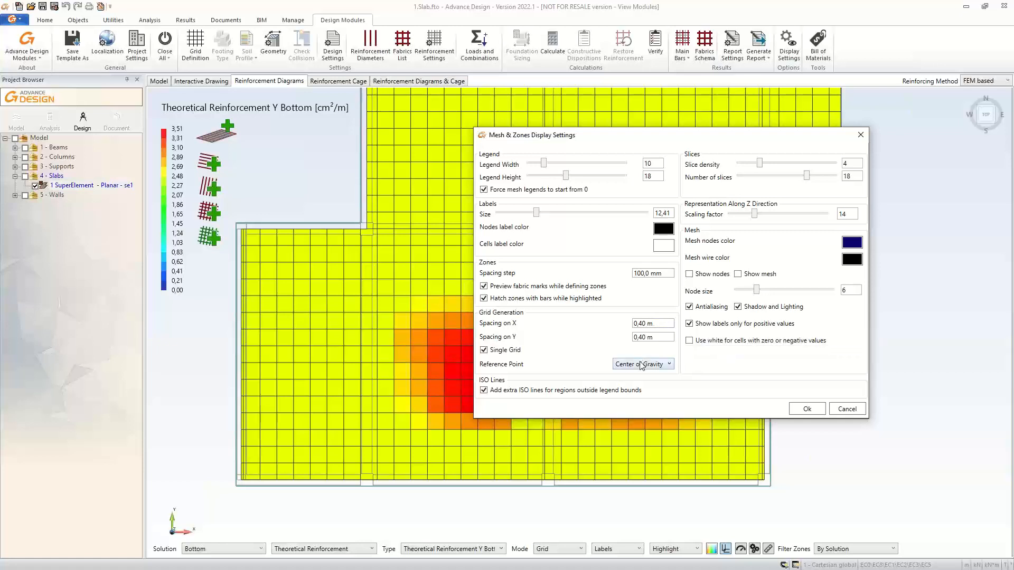
{"action": "left_click", "coordinate": [847, 409]}
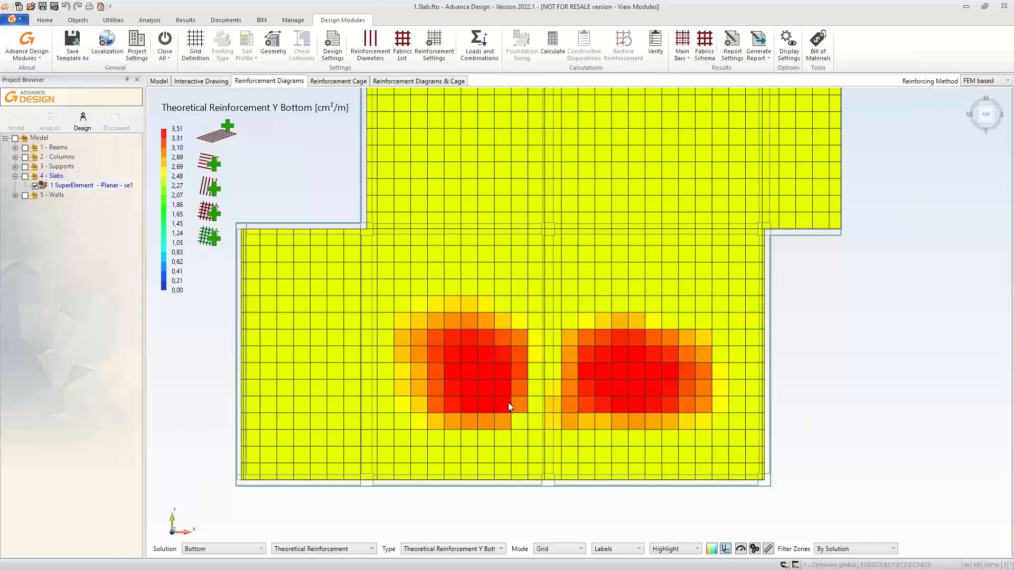
Display the bottom Y reinforcement as Iso Regions with the whole slab in view.
{"action": "left_click", "coordinate": [569, 549]}
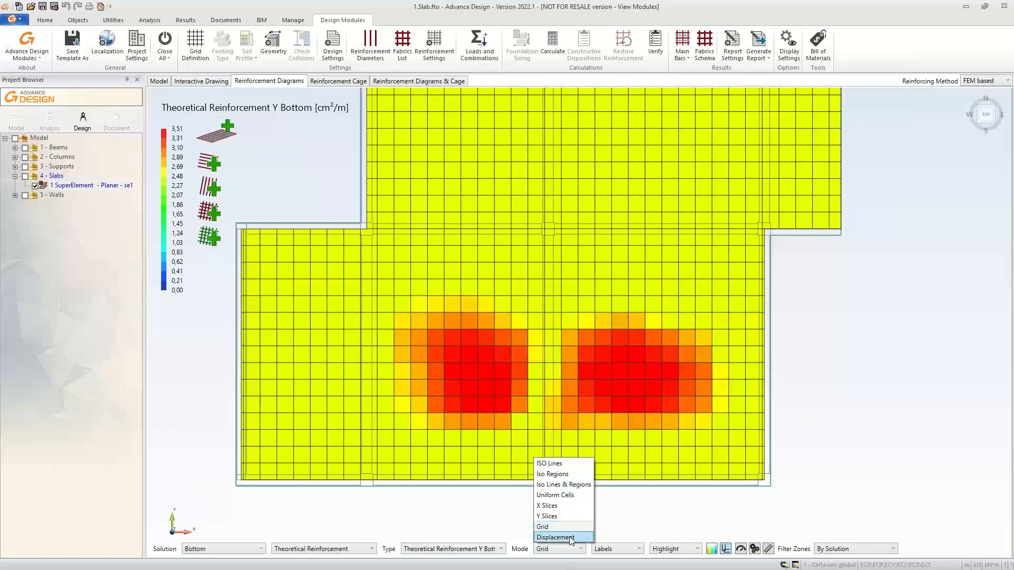
{"action": "left_click", "coordinate": [570, 474]}
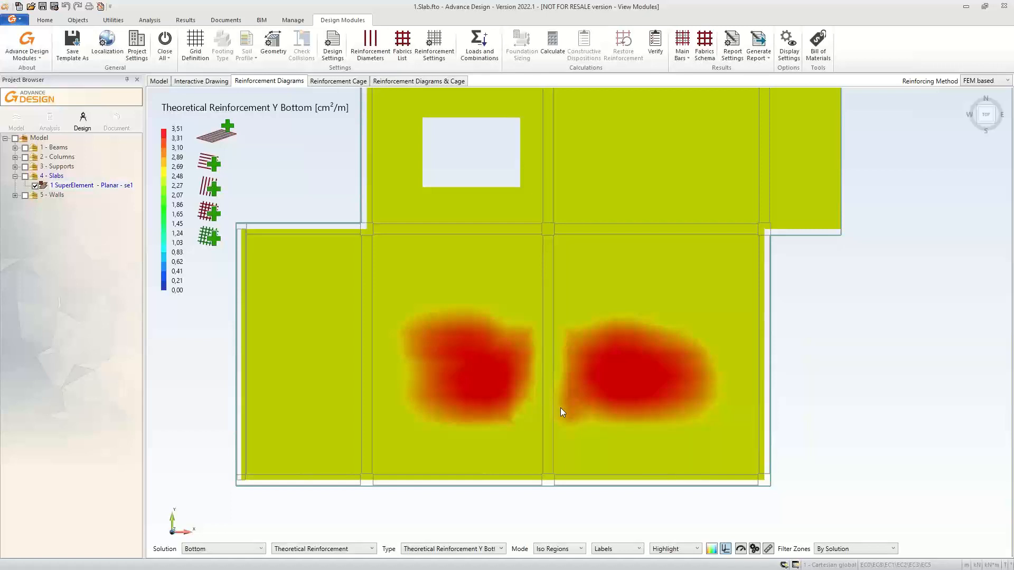
{"action": "scroll", "coordinate": [899, 367], "scroll_direction": "down", "scroll_amount": 3}
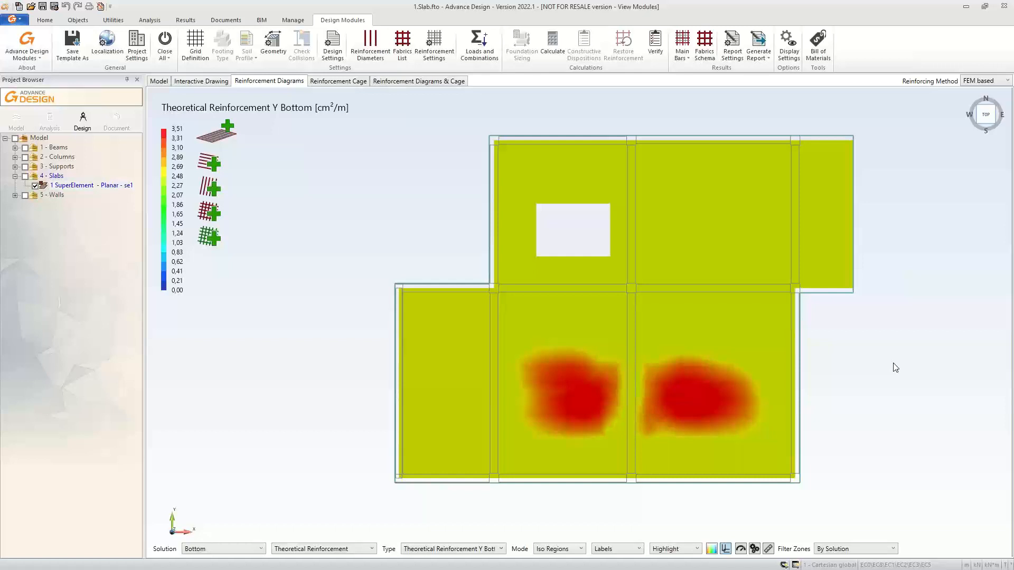
{"action": "middle_click_drag", "start_coordinate": [896, 367], "coordinate": [808, 377]}
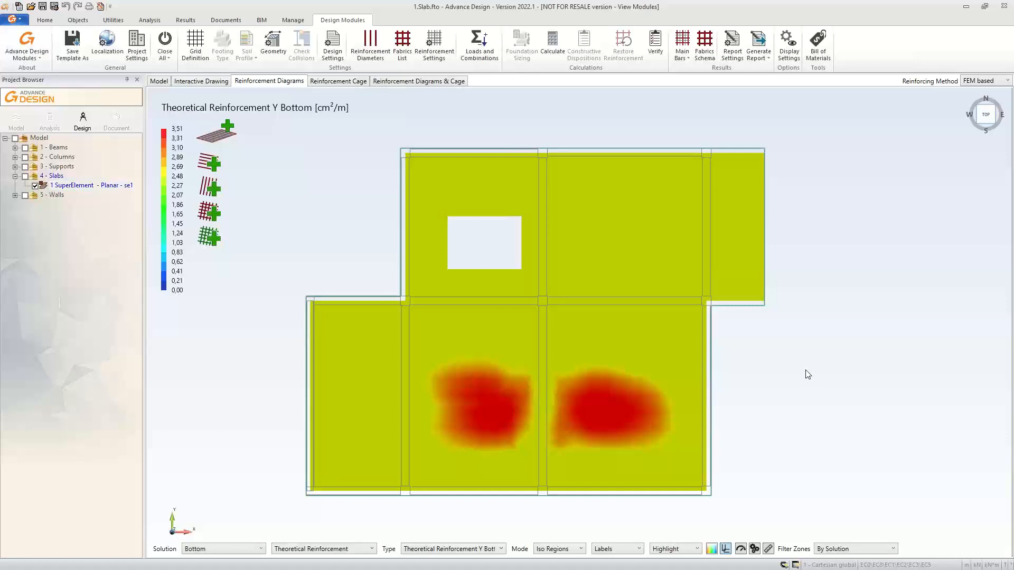
{"action": "middle_click_drag", "start_coordinate": [785, 399], "coordinate": [633, 425]}
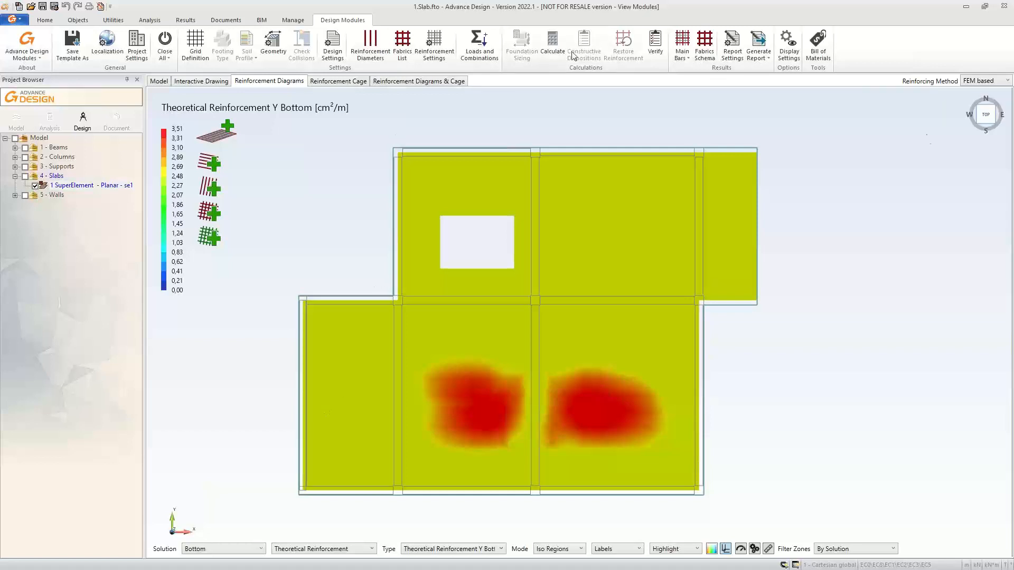
{"action": "middle_click_drag", "start_coordinate": [349, 191], "coordinate": [343, 187]}
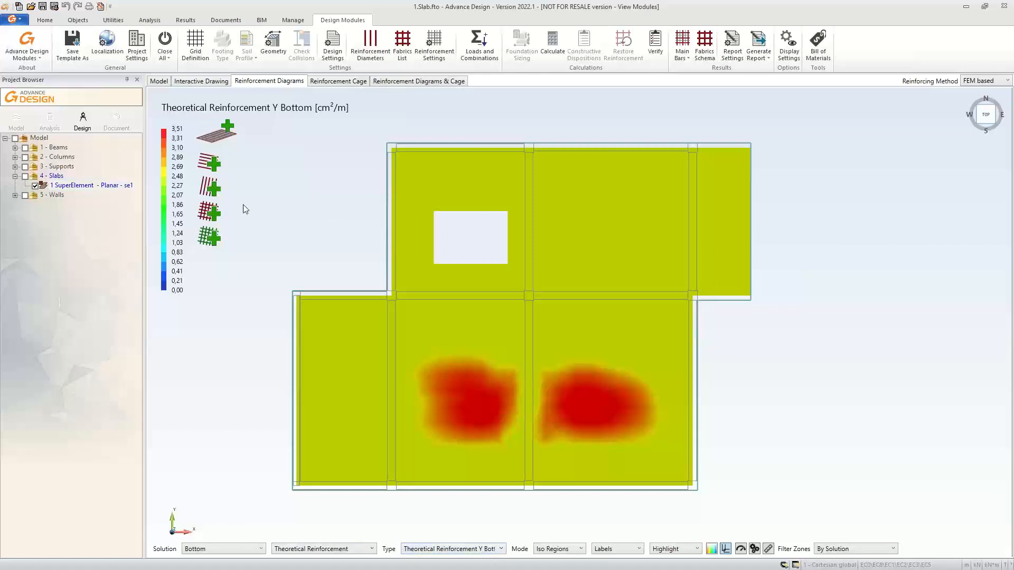
Outline a bottom Y-direction bar zone along the slab's complete outer contour, including the stepped corners.
{"action": "left_click", "coordinate": [217, 195]}
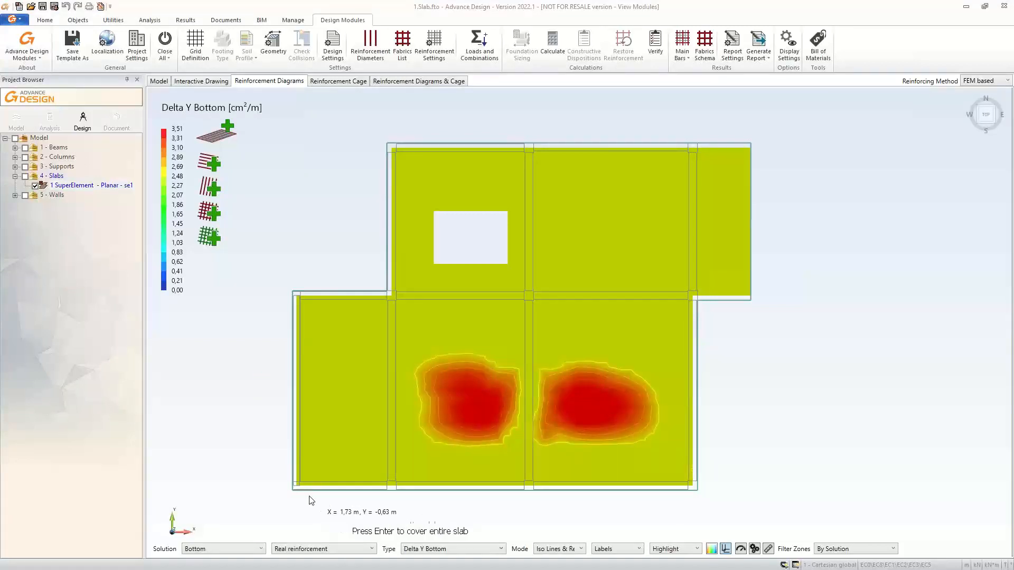
{"action": "left_click", "coordinate": [292, 491]}
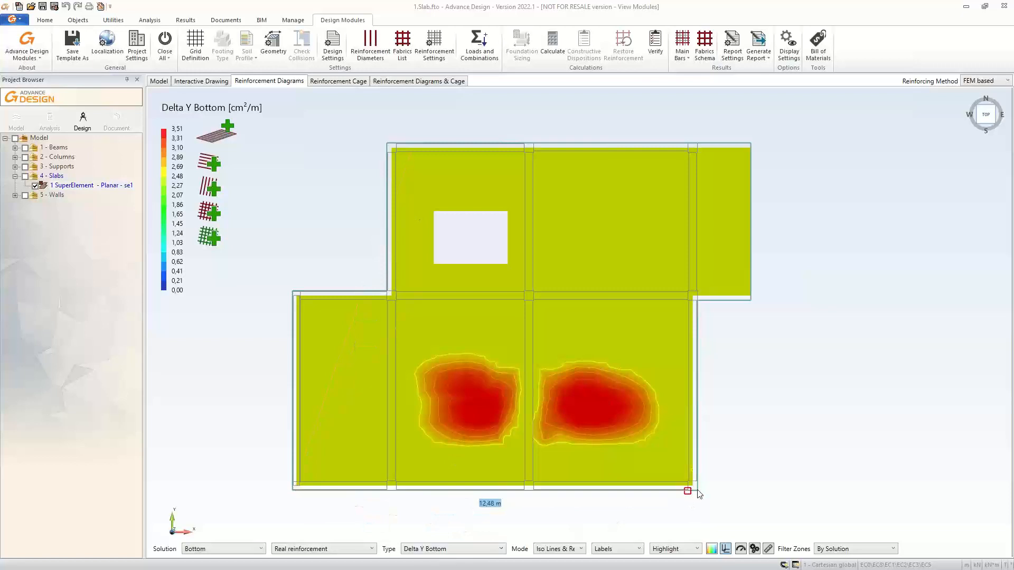
{"action": "left_click", "coordinate": [295, 292]}
{"action": "left_click", "coordinate": [387, 291]}
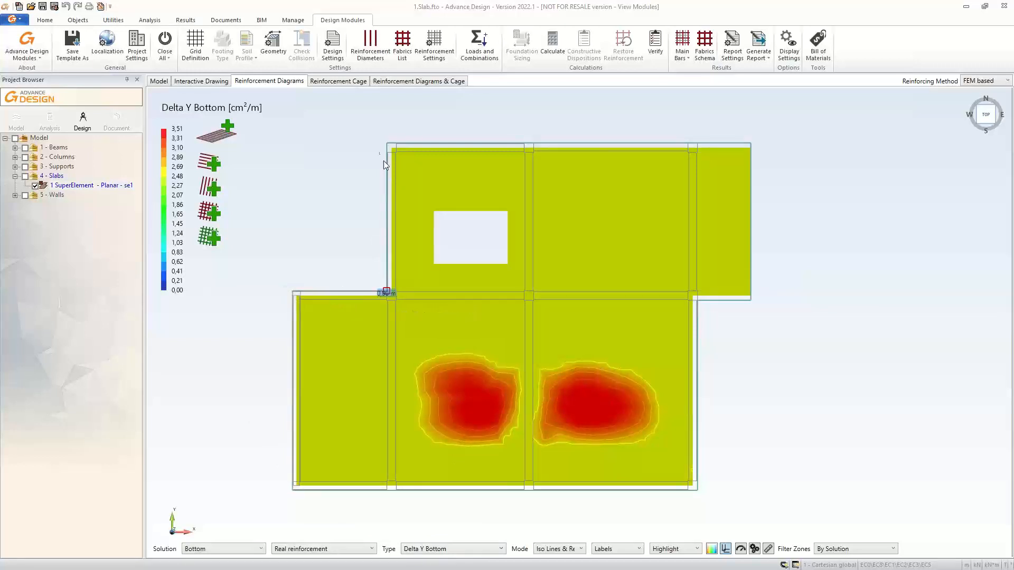
{"action": "left_click", "coordinate": [387, 144]}
{"action": "left_click", "coordinate": [750, 144]}
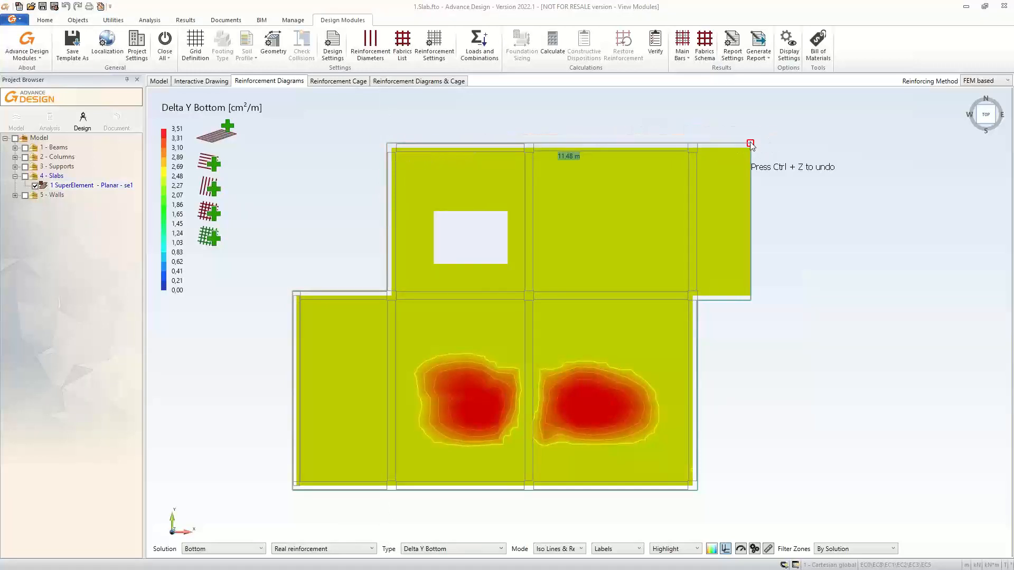
{"action": "left_click", "coordinate": [750, 296]}
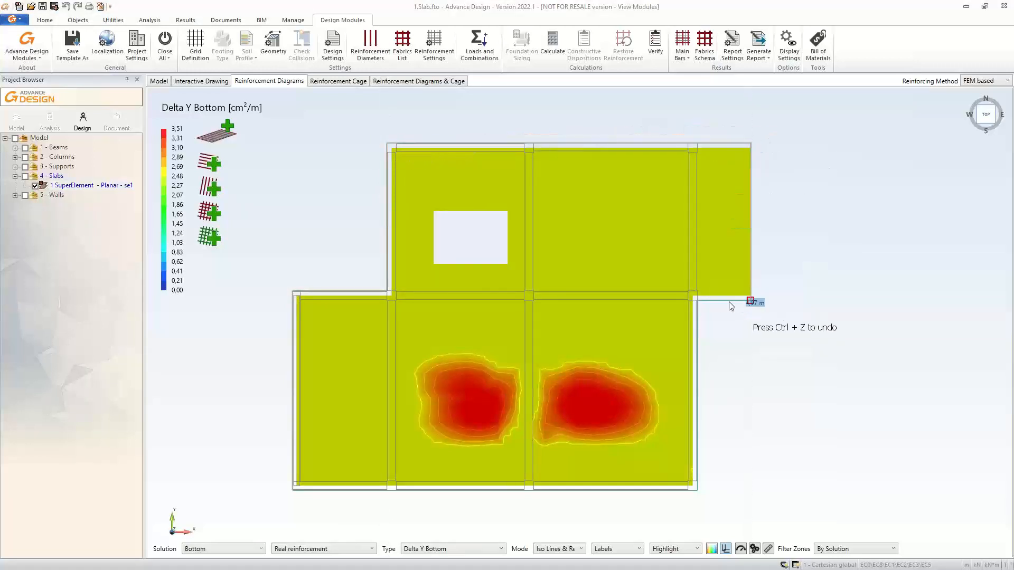
{"action": "left_click", "coordinate": [695, 298]}
{"action": "left_click", "coordinate": [697, 491]}
{"action": "left_click", "coordinate": [292, 492]}
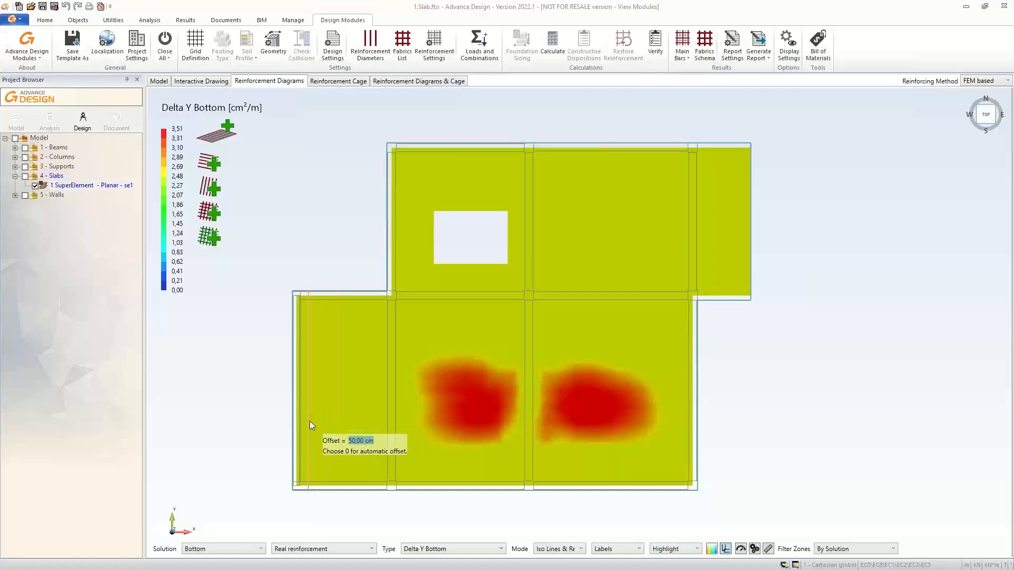
Give the Y-direction zone an offset of 0 for automatic offset and fill it with 12 mm bars at 30 cm spacing.
{"action": "type", "text": "0"}
{"action": "key", "text": "Return"}
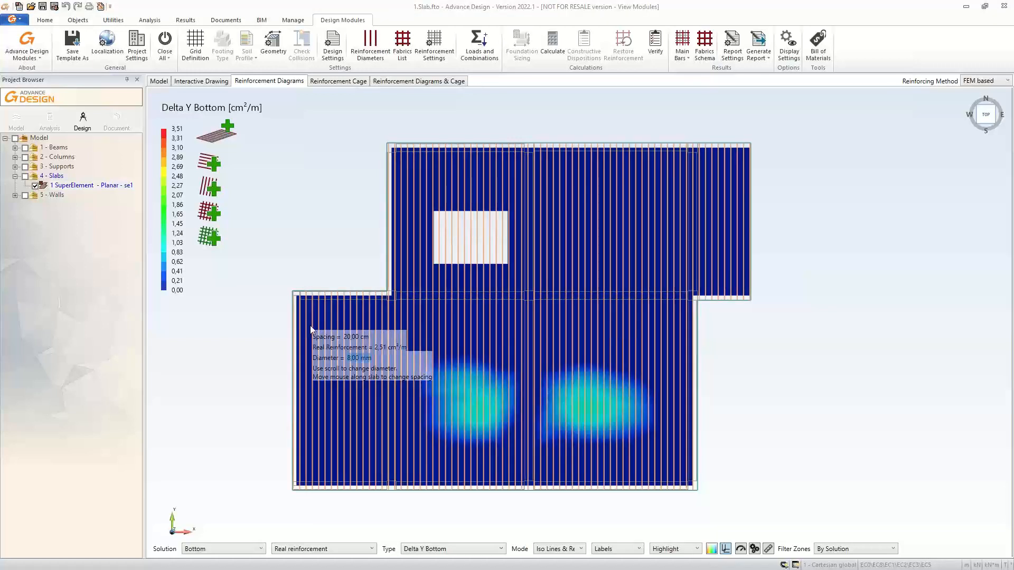
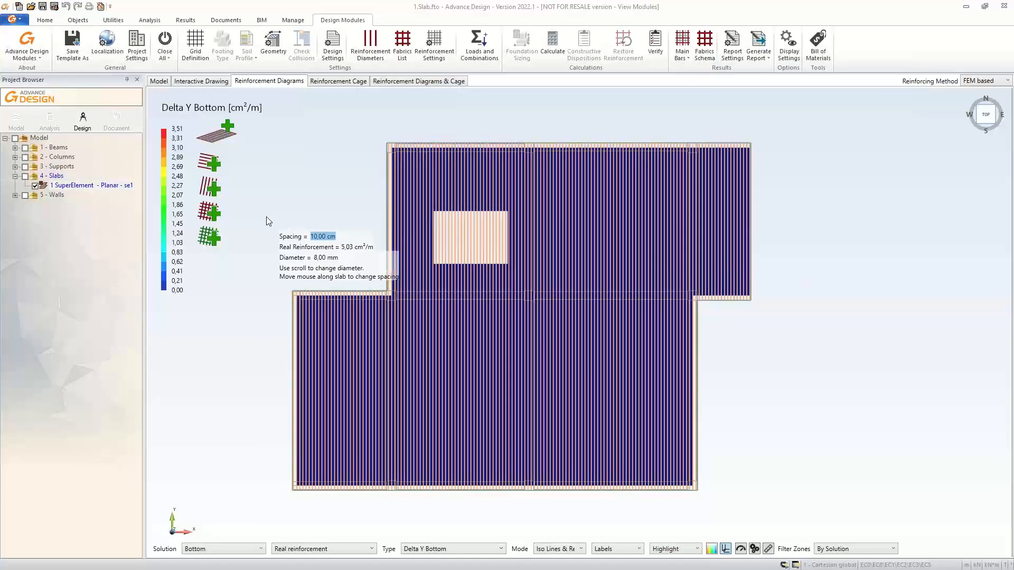
{"action": "scroll", "coordinate": [267, 218], "scroll_direction": "up", "scroll_amount": 2}
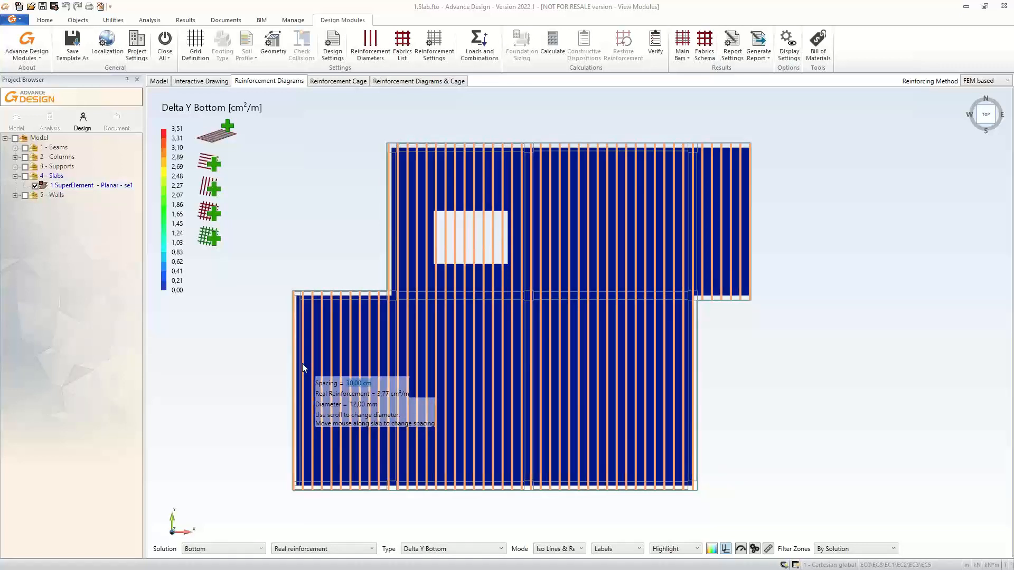
{"action": "left_click", "coordinate": [302, 364]}
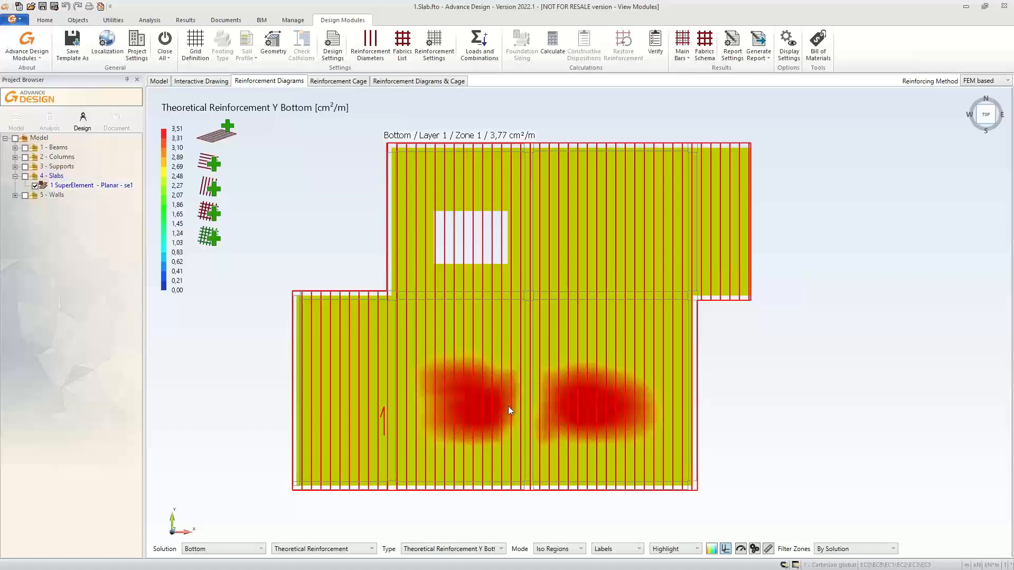
Show the Cell Max on Area labels on the theoretical bottom Y reinforcement diagram.
{"action": "left_click", "coordinate": [620, 550]}
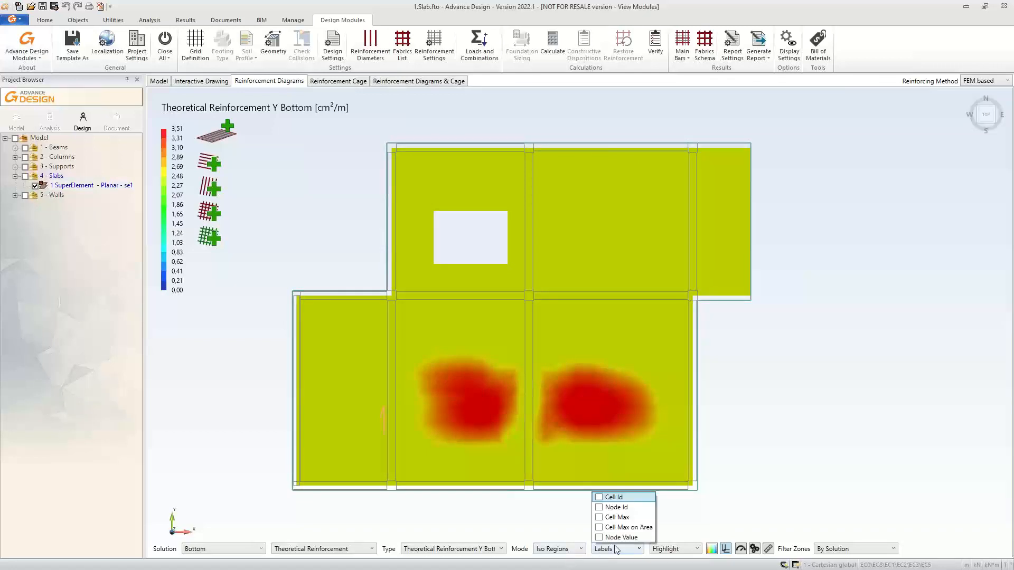
{"action": "left_click", "coordinate": [600, 528]}
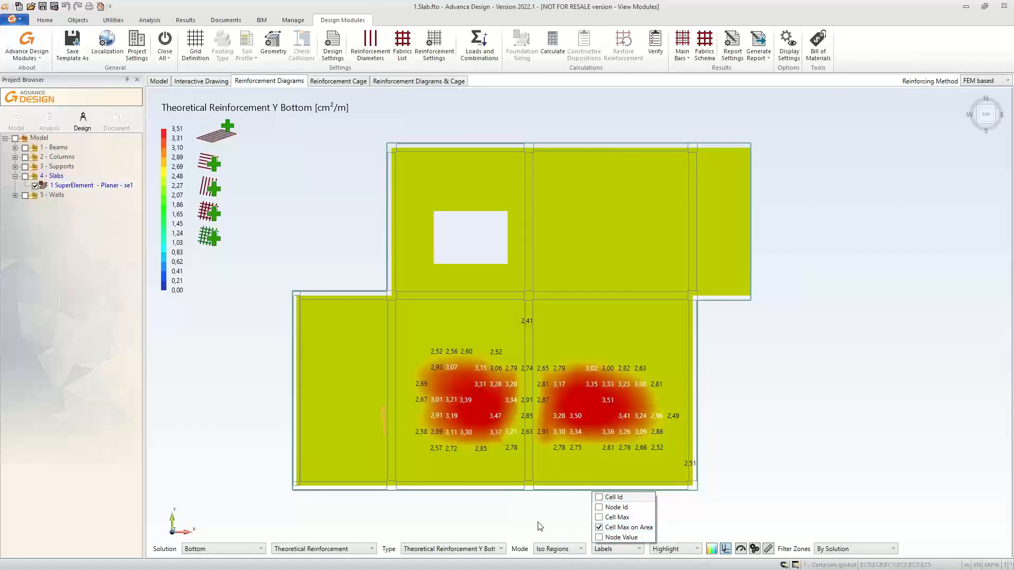
{"action": "left_click", "coordinate": [819, 478]}
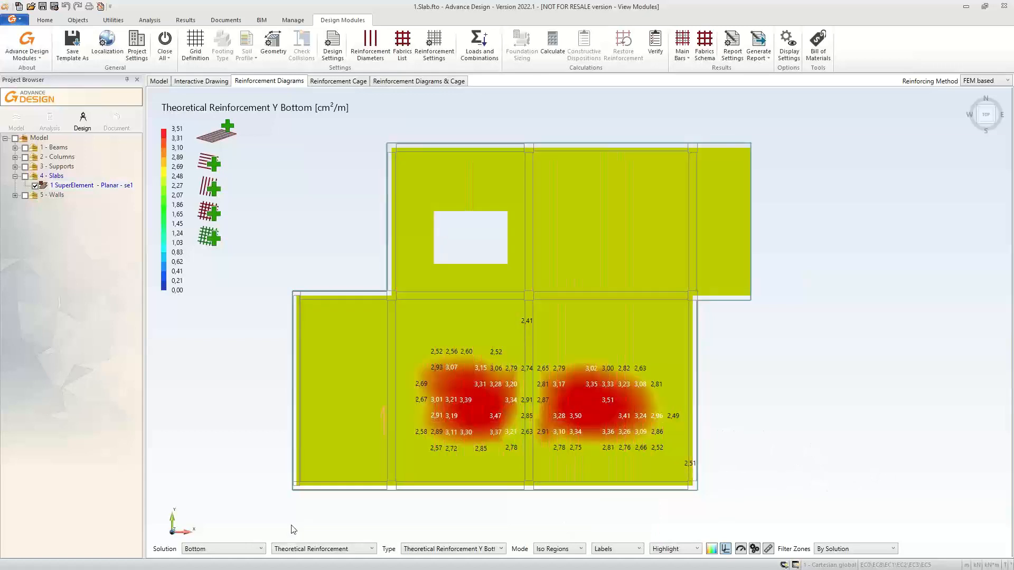
Switch the diagram from theoretical to real reinforcement and display Real Reinforcement Y Bottom.
{"action": "left_click", "coordinate": [448, 549]}
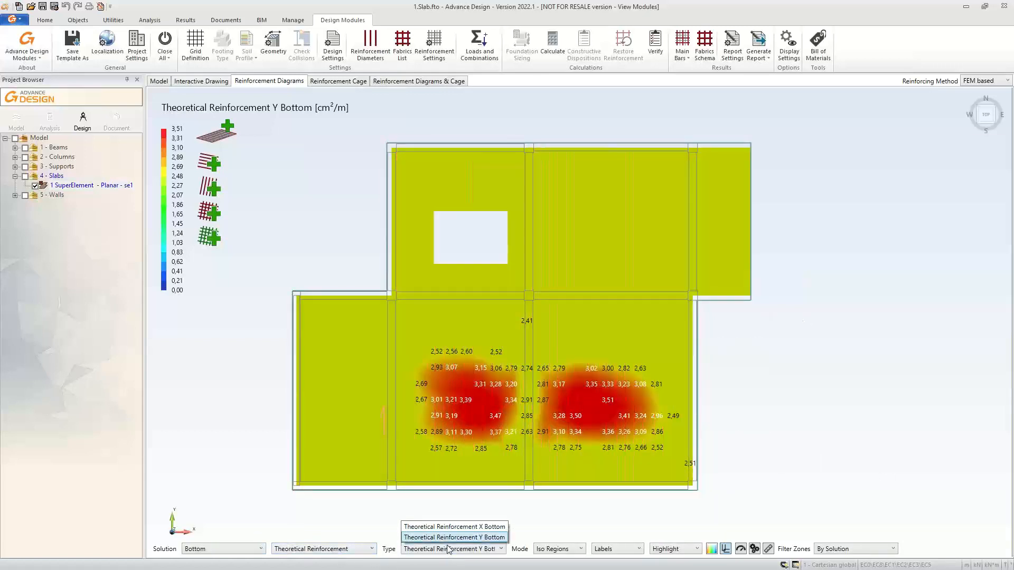
{"action": "left_click", "coordinate": [322, 552]}
{"action": "left_click", "coordinate": [322, 552]}
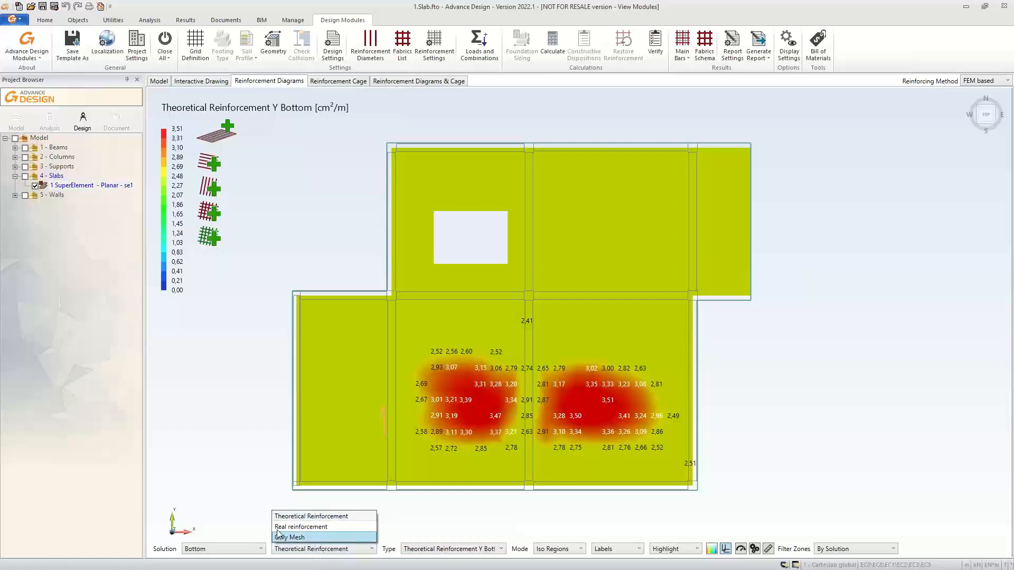
{"action": "left_click", "coordinate": [306, 528]}
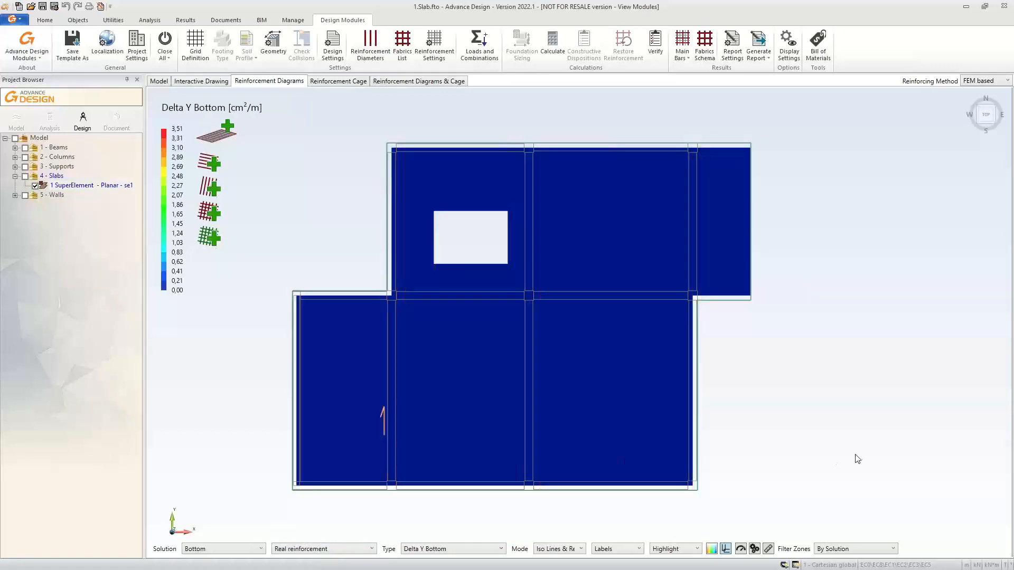
{"action": "left_click", "coordinate": [447, 550]}
{"action": "left_click", "coordinate": [449, 507]}
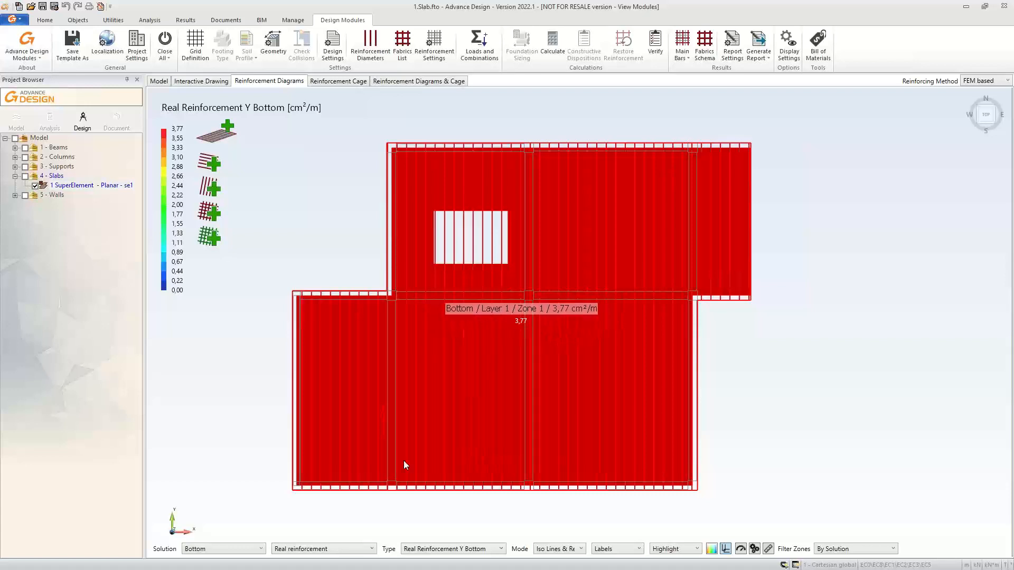
Compare the Delta X Bottom and Delta Y Bottom diagrams, finishing with Delta X Bottom displayed.
{"action": "left_click", "coordinate": [454, 549]}
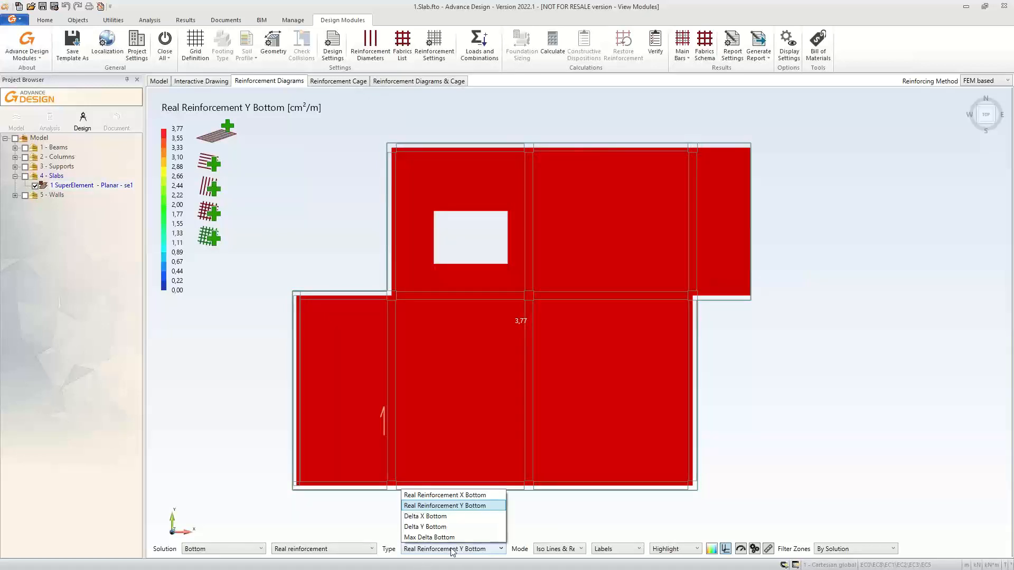
{"action": "left_click", "coordinate": [437, 516]}
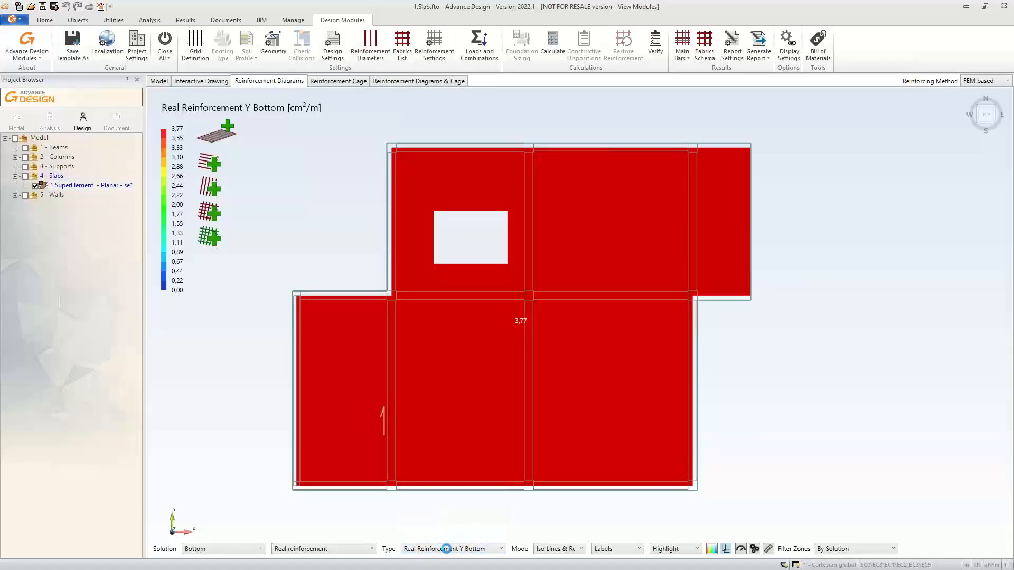
{"action": "left_click", "coordinate": [439, 549]}
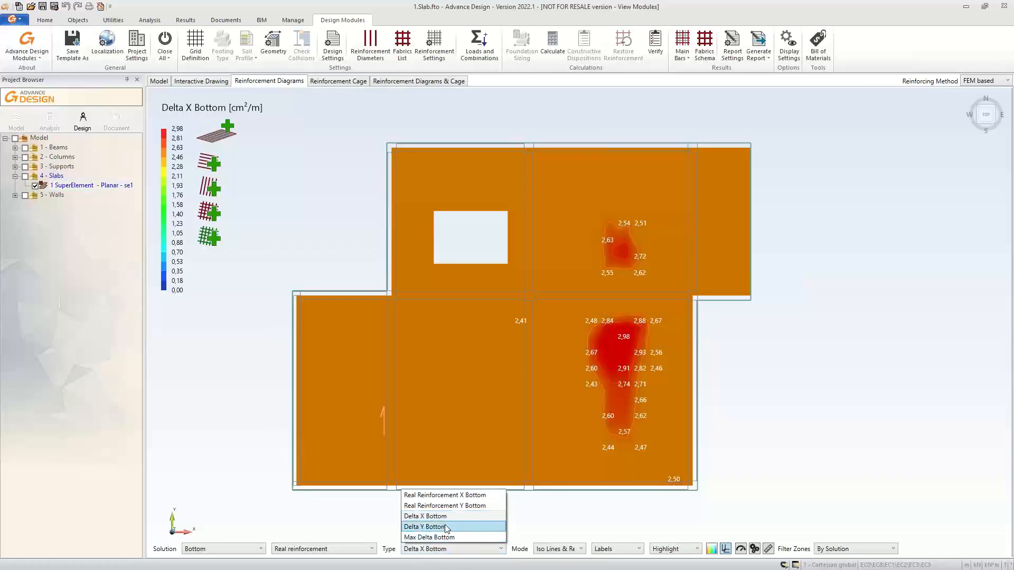
{"action": "left_click", "coordinate": [445, 529]}
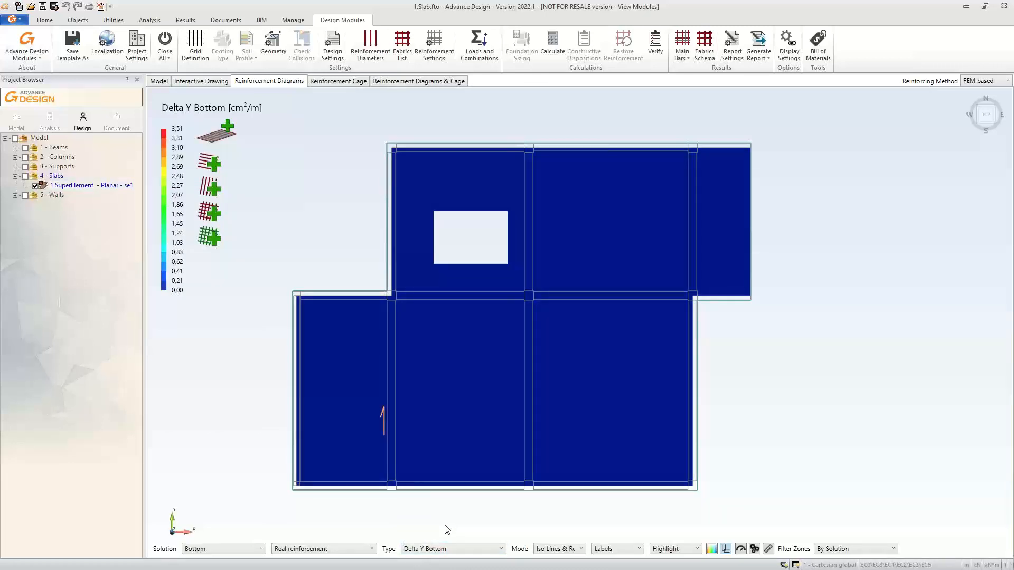
{"action": "left_click", "coordinate": [440, 549]}
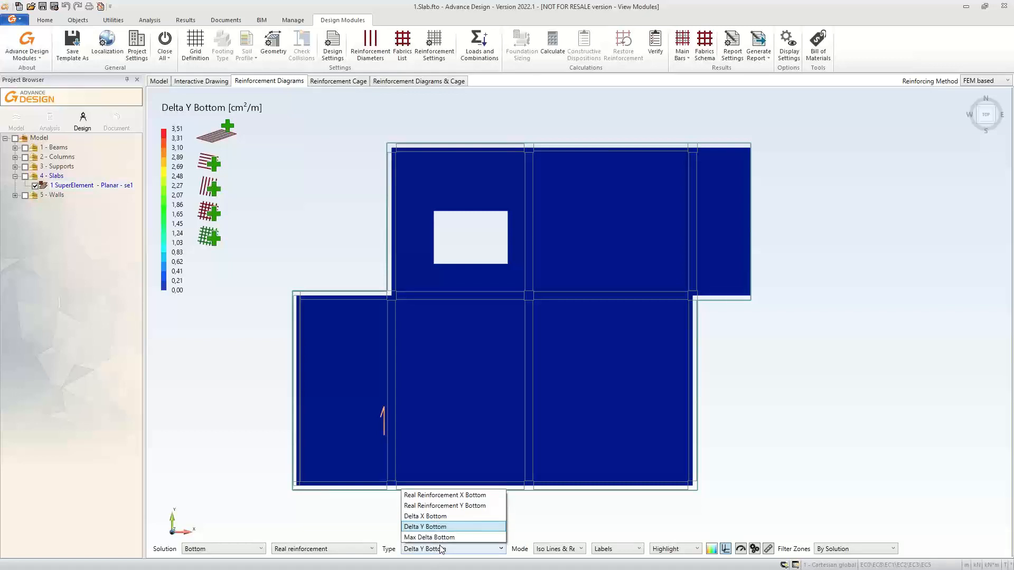
{"action": "left_click", "coordinate": [453, 530]}
{"action": "left_click", "coordinate": [438, 549]}
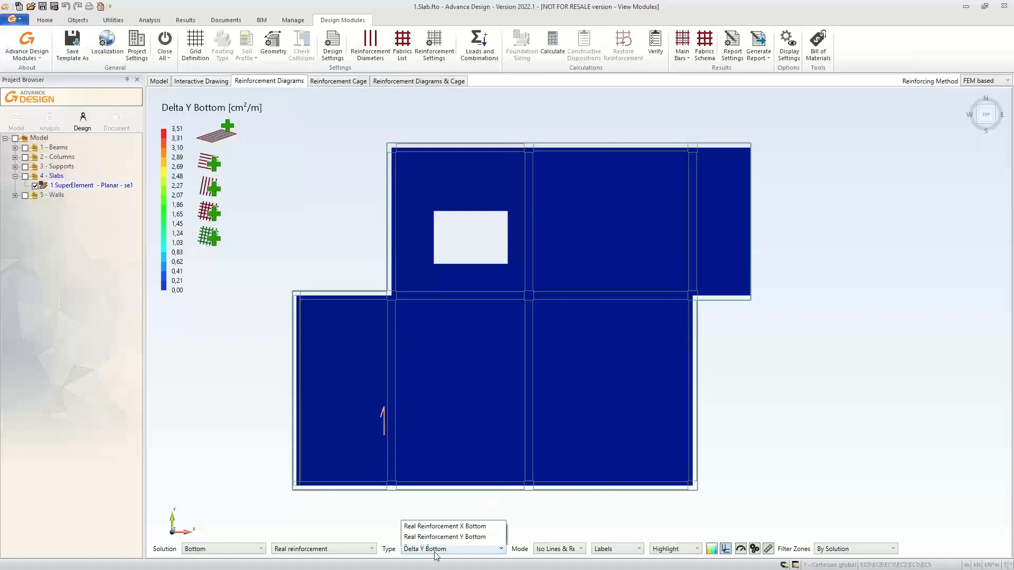
{"action": "left_click", "coordinate": [445, 527]}
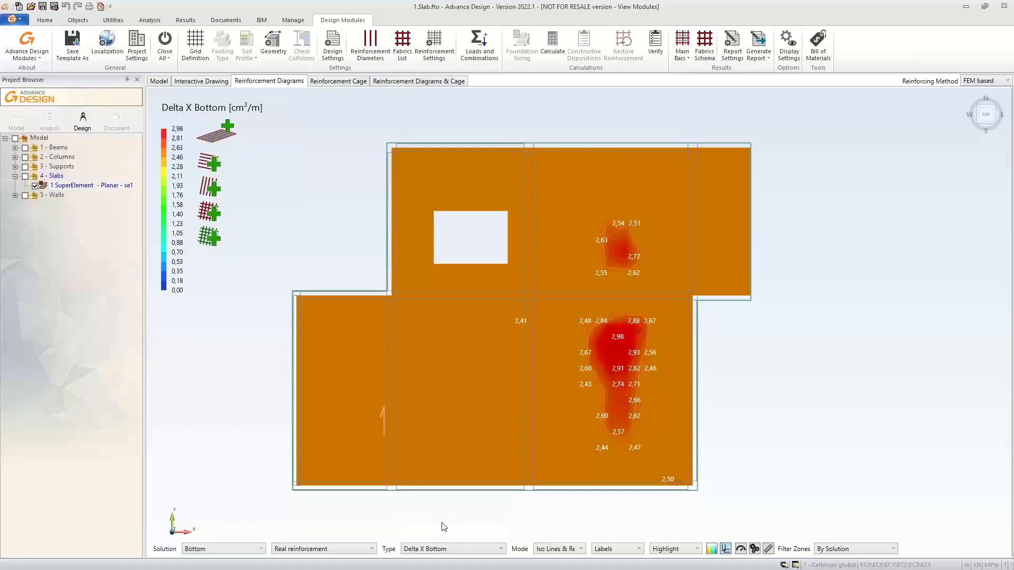
Outline a rectangular bottom X-direction bar zone about 12.8 m long over the slab's lower three bays.
{"action": "scroll", "coordinate": [789, 468], "scroll_direction": "up", "scroll_amount": 1}
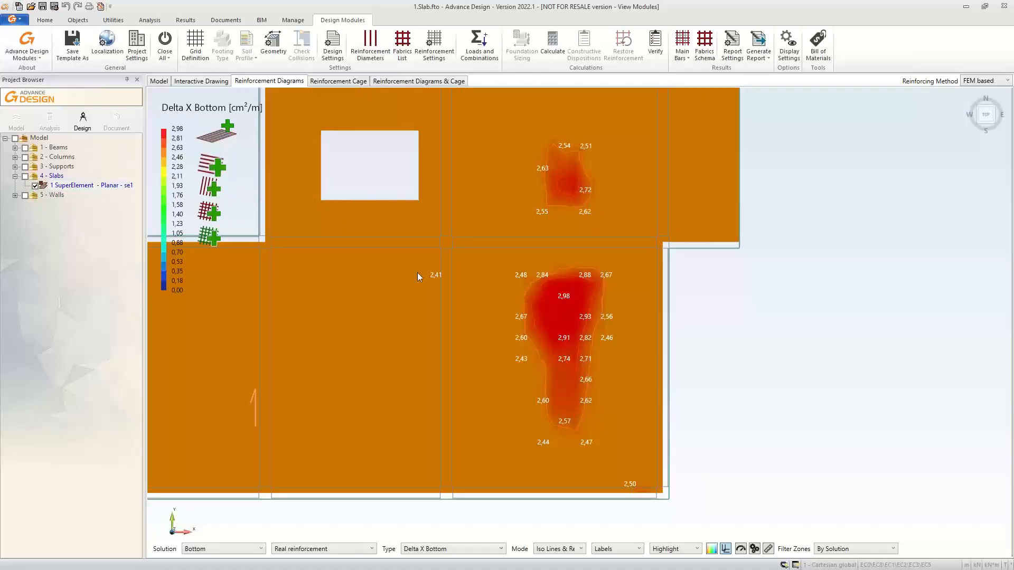
{"action": "middle_click_drag", "start_coordinate": [760, 354], "coordinate": [845, 362]}
{"action": "scroll", "coordinate": [837, 353], "scroll_direction": "down", "scroll_amount": 2}
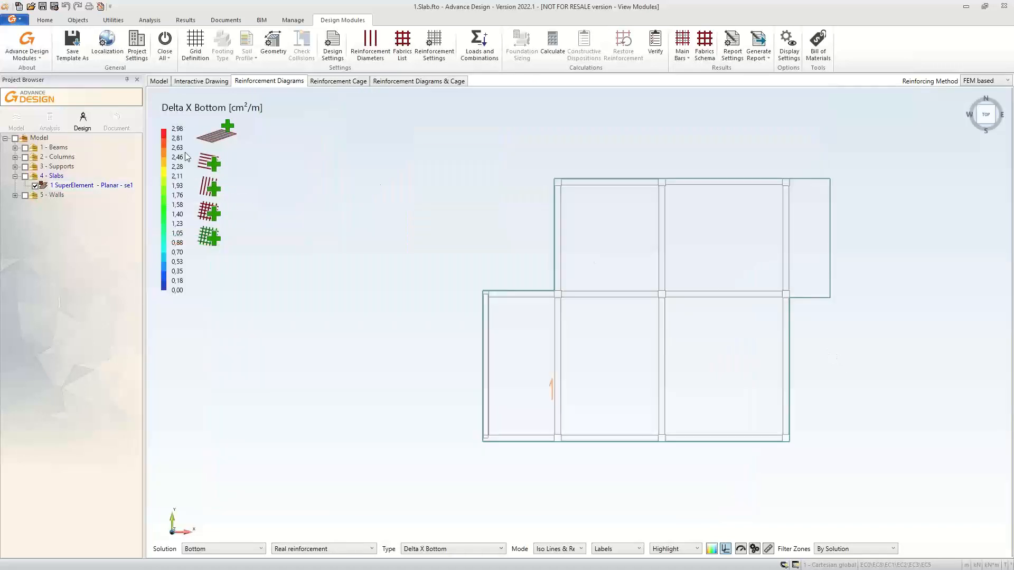
{"action": "left_click", "coordinate": [210, 163]}
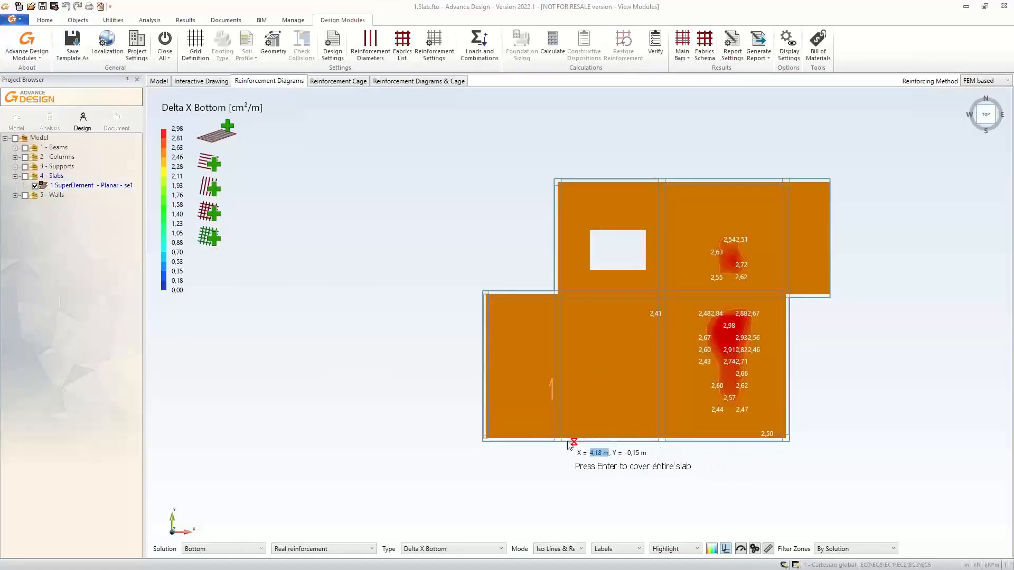
{"action": "left_click", "coordinate": [484, 440]}
{"action": "left_click", "coordinate": [482, 292]}
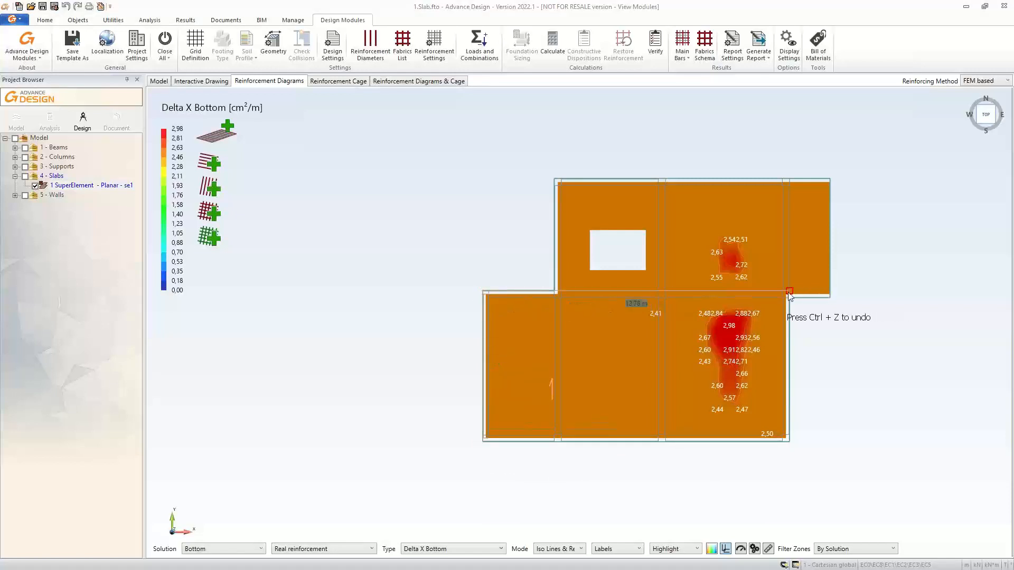
{"action": "scroll", "coordinate": [814, 315], "scroll_direction": "up", "scroll_amount": 3}
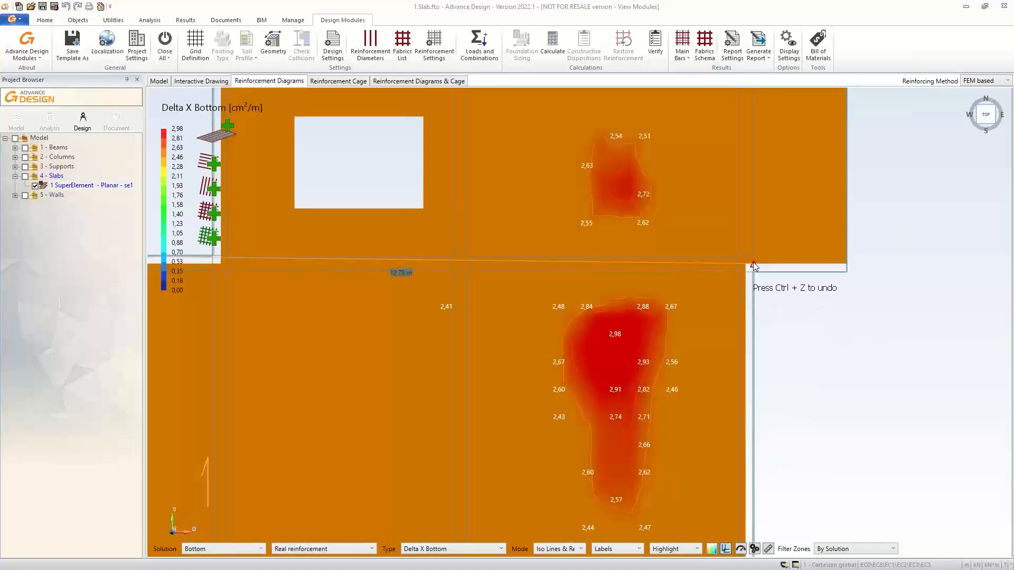
{"action": "left_click", "coordinate": [753, 264]}
{"action": "scroll", "coordinate": [765, 415], "scroll_direction": "down", "scroll_amount": 3}
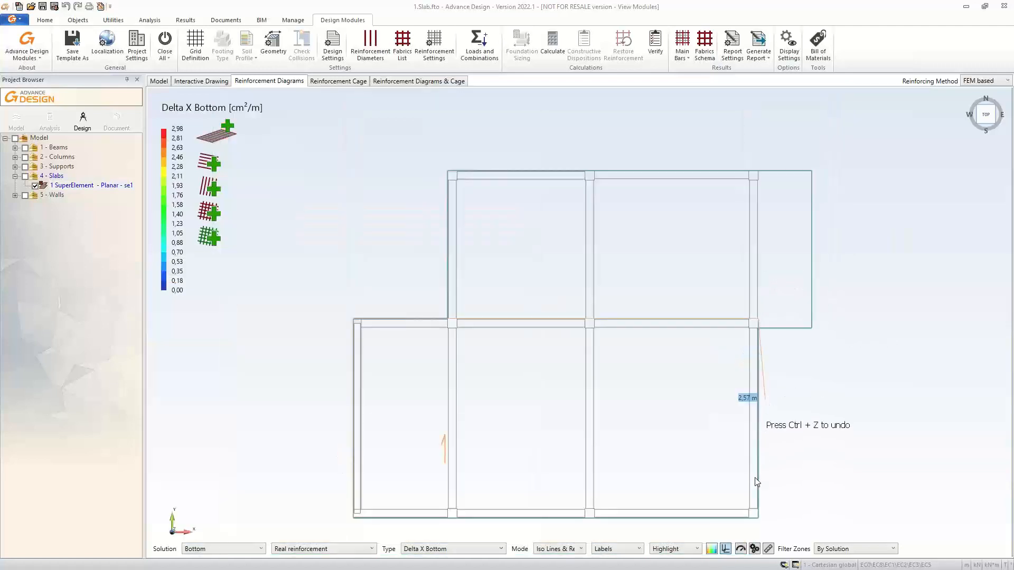
{"action": "left_click", "coordinate": [754, 514]}
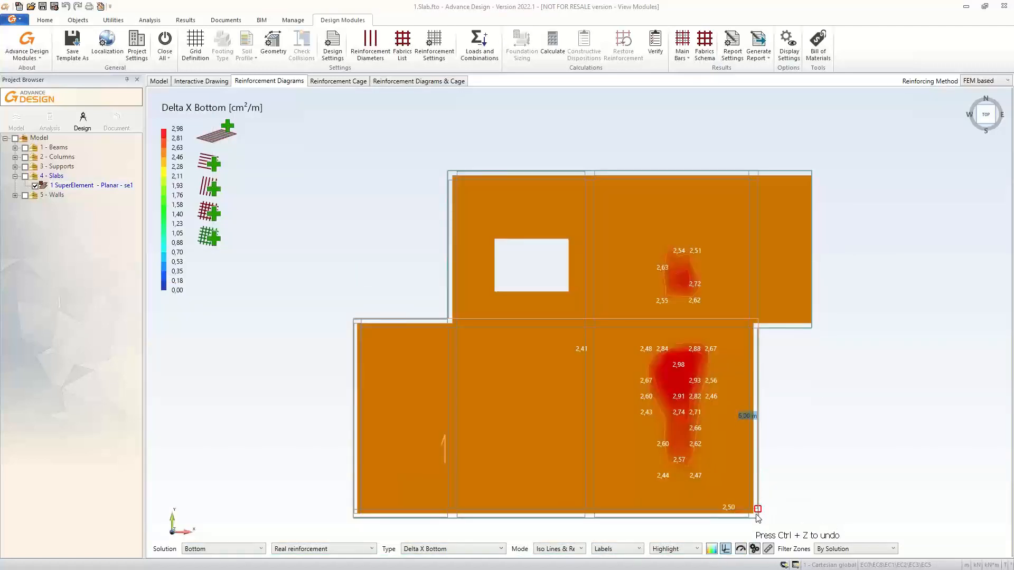
{"action": "left_click", "coordinate": [354, 521]}
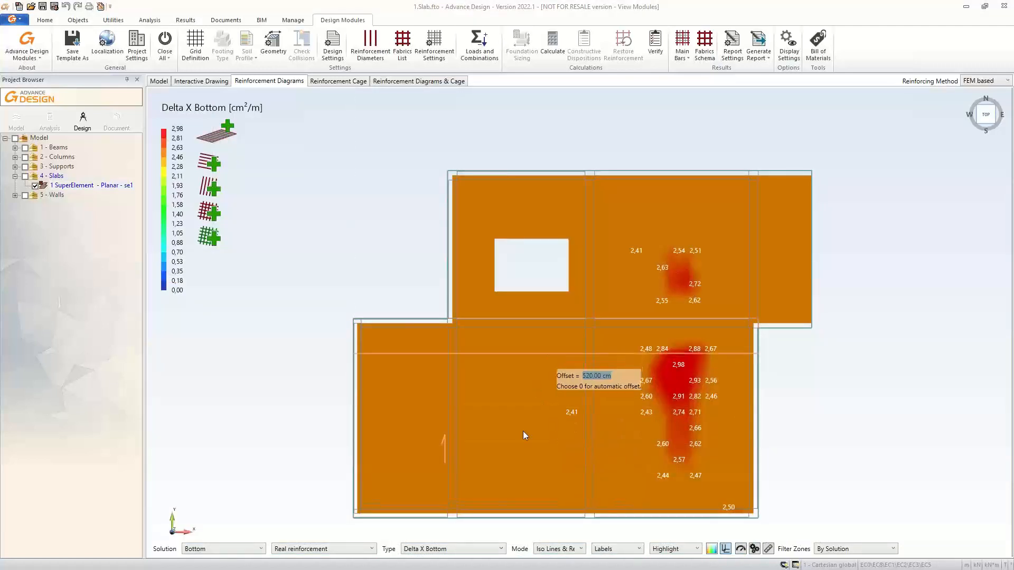
Set the bar offset near the zone's lower edge and fill it with 8 mm X-direction bars providing 1.68 cm²/m.
{"action": "left_click", "coordinate": [513, 508]}
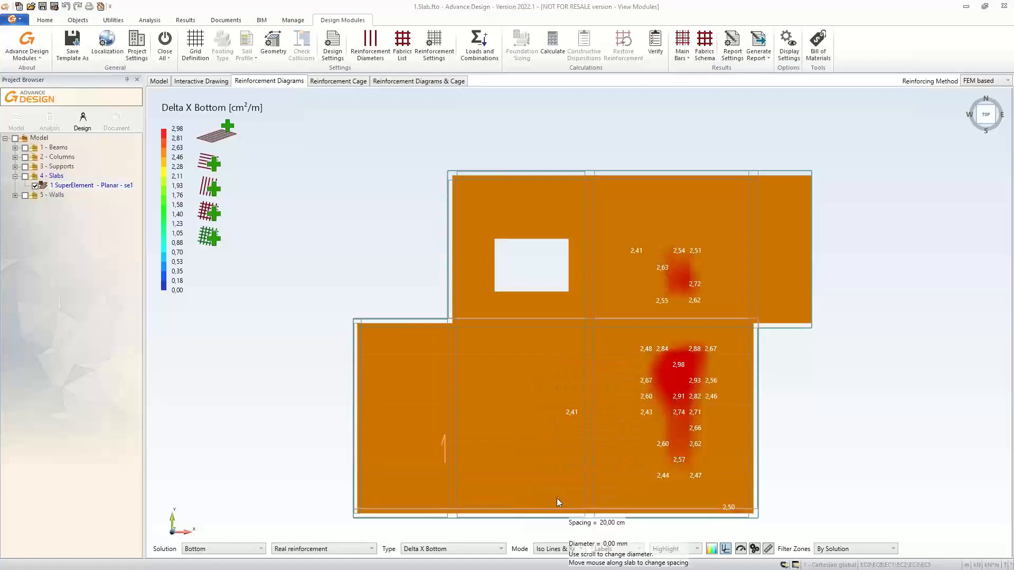
{"action": "scroll", "coordinate": [557, 491], "scroll_direction": "up", "scroll_amount": 2}
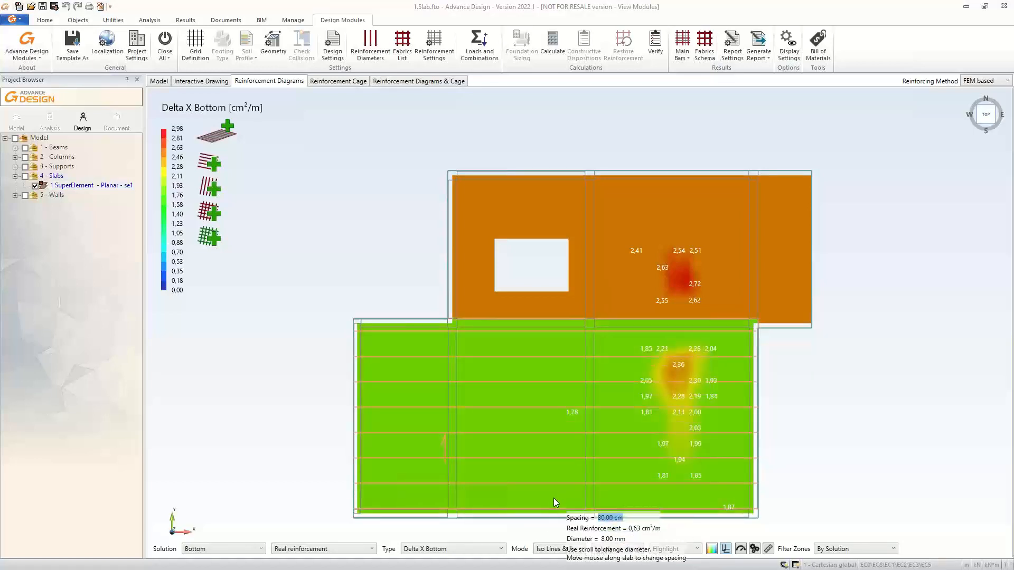
{"action": "left_click", "coordinate": [578, 492]}
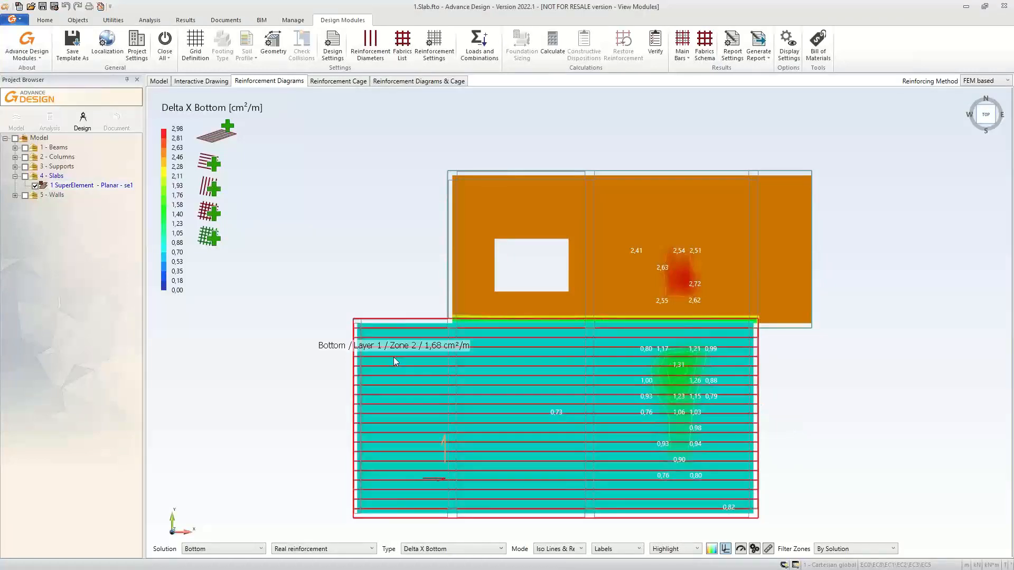
Examine the Delta X Bottom diagram over the lower bays for areas where the X-direction bars leave reinforcement missing.
{"action": "middle_click_drag", "start_coordinate": [822, 417], "coordinate": [731, 346]}
{"action": "scroll", "coordinate": [732, 345], "scroll_direction": "up", "scroll_amount": 2}
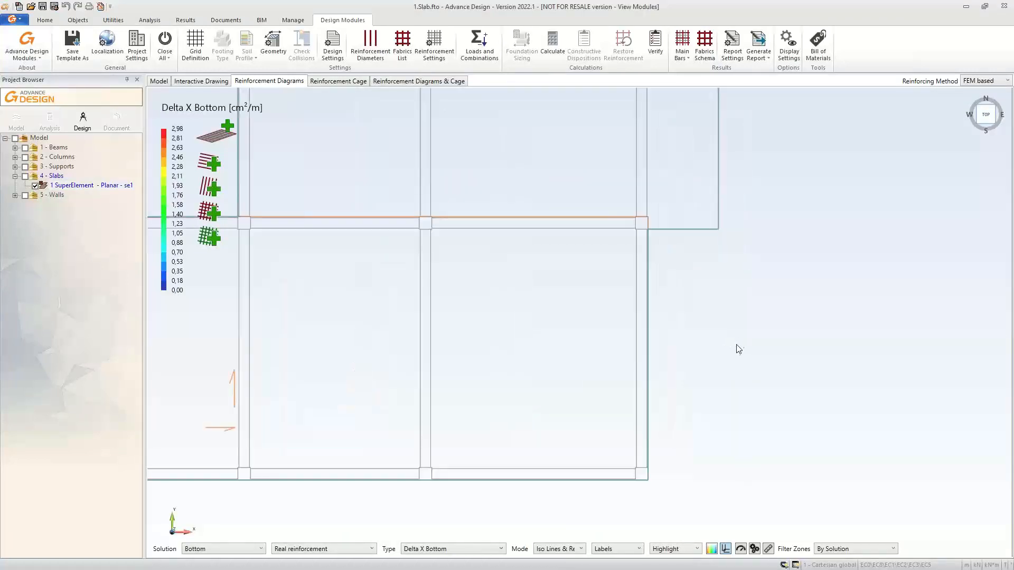
{"action": "middle_click_drag", "start_coordinate": [778, 375], "coordinate": [795, 375]}
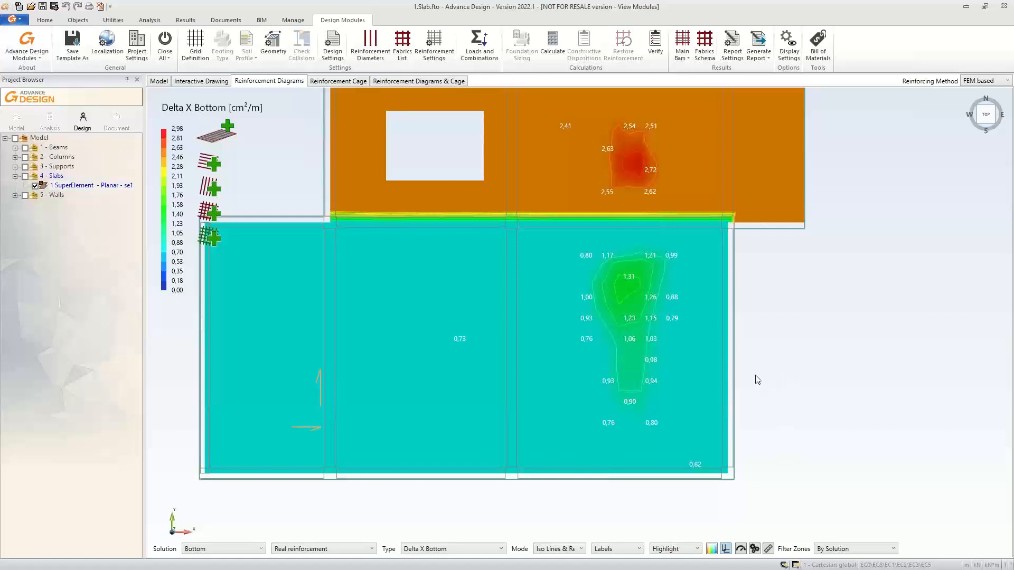
{"action": "middle_click_drag", "start_coordinate": [750, 360], "coordinate": [773, 396]}
{"action": "scroll", "coordinate": [774, 395], "scroll_direction": "down", "scroll_amount": 2}
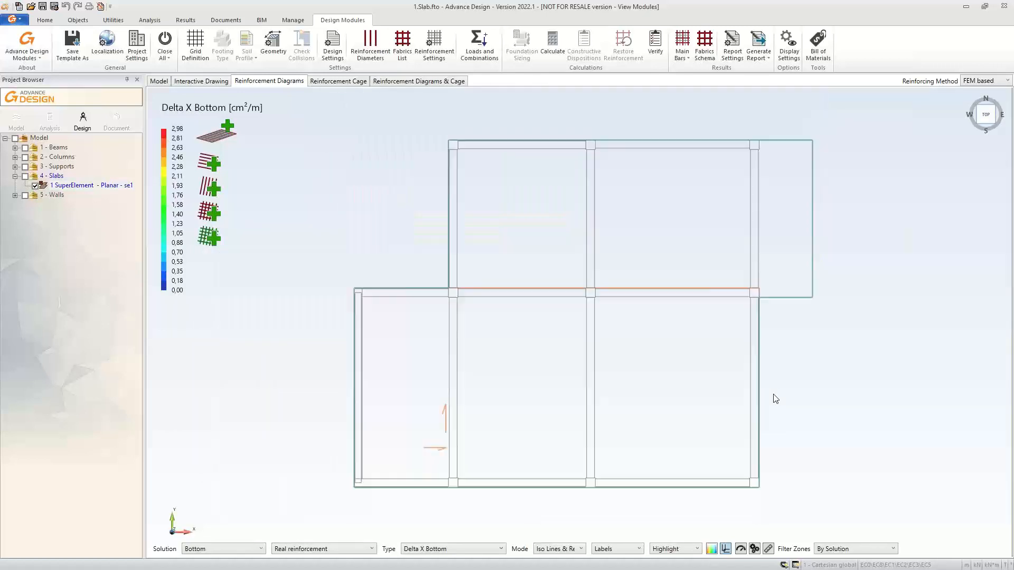
{"action": "left_click", "coordinate": [436, 550]}
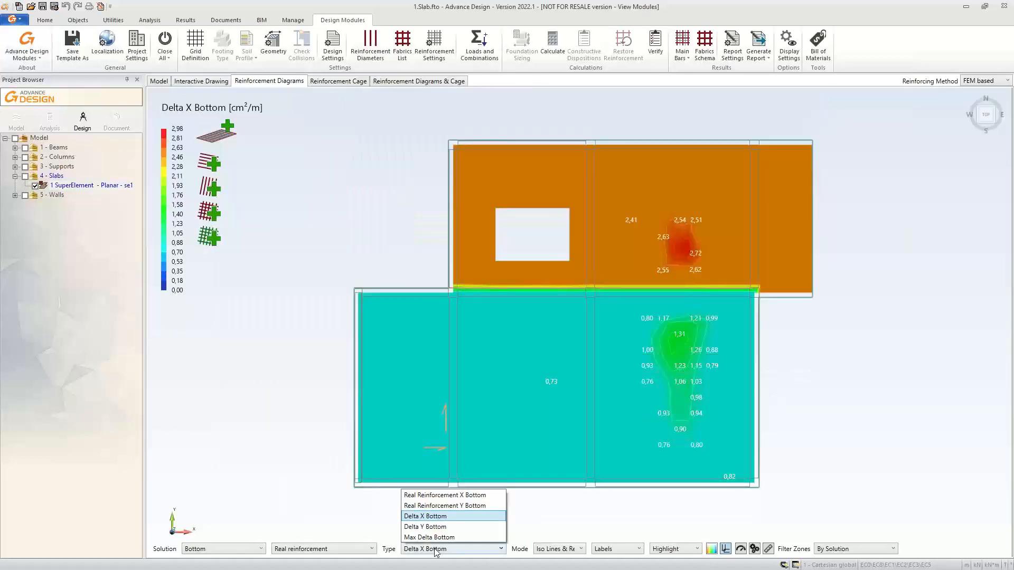
{"action": "left_click", "coordinate": [441, 519]}
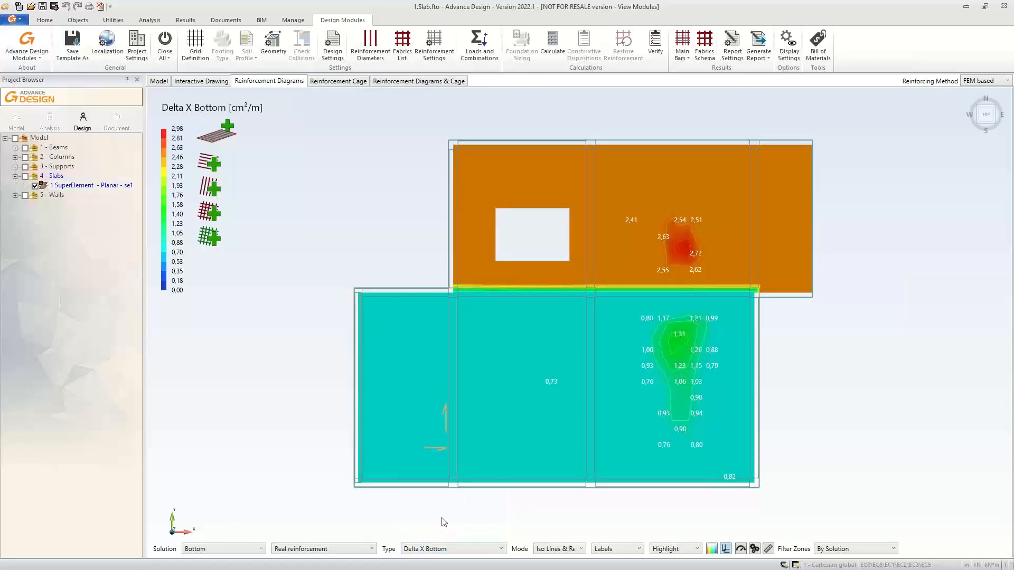
{"action": "left_click", "coordinate": [460, 552]}
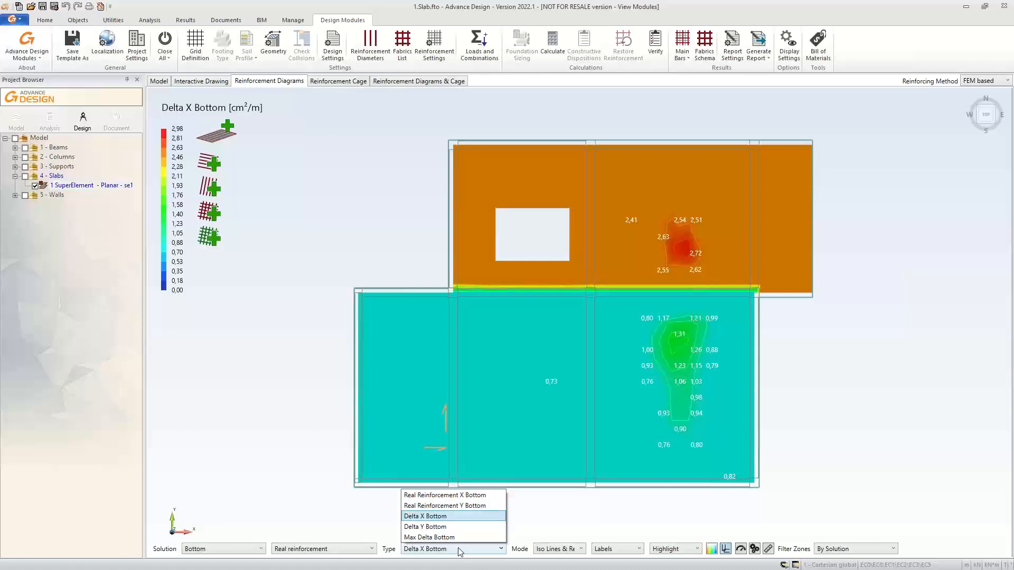
{"action": "left_click", "coordinate": [818, 465]}
{"action": "middle_click_drag", "start_coordinate": [862, 445], "coordinate": [758, 445]}
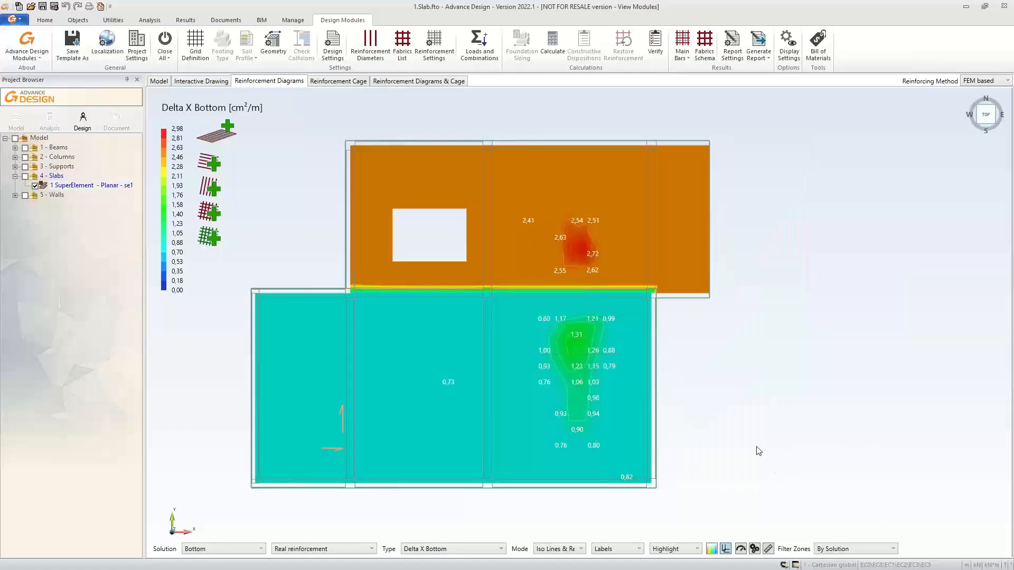
{"action": "scroll", "coordinate": [759, 451], "scroll_direction": "up", "scroll_amount": 3}
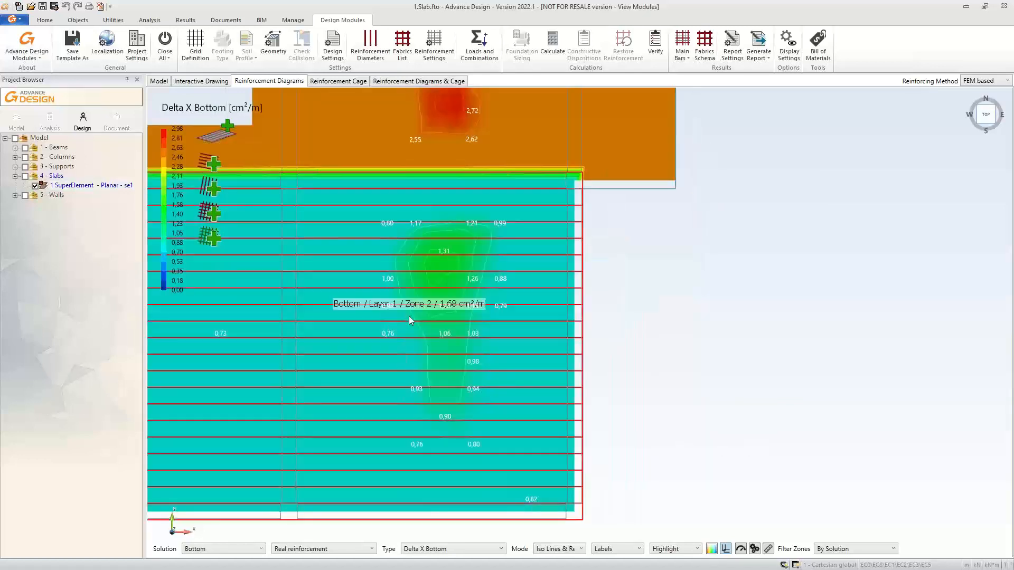
{"action": "mouse_move", "coordinate": [400, 211]}
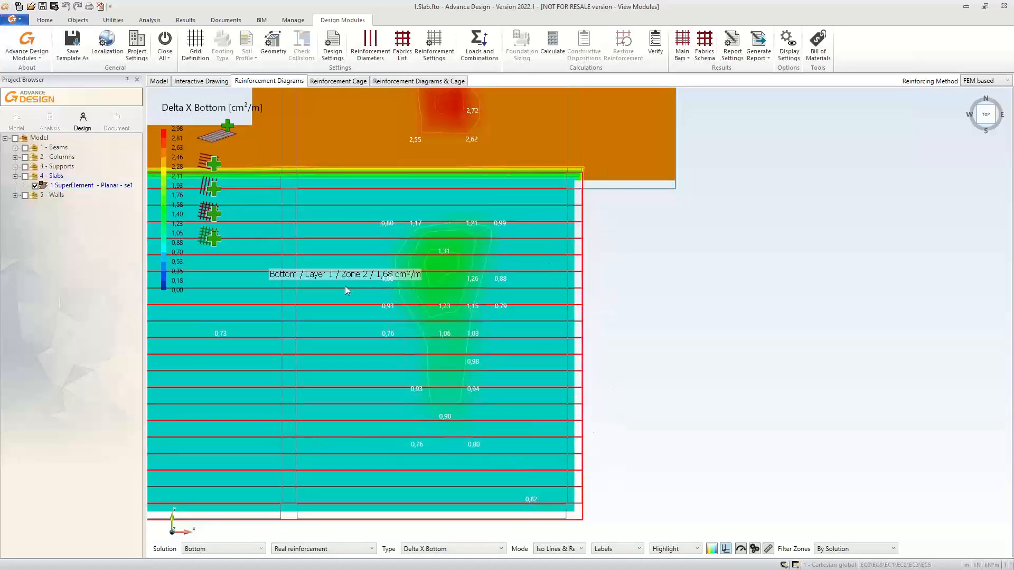
{"action": "middle_click_drag", "start_coordinate": [634, 309], "coordinate": [883, 305]}
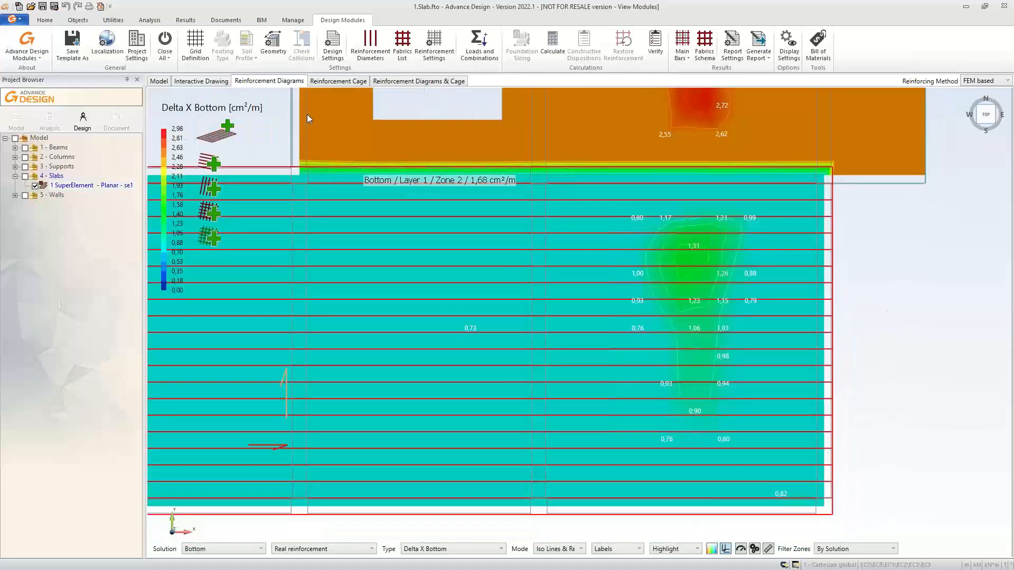
{"action": "left_click", "coordinate": [229, 140]}
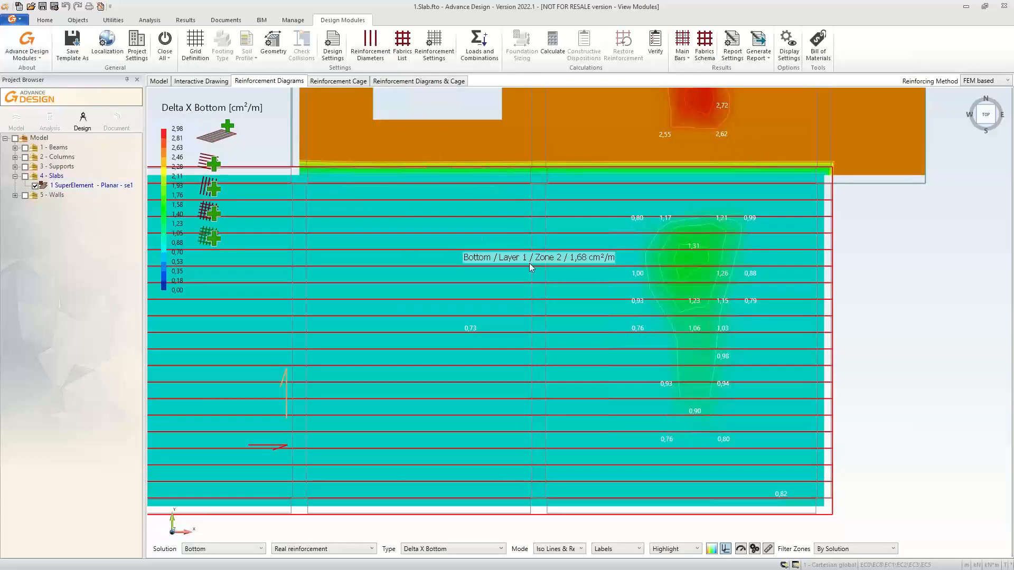
Check the bottom bars in the reinforcement cage and the 3D model, rendering the bars at the slab's front corner as solids.
{"action": "left_click", "coordinate": [362, 81]}
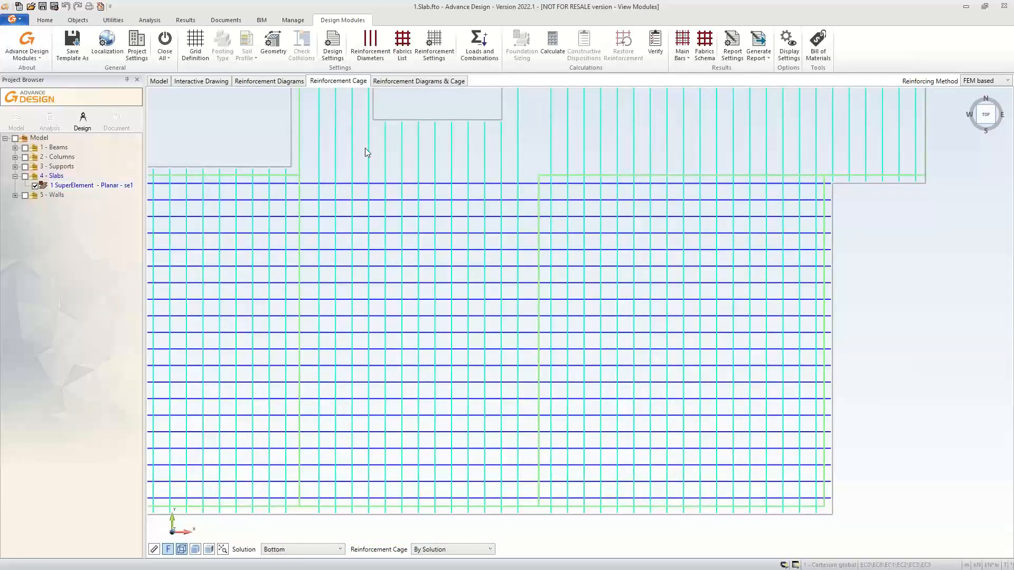
{"action": "left_click", "coordinate": [157, 81]}
{"action": "double_click", "coordinate": [681, 470]}
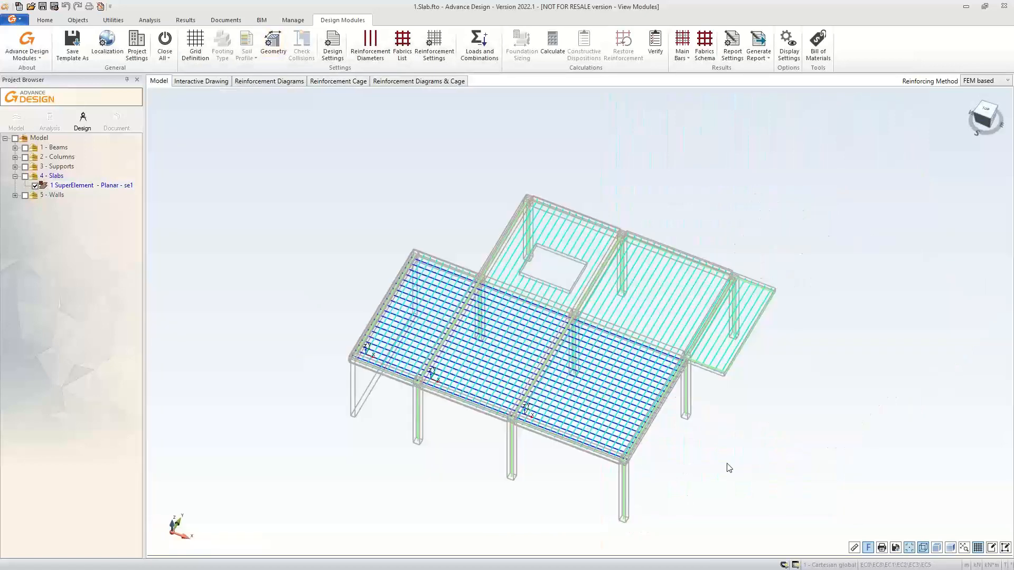
{"action": "scroll", "coordinate": [667, 474], "scroll_direction": "up", "scroll_amount": 10}
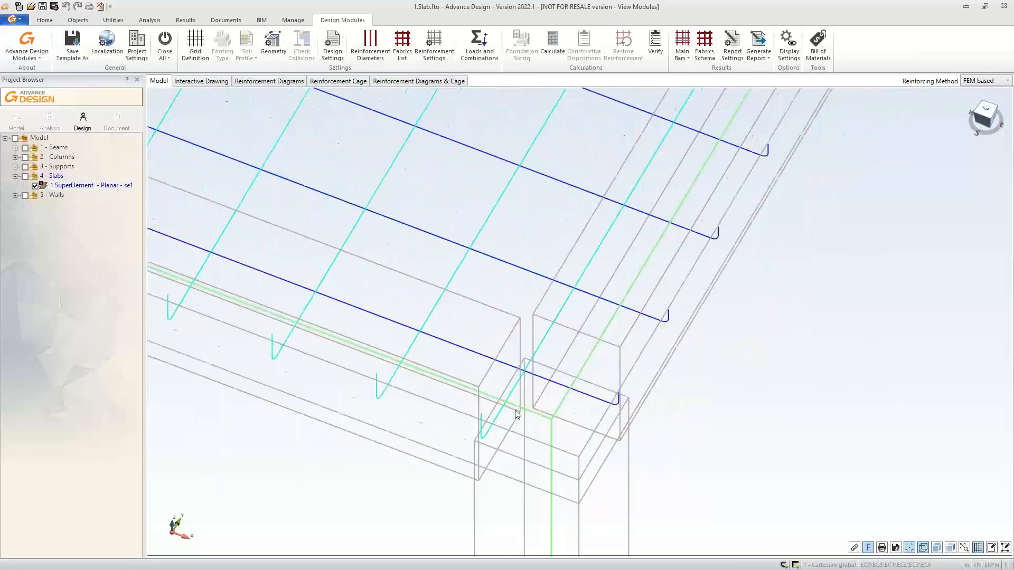
{"action": "scroll", "coordinate": [517, 413], "scroll_direction": "down", "scroll_amount": 3}
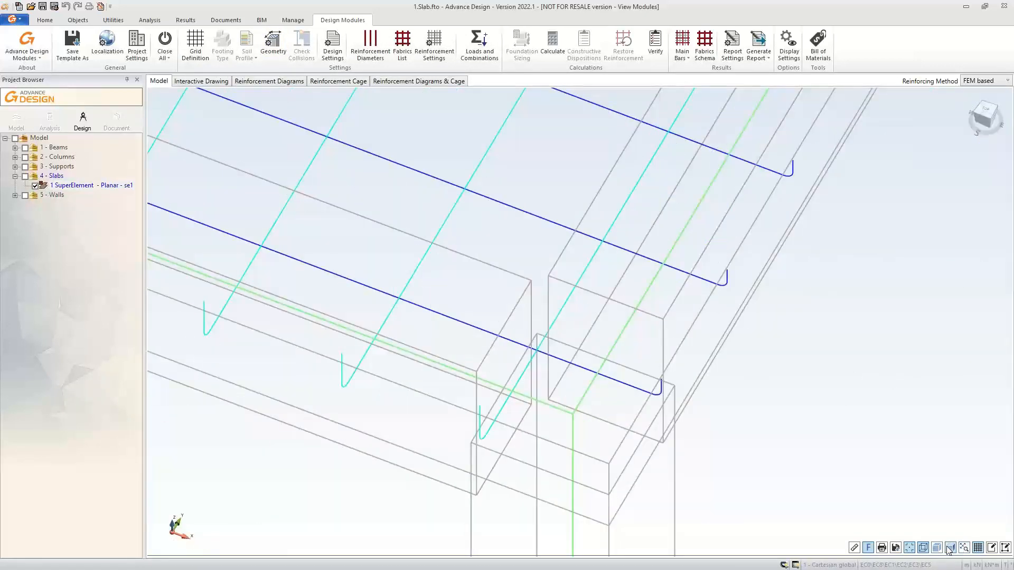
{"action": "left_click", "coordinate": [950, 548]}
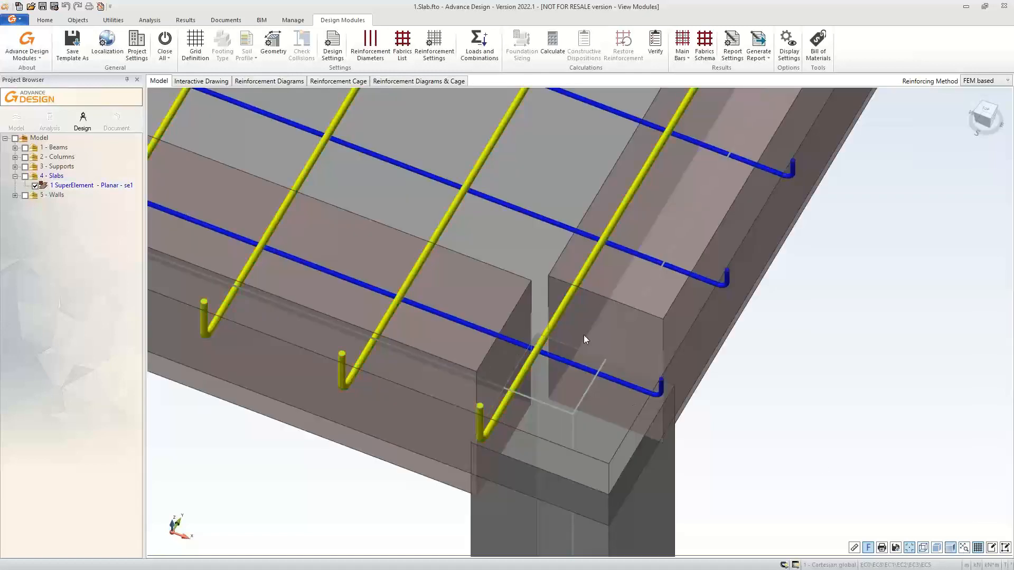
Inspect how the X and Y bottom bars are stacked in the slab from the front, and return to a 3D view.
{"action": "left_click", "coordinate": [986, 123]}
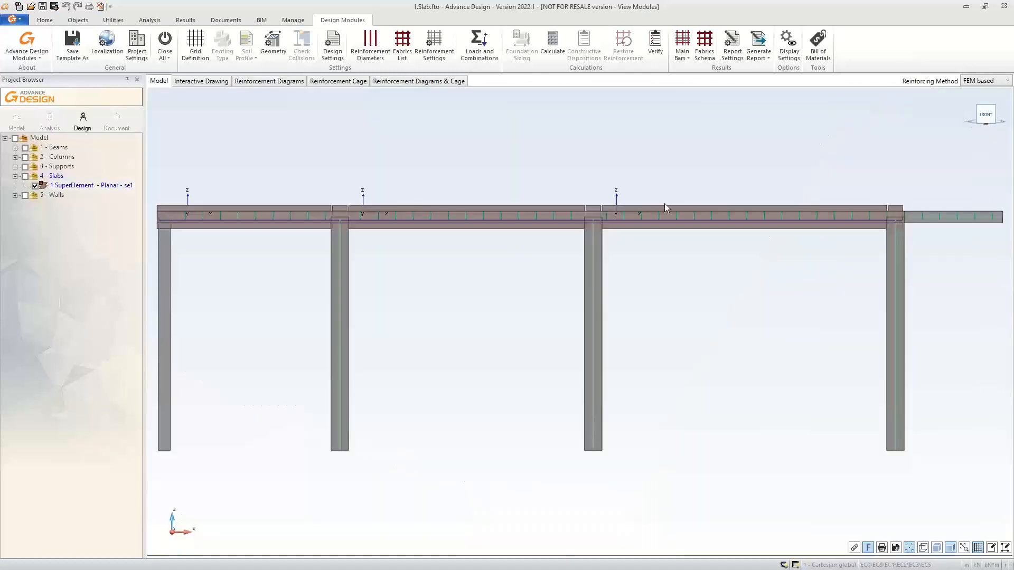
{"action": "scroll", "coordinate": [672, 207], "scroll_direction": "up", "scroll_amount": 6}
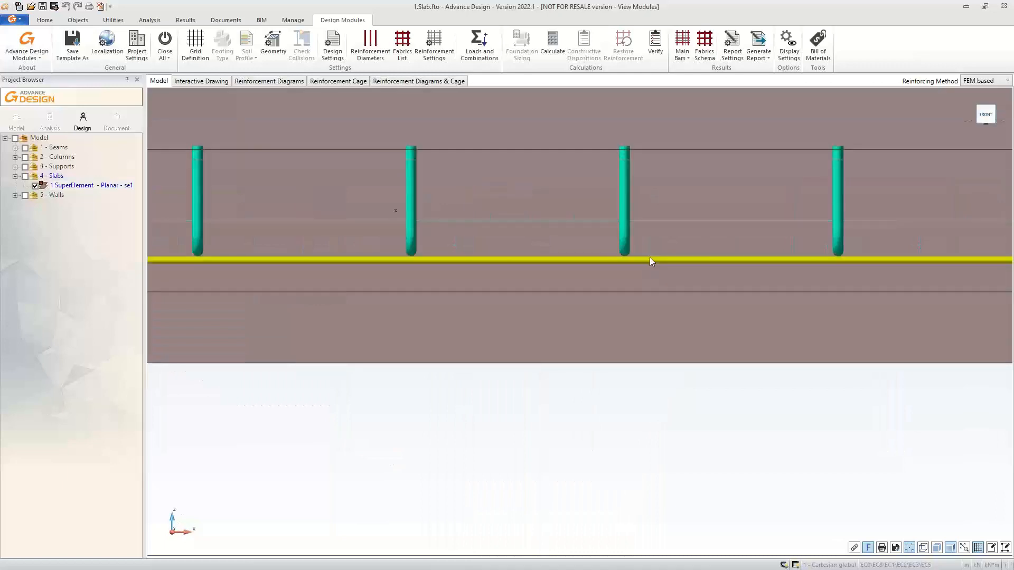
{"action": "left_click", "coordinate": [991, 115]}
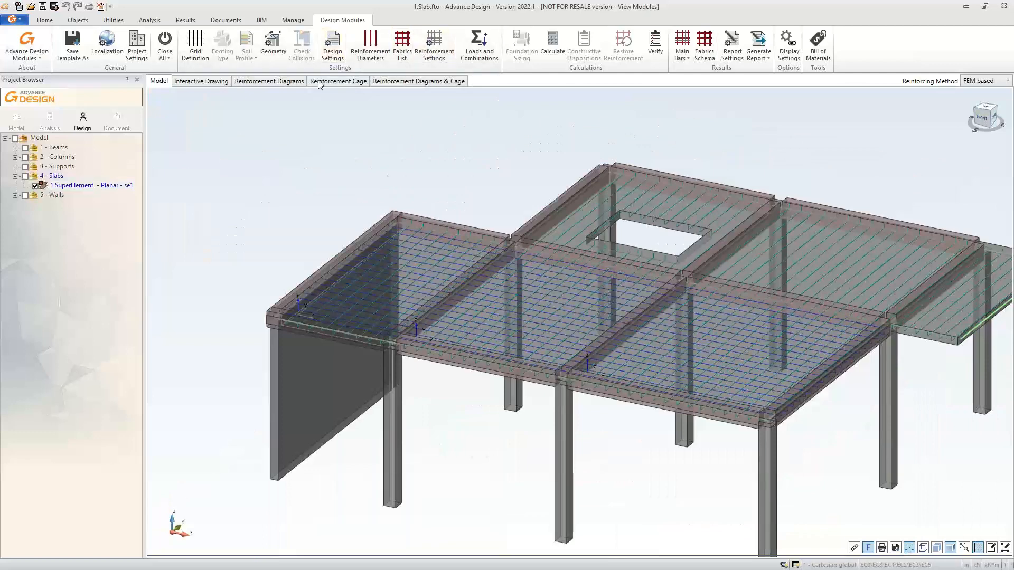
Return to the reinforcement diagrams and add a second layer to the bottom reinforcement.
{"action": "left_click", "coordinate": [290, 82]}
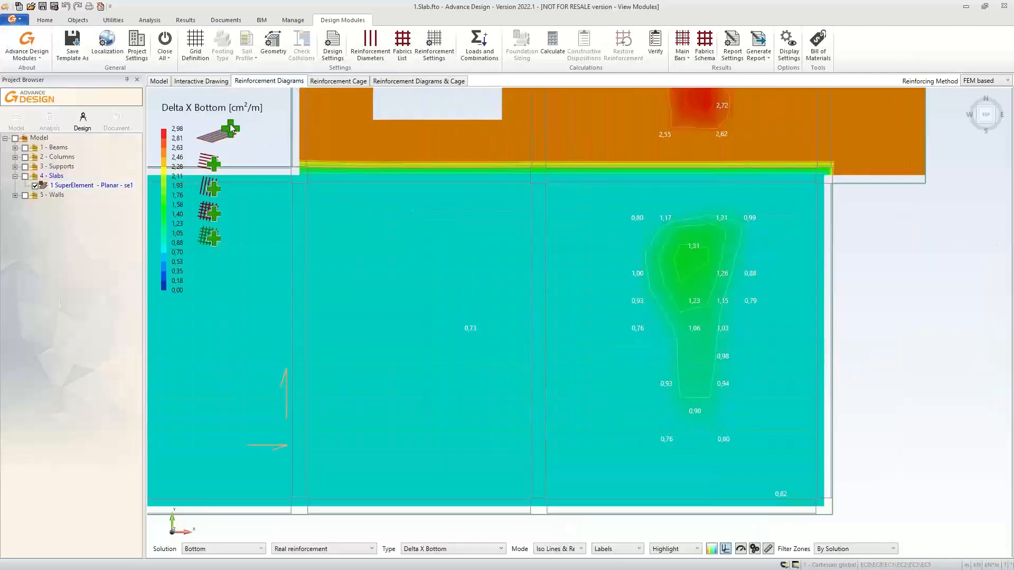
{"action": "mouse_move", "coordinate": [233, 133]}
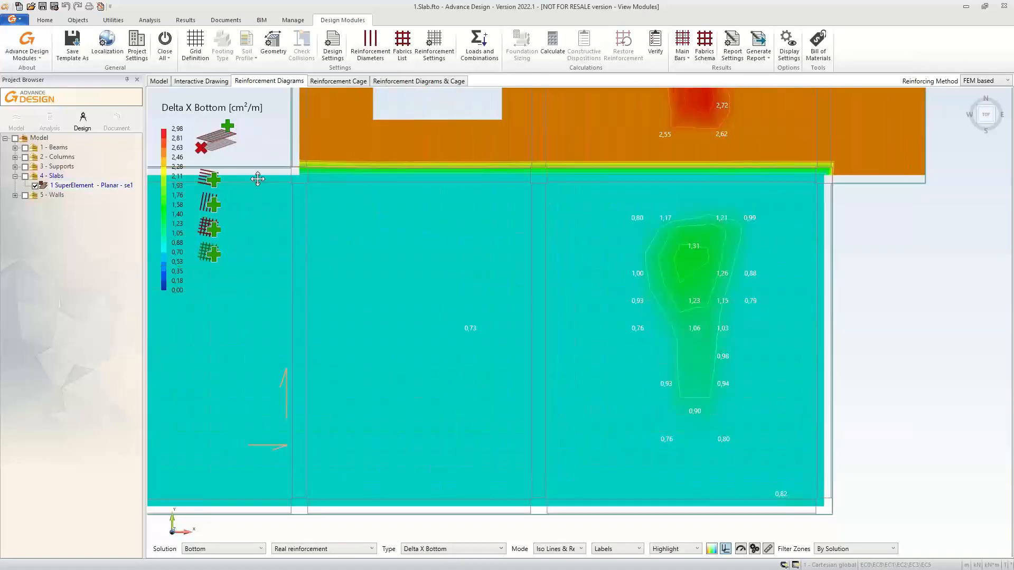
{"action": "middle_click_drag", "start_coordinate": [258, 176], "coordinate": [238, 182]}
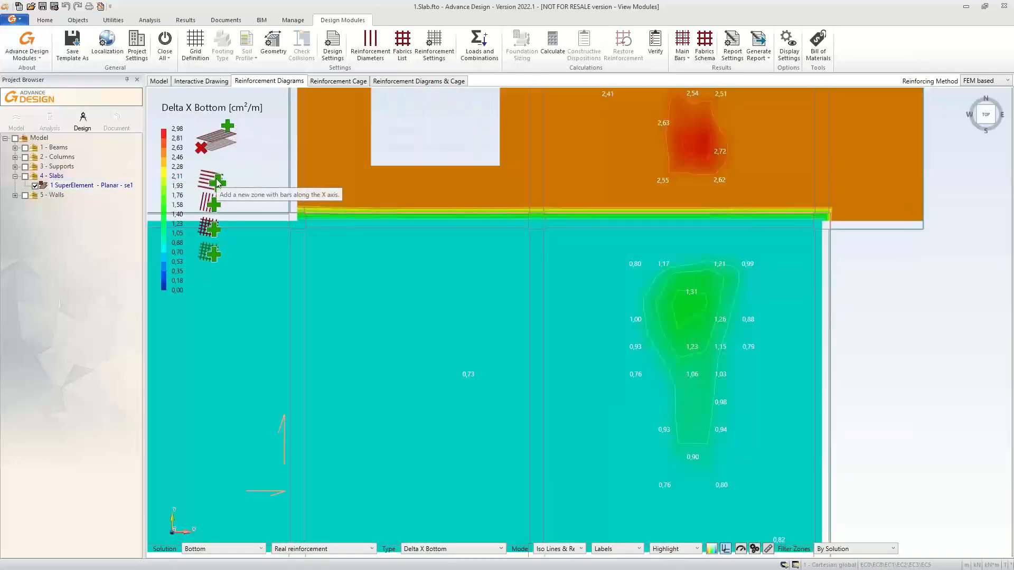
{"action": "left_click", "coordinate": [217, 182]}
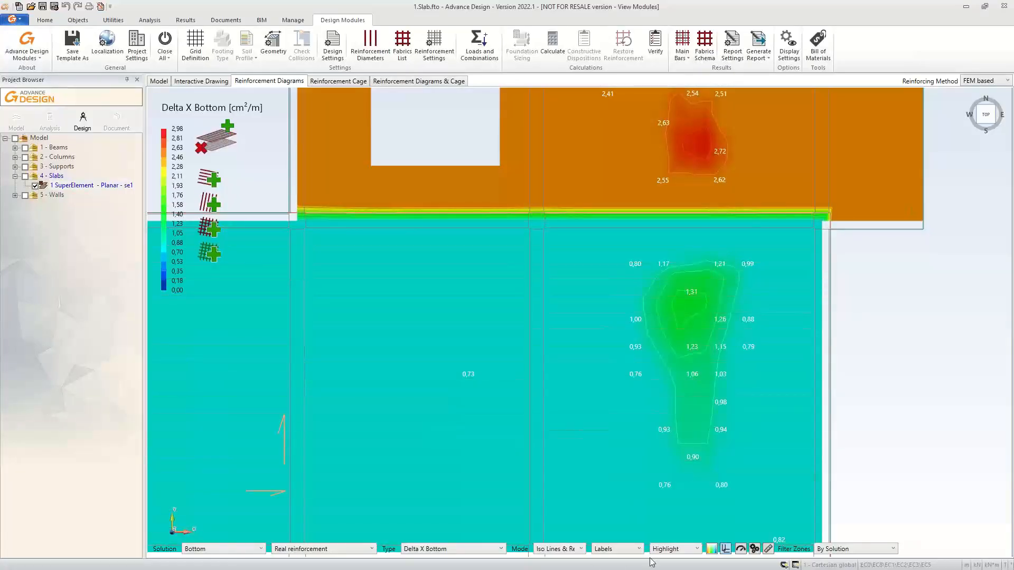
Set the display mode of the Delta X Bottom diagram to Grid.
{"action": "left_click", "coordinate": [565, 551]}
{"action": "left_click", "coordinate": [548, 527]}
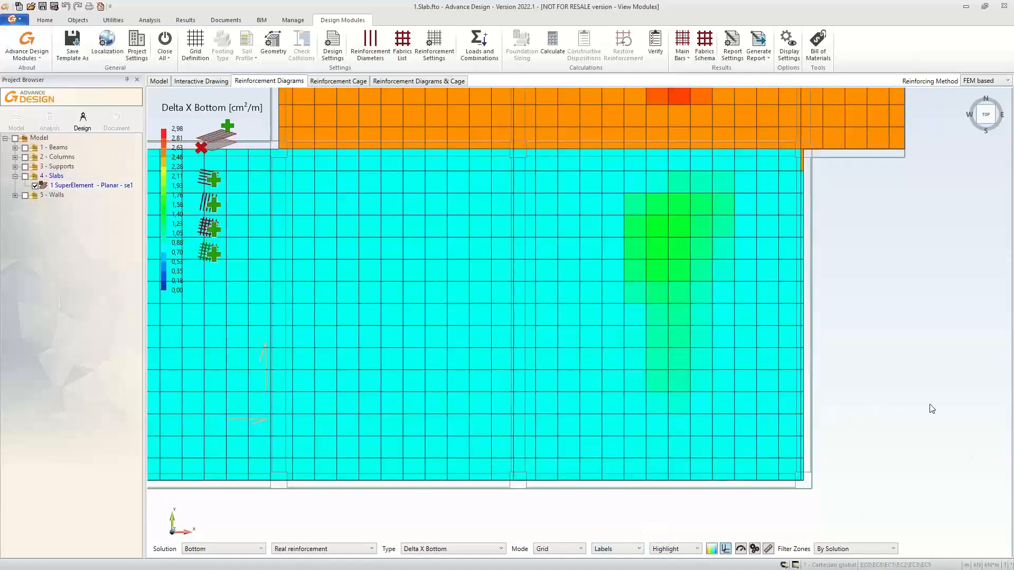
{"action": "scroll", "coordinate": [930, 407], "scroll_direction": "down", "scroll_amount": 2}
{"action": "scroll", "coordinate": [930, 407], "scroll_direction": "up", "scroll_amount": 3}
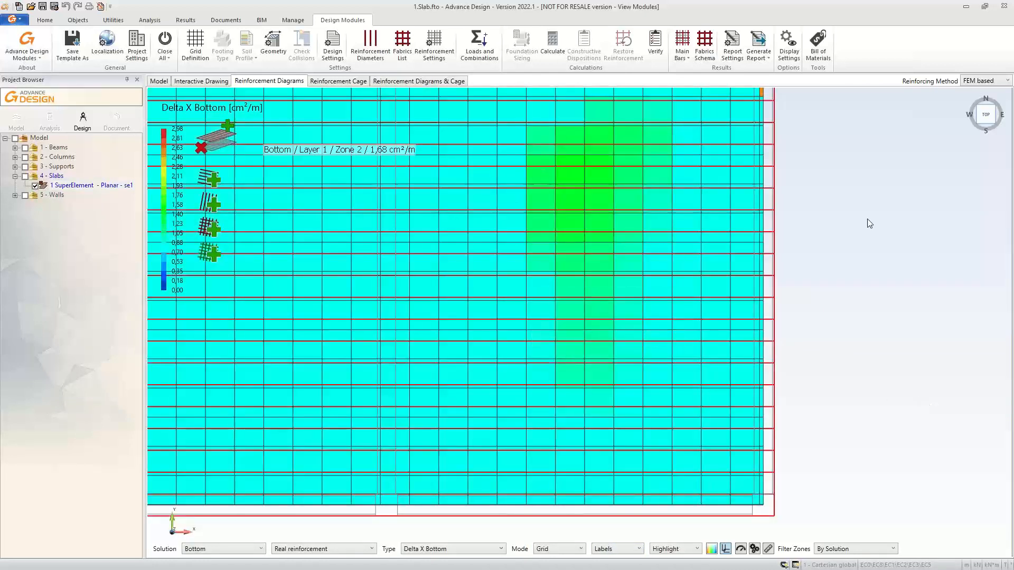
{"action": "middle_click_drag", "start_coordinate": [921, 250], "coordinate": [930, 274]}
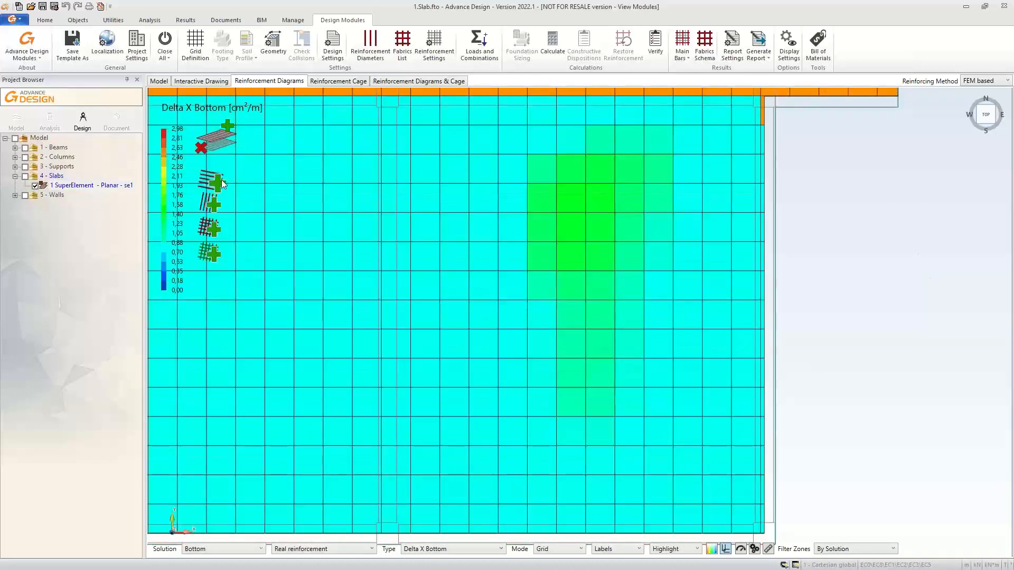
Outline a rectangular X-direction bar zone about 2 m by 4 m around the green delta area in the lower bays.
{"action": "left_click", "coordinate": [527, 125]}
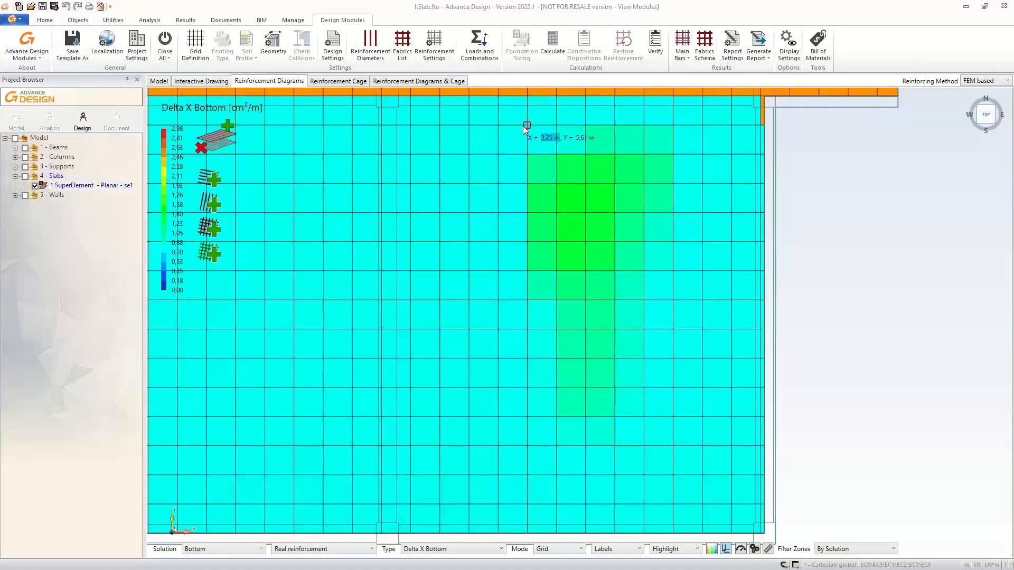
{"action": "left_click", "coordinate": [673, 125]}
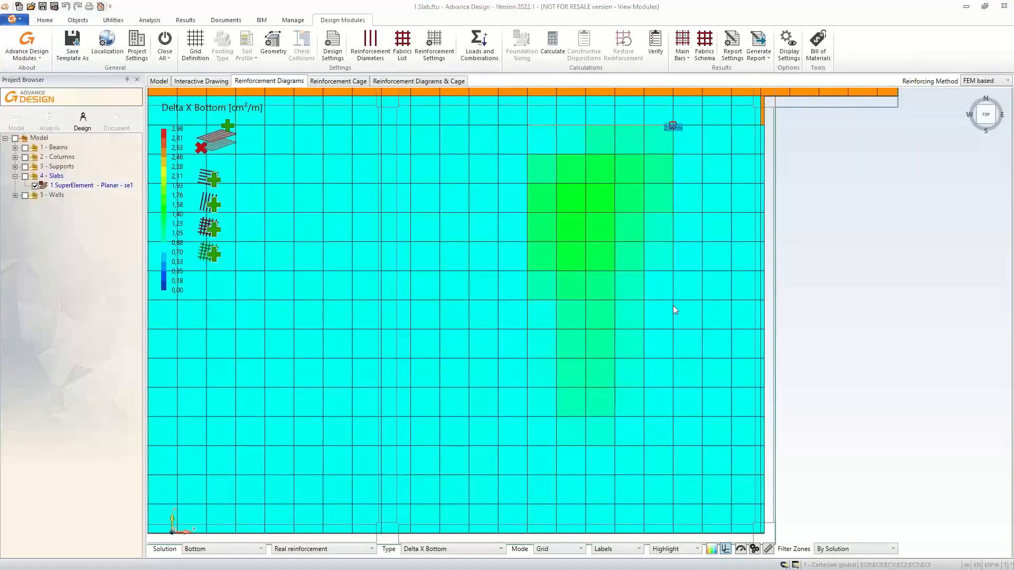
{"action": "left_click", "coordinate": [672, 418]}
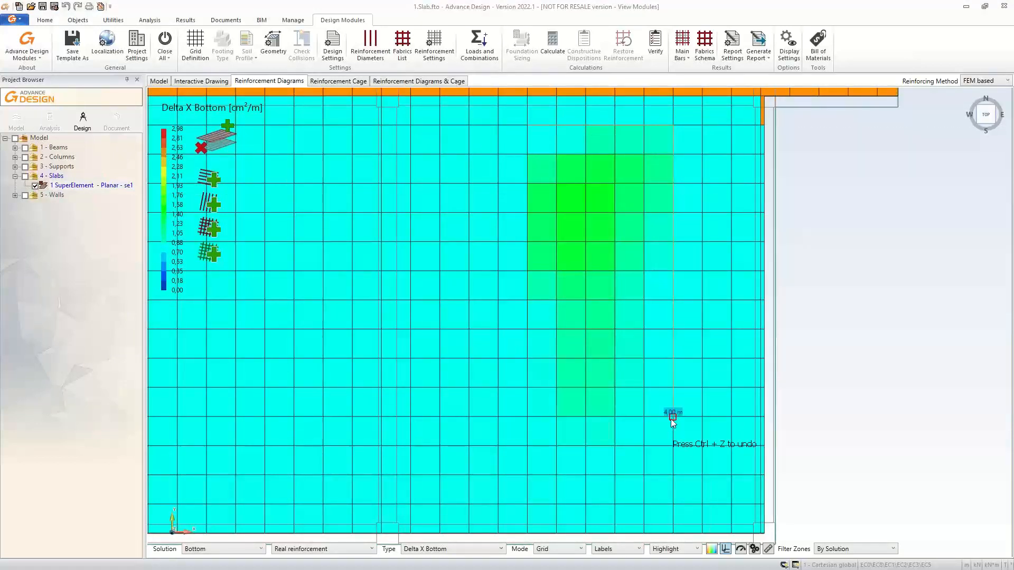
{"action": "left_click", "coordinate": [527, 418]}
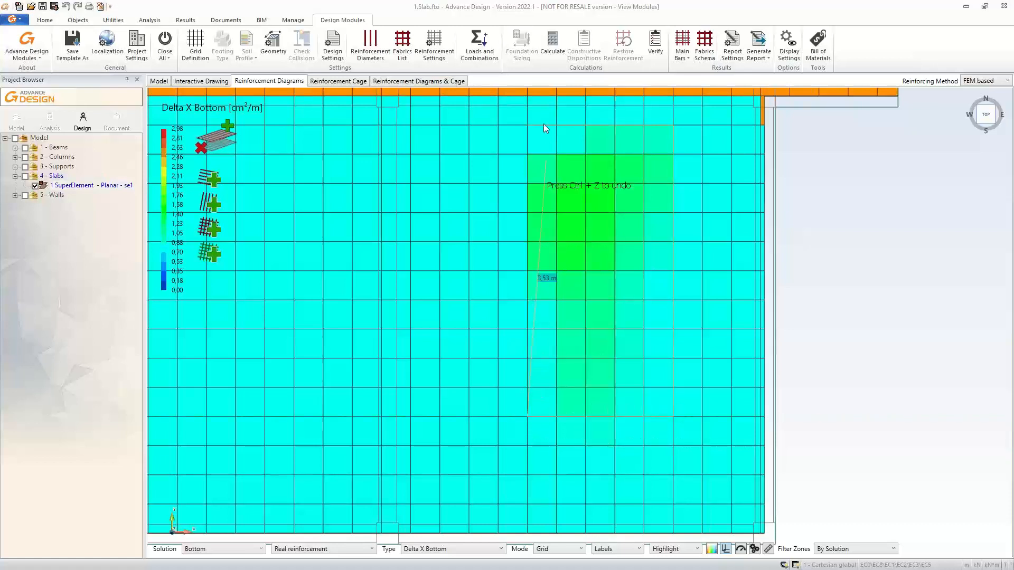
{"action": "left_click", "coordinate": [527, 126]}
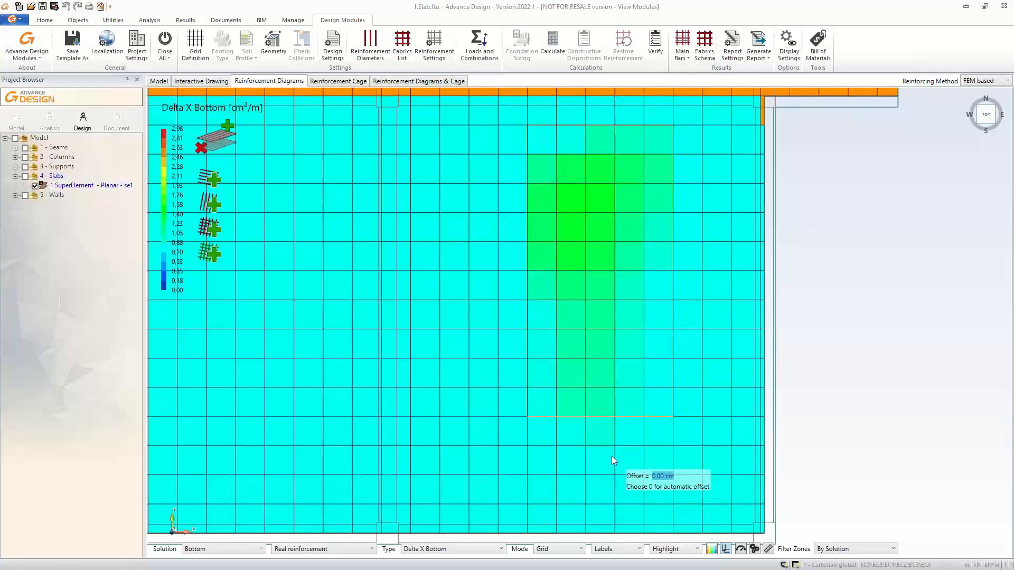
Set the bar offset, fill the new zone with 8 mm X-direction bars, and display the bottom reinforcement cage.
{"action": "left_click", "coordinate": [593, 404]}
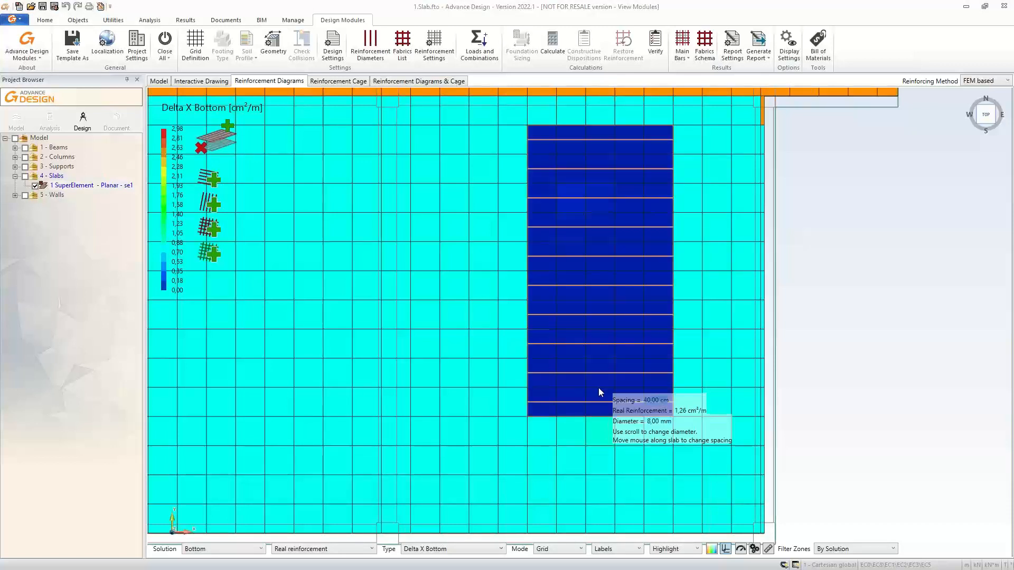
{"action": "left_click", "coordinate": [600, 379]}
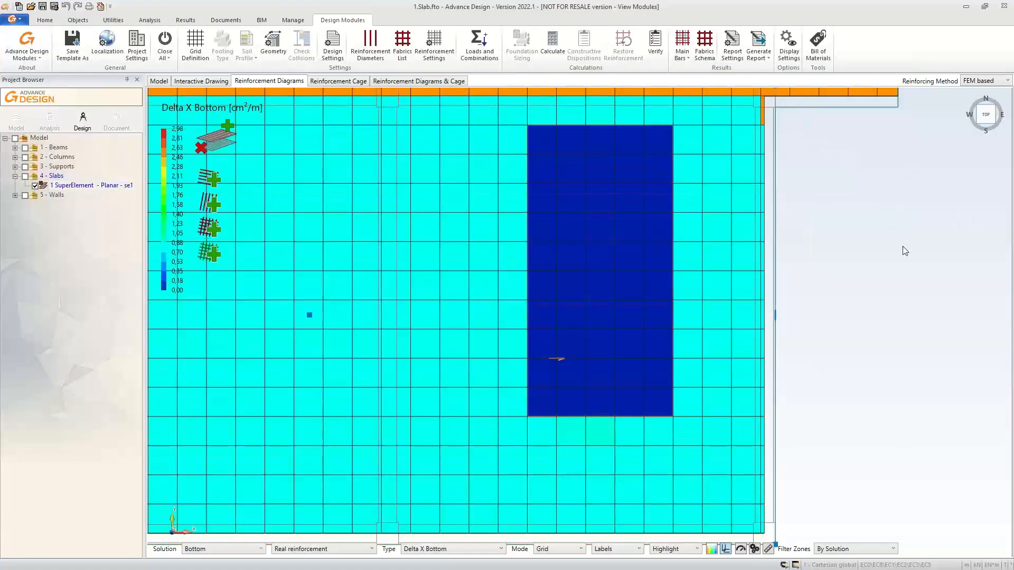
{"action": "scroll", "coordinate": [904, 250], "scroll_direction": "down", "scroll_amount": 3}
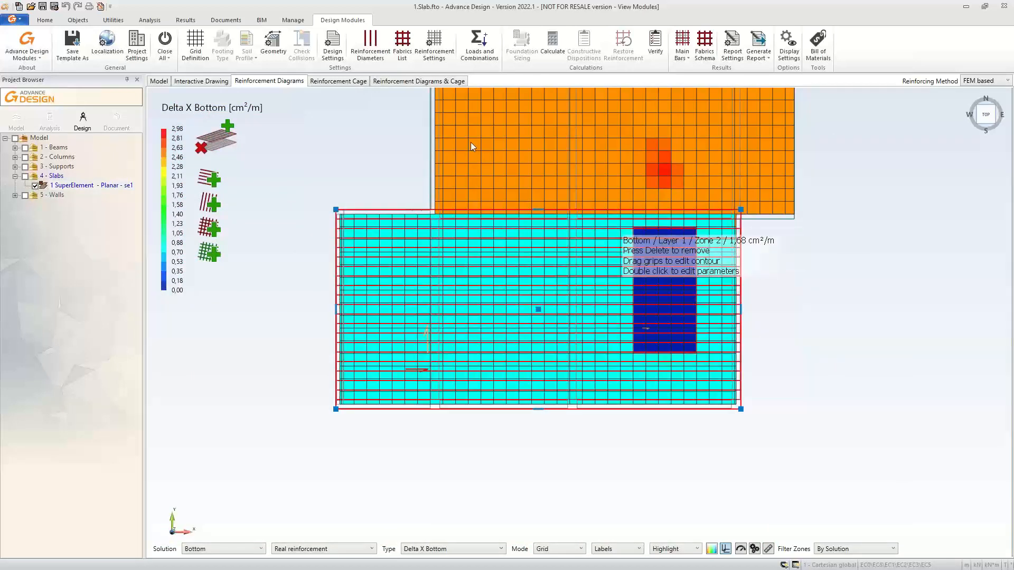
{"action": "left_click", "coordinate": [352, 82]}
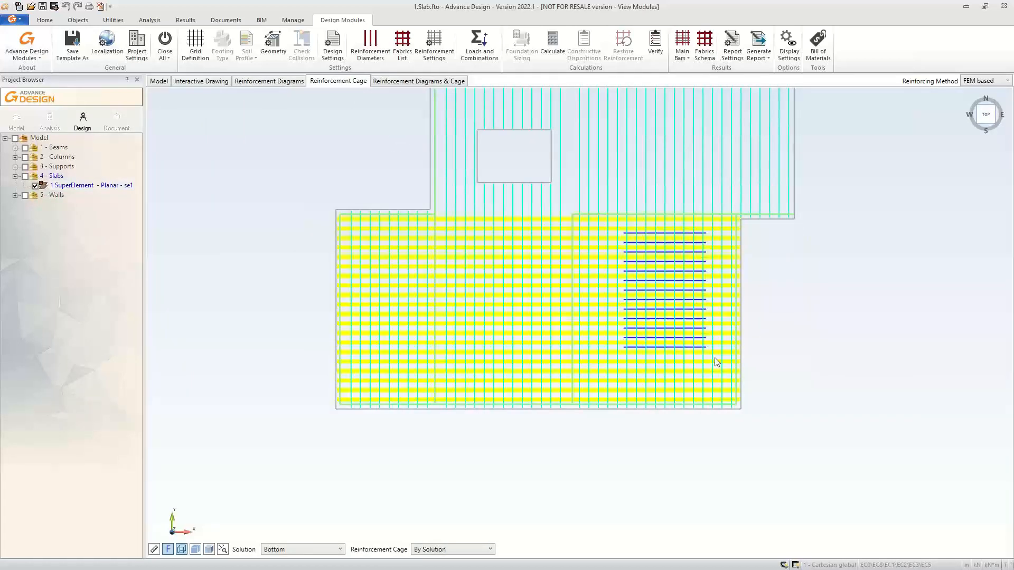
Show the reinforcement diagrams and cage side by side and display the Real Reinforcement Y Bottom diagram.
{"action": "left_click", "coordinate": [447, 83]}
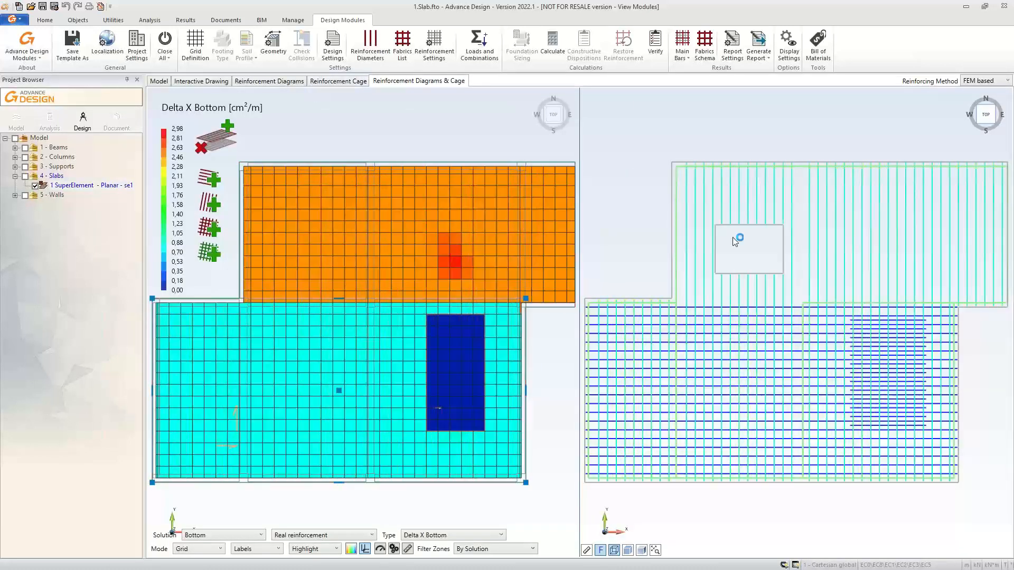
{"action": "scroll", "coordinate": [667, 141], "scroll_direction": "down", "scroll_amount": 1}
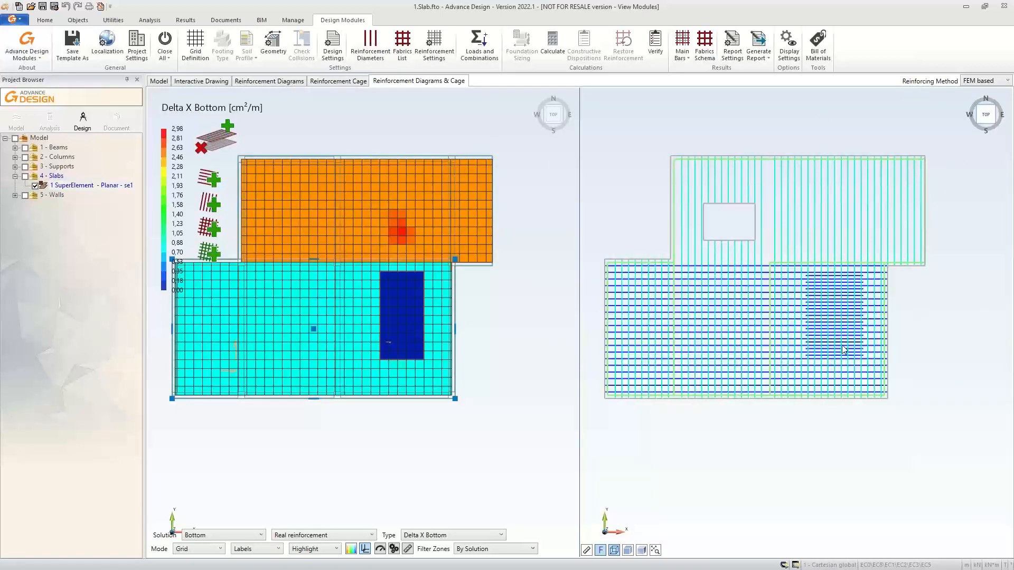
{"action": "left_click", "coordinate": [513, 379]}
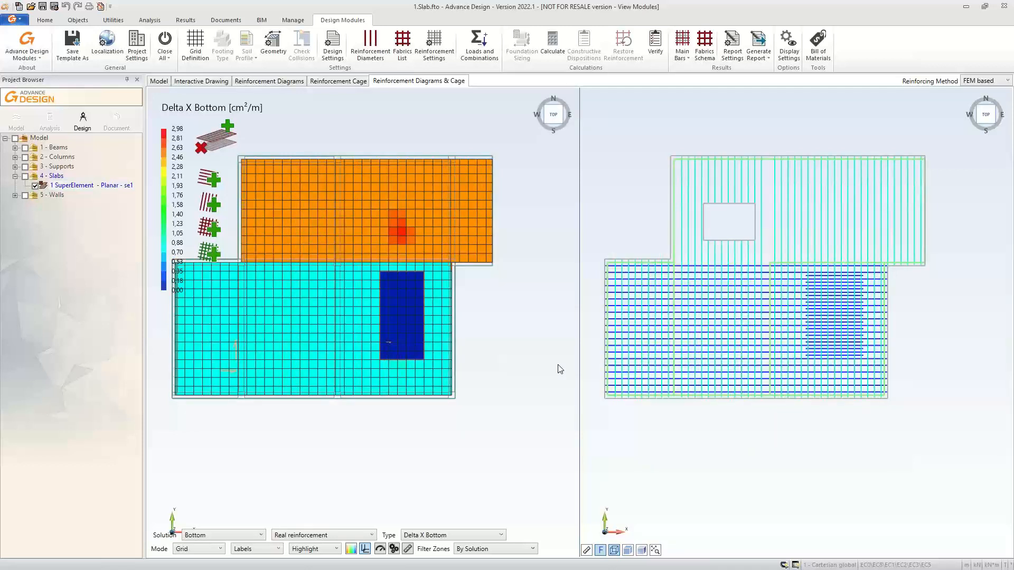
{"action": "left_click", "coordinate": [233, 535]}
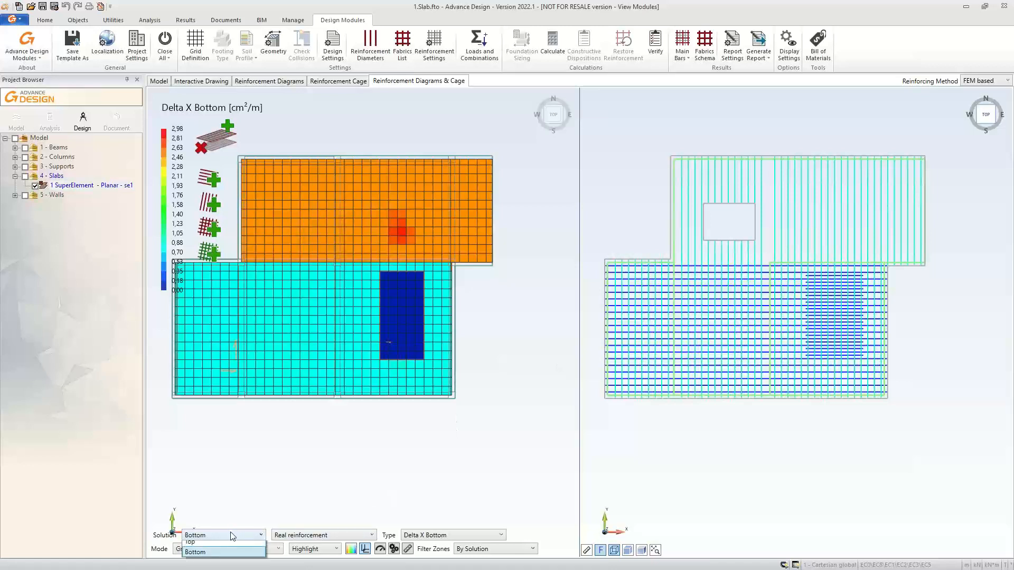
{"action": "left_click", "coordinate": [267, 492]}
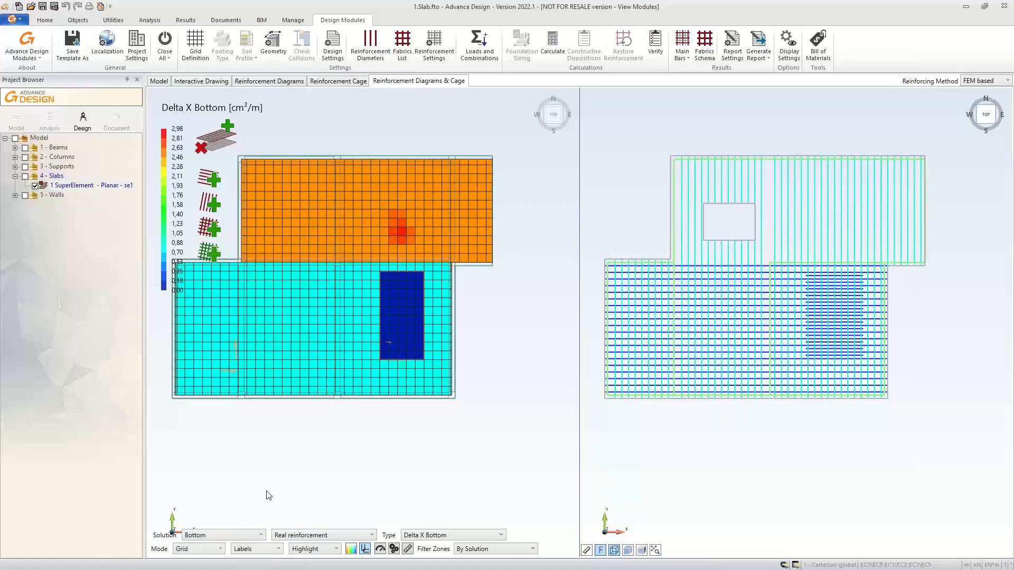
{"action": "left_click", "coordinate": [427, 536]}
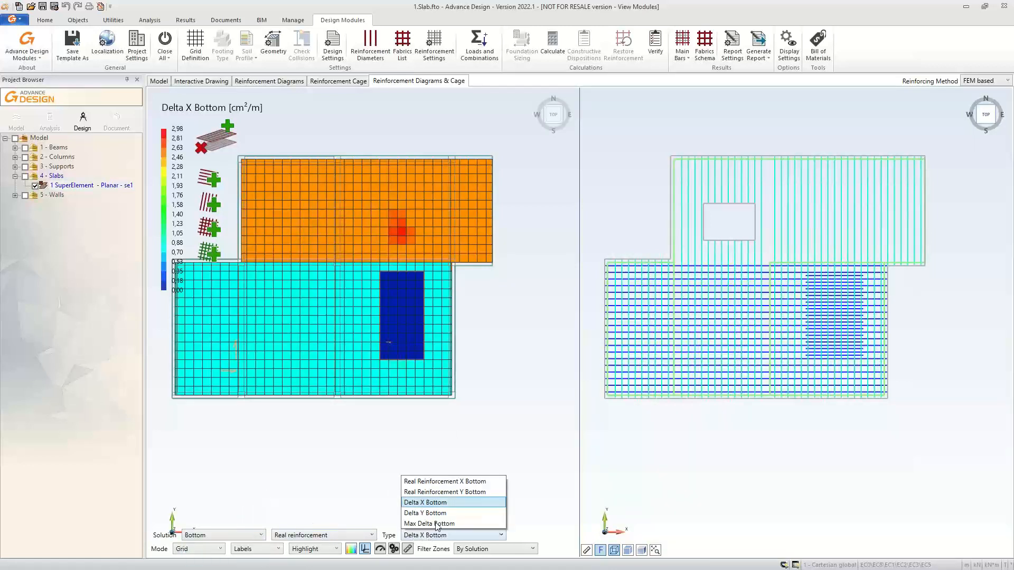
{"action": "left_click", "coordinate": [448, 492]}
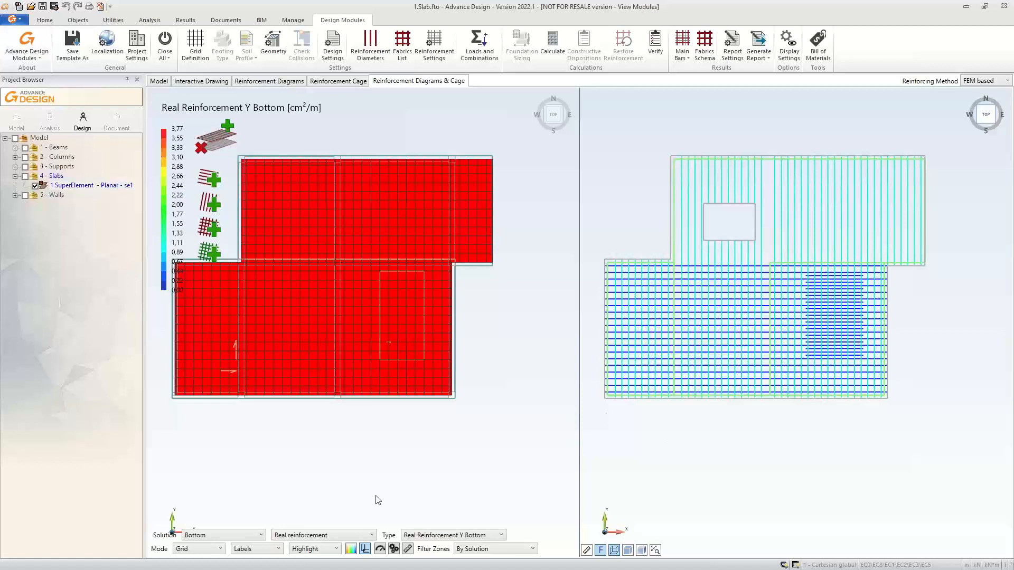
{"action": "middle_click_drag", "start_coordinate": [376, 494], "coordinate": [431, 488]}
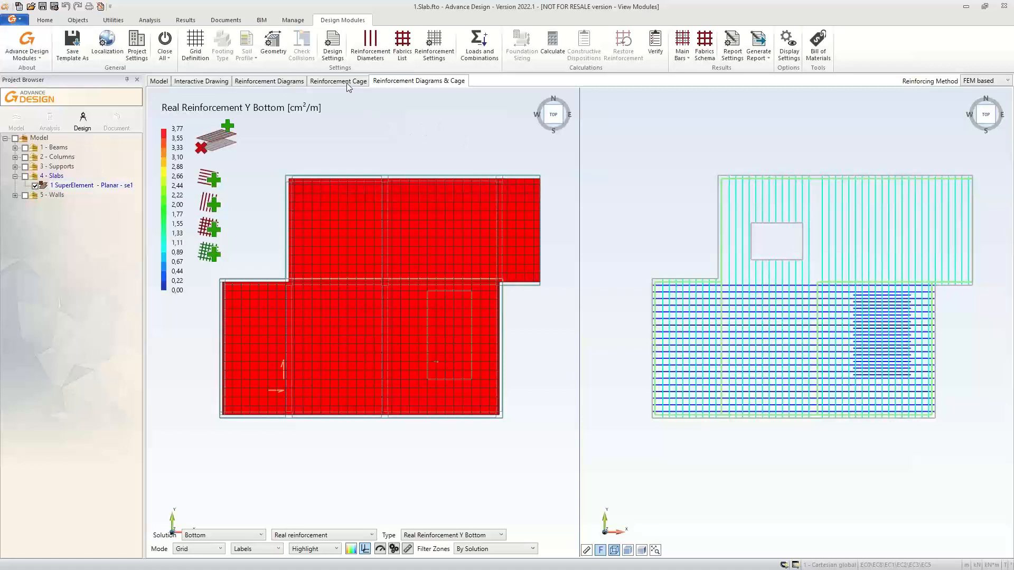
Open the reinforcement assumptions and review the general Solutions settings along with their Top and Bottom pages.
{"action": "left_click", "coordinate": [435, 47]}
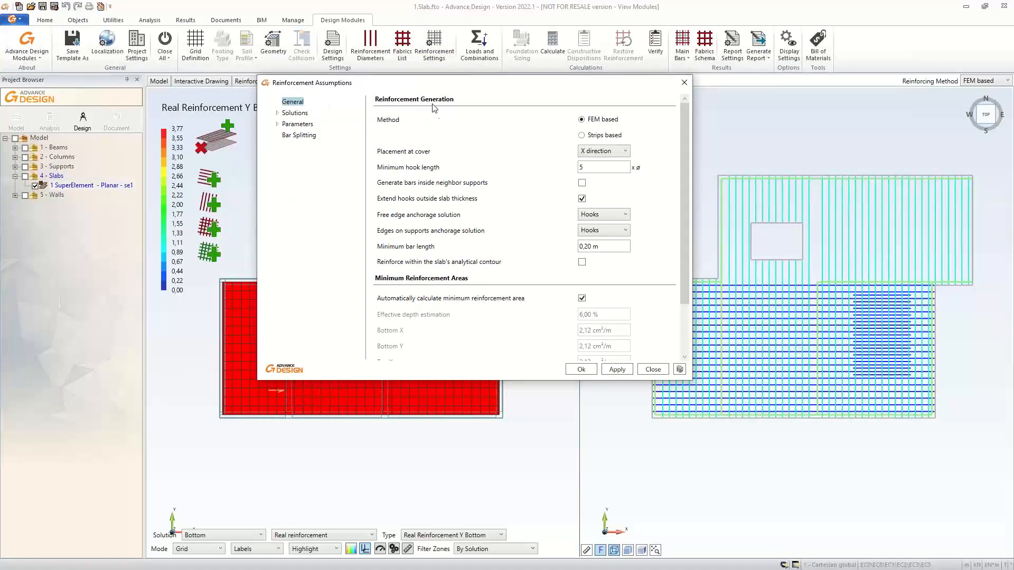
{"action": "left_click", "coordinate": [294, 113]}
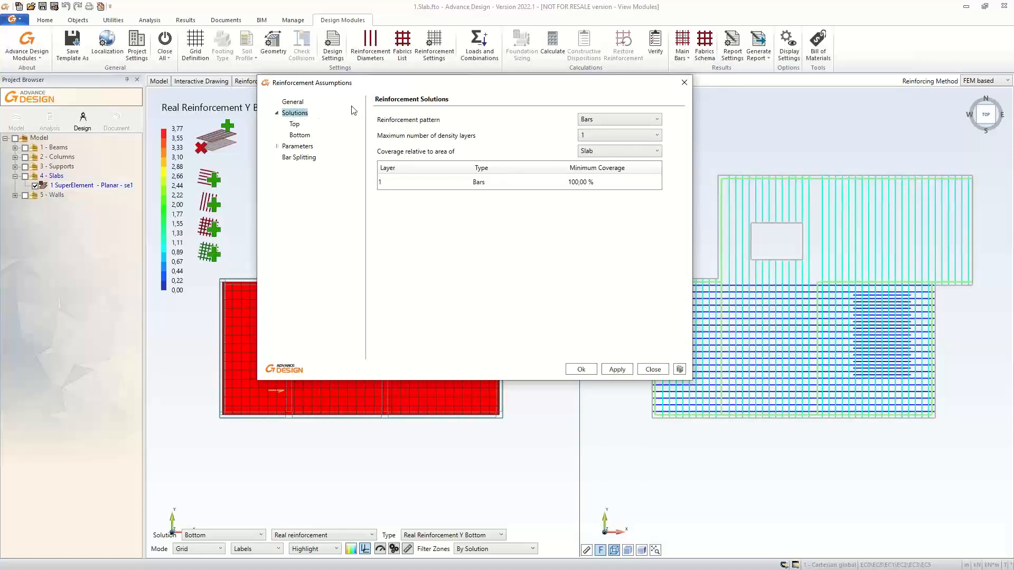
{"action": "left_click", "coordinate": [296, 125]}
{"action": "left_click", "coordinate": [301, 134]}
{"action": "left_click", "coordinate": [298, 120]}
{"action": "left_click", "coordinate": [299, 113]}
{"action": "left_click_drag", "start_coordinate": [498, 88], "coordinate": [478, 79]}
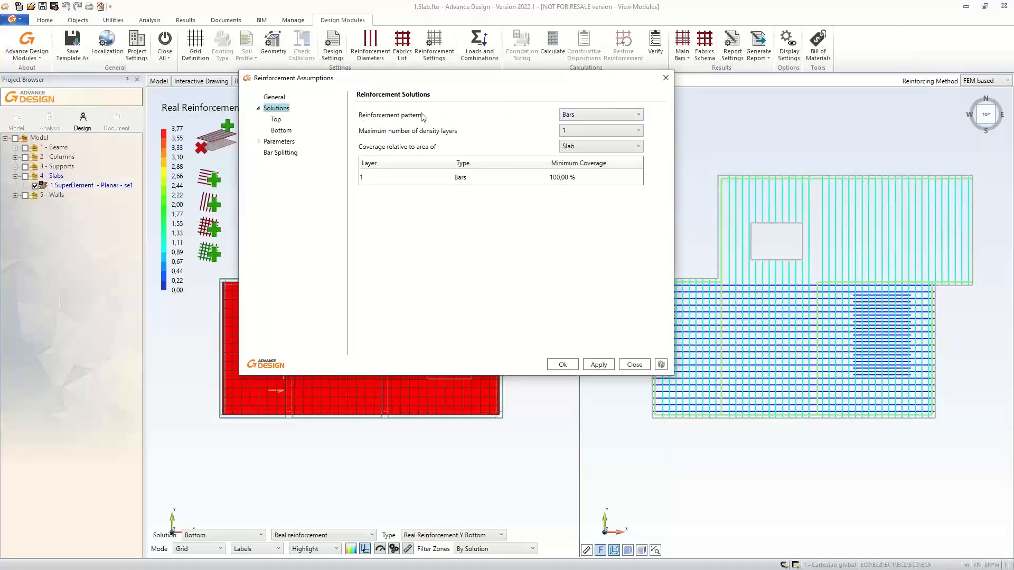
Try the Fabrics reinforcement pattern in the solution settings and restore the pattern to Bars.
{"action": "left_click", "coordinate": [592, 113]}
{"action": "left_click", "coordinate": [584, 137]}
{"action": "left_click", "coordinate": [593, 117]}
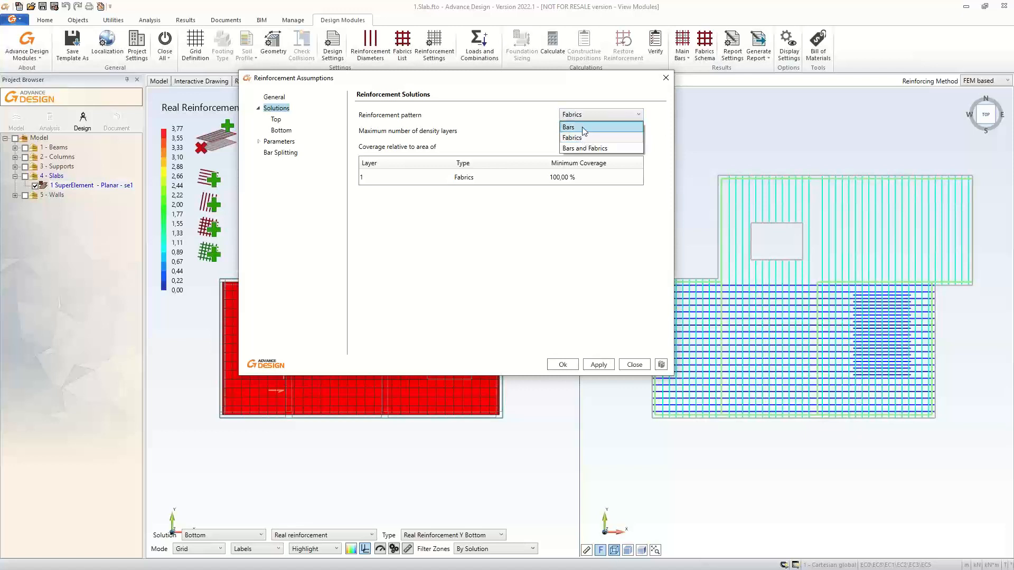
{"action": "left_click", "coordinate": [581, 127]}
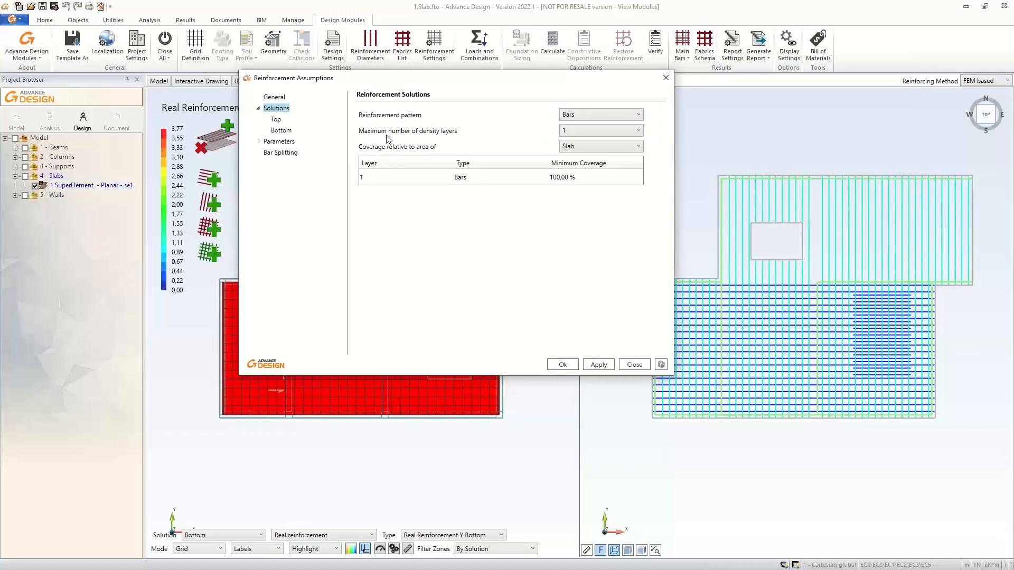
Try a maximum of 2 density layers in the solution settings and restore the maximum to 1.
{"action": "left_click", "coordinate": [597, 131]}
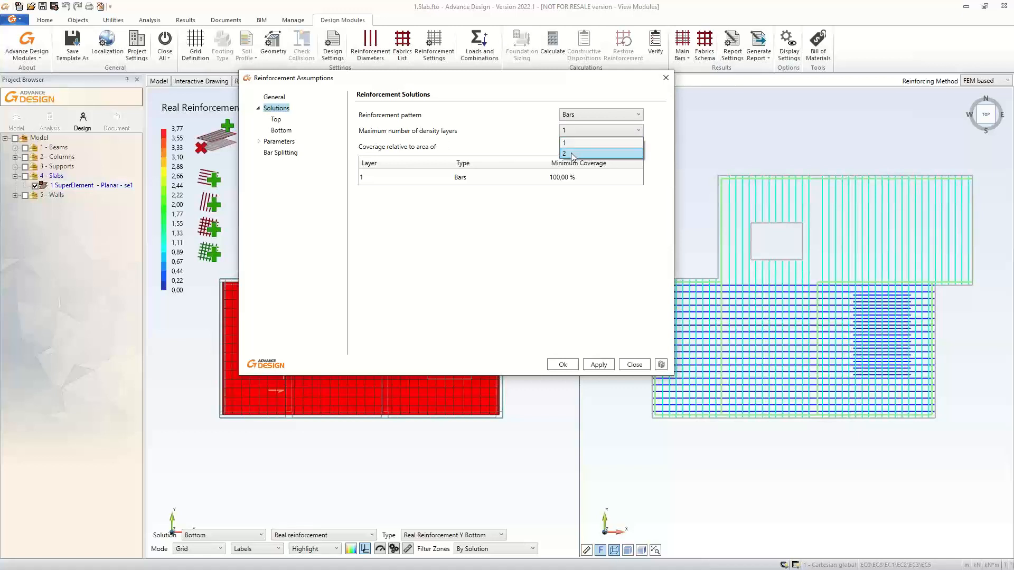
{"action": "left_click", "coordinate": [572, 153]}
{"action": "left_click", "coordinate": [573, 130]}
{"action": "left_click", "coordinate": [575, 143]}
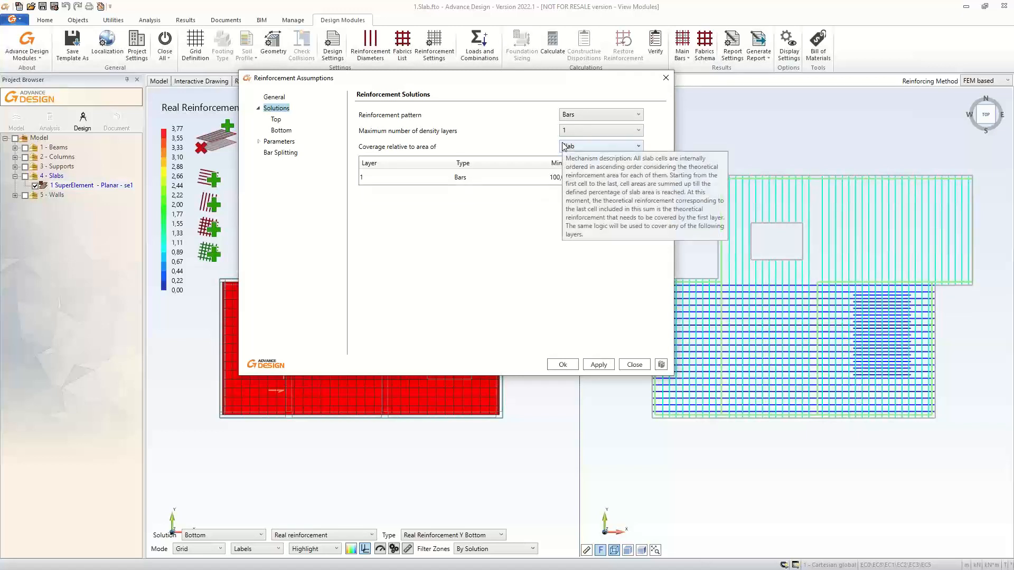
Accept the reinforcement assumptions and recalculate the slab to generate its reinforcement automatically.
{"action": "left_click_drag", "start_coordinate": [504, 83], "coordinate": [469, 86]}
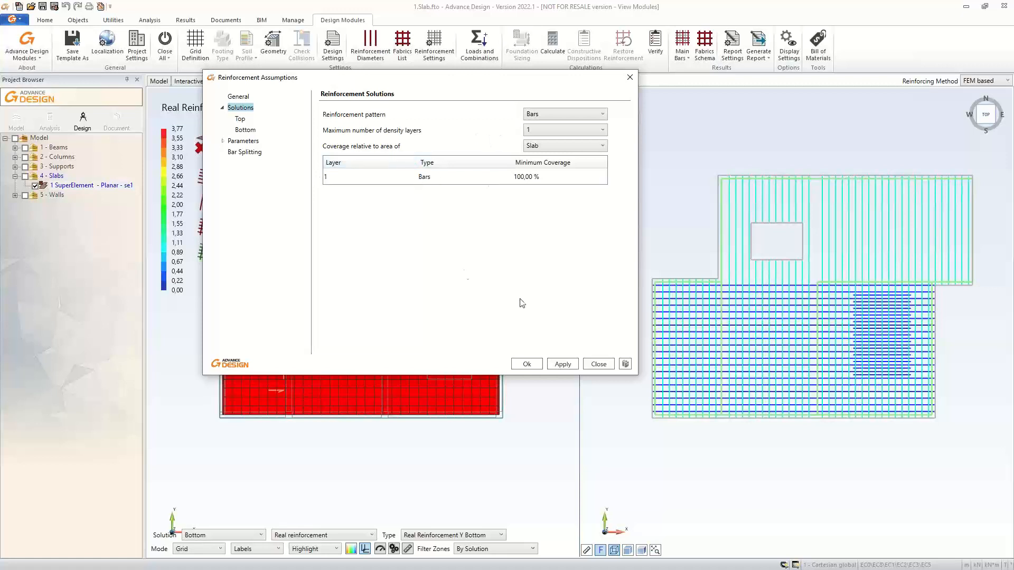
{"action": "left_click", "coordinate": [526, 368]}
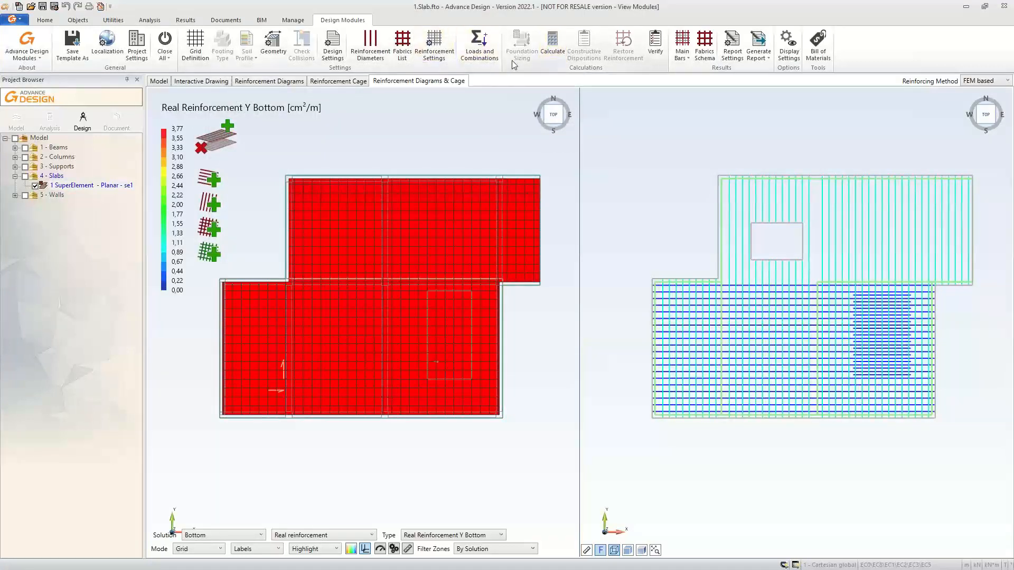
{"action": "left_click", "coordinate": [553, 42]}
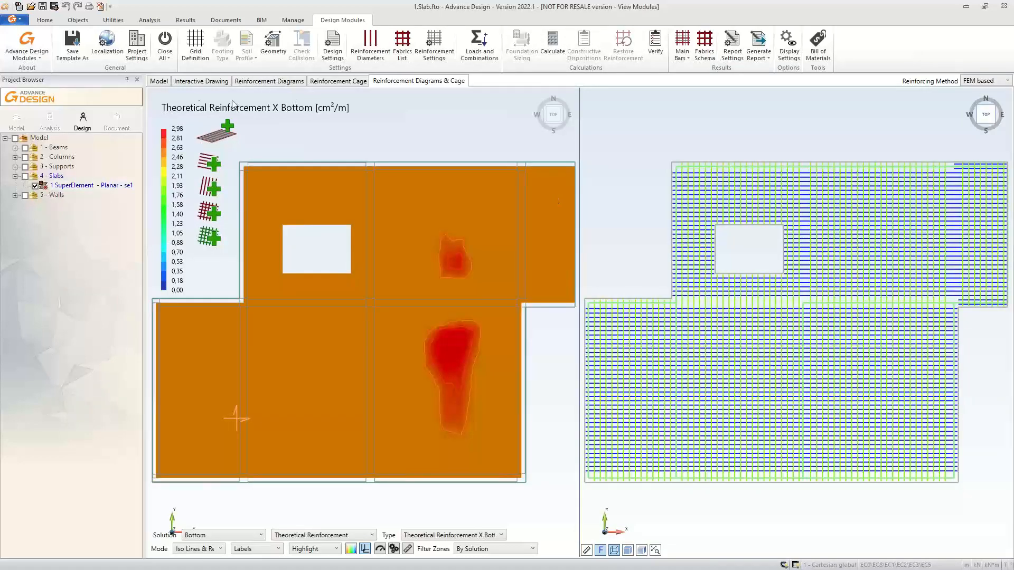
Display the slab's Theoretical Reinforcement Y Bottom diagram beside its reinforcement cage.
{"action": "scroll", "coordinate": [643, 190], "scroll_direction": "down", "scroll_amount": 2}
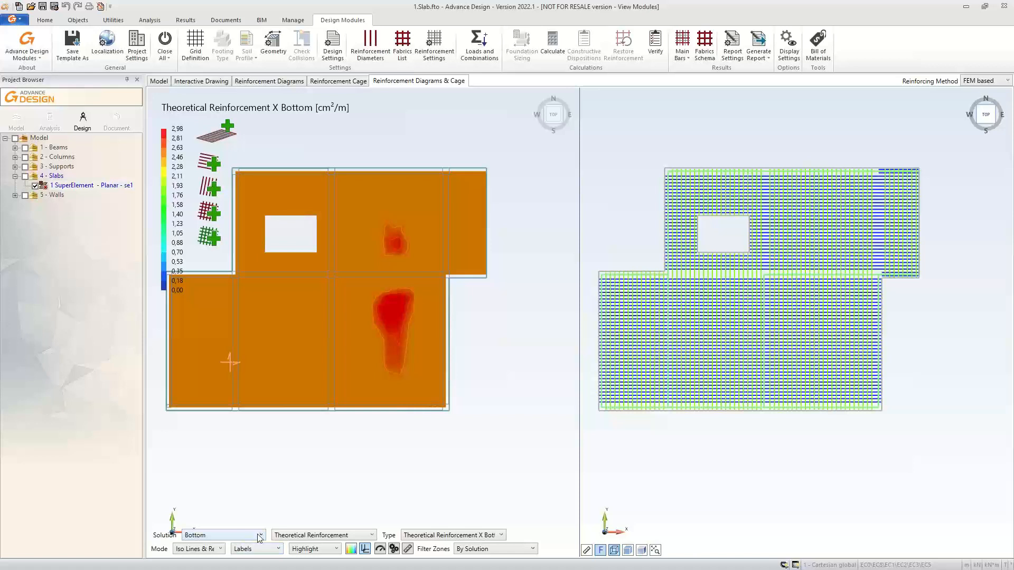
{"action": "left_click", "coordinate": [455, 536]}
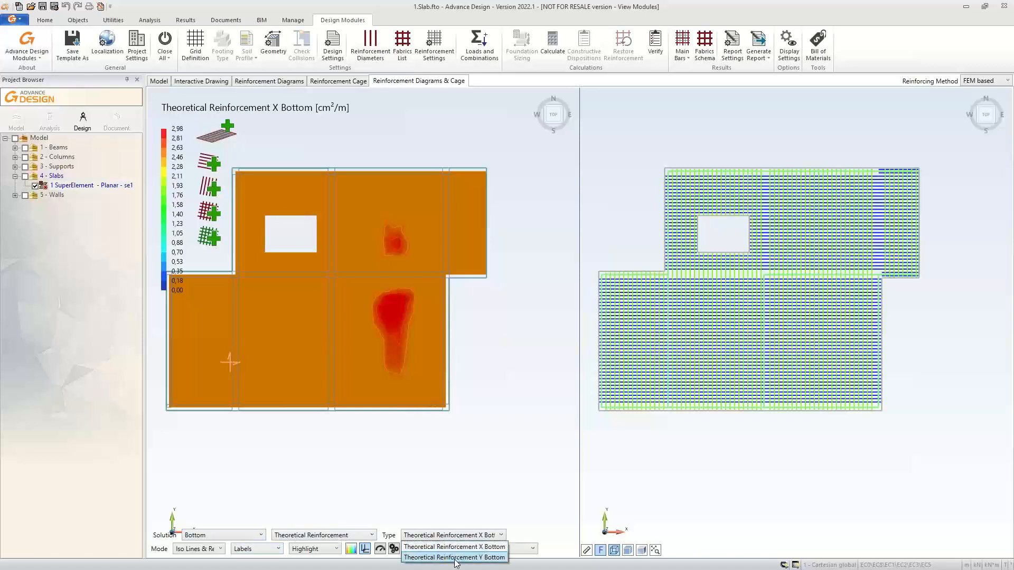
{"action": "left_click", "coordinate": [456, 559]}
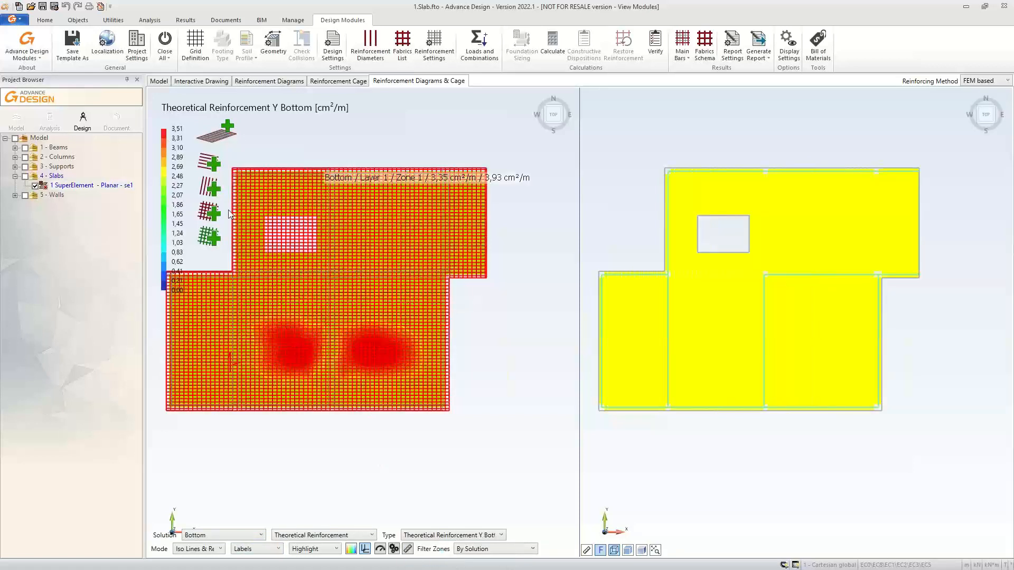
{"action": "middle_click_drag", "start_coordinate": [394, 159], "coordinate": [431, 164]}
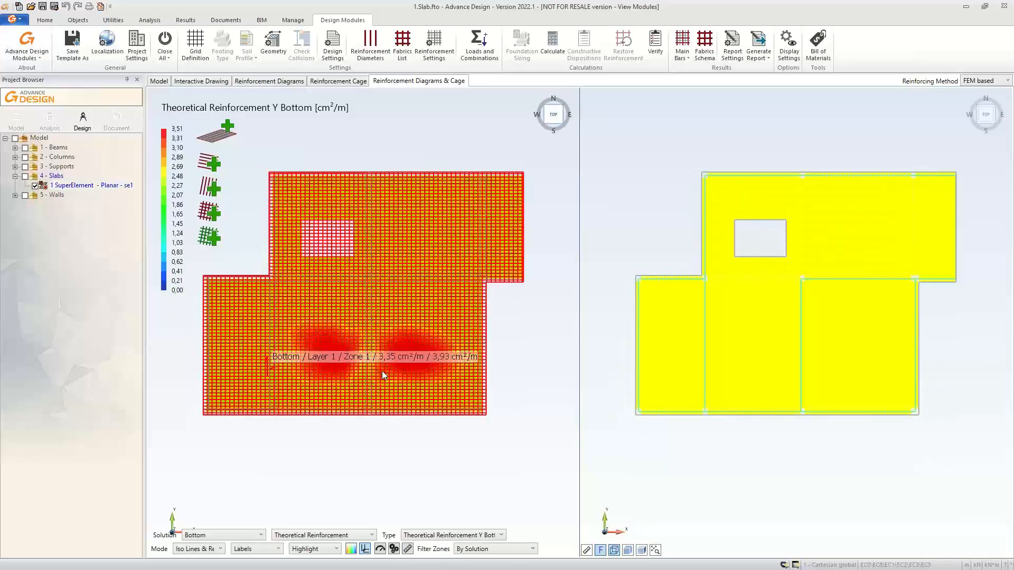
Show only the slab's bottom reinforcement cage and examine the bar layout near the supports.
{"action": "left_click", "coordinate": [346, 82]}
{"action": "scroll", "coordinate": [762, 255], "scroll_direction": "up", "scroll_amount": 3}
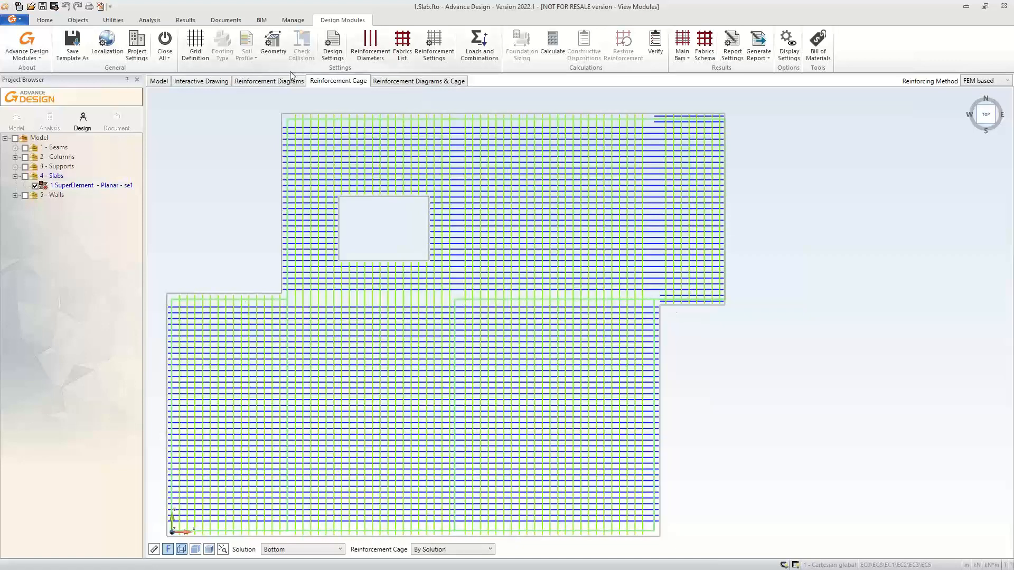
{"action": "middle_click_drag", "start_coordinate": [767, 244], "coordinate": [765, 216]}
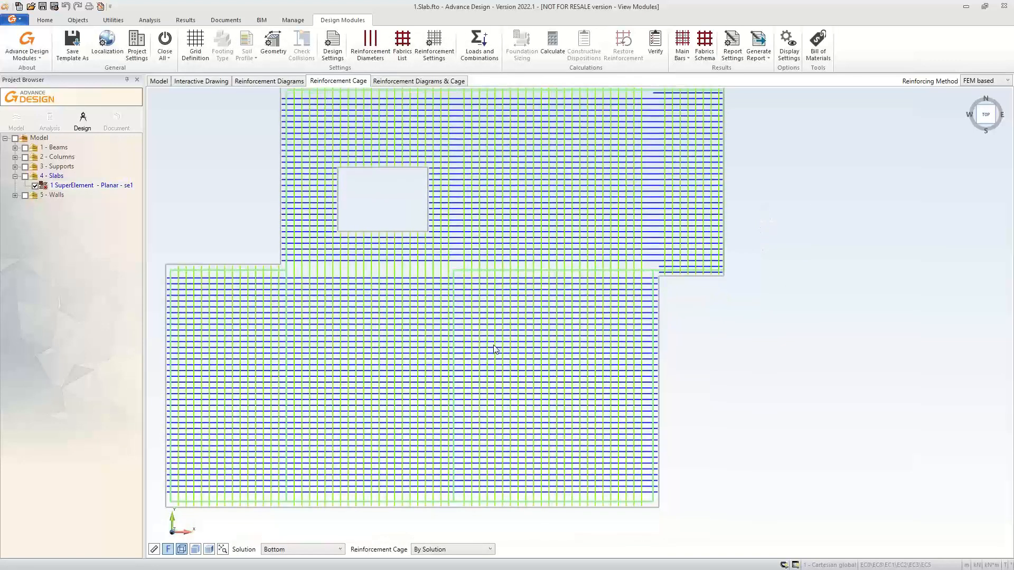
Enable generating bars inside neighbor supports in the general reinforcement assumptions and apply the change.
{"action": "left_click", "coordinate": [435, 46]}
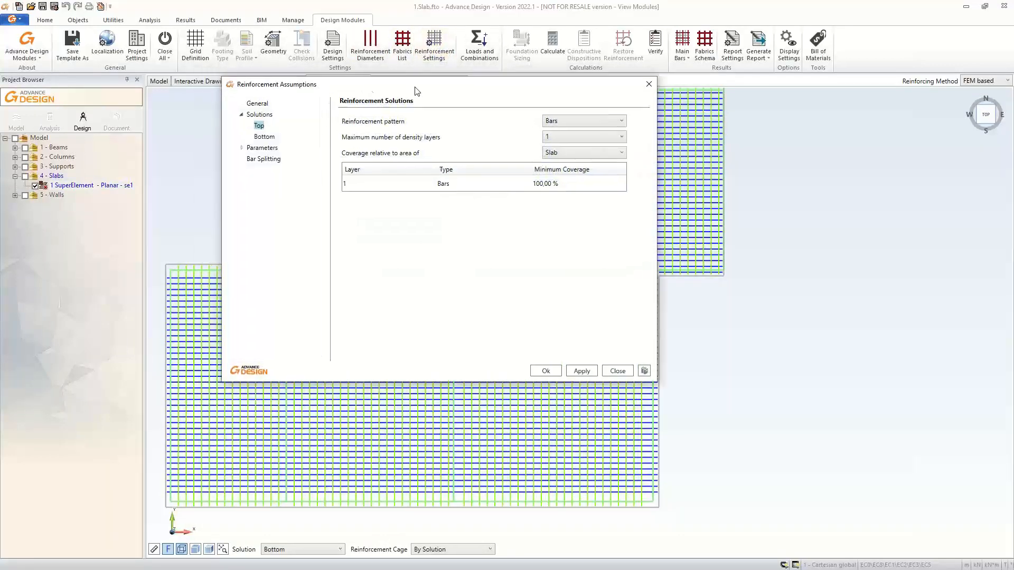
{"action": "left_click", "coordinate": [257, 104]}
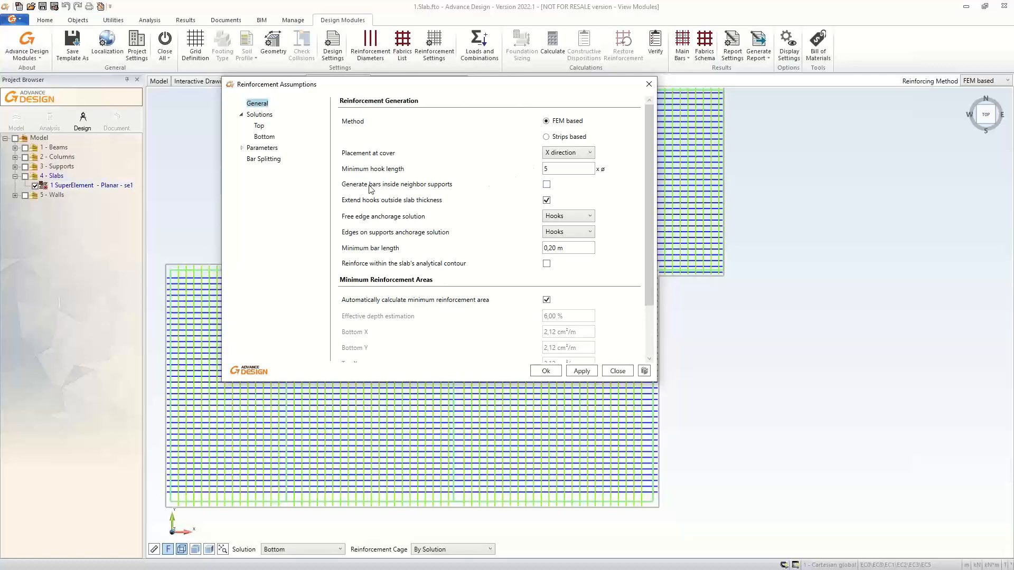
{"action": "mouse_move", "coordinate": [383, 188]}
{"action": "left_click", "coordinate": [547, 184]}
{"action": "left_click", "coordinate": [548, 371]}
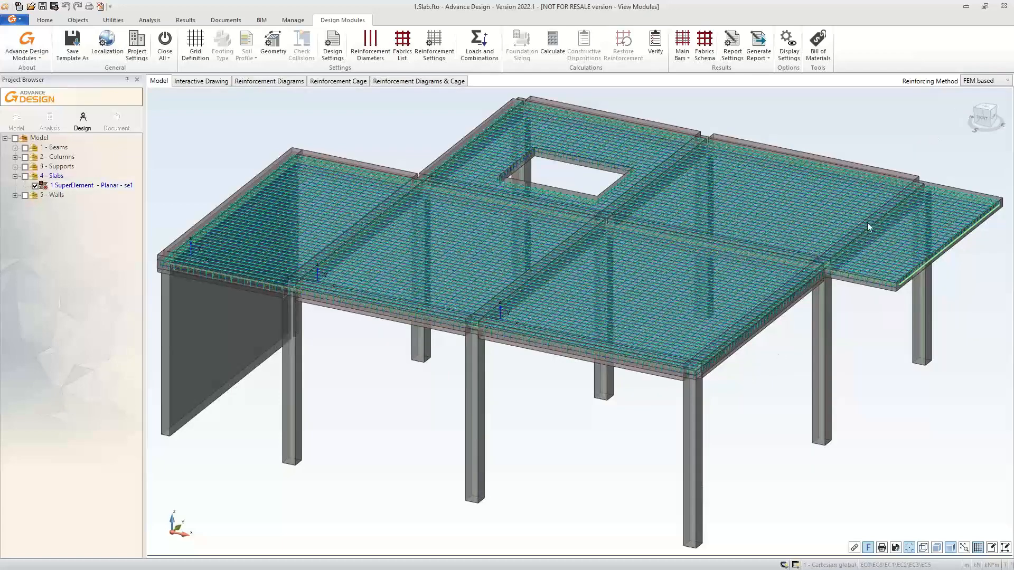
Inspect the slab bars over the beams and columns in the 3D model and in the top view.
{"action": "scroll", "coordinate": [850, 235], "scroll_direction": "up", "scroll_amount": 3}
{"action": "scroll", "coordinate": [741, 299], "scroll_direction": "up", "scroll_amount": 5}
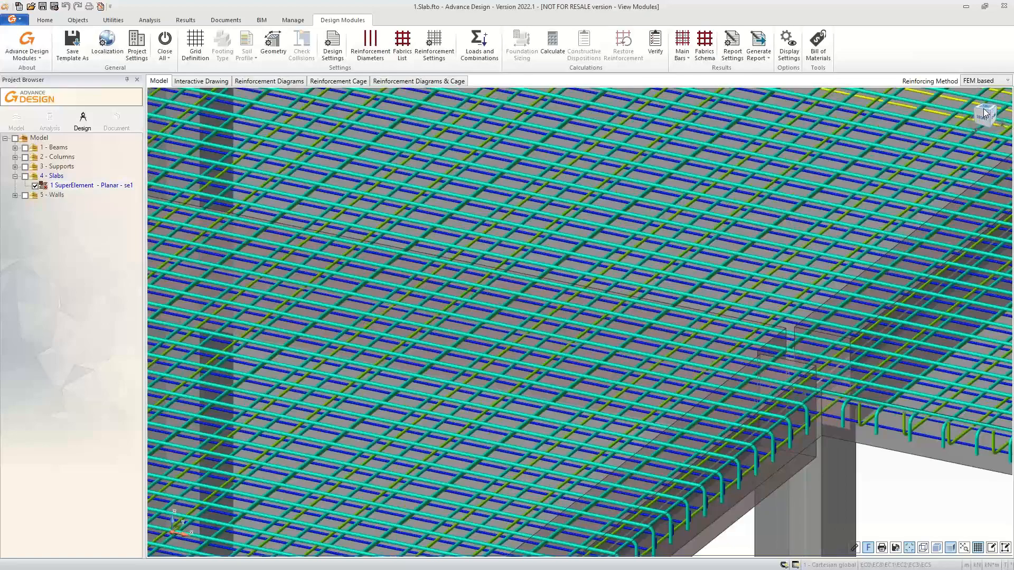
{"action": "left_click", "coordinate": [983, 109]}
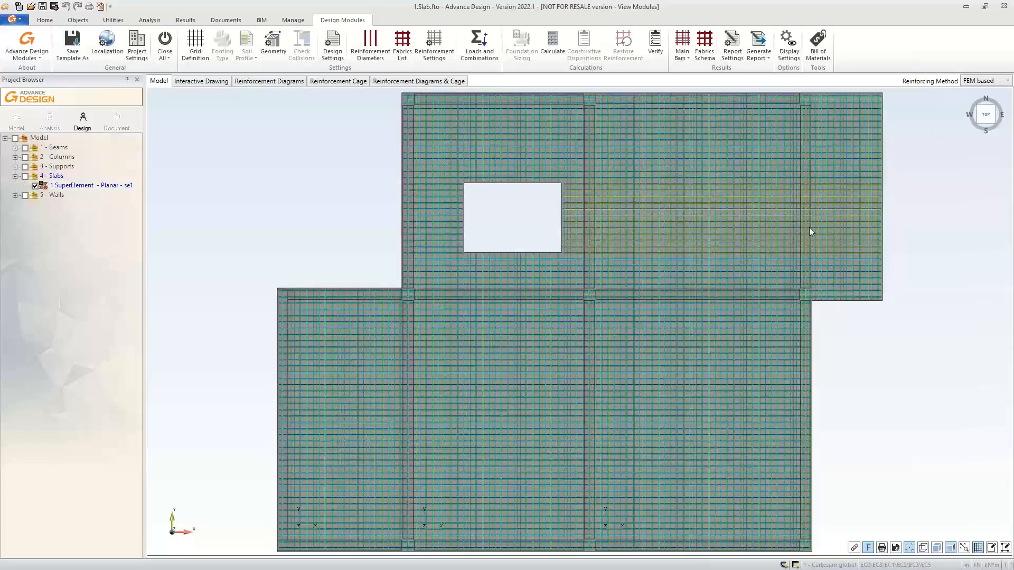
{"action": "scroll", "coordinate": [802, 292], "scroll_direction": "up", "scroll_amount": 3}
{"action": "scroll", "coordinate": [802, 295], "scroll_direction": "up", "scroll_amount": 3}
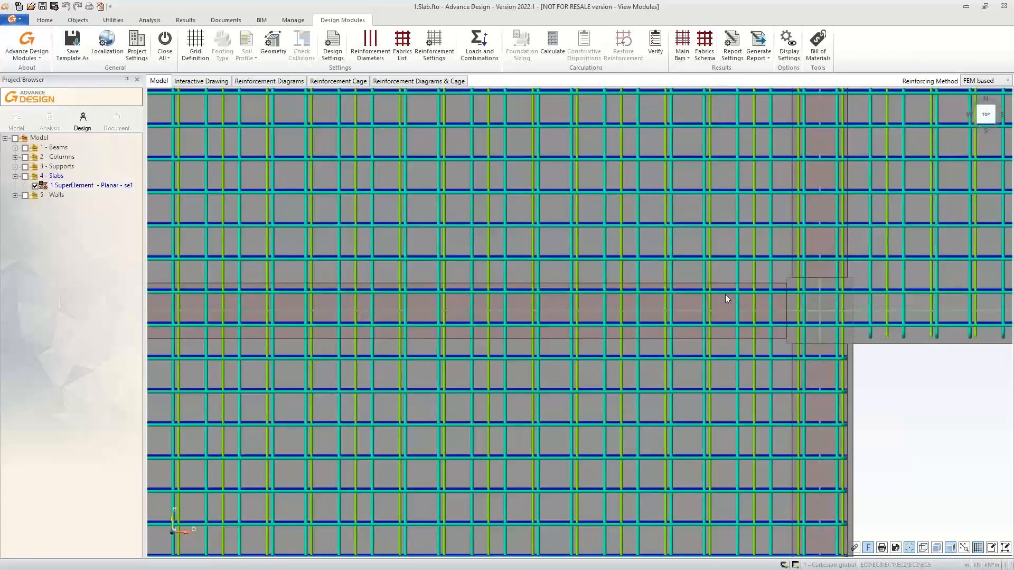
Inspect the edge bars and hooks at the slab's cantilevered corner in an isometric view.
{"action": "left_click", "coordinate": [995, 111]}
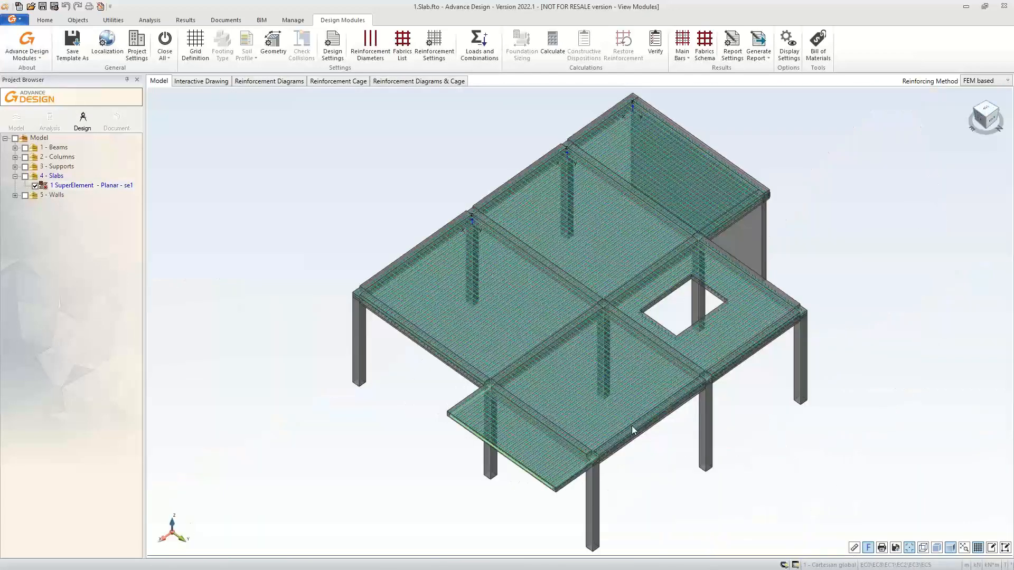
{"action": "scroll", "coordinate": [600, 472], "scroll_direction": "up", "scroll_amount": 5}
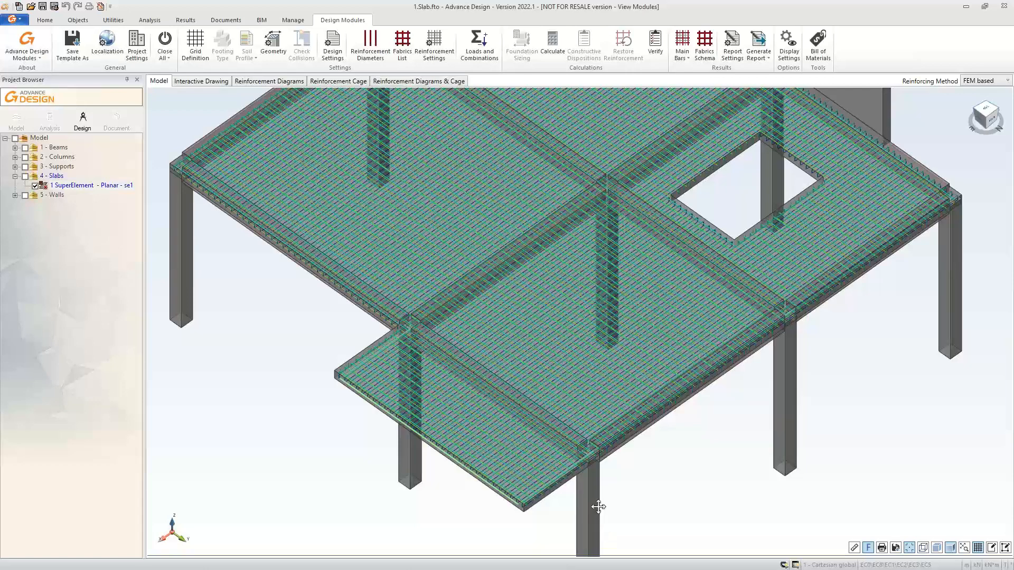
{"action": "scroll", "coordinate": [595, 503], "scroll_direction": "down", "scroll_amount": 1}
{"action": "scroll", "coordinate": [520, 463], "scroll_direction": "up", "scroll_amount": 4}
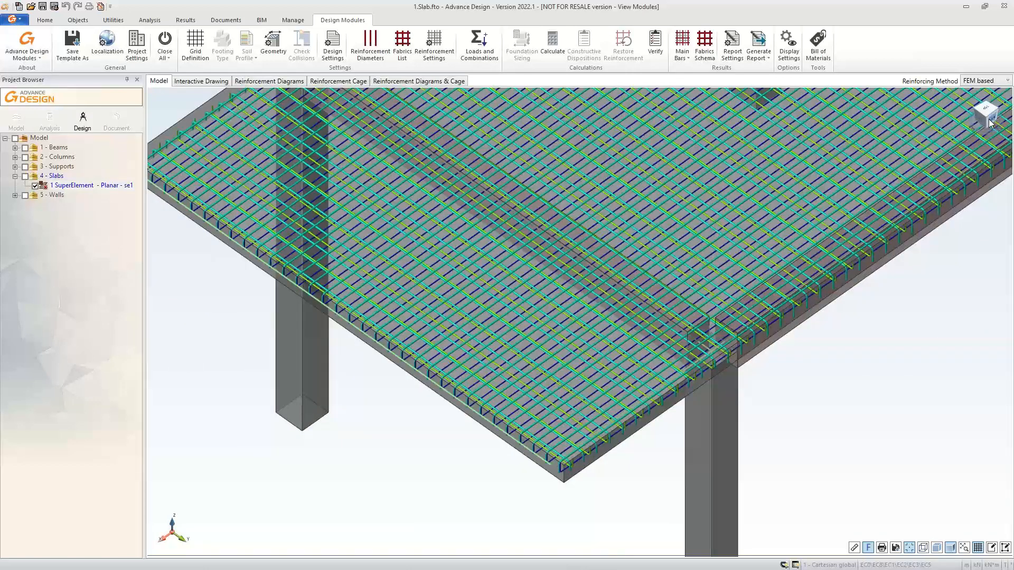
Check the properties of the bottom X and bottom Y bars beside a column in the back view.
{"action": "left_click", "coordinate": [991, 123]}
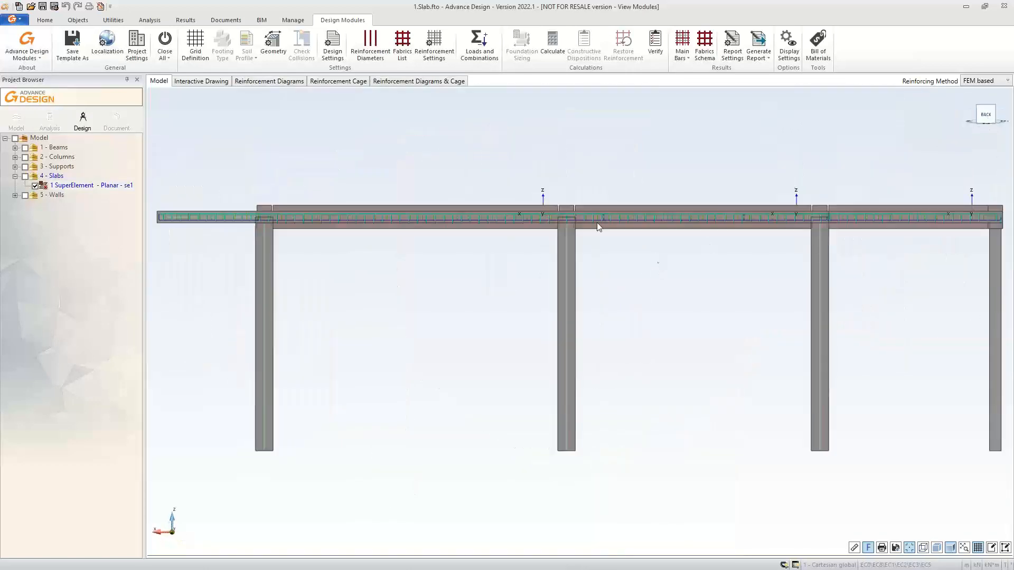
{"action": "scroll", "coordinate": [584, 215], "scroll_direction": "up", "scroll_amount": 3}
{"action": "scroll", "coordinate": [584, 215], "scroll_direction": "up", "scroll_amount": 3}
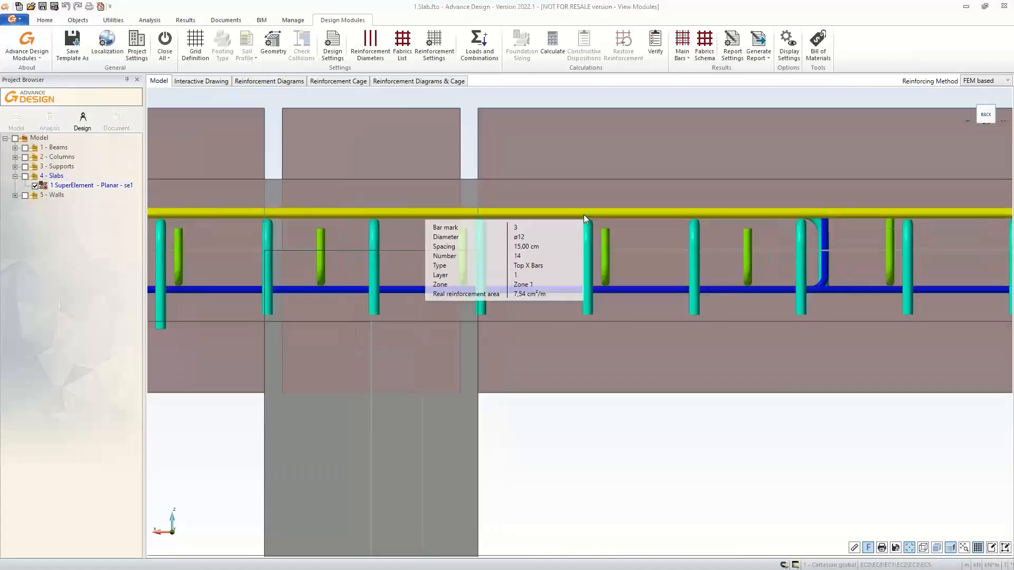
{"action": "left_click", "coordinate": [630, 290]}
{"action": "left_click", "coordinate": [606, 259]}
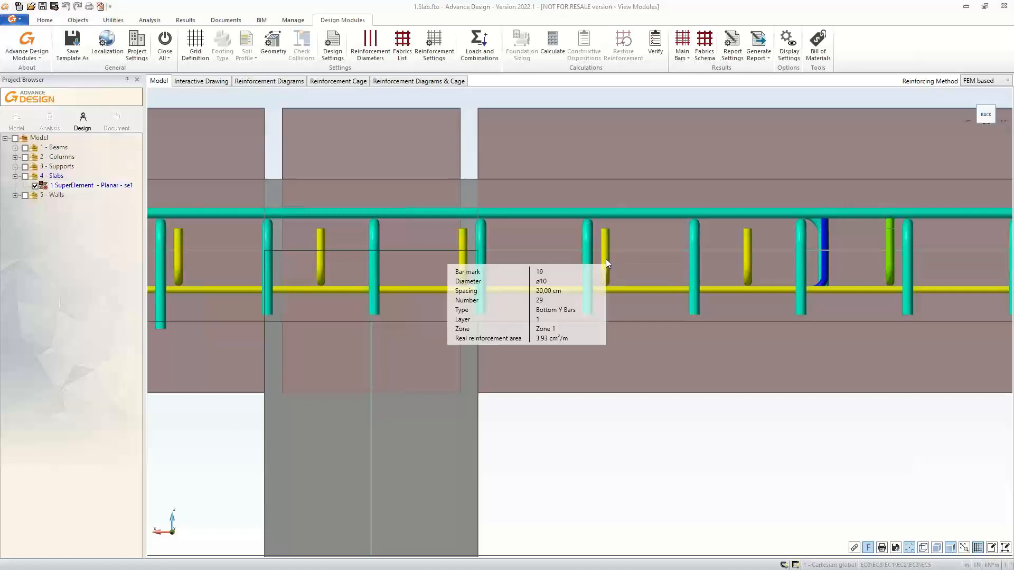
Examine the bars and hooks around the slab opening in the 3D model.
{"action": "left_click", "coordinate": [990, 113]}
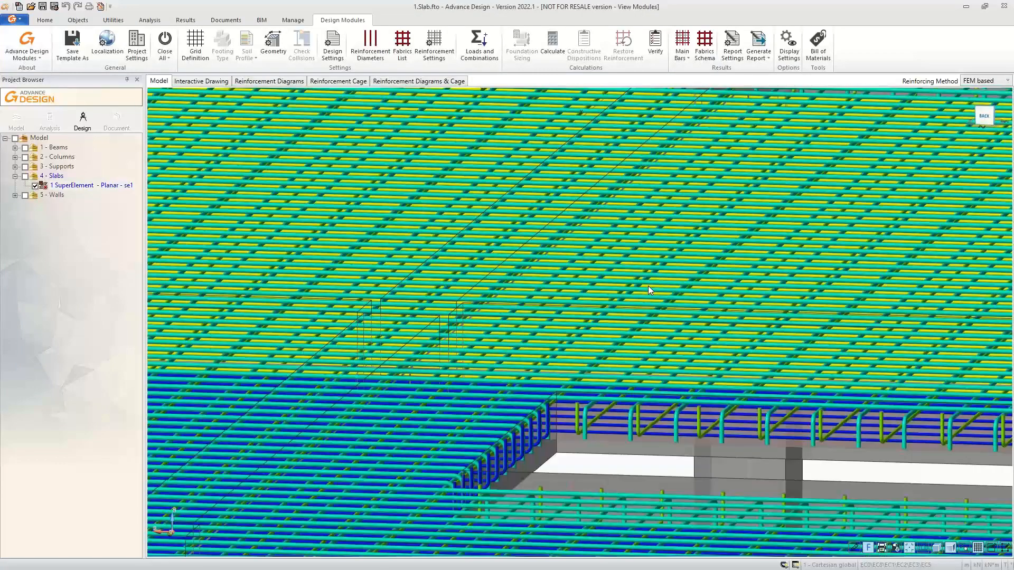
{"action": "scroll", "coordinate": [635, 318], "scroll_direction": "down", "scroll_amount": 5}
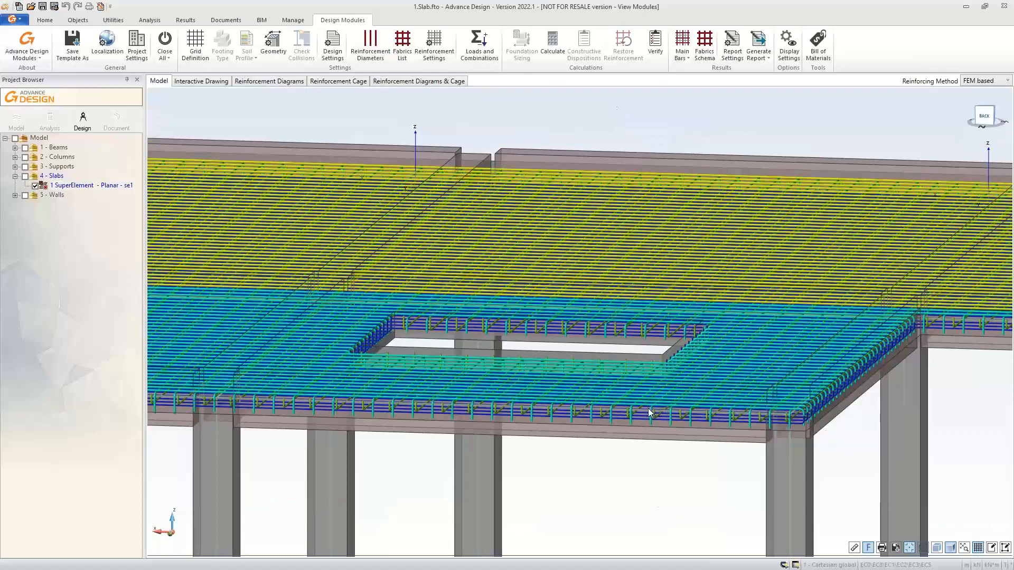
{"action": "scroll", "coordinate": [648, 413], "scroll_direction": "up", "scroll_amount": 5}
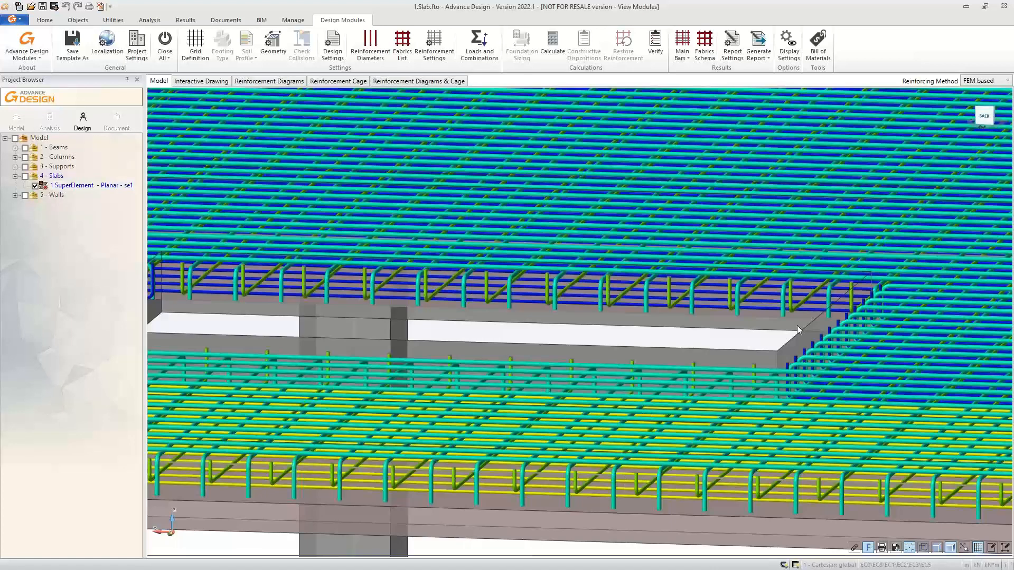
{"action": "scroll", "coordinate": [795, 328], "scroll_direction": "up", "scroll_amount": 3}
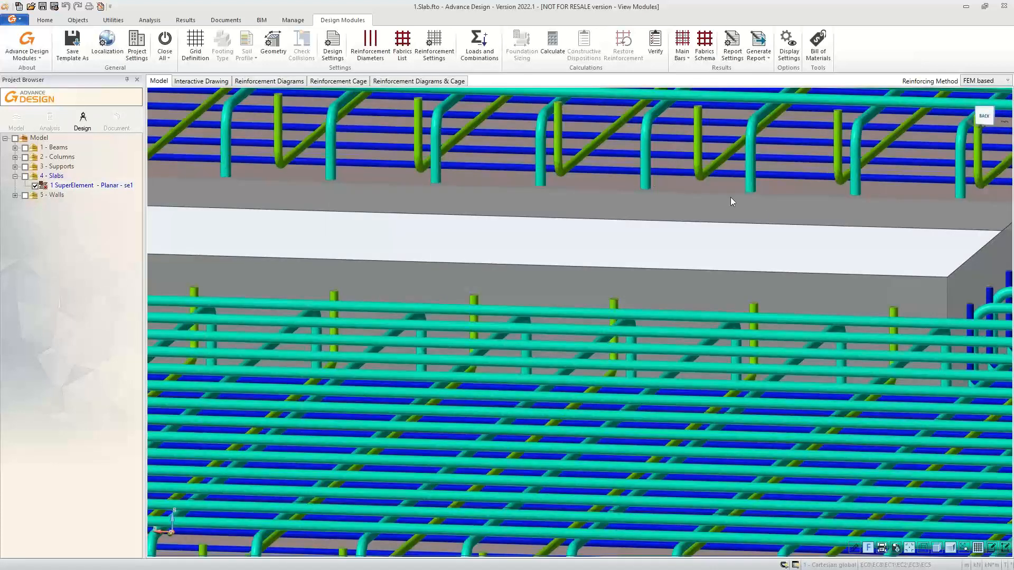
{"action": "middle_click_drag", "start_coordinate": [540, 256], "coordinate": [502, 344]}
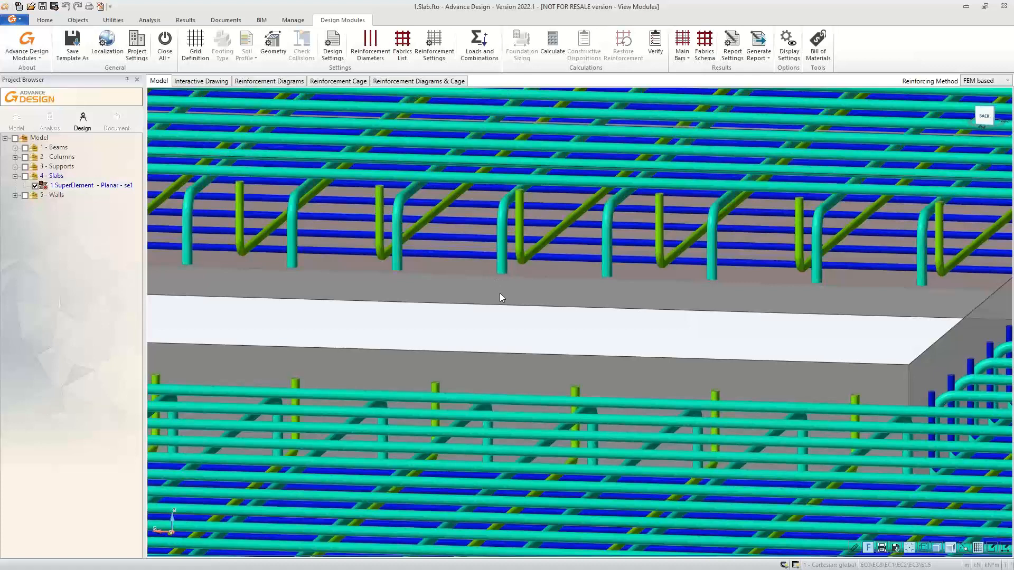
Review the minimum bar length and minimum hook length in the reinforcement assumptions, leaving the settings unchanged.
{"action": "left_click", "coordinate": [435, 53]}
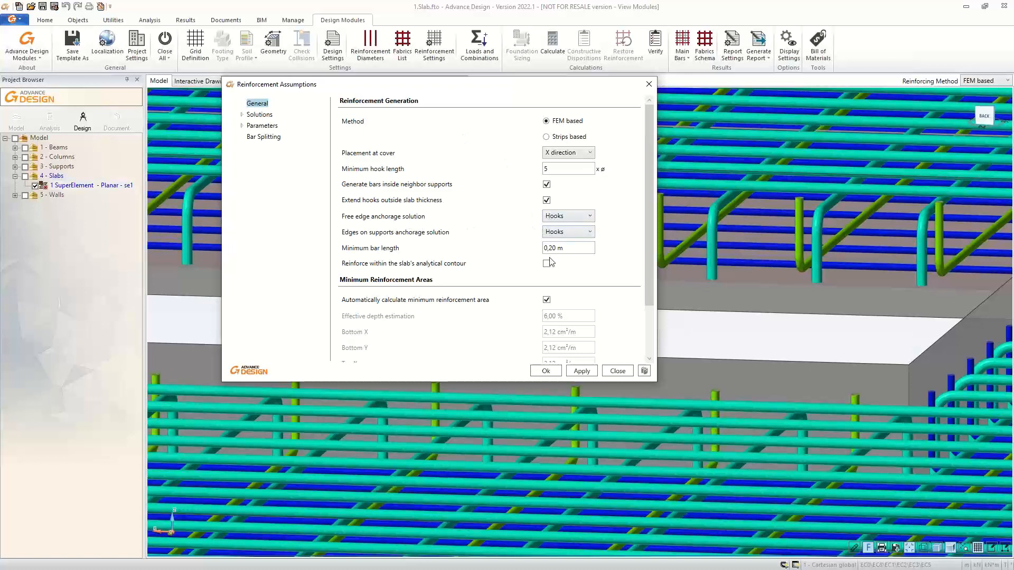
{"action": "double_click", "coordinate": [569, 249]}
{"action": "double_click", "coordinate": [565, 169]}
{"action": "left_click", "coordinate": [649, 84]}
Display the whole slab's bottom reinforcement cage in plan.
{"action": "scroll", "coordinate": [437, 321], "scroll_direction": "down", "scroll_amount": 10}
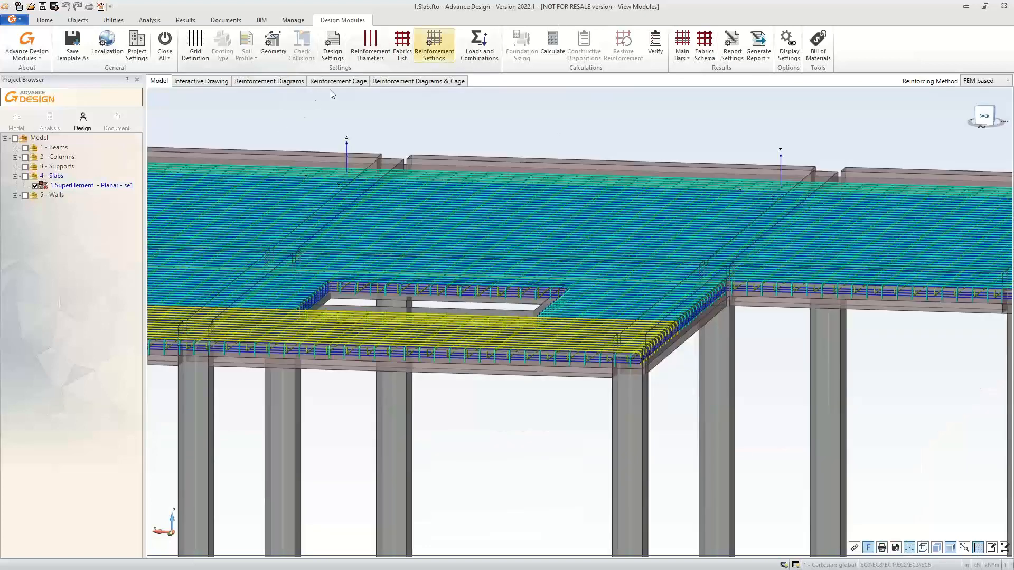
{"action": "left_click", "coordinate": [339, 81]}
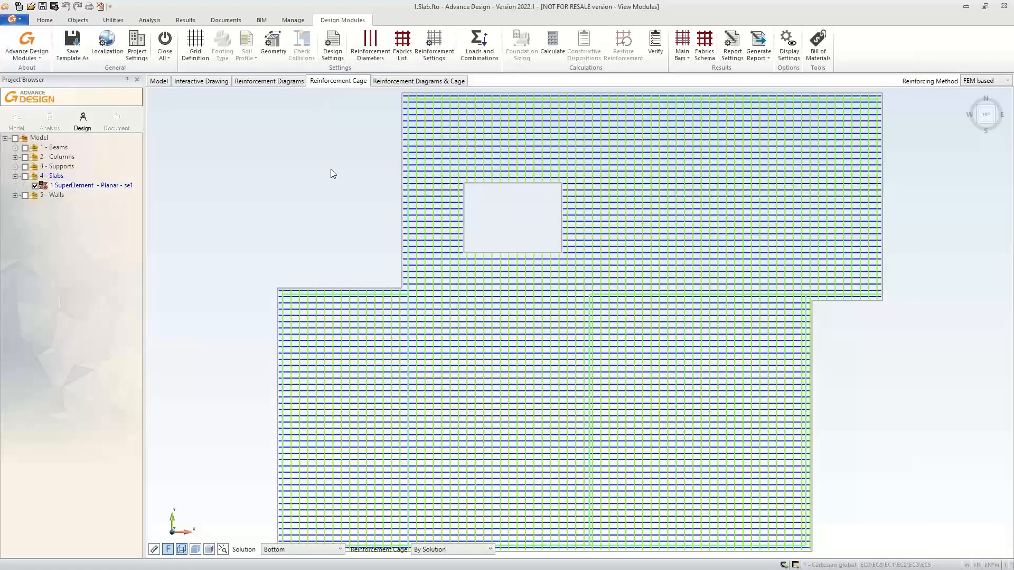
{"action": "scroll", "coordinate": [328, 169], "scroll_direction": "down", "scroll_amount": 3}
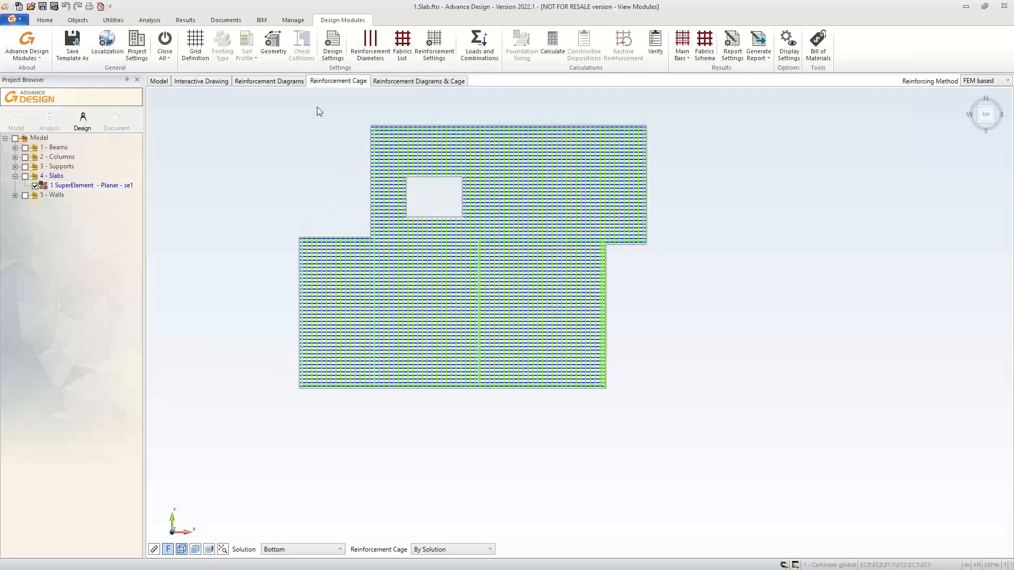
Plot the slab's real reinforcement as the Delta X Bottom diagram for the bottom solution.
{"action": "left_click", "coordinate": [291, 83]}
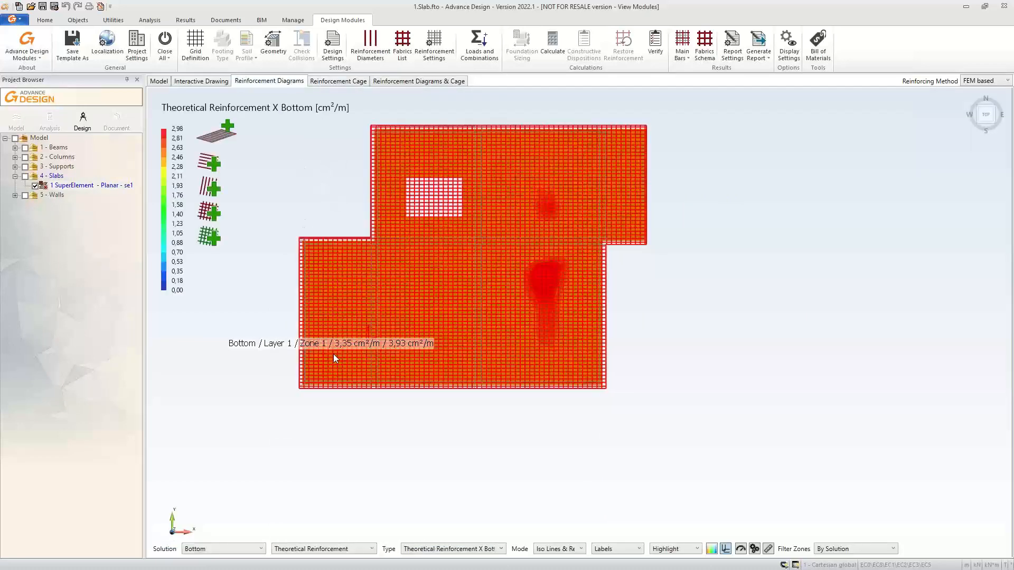
{"action": "left_click", "coordinate": [437, 550]}
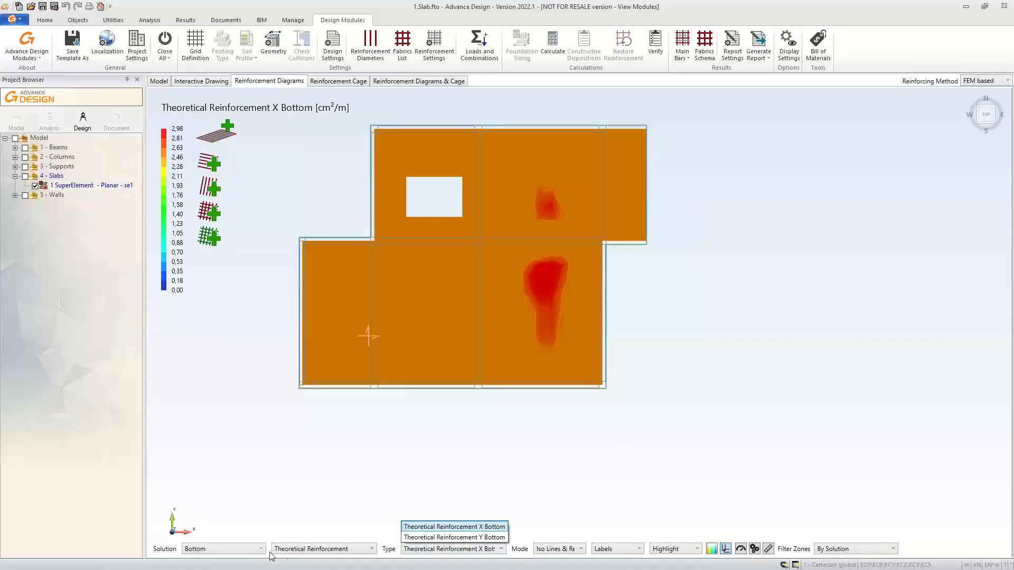
{"action": "left_click", "coordinate": [307, 553]}
{"action": "left_click", "coordinate": [311, 551]}
{"action": "left_click", "coordinate": [312, 527]}
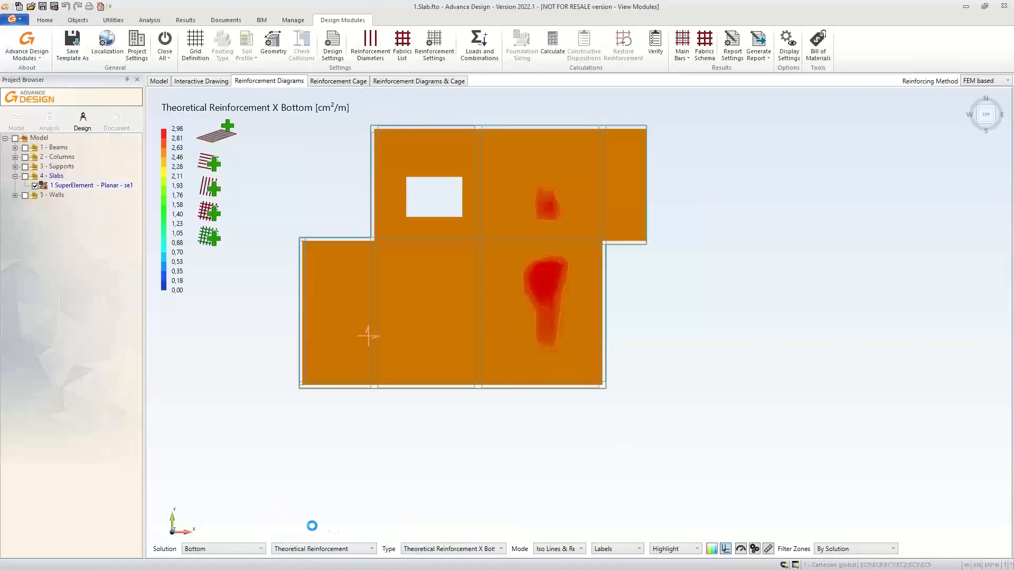
{"action": "left_click", "coordinate": [433, 550]}
{"action": "left_click", "coordinate": [430, 515]}
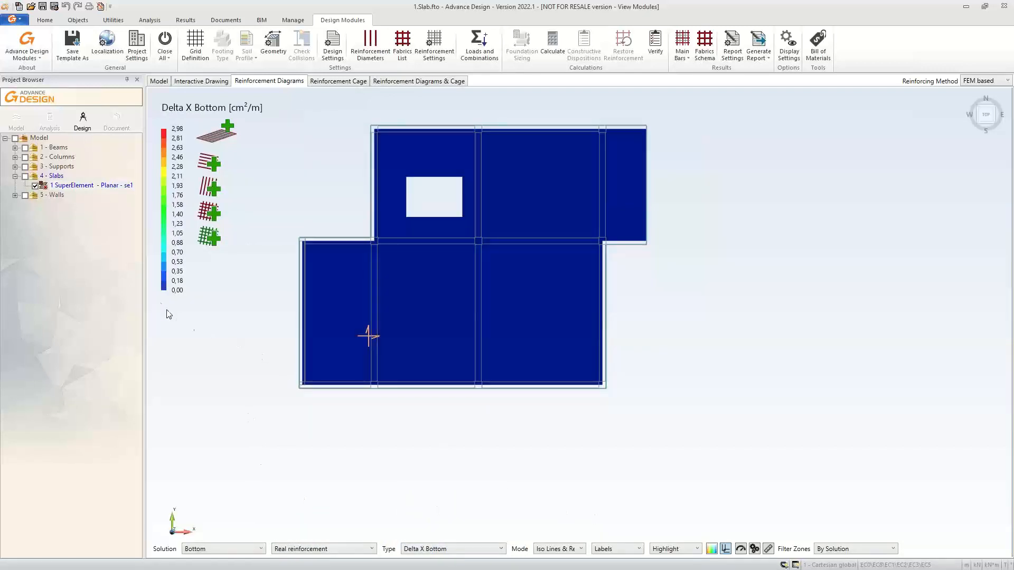
{"action": "middle_click_drag", "start_coordinate": [301, 169], "coordinate": [324, 209]}
{"action": "scroll", "coordinate": [324, 209], "scroll_direction": "up", "scroll_amount": 1}
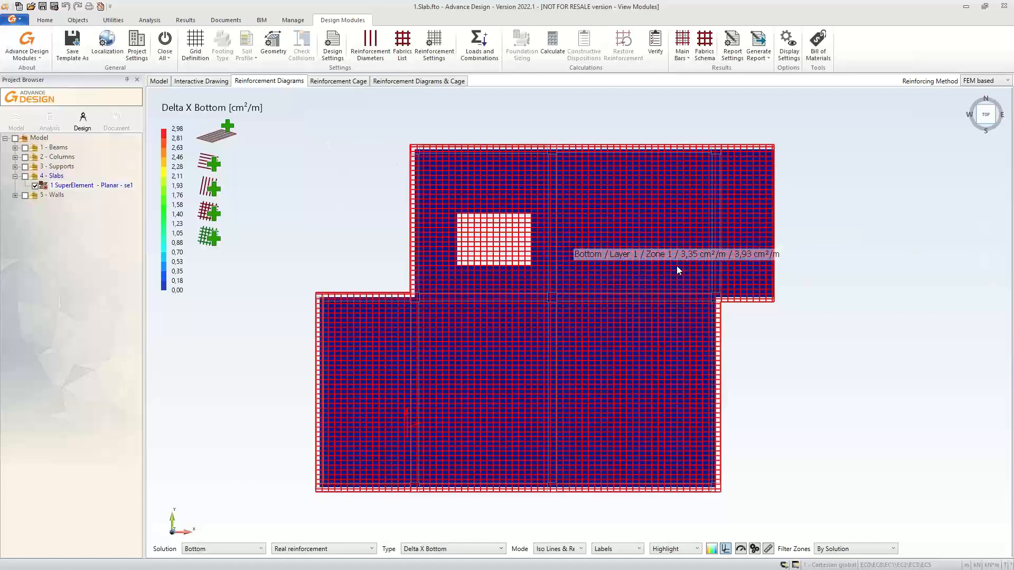
Review the slab's concrete, steel and formwork quantities in the bill of materials and close it without changes.
{"action": "left_click", "coordinate": [818, 42]}
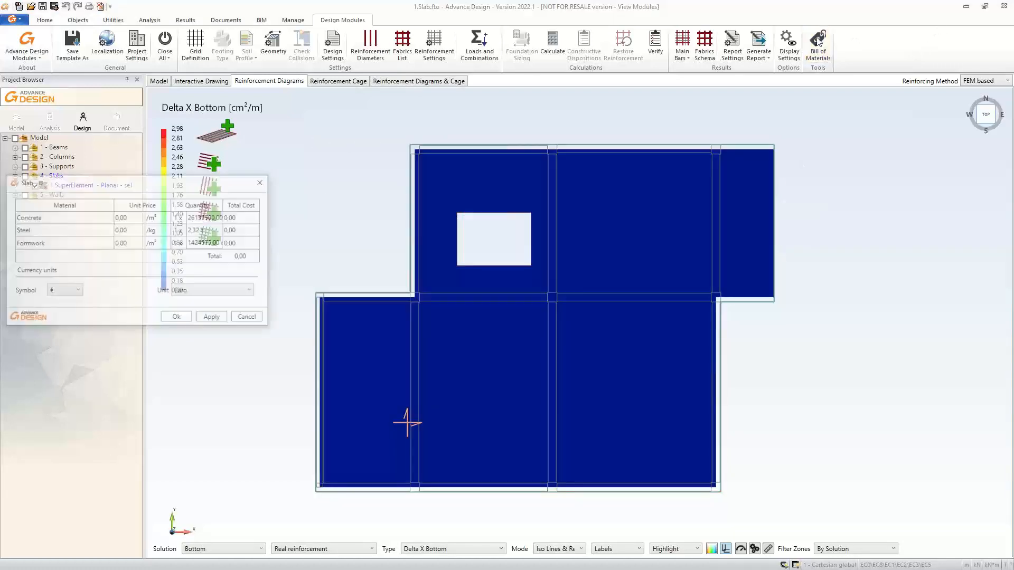
{"action": "left_click_drag", "start_coordinate": [201, 186], "coordinate": [477, 125]}
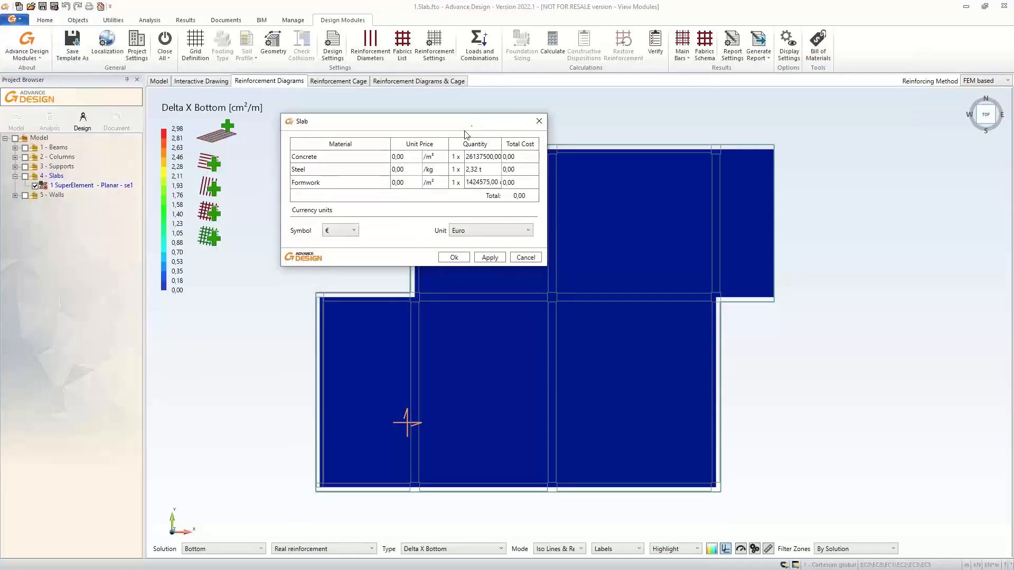
{"action": "left_click", "coordinate": [539, 121]}
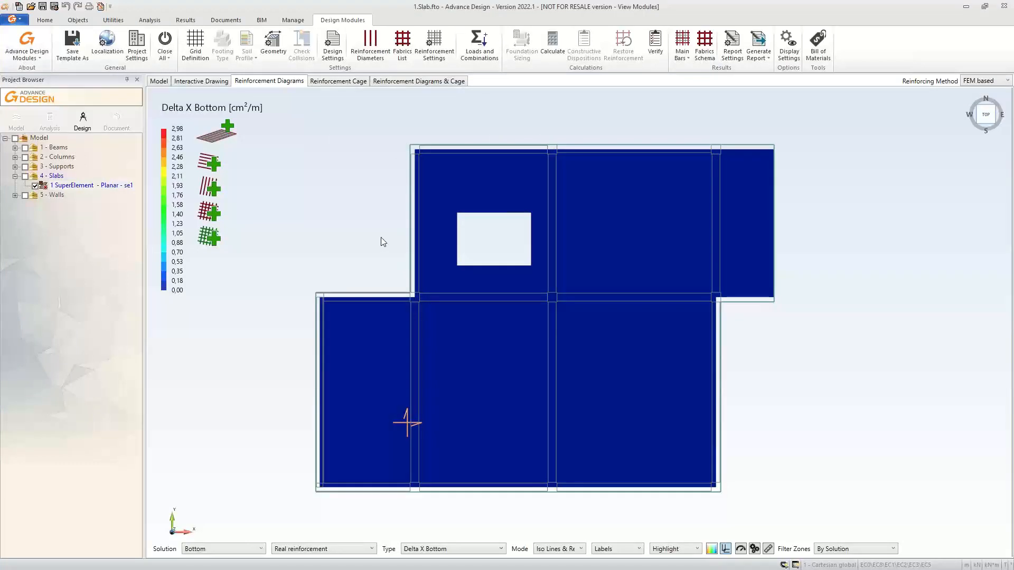
Set the minimum coverage of the layer 1 bars to 70 % in the reinforcement solutions and recheck the assumptions.
{"action": "left_click", "coordinate": [433, 46]}
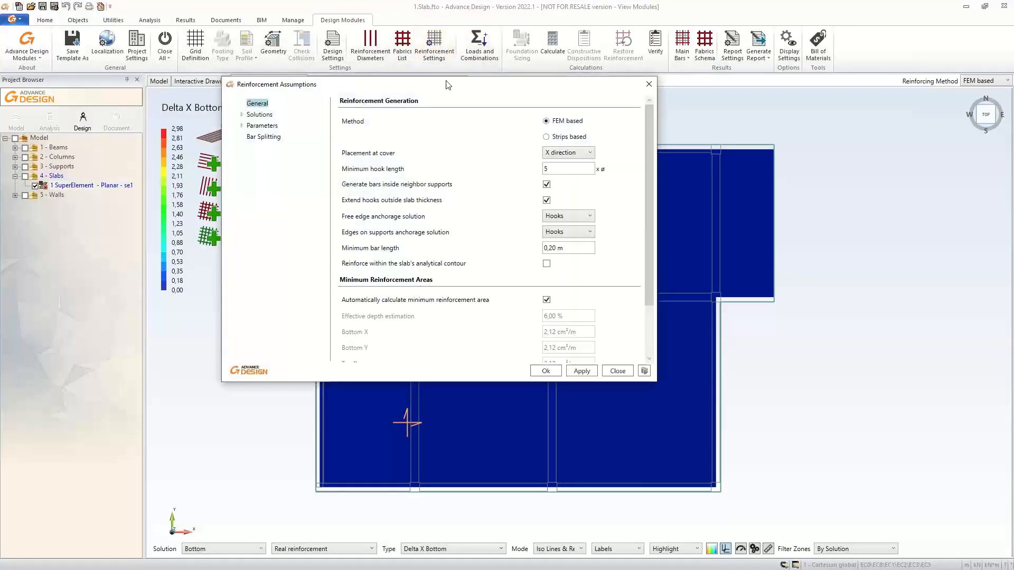
{"action": "left_click", "coordinate": [269, 111]}
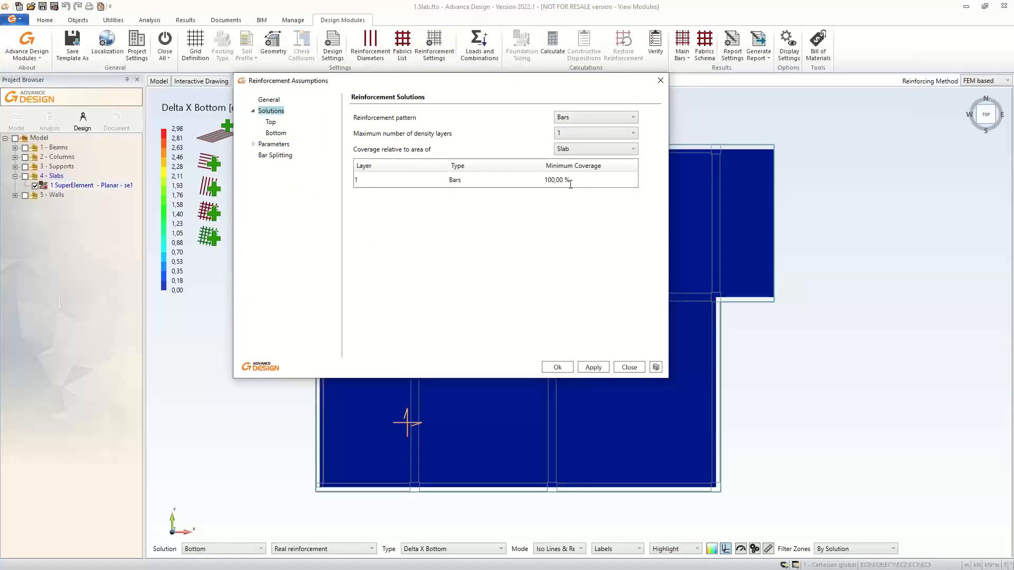
{"action": "left_click", "coordinate": [599, 181]}
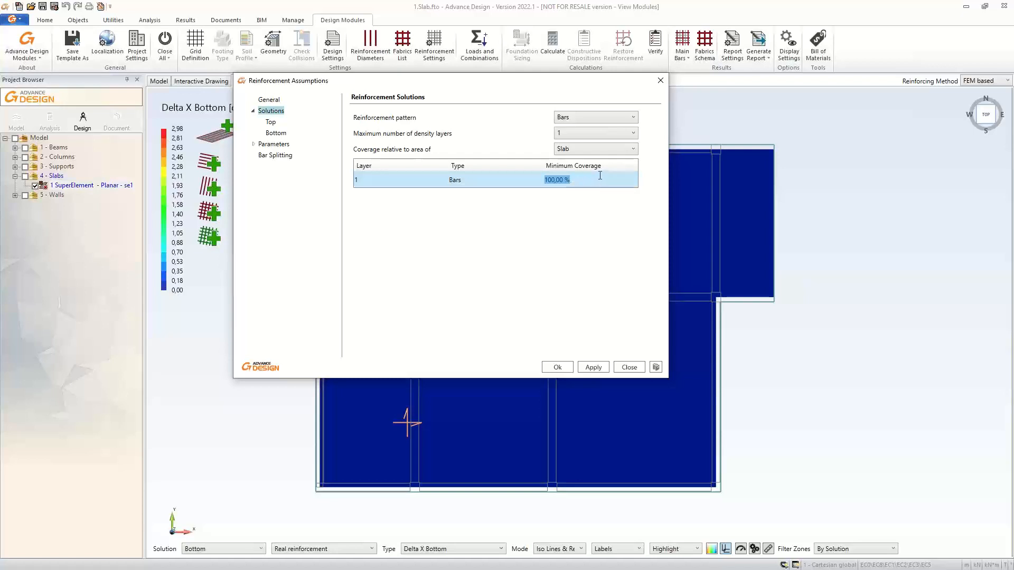
{"action": "type", "text": "70"}
{"action": "left_click", "coordinate": [509, 183]}
{"action": "left_click", "coordinate": [557, 368]}
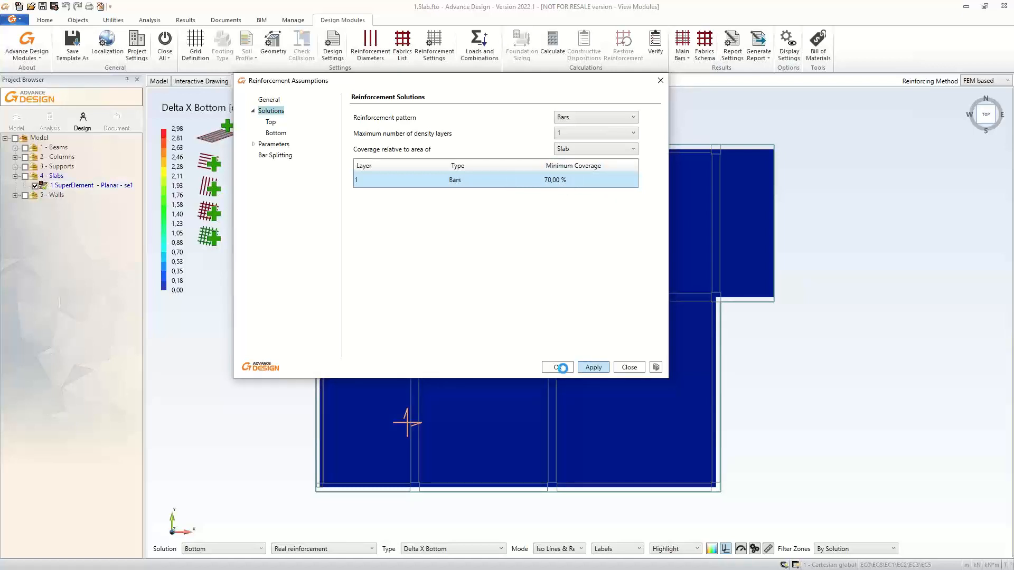
{"action": "left_click", "coordinate": [560, 368]}
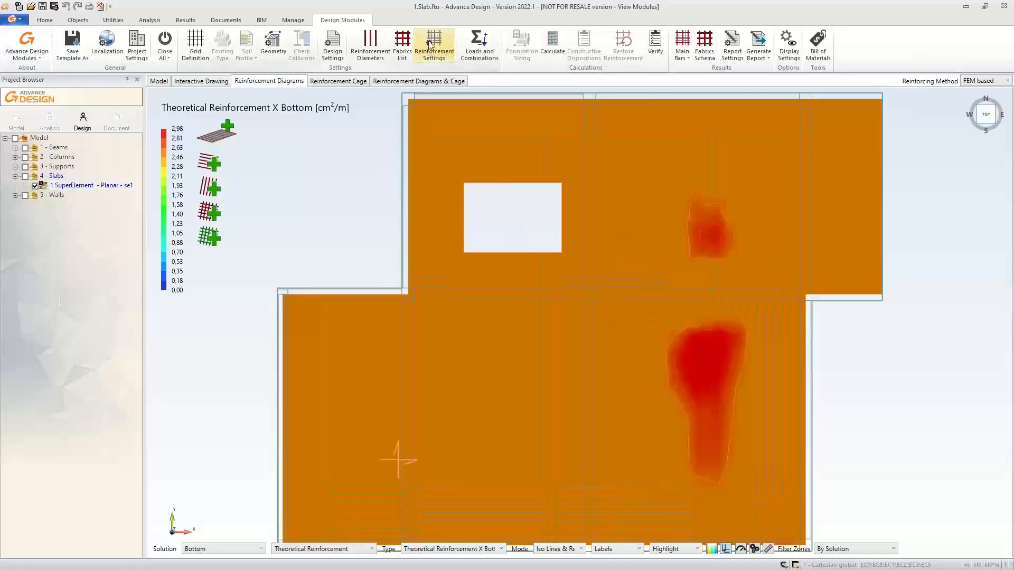
{"action": "left_click", "coordinate": [432, 46]}
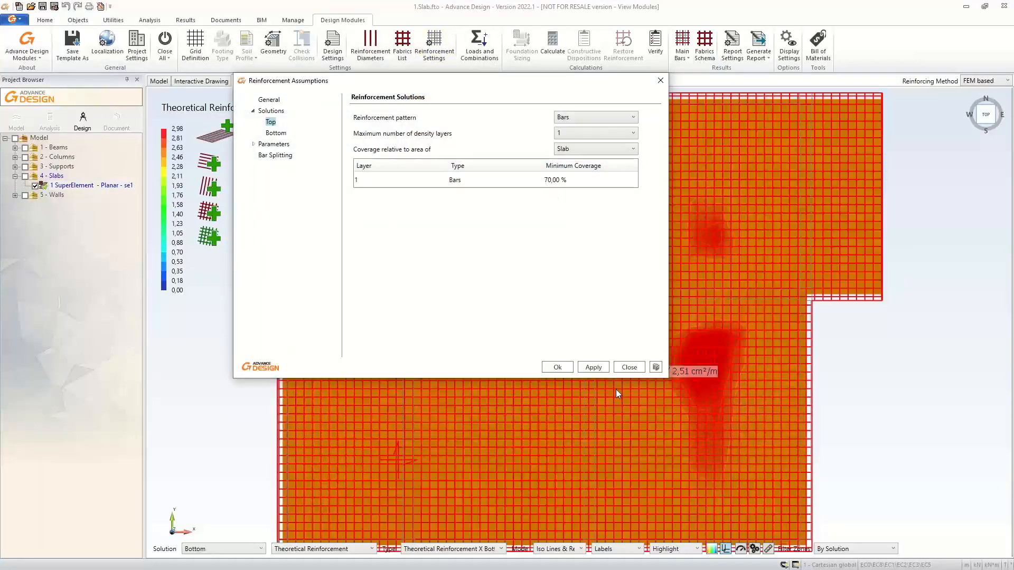
{"action": "left_click", "coordinate": [634, 368]}
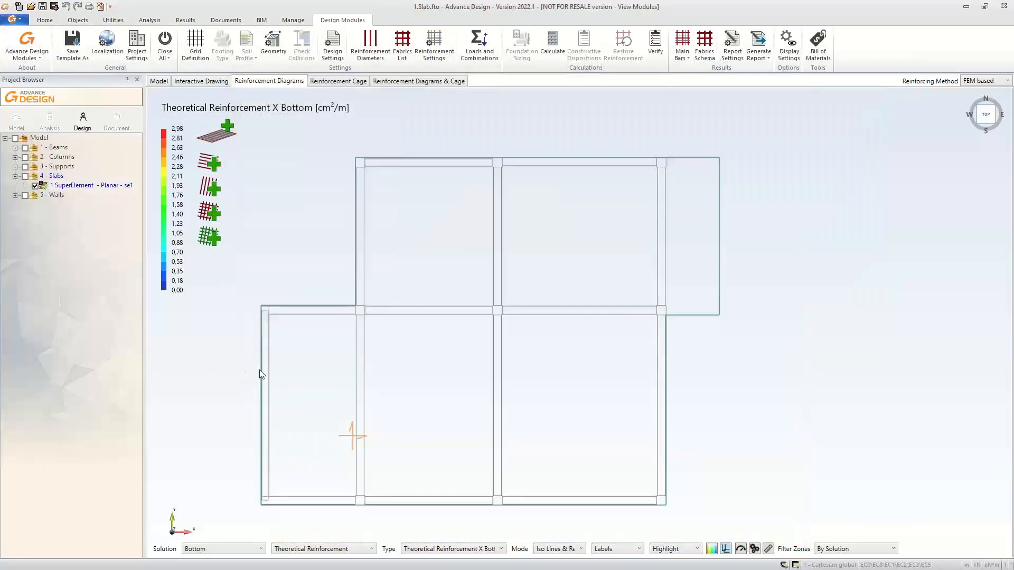
Plot the real reinforcement as the Delta X Bottom diagram with Cell Max on Area labels and examine the under-reinforced areas.
{"action": "left_click", "coordinate": [289, 550]}
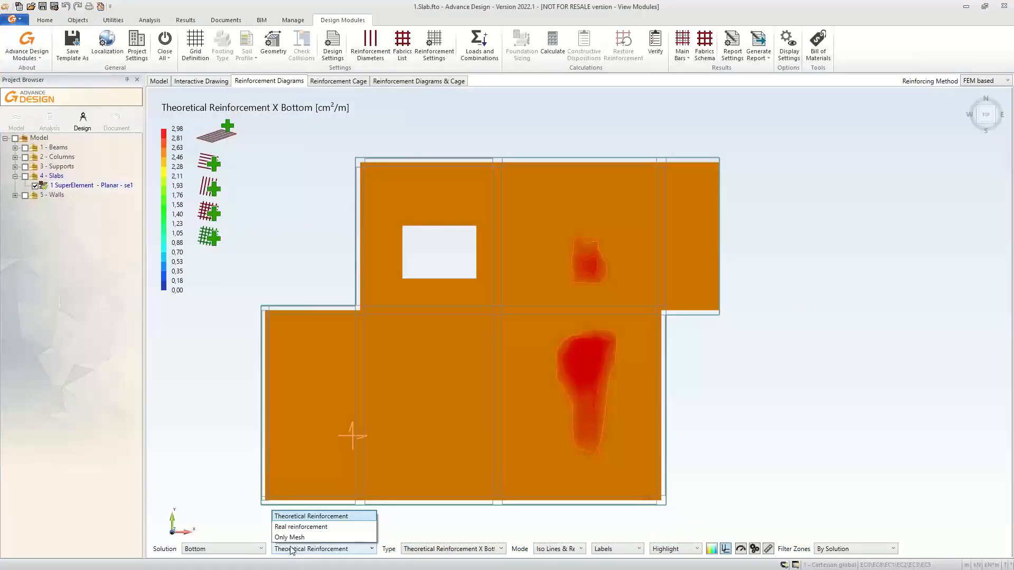
{"action": "left_click", "coordinate": [301, 523]}
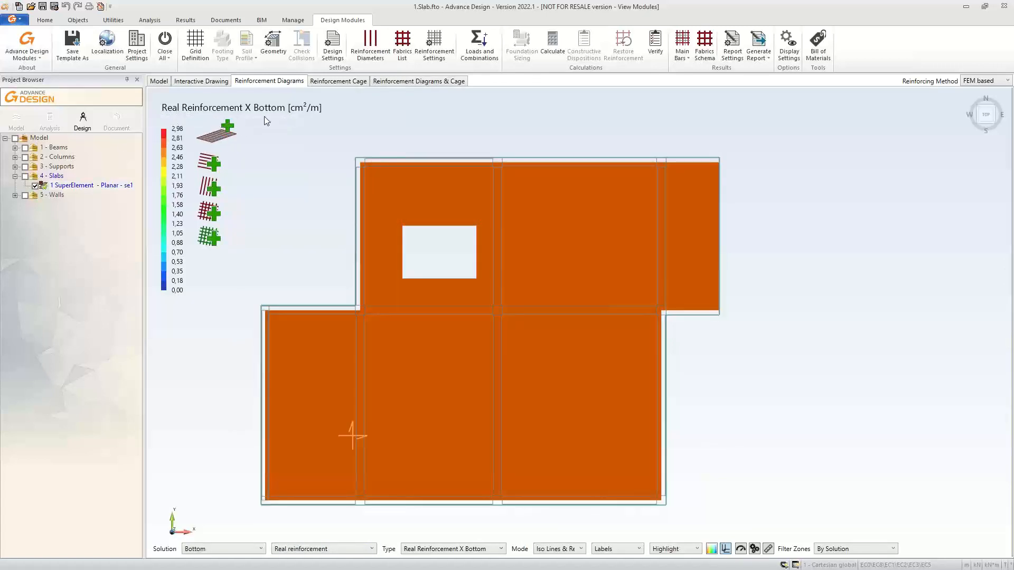
{"action": "left_click", "coordinate": [448, 550]}
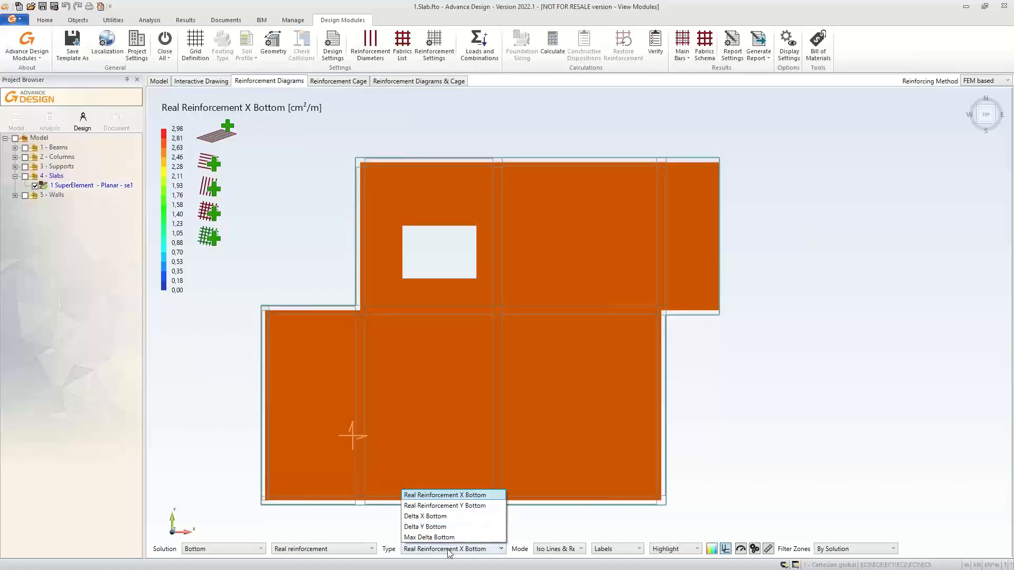
{"action": "left_click", "coordinate": [423, 516]}
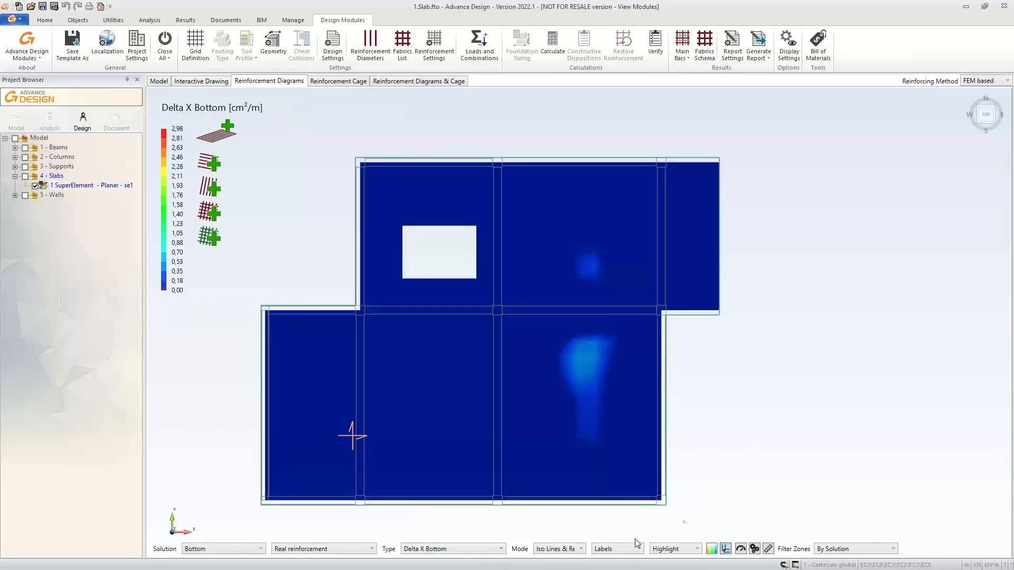
{"action": "left_click", "coordinate": [614, 549]}
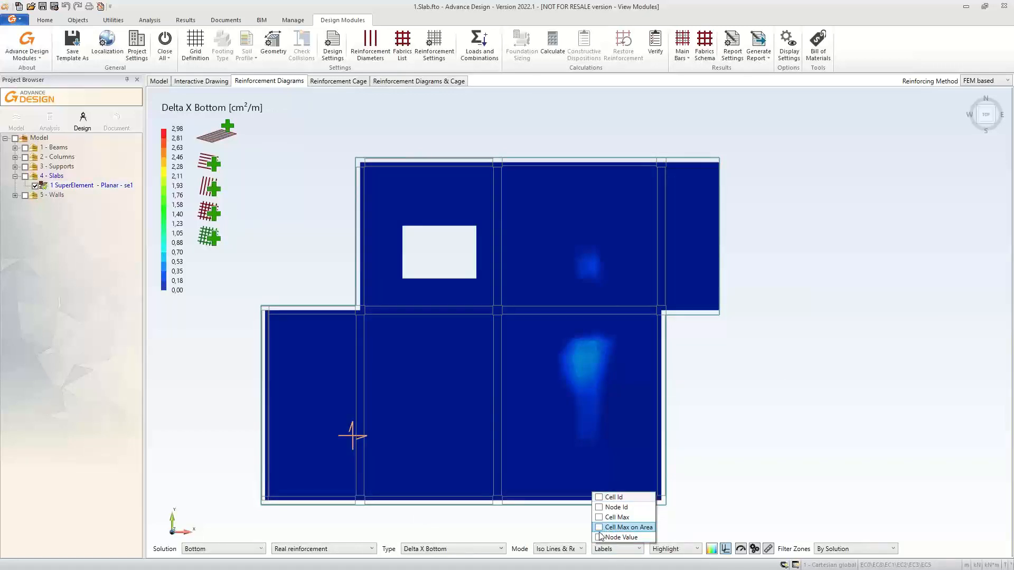
{"action": "left_click", "coordinate": [601, 528]}
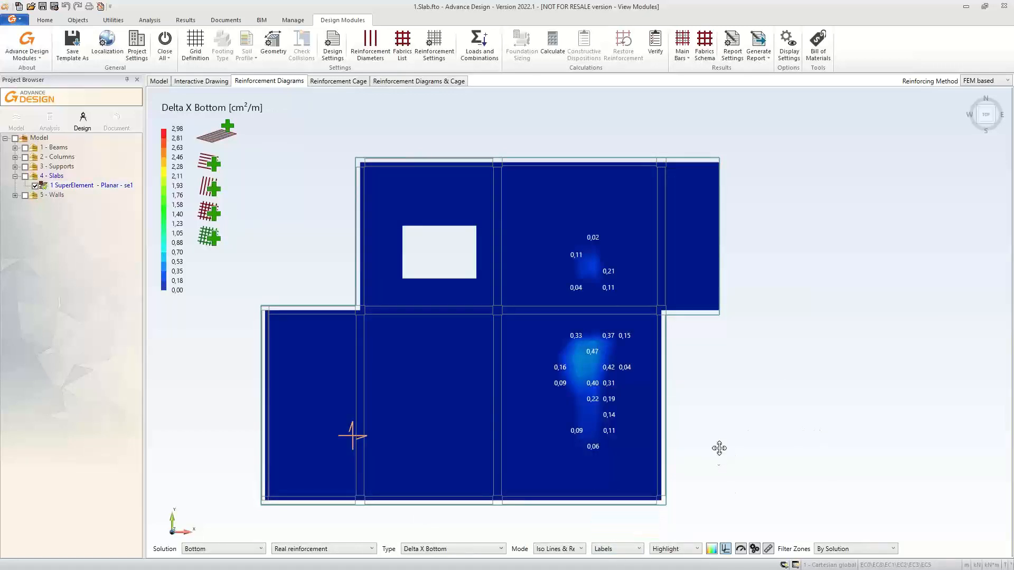
{"action": "middle_click_drag", "start_coordinate": [718, 458], "coordinate": [730, 435]}
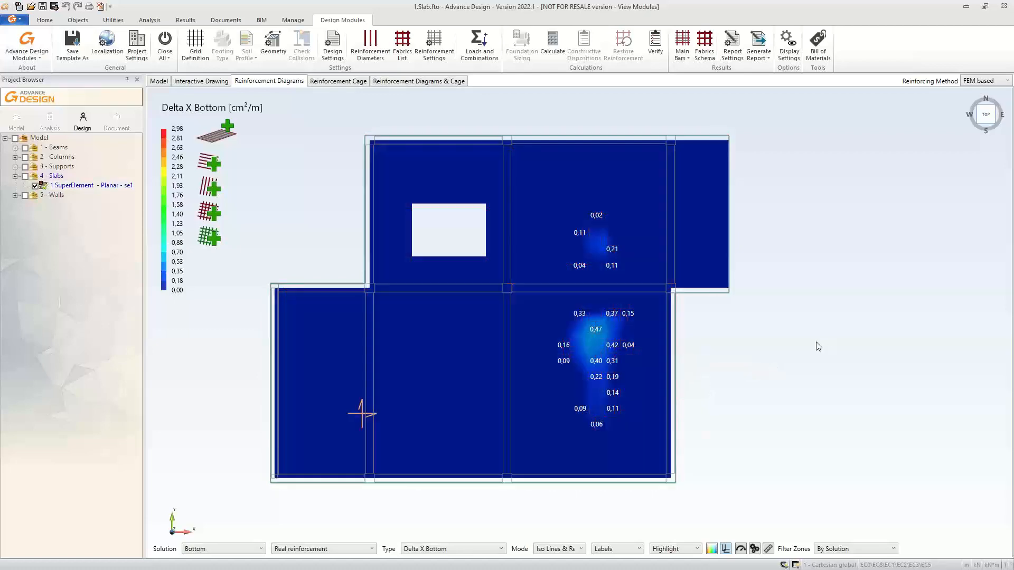
{"action": "scroll", "coordinate": [657, 374], "scroll_direction": "up", "scroll_amount": 2}
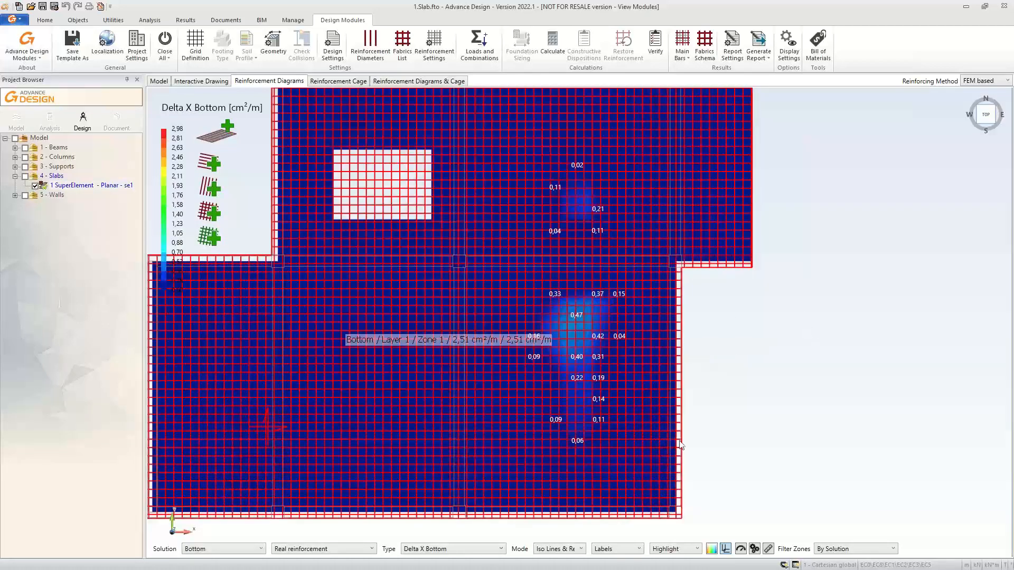
Plot the Delta Y Bottom diagram and examine the under-reinforced areas in the slab's lower bays.
{"action": "left_click", "coordinate": [451, 551]}
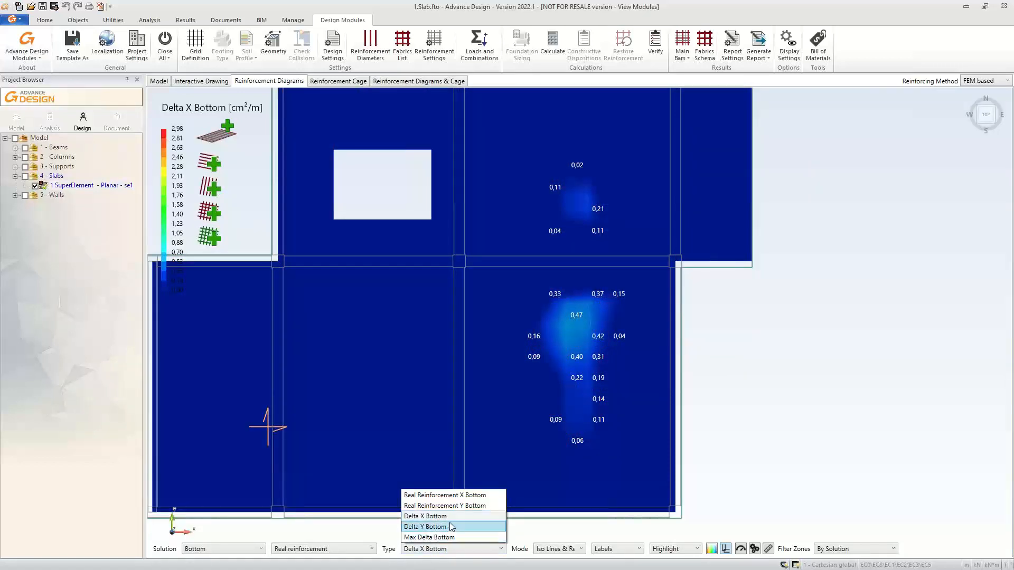
{"action": "left_click", "coordinate": [449, 524]}
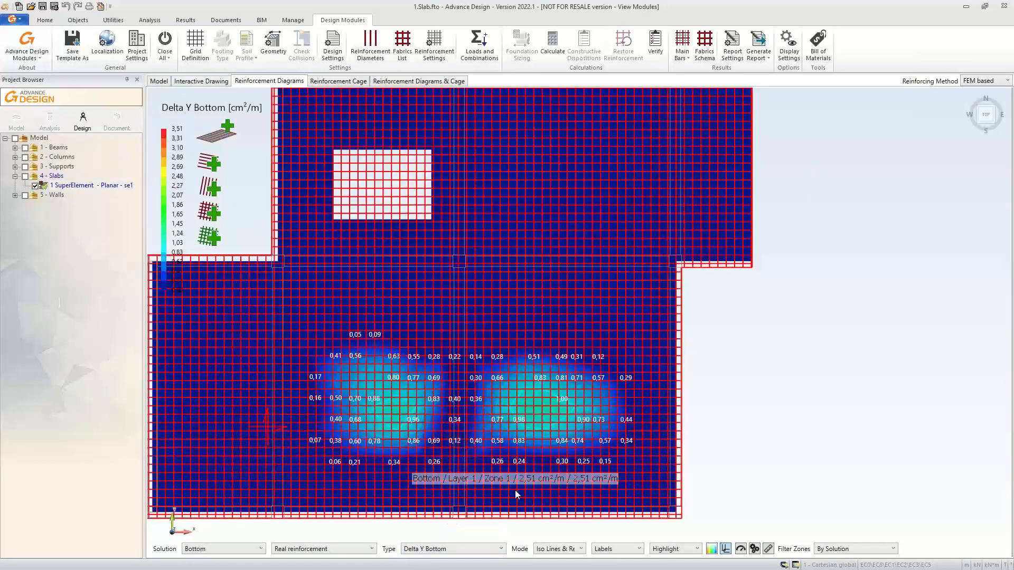
{"action": "middle_click_drag", "start_coordinate": [818, 426], "coordinate": [910, 425]}
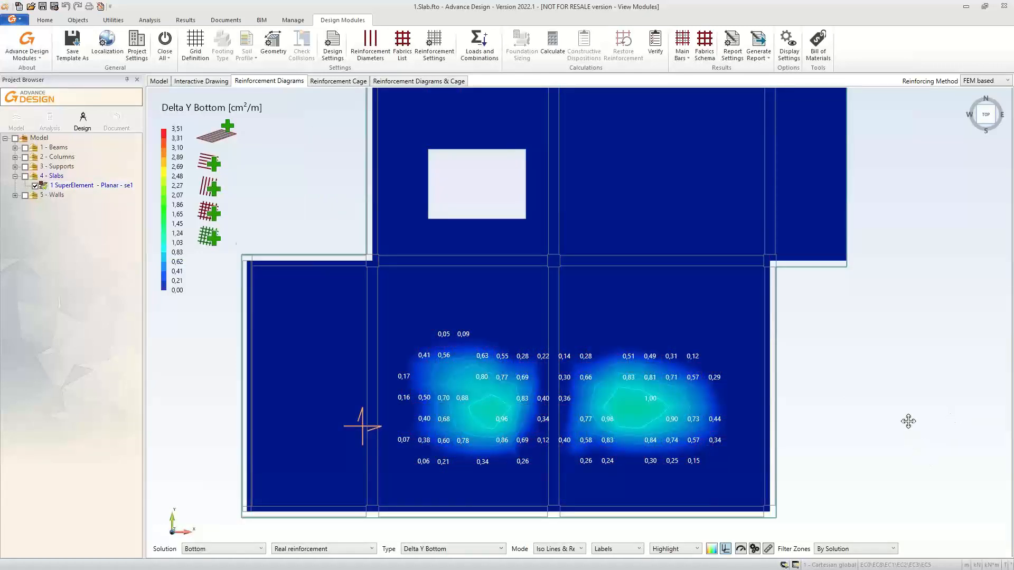
{"action": "middle_click_drag", "start_coordinate": [908, 421], "coordinate": [904, 405]}
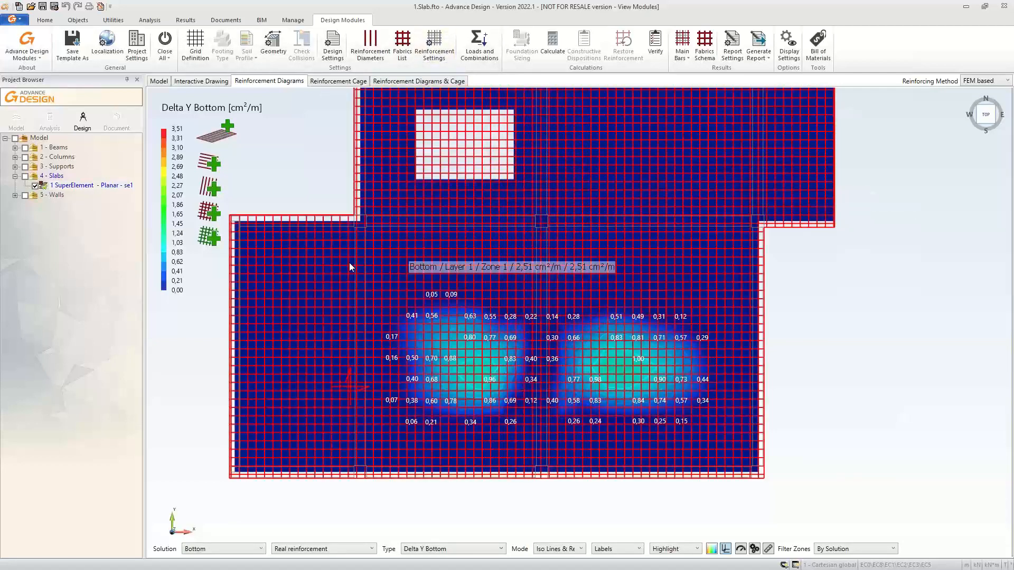
Compare the Delta Y Bottom diagram with the bottom reinforcement cage, finishing on the reinforcement diagram alone.
{"action": "left_click", "coordinate": [397, 81]}
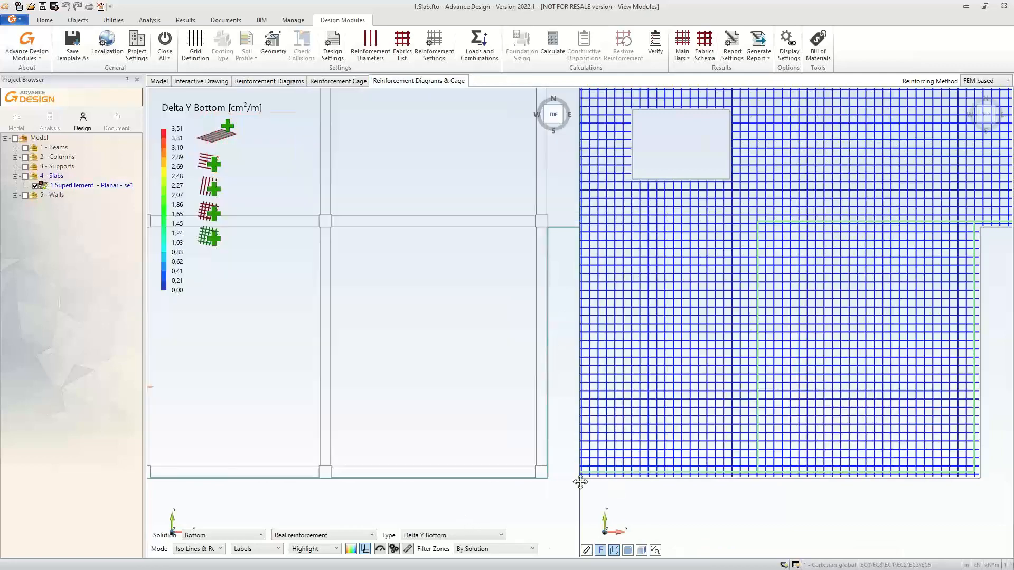
{"action": "scroll", "coordinate": [478, 469], "scroll_direction": "up", "scroll_amount": 2}
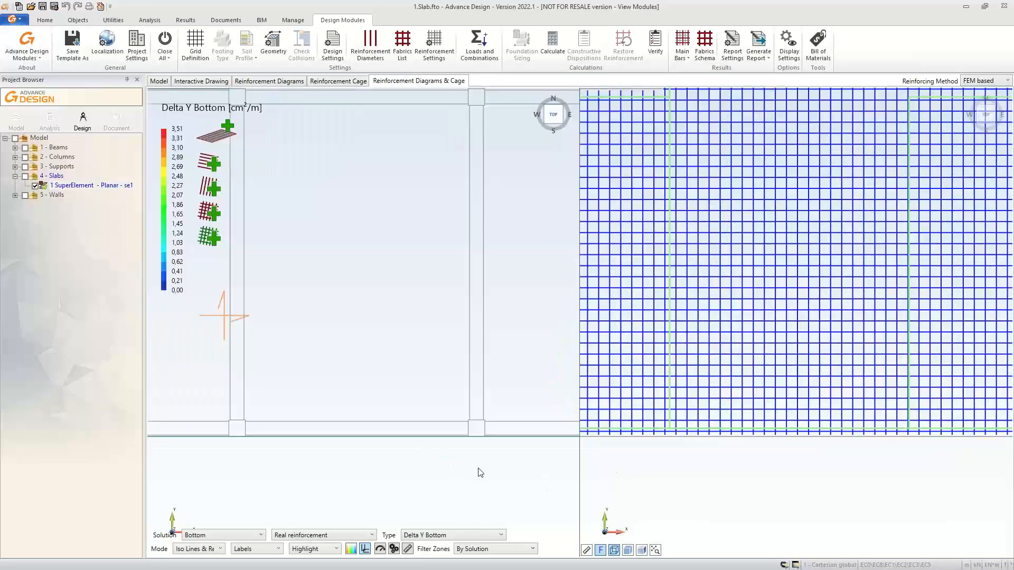
{"action": "middle_click_drag", "start_coordinate": [478, 469], "coordinate": [407, 499]}
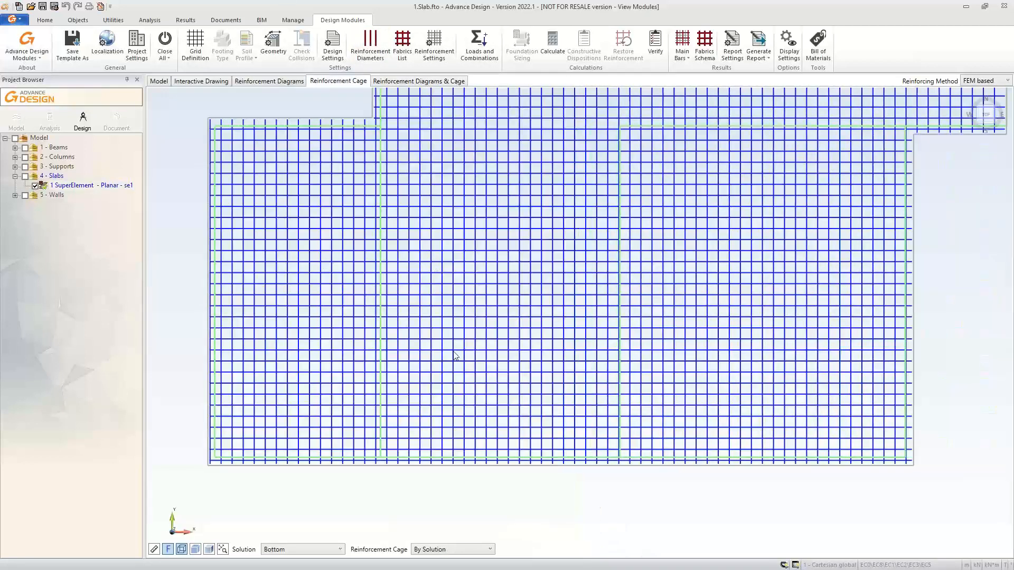
{"action": "left_click", "coordinate": [259, 81]}
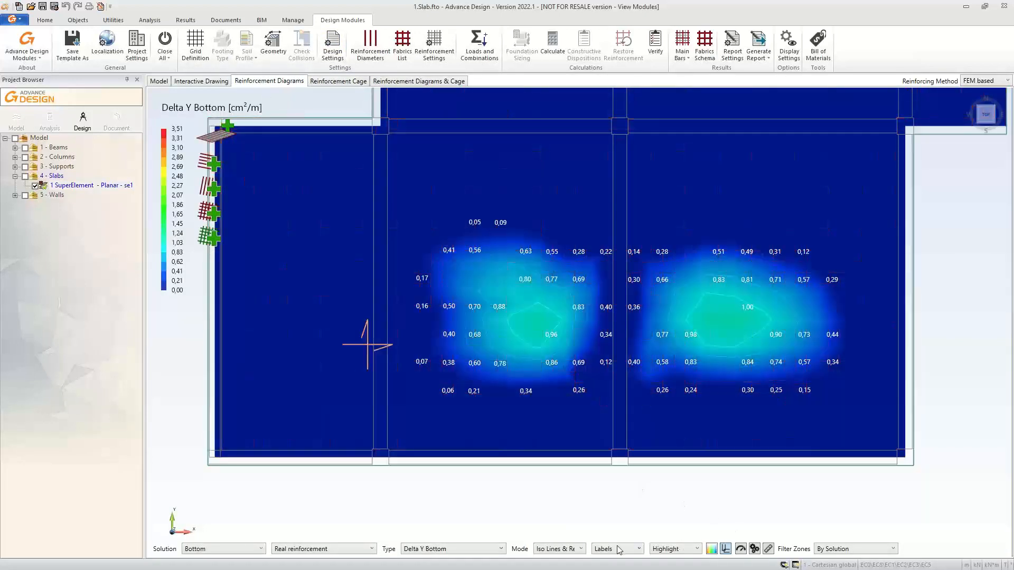
Show the Delta Y Bottom diagram in Grid mode with maximum value labels on the cells.
{"action": "left_click", "coordinate": [565, 549]}
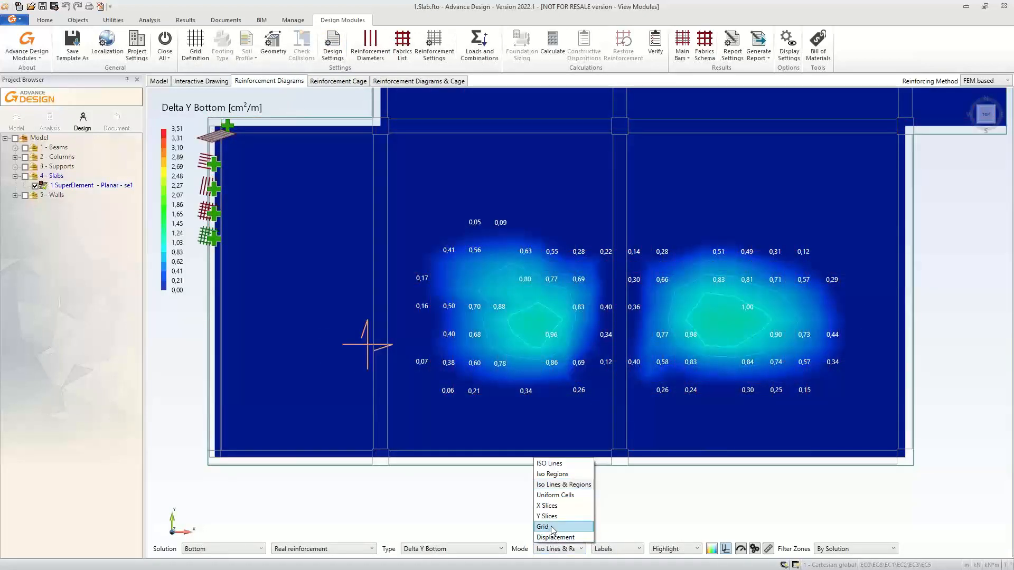
{"action": "left_click", "coordinate": [550, 524]}
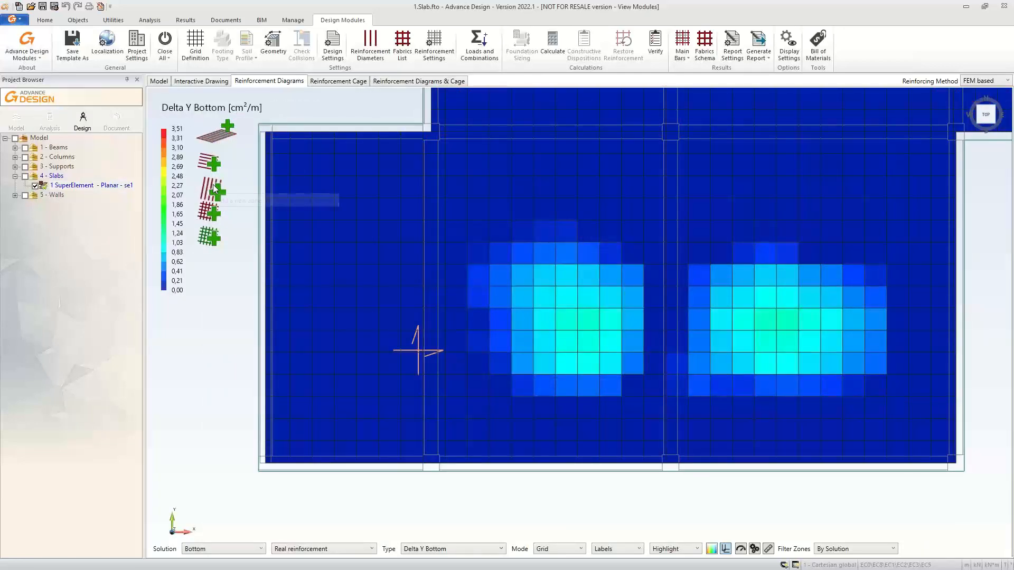
{"action": "left_click", "coordinate": [213, 185]}
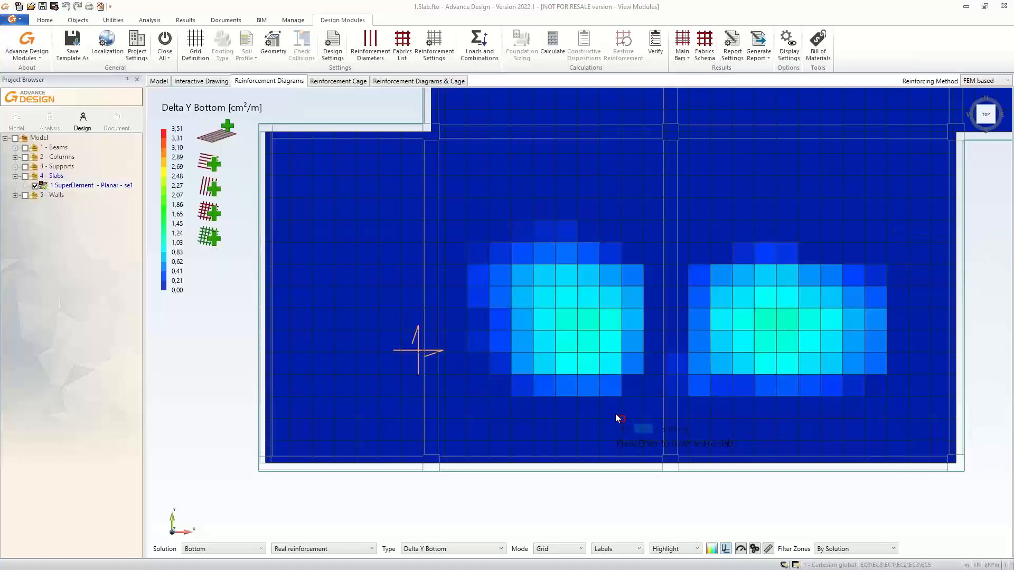
{"action": "left_click", "coordinate": [637, 549]}
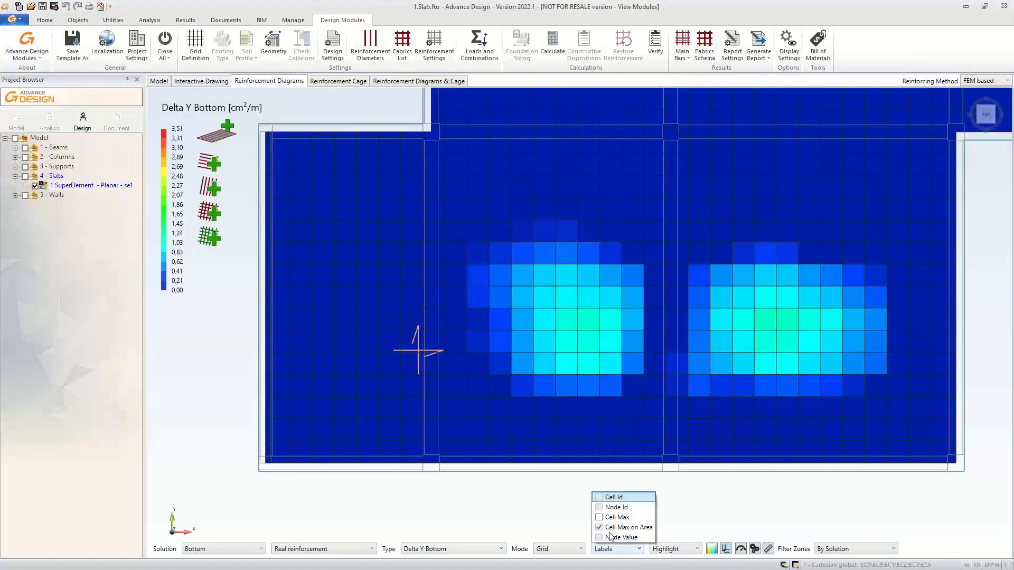
{"action": "left_click", "coordinate": [623, 527]}
{"action": "left_click", "coordinate": [699, 514]}
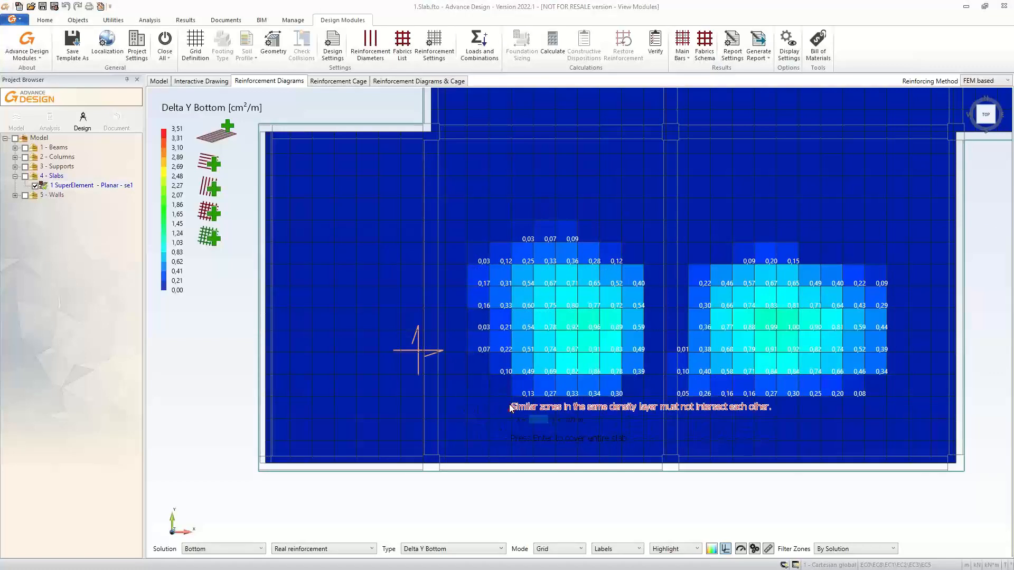
Try to add a Y-direction bar zone to the bottom solution within the existing density layer.
{"action": "key", "text": "Return"}
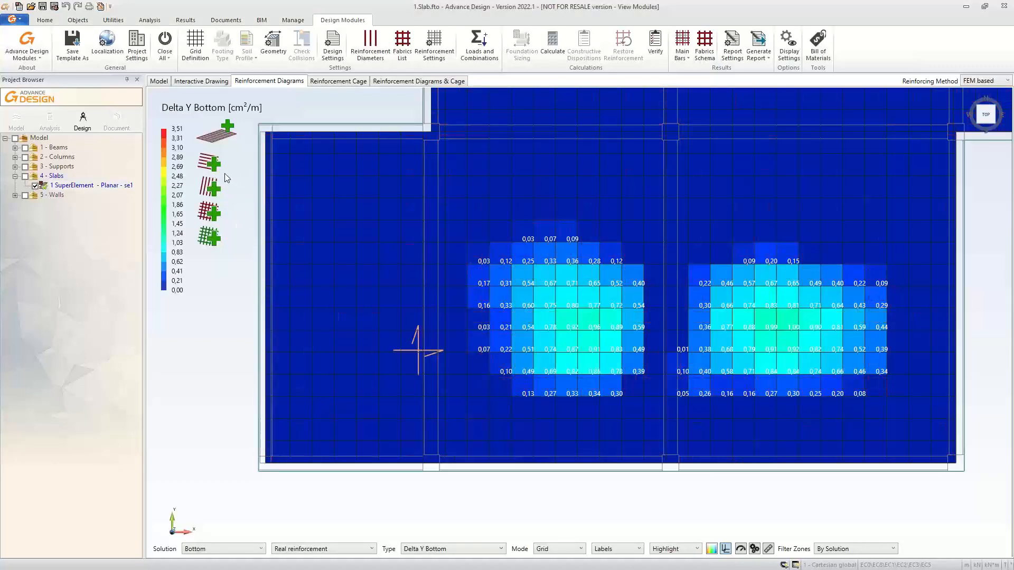
{"action": "left_click", "coordinate": [214, 182]}
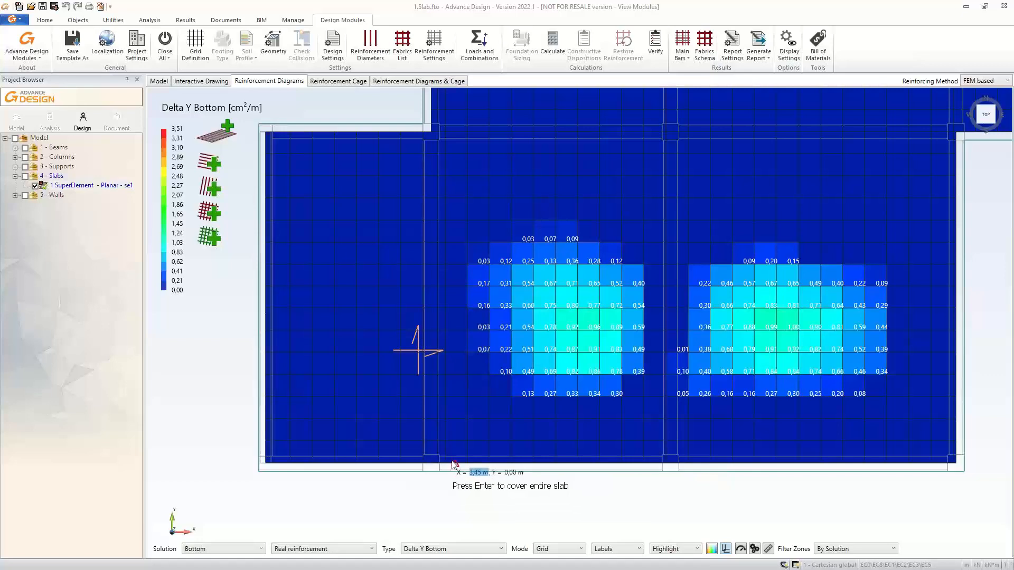
{"action": "key", "text": "Return"}
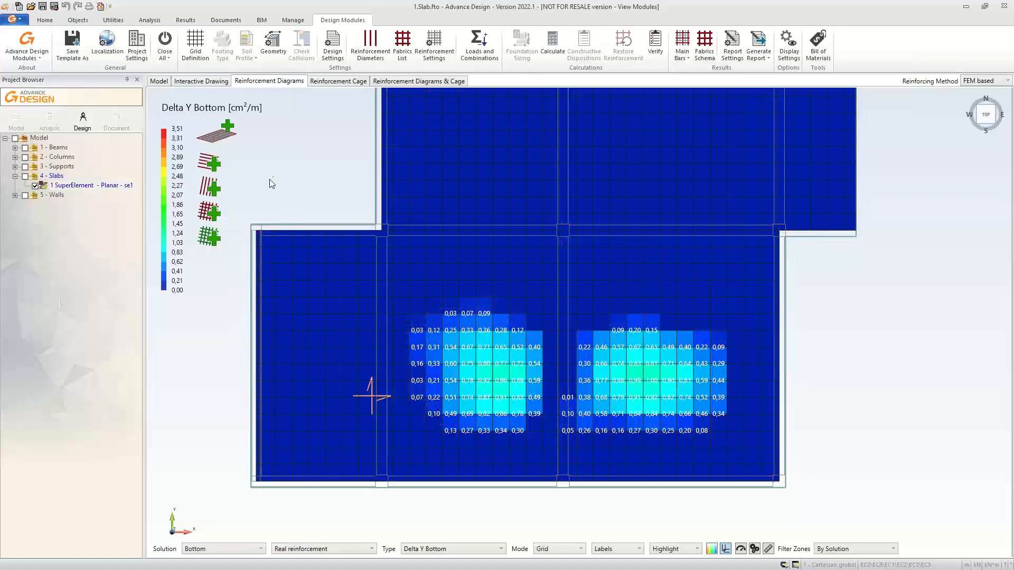
Add a second density layer to the bottom solution and outline a rectangular Y-direction bar zone enclosing both under-reinforced areas.
{"action": "left_click", "coordinate": [232, 128]}
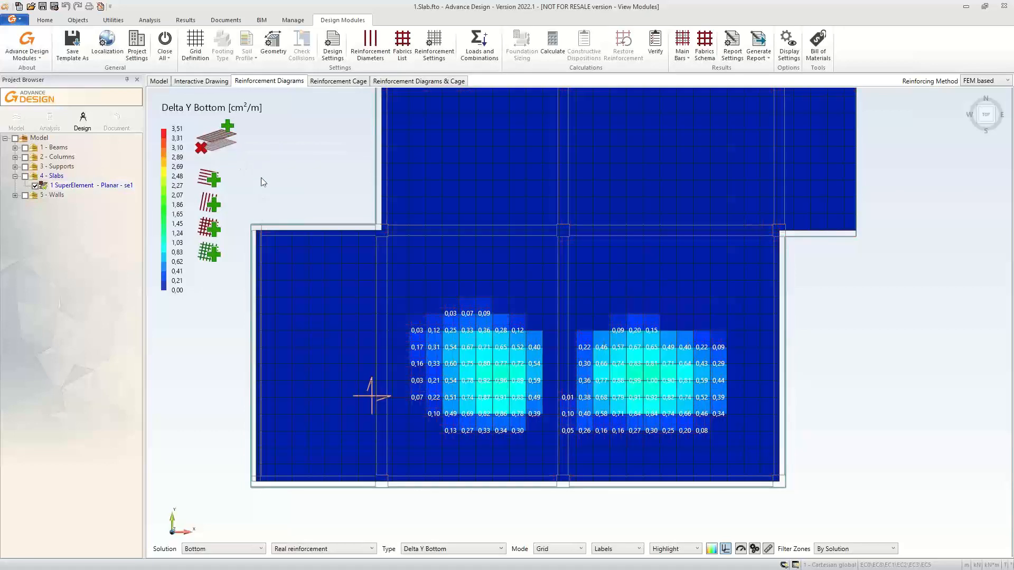
{"action": "left_click", "coordinate": [408, 447]}
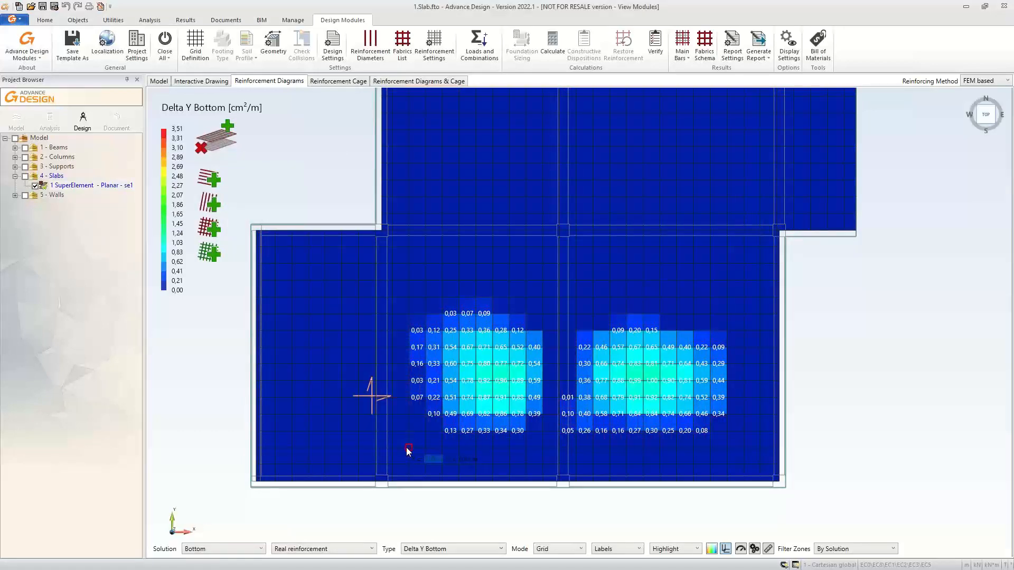
{"action": "left_click", "coordinate": [727, 448]}
{"action": "left_click", "coordinate": [728, 298]}
{"action": "left_click", "coordinate": [412, 297]}
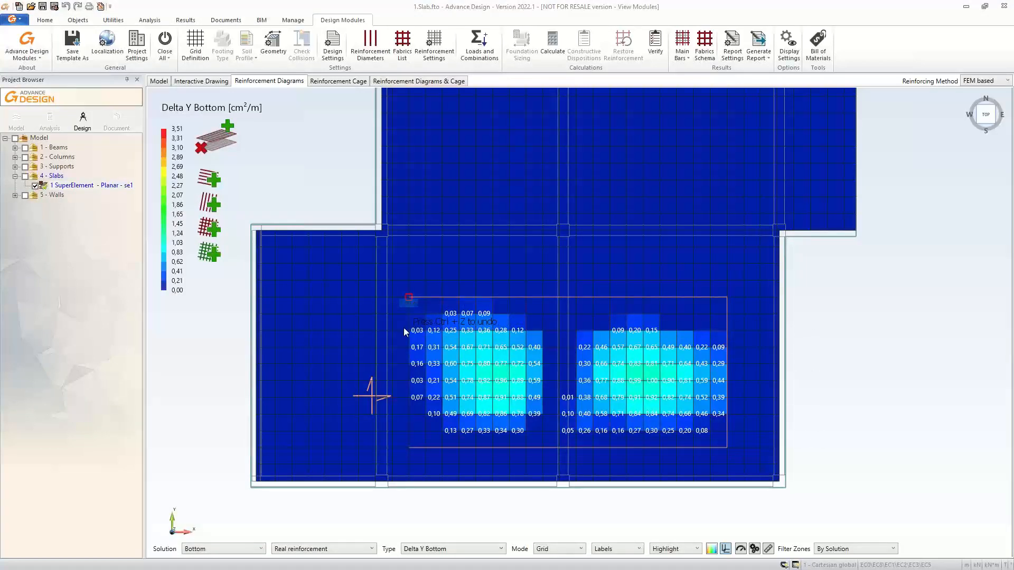
{"action": "left_click", "coordinate": [408, 448]}
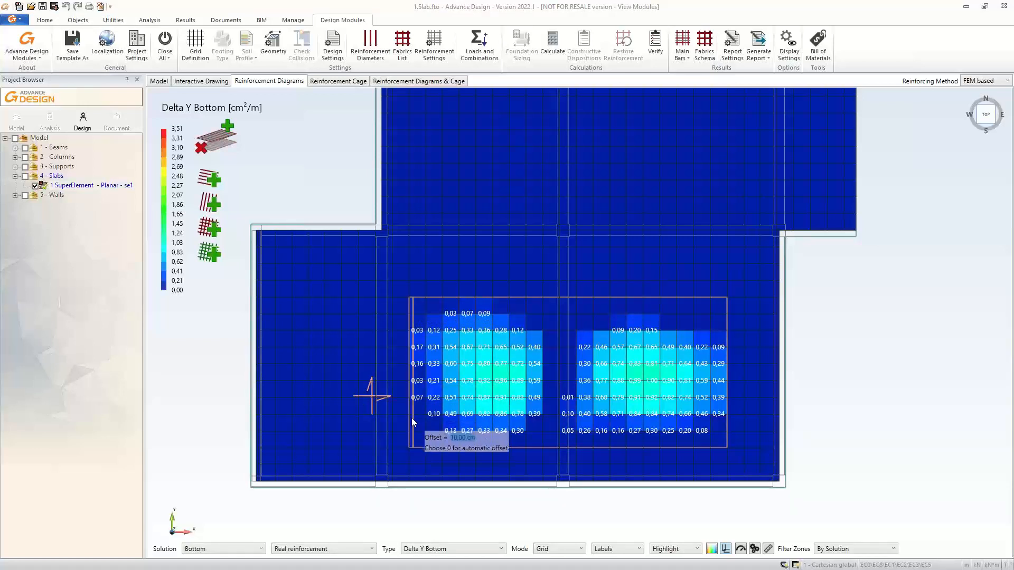
Place 10 mm Y-direction bars at 30 cm spacing in the new rectangular zone.
{"action": "left_click", "coordinate": [422, 373]}
{"action": "scroll", "coordinate": [422, 374], "scroll_direction": "up", "scroll_amount": 2}
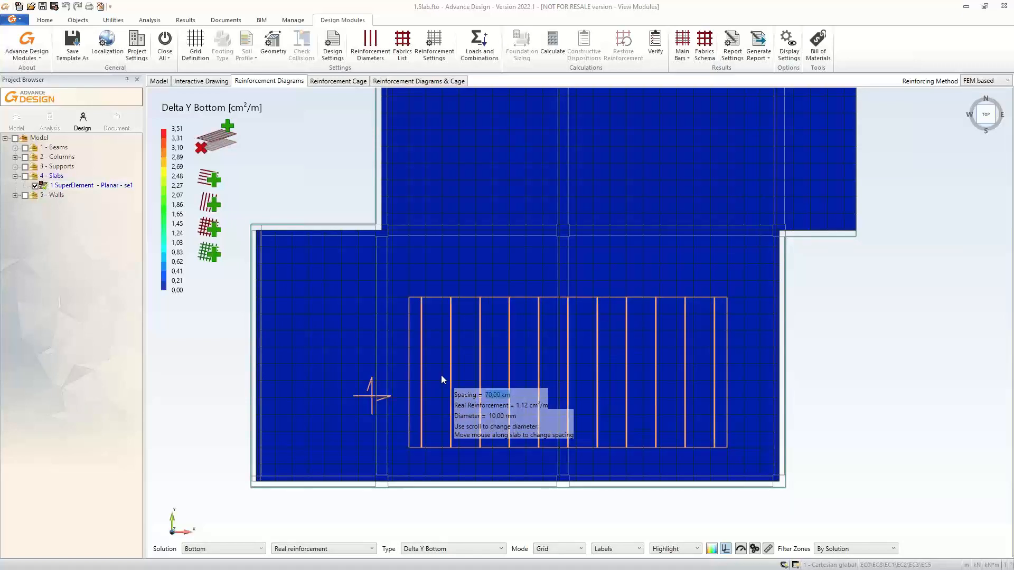
{"action": "scroll", "coordinate": [442, 379], "scroll_direction": "up", "scroll_amount": 1}
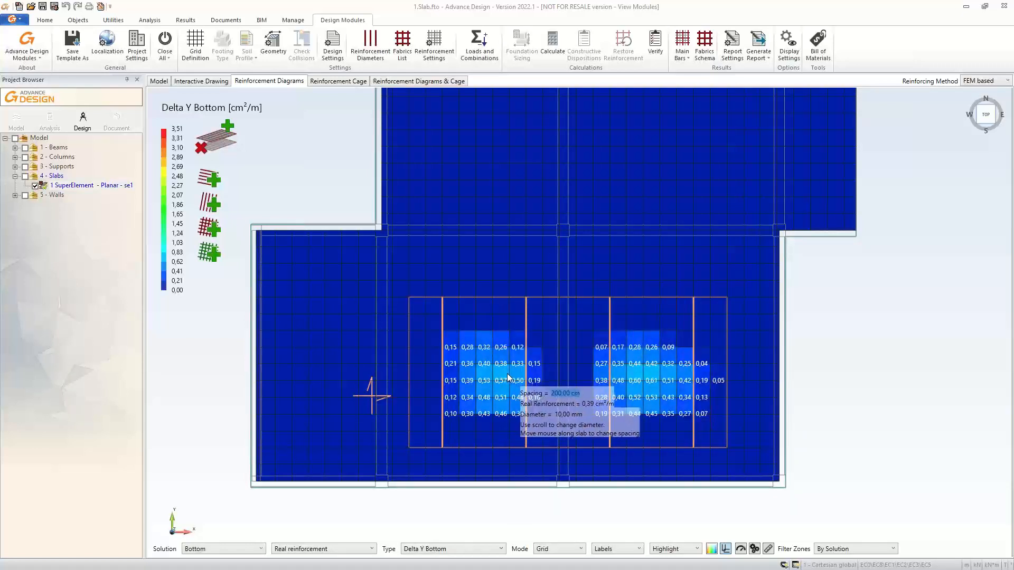
{"action": "left_click", "coordinate": [424, 375]}
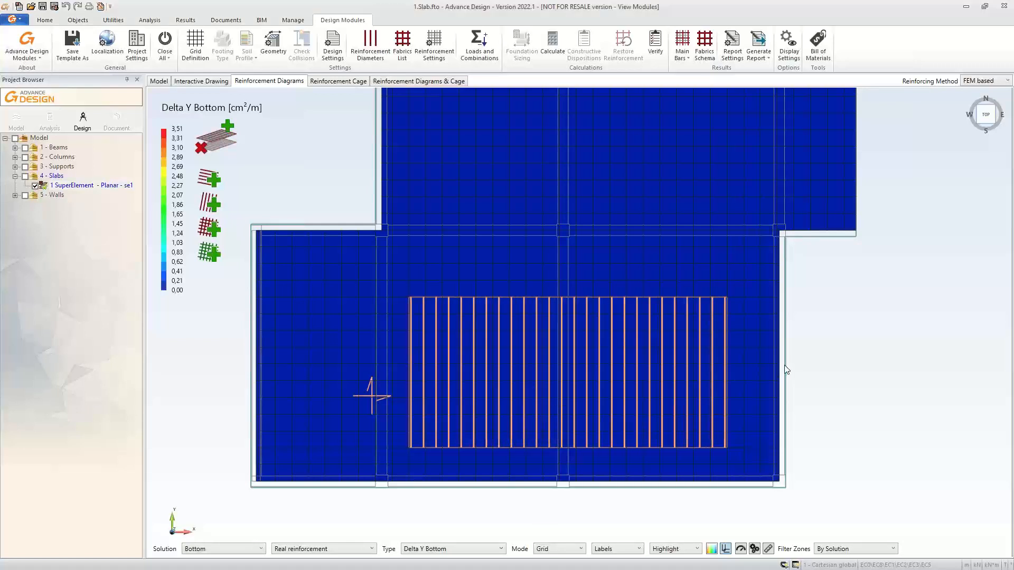
{"action": "key", "text": "Escape"}
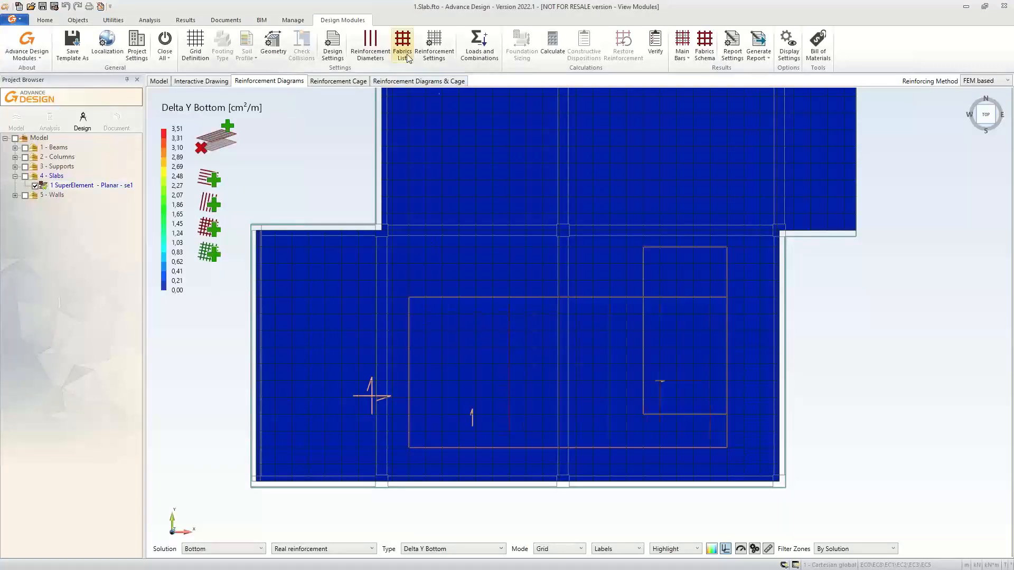
Display the diagram together with the reinforcement cage and restrict the visible bar families to Bottom Y Bars.
{"action": "left_click", "coordinate": [412, 82]}
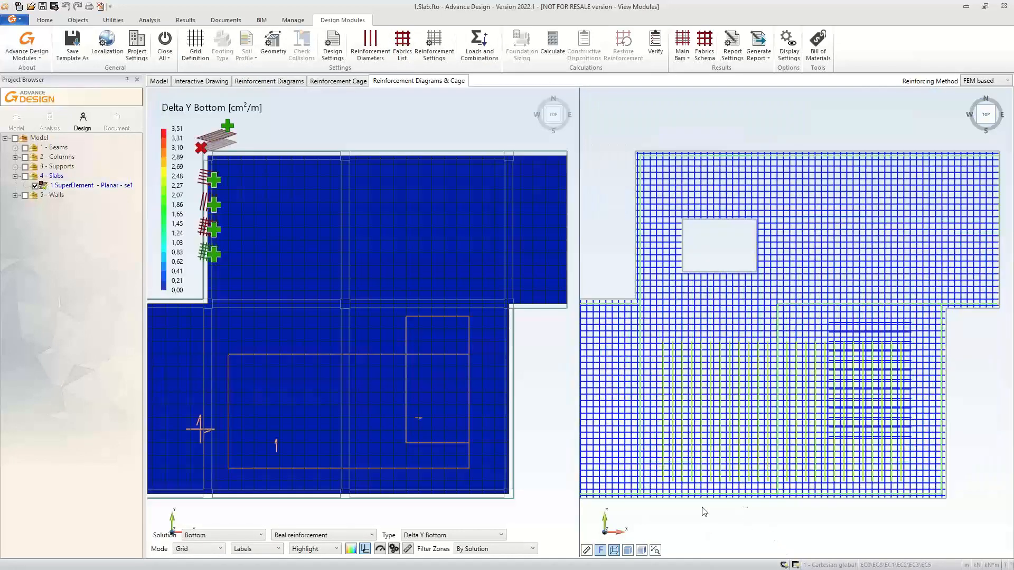
{"action": "scroll", "coordinate": [686, 407], "scroll_direction": "up", "scroll_amount": 4}
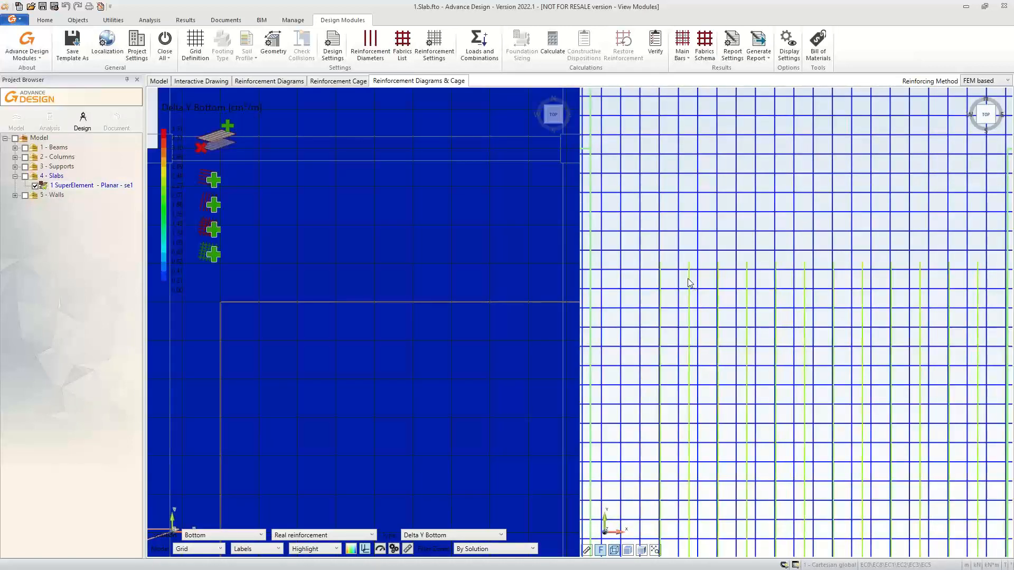
{"action": "left_click", "coordinate": [790, 43]}
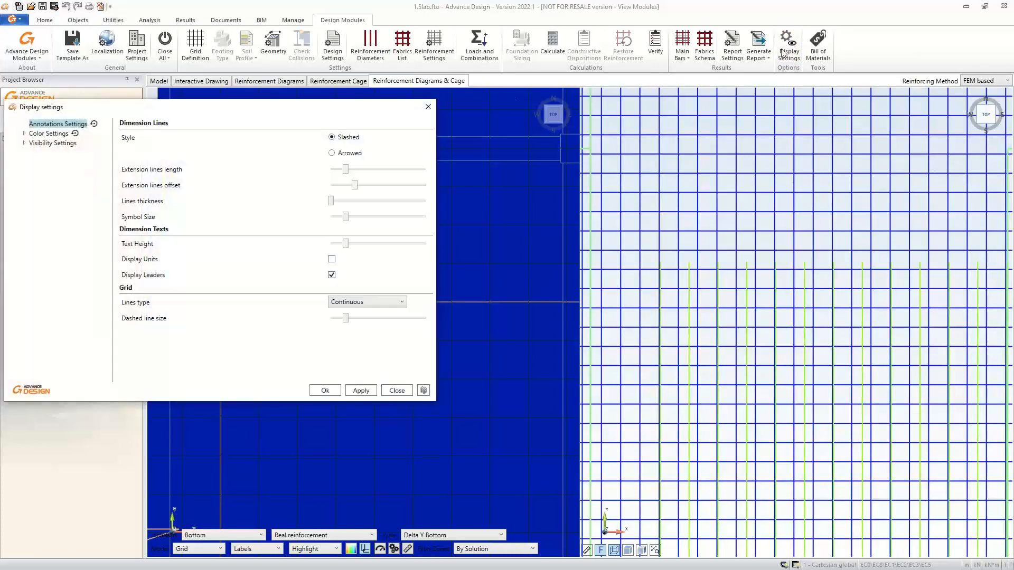
{"action": "left_click_drag", "start_coordinate": [263, 111], "coordinate": [404, 93]}
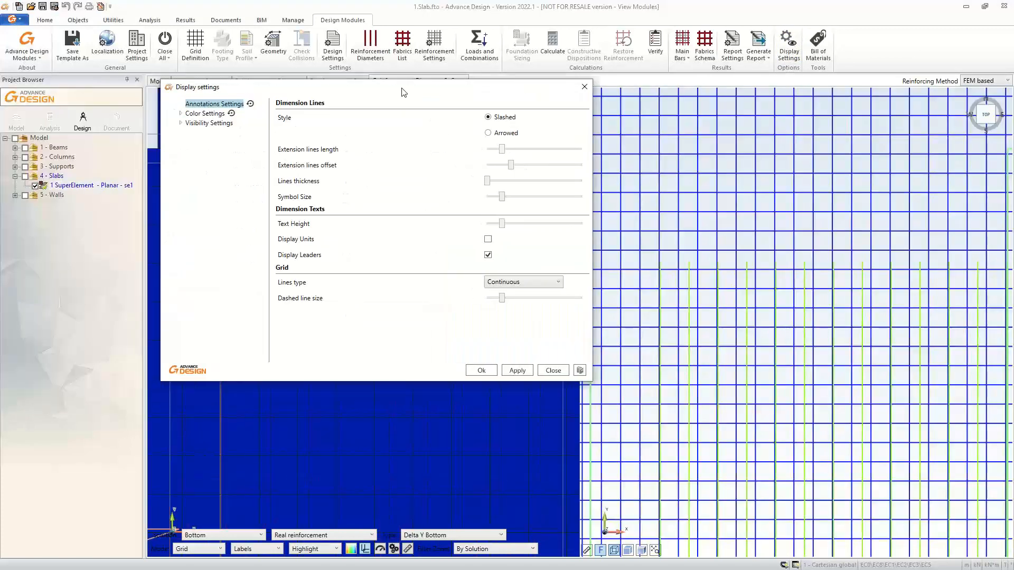
{"action": "left_click", "coordinate": [196, 123]}
{"action": "left_click", "coordinate": [193, 114]}
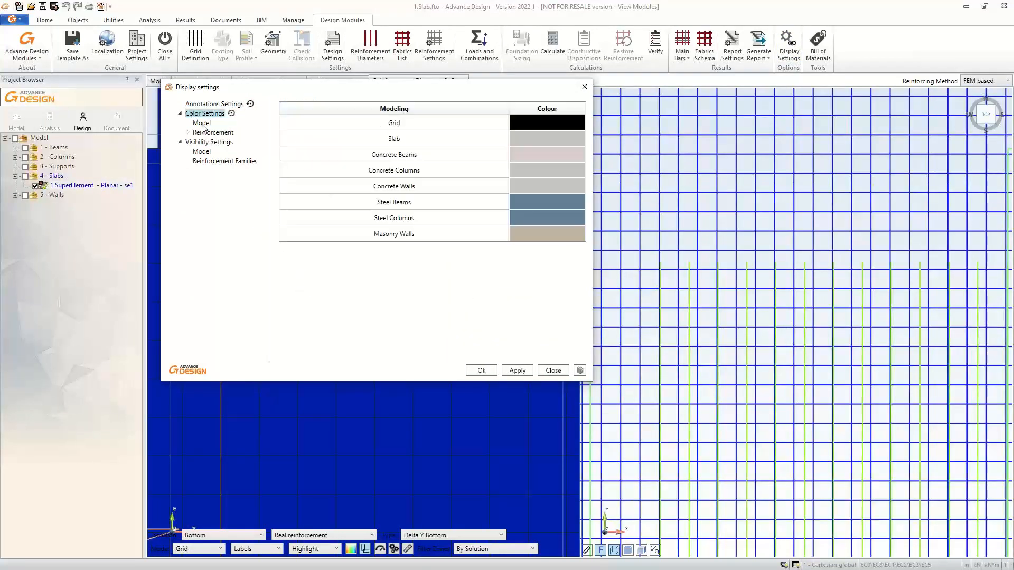
{"action": "left_click", "coordinate": [207, 132]}
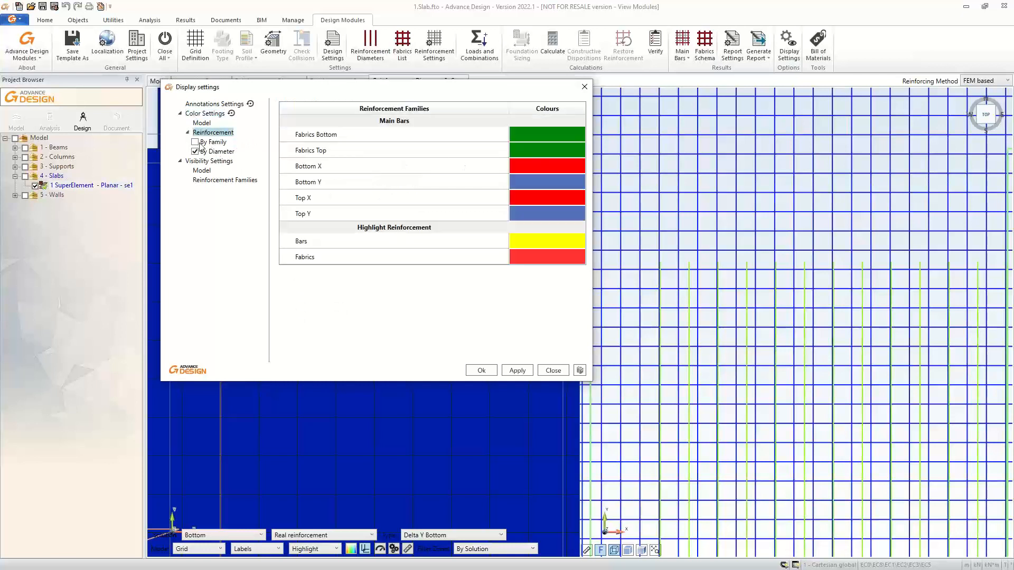
{"action": "left_click", "coordinate": [204, 181]}
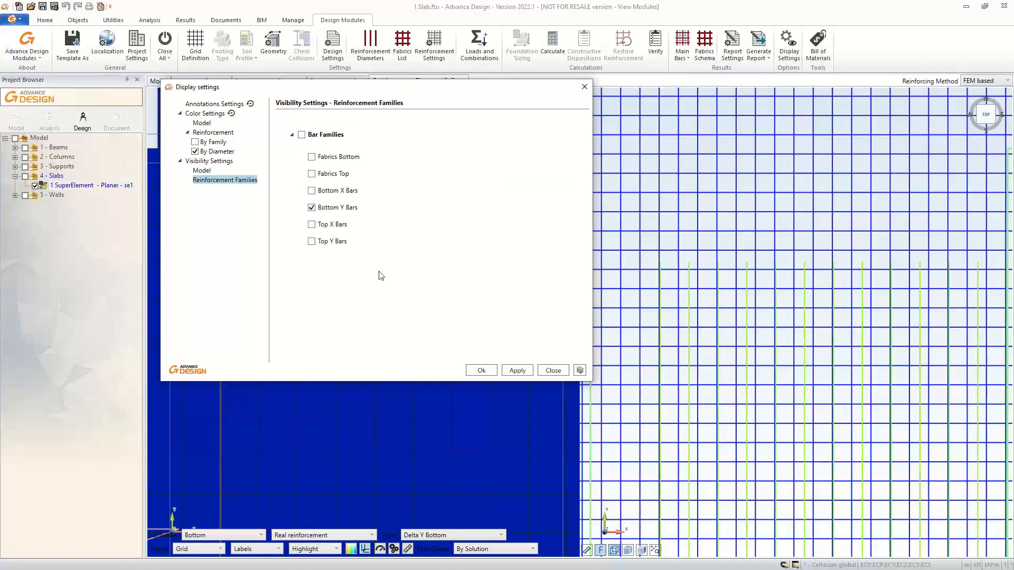
{"action": "left_click", "coordinate": [518, 371]}
{"action": "left_click", "coordinate": [482, 371]}
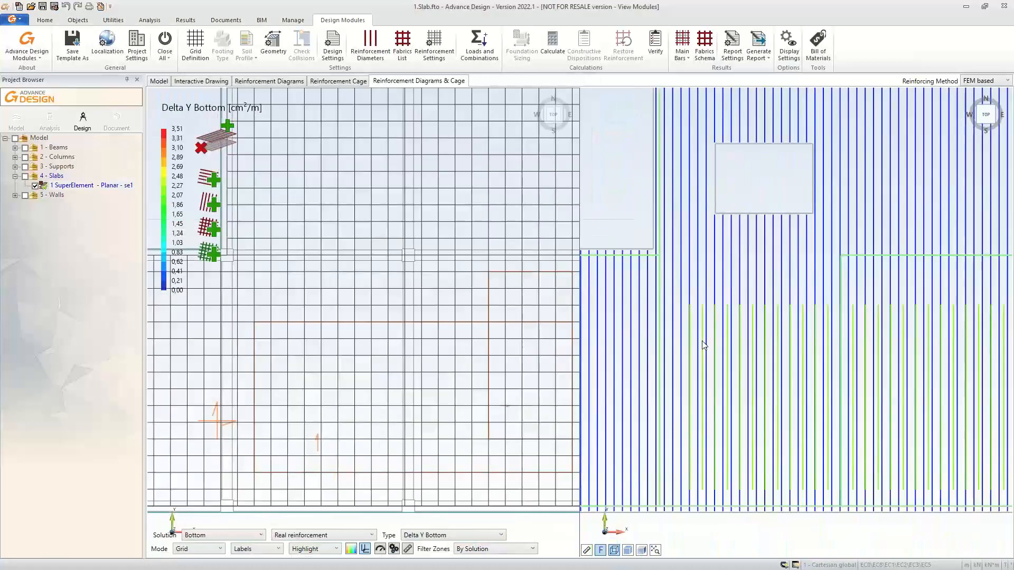
Highlight the supplementary Y bars in the reinforcement cage and inspect how they lie between the base bars.
{"action": "scroll", "coordinate": [670, 375], "scroll_direction": "down", "scroll_amount": 2}
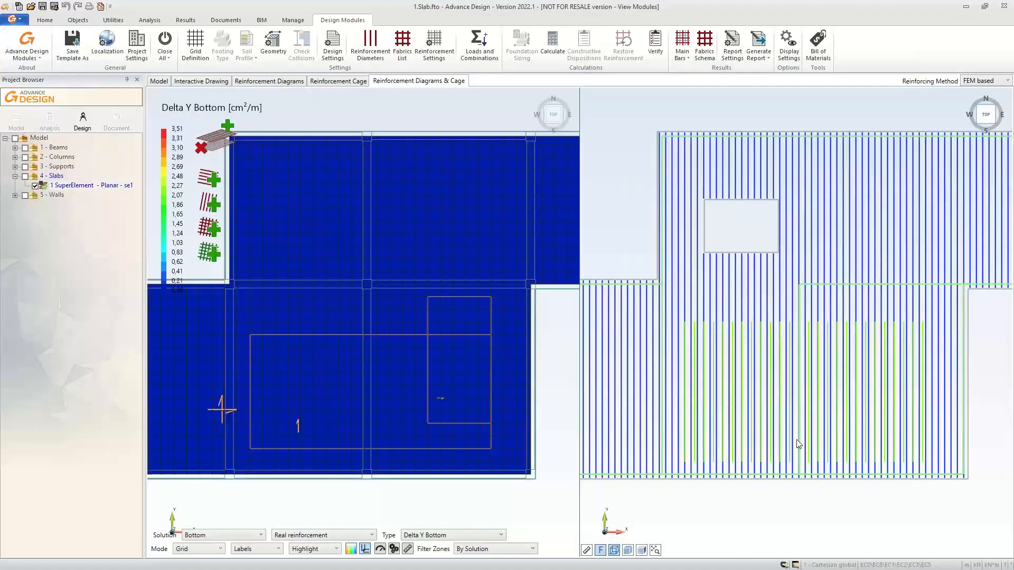
{"action": "scroll", "coordinate": [734, 415], "scroll_direction": "up", "scroll_amount": 5}
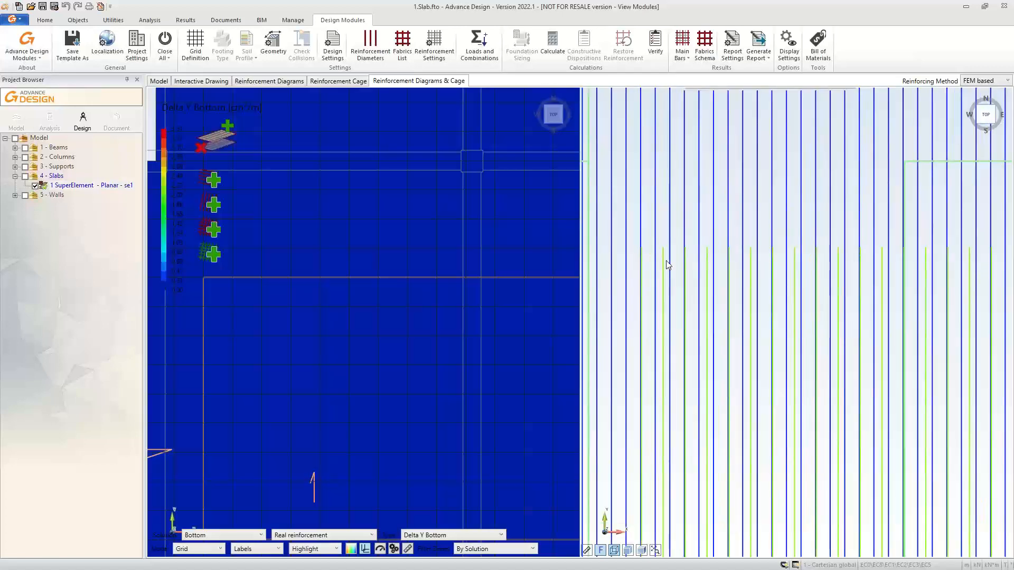
{"action": "left_click", "coordinate": [663, 262]}
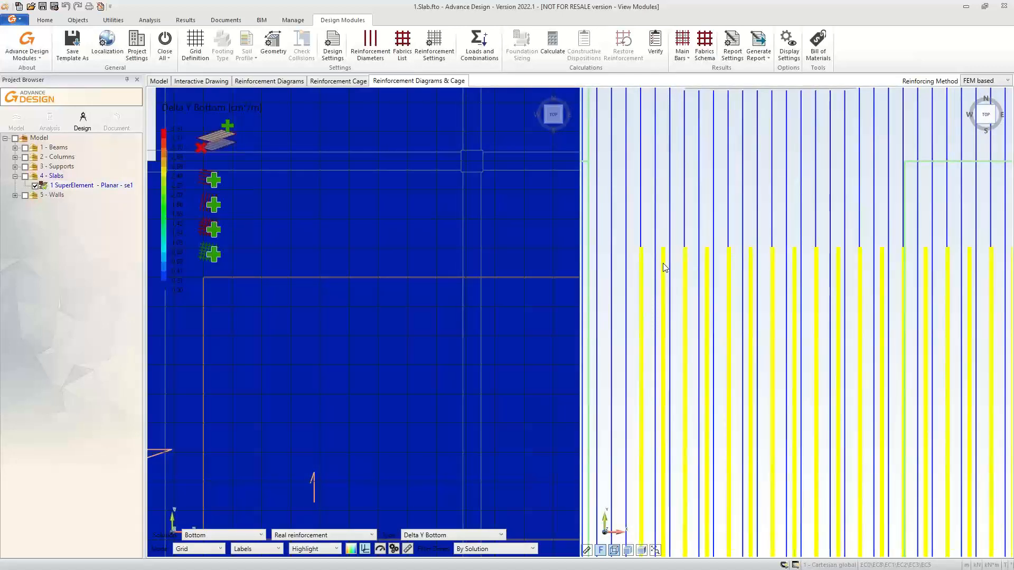
{"action": "scroll", "coordinate": [361, 328], "scroll_direction": "down", "scroll_amount": 5}
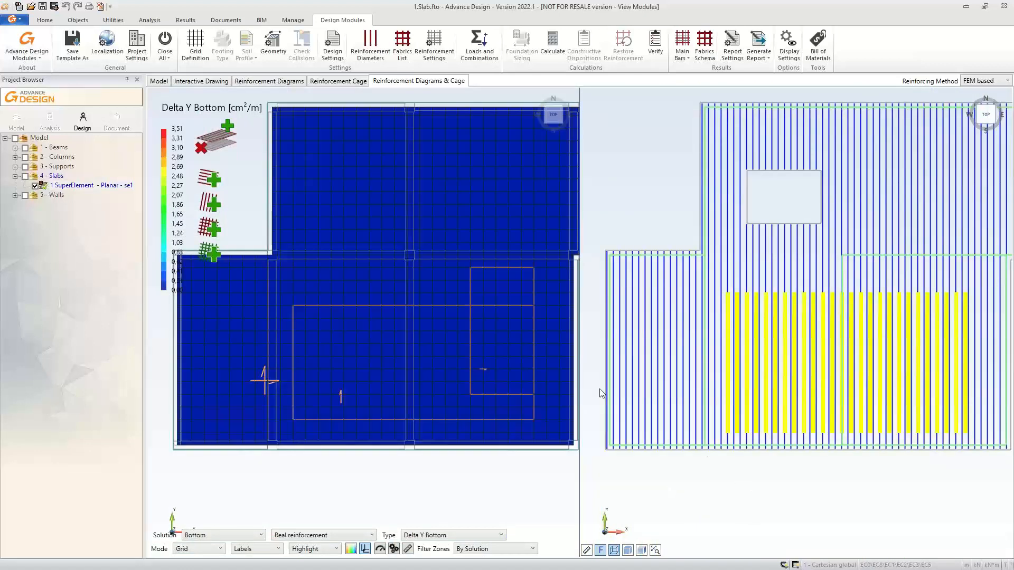
Review the parameters of Zone 2 in the bottom second layer, including the available Y bar diameters.
{"action": "mouse_move", "coordinate": [476, 376]}
{"action": "scroll", "coordinate": [417, 491], "scroll_direction": "up", "scroll_amount": 2}
{"action": "mouse_move", "coordinate": [363, 363]}
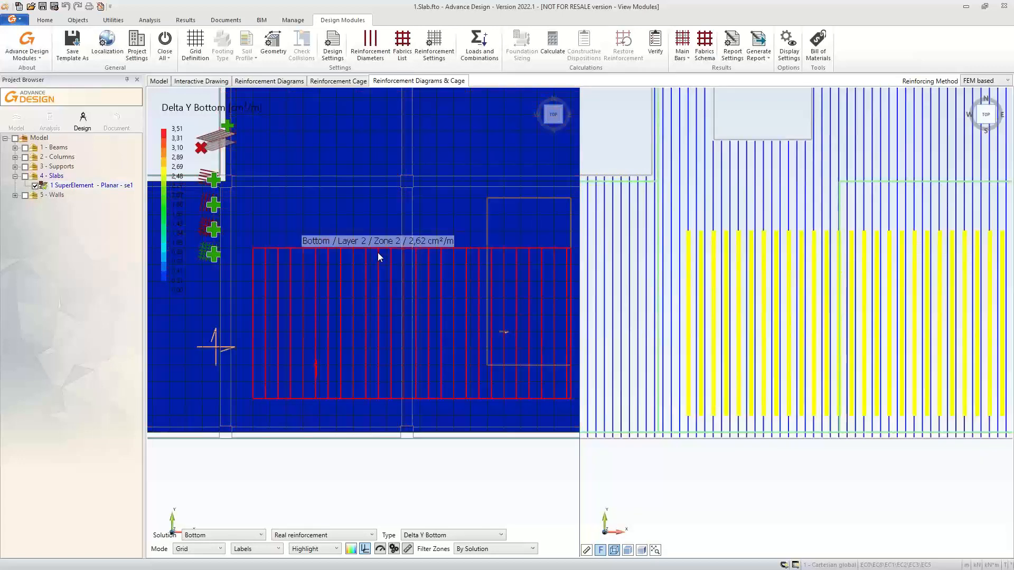
{"action": "double_click", "coordinate": [377, 253]}
{"action": "left_click_drag", "start_coordinate": [142, 170], "coordinate": [523, 137]}
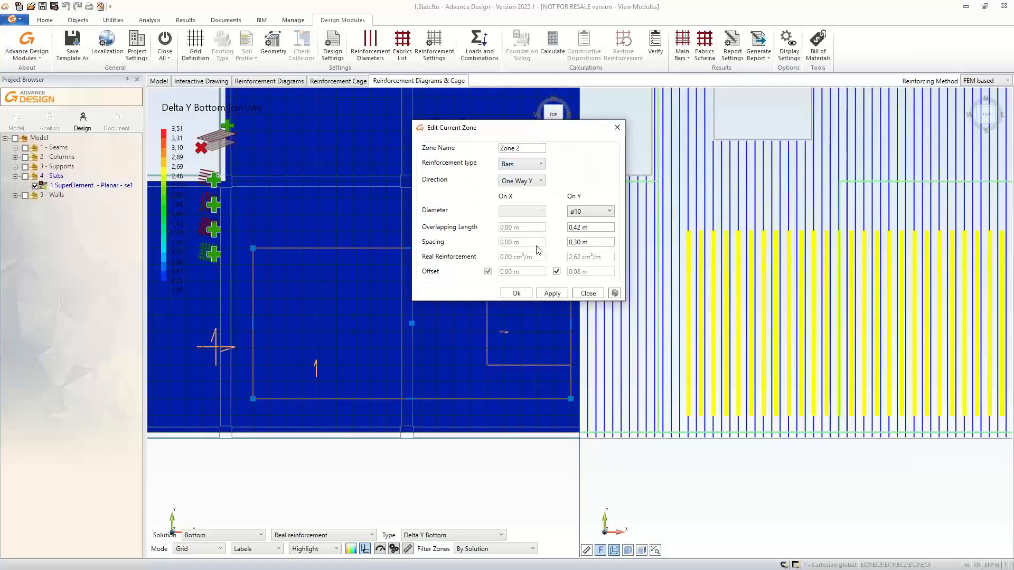
{"action": "left_click", "coordinate": [600, 211]}
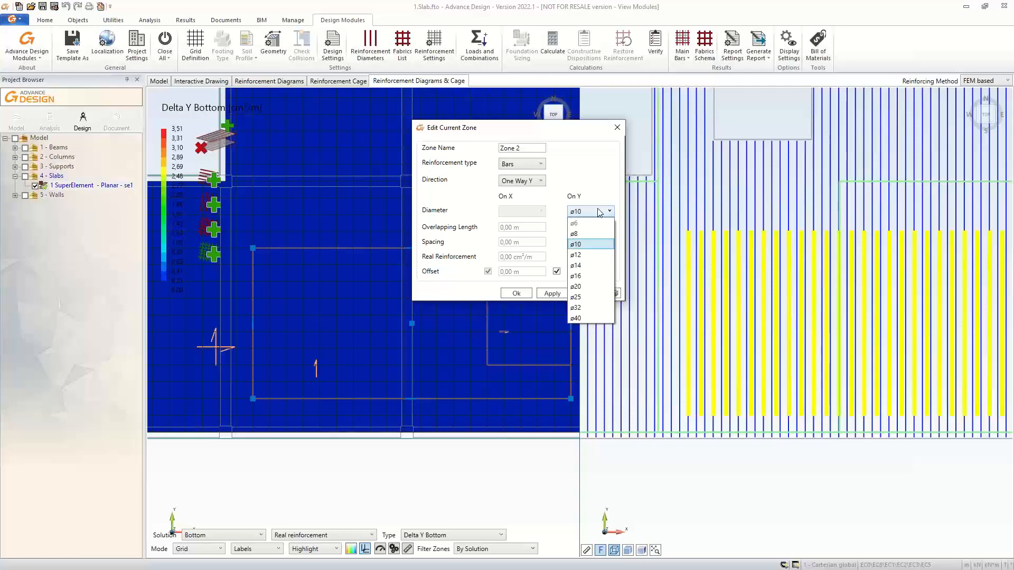
{"action": "left_click", "coordinate": [599, 212]}
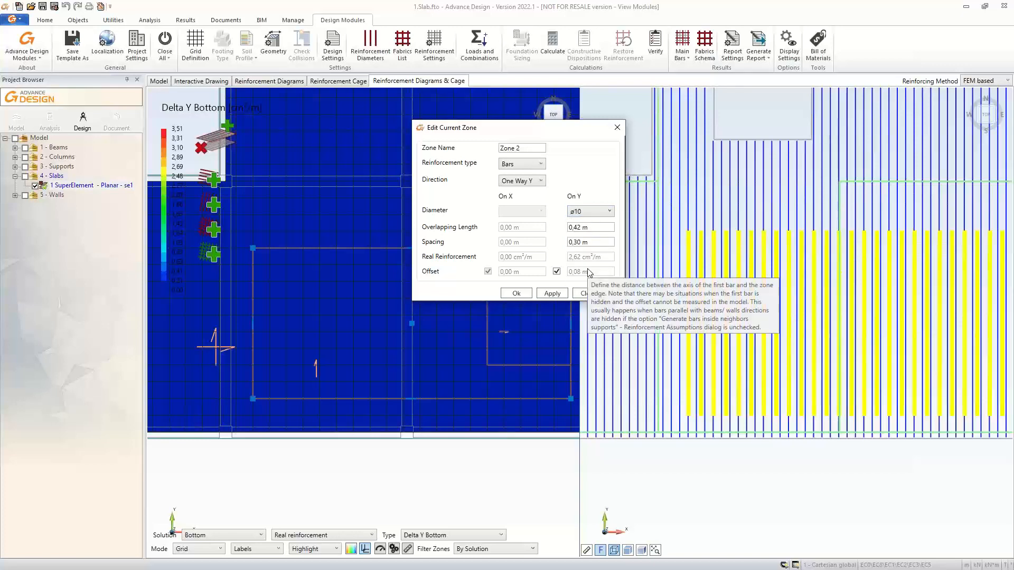
{"action": "left_click", "coordinate": [553, 293]}
{"action": "left_click", "coordinate": [587, 294]}
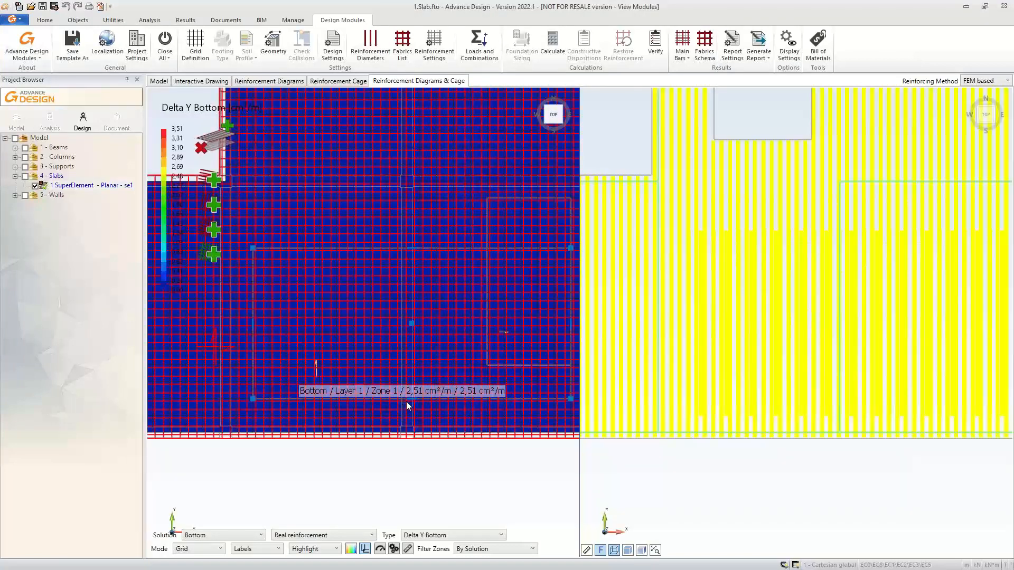
Reshape the Zone 2 contour by extending its lower edge slightly downward and shifting its upper-left corner inward to form a slanted side.
{"action": "left_click_drag", "start_coordinate": [411, 411], "coordinate": [411, 417]}
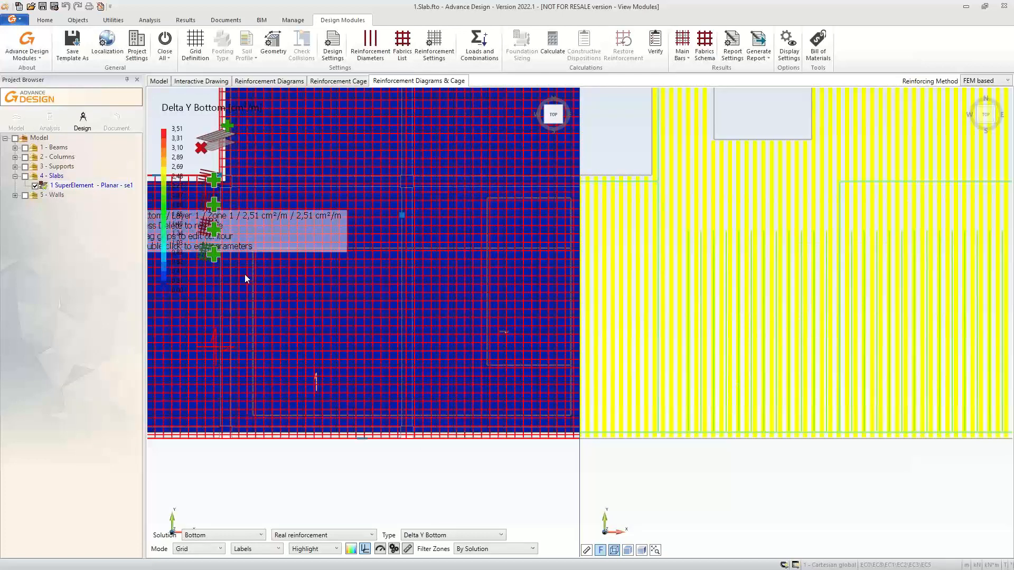
{"action": "scroll", "coordinate": [248, 279], "scroll_direction": "up", "scroll_amount": 2}
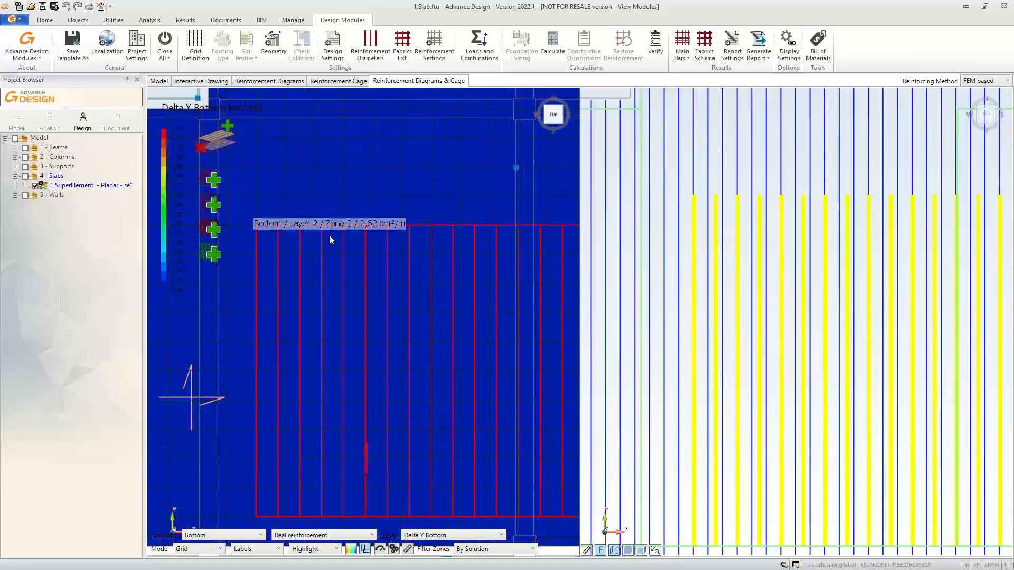
{"action": "left_click_drag", "start_coordinate": [262, 231], "coordinate": [436, 227]}
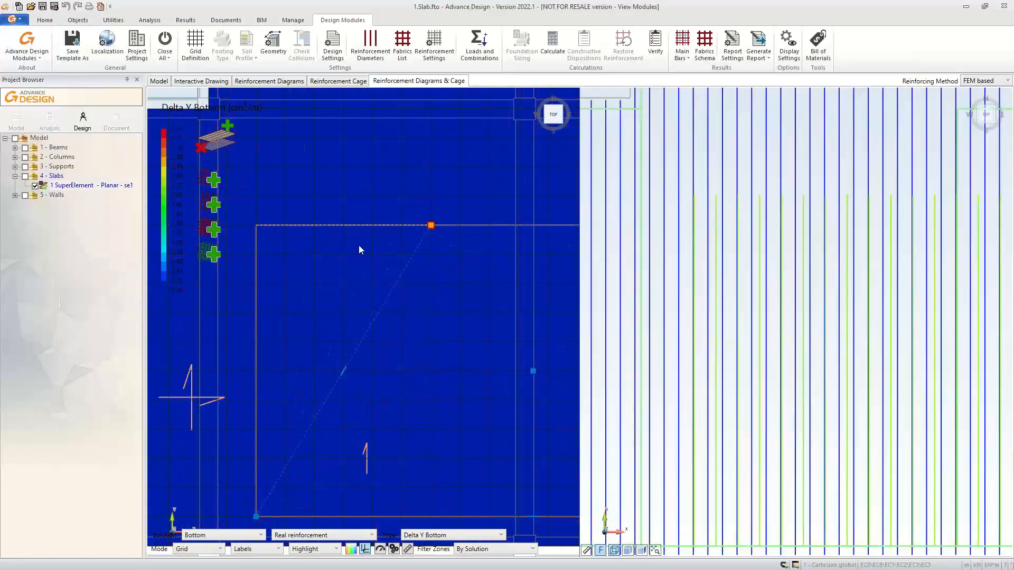
{"action": "left_click", "coordinate": [368, 258]}
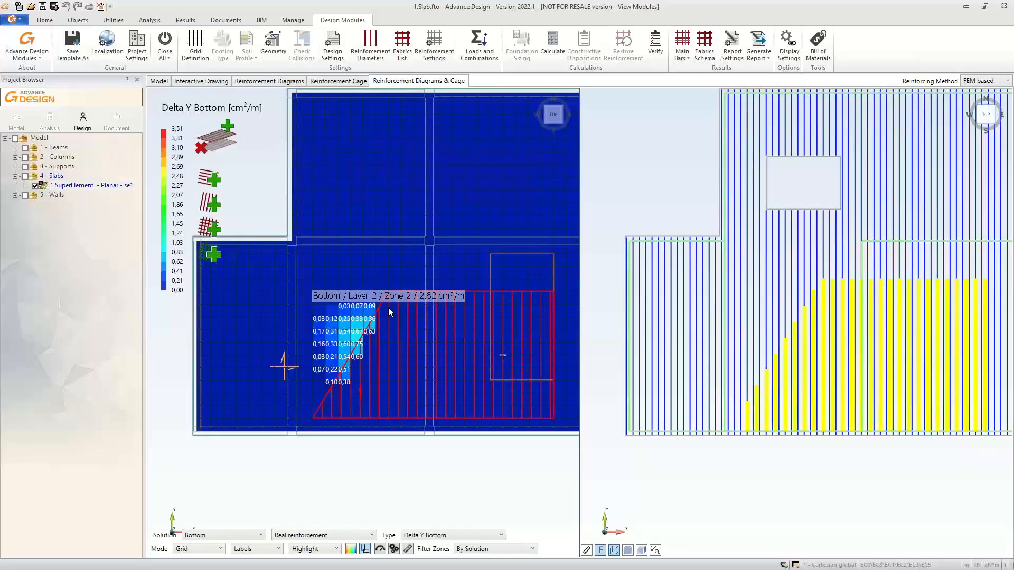
Set the maximum number of density layers to 2 for the top reinforcement solution and apply the assumptions.
{"action": "left_click", "coordinate": [436, 45]}
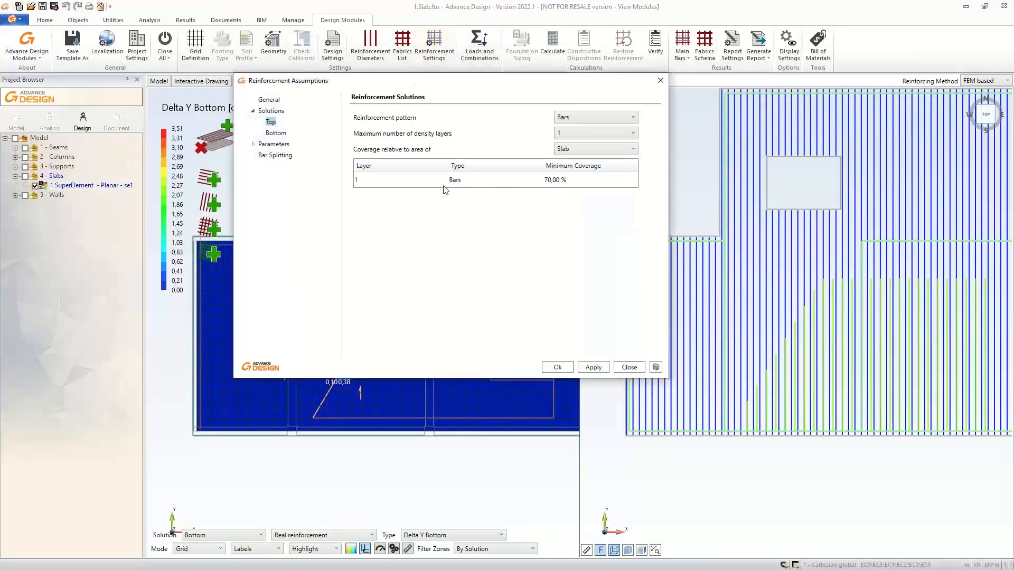
{"action": "left_click", "coordinate": [573, 180]}
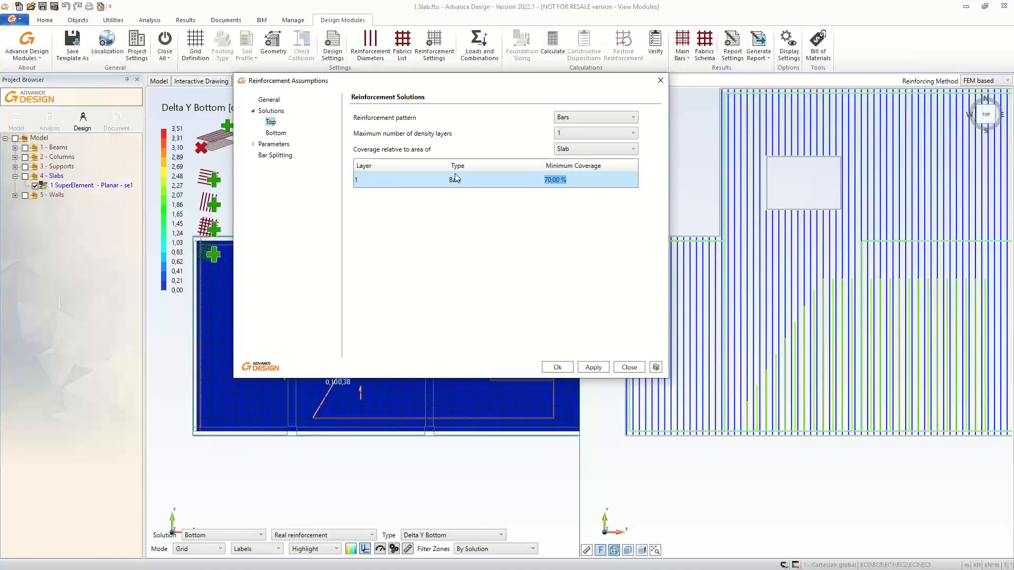
{"action": "left_click", "coordinate": [575, 133]}
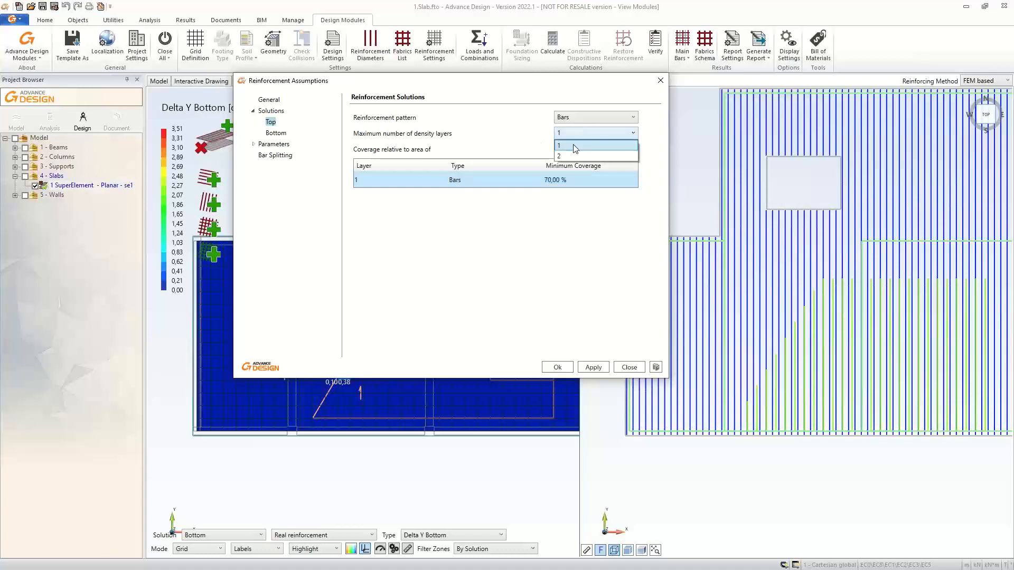
{"action": "left_click", "coordinate": [574, 156]}
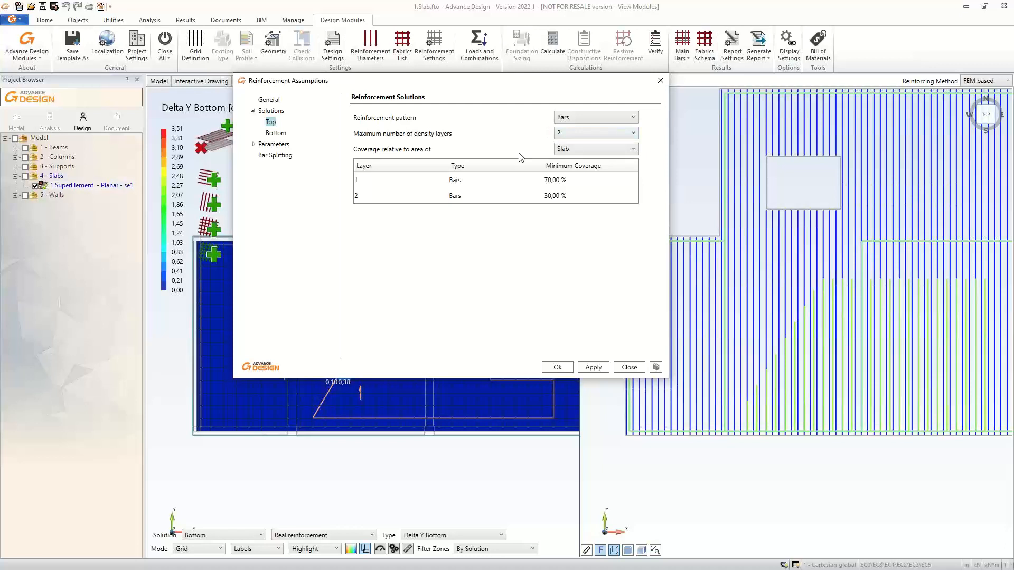
{"action": "left_click", "coordinate": [601, 366]}
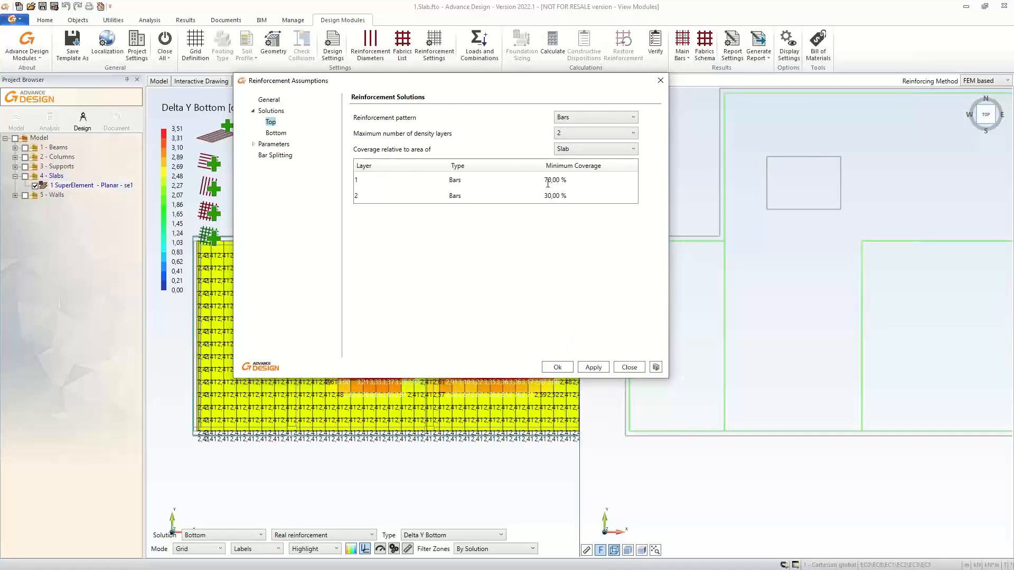
{"action": "left_click", "coordinate": [558, 369]}
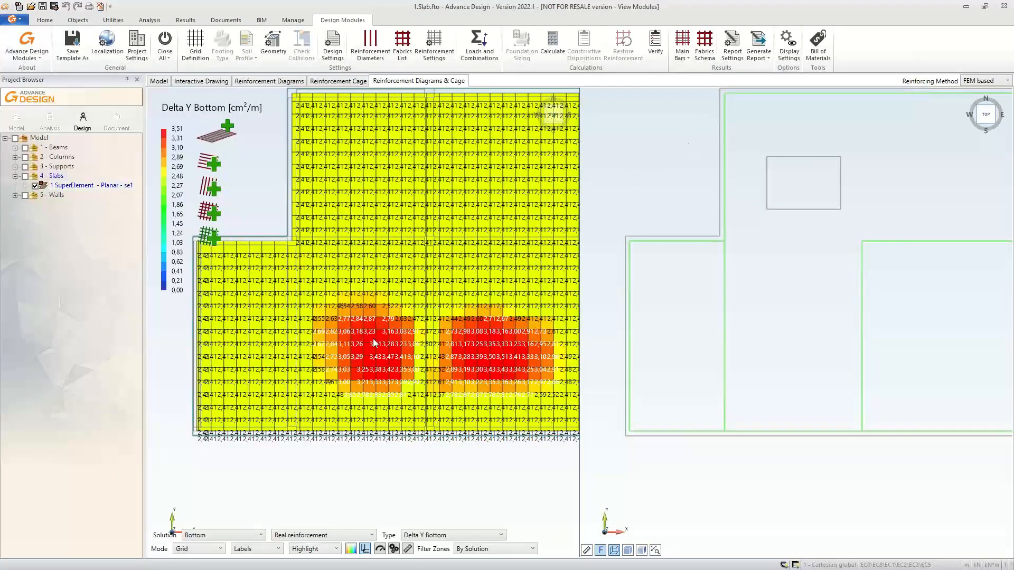
Recalculate the slab reinforcement and make all bar families visible in the reinforcement cage.
{"action": "scroll", "coordinate": [368, 356], "scroll_direction": "down", "scroll_amount": 2}
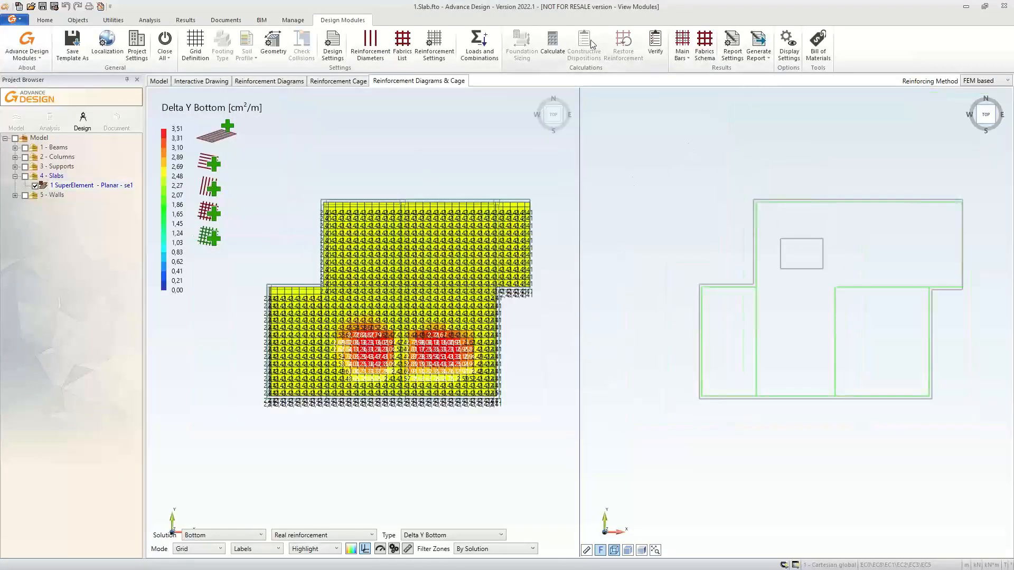
{"action": "left_click", "coordinate": [553, 41]}
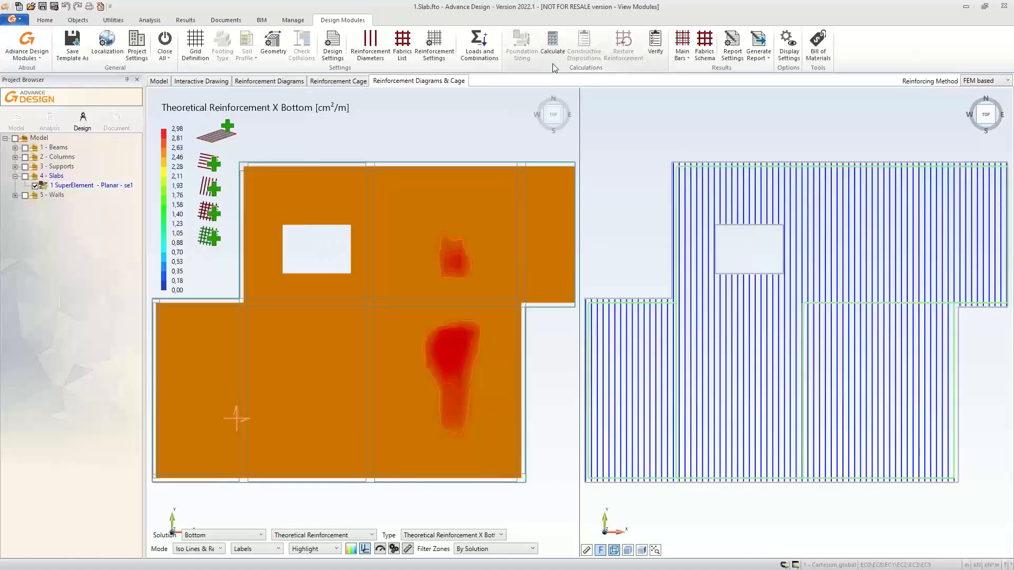
{"action": "left_click", "coordinate": [788, 44]}
{"action": "left_click", "coordinate": [194, 123]}
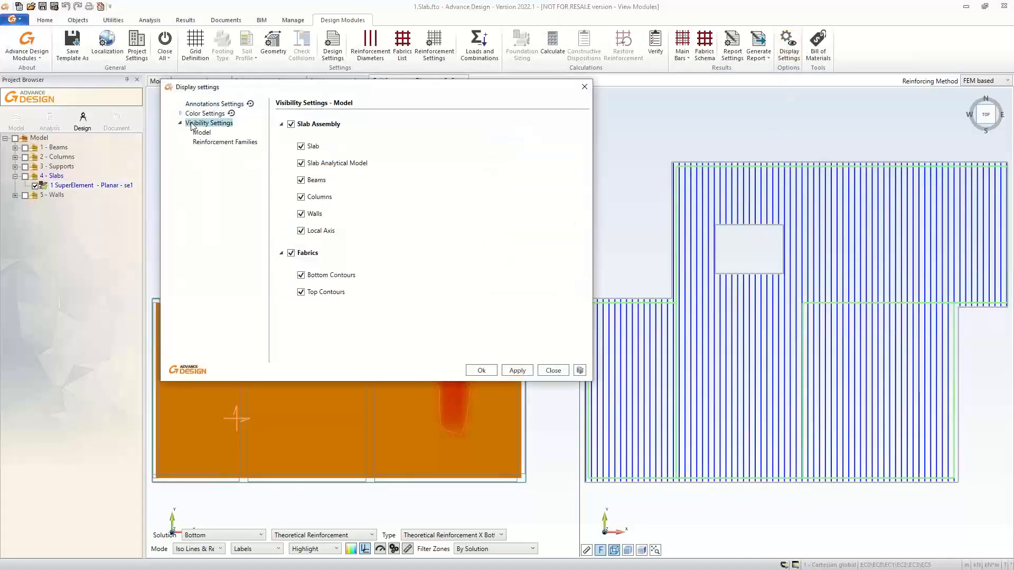
{"action": "left_click", "coordinate": [201, 142]}
{"action": "left_click", "coordinate": [302, 135]}
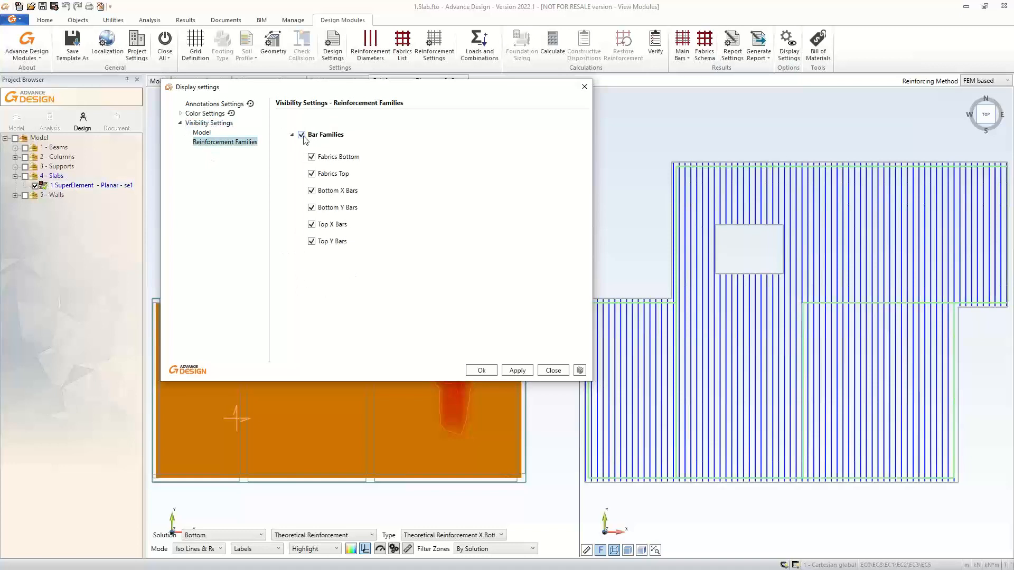
{"action": "left_click", "coordinate": [481, 372]}
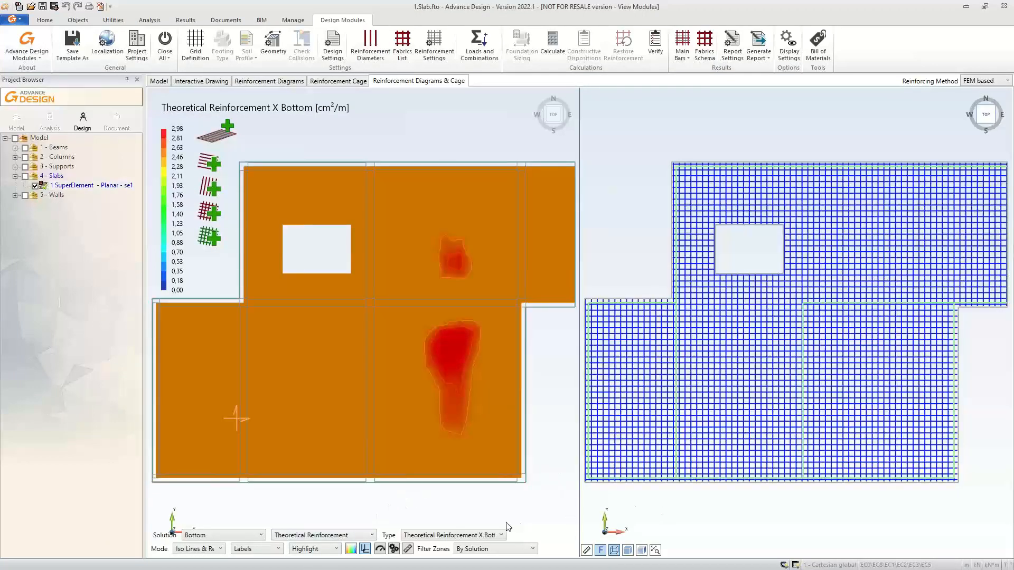
Display the top reinforcement solution in the diagram and the cage.
{"action": "scroll", "coordinate": [507, 523], "scroll_direction": "down", "scroll_amount": 2}
{"action": "left_click", "coordinate": [237, 538]}
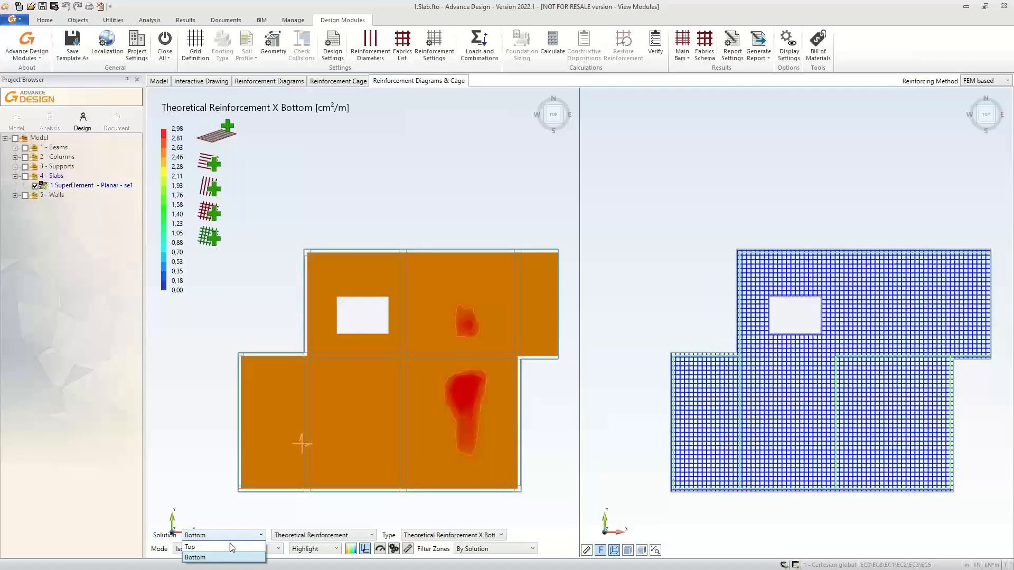
{"action": "left_click", "coordinate": [224, 544]}
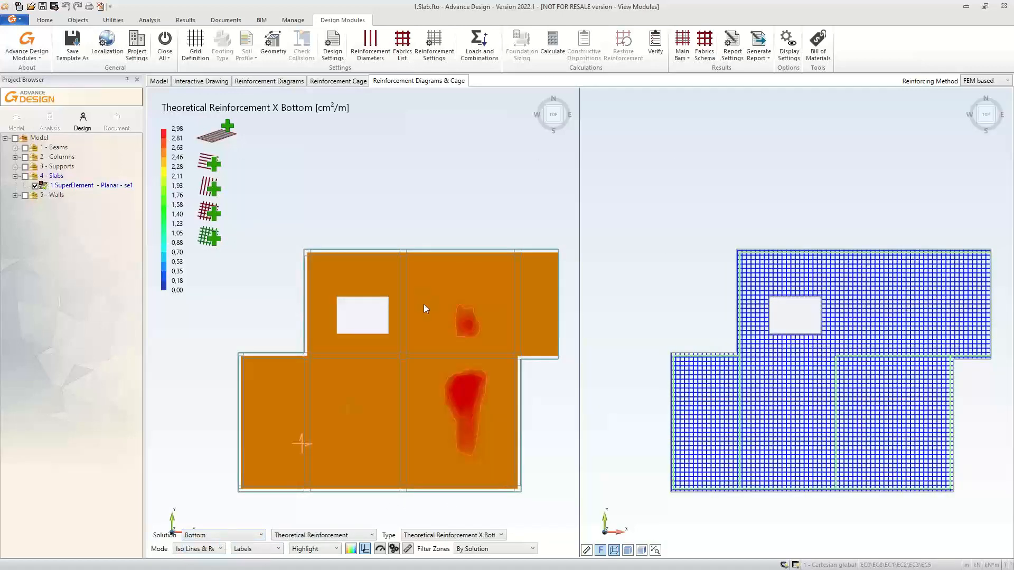
{"action": "middle_click_drag", "start_coordinate": [912, 526], "coordinate": [907, 526]}
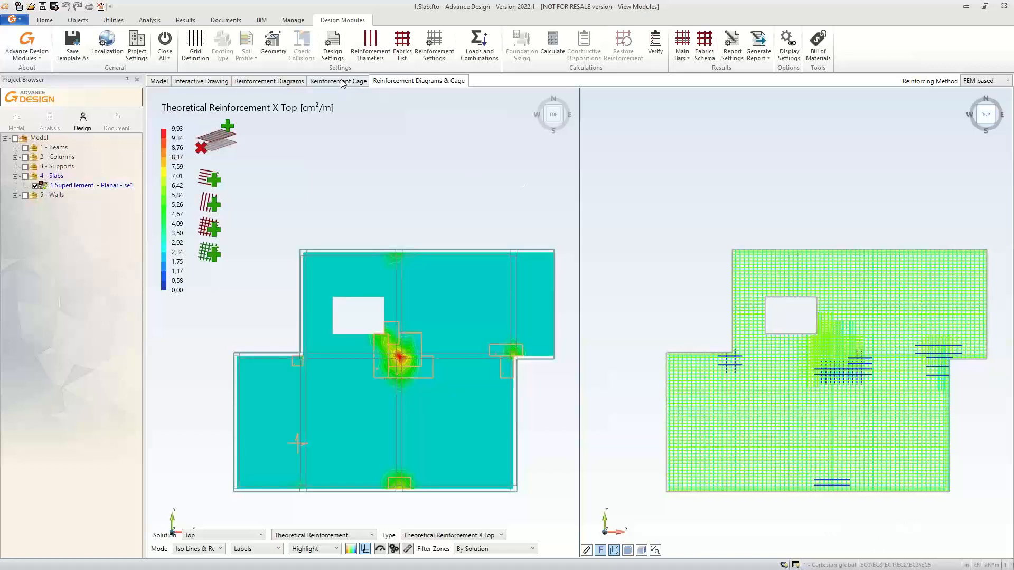
Inspect the supplementary top bar zones in the reinforcement cage and around the slab's re-entrant corner.
{"action": "left_click", "coordinate": [342, 83]}
{"action": "scroll", "coordinate": [800, 464], "scroll_direction": "up", "scroll_amount": 3}
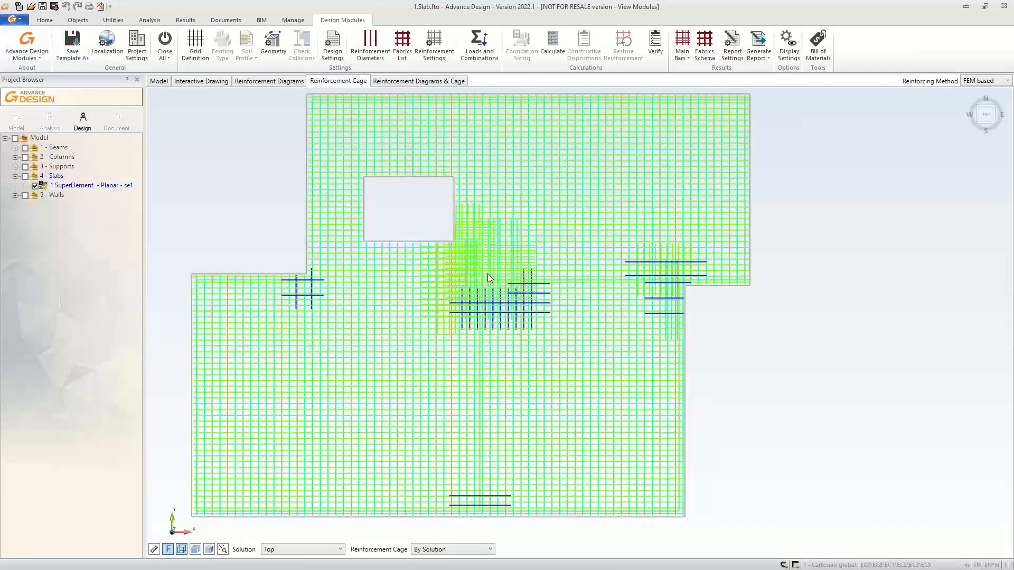
{"action": "scroll", "coordinate": [487, 274], "scroll_direction": "up", "scroll_amount": 2}
{"action": "scroll", "coordinate": [830, 287], "scroll_direction": "up", "scroll_amount": 3}
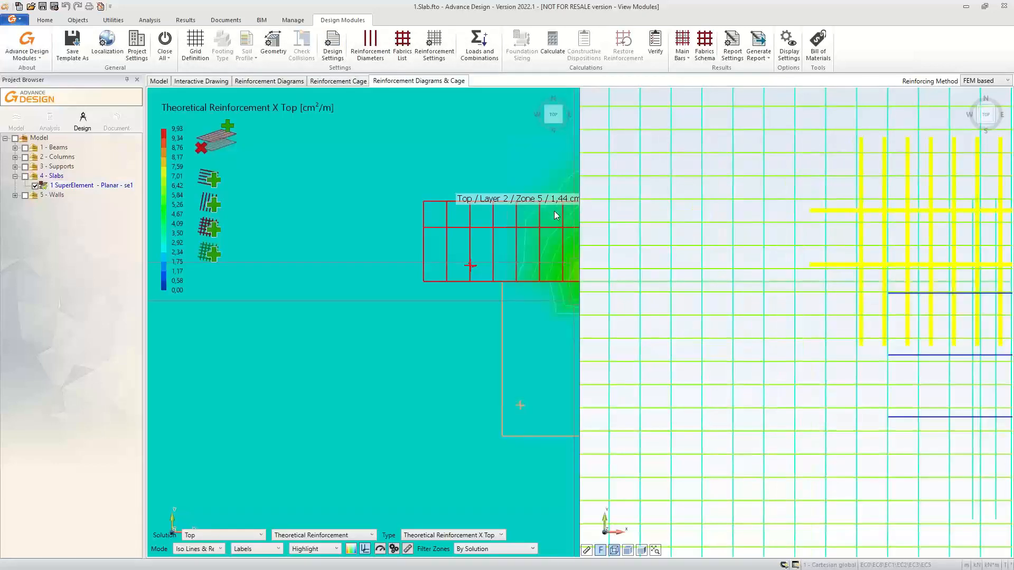
{"action": "scroll", "coordinate": [417, 438], "scroll_direction": "down", "scroll_amount": 3}
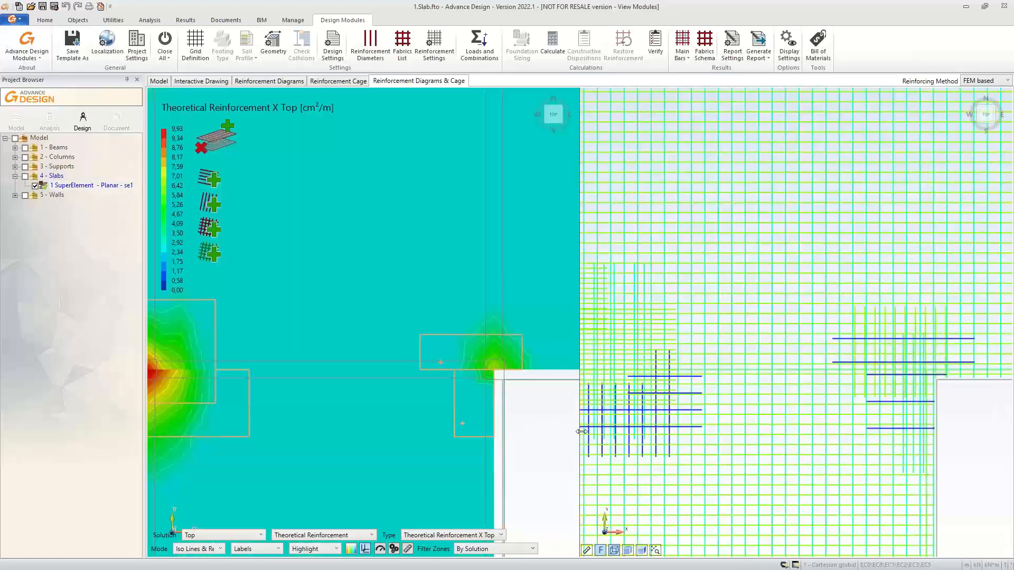
Widen the Zone 7 contour in the top second layer by moving its left edge in line with the left edge of Zone 5.
{"action": "middle_click_drag", "start_coordinate": [548, 436], "coordinate": [513, 407]}
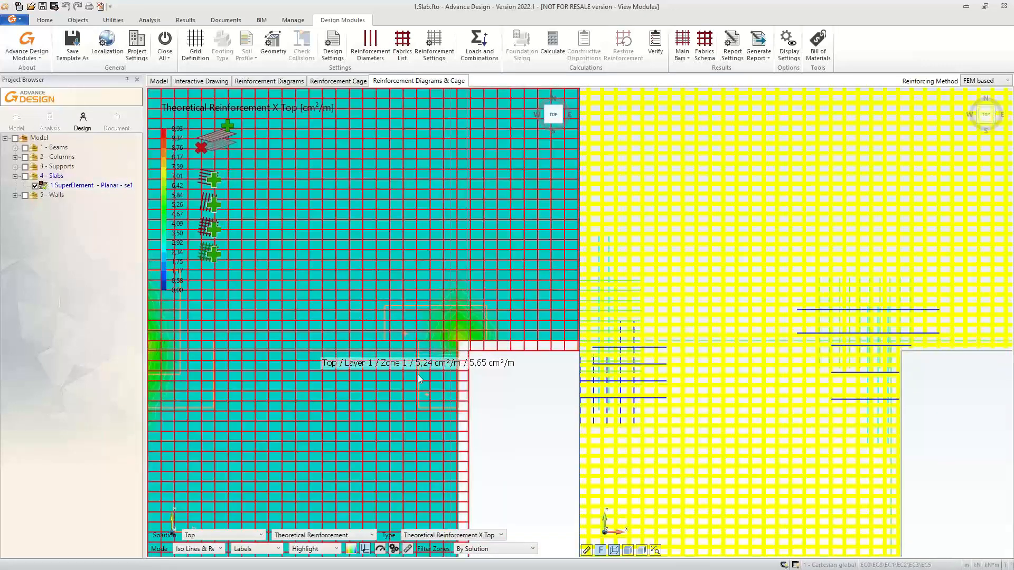
{"action": "left_click", "coordinate": [425, 408]}
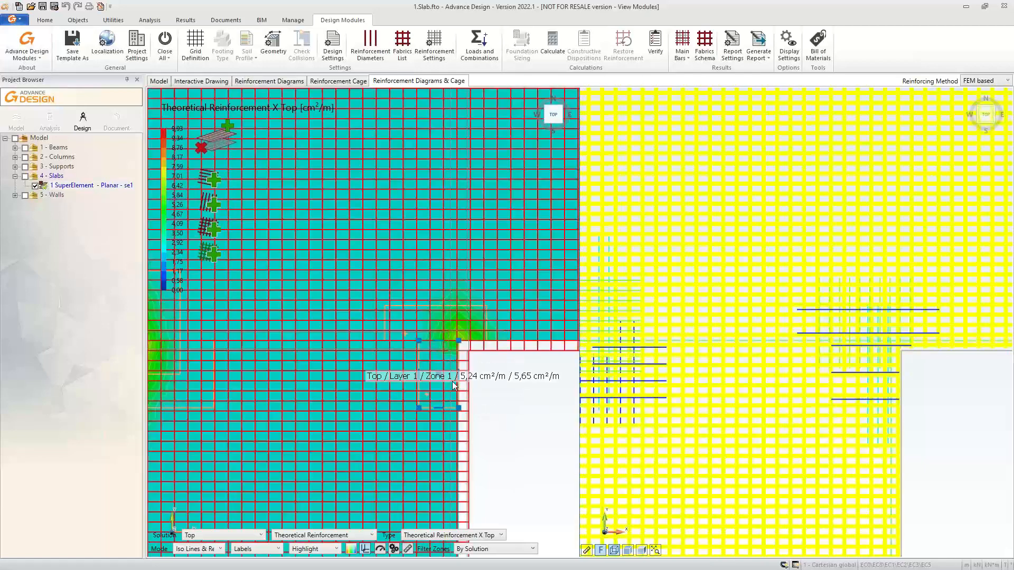
{"action": "left_click_drag", "start_coordinate": [417, 339], "coordinate": [401, 347]}
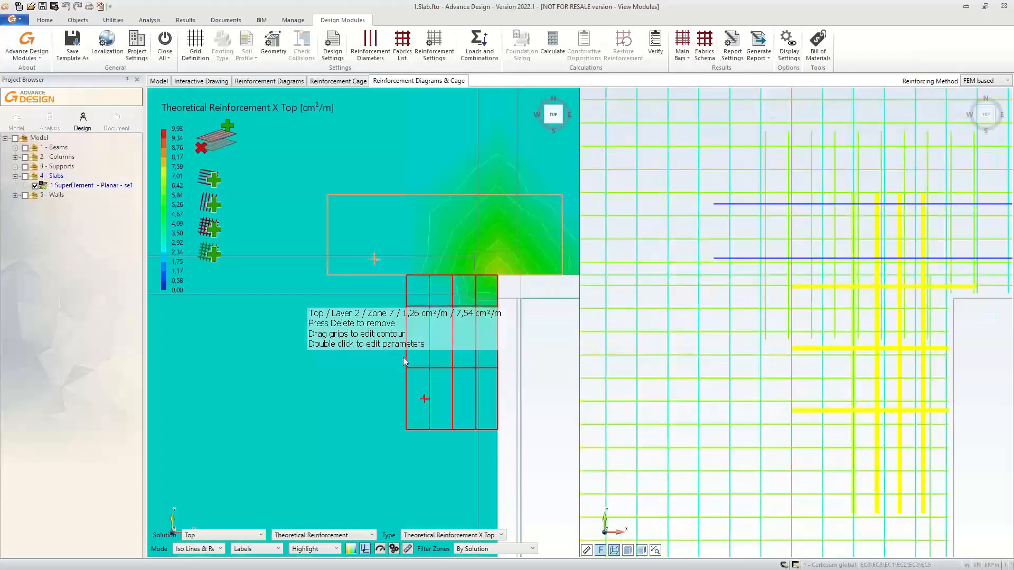
{"action": "left_click", "coordinate": [407, 359]}
{"action": "left_click_drag", "start_coordinate": [406, 352], "coordinate": [328, 353]}
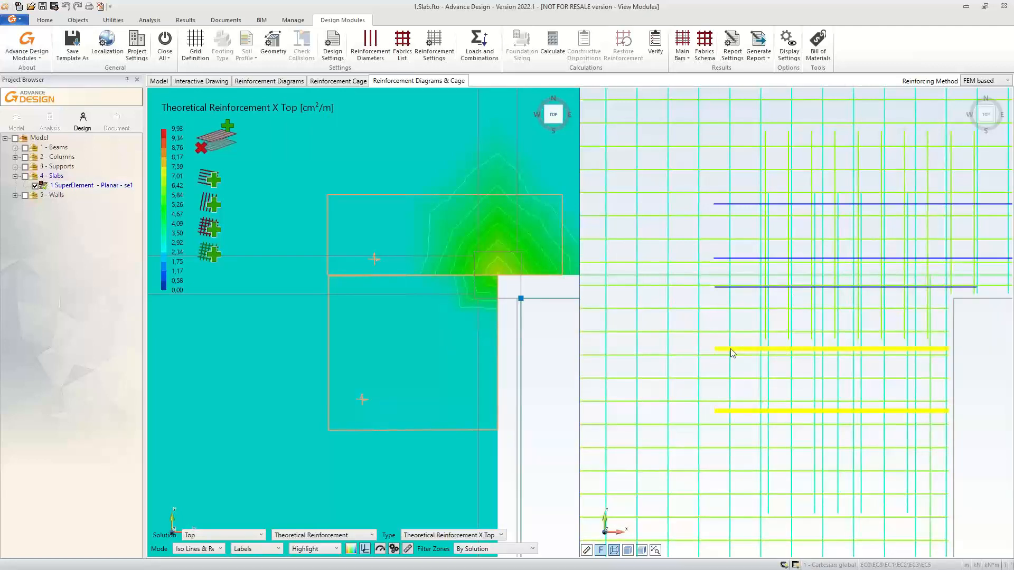
Check the Zone 7 X bars in the cage and review the bar parameters of Zone 5 in the top second layer.
{"action": "scroll", "coordinate": [732, 350], "scroll_direction": "down", "scroll_amount": 5}
{"action": "mouse_move", "coordinate": [732, 353]}
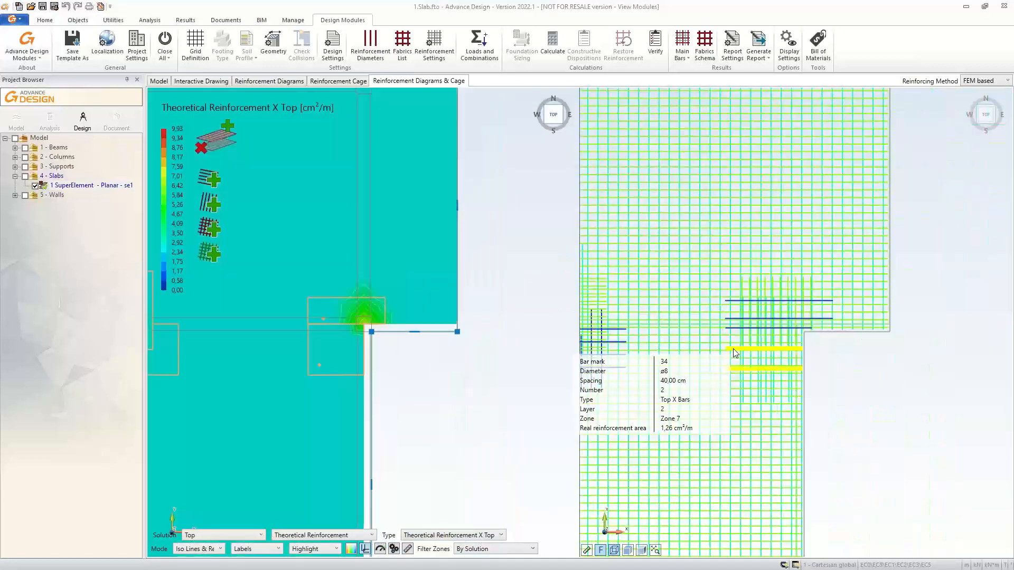
{"action": "scroll", "coordinate": [734, 349], "scroll_direction": "down", "scroll_amount": 2}
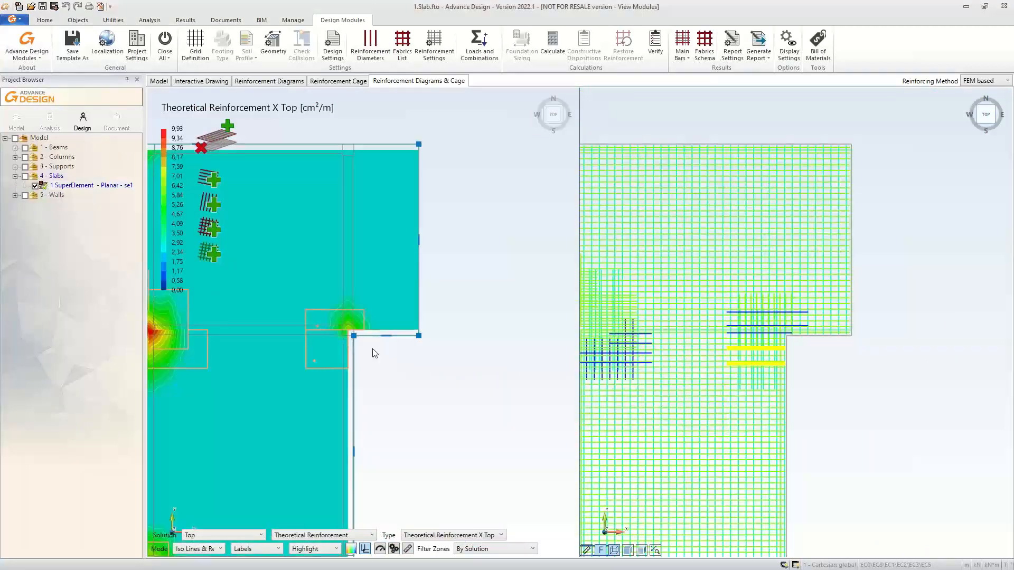
{"action": "left_click", "coordinate": [336, 324]}
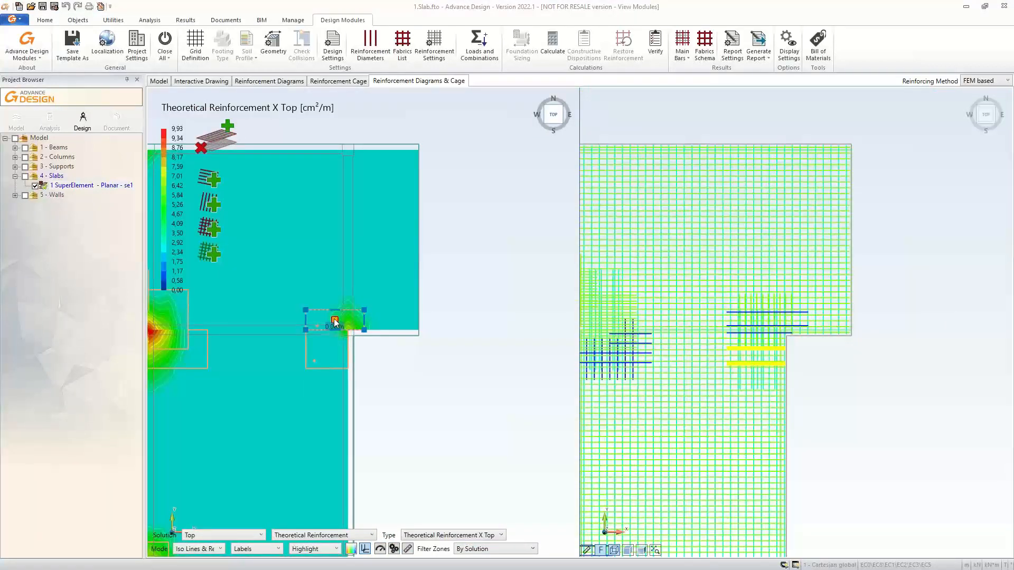
{"action": "double_click", "coordinate": [325, 316]}
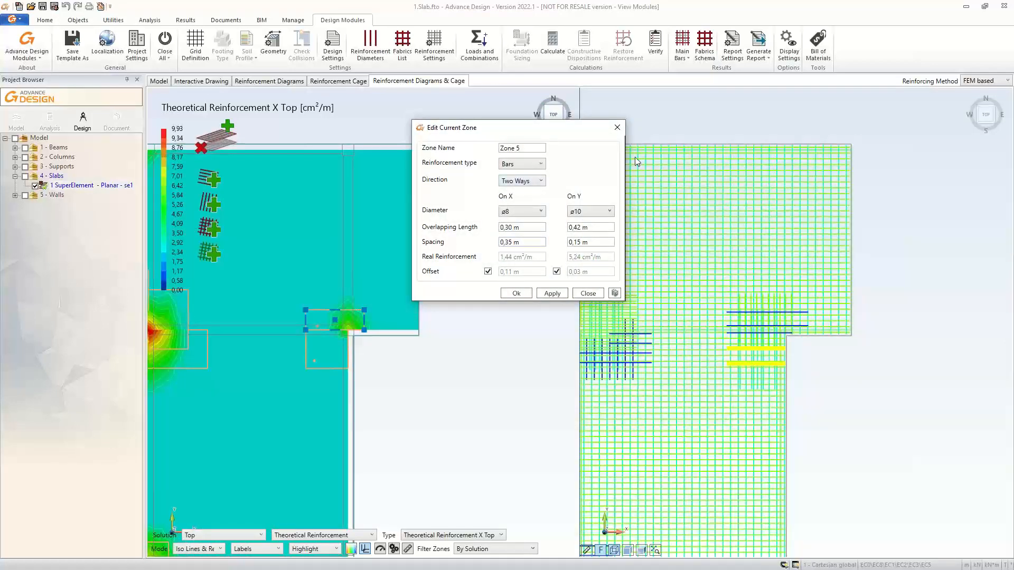
{"action": "left_click", "coordinate": [616, 128]}
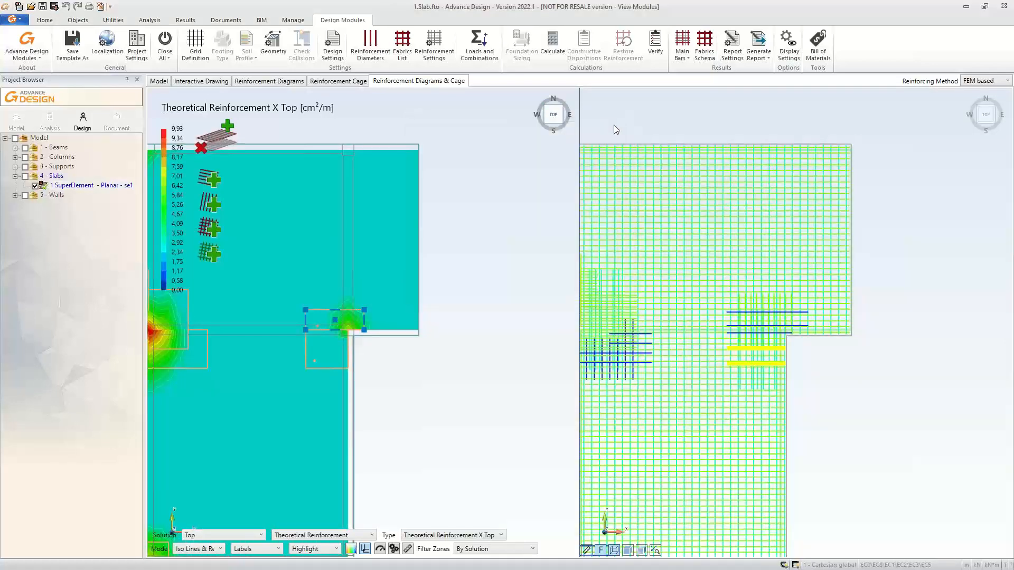
Review the generated main bar zones for the bottom solution and for layers 1 and 2 of the top solution.
{"action": "left_click", "coordinate": [681, 44]}
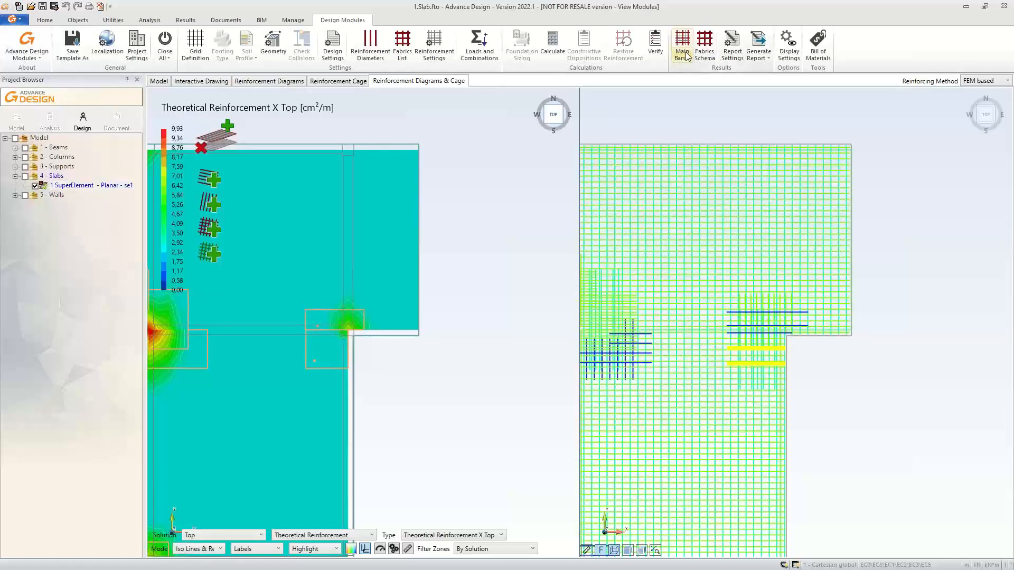
{"action": "left_click_drag", "start_coordinate": [382, 161], "coordinate": [635, 107]}
{"action": "left_click", "coordinate": [338, 140]}
{"action": "left_click", "coordinate": [319, 163]}
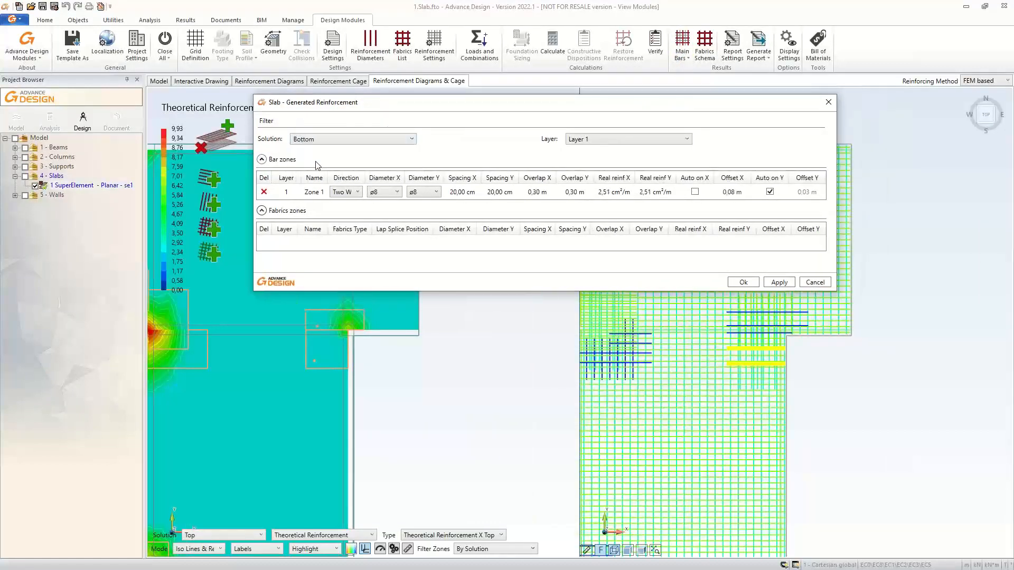
{"action": "left_click", "coordinate": [588, 144]}
{"action": "left_click", "coordinate": [330, 143]}
{"action": "left_click", "coordinate": [334, 144]}
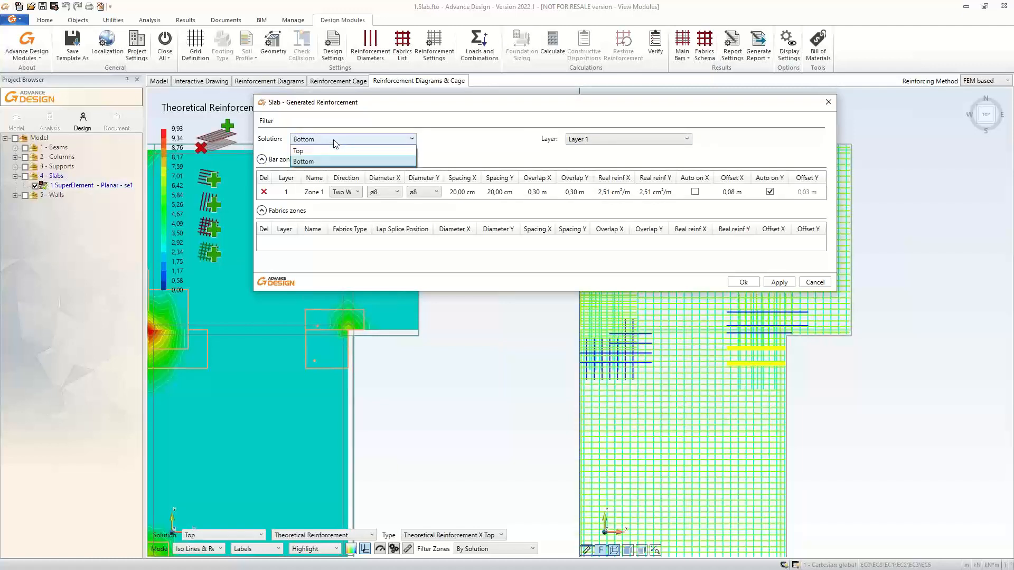
{"action": "left_click", "coordinate": [316, 151]}
{"action": "left_click", "coordinate": [610, 141]}
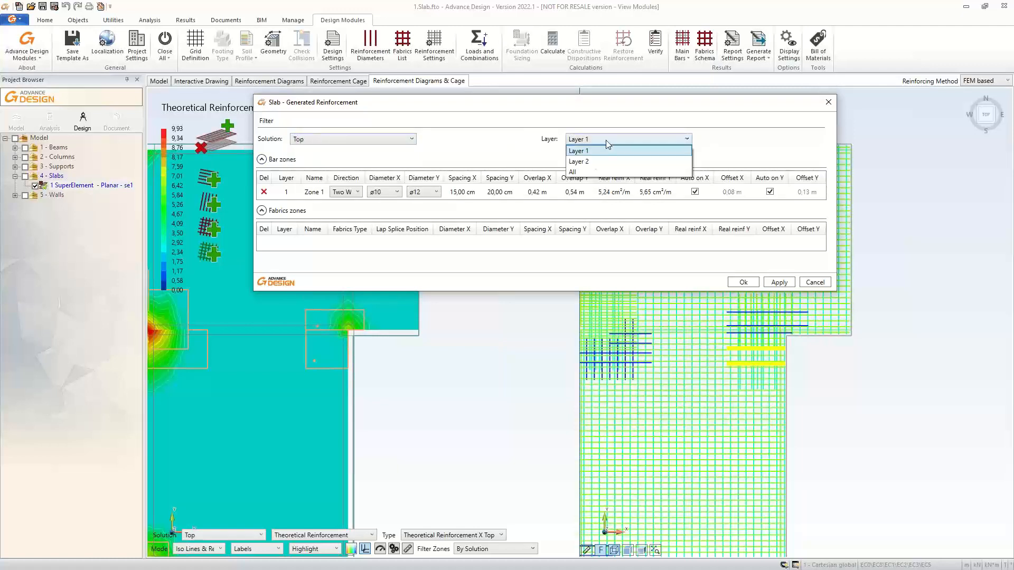
{"action": "left_click", "coordinate": [593, 162]}
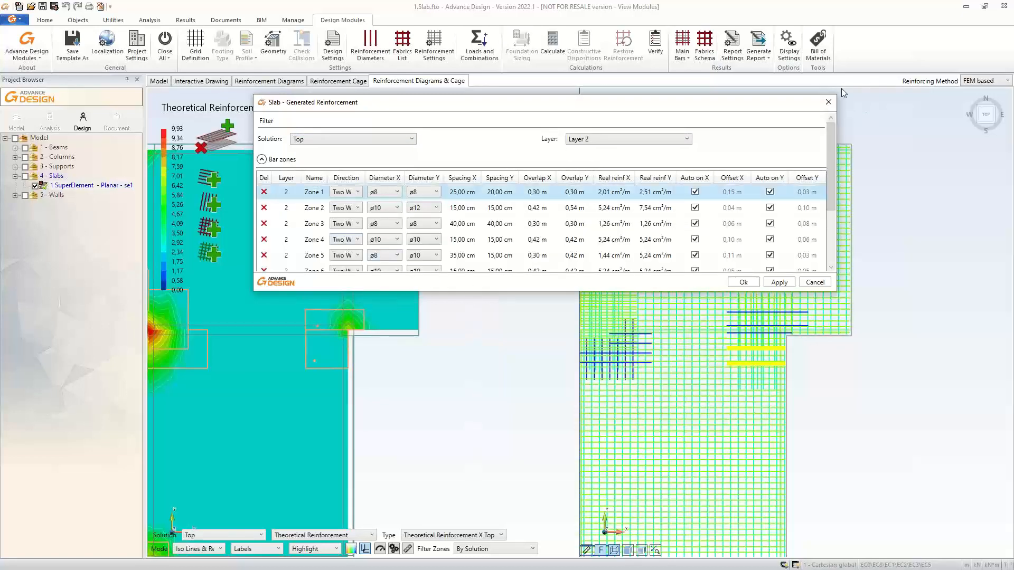
{"action": "left_click", "coordinate": [829, 102]}
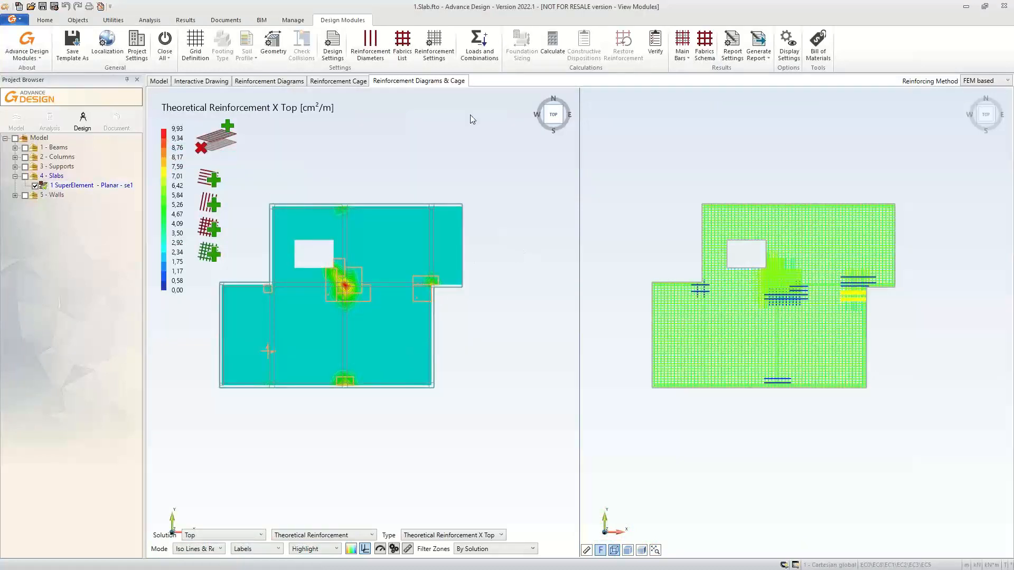
Check the steel quantity in the slab's bill of materials.
{"action": "left_click", "coordinate": [818, 42]}
{"action": "double_click", "coordinate": [489, 169]}
{"action": "left_click", "coordinate": [492, 171]}
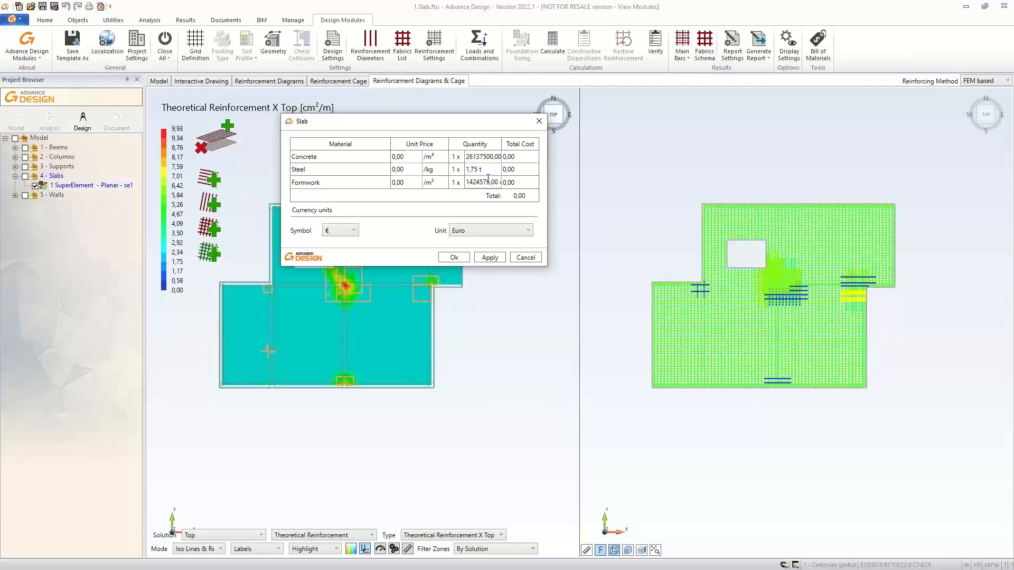
{"action": "left_click", "coordinate": [544, 121]}
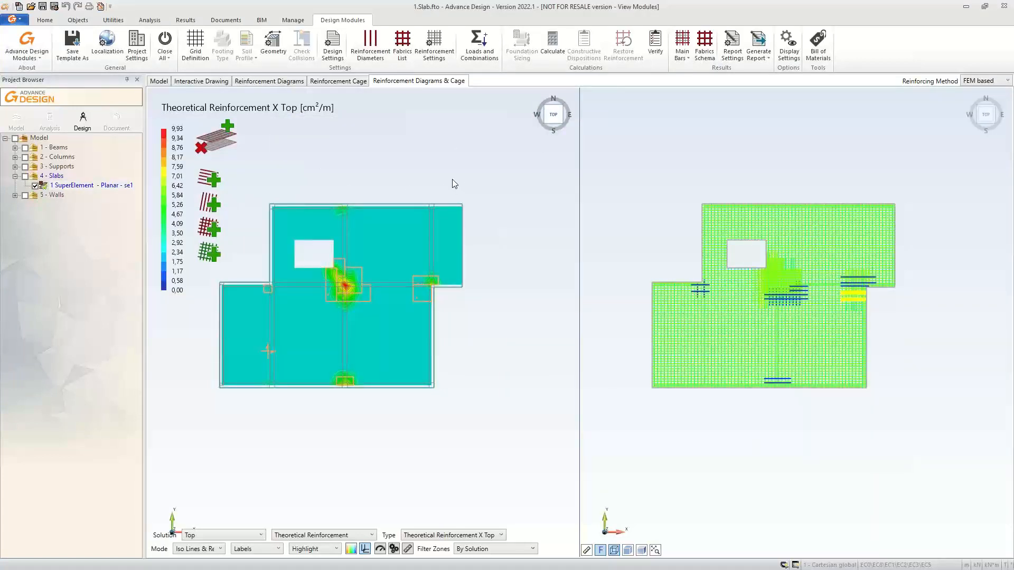
Set the reinforcement pattern of the top solution to Bars and Fabrics and apply the reinforcement assumptions.
{"action": "left_click", "coordinate": [432, 46]}
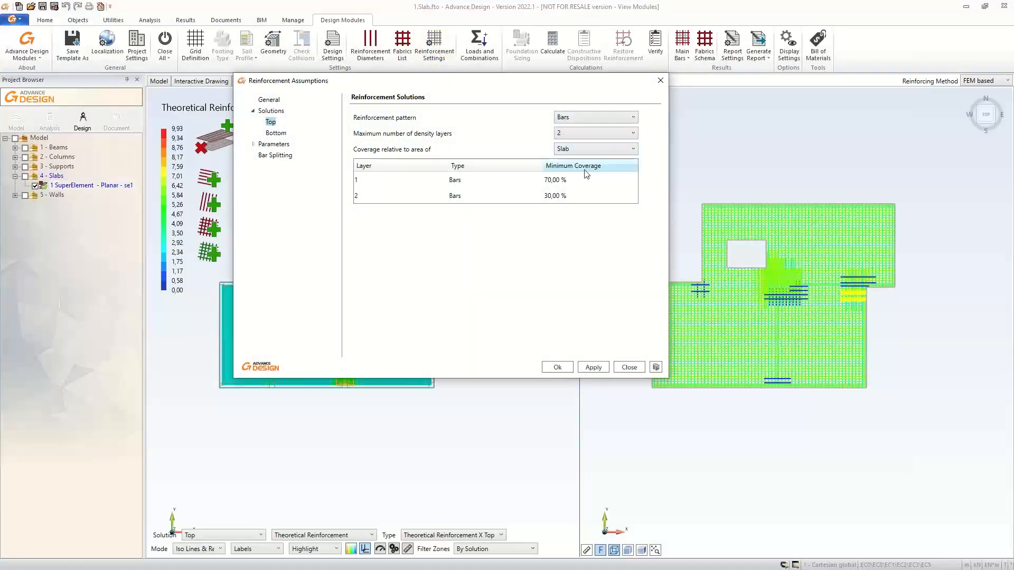
{"action": "left_click", "coordinate": [578, 114]}
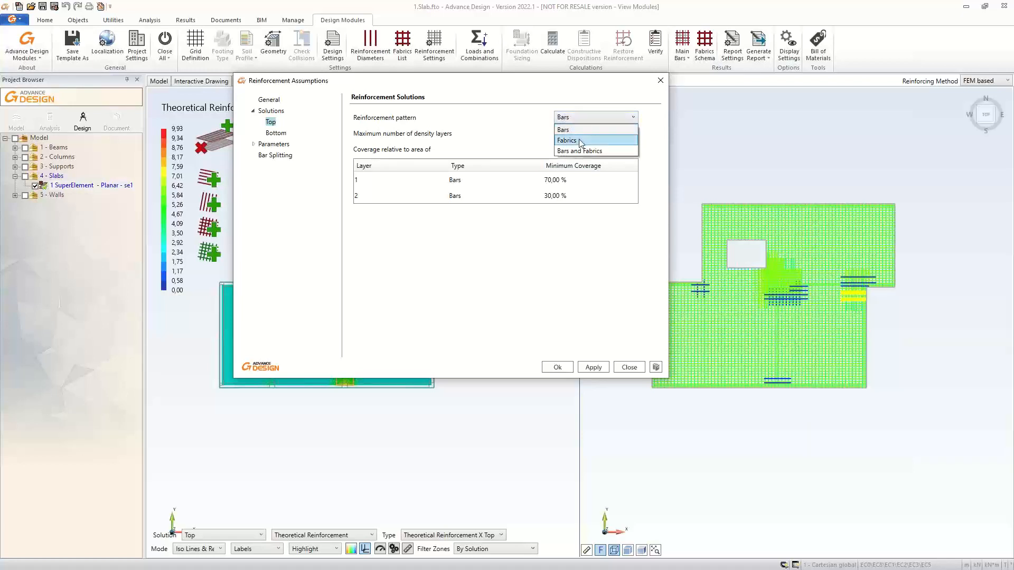
{"action": "left_click", "coordinate": [581, 140]}
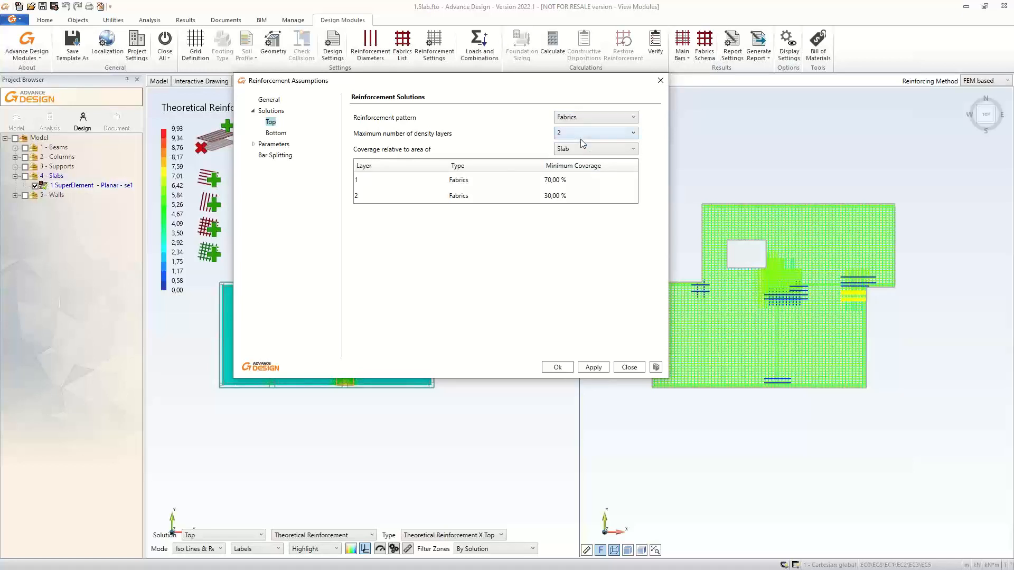
{"action": "left_click", "coordinate": [583, 119]}
{"action": "left_click", "coordinate": [586, 151]}
{"action": "left_click", "coordinate": [588, 118]}
{"action": "left_click", "coordinate": [585, 130]}
{"action": "left_click", "coordinate": [583, 118]}
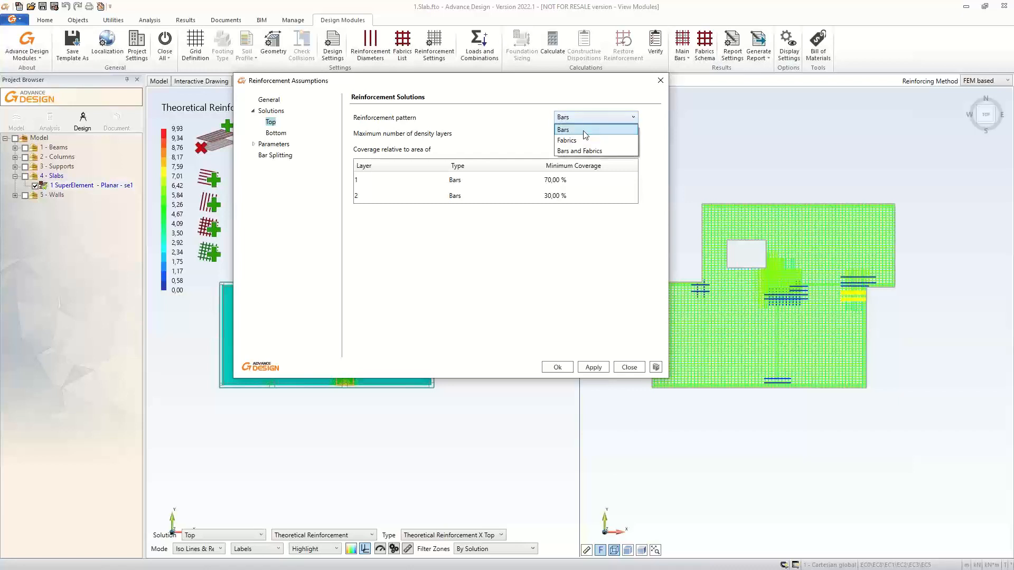
{"action": "left_click", "coordinate": [583, 150]}
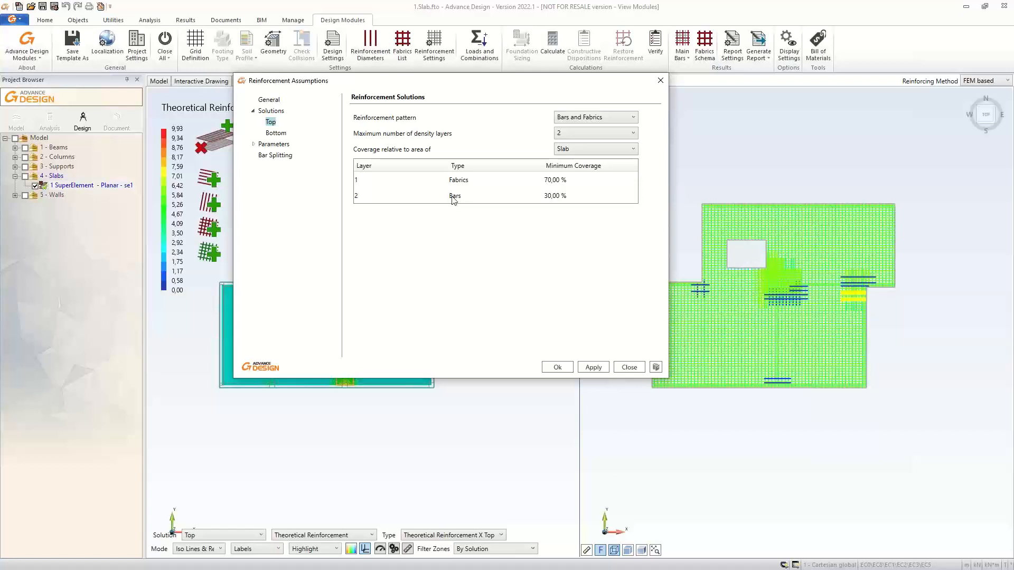
{"action": "left_click", "coordinate": [591, 369]}
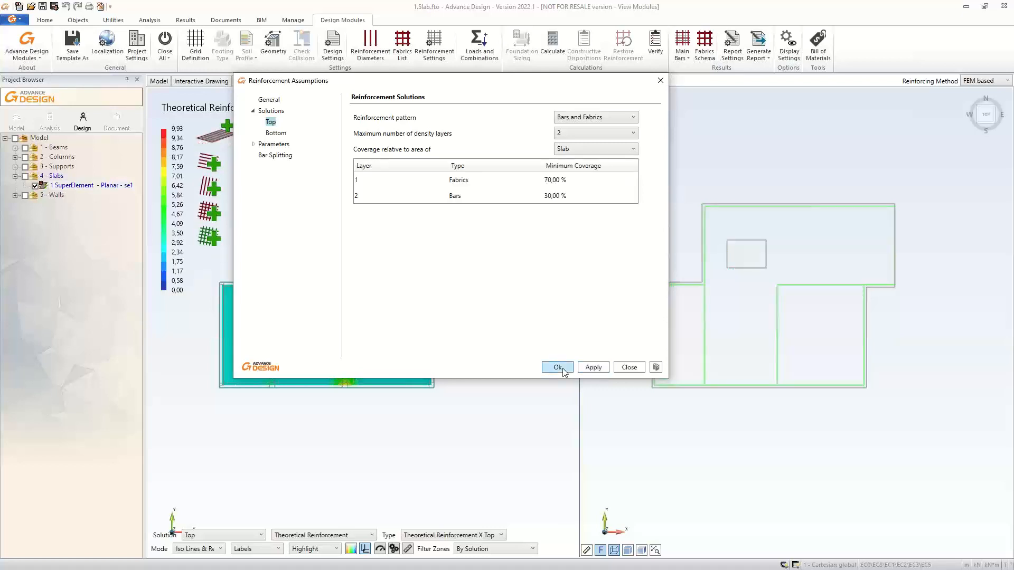
{"action": "left_click", "coordinate": [561, 370]}
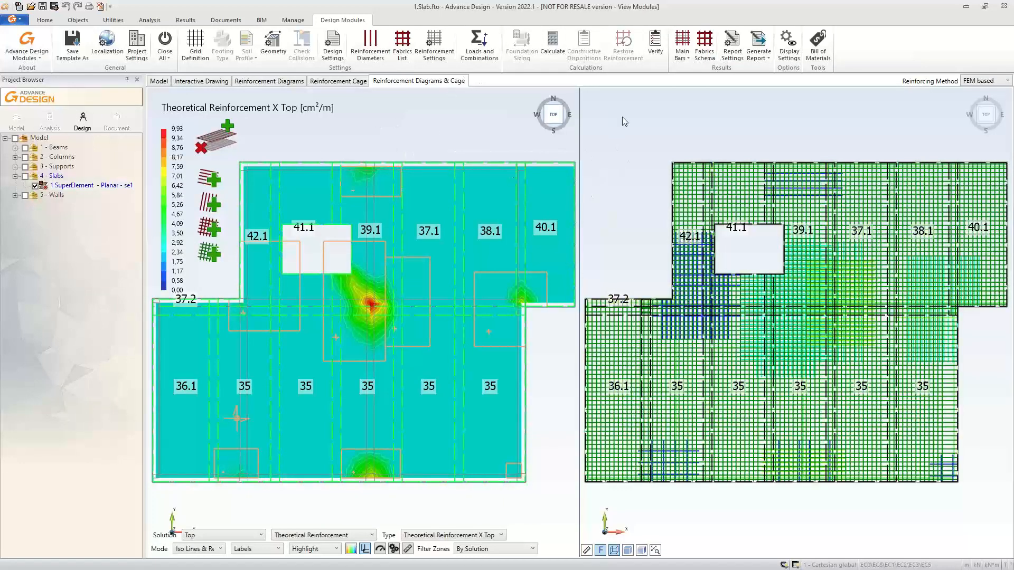
Examine the fabric layout of the top solution in the reinforcement cage and the sheet details of part 36.1.
{"action": "left_click", "coordinate": [315, 82]}
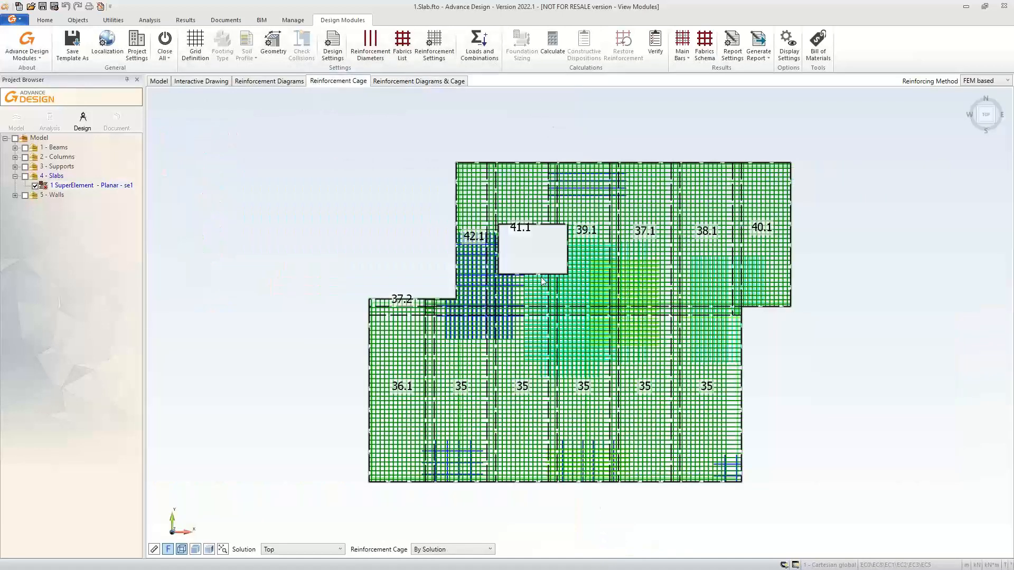
{"action": "scroll", "coordinate": [766, 415], "scroll_direction": "up", "scroll_amount": 1}
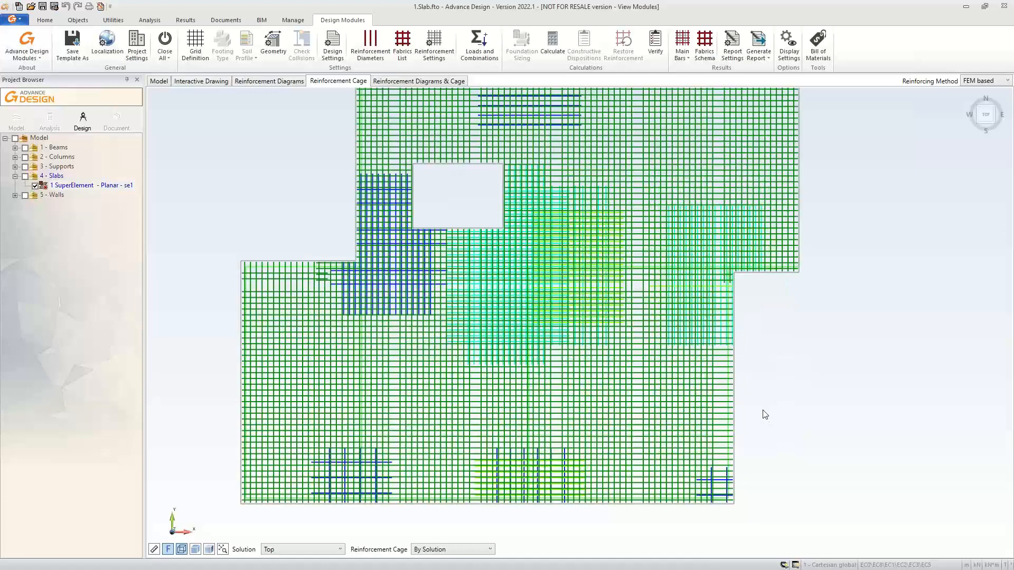
{"action": "scroll", "coordinate": [770, 408], "scroll_direction": "up", "scroll_amount": 3}
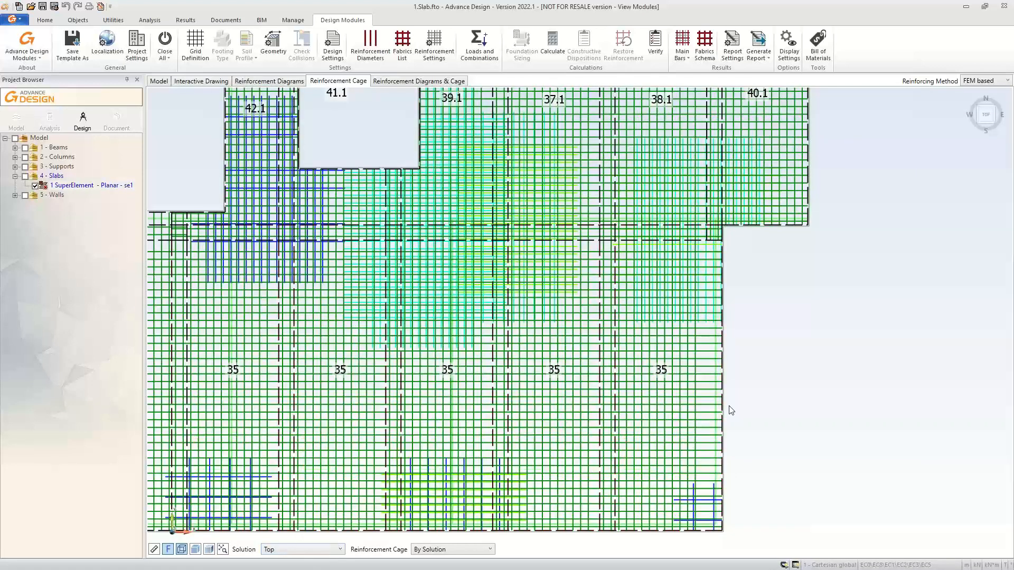
{"action": "mouse_move", "coordinate": [656, 435]}
{"action": "middle_click_drag", "start_coordinate": [786, 378], "coordinate": [847, 418]}
{"action": "scroll", "coordinate": [844, 417], "scroll_direction": "down", "scroll_amount": 1}
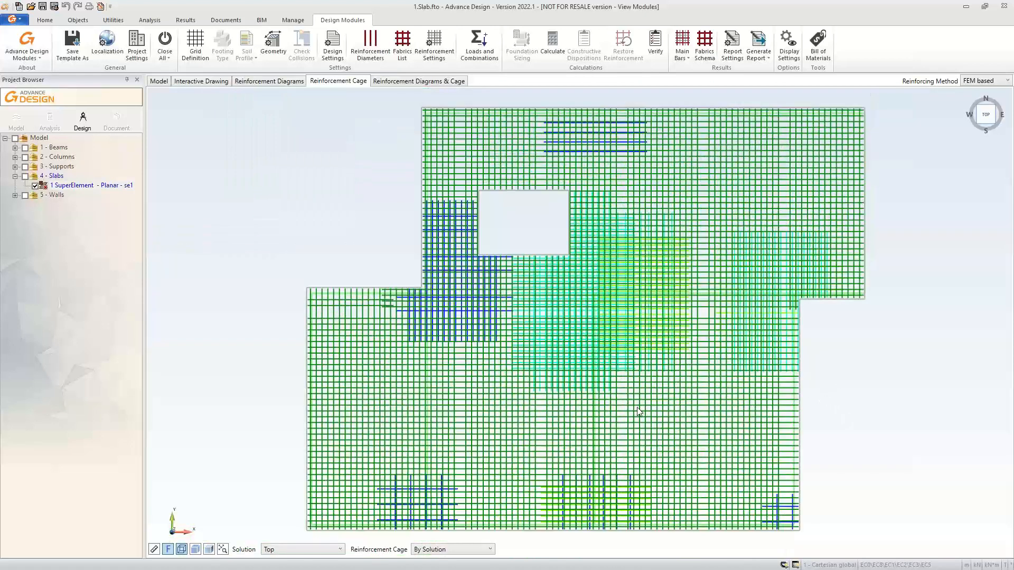
{"action": "mouse_move", "coordinate": [670, 407]}
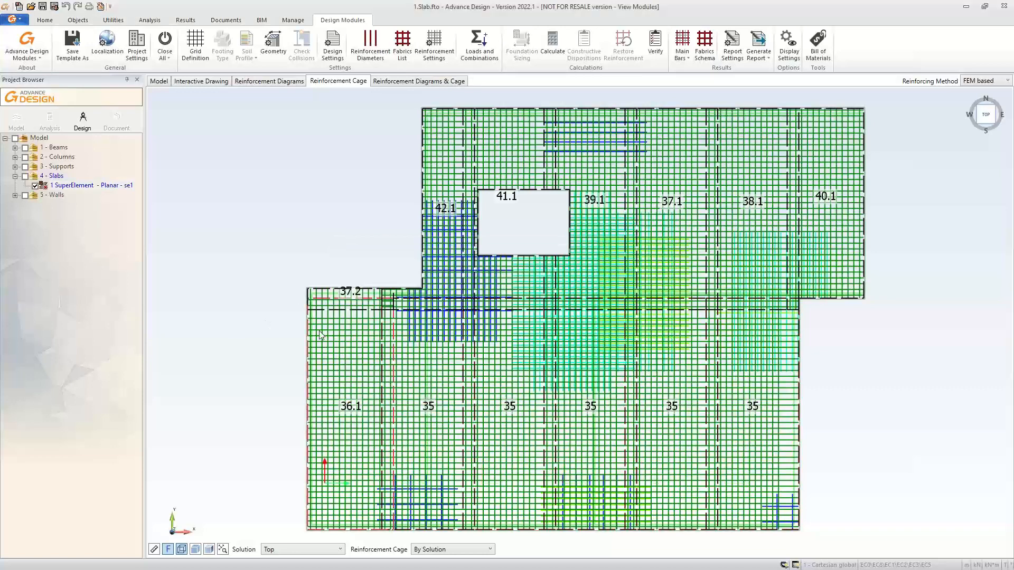
{"action": "mouse_move", "coordinate": [321, 335]}
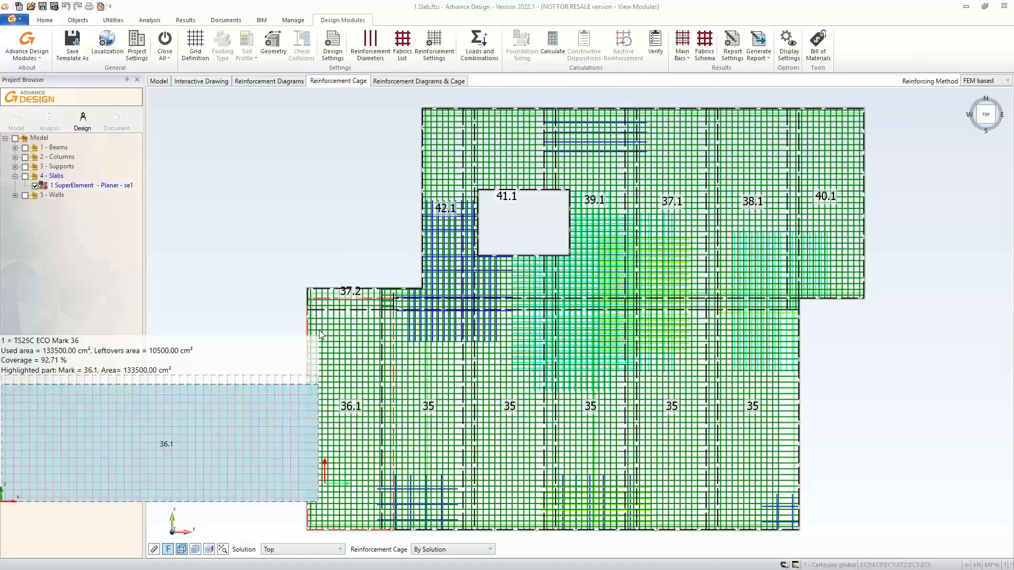
Inspect the fabric parts around the slab opening and check which sheet parts 37.1 and 37.2 are cut from.
{"action": "middle_click_drag", "start_coordinate": [341, 231], "coordinate": [356, 385]}
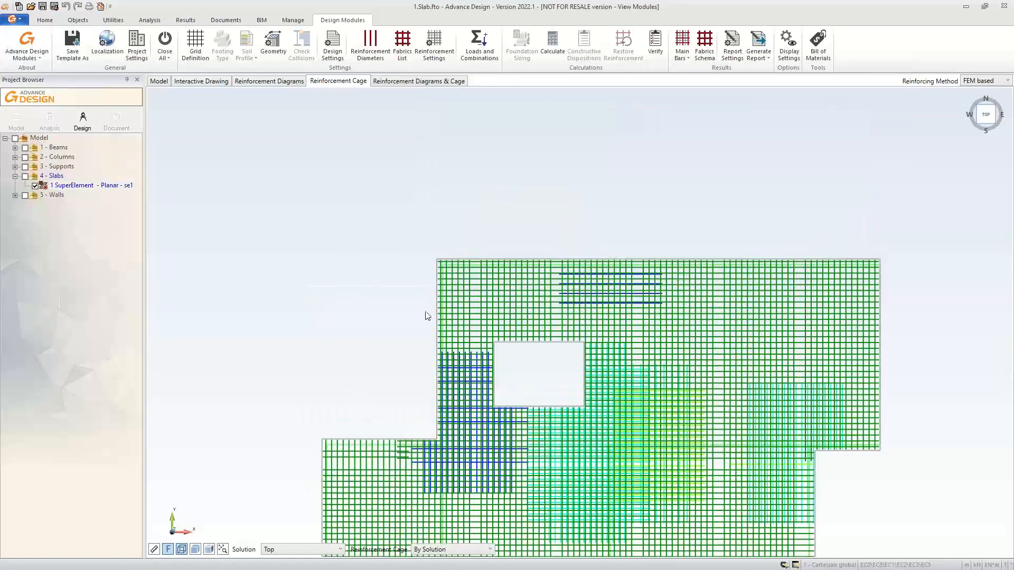
{"action": "scroll", "coordinate": [431, 338], "scroll_direction": "up", "scroll_amount": 3}
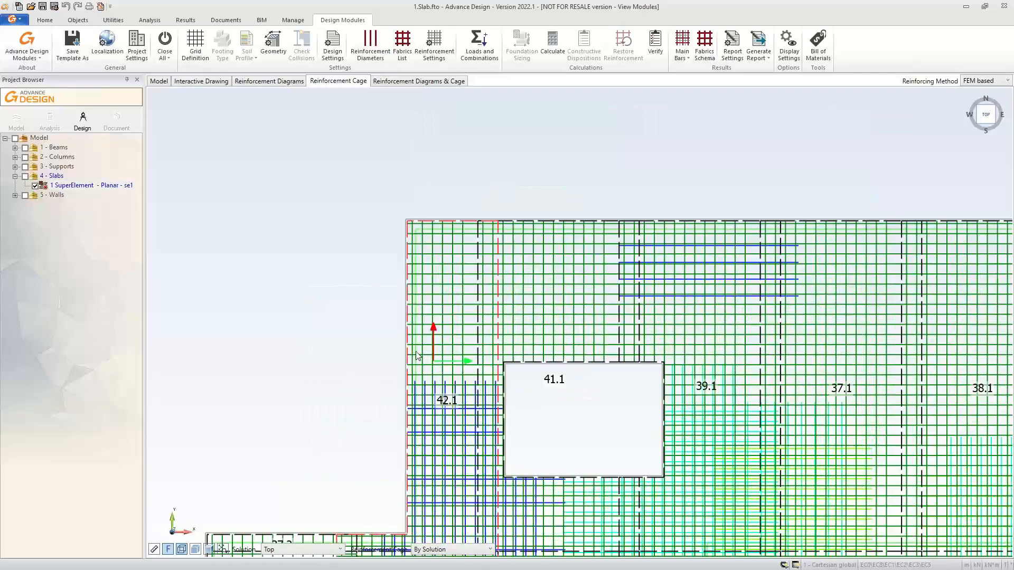
{"action": "mouse_move", "coordinate": [441, 323]}
{"action": "scroll", "coordinate": [336, 320], "scroll_direction": "down", "scroll_amount": 1}
{"action": "middle_click_drag", "start_coordinate": [320, 315], "coordinate": [330, 224]}
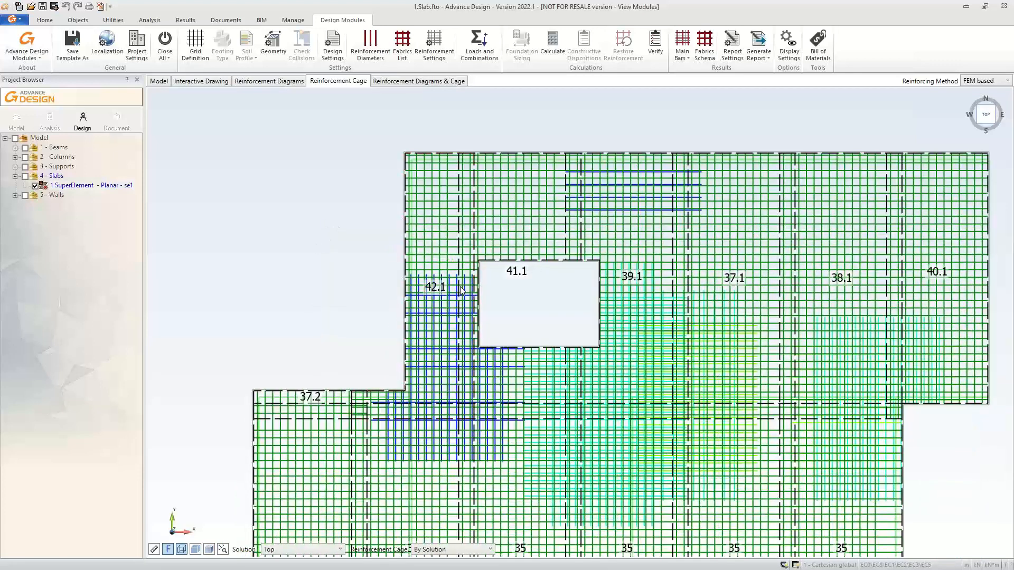
{"action": "mouse_move", "coordinate": [512, 248]}
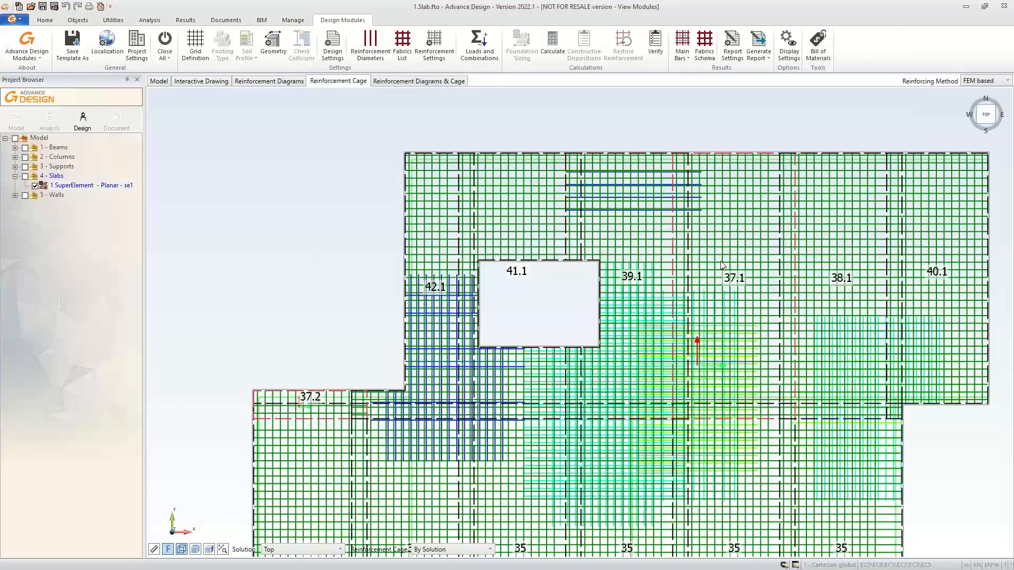
{"action": "mouse_move", "coordinate": [723, 265]}
{"action": "mouse_move", "coordinate": [711, 165]}
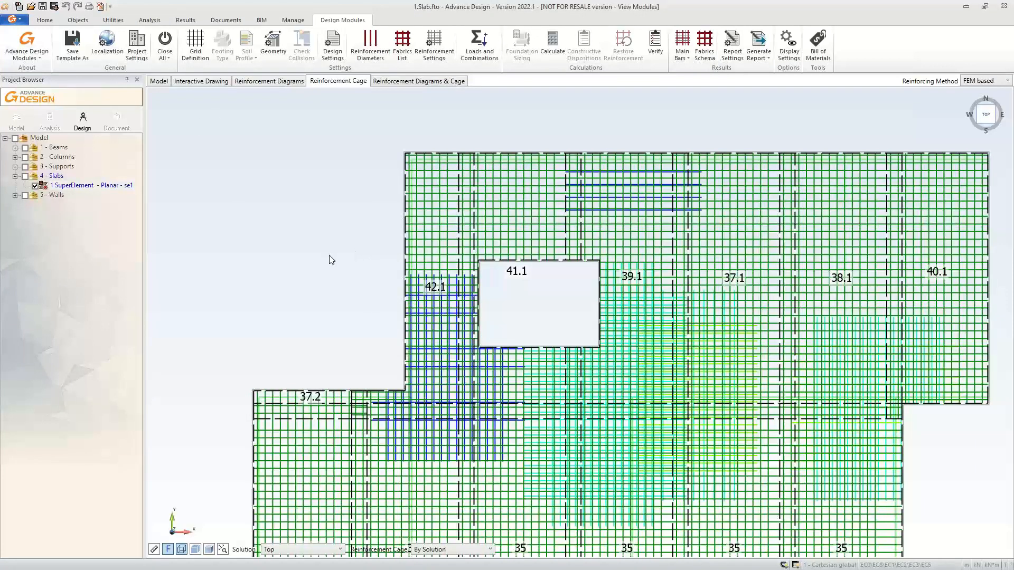
{"action": "scroll", "coordinate": [330, 258], "scroll_direction": "down", "scroll_amount": 2}
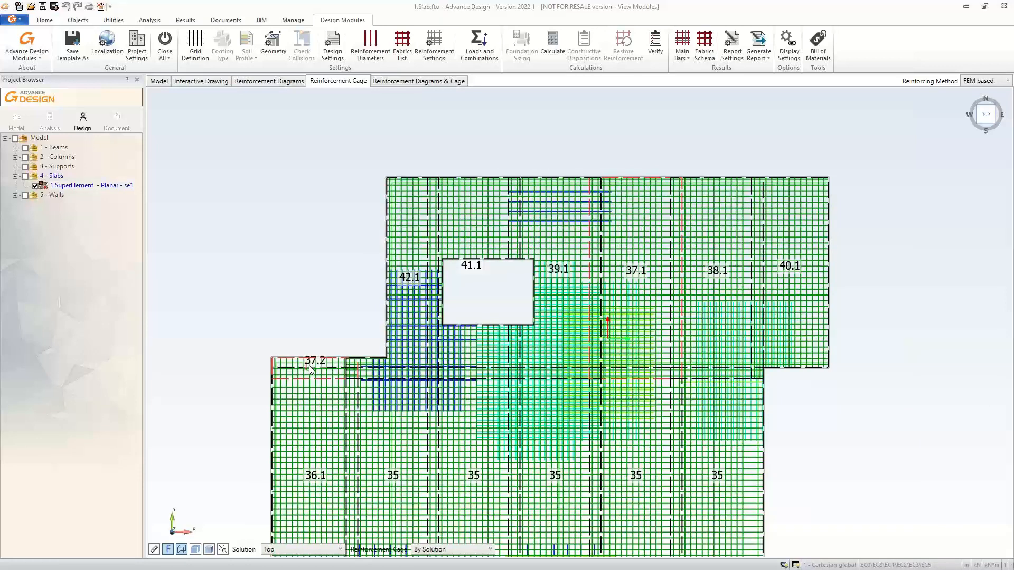
{"action": "mouse_move", "coordinate": [311, 370]}
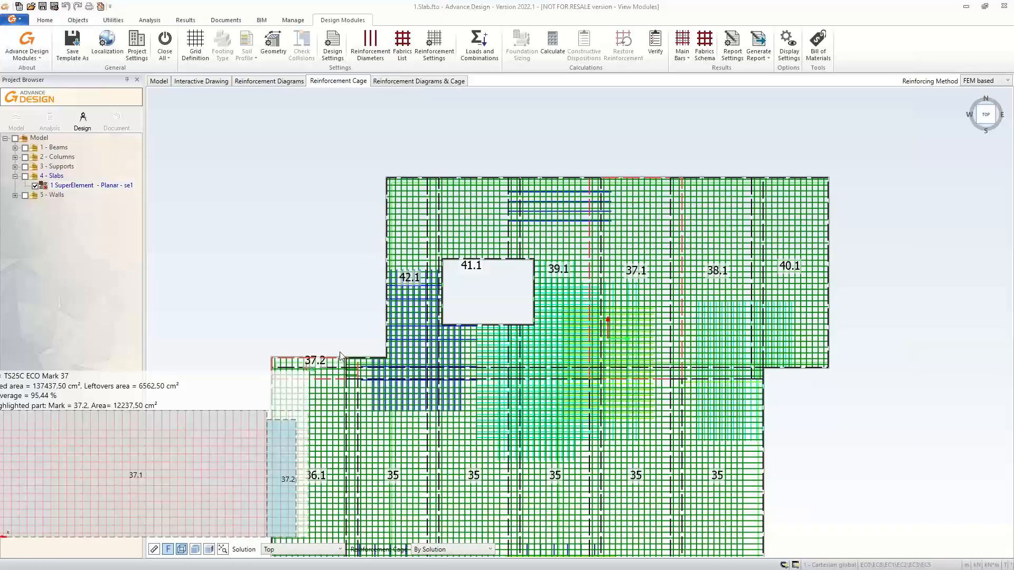
Filter the top solution's reinforcement cage by layer to isolate the Layer 2 supplementary bars.
{"action": "middle_click_drag", "start_coordinate": [862, 407], "coordinate": [839, 306]}
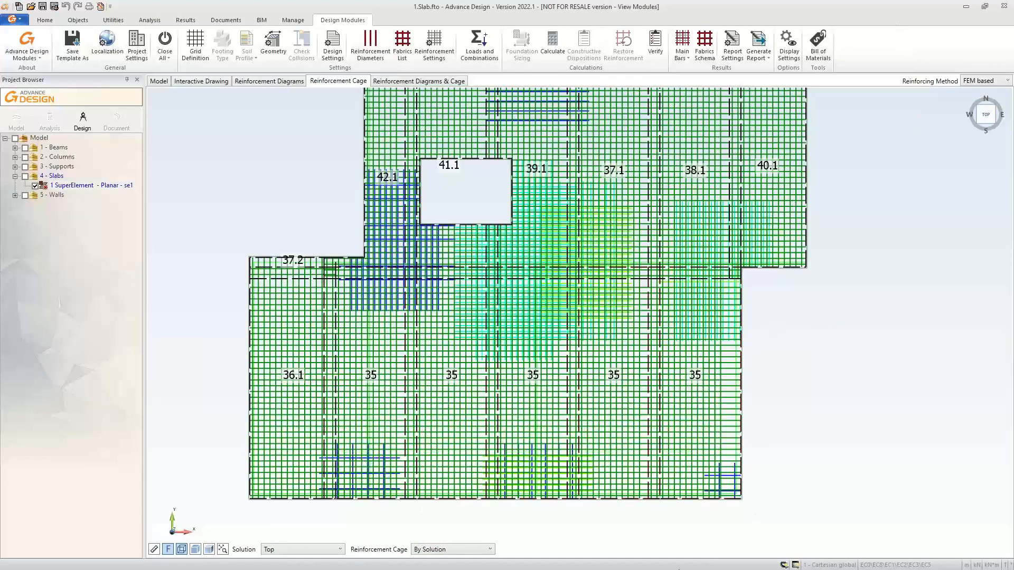
{"action": "scroll", "coordinate": [719, 534], "scroll_direction": "up", "scroll_amount": 2}
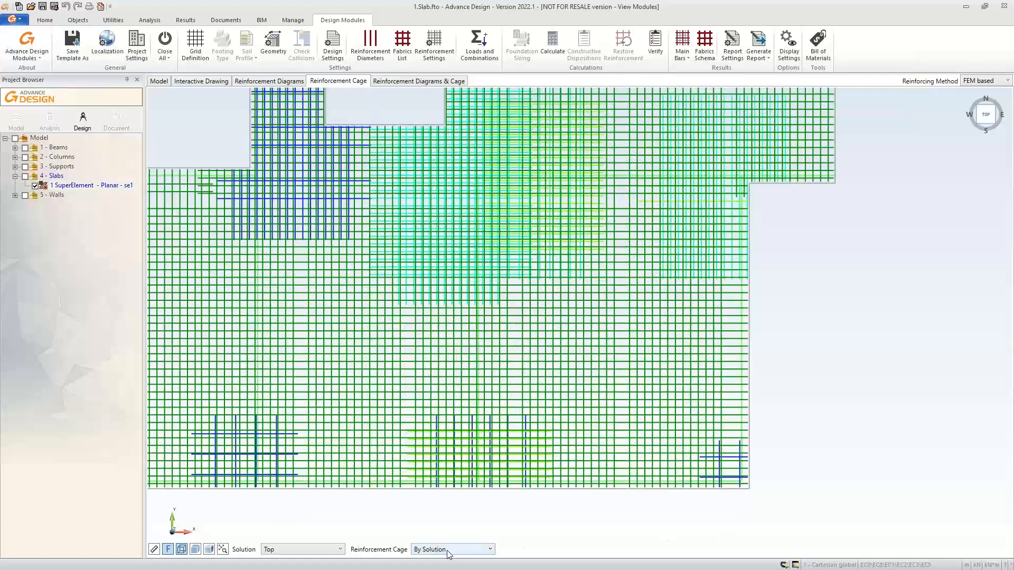
{"action": "left_click", "coordinate": [447, 551]}
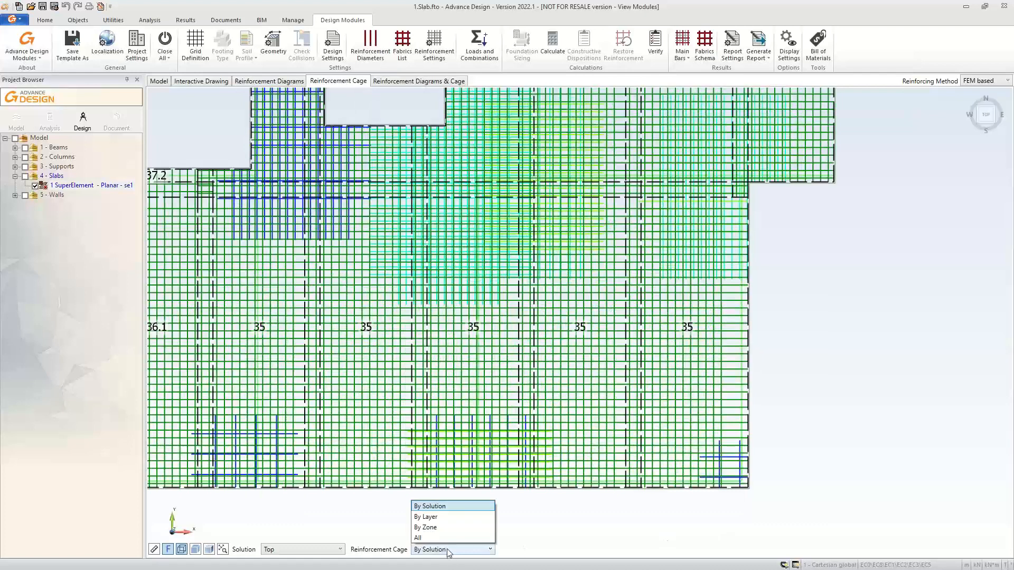
{"action": "left_click", "coordinate": [296, 523]}
{"action": "left_click", "coordinate": [450, 550]}
{"action": "left_click", "coordinate": [453, 519]}
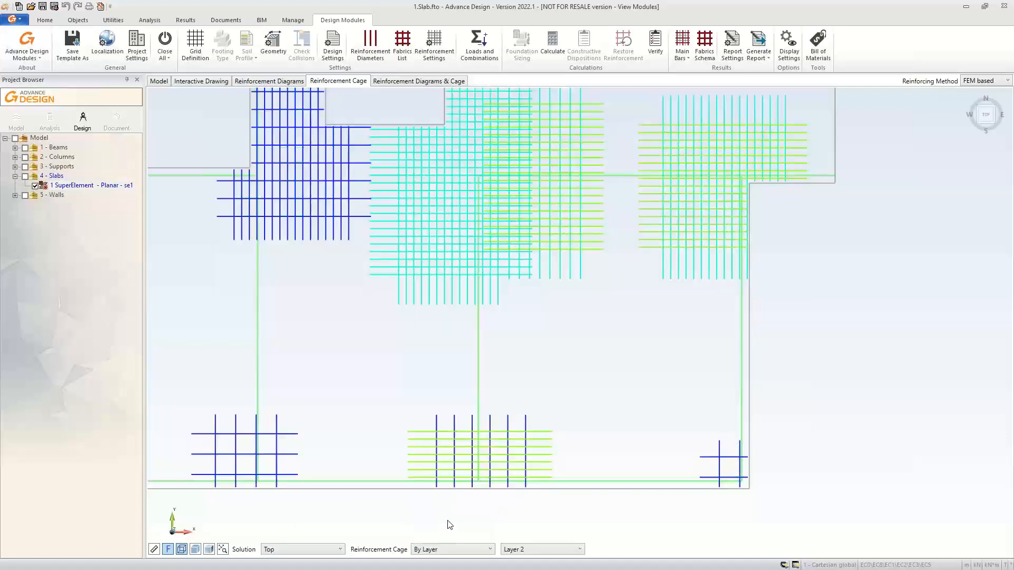
Compare the Layer 1 fabrics with the Layer 2 bars in the top solution's reinforcement cage.
{"action": "middle_click_drag", "start_coordinate": [829, 406], "coordinate": [843, 440]}
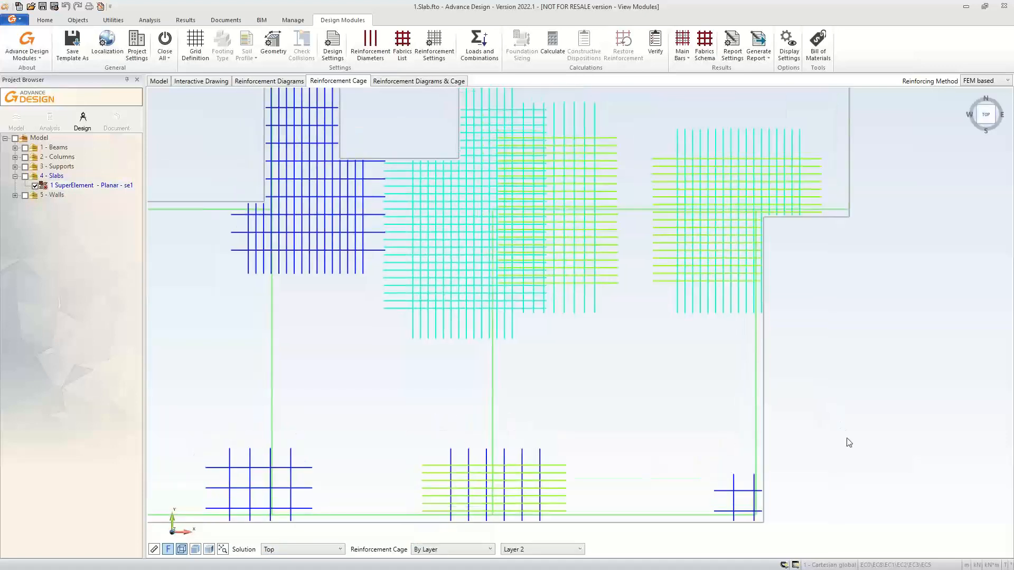
{"action": "scroll", "coordinate": [822, 444], "scroll_direction": "down", "scroll_amount": 2}
{"action": "left_click", "coordinate": [536, 549]}
{"action": "left_click", "coordinate": [536, 527]}
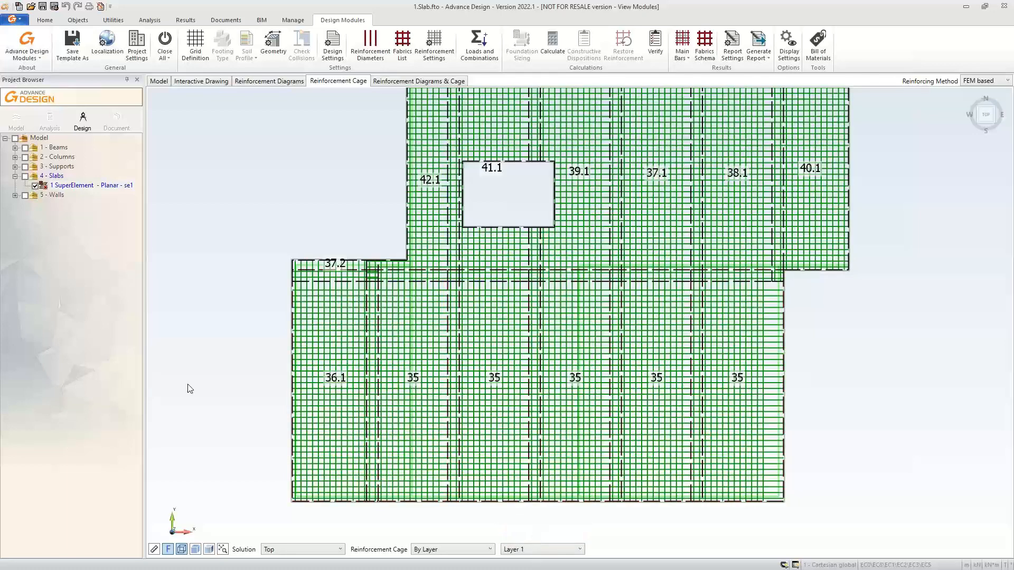
{"action": "middle_click_drag", "start_coordinate": [216, 257], "coordinate": [207, 312]}
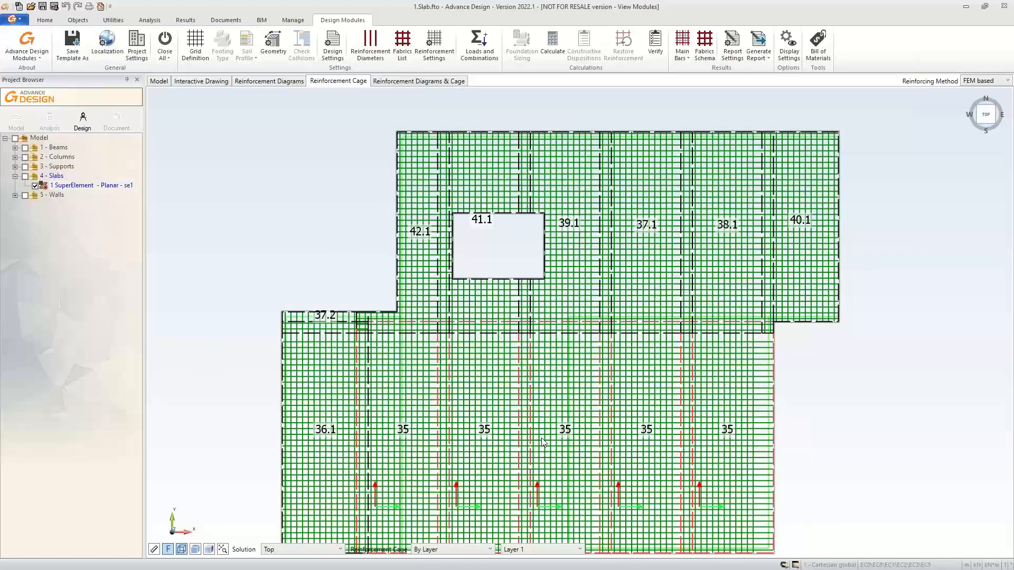
{"action": "left_click", "coordinate": [562, 552]}
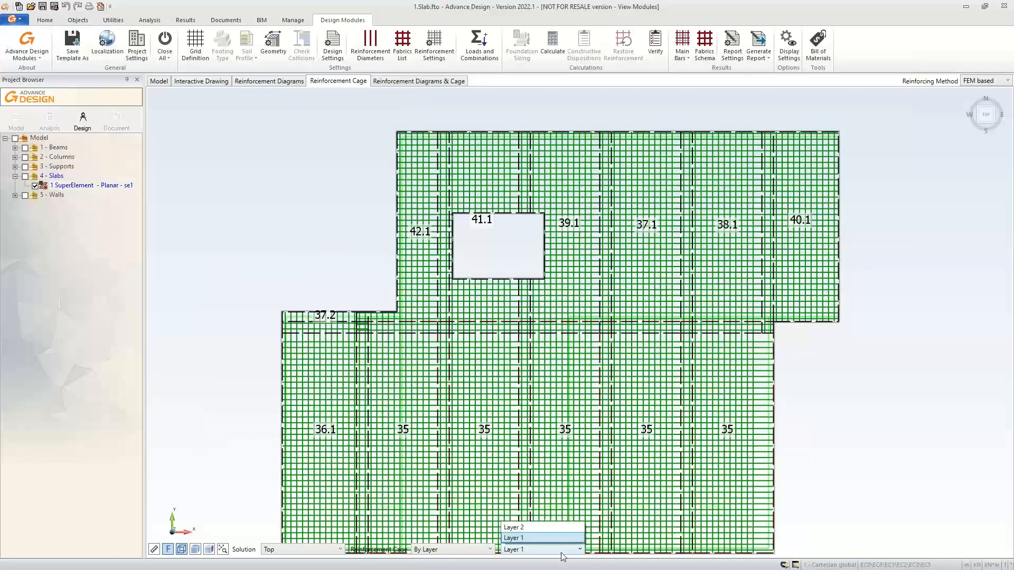
{"action": "left_click", "coordinate": [513, 527]}
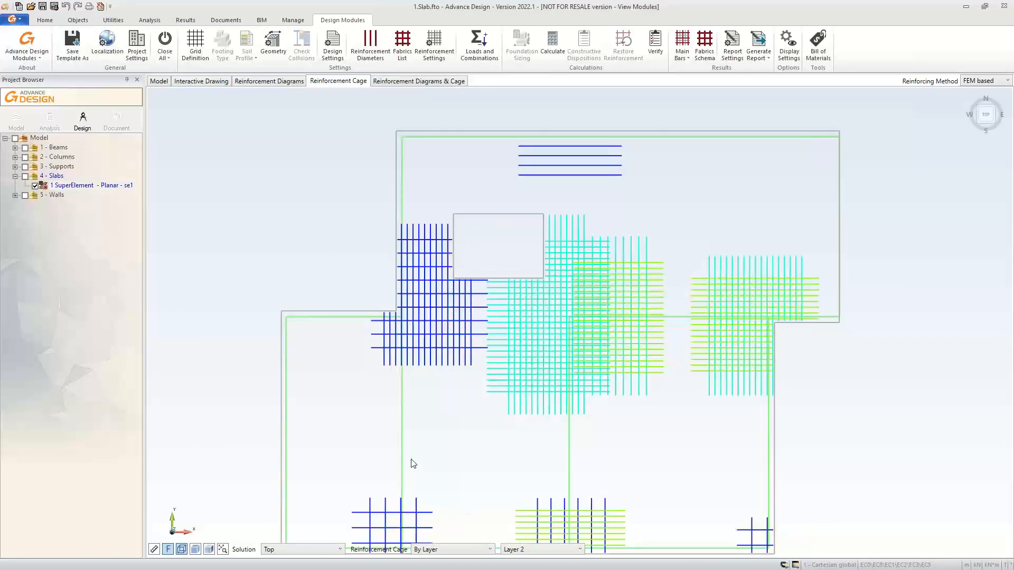
{"action": "middle_click_drag", "start_coordinate": [923, 417], "coordinate": [908, 382]}
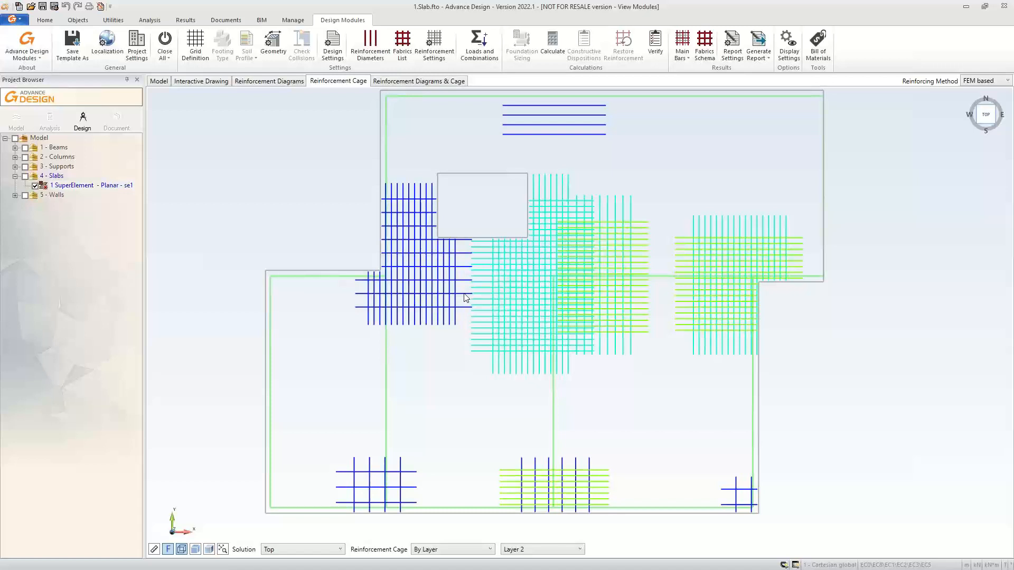
{"action": "mouse_move", "coordinate": [464, 298]}
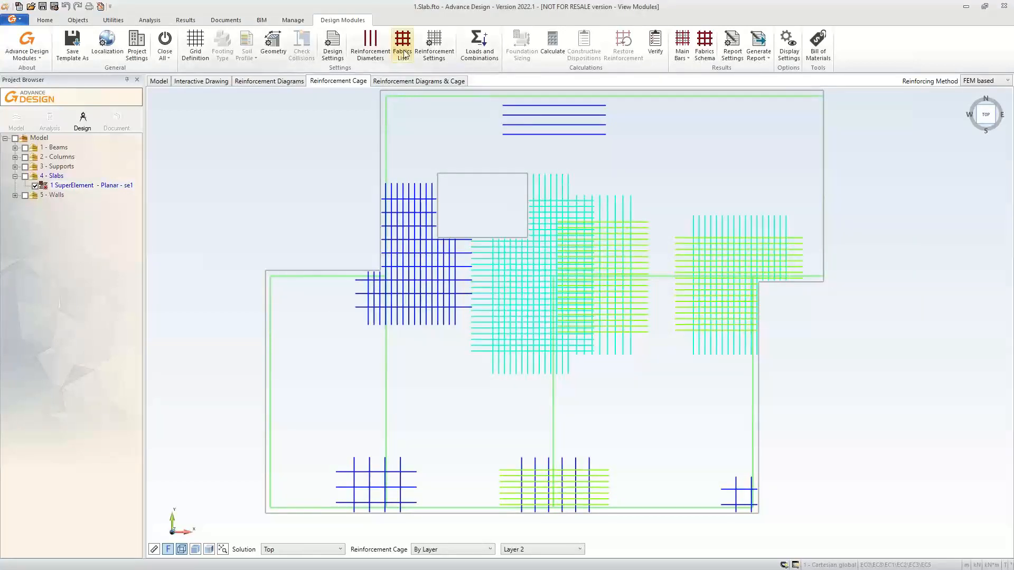
Review the top solution and the diameter and spacing parameters for Bottom X, Bottom Y and Top Y in the reinforcement assumptions.
{"action": "left_click", "coordinate": [428, 53]}
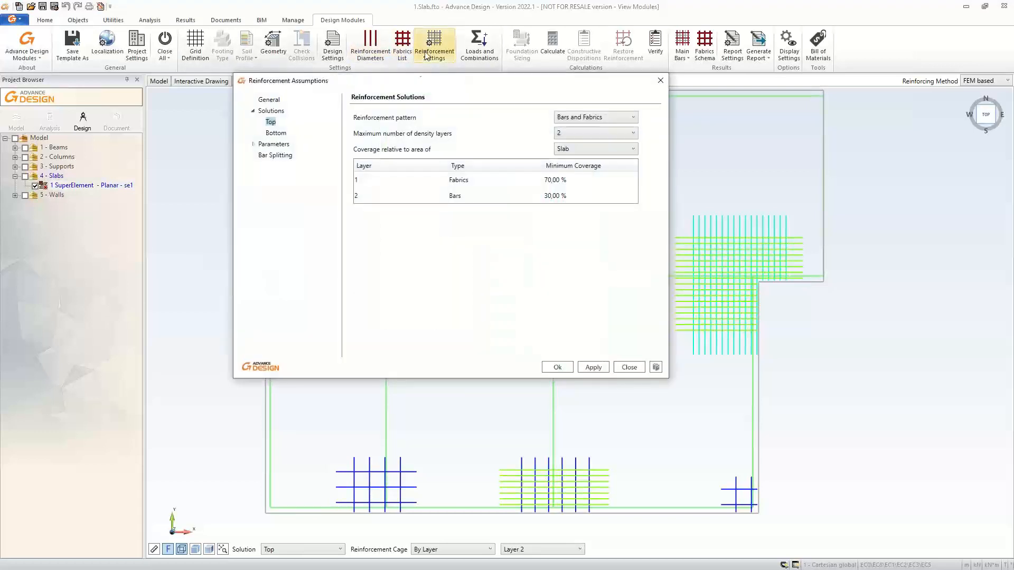
{"action": "left_click_drag", "start_coordinate": [417, 84], "coordinate": [402, 89]}
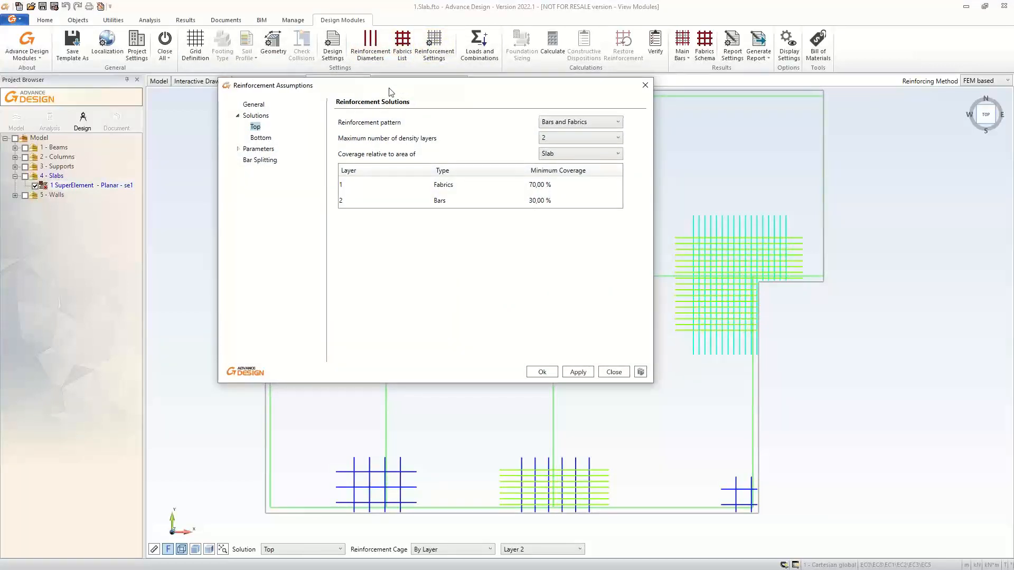
{"action": "left_click", "coordinate": [257, 149]}
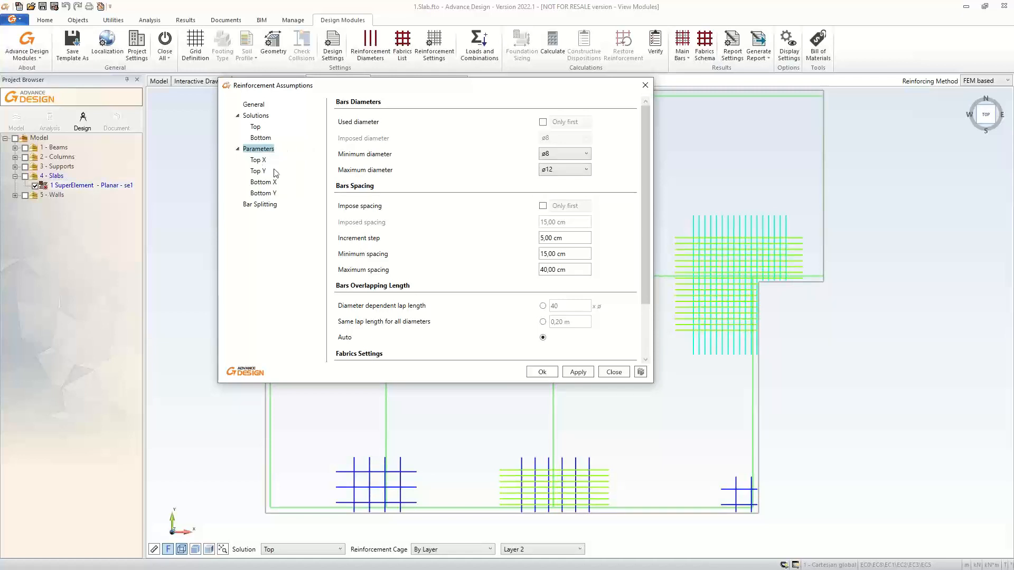
{"action": "left_click", "coordinate": [263, 183]}
{"action": "left_click", "coordinate": [264, 193]}
{"action": "left_click", "coordinate": [263, 183]}
{"action": "left_click", "coordinate": [260, 170]}
{"action": "left_click", "coordinate": [259, 149]}
Try ø10 as the minimum and maximum bar diameter, restore the ø8 to ø12 range, and close the reinforcement assumptions.
{"action": "left_click", "coordinate": [585, 154]}
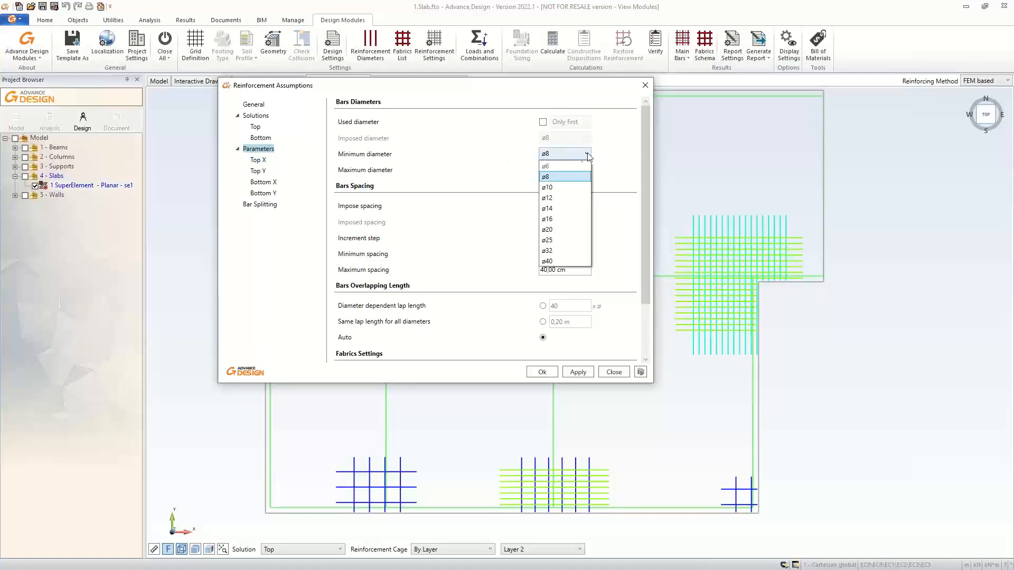
{"action": "left_click", "coordinate": [585, 155]}
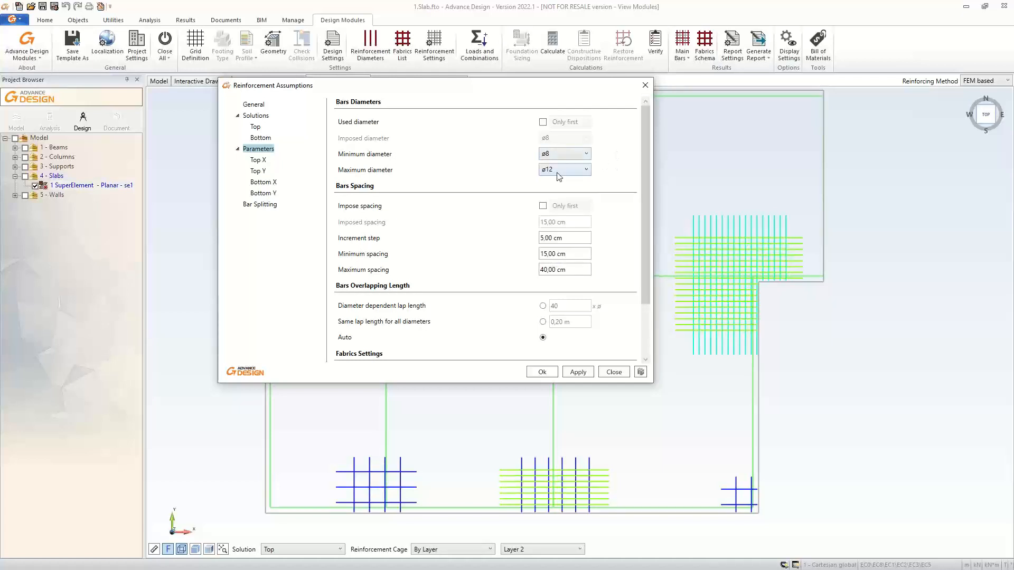
{"action": "left_click", "coordinate": [562, 154]}
{"action": "left_click", "coordinate": [561, 189]}
{"action": "left_click", "coordinate": [565, 169]}
{"action": "left_click", "coordinate": [558, 203]}
{"action": "left_click", "coordinate": [562, 154]}
{"action": "left_click", "coordinate": [558, 176]}
{"action": "left_click", "coordinate": [557, 171]}
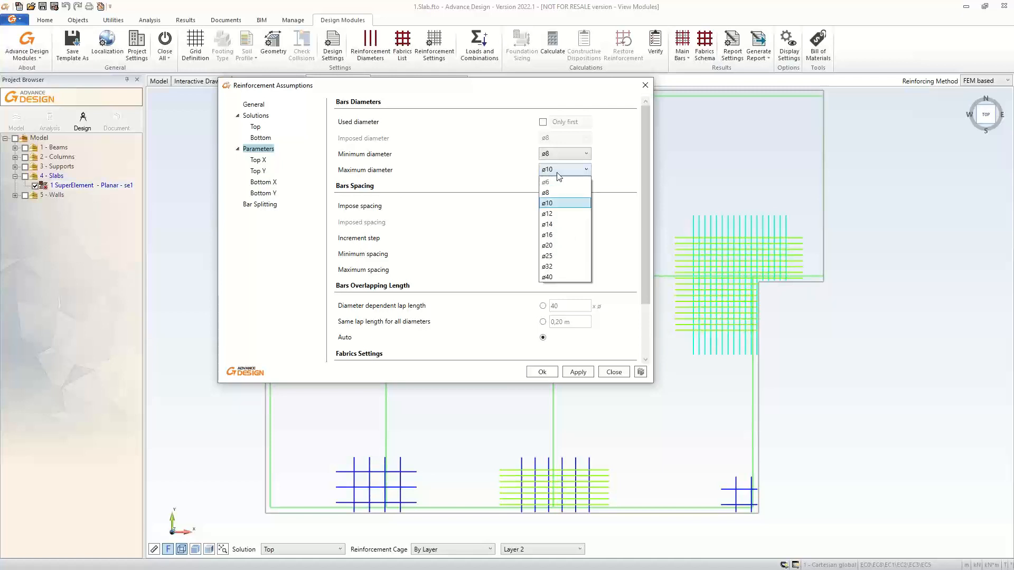
{"action": "left_click", "coordinate": [559, 212]}
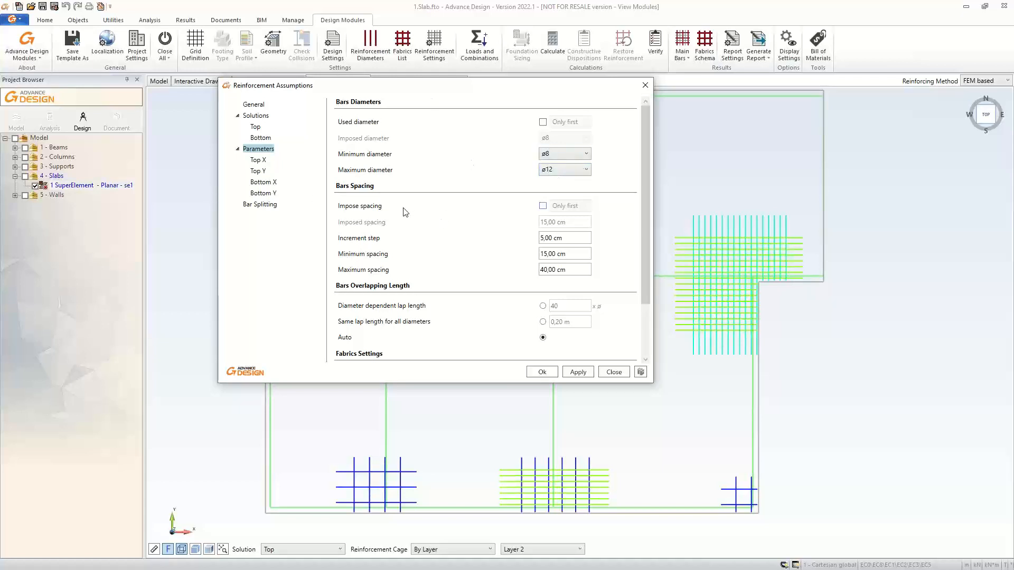
{"action": "left_click", "coordinate": [614, 372]}
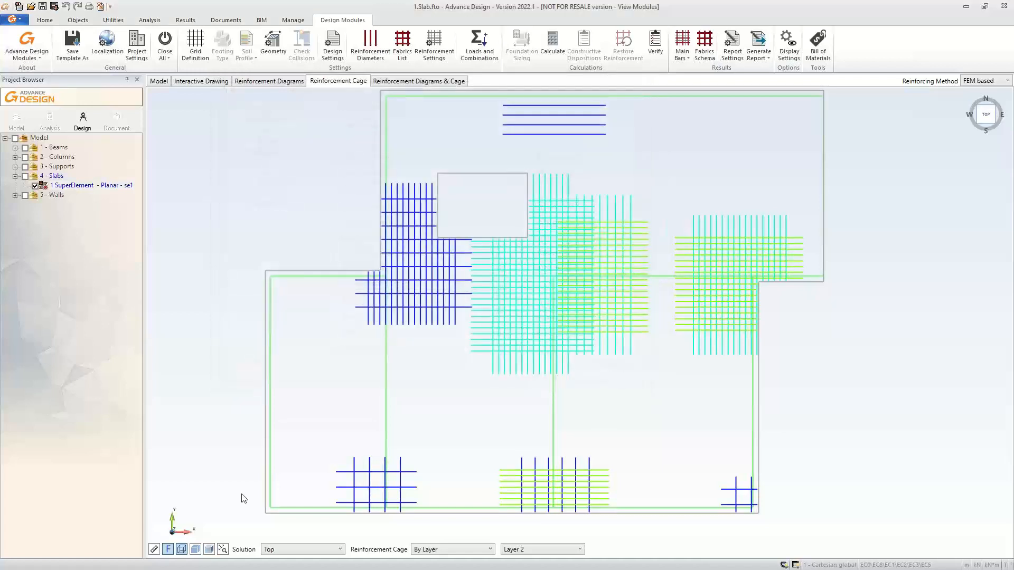
Review the reinforced slab in the 3D model together with its list of errors and warnings.
{"action": "left_click", "coordinate": [165, 84]}
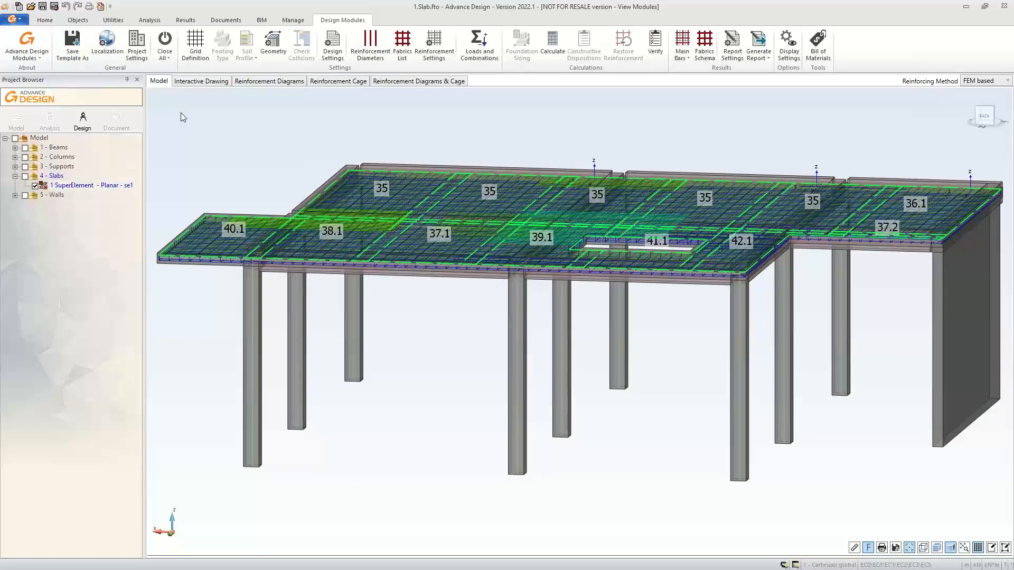
{"action": "left_click", "coordinate": [157, 83]}
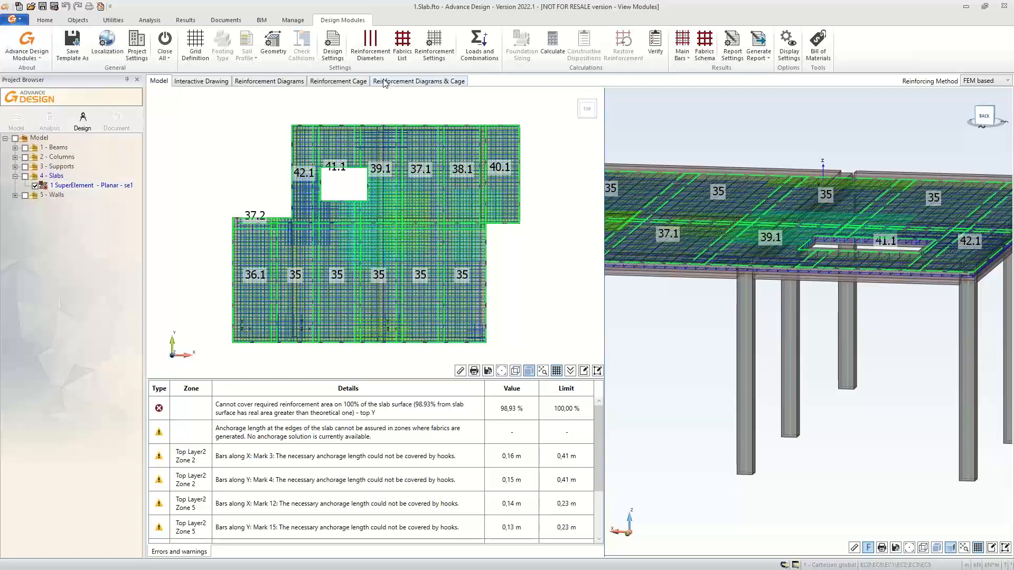
Review the general reinforcement generation settings and the bar splitting settings in the reinforcement assumptions.
{"action": "left_click", "coordinate": [320, 82]}
{"action": "left_click", "coordinate": [433, 42]}
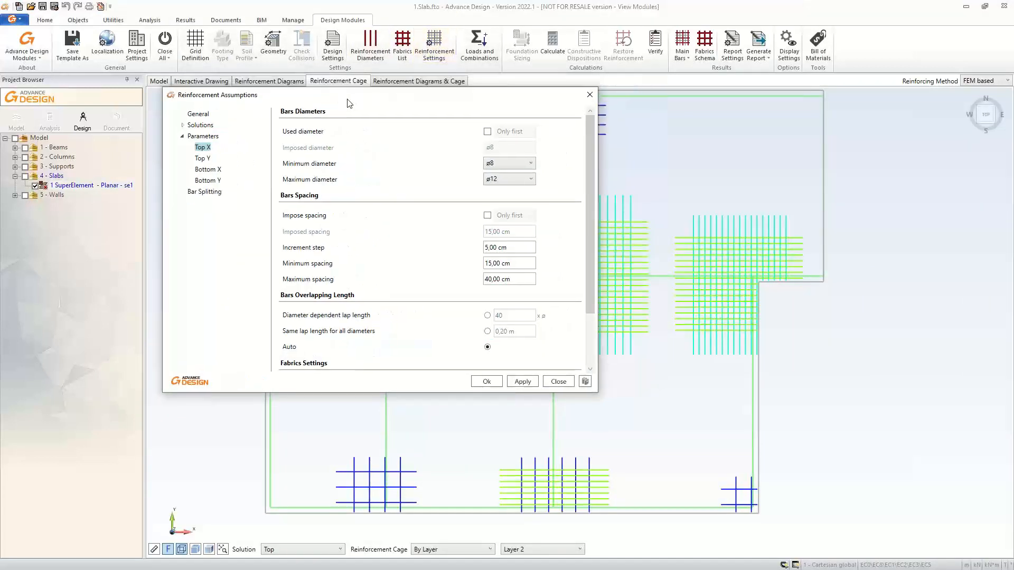
{"action": "left_click", "coordinate": [198, 114]}
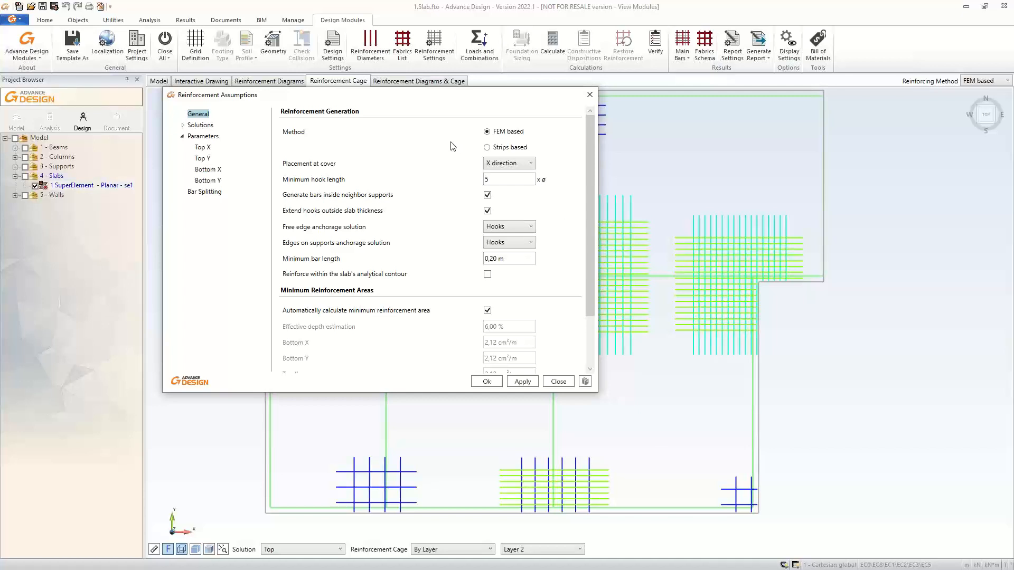
{"action": "left_click_drag", "start_coordinate": [336, 96], "coordinate": [351, 101]}
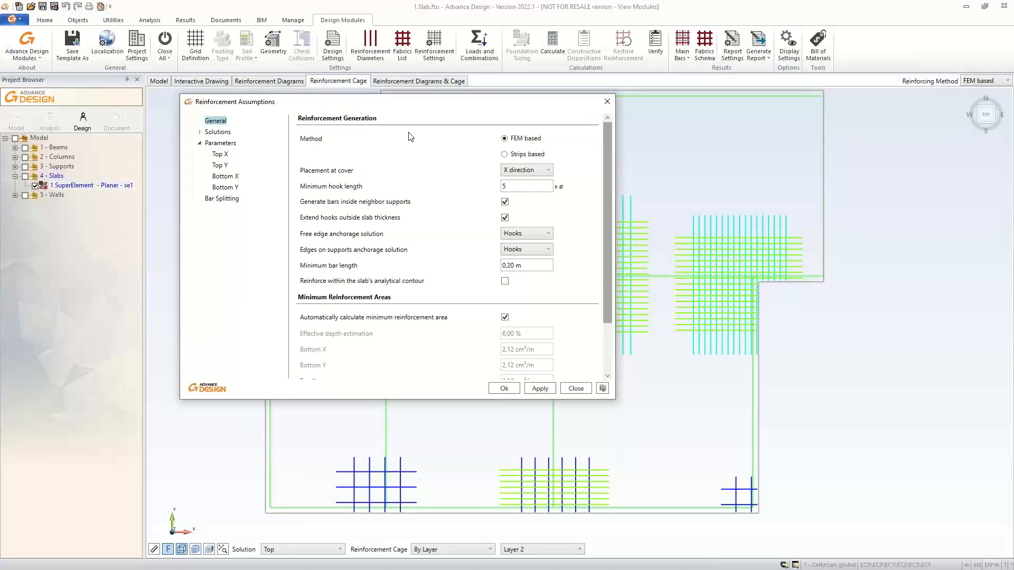
{"action": "left_click", "coordinate": [219, 200]}
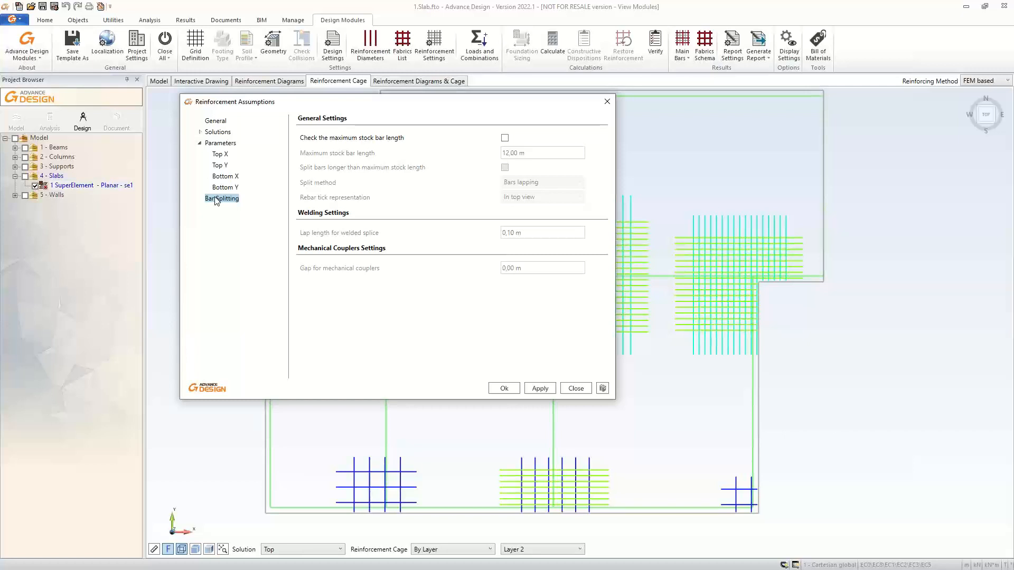
{"action": "left_click", "coordinate": [219, 189]}
{"action": "left_click", "coordinate": [217, 200]}
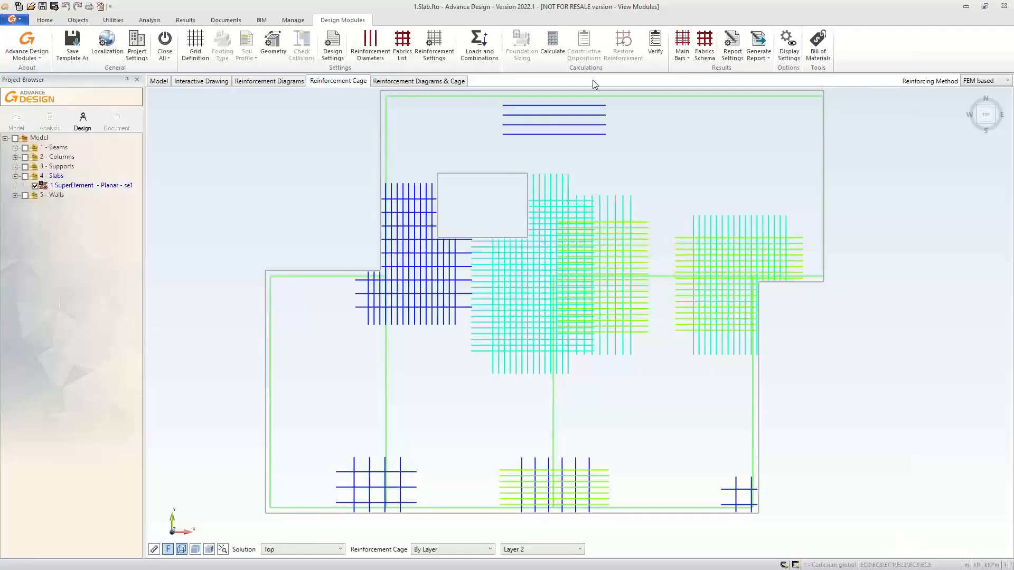
Set the reinforcement solutions to the Bars pattern with a maximum of 1 density layer, and recalculate the slab.
{"action": "left_click", "coordinate": [428, 46]}
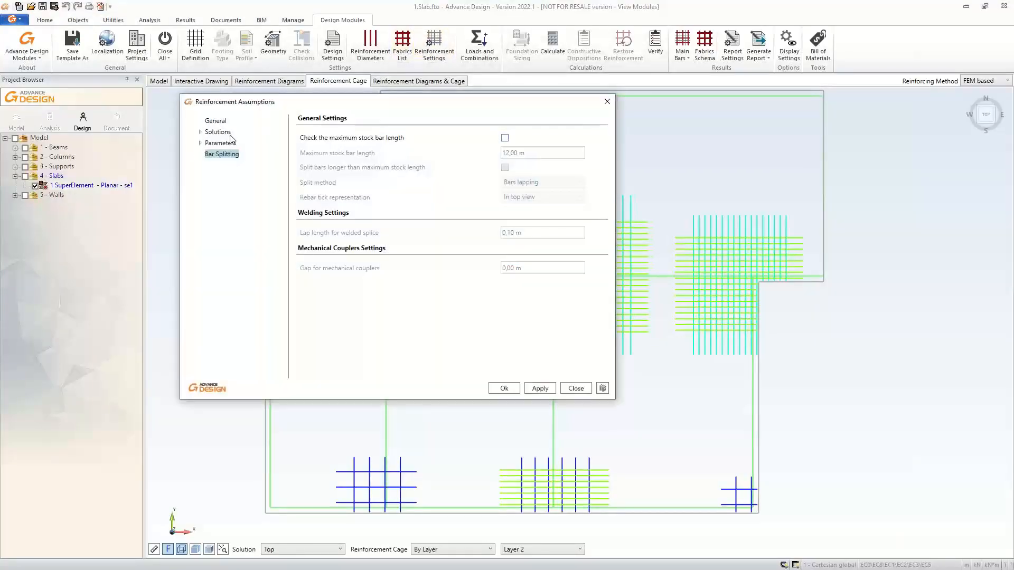
{"action": "left_click", "coordinate": [220, 134]}
{"action": "left_click", "coordinate": [550, 139]}
{"action": "left_click", "coordinate": [543, 150]}
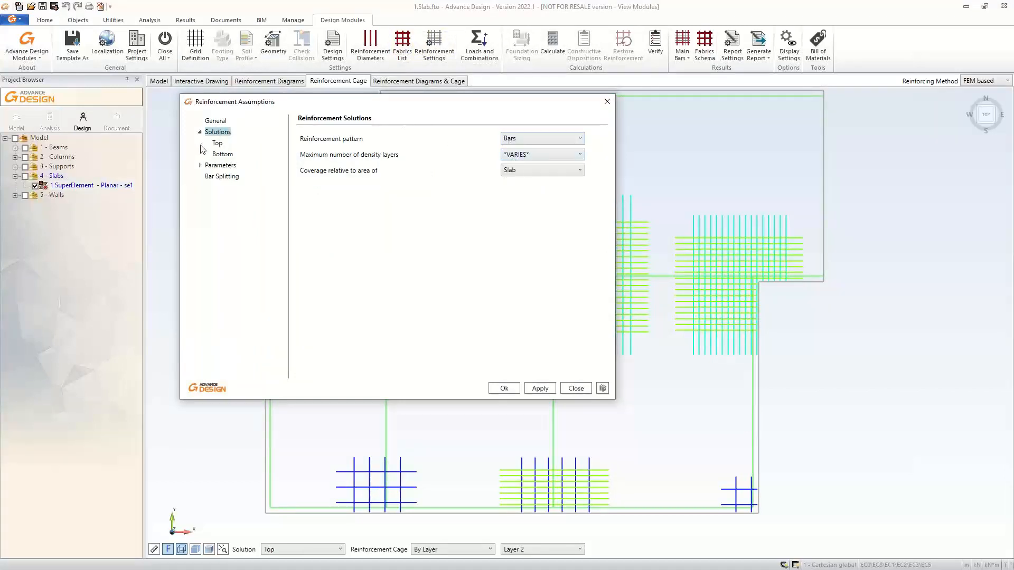
{"action": "left_click", "coordinate": [549, 154]}
{"action": "left_click", "coordinate": [523, 164]}
{"action": "left_click", "coordinate": [504, 388]}
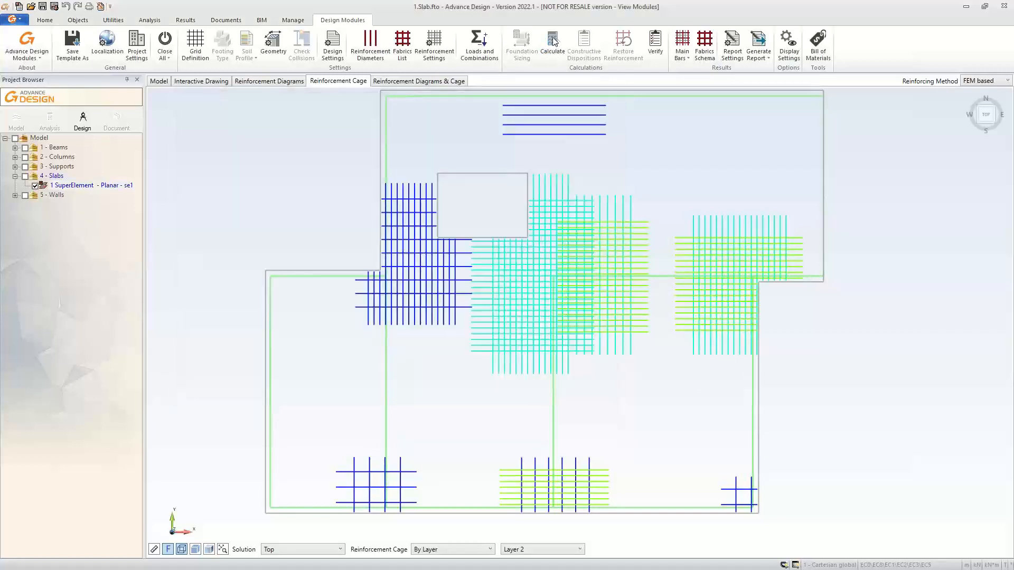
{"action": "left_click", "coordinate": [552, 50]}
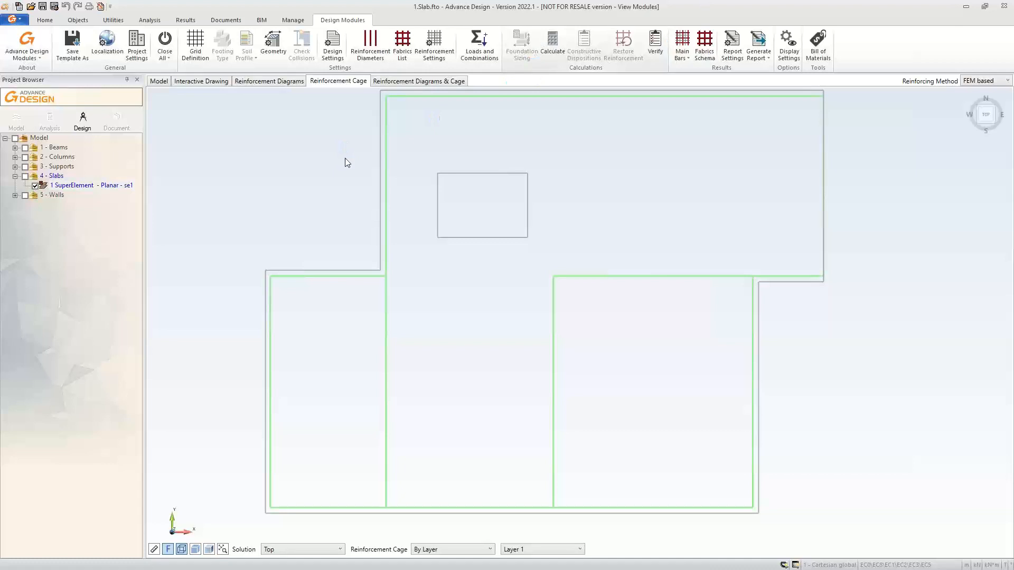
Examine the slab's bars-only reinforcement in an enlarged 3D model view from above.
{"action": "left_click", "coordinate": [159, 82]}
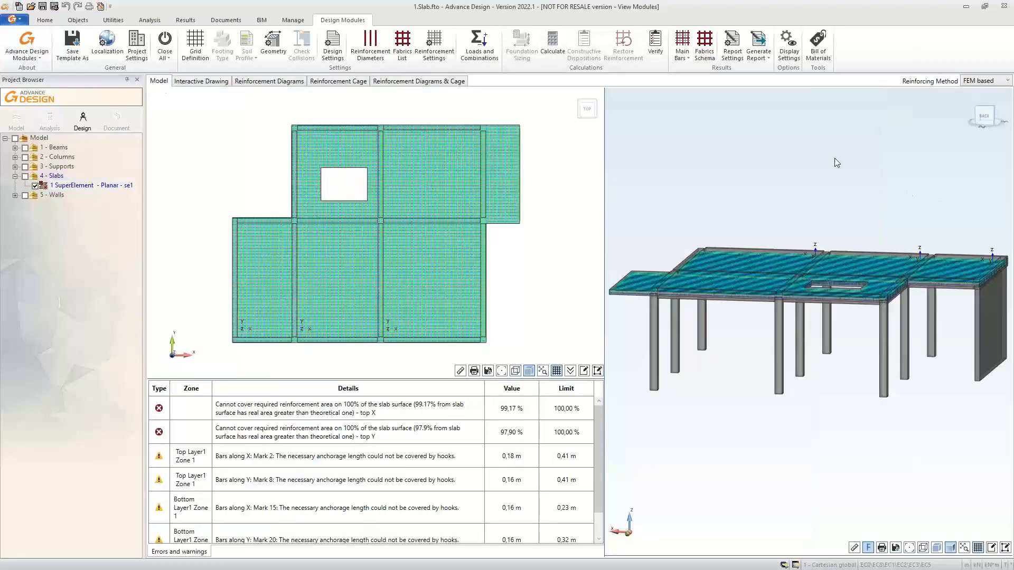
{"action": "double_click", "coordinate": [853, 164]}
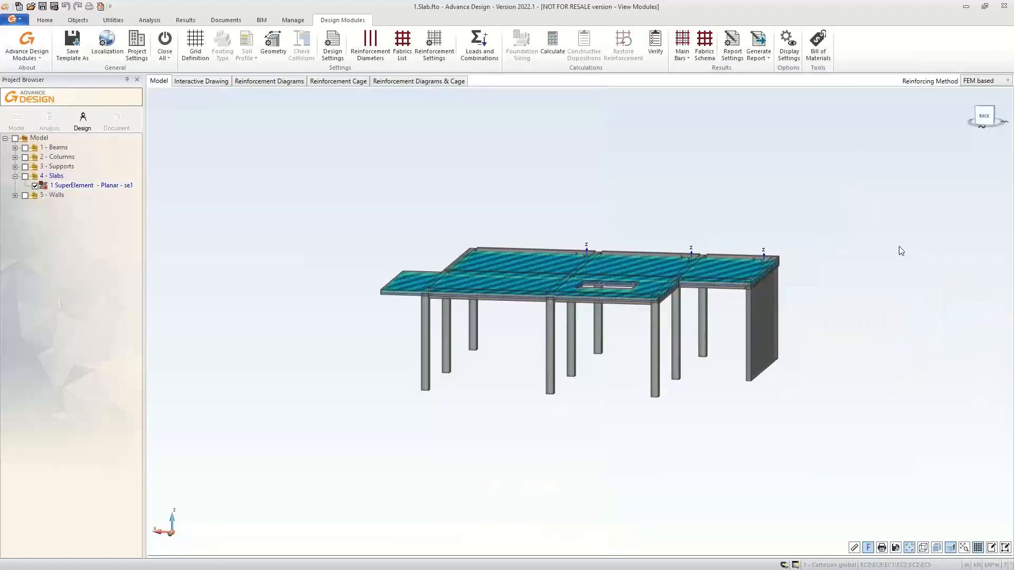
{"action": "scroll", "coordinate": [642, 285], "scroll_direction": "up", "scroll_amount": 4}
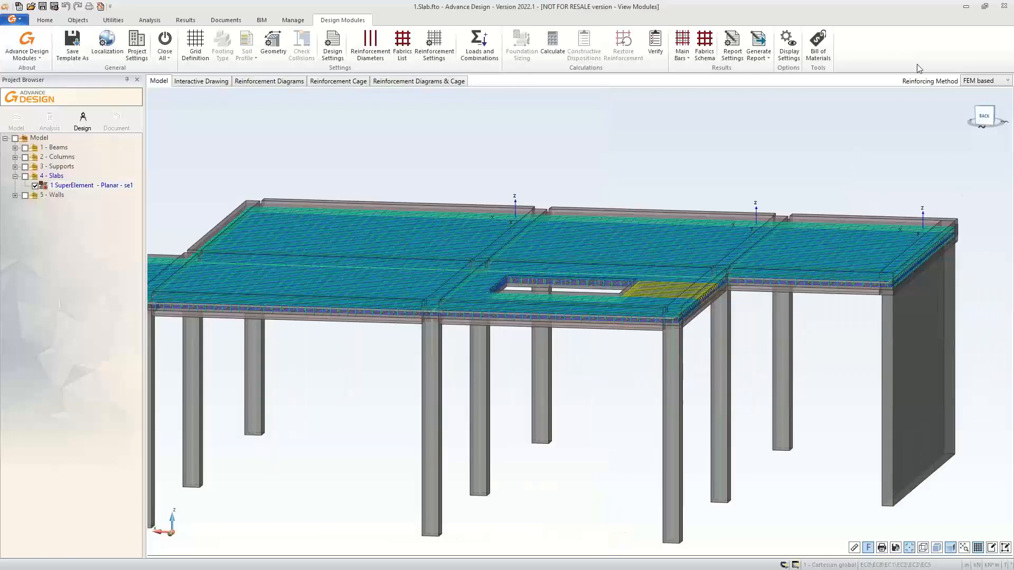
{"action": "left_click", "coordinate": [994, 111]}
{"action": "middle_click_drag", "start_coordinate": [619, 190], "coordinate": [765, 100]}
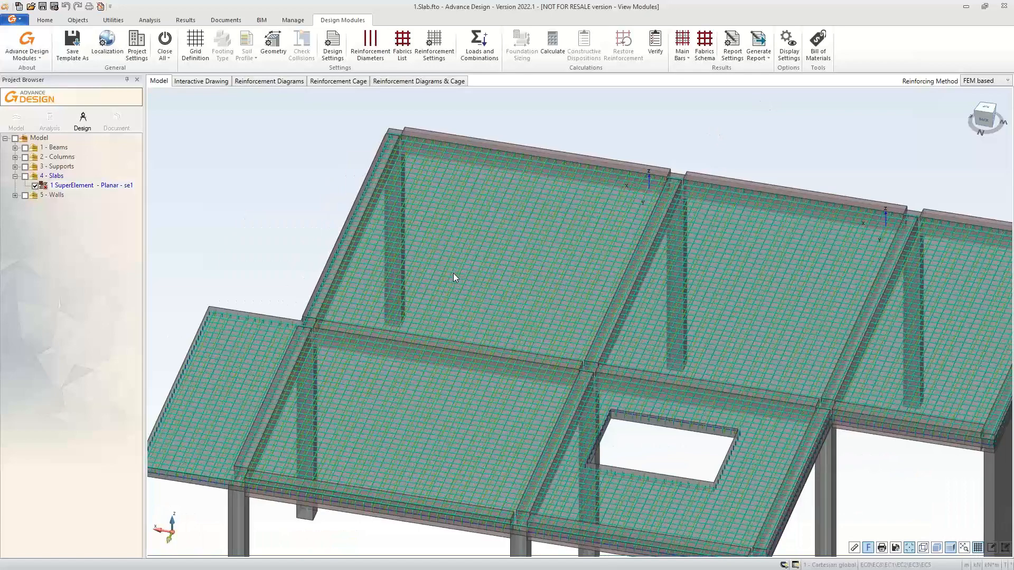
{"action": "scroll", "coordinate": [457, 257], "scroll_direction": "down", "scroll_amount": 2}
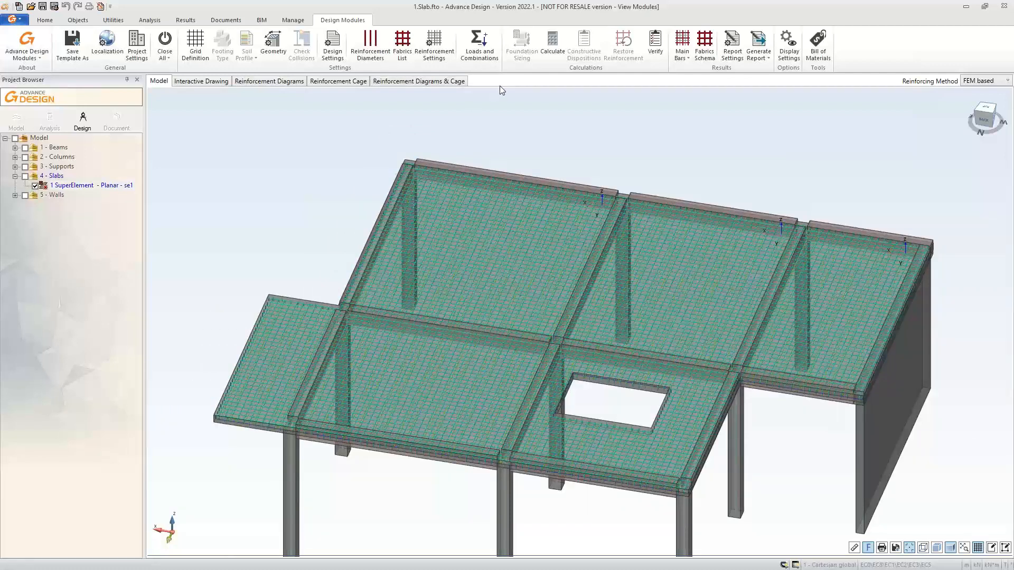
{"action": "middle_click_drag", "start_coordinate": [692, 188], "coordinate": [676, 161]}
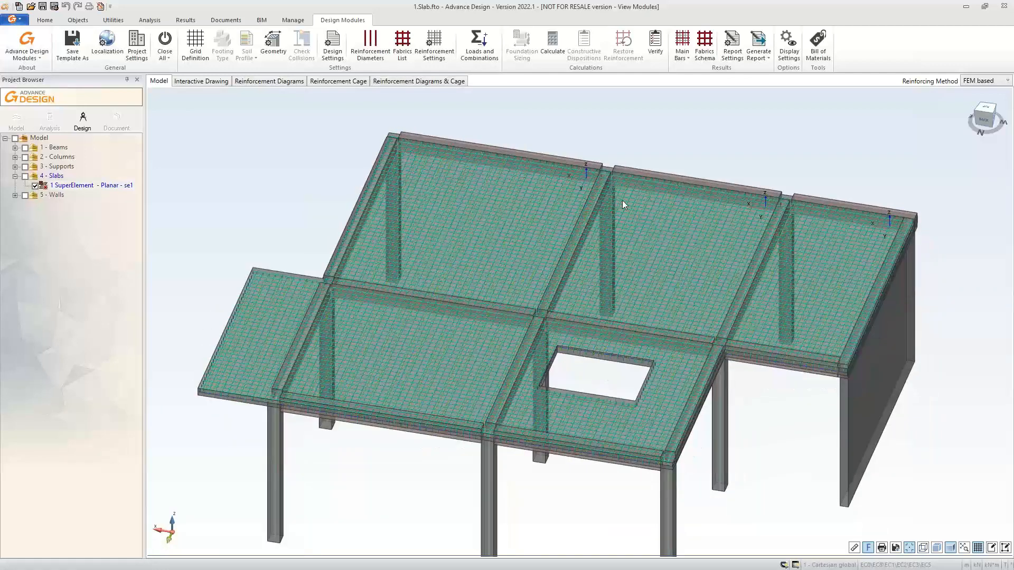
{"action": "scroll", "coordinate": [548, 220], "scroll_direction": "up", "scroll_amount": 2}
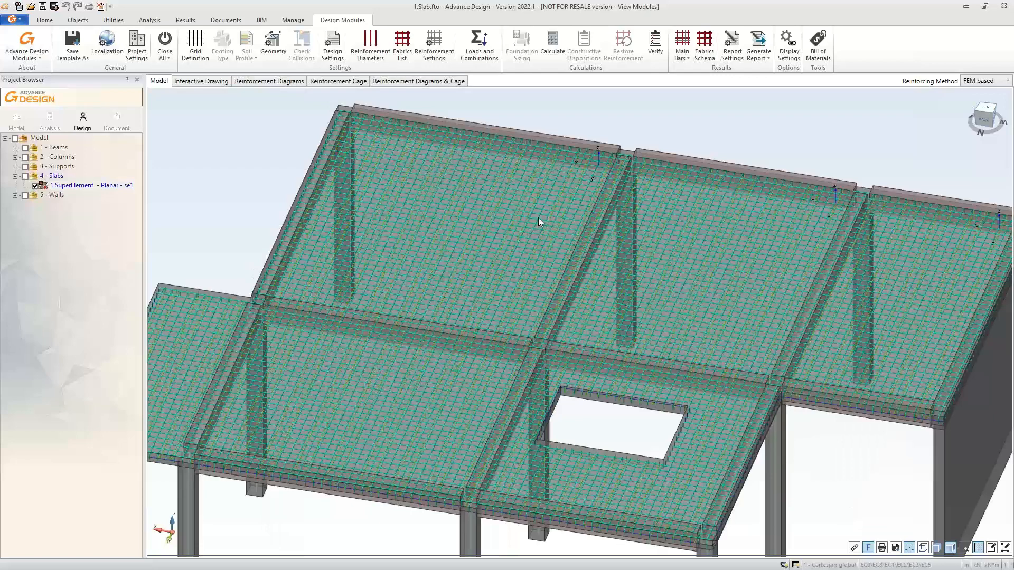
Enable the maximum stock bar length check at 12,00 m and the splitting of bars longer than that length.
{"action": "left_click", "coordinate": [447, 41]}
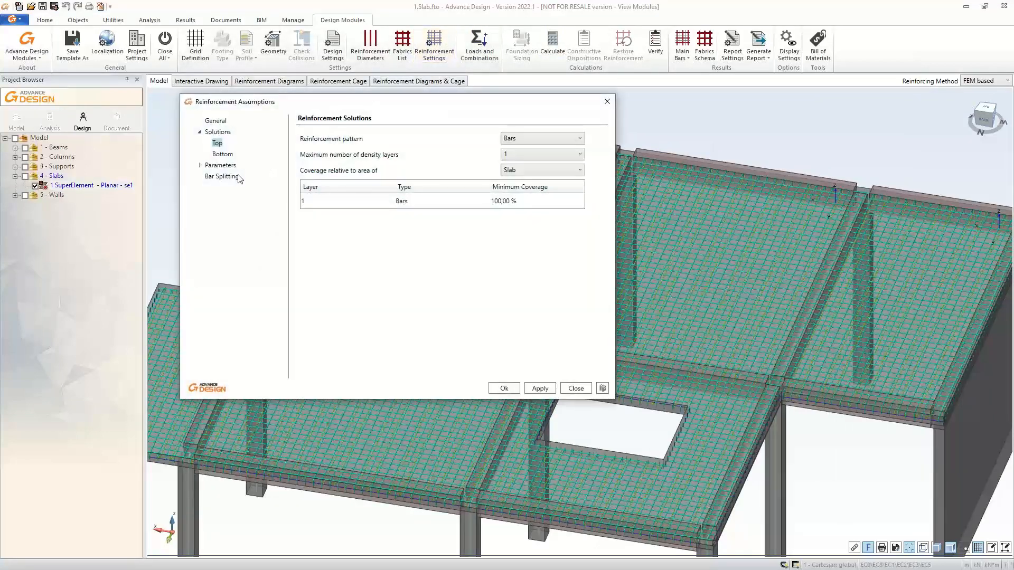
{"action": "left_click", "coordinate": [219, 177]}
{"action": "left_click", "coordinate": [505, 138]}
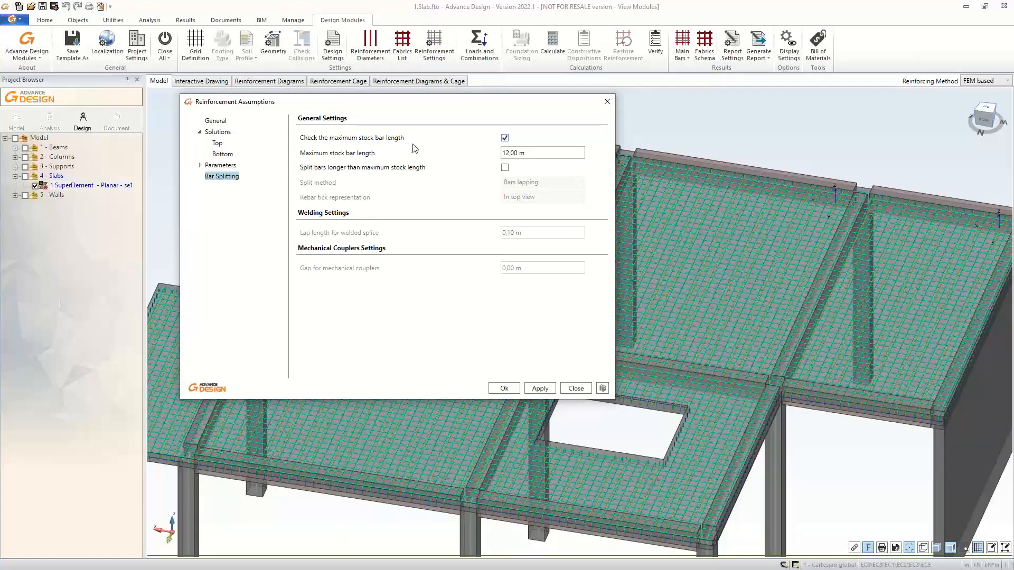
{"action": "left_click", "coordinate": [540, 153]}
{"action": "left_click", "coordinate": [540, 153]}
{"action": "left_click", "coordinate": [551, 153]}
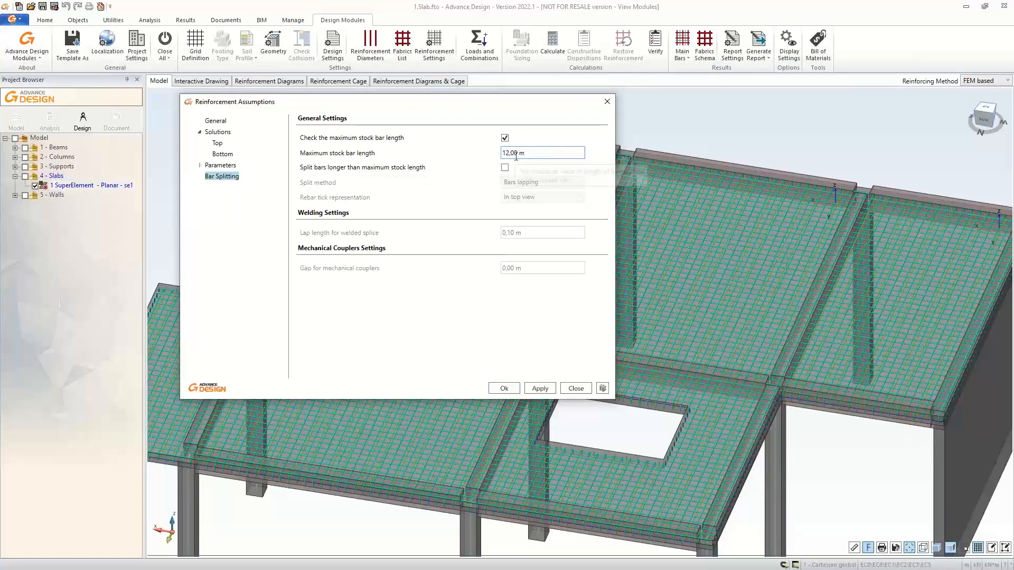
{"action": "left_click", "coordinate": [506, 168]}
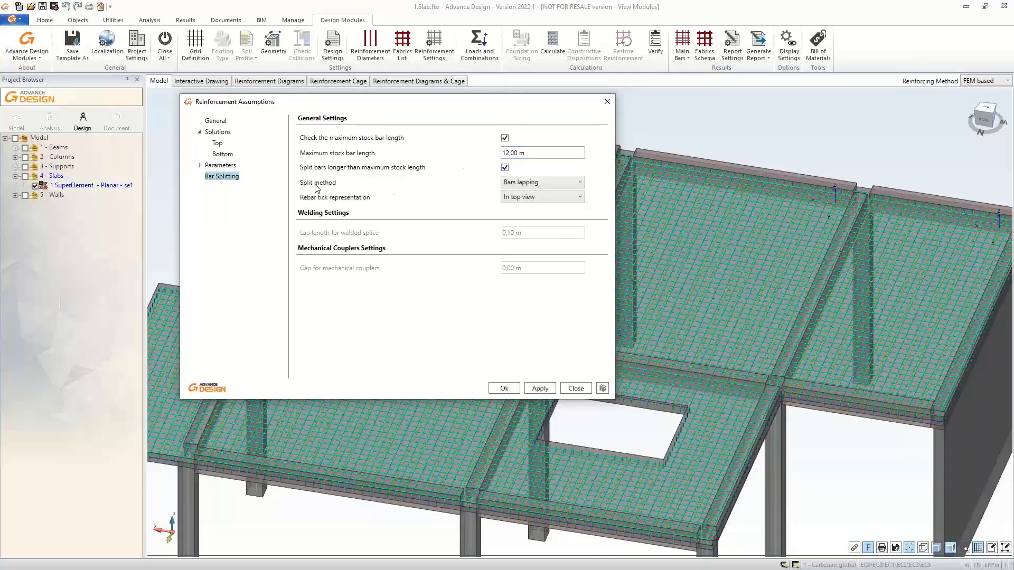
Try Welding and Mechanical couplers as the split method, restore Bars lapping, and apply the bar splitting settings.
{"action": "left_click", "coordinate": [563, 185]}
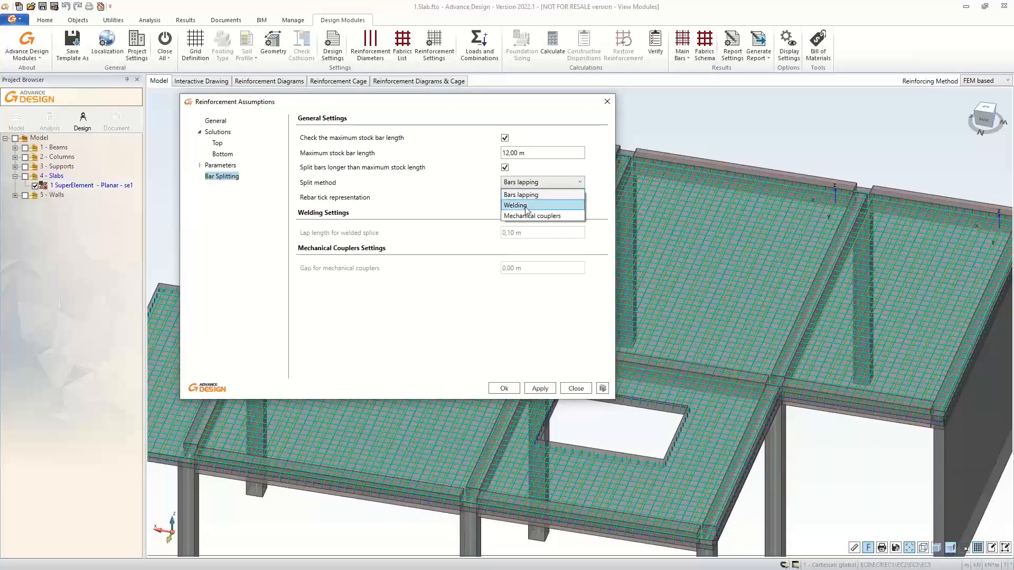
{"action": "left_click", "coordinate": [536, 205]}
{"action": "left_click", "coordinate": [538, 183]}
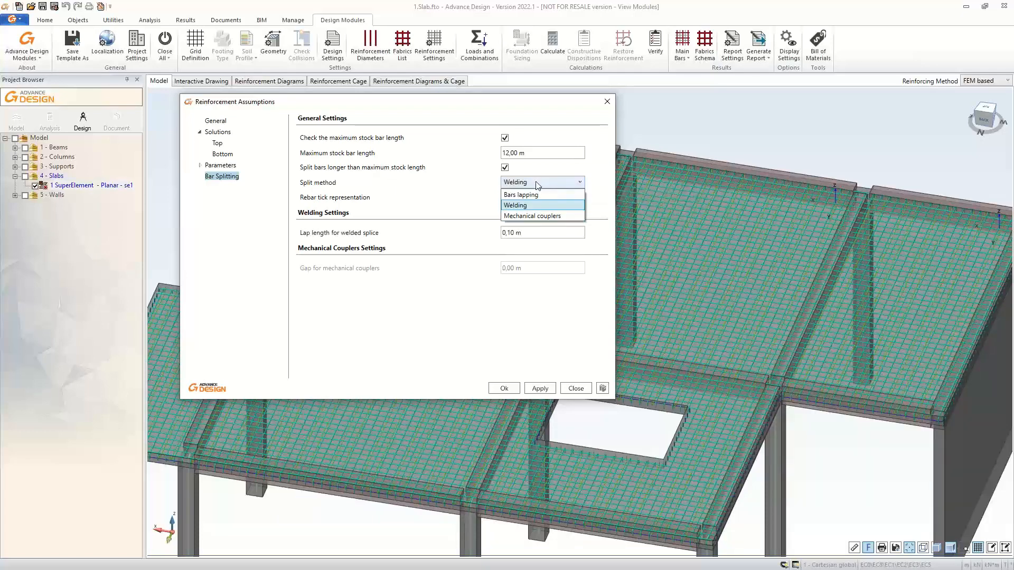
{"action": "left_click", "coordinate": [533, 216]}
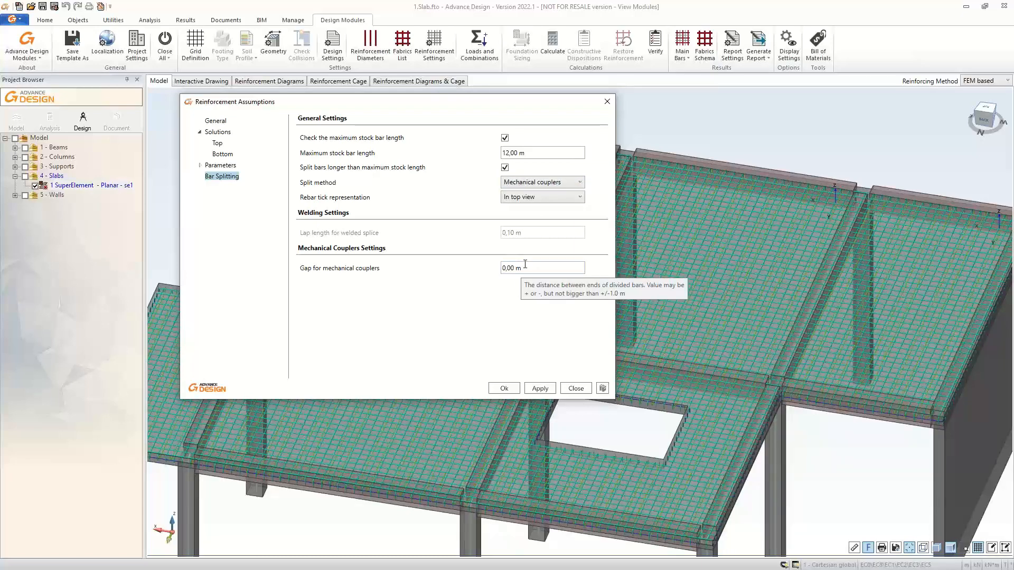
{"action": "left_click", "coordinate": [535, 183]}
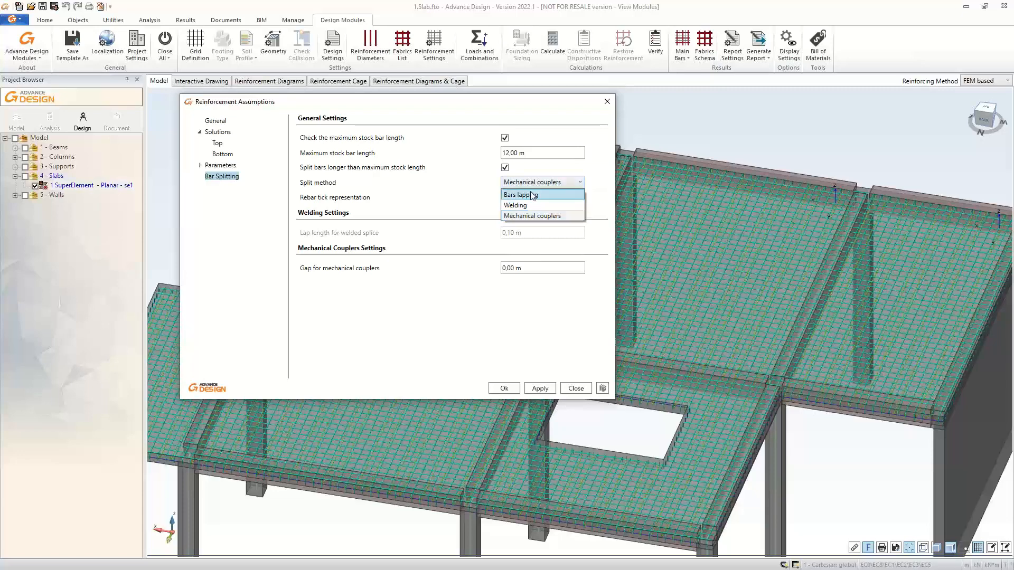
{"action": "left_click", "coordinate": [530, 195]}
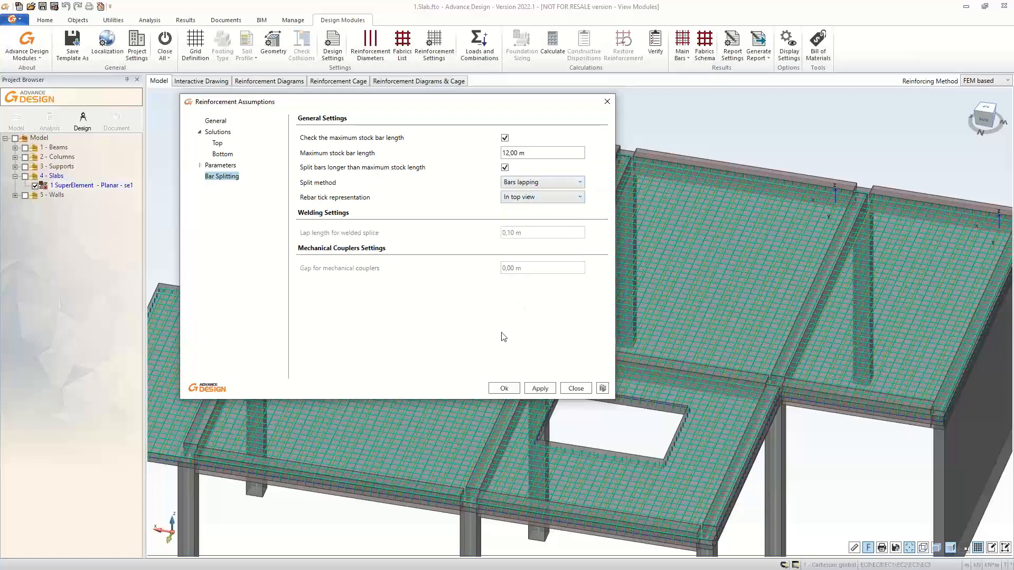
{"action": "left_click", "coordinate": [540, 389]}
{"action": "left_click", "coordinate": [505, 387]}
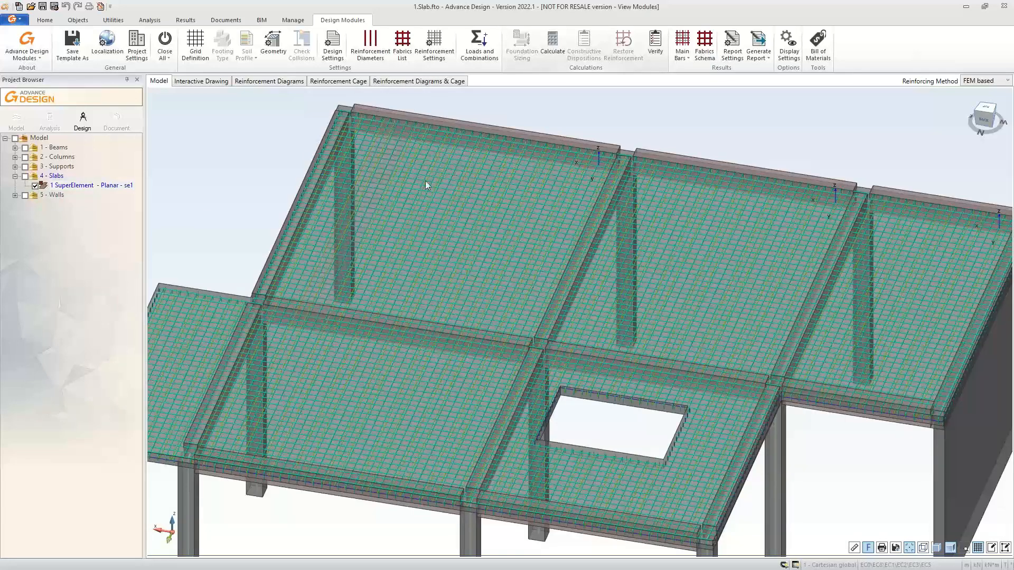
Examine where the bars are split and lapped in Layer 1 of the top and bottom solutions in the reinforcement cage.
{"action": "left_click", "coordinate": [352, 82]}
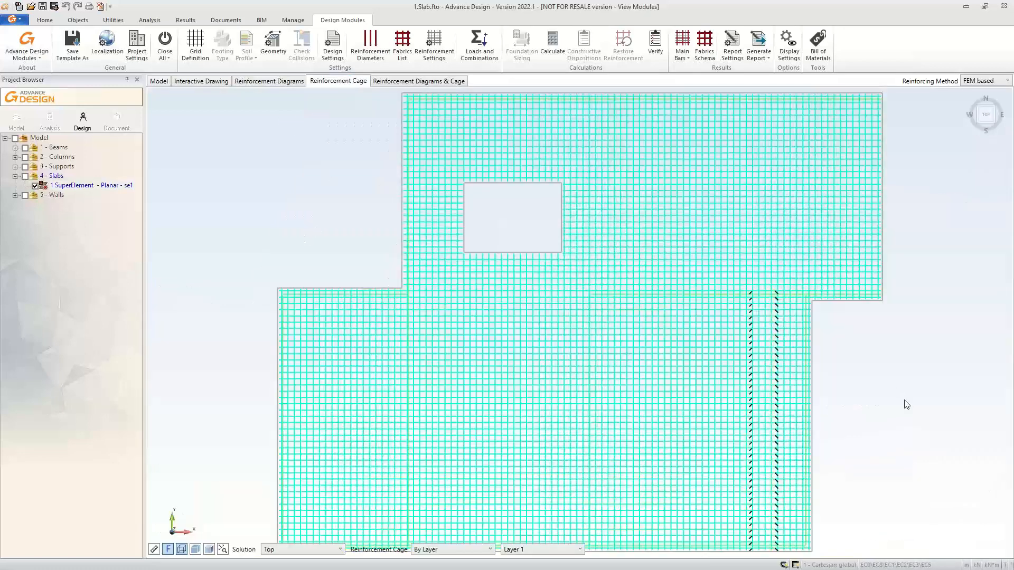
{"action": "middle_click_drag", "start_coordinate": [896, 410], "coordinate": [817, 325]}
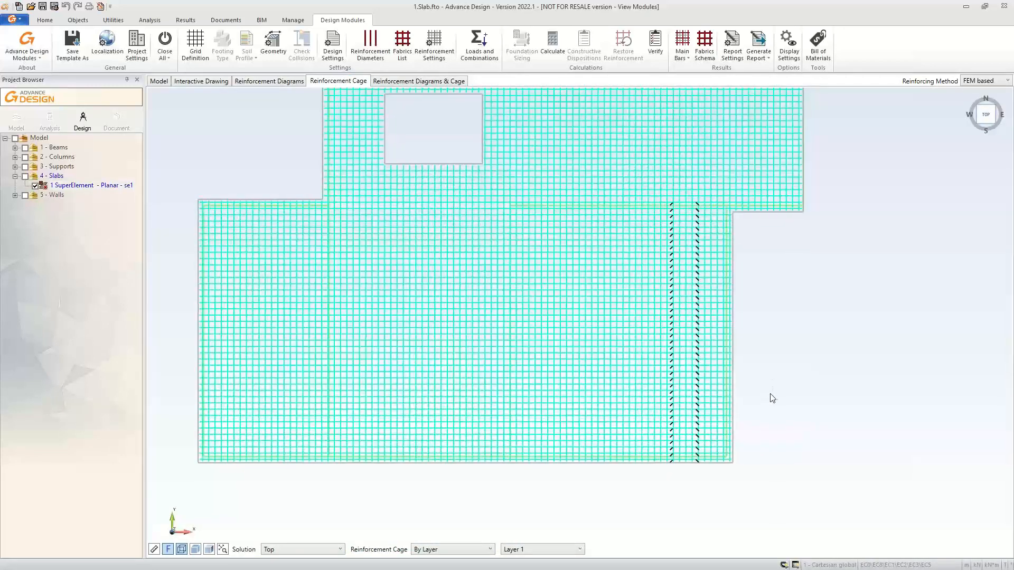
{"action": "left_click", "coordinate": [294, 550]}
{"action": "left_click", "coordinate": [283, 537]}
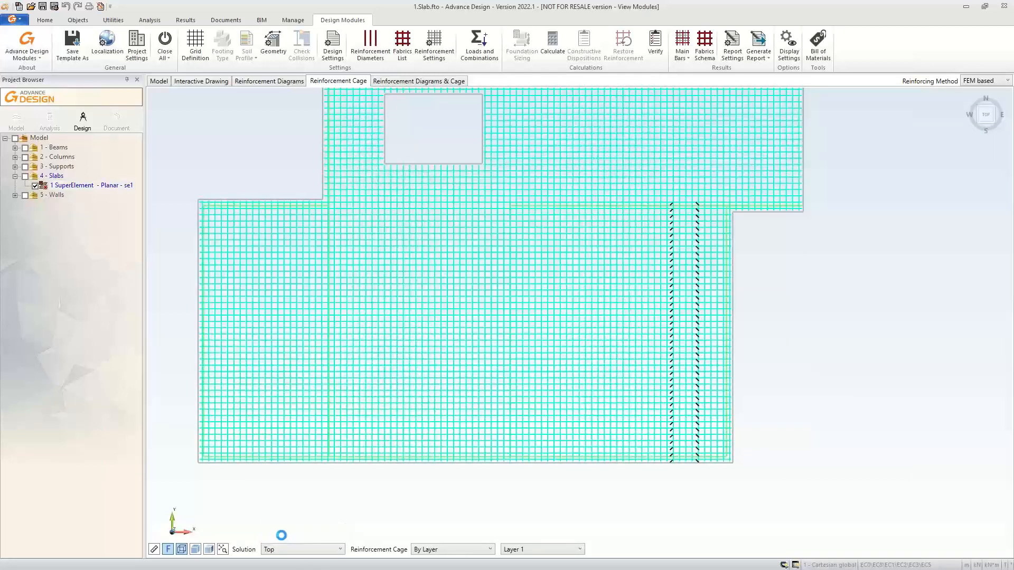
{"action": "scroll", "coordinate": [806, 465], "scroll_direction": "up", "scroll_amount": 3}
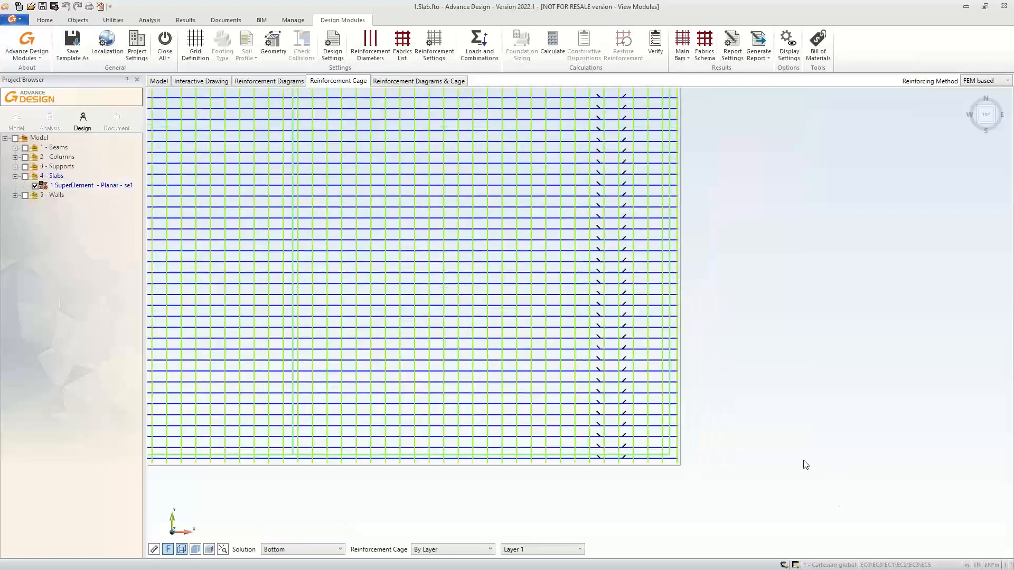
{"action": "scroll", "coordinate": [496, 465], "scroll_direction": "up", "scroll_amount": 1}
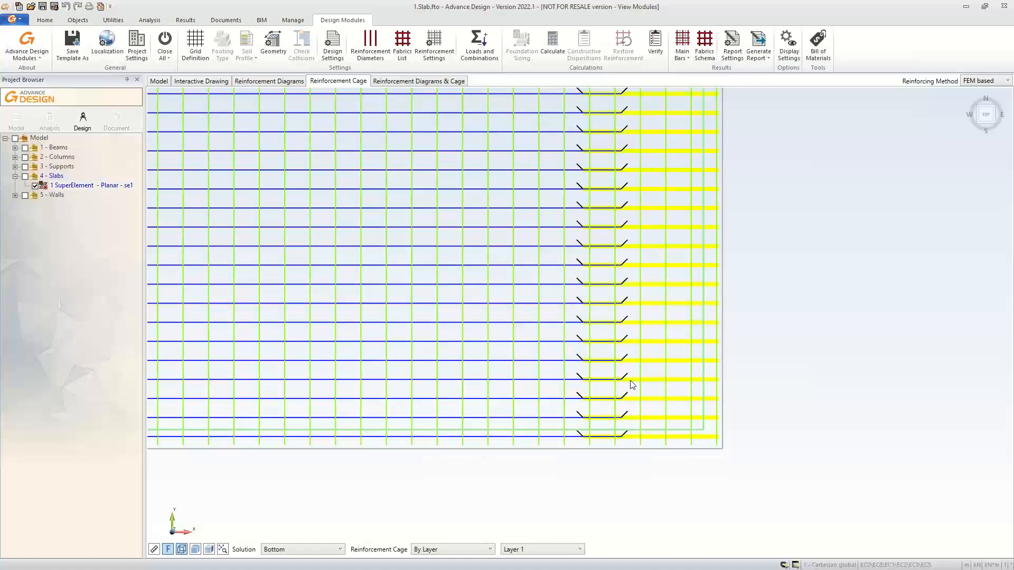
{"action": "mouse_move", "coordinate": [632, 385]}
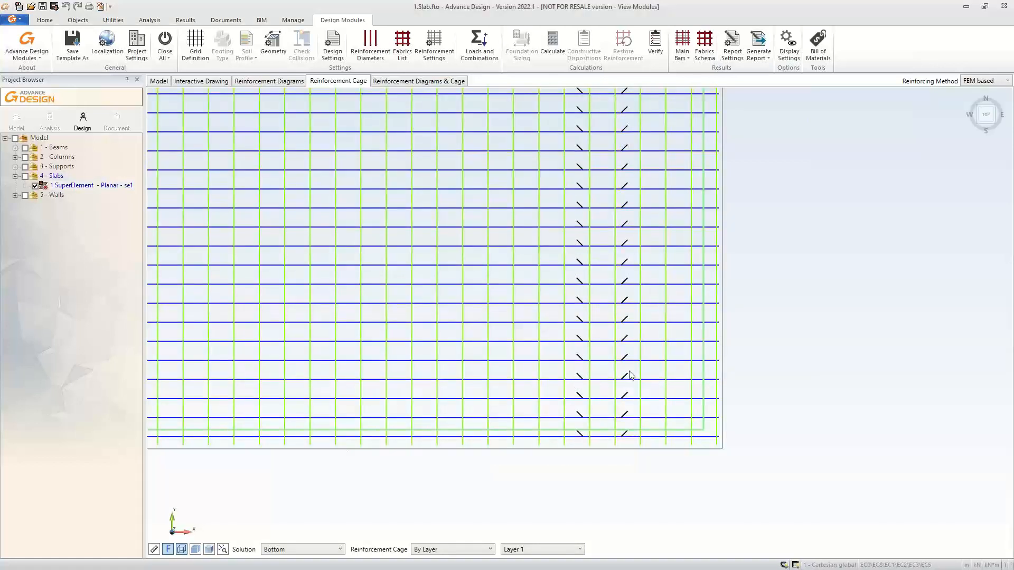
Check the split method and rebar tick representation settings against the lapped bottom bars in the reinforcement cage.
{"action": "left_click", "coordinate": [432, 46]}
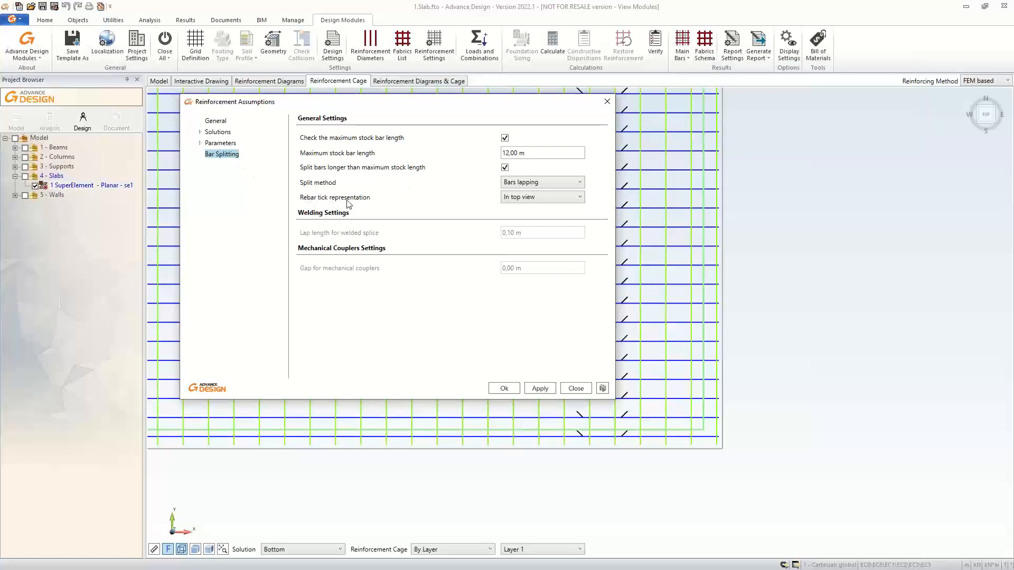
{"action": "left_click", "coordinate": [607, 102]}
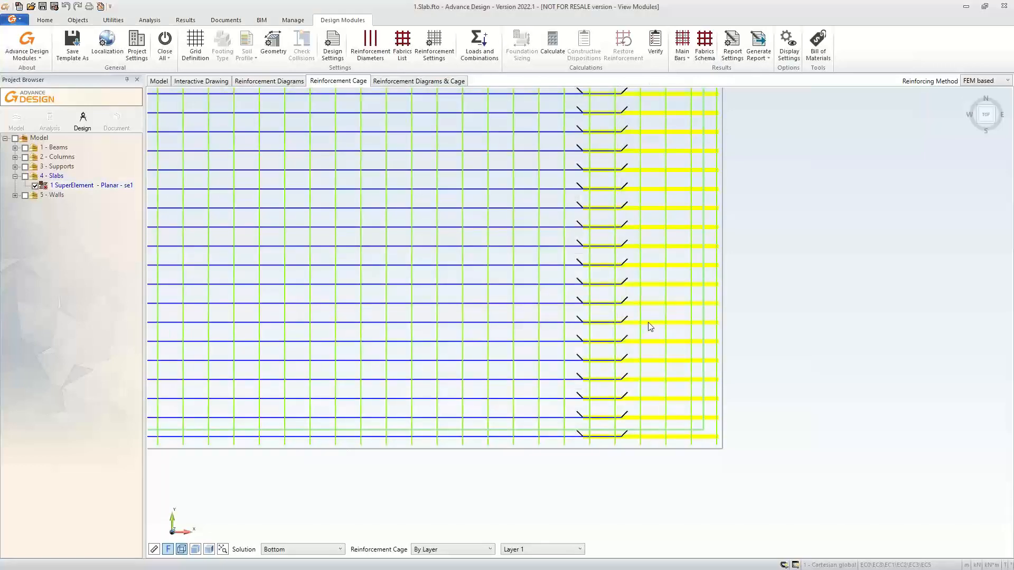
{"action": "mouse_move", "coordinate": [649, 327]}
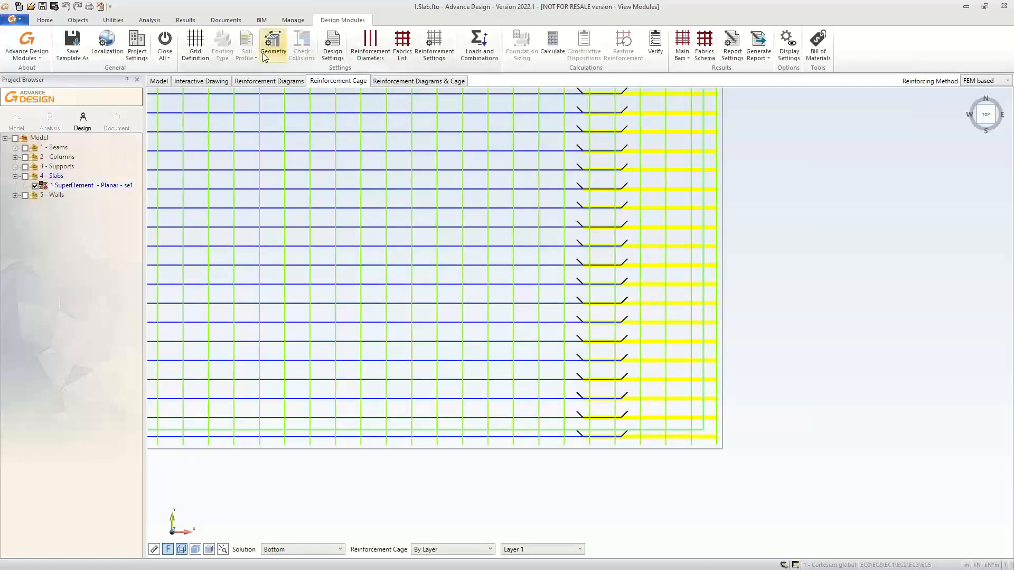
Check the bar parameters of Zone 1 in the Bottom solution of the reinforcement diagrams.
{"action": "left_click", "coordinate": [279, 82]}
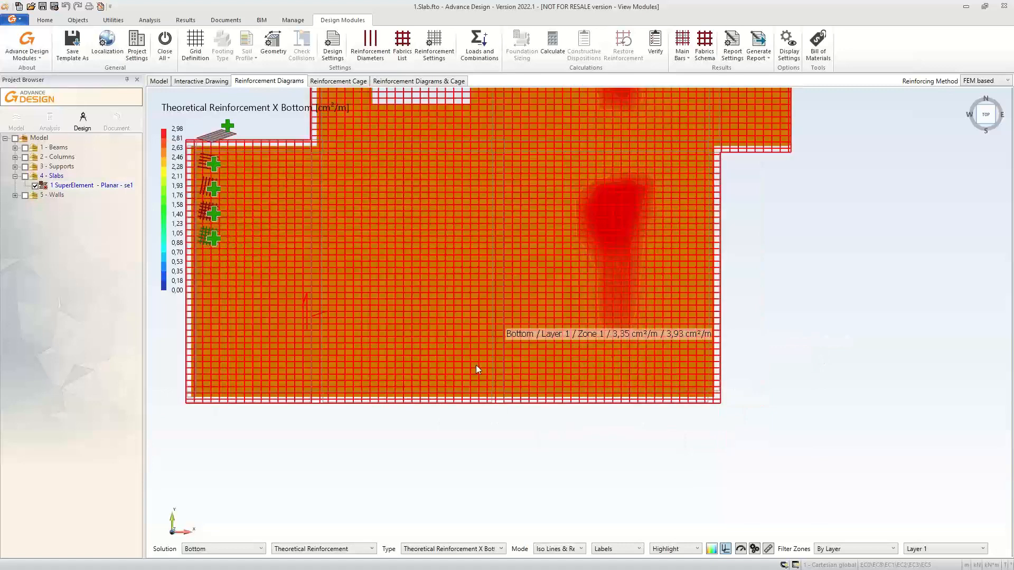
{"action": "left_click", "coordinate": [245, 551]}
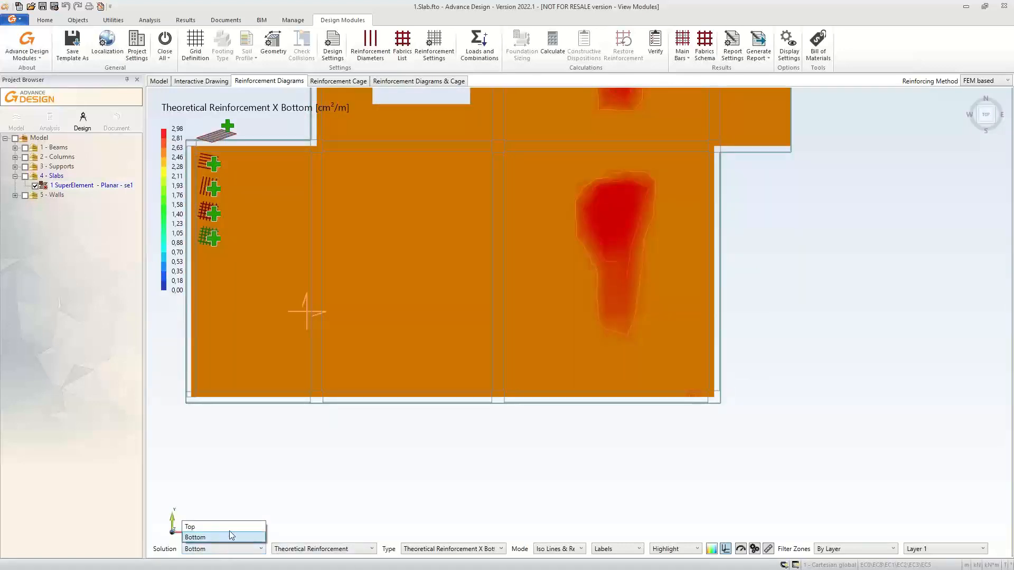
{"action": "left_click", "coordinate": [224, 538]}
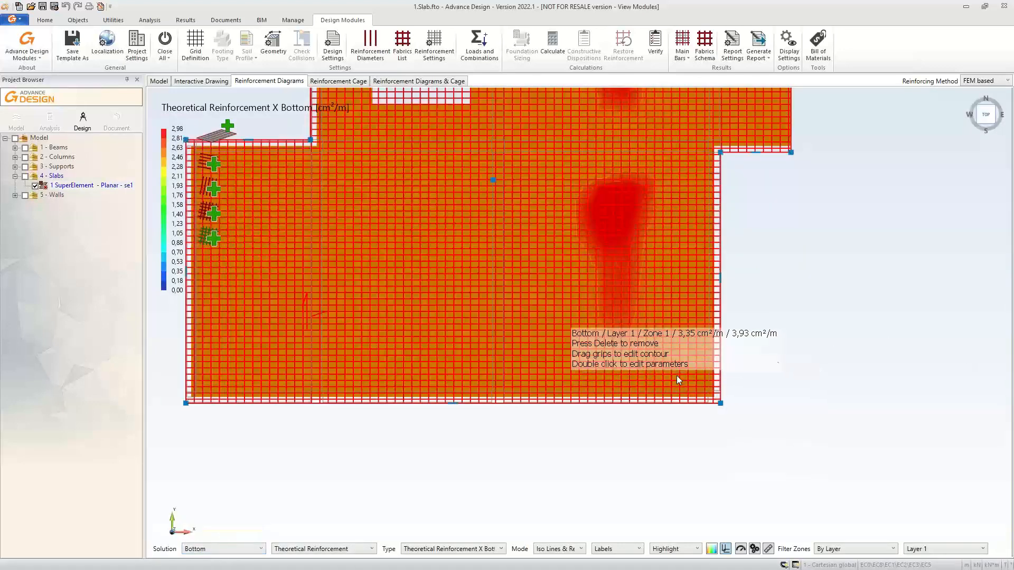
{"action": "double_click", "coordinate": [676, 376]}
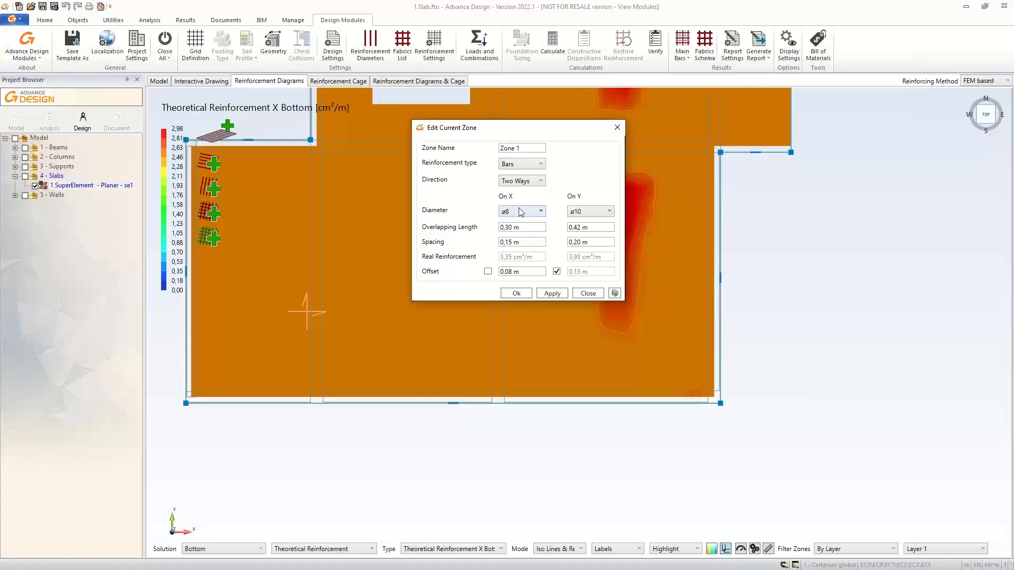
{"action": "left_click", "coordinate": [617, 128]}
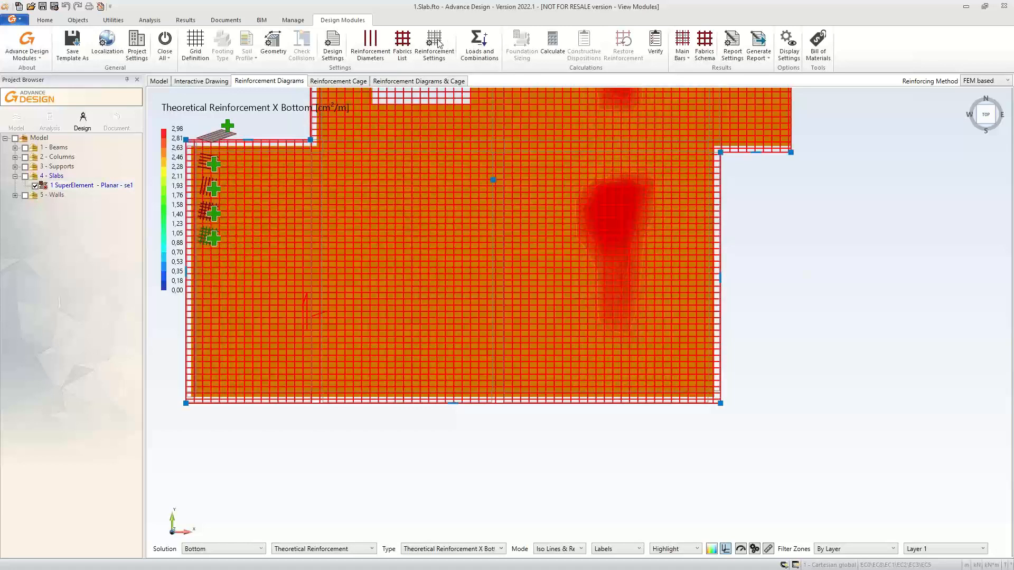
Try the same lap length and diameter dependent lap length options for bar overlapping, and restore Auto in the reinforcement parameters.
{"action": "left_click", "coordinate": [434, 42]}
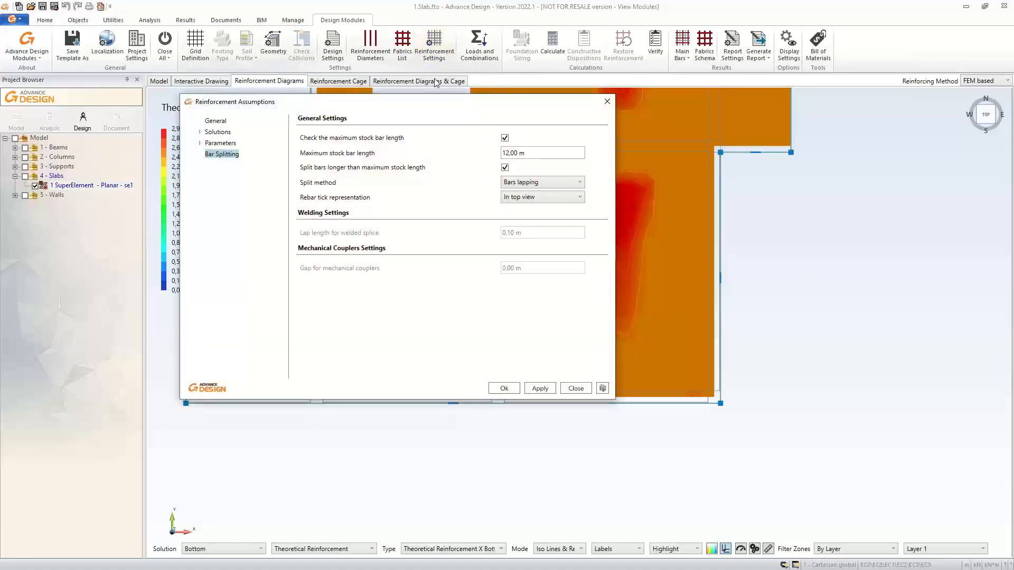
{"action": "left_click", "coordinate": [220, 143]}
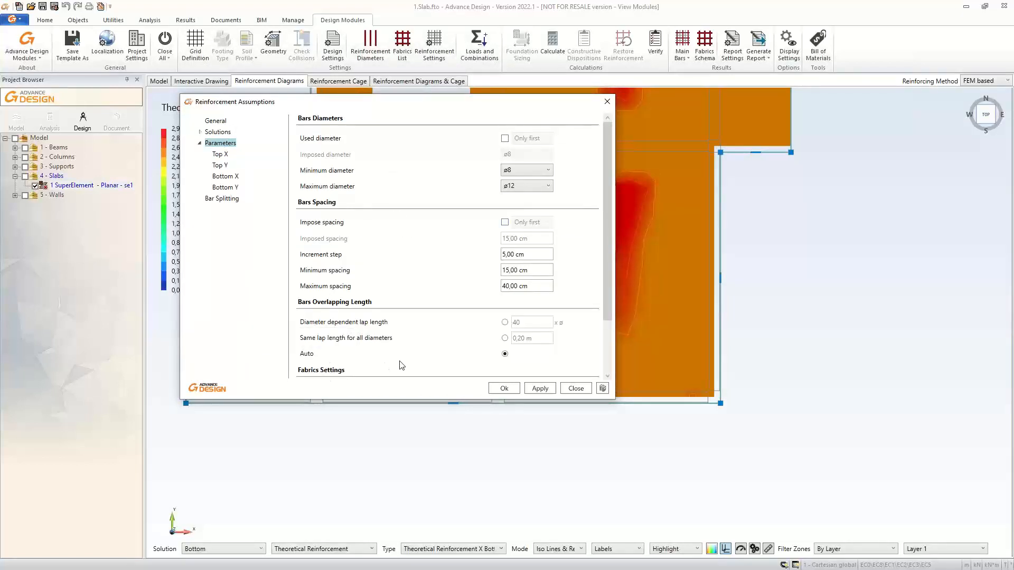
{"action": "left_click", "coordinate": [505, 339]}
{"action": "left_click", "coordinate": [540, 339]}
{"action": "left_click", "coordinate": [539, 339]}
{"action": "left_click", "coordinate": [505, 323]}
{"action": "left_click", "coordinate": [505, 354]}
{"action": "left_click", "coordinate": [533, 386]}
{"action": "left_click", "coordinate": [586, 389]}
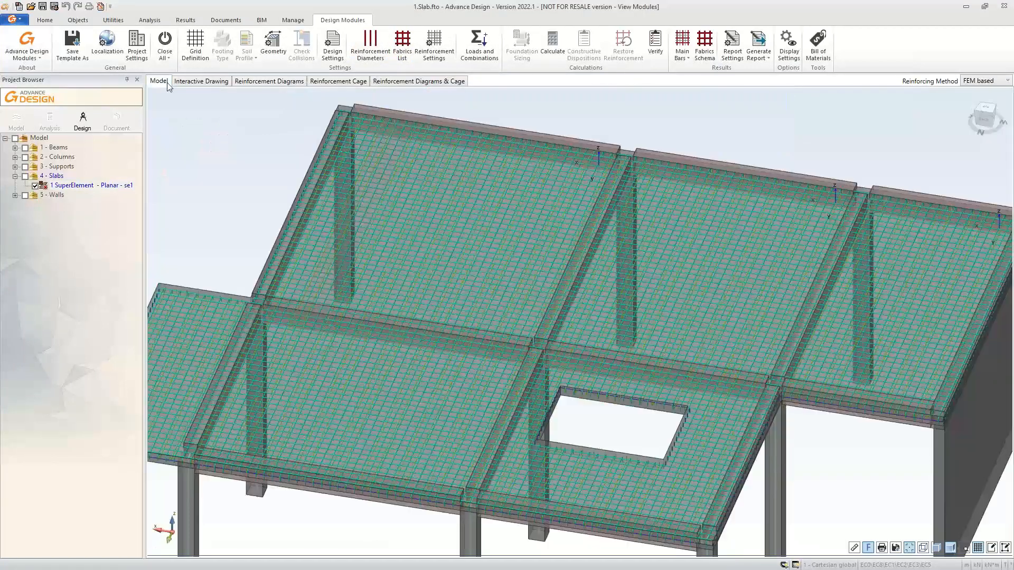
Examine the lapped ø8 / 0,15 m bars in the bottom reinforcement plan of the interactive drawing.
{"action": "left_click", "coordinate": [163, 82]}
{"action": "left_click", "coordinate": [212, 82]}
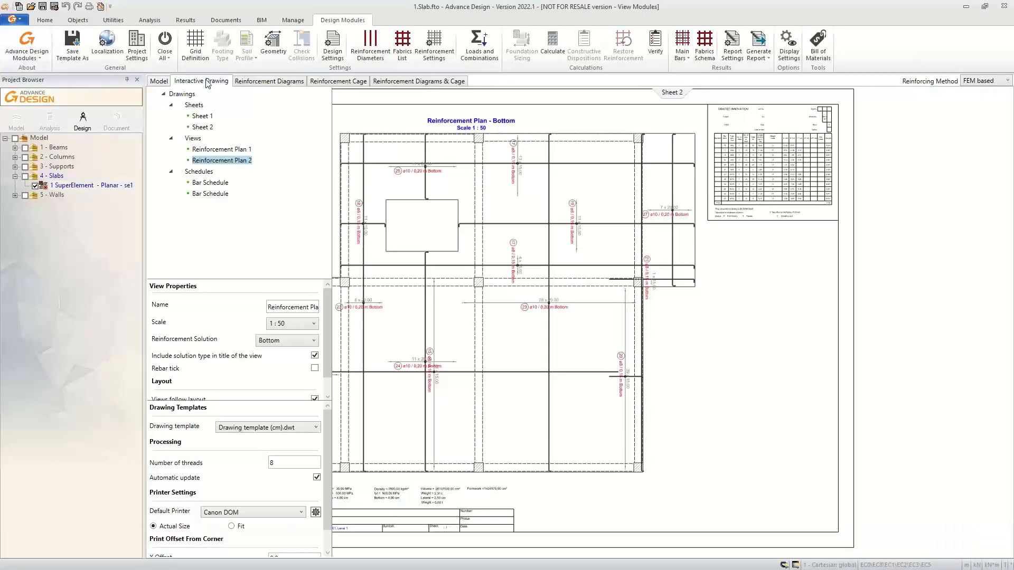
{"action": "scroll", "coordinate": [885, 329], "scroll_direction": "down", "scroll_amount": 1}
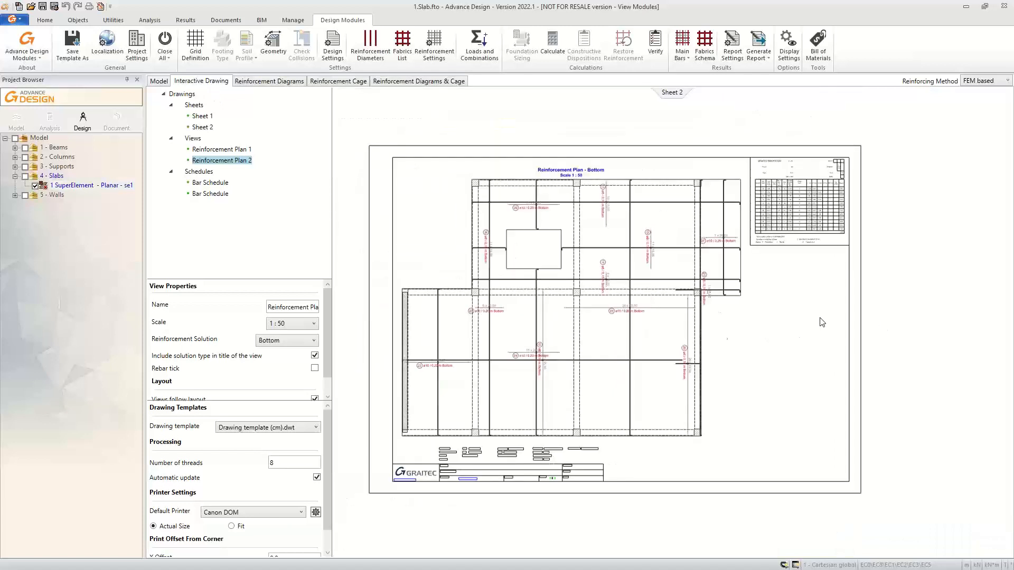
{"action": "scroll", "coordinate": [689, 383], "scroll_direction": "up", "scroll_amount": 3}
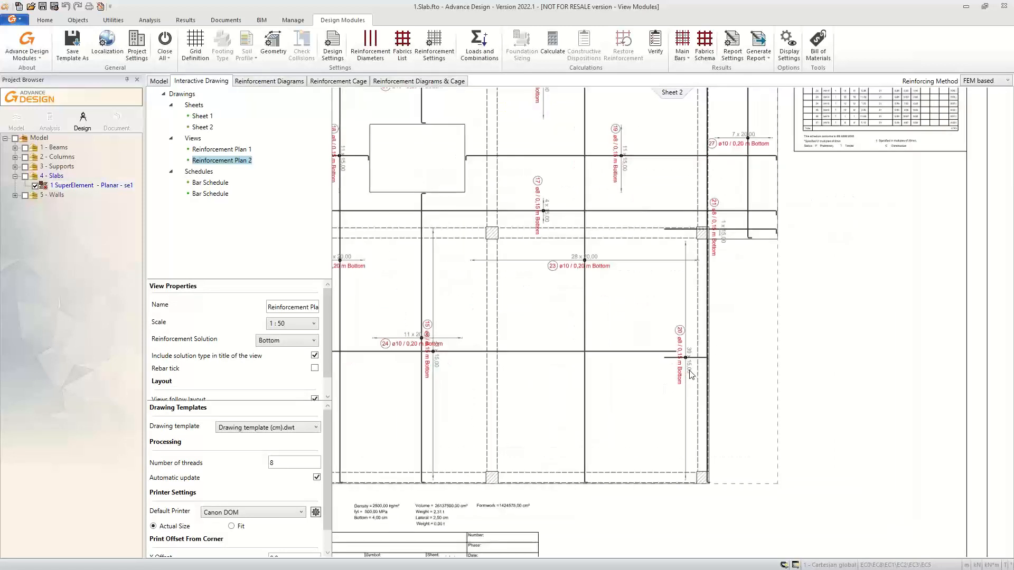
{"action": "scroll", "coordinate": [676, 365], "scroll_direction": "up", "scroll_amount": 2}
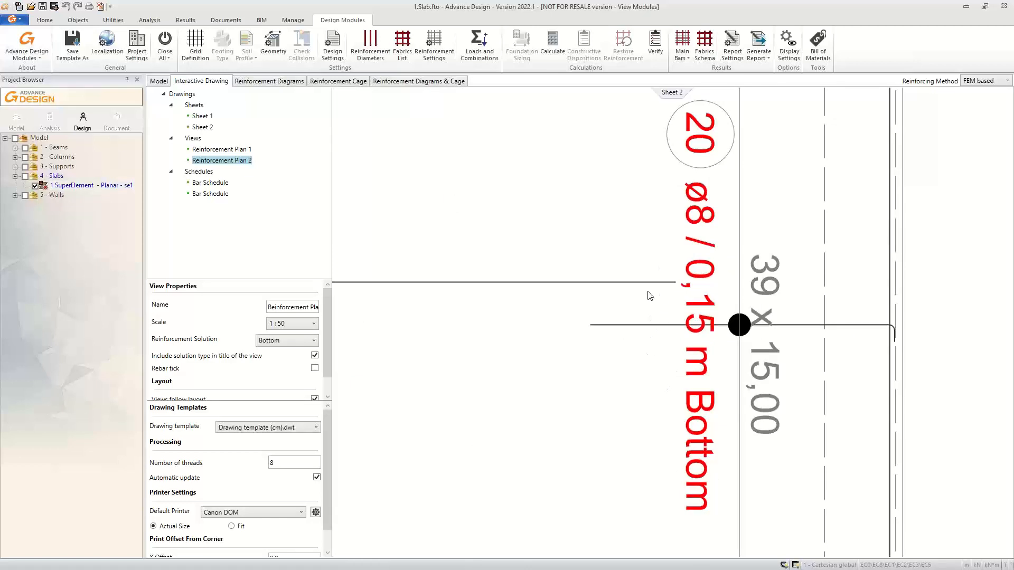
{"action": "scroll", "coordinate": [651, 341], "scroll_direction": "down", "scroll_amount": 5}
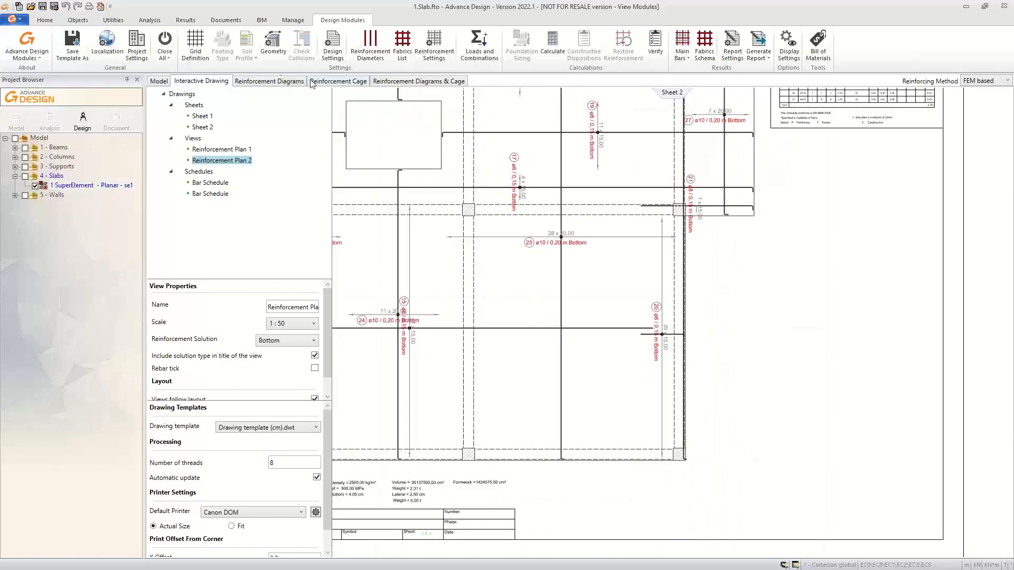
Make the concrete more transparent in the 3D model view and inspect the reinforcement bars at the slab edge.
{"action": "left_click", "coordinate": [161, 82]}
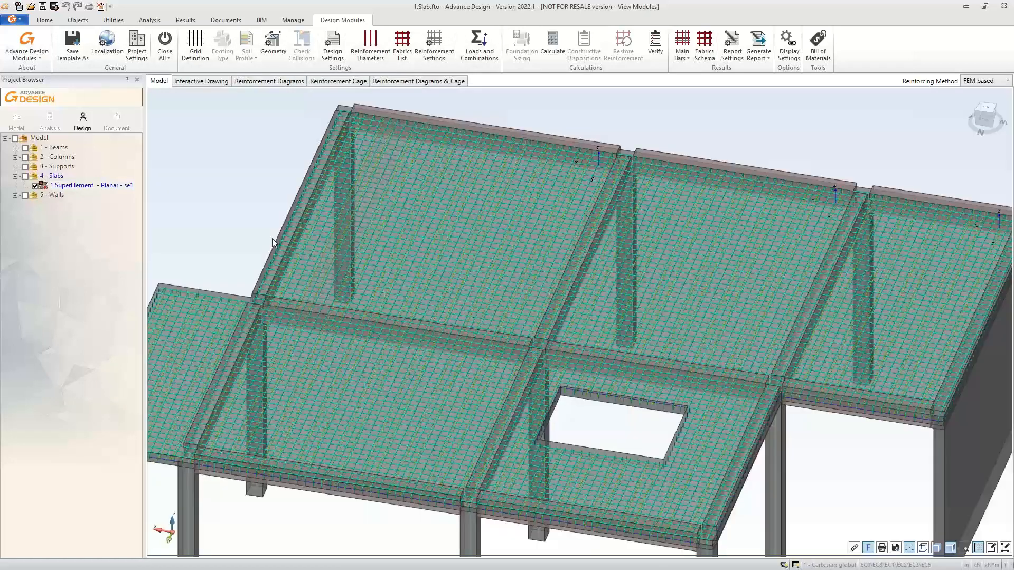
{"action": "scroll", "coordinate": [271, 240], "scroll_direction": "down", "scroll_amount": 2}
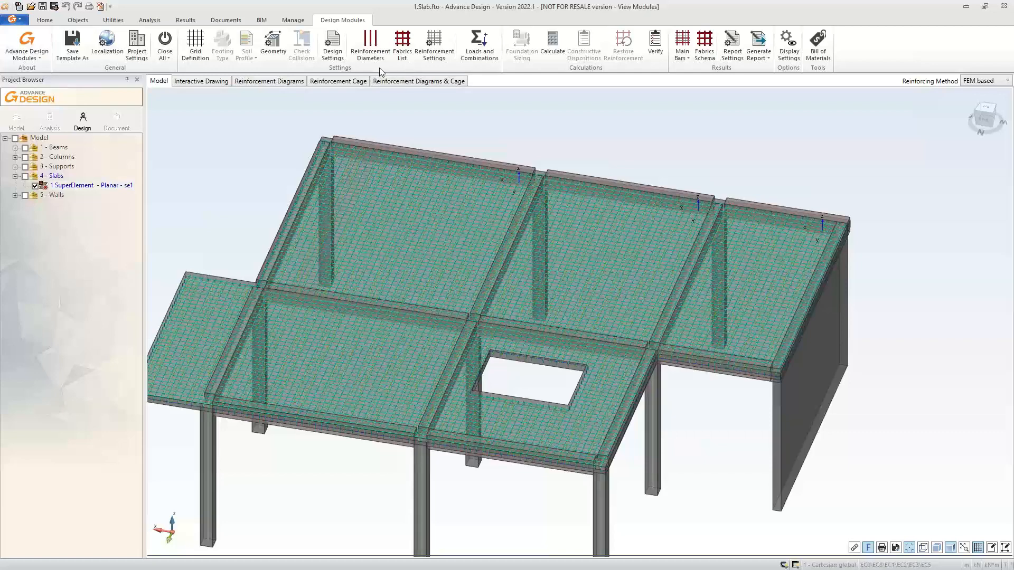
{"action": "middle_click_drag", "start_coordinate": [464, 346], "coordinate": [558, 201]}
{"action": "middle_click", "coordinate": [642, 228]}
{"action": "middle_click", "coordinate": [642, 227]}
{"action": "scroll", "coordinate": [642, 227], "scroll_direction": "up", "scroll_amount": 2}
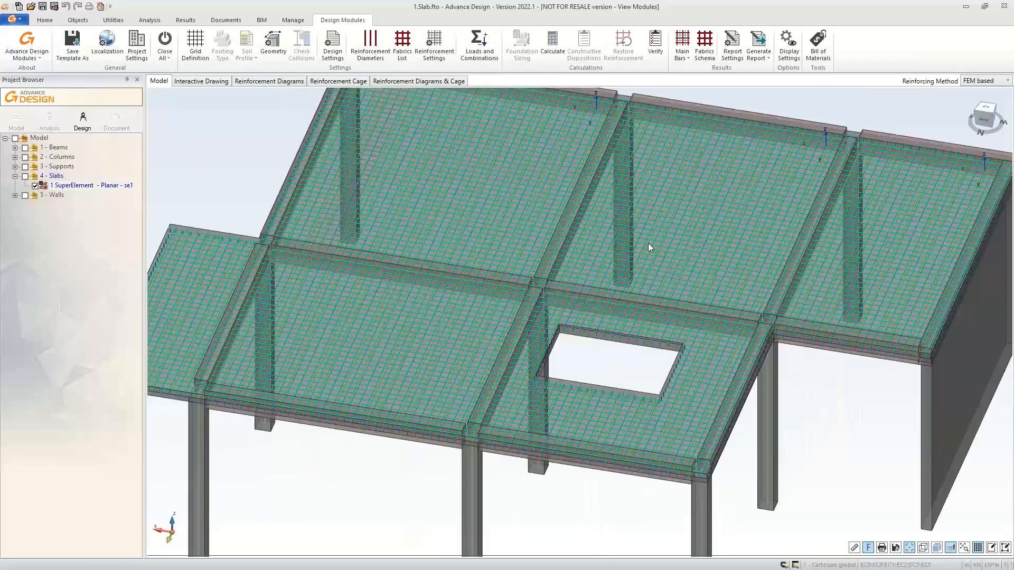
{"action": "left_click", "coordinate": [950, 548]}
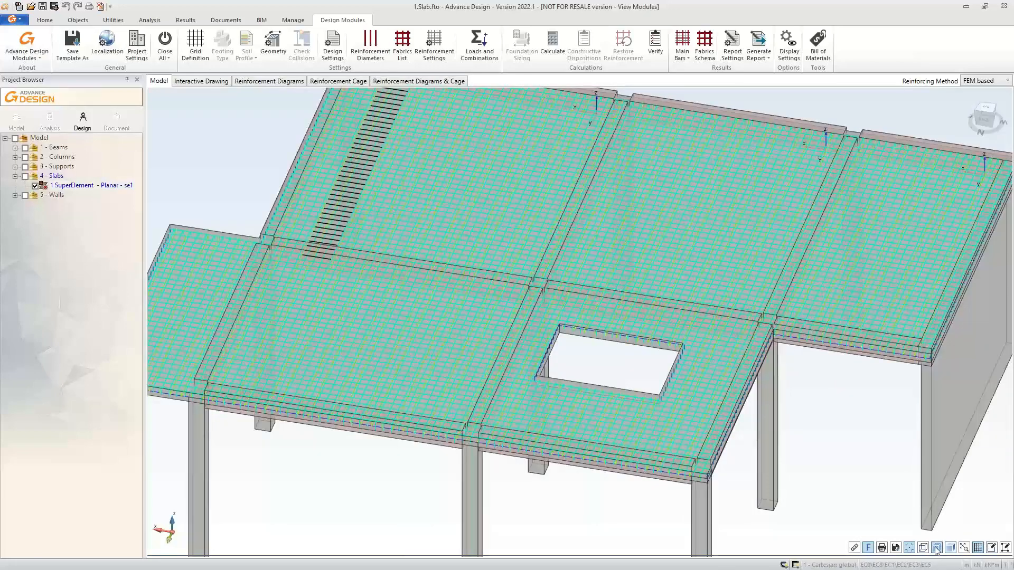
{"action": "scroll", "coordinate": [657, 472], "scroll_direction": "up", "scroll_amount": 5}
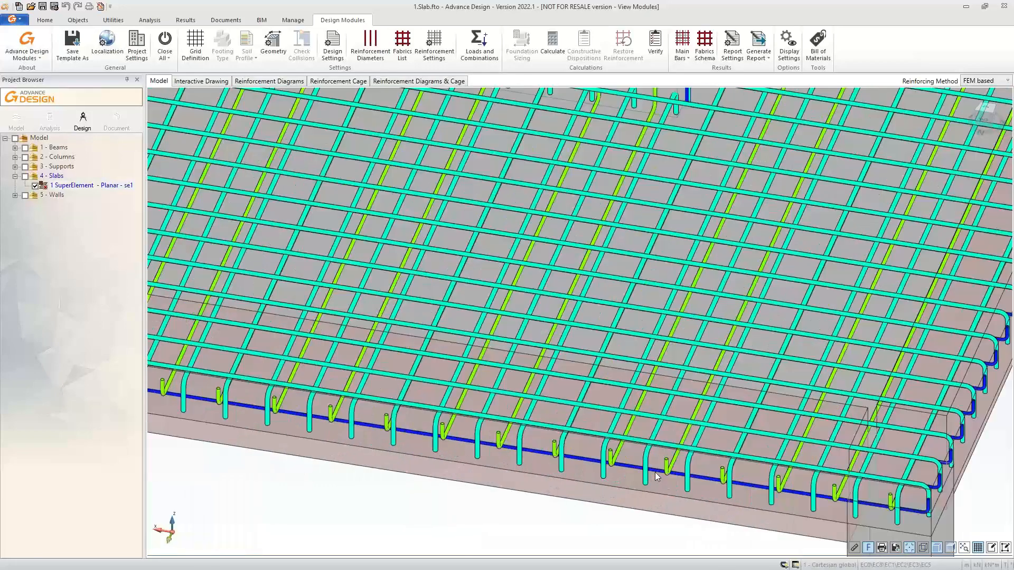
Look at the display settings without changing them, and inspect the bars around the slab opening in the model.
{"action": "left_click", "coordinate": [793, 47]}
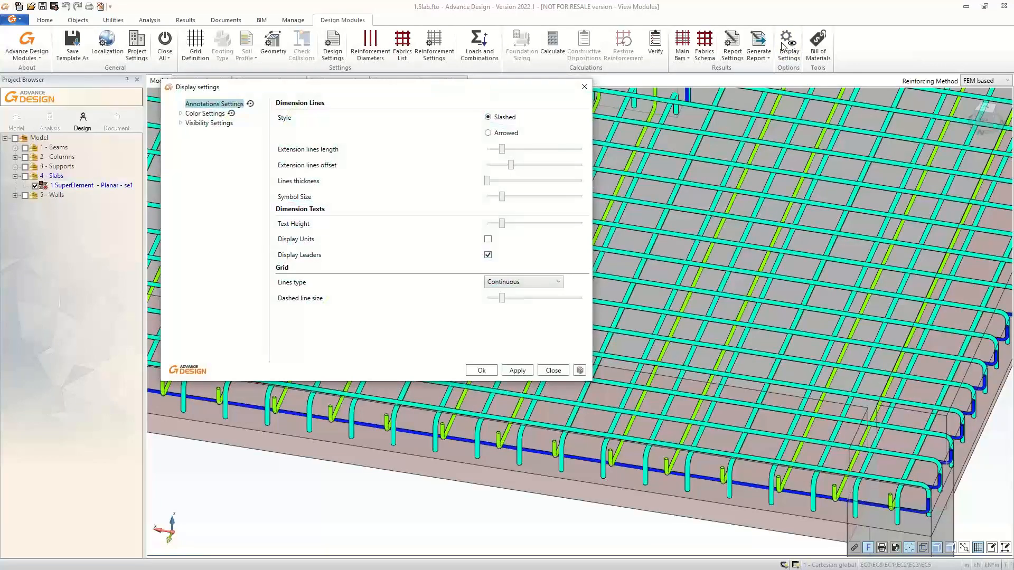
{"action": "left_click", "coordinate": [584, 86]}
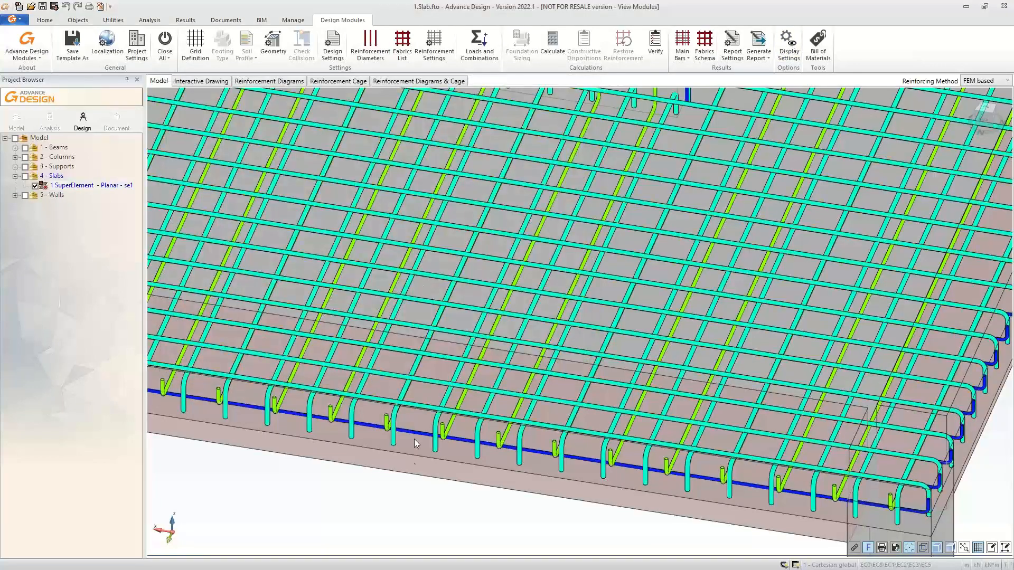
{"action": "scroll", "coordinate": [414, 465], "scroll_direction": "down", "scroll_amount": 5}
{"action": "scroll", "coordinate": [415, 494], "scroll_direction": "down", "scroll_amount": 3}
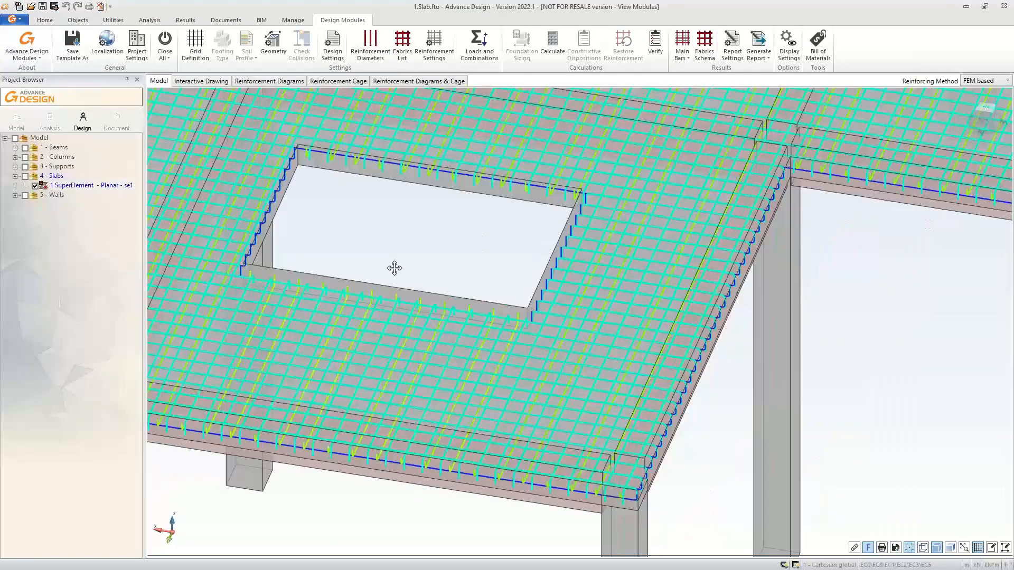
{"action": "scroll", "coordinate": [353, 229], "scroll_direction": "up", "scroll_amount": 3}
Review the bottom reinforcement plan on Sheet 2 of the interactive drawing.
{"action": "left_click", "coordinate": [210, 81]}
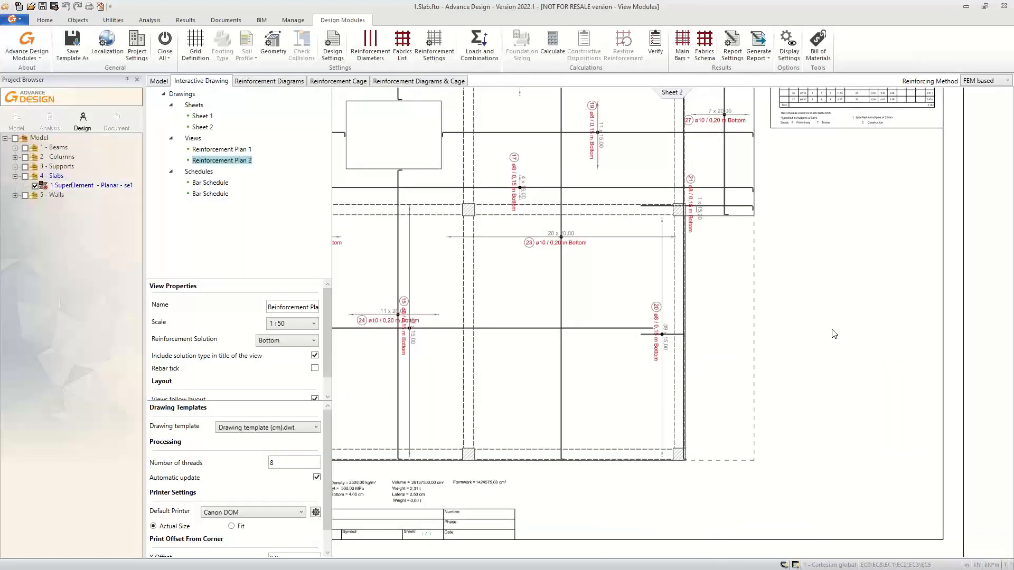
{"action": "scroll", "coordinate": [816, 334], "scroll_direction": "down", "scroll_amount": 3}
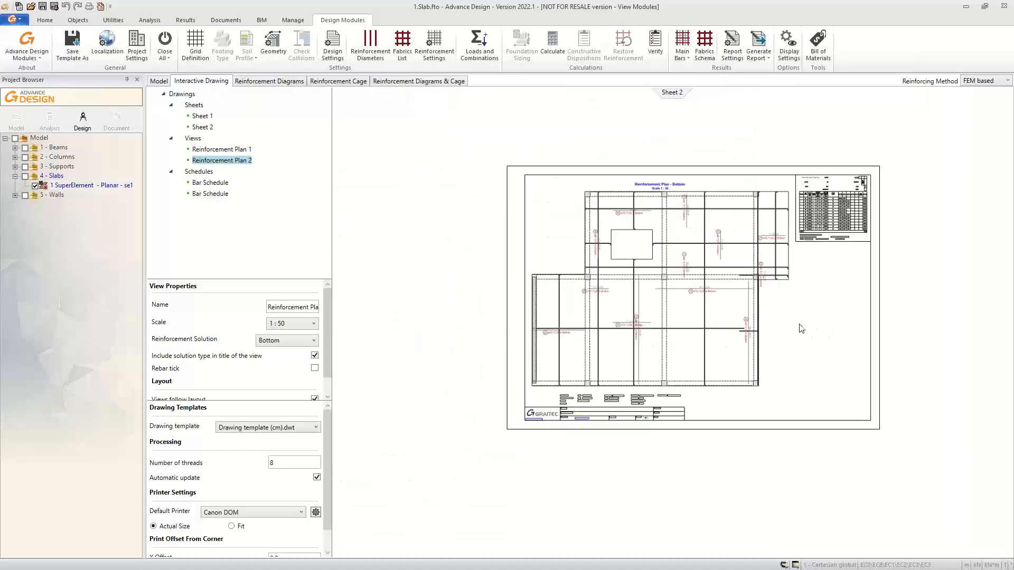
{"action": "left_click", "coordinate": [201, 118]}
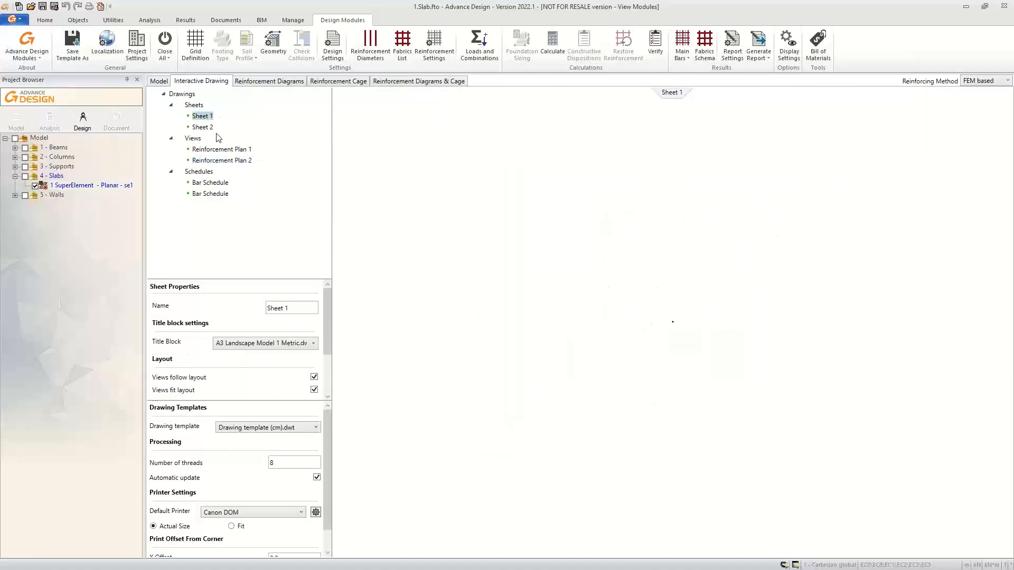
{"action": "left_click", "coordinate": [196, 129]}
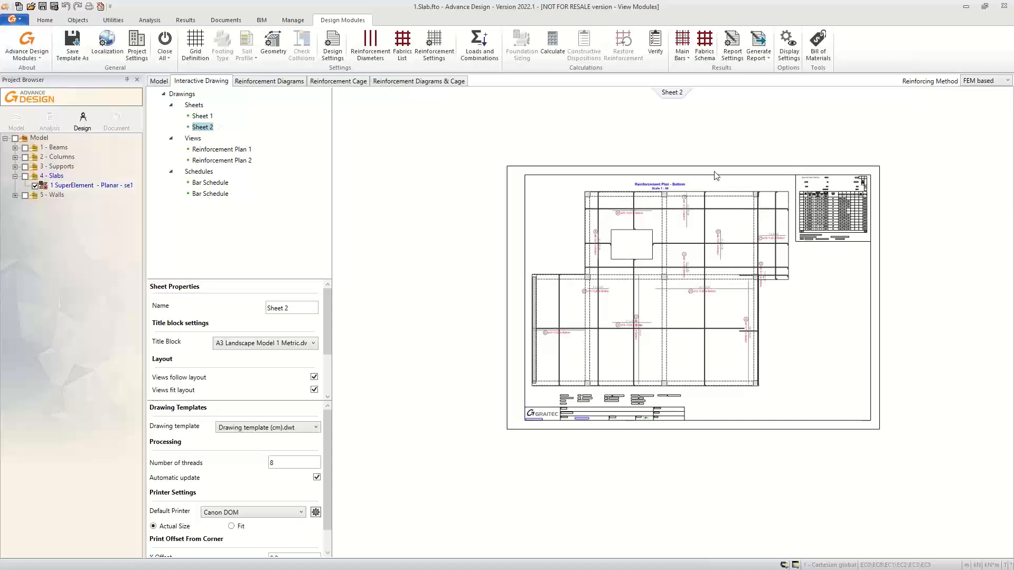
{"action": "scroll", "coordinate": [678, 185], "scroll_direction": "up", "scroll_amount": 5}
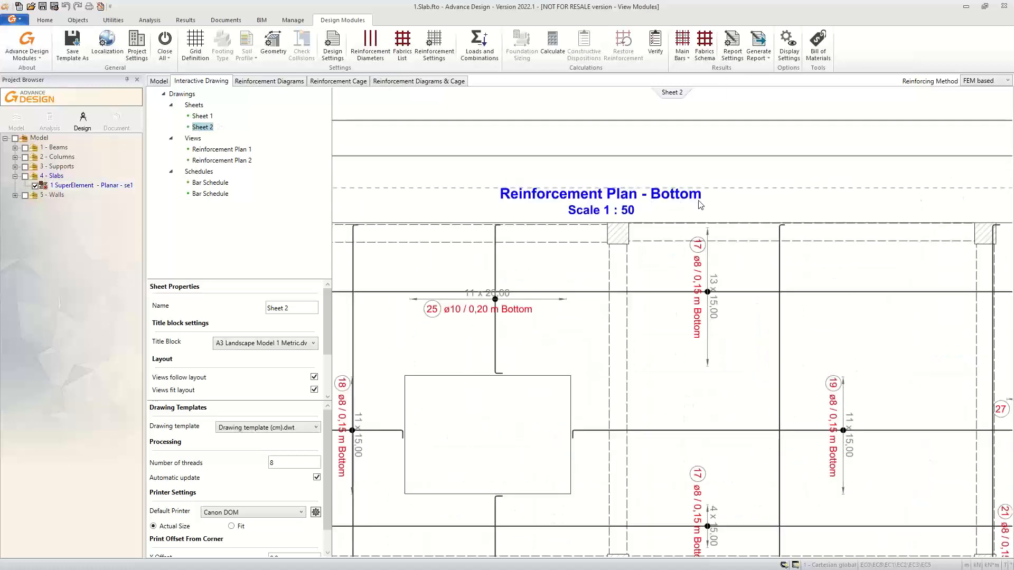
{"action": "scroll", "coordinate": [700, 205], "scroll_direction": "down", "scroll_amount": 4}
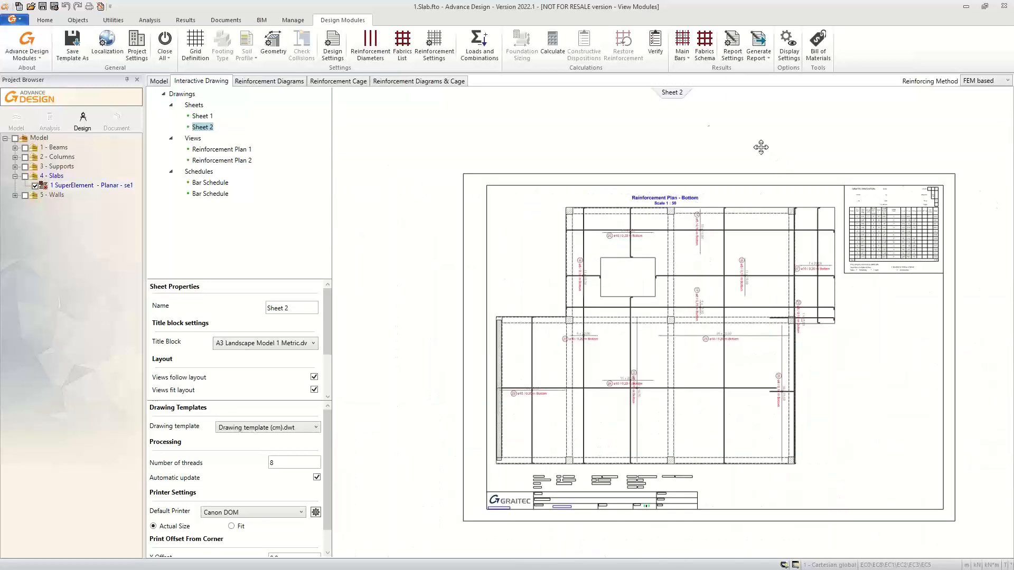
{"action": "middle_click_drag", "start_coordinate": [761, 147], "coordinate": [714, 140]}
Examine the top reinforcement plan on Sheet 1, including its bar annotations, bar schedule and title block.
{"action": "left_click", "coordinate": [203, 116]}
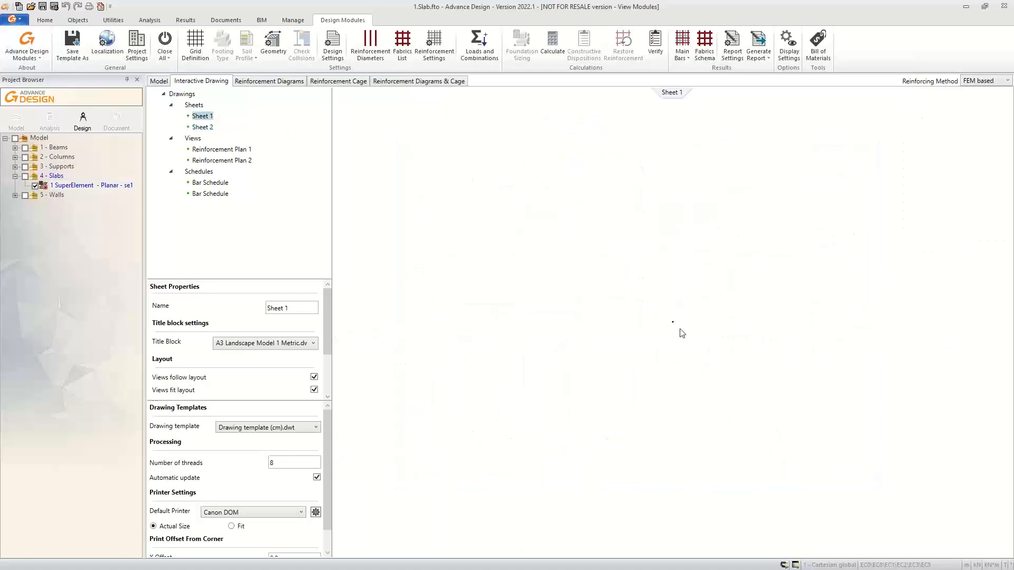
{"action": "scroll", "coordinate": [663, 311], "scroll_direction": "up", "scroll_amount": 8}
{"action": "scroll", "coordinate": [540, 258], "scroll_direction": "up", "scroll_amount": 3}
{"action": "scroll", "coordinate": [581, 279], "scroll_direction": "up", "scroll_amount": 5}
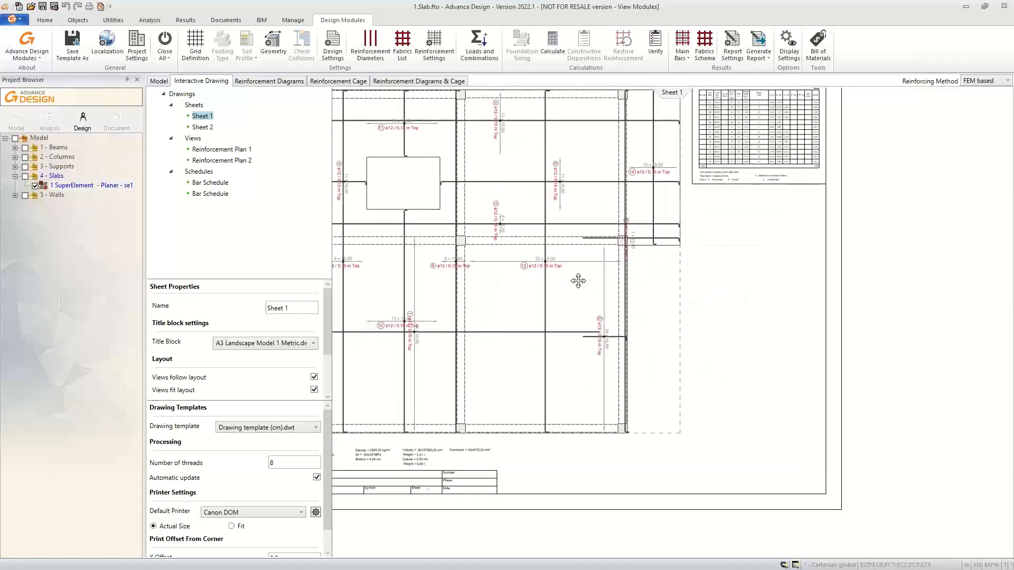
{"action": "scroll", "coordinate": [625, 247], "scroll_direction": "up", "scroll_amount": 2}
{"action": "scroll", "coordinate": [624, 250], "scroll_direction": "down", "scroll_amount": 5}
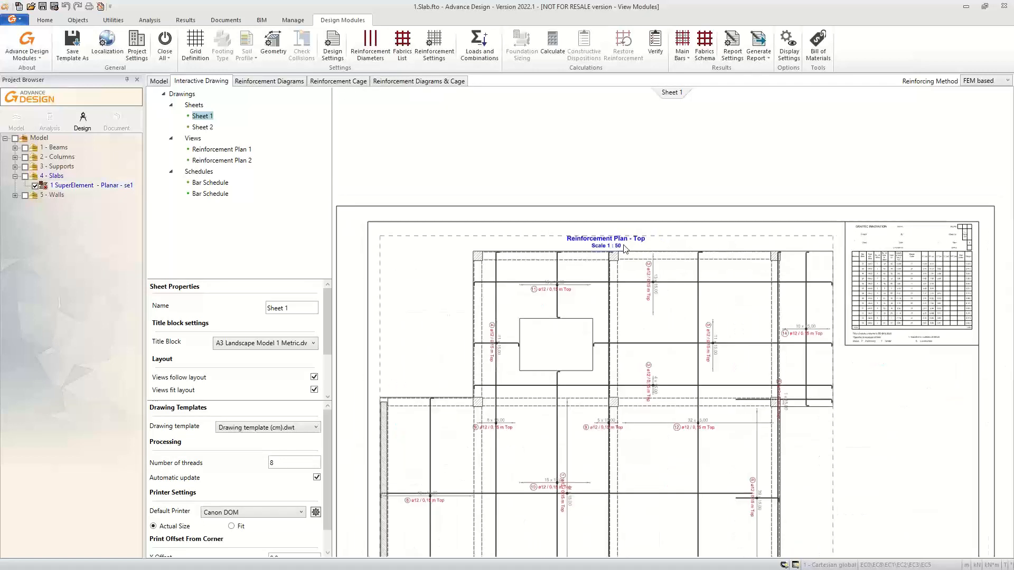
{"action": "scroll", "coordinate": [655, 283], "scroll_direction": "up", "scroll_amount": 4}
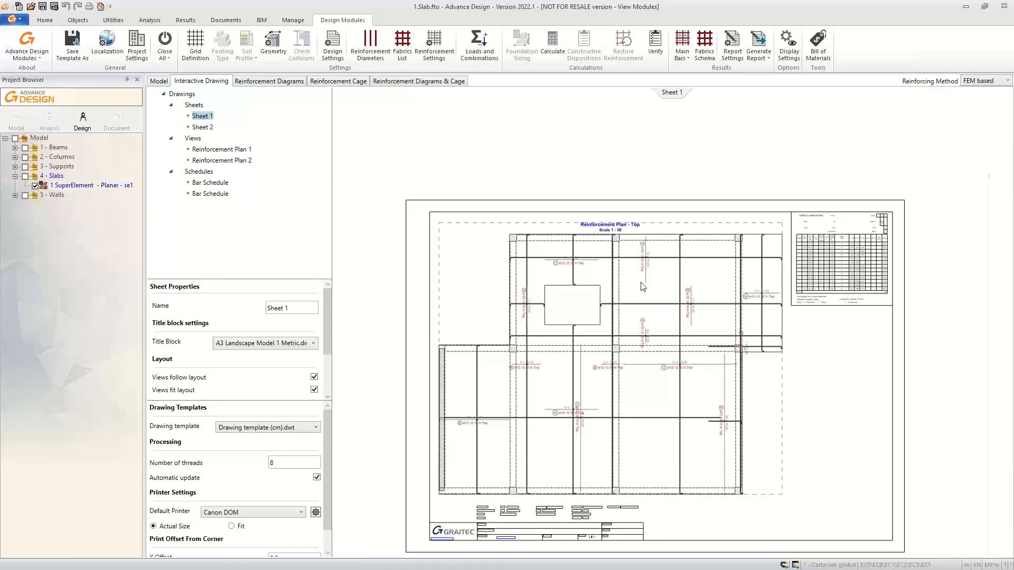
{"action": "middle_click_drag", "start_coordinate": [666, 283], "coordinate": [670, 257]}
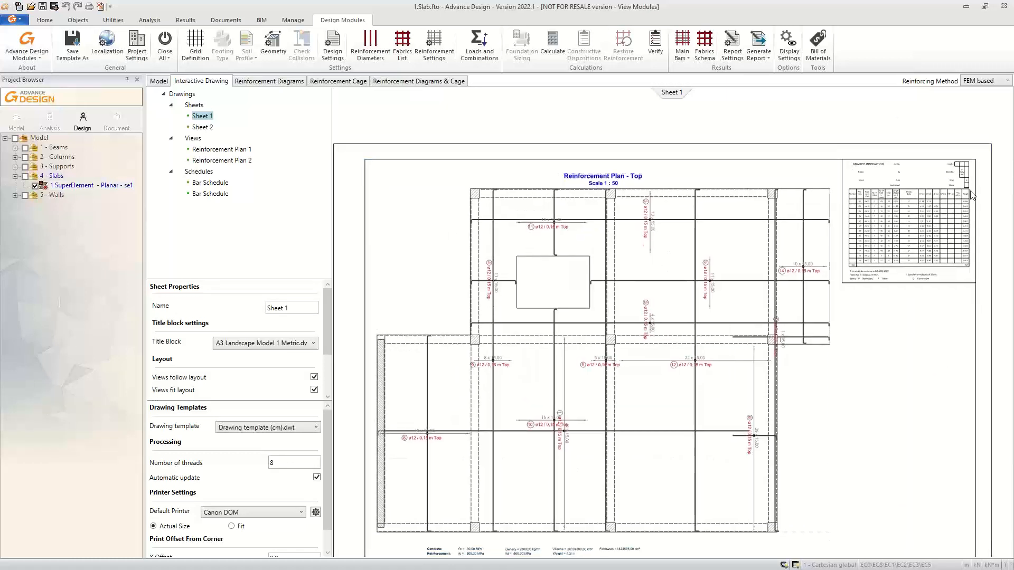
{"action": "middle_click_drag", "start_coordinate": [421, 495], "coordinate": [449, 420]}
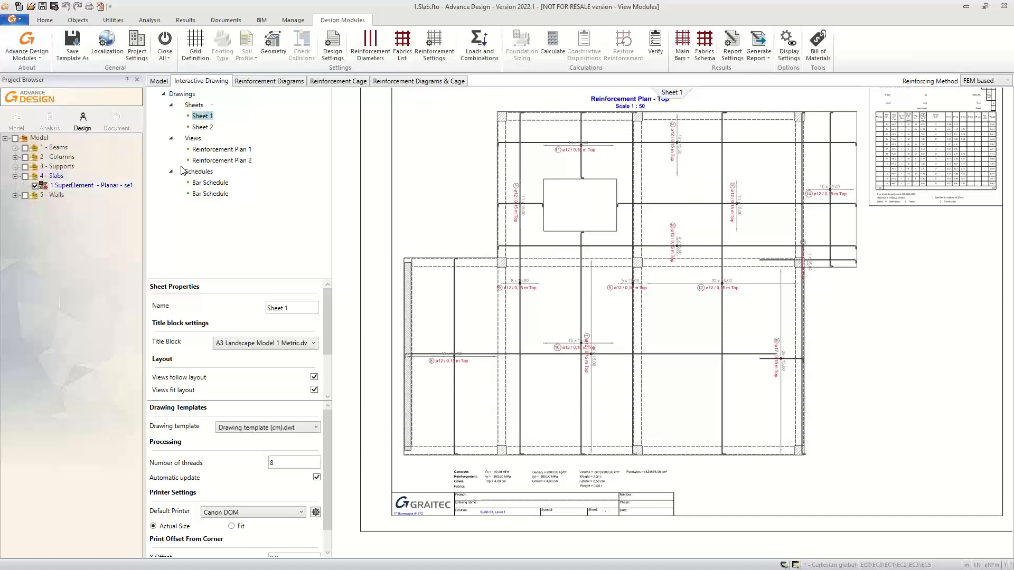
{"action": "mouse_move", "coordinate": [449, 186]}
{"action": "middle_mouse_down"}
{"action": "mouse_move", "coordinate": [456, 233]}
{"action": "mouse_move", "coordinate": [437, 211]}
{"action": "middle_mouse_up"}
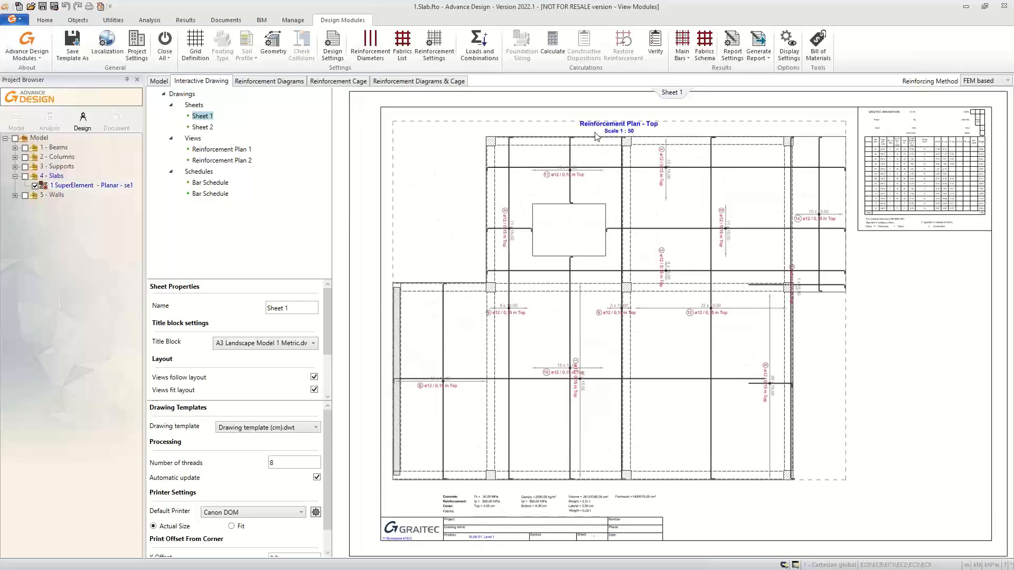
{"action": "scroll", "coordinate": [595, 137], "scroll_direction": "up", "scroll_amount": 1}
{"action": "scroll", "coordinate": [595, 137], "scroll_direction": "up", "scroll_amount": 1}
{"action": "mouse_move", "coordinate": [511, 238]}
{"action": "middle_mouse_down"}
{"action": "mouse_move", "coordinate": [581, 194]}
{"action": "mouse_move", "coordinate": [557, 159]}
{"action": "mouse_move", "coordinate": [544, 163]}
{"action": "middle_mouse_up"}
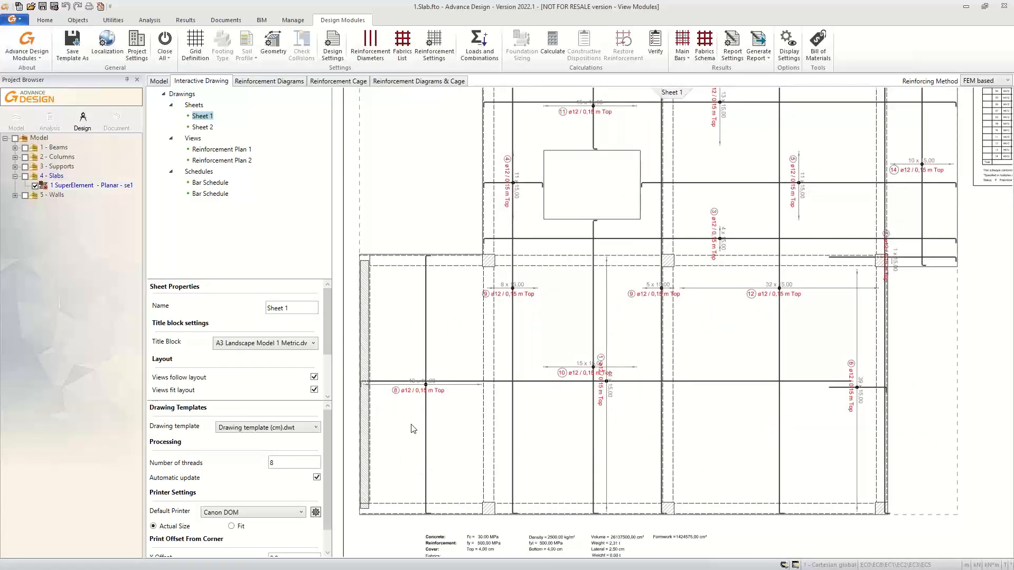
Set the bars representation in the general drawing settings to Show all and inspect the top reinforcement plan.
{"action": "scroll", "coordinate": [414, 429], "scroll_direction": "up", "scroll_amount": 4}
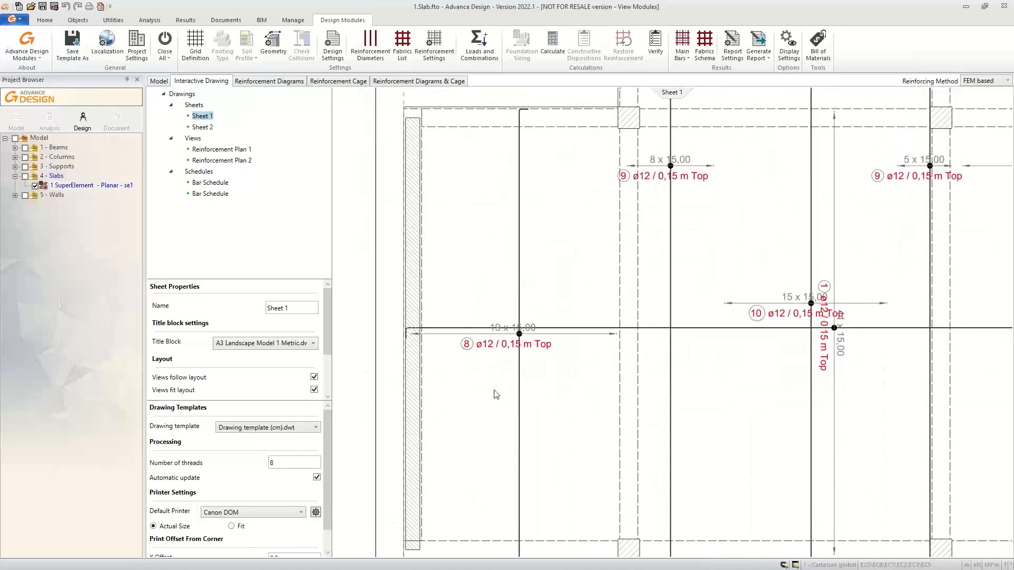
{"action": "left_click", "coordinate": [185, 97]}
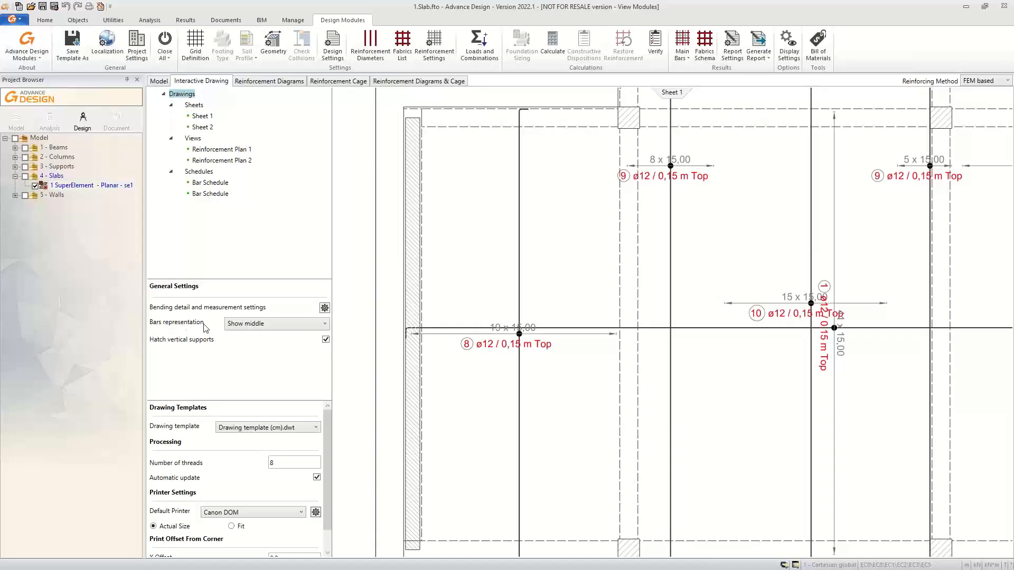
{"action": "left_click", "coordinate": [271, 325]}
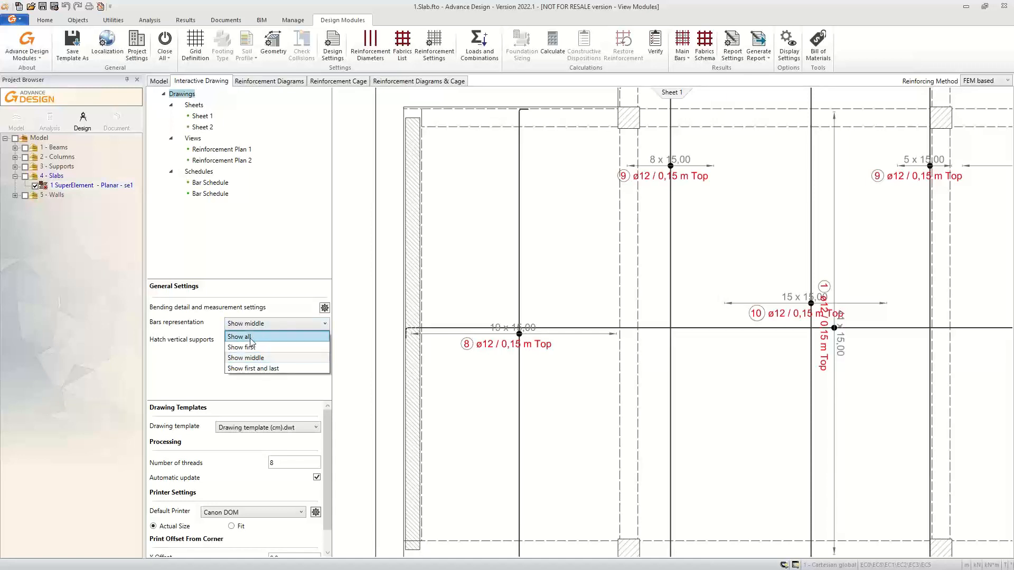
{"action": "left_click", "coordinate": [249, 337]}
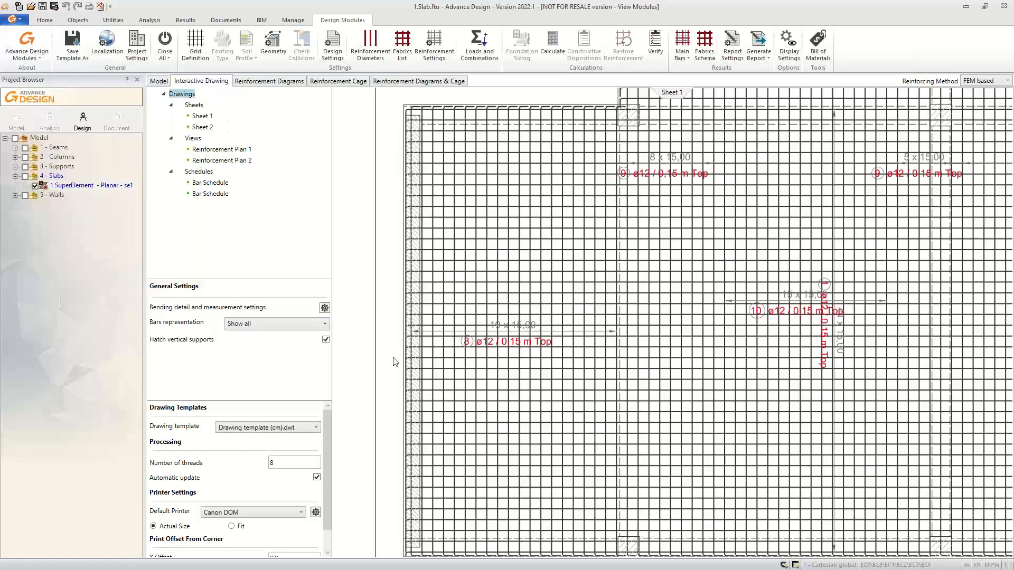
{"action": "scroll", "coordinate": [433, 361], "scroll_direction": "down", "scroll_amount": 3}
{"action": "scroll", "coordinate": [446, 346], "scroll_direction": "up", "scroll_amount": 2}
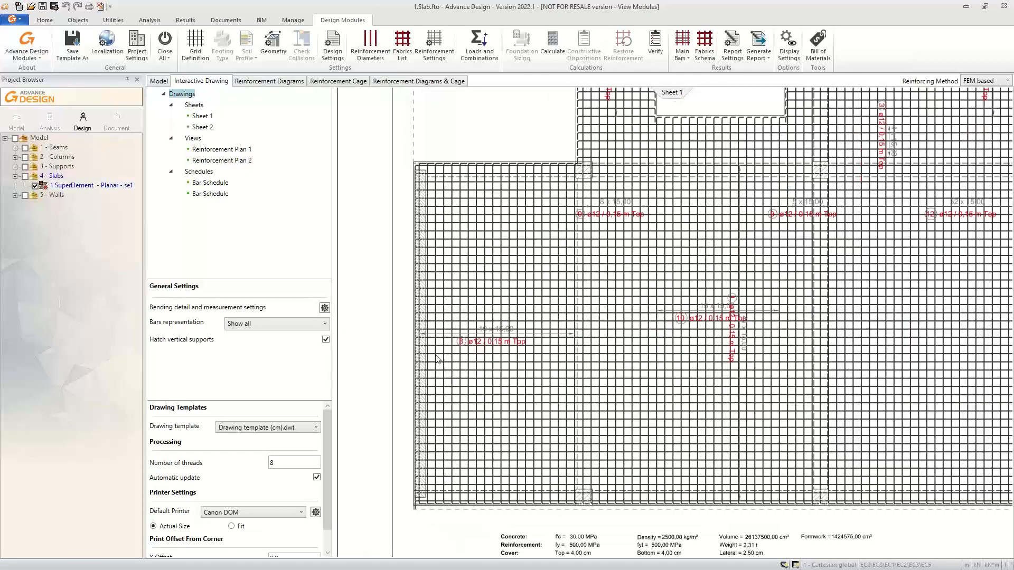
{"action": "scroll", "coordinate": [446, 358], "scroll_direction": "up", "scroll_amount": 2}
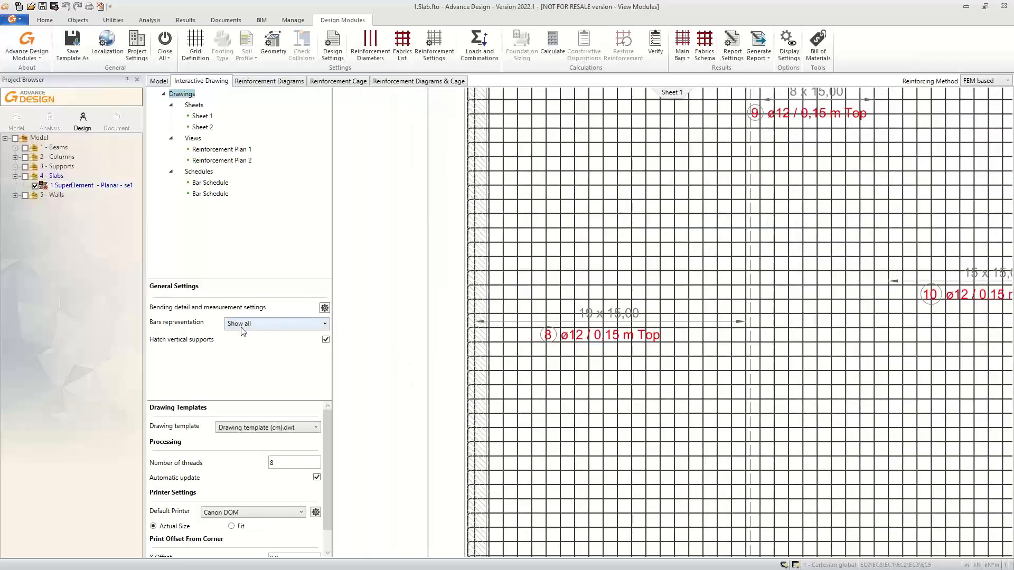
Try the bars representations Show first and Show first and last on the reinforcement plan.
{"action": "left_click", "coordinate": [254, 323]}
{"action": "left_click", "coordinate": [246, 347]}
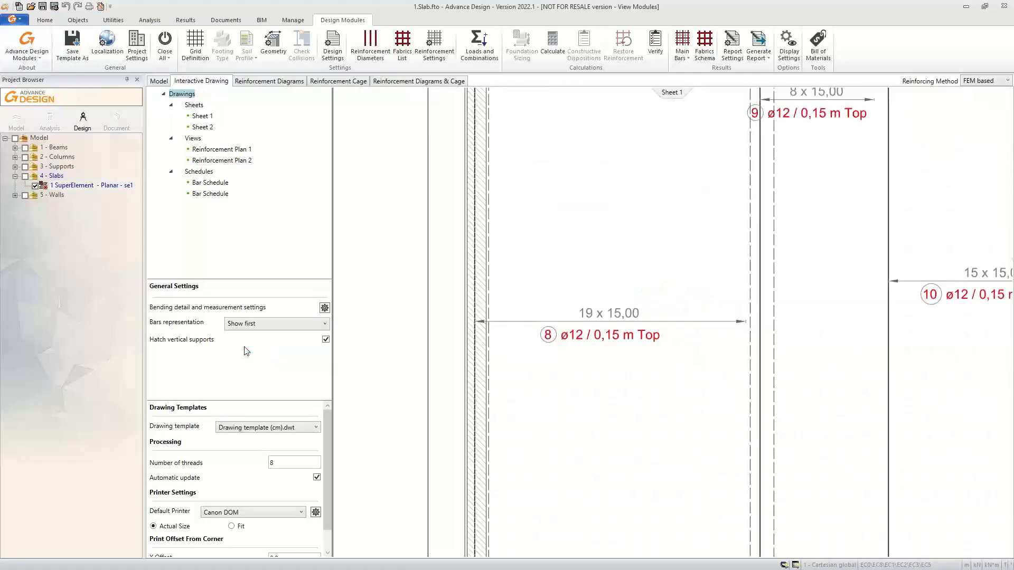
{"action": "scroll", "coordinate": [711, 337], "scroll_direction": "down", "scroll_amount": 1}
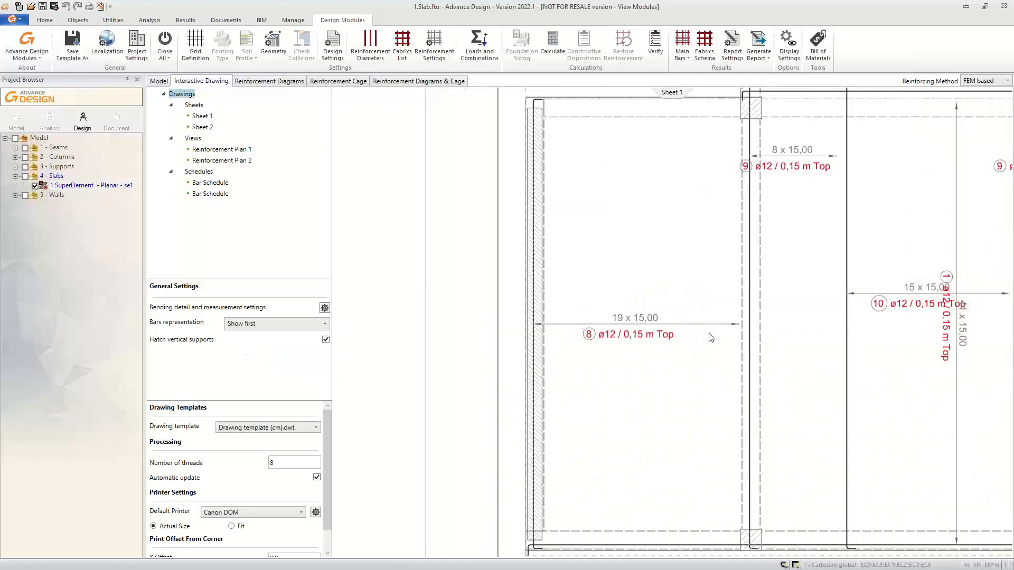
{"action": "left_click", "coordinate": [290, 323]}
{"action": "left_click", "coordinate": [270, 365]}
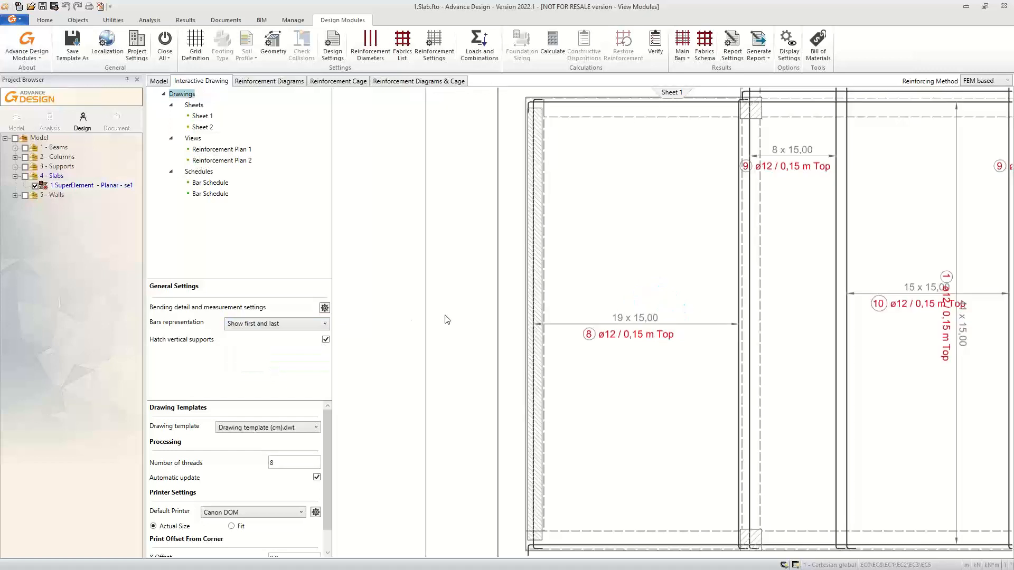
{"action": "scroll", "coordinate": [603, 324], "scroll_direction": "down", "scroll_amount": 2}
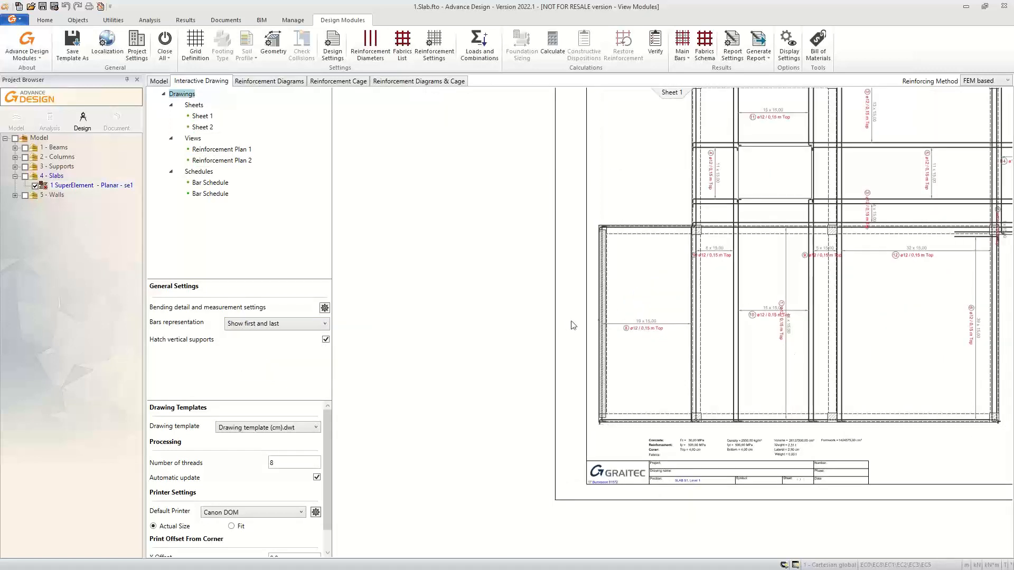
{"action": "scroll", "coordinate": [672, 329], "scroll_direction": "up", "scroll_amount": 2}
Set the bars representation back to Show middle.
{"action": "left_click", "coordinate": [310, 323]}
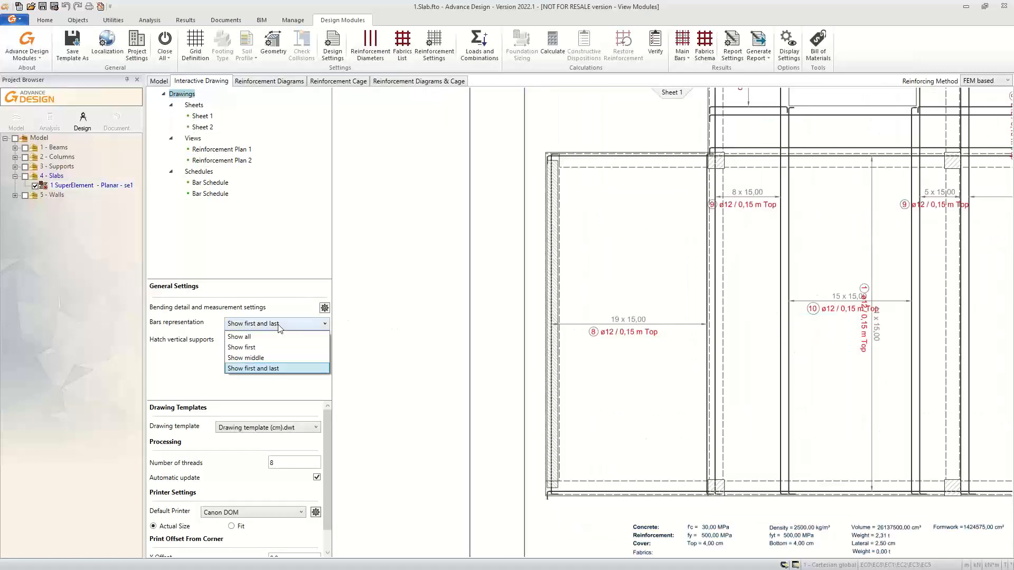
{"action": "left_click", "coordinate": [277, 358]}
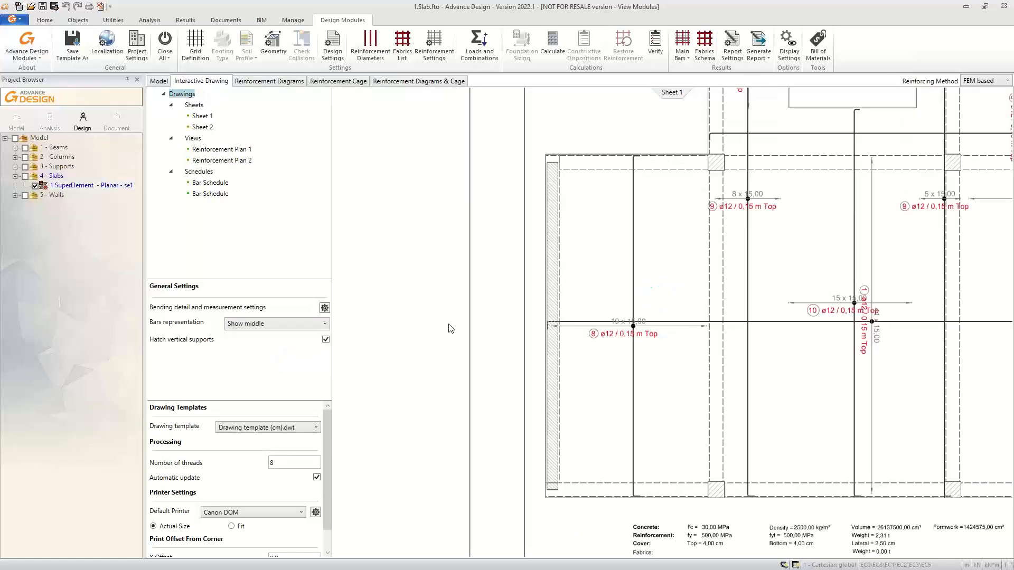
Open Reinforcement Plan 1 on its own and move the bar 8 annotation upward, clear of the crossing bar.
{"action": "scroll", "coordinate": [639, 331], "scroll_direction": "up", "scroll_amount": 5}
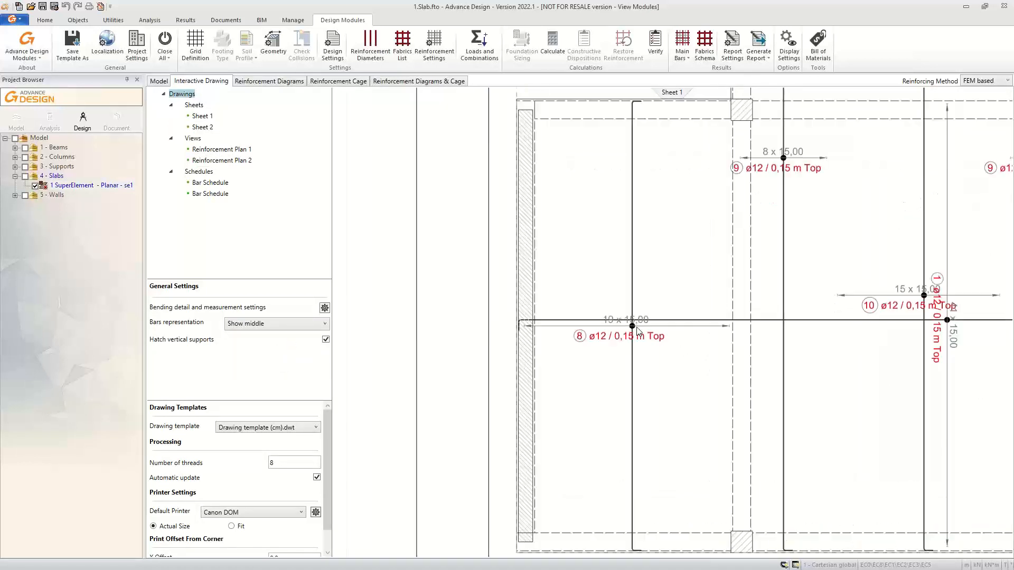
{"action": "double_click", "coordinate": [611, 336]}
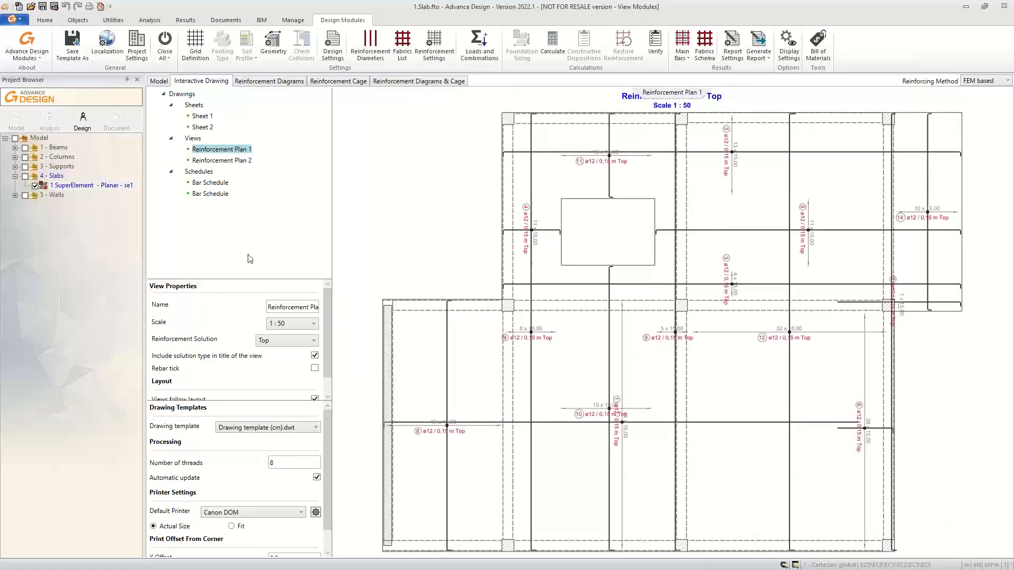
{"action": "scroll", "coordinate": [486, 321], "scroll_direction": "up", "scroll_amount": 3}
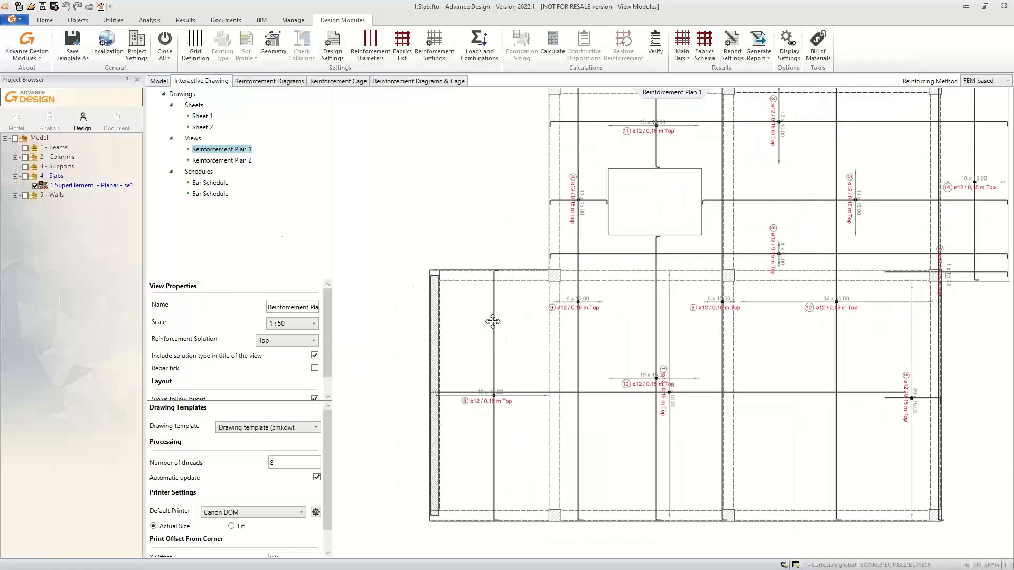
{"action": "left_click", "coordinate": [506, 394]}
{"action": "scroll", "coordinate": [504, 391], "scroll_direction": "up", "scroll_amount": 3}
{"action": "scroll", "coordinate": [487, 318], "scroll_direction": "down", "scroll_amount": 2}
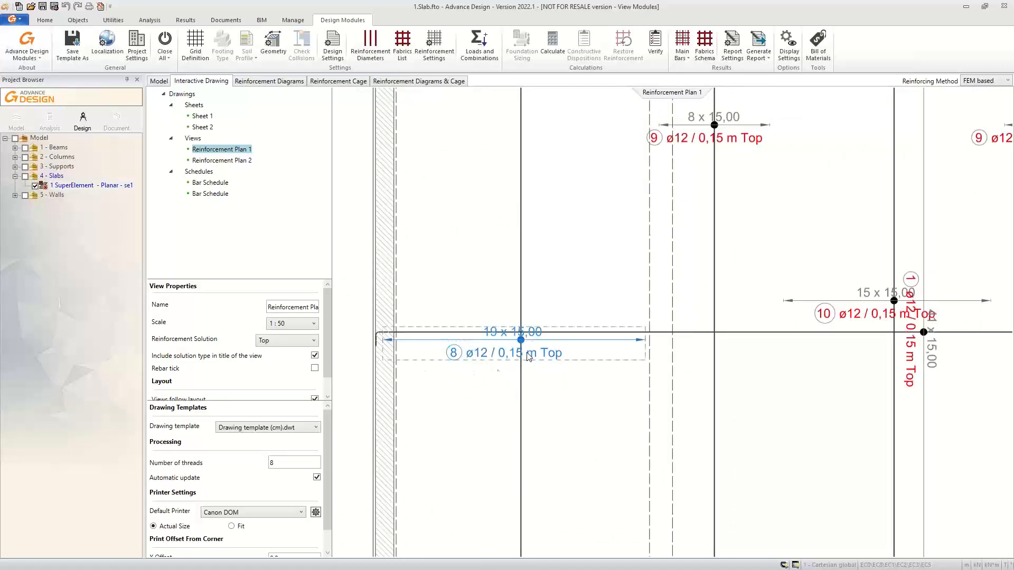
{"action": "left_click_drag", "start_coordinate": [515, 344], "coordinate": [515, 271]}
Move the bar 10 annotation upward so it no longer overlaps the bar 1 annotation.
{"action": "scroll", "coordinate": [575, 417], "scroll_direction": "down", "scroll_amount": 3}
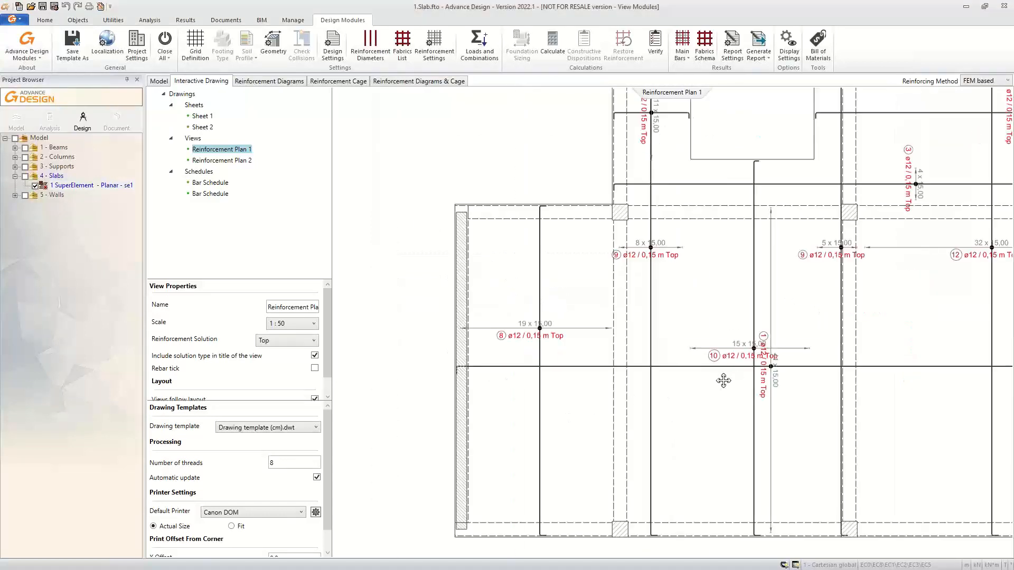
{"action": "scroll", "coordinate": [655, 360], "scroll_direction": "up", "scroll_amount": 5}
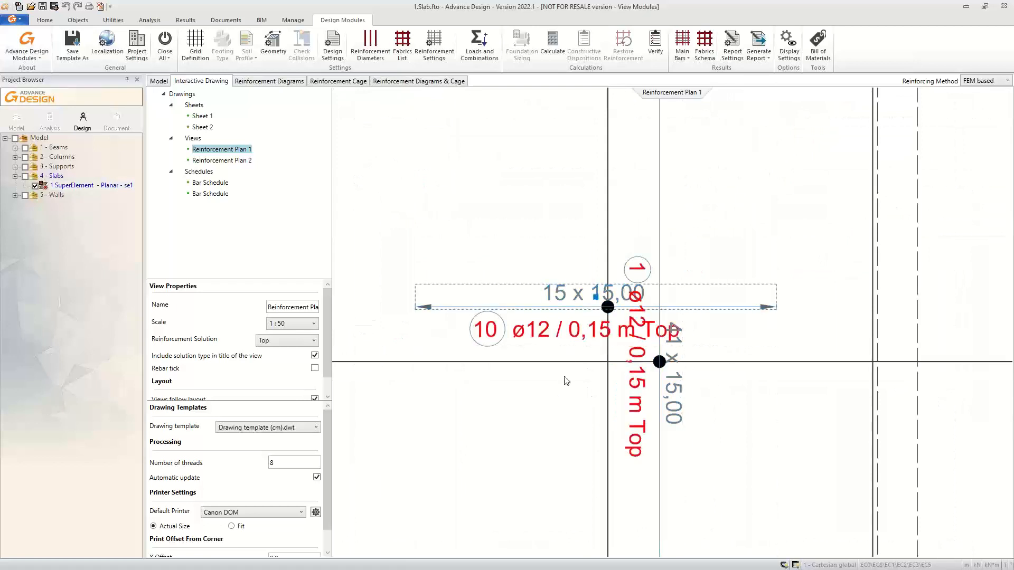
{"action": "scroll", "coordinate": [581, 381], "scroll_direction": "down", "scroll_amount": 5}
{"action": "scroll", "coordinate": [610, 431], "scroll_direction": "up", "scroll_amount": 5}
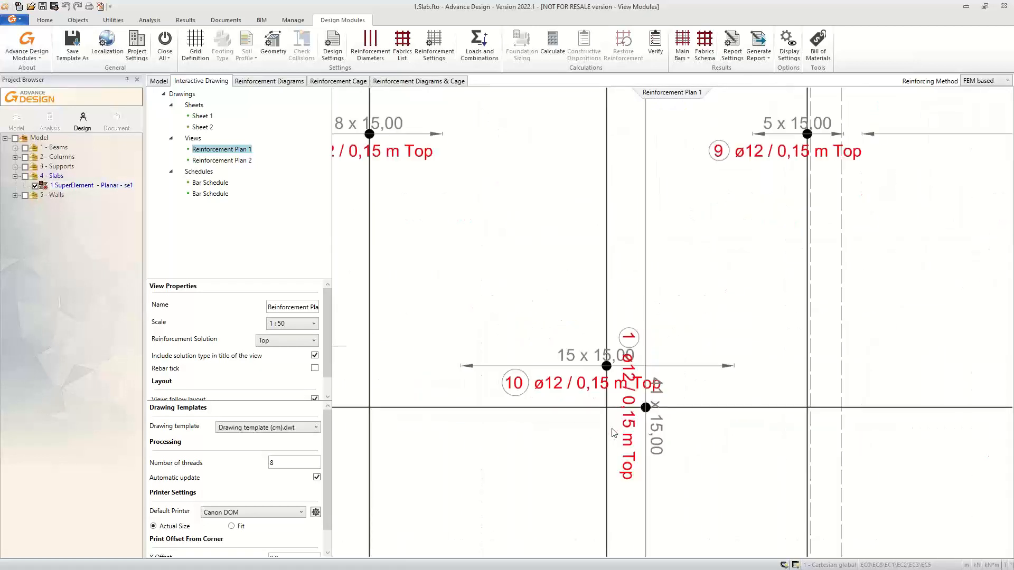
{"action": "left_click_drag", "start_coordinate": [601, 362], "coordinate": [592, 258]}
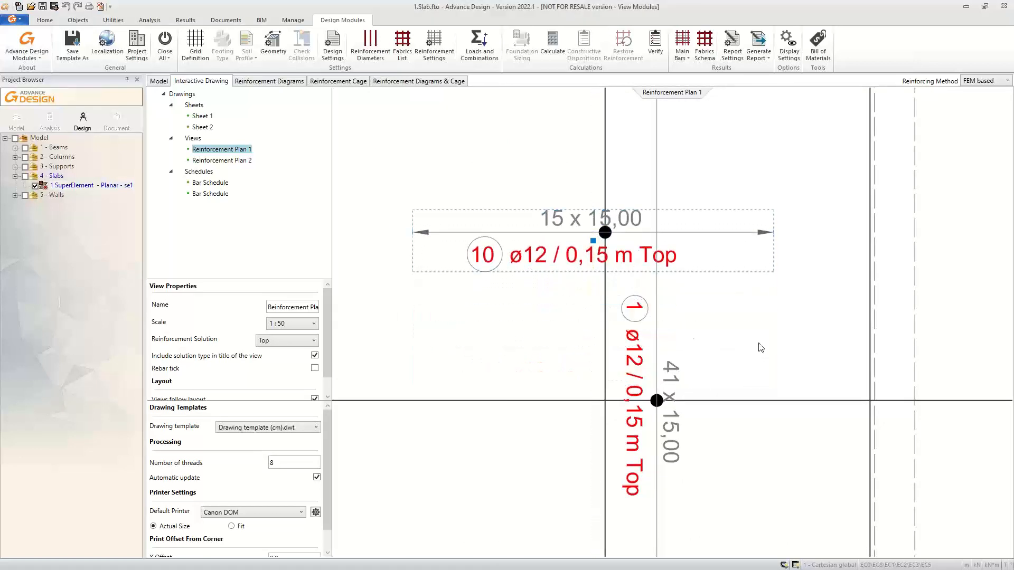
{"action": "scroll", "coordinate": [510, 388], "scroll_direction": "down", "scroll_amount": 3}
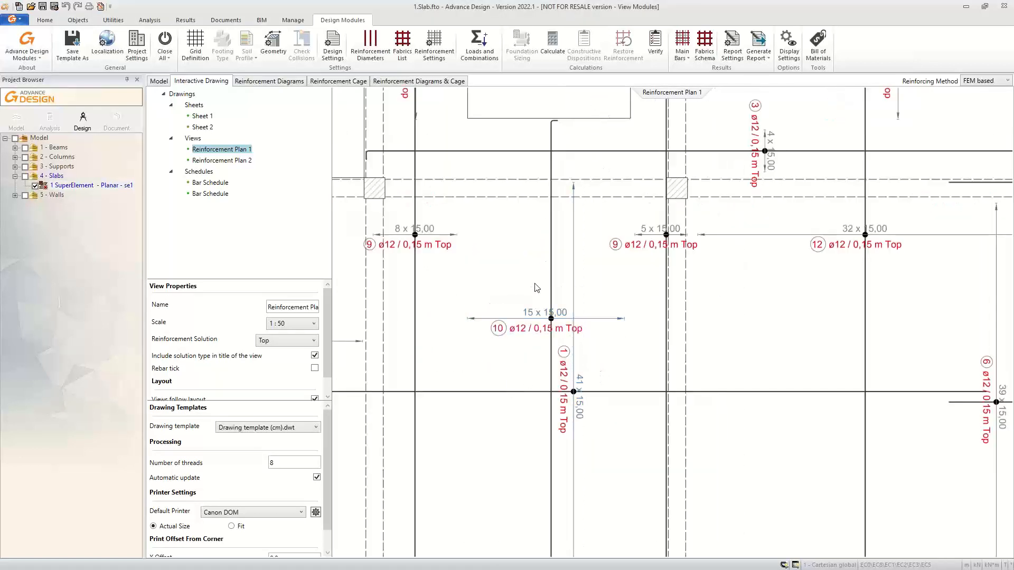
Add a horizontal dimension across the overlap between bars 1 and 6, placing it above the two bars.
{"action": "right_click", "coordinate": [511, 281]}
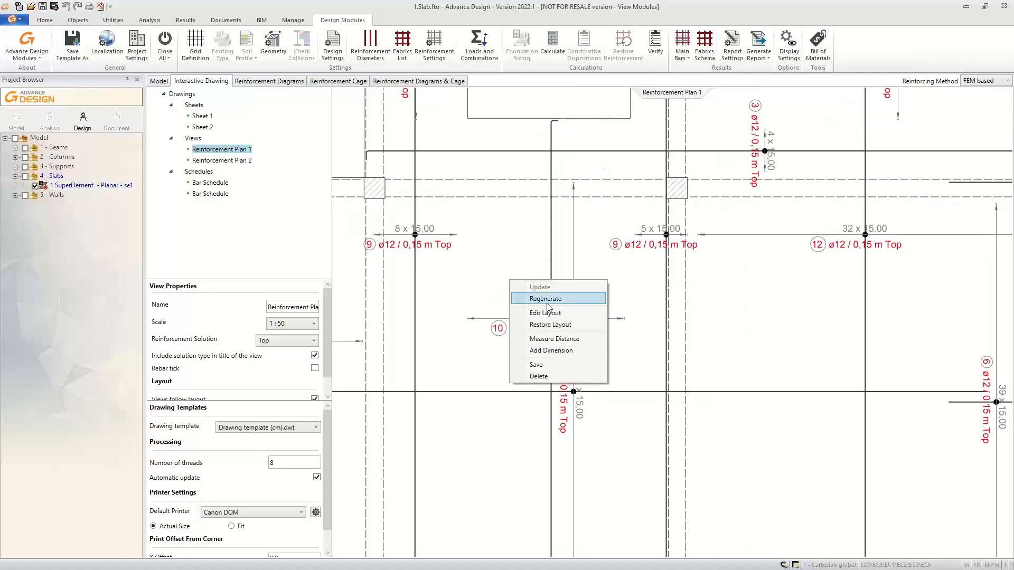
{"action": "left_click", "coordinate": [569, 350]}
{"action": "mouse_move", "coordinate": [524, 419]}
{"action": "middle_mouse_down"}
{"action": "mouse_move", "coordinate": [560, 460]}
{"action": "mouse_move", "coordinate": [561, 502]}
{"action": "middle_mouse_up"}
{"action": "mouse_move", "coordinate": [631, 333]}
{"action": "middle_mouse_down"}
{"action": "mouse_move", "coordinate": [742, 358]}
{"action": "mouse_move", "coordinate": [516, 319]}
{"action": "mouse_move", "coordinate": [483, 301]}
{"action": "middle_mouse_up"}
{"action": "middle_click_drag", "start_coordinate": [872, 436], "coordinate": [758, 372]}
{"action": "scroll", "coordinate": [756, 411], "scroll_direction": "up", "scroll_amount": 4}
{"action": "scroll", "coordinate": [757, 411], "scroll_direction": "up", "scroll_amount": 2}
{"action": "left_click", "coordinate": [544, 422]}
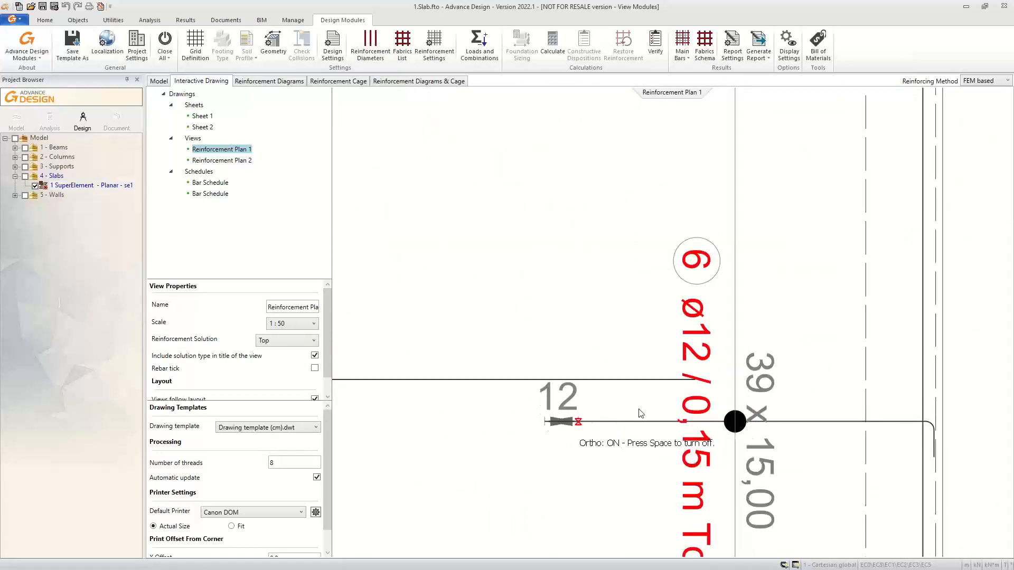
{"action": "left_click", "coordinate": [696, 422]}
{"action": "left_click", "coordinate": [646, 308]}
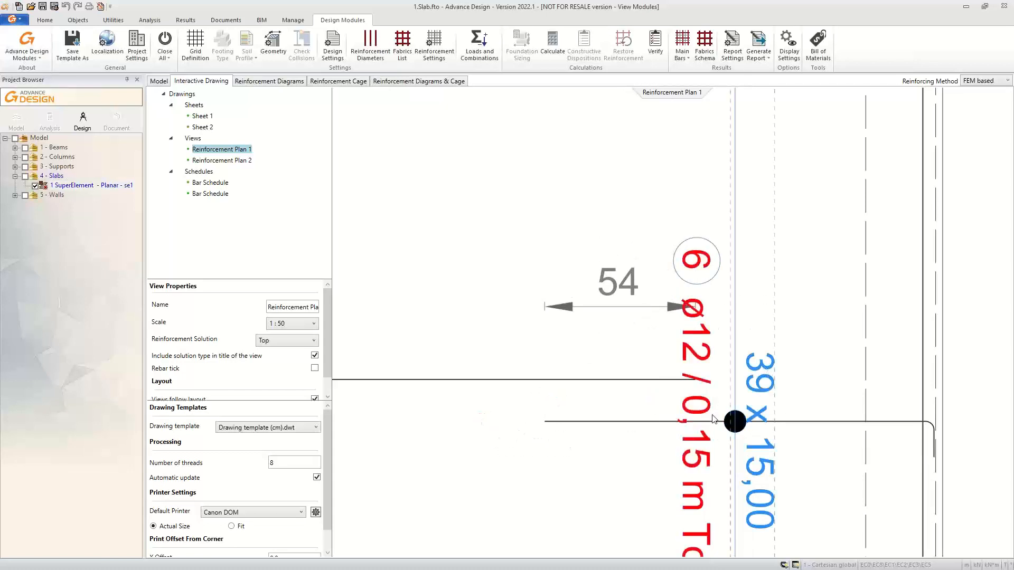
Shift the bar 6 annotation toward the slab edge, clear of the lap length dimension.
{"action": "left_click", "coordinate": [724, 443]}
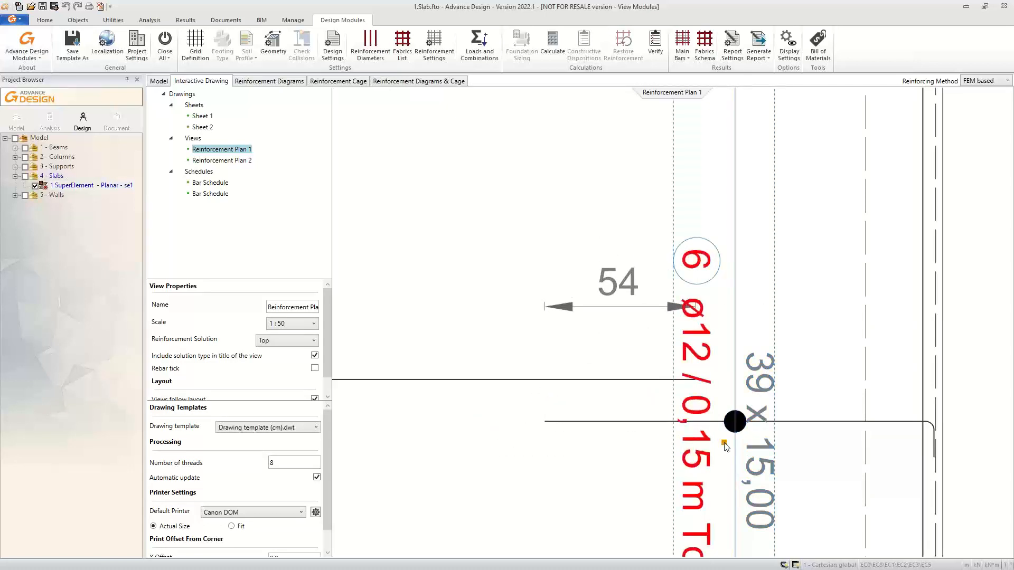
{"action": "left_click", "coordinate": [784, 447]}
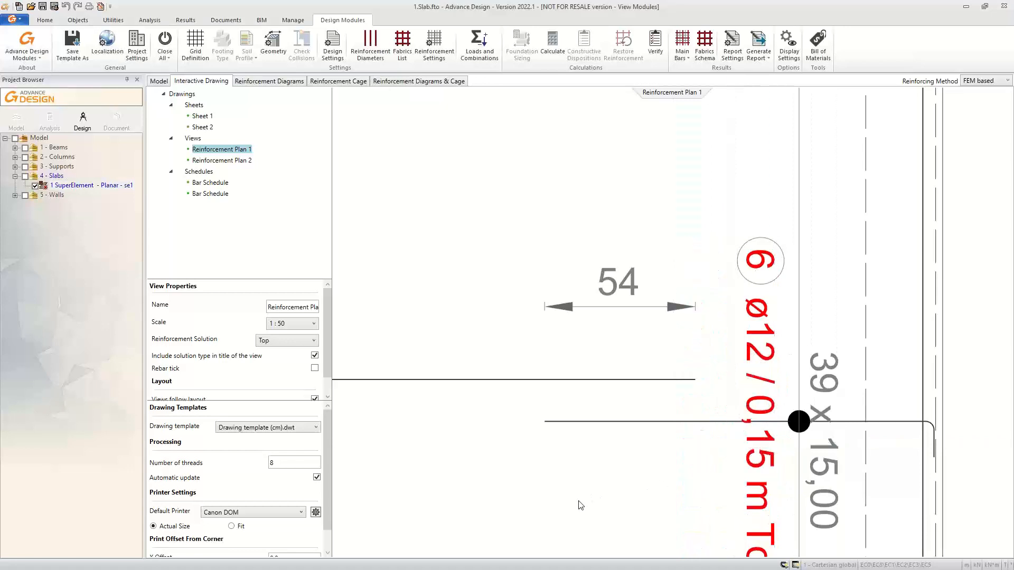
{"action": "scroll", "coordinate": [581, 506], "scroll_direction": "down", "scroll_amount": 3}
{"action": "scroll", "coordinate": [576, 492], "scroll_direction": "down", "scroll_amount": 2}
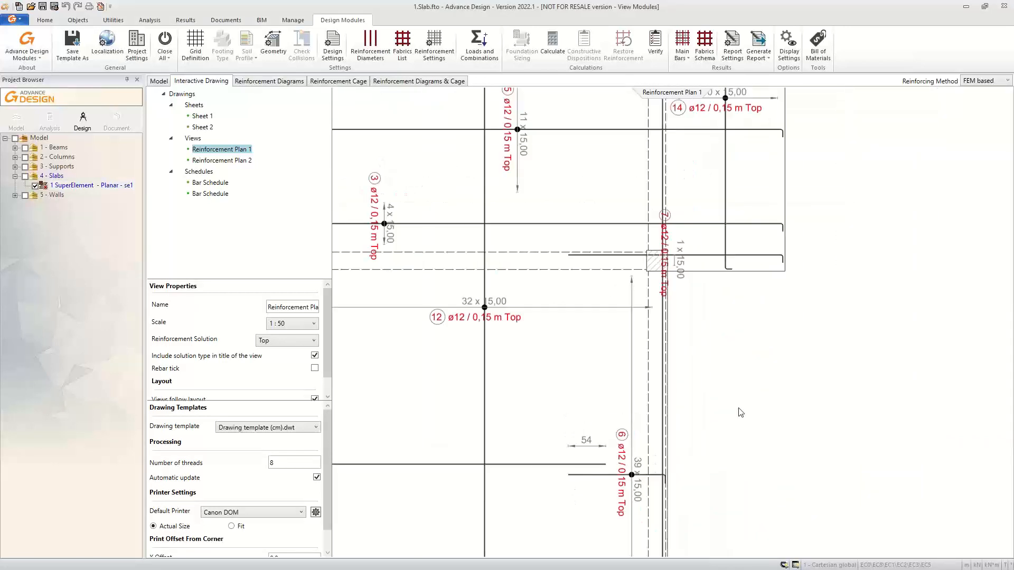
{"action": "scroll", "coordinate": [759, 393], "scroll_direction": "down", "scroll_amount": 3}
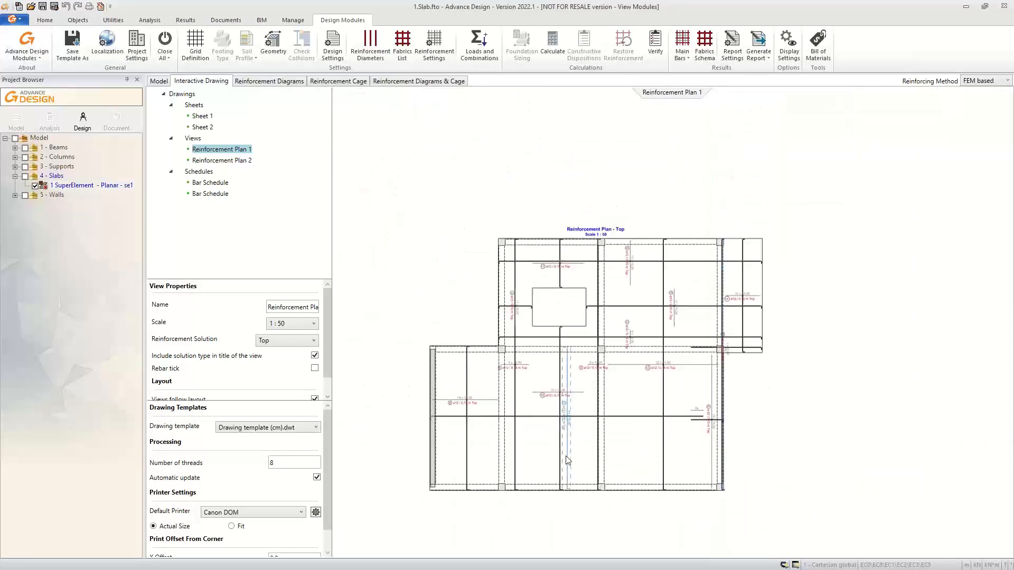
{"action": "scroll", "coordinate": [567, 459], "scroll_direction": "up", "scroll_amount": 2}
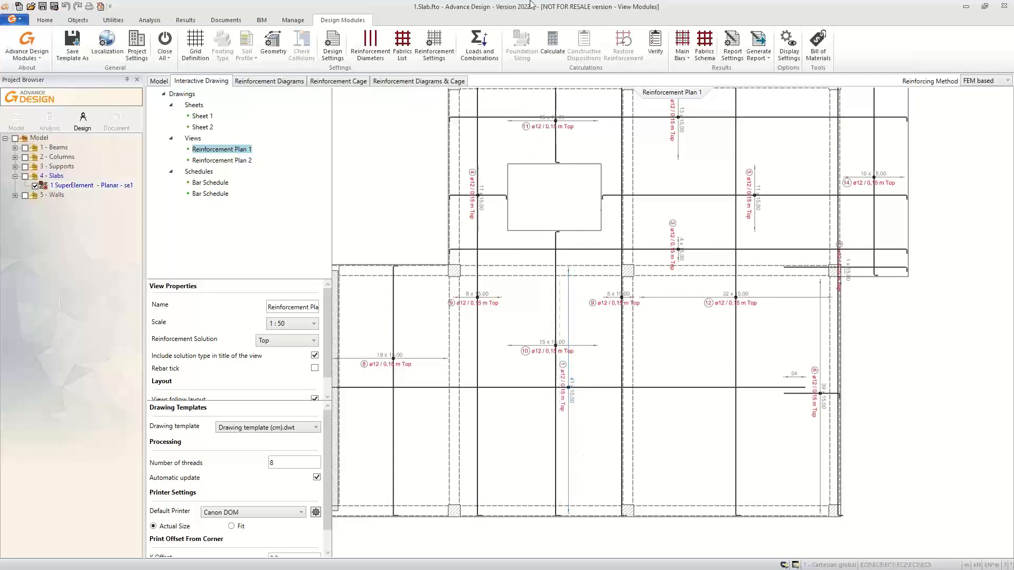
{"action": "middle_click_drag", "start_coordinate": [394, 182], "coordinate": [472, 193]}
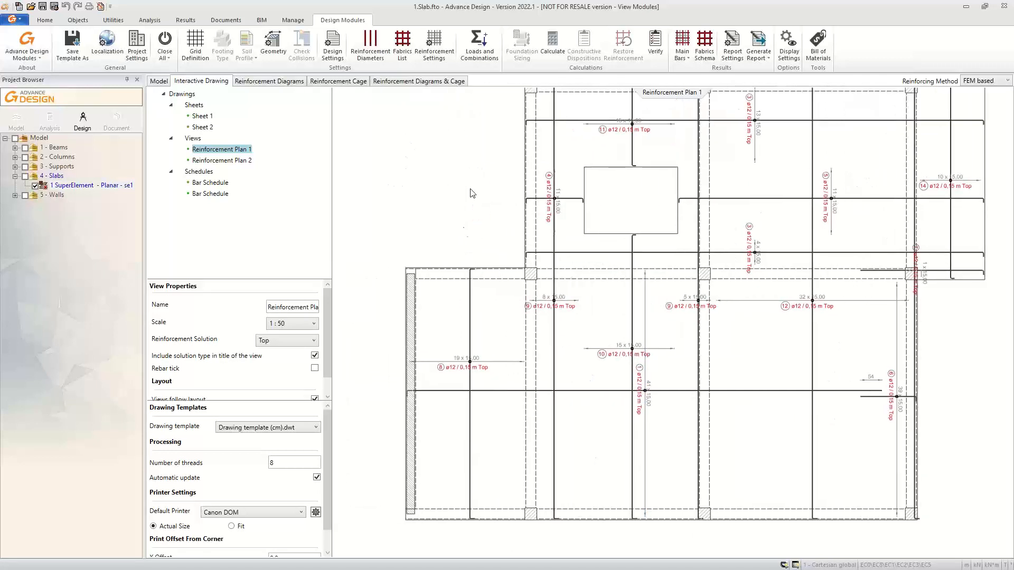
{"action": "right_click", "coordinate": [467, 225]}
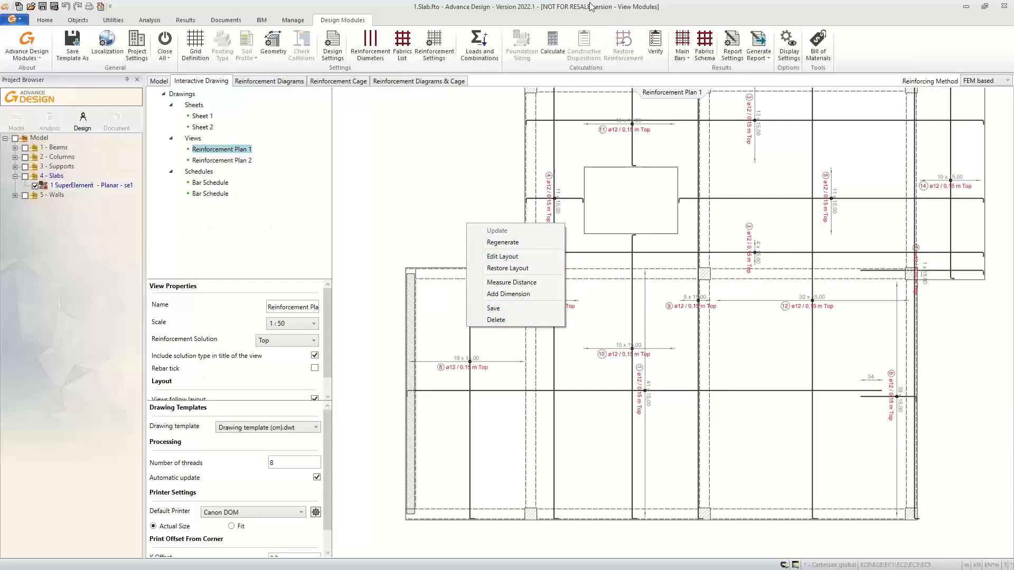
{"action": "left_click", "coordinate": [730, 1]}
{"action": "middle_click_drag", "start_coordinate": [511, 193], "coordinate": [495, 215]}
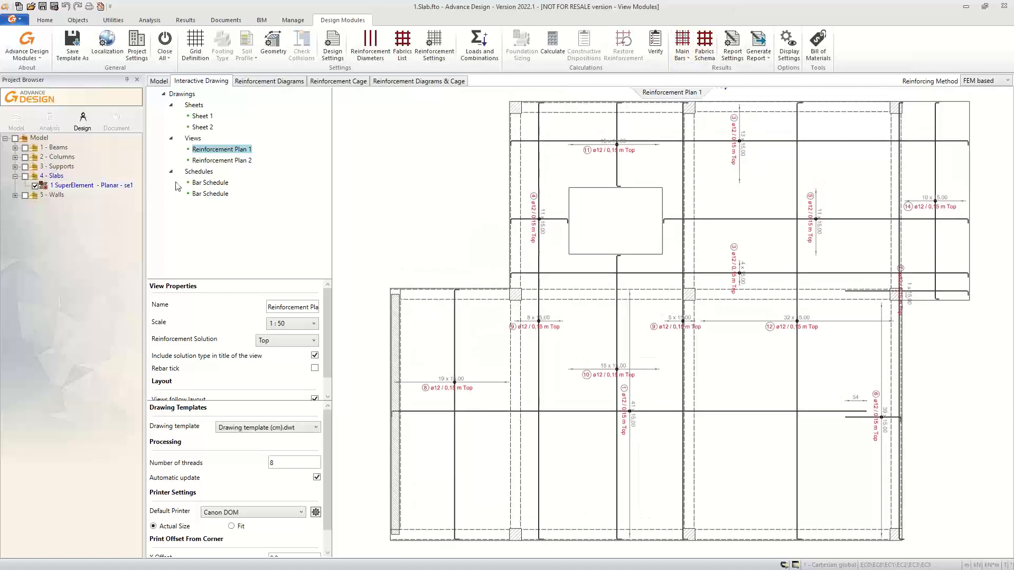
Examine the bar schedule for the bottom reinforcement on Sheet 2.
{"action": "left_click", "coordinate": [194, 173]}
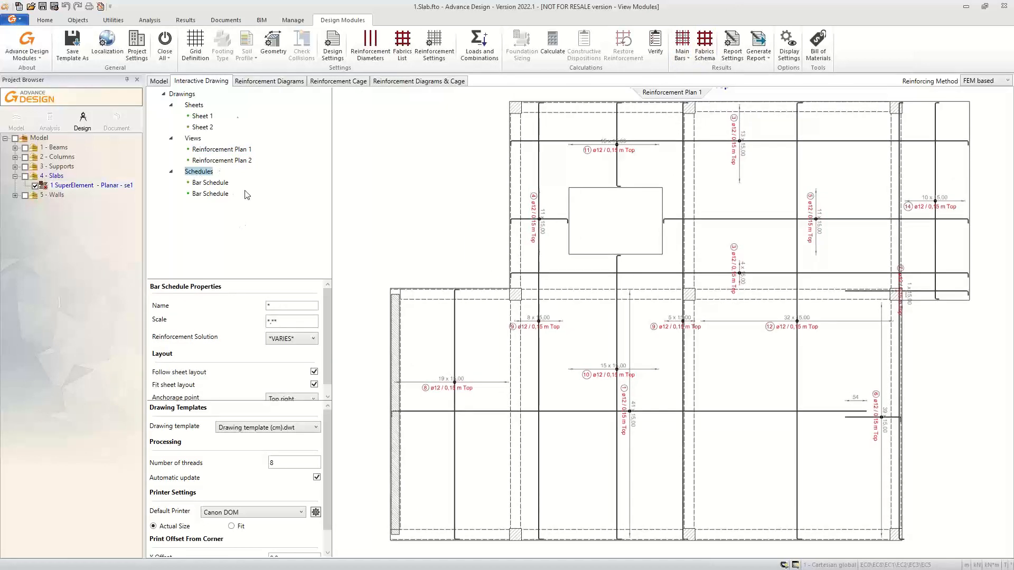
{"action": "left_click", "coordinate": [205, 129]}
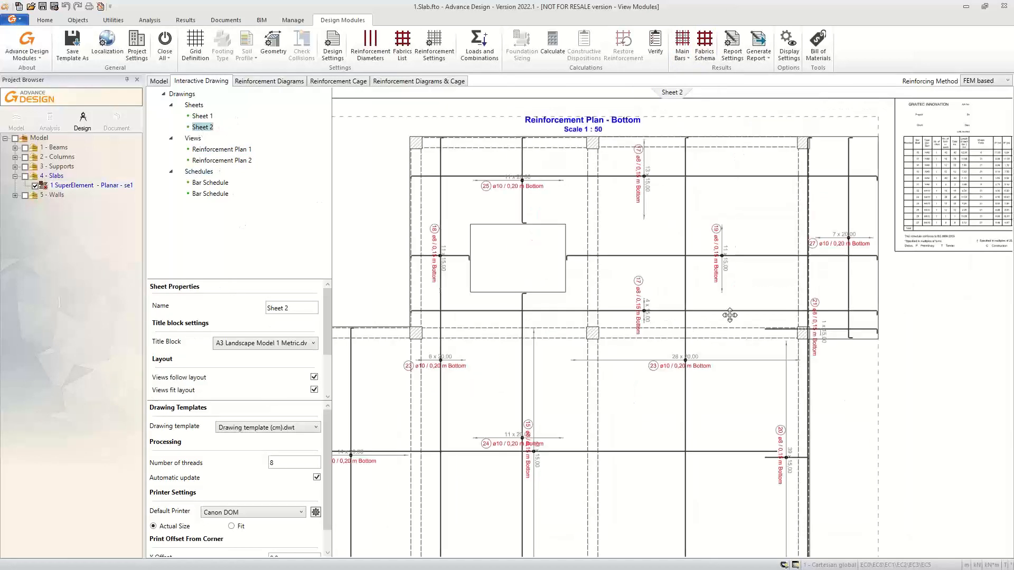
{"action": "middle_click_drag", "start_coordinate": [796, 305], "coordinate": [544, 340]}
{"action": "scroll", "coordinate": [605, 271], "scroll_direction": "up", "scroll_amount": 4}
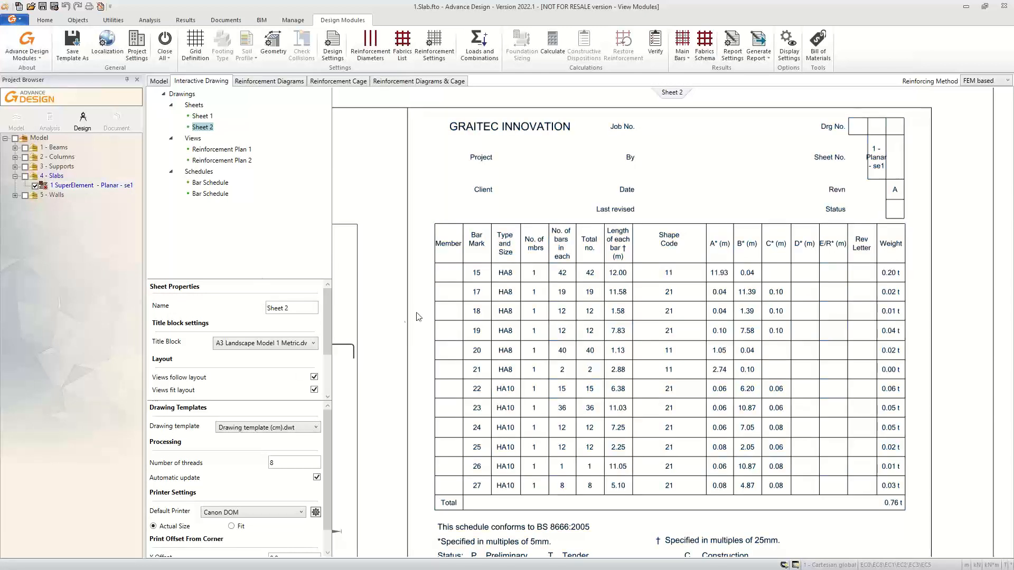
Switch the bottom reinforcement bar schedule to the 10 - Summary (RO, PL).rdlx template.
{"action": "scroll", "coordinate": [390, 339], "scroll_direction": "down", "scroll_amount": 3}
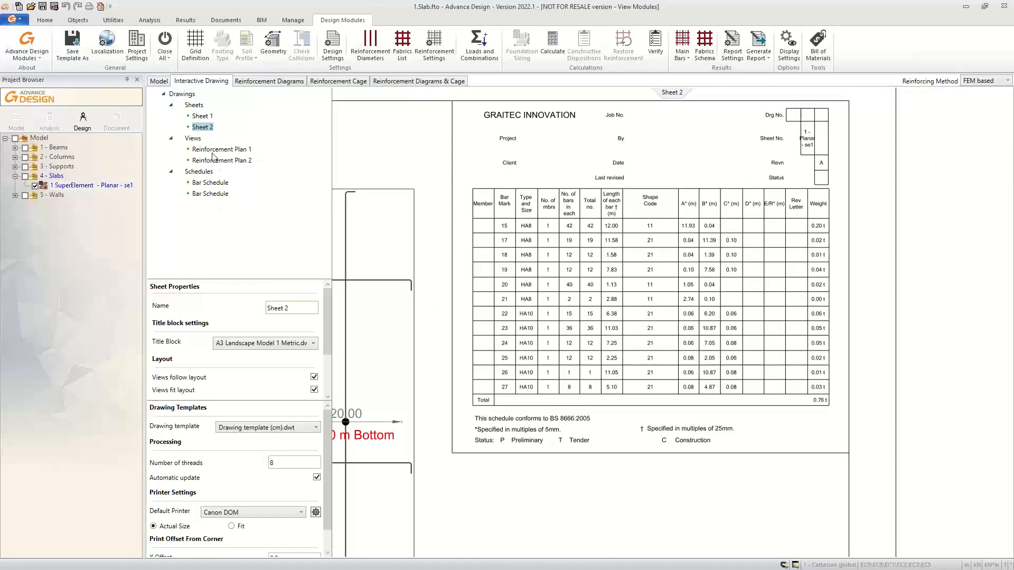
{"action": "left_click", "coordinate": [210, 193]}
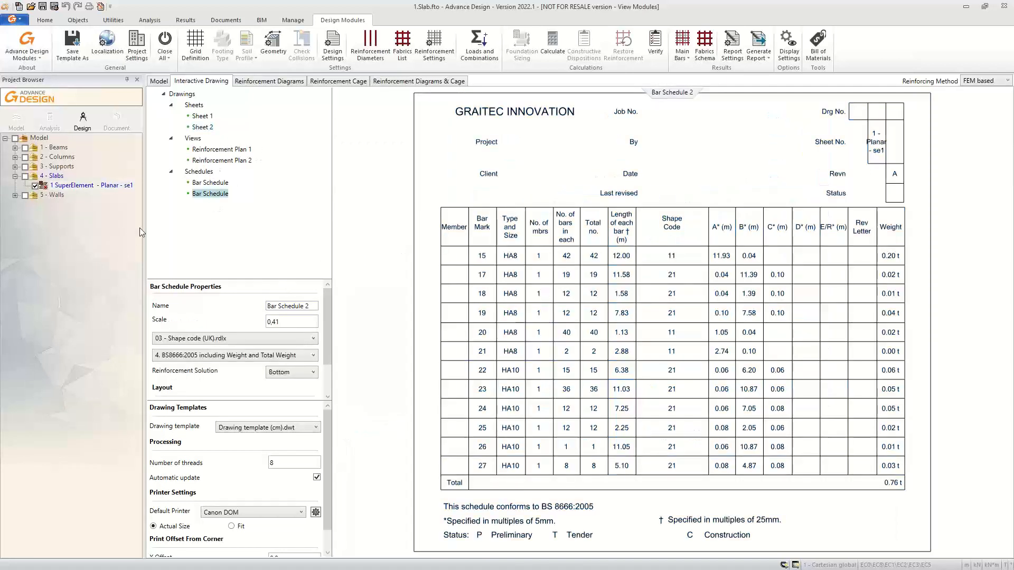
{"action": "left_click", "coordinate": [220, 340]}
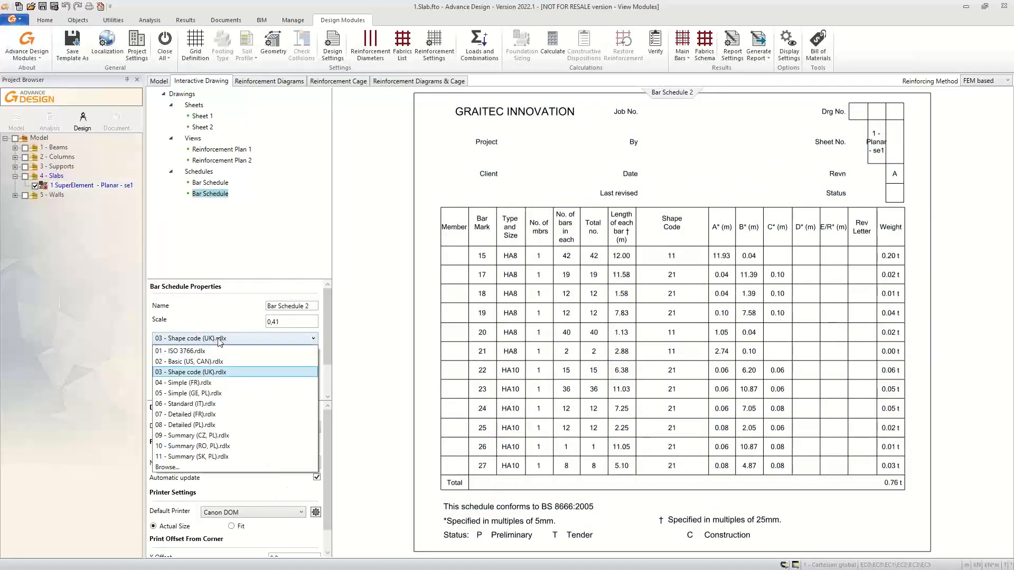
{"action": "left_click", "coordinate": [238, 446]}
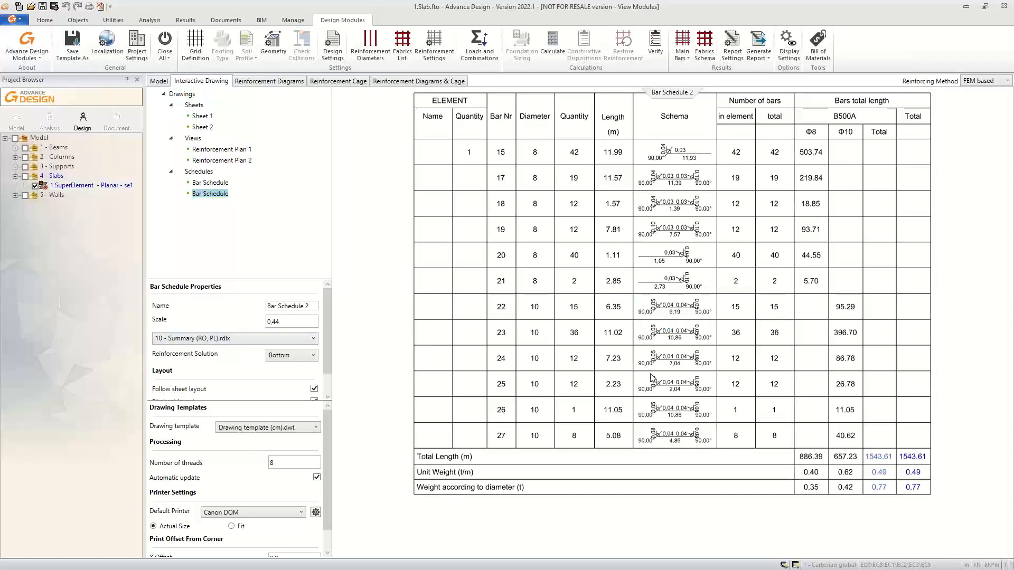
{"action": "scroll", "coordinate": [611, 404], "scroll_direction": "down", "scroll_amount": 2}
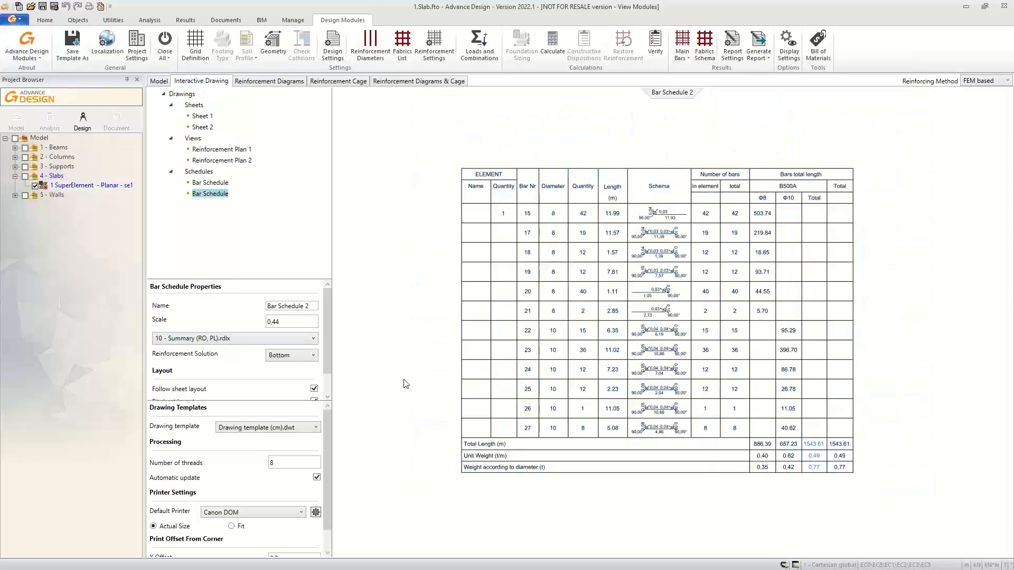
Add another bottom bar schedule and place it on Sheet 2 beneath the existing schedule.
{"action": "right_click", "coordinate": [221, 171]}
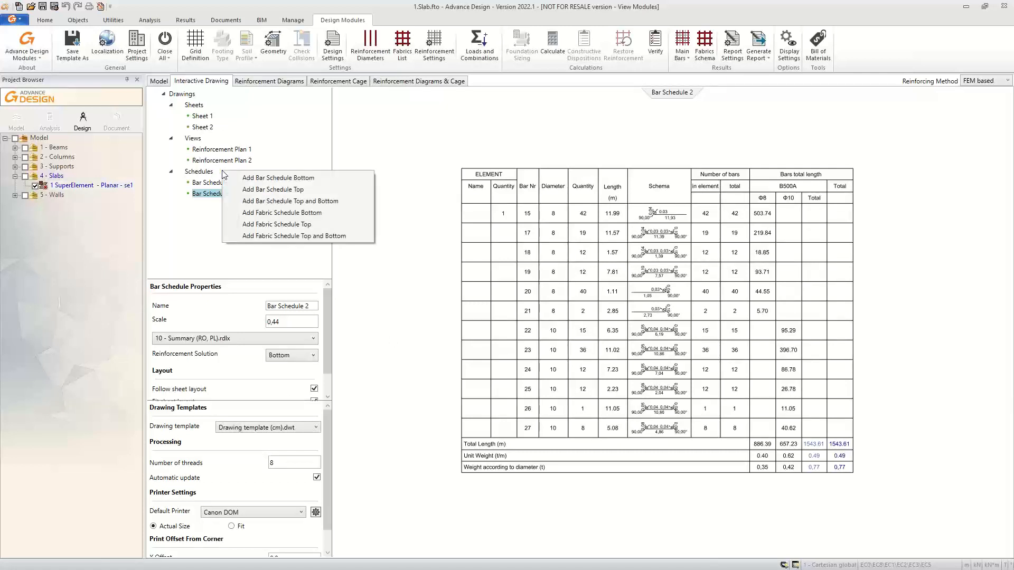
{"action": "left_click", "coordinate": [283, 177]}
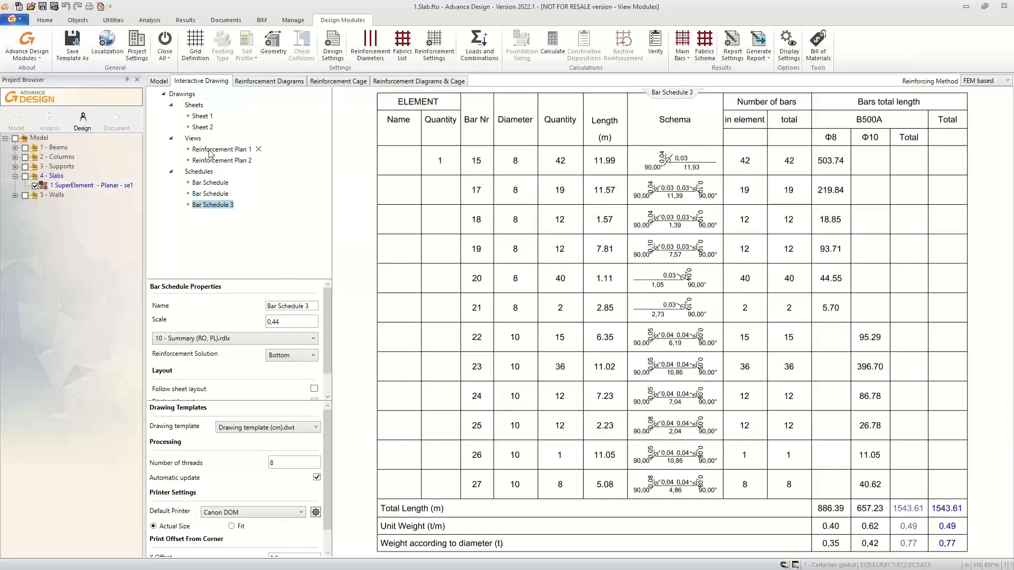
{"action": "left_click", "coordinate": [203, 128]}
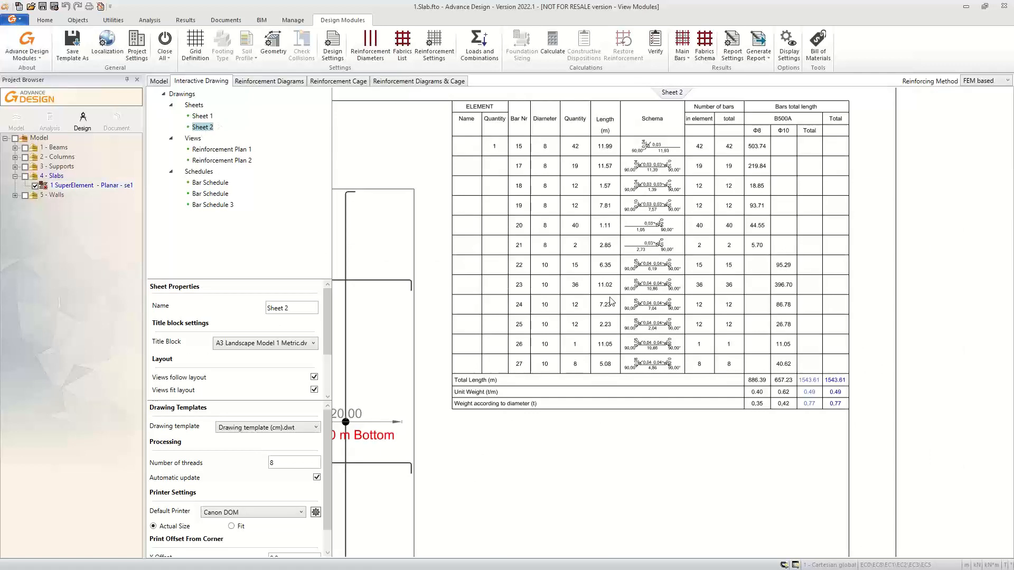
{"action": "left_click", "coordinate": [211, 206]}
{"action": "left_click", "coordinate": [644, 528]}
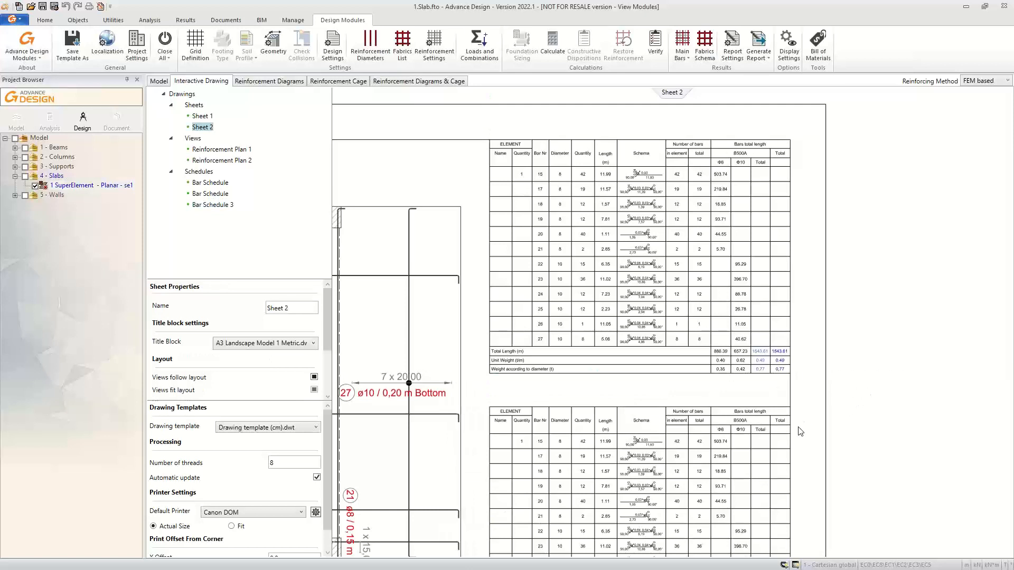
{"action": "scroll", "coordinate": [811, 386], "scroll_direction": "down", "scroll_amount": 1}
{"action": "middle_click_drag", "start_coordinate": [809, 385], "coordinate": [825, 278]}
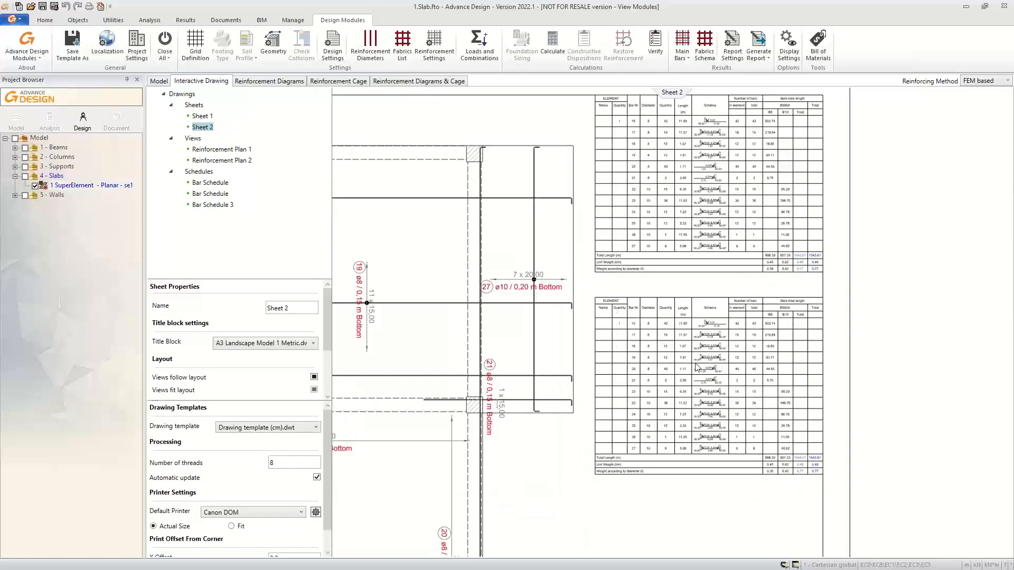
Change Bar Schedule 3 to the 03 - Shape code (UK).rdlx template and open it on its own.
{"action": "left_click", "coordinate": [201, 186]}
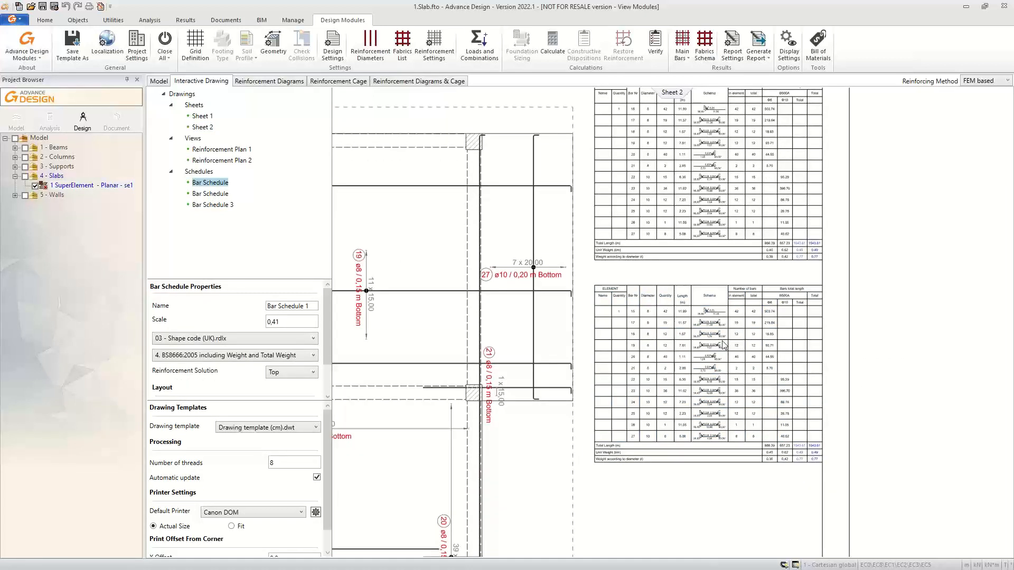
{"action": "left_click", "coordinate": [709, 355]}
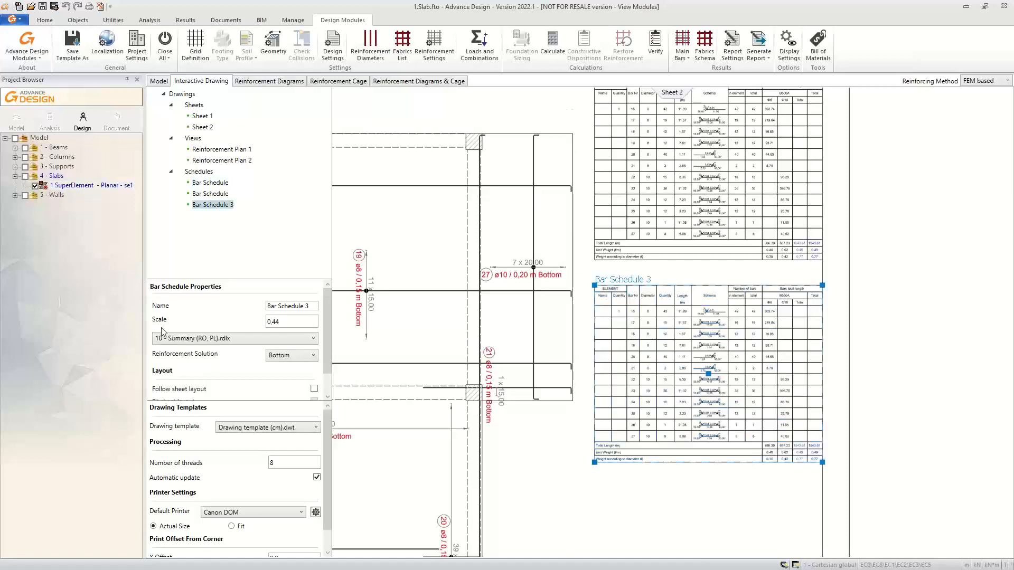
{"action": "left_click", "coordinate": [191, 339]}
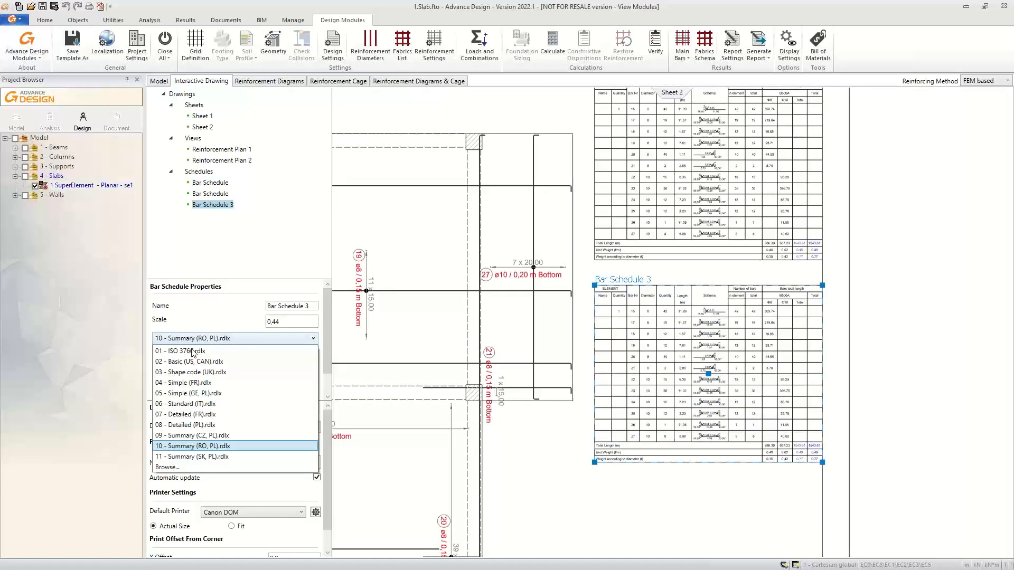
{"action": "left_click", "coordinate": [232, 372]}
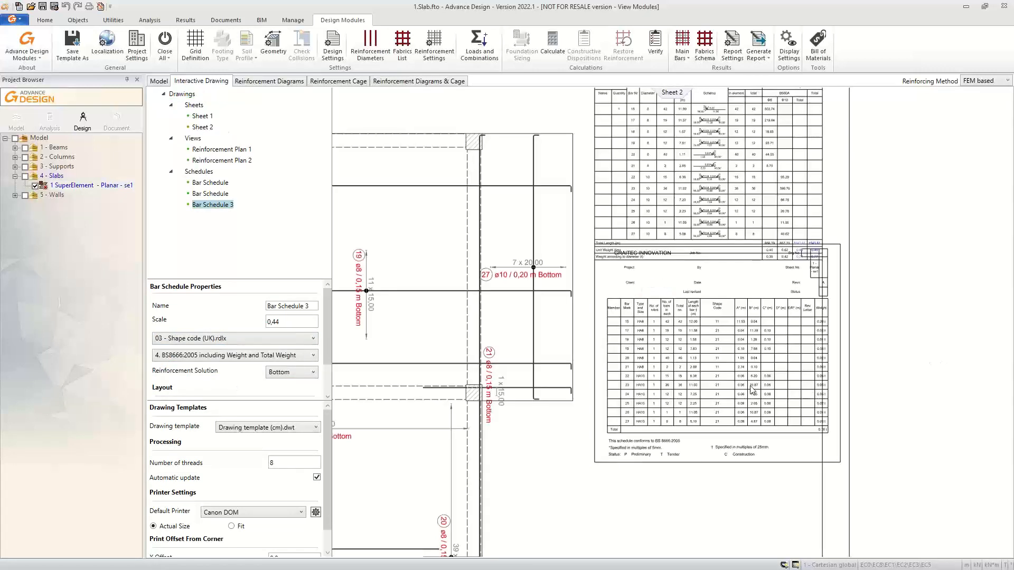
{"action": "double_click", "coordinate": [696, 363]}
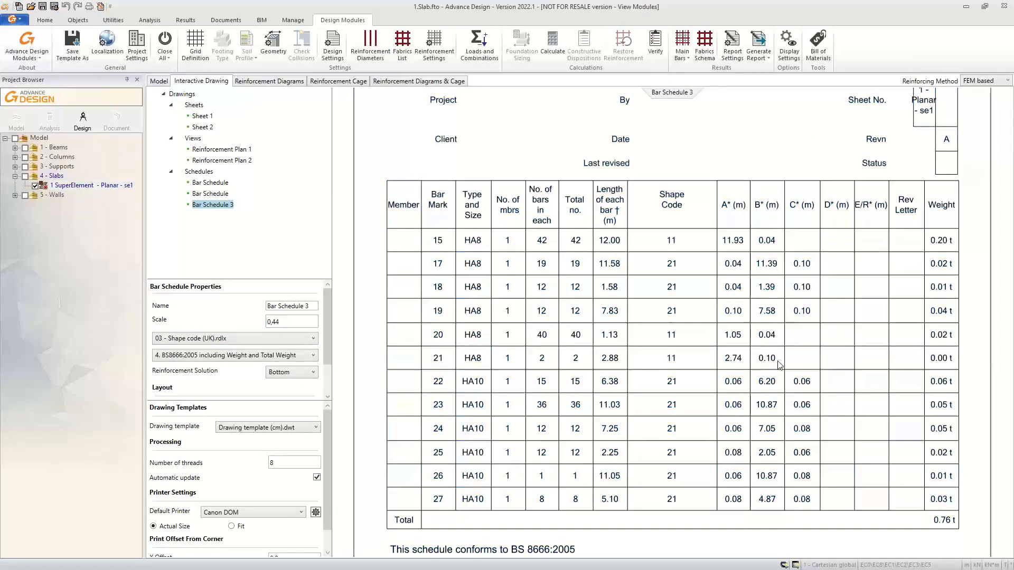
Delete Bar Schedule 3 from the project's schedules and Sheet 2.
{"action": "left_click", "coordinate": [201, 127]}
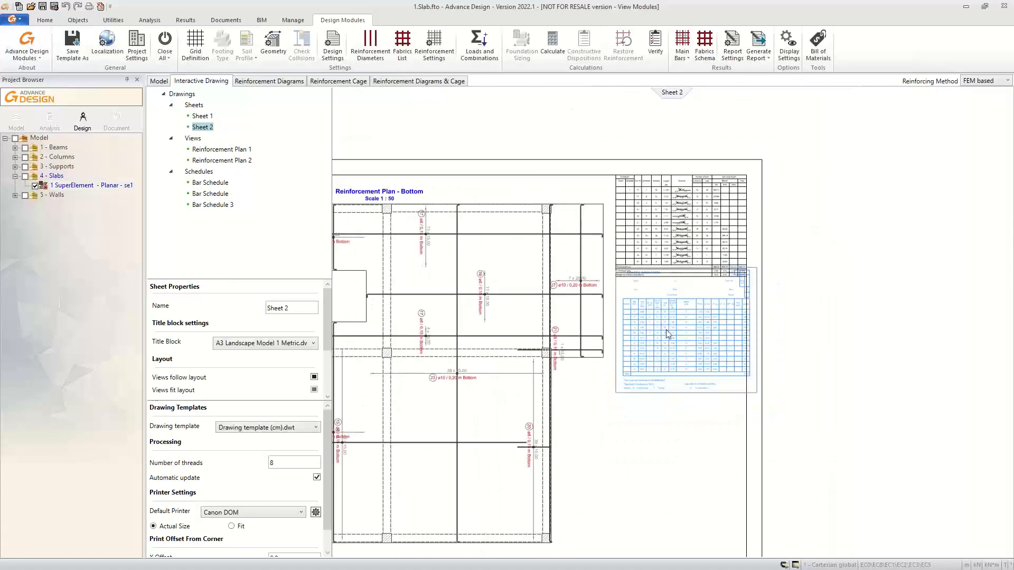
{"action": "left_click", "coordinate": [227, 205]}
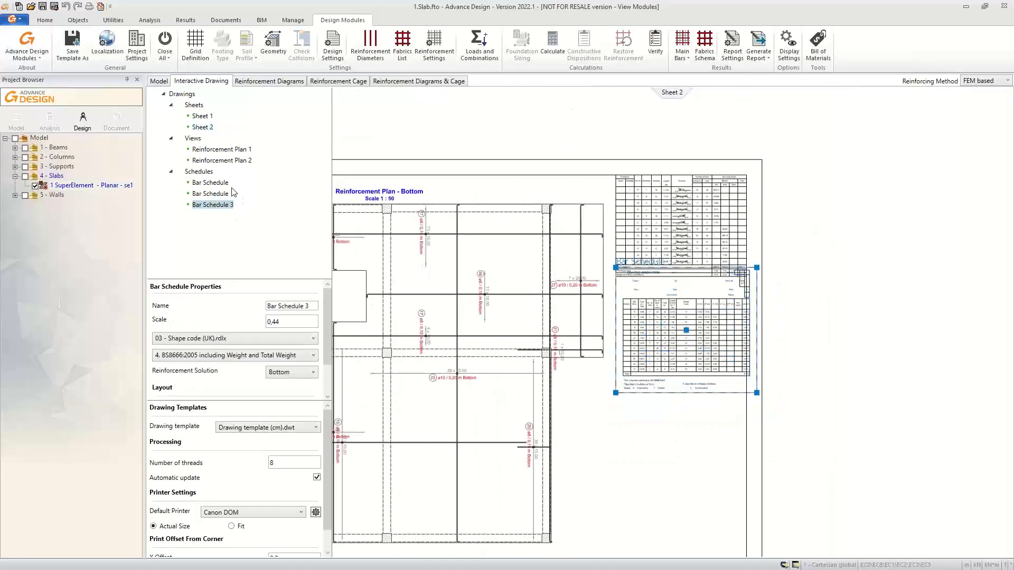
{"action": "key", "text": "Delete"}
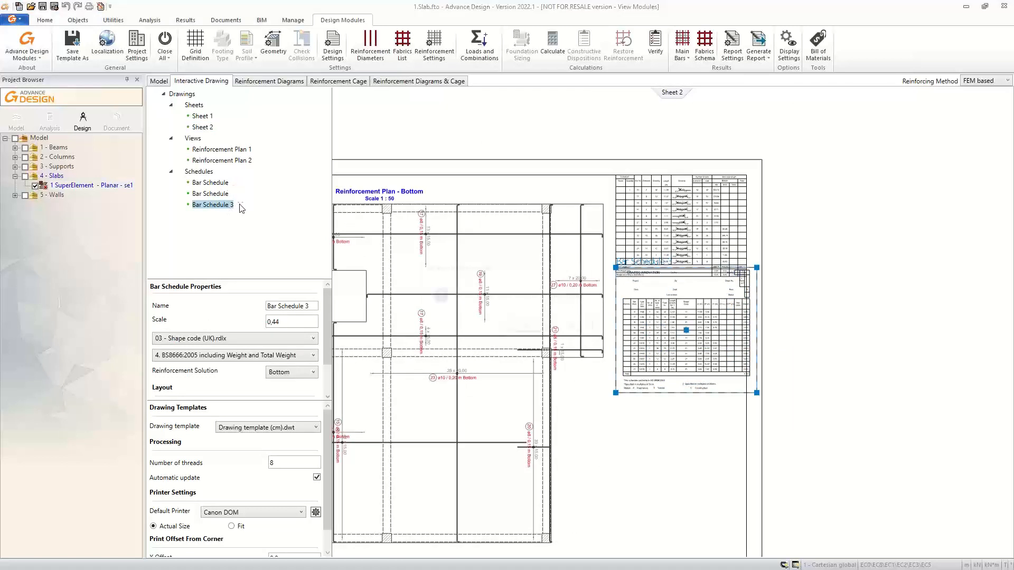
{"action": "left_click", "coordinate": [527, 328]}
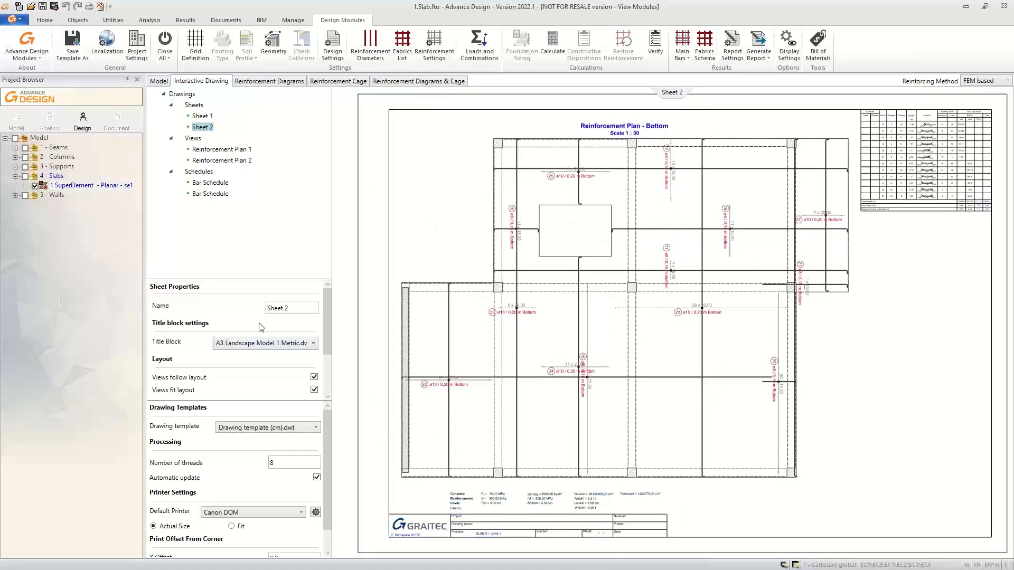
Try the A2 Portrait Model 1 Metric.dwg title block on Sheet 2 and check the available drawing templates.
{"action": "left_click", "coordinate": [266, 347]}
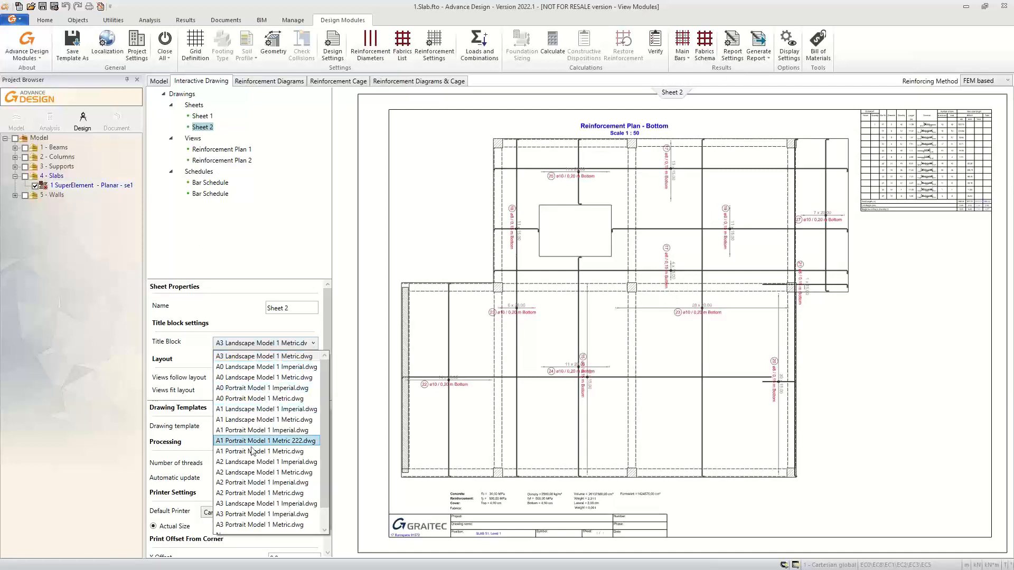
{"action": "left_click", "coordinate": [247, 498]}
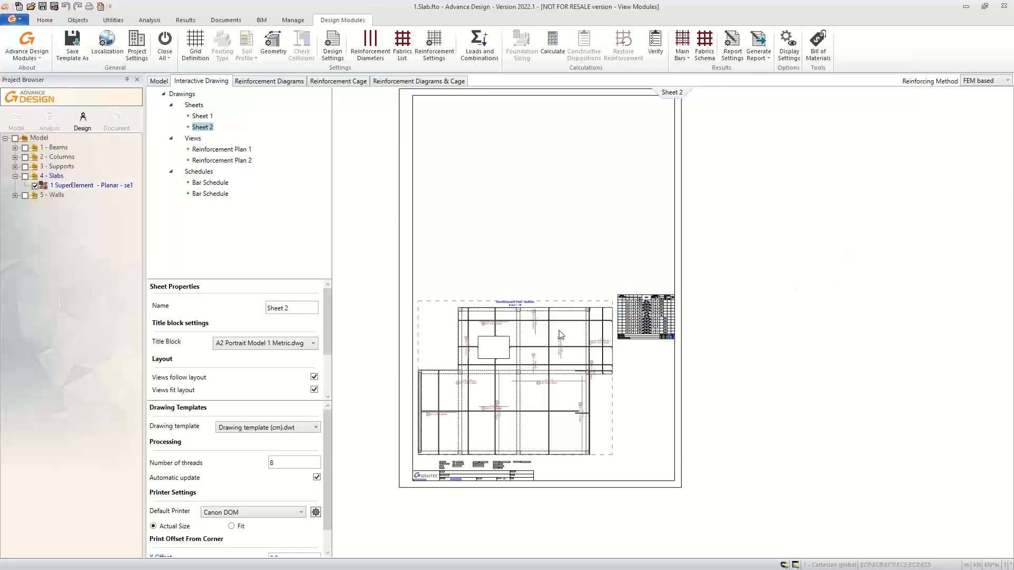
{"action": "left_click", "coordinate": [526, 316]}
{"action": "left_click", "coordinate": [250, 429]}
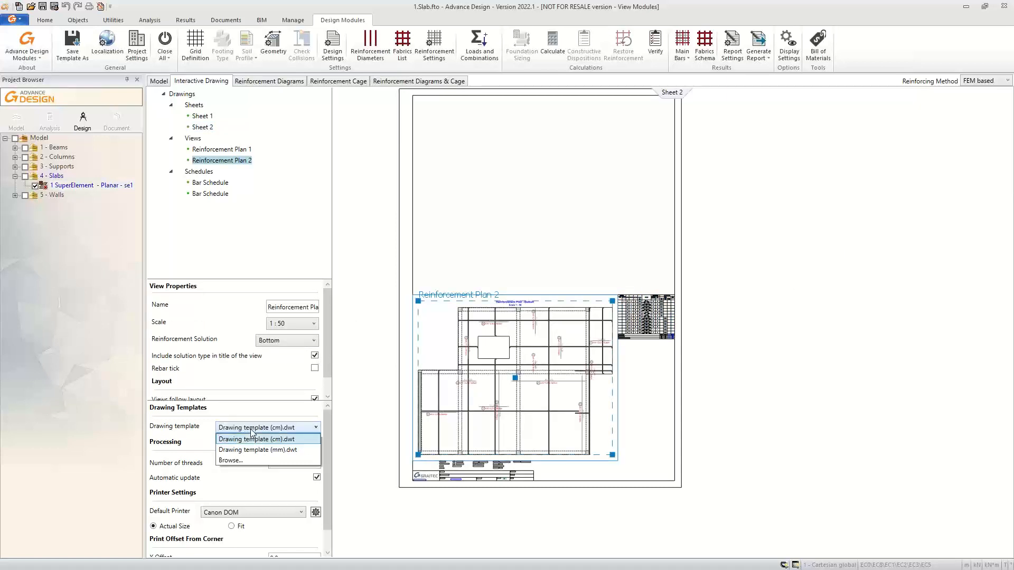
{"action": "left_click", "coordinate": [250, 429]}
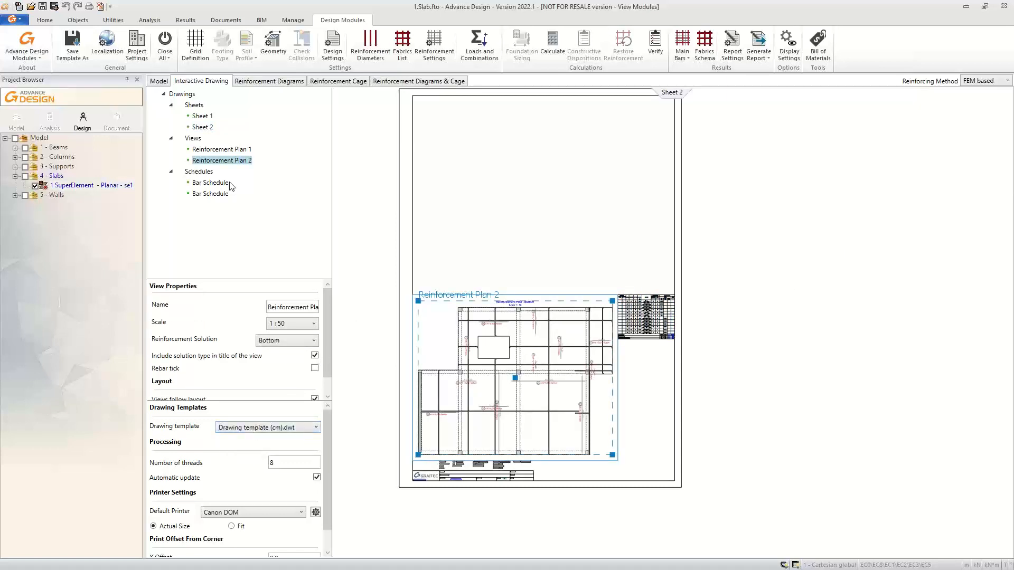
Set Sheet 2's title block to A2 Landscape Model 1 Metric.dwg.
{"action": "left_click", "coordinate": [200, 128]}
{"action": "left_click", "coordinate": [254, 349]}
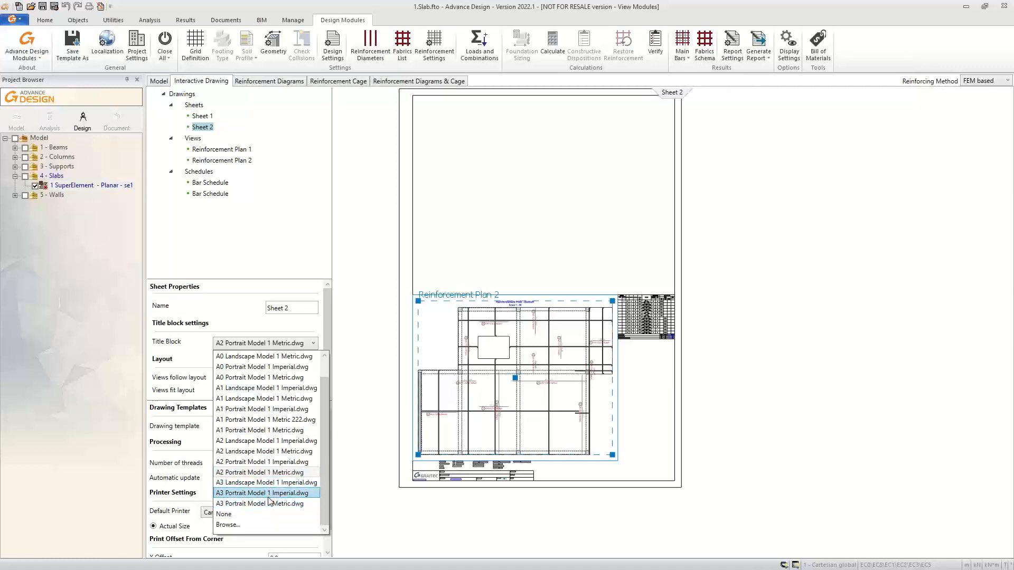
{"action": "left_click", "coordinate": [260, 452]}
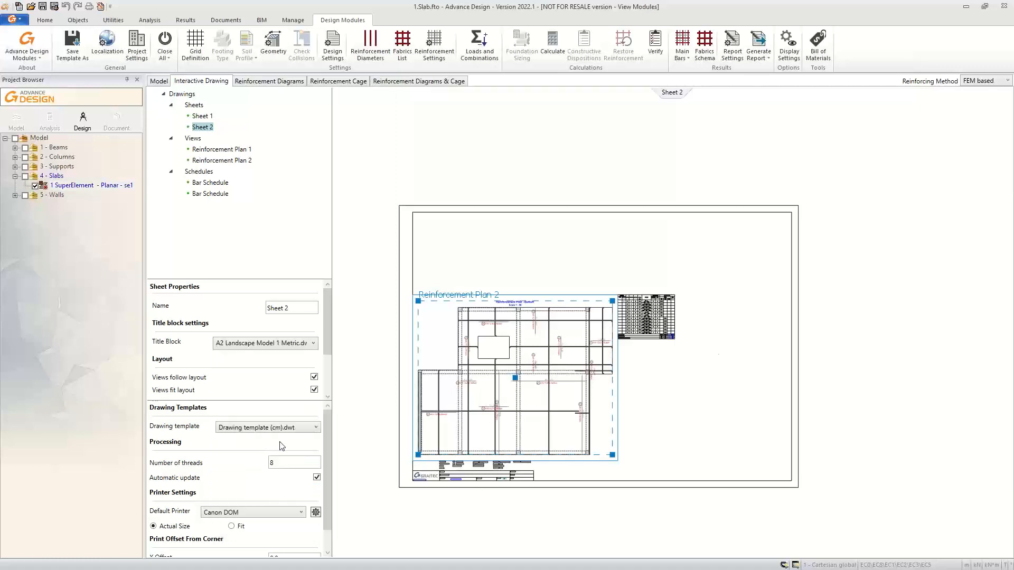
Set the scale of the bottom reinforcement plan on Sheet 2 to 1 : 33.
{"action": "left_click", "coordinate": [651, 337]}
{"action": "left_click", "coordinate": [472, 384]}
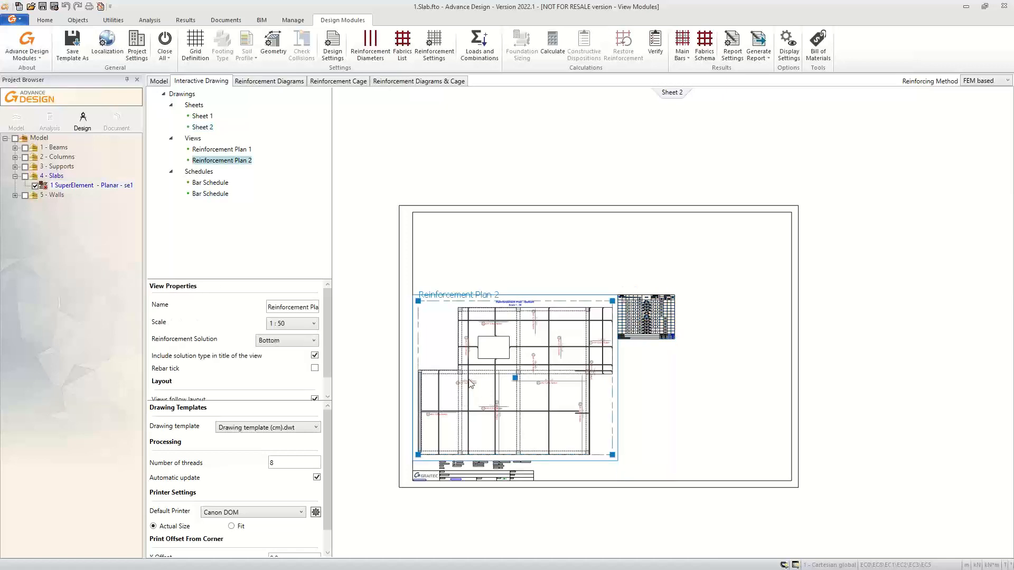
{"action": "left_click", "coordinate": [279, 325]}
{"action": "left_click", "coordinate": [294, 377]}
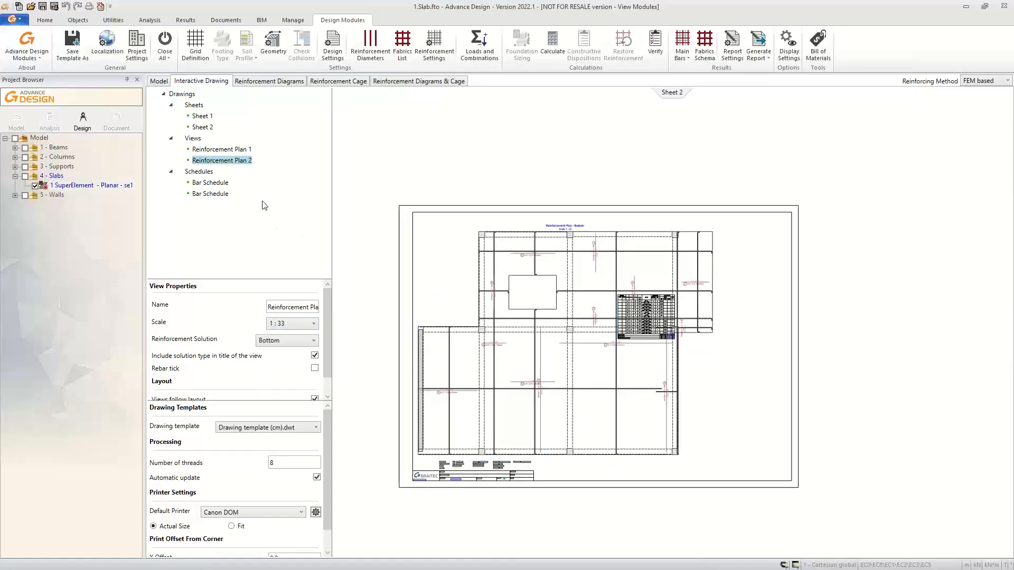
Shift the reinforcement plan clear of the bar schedule and move the schedule to the sheet frame's lower-right corner.
{"action": "left_click", "coordinate": [662, 336]}
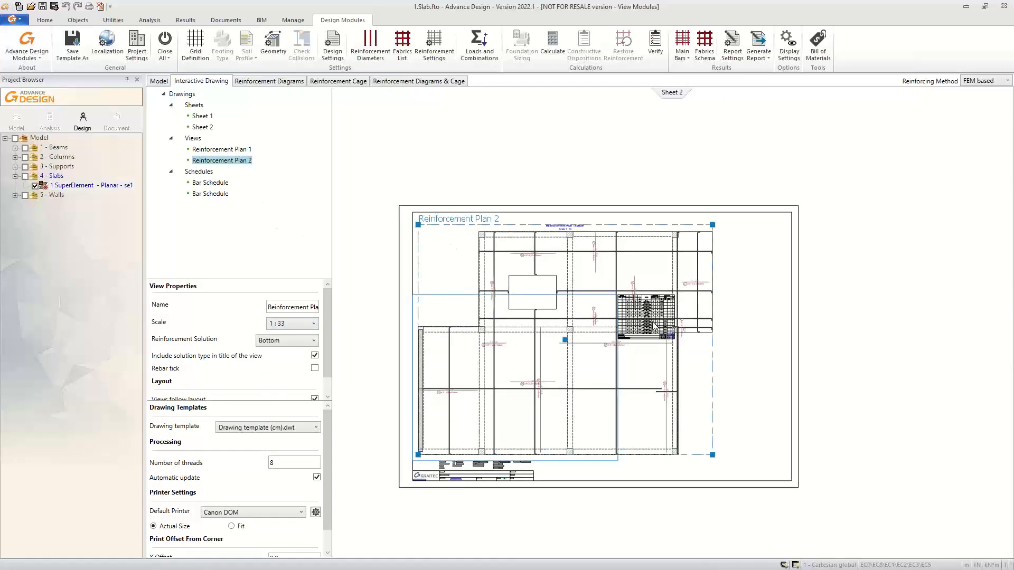
{"action": "left_click_drag", "start_coordinate": [563, 341], "coordinate": [457, 340]}
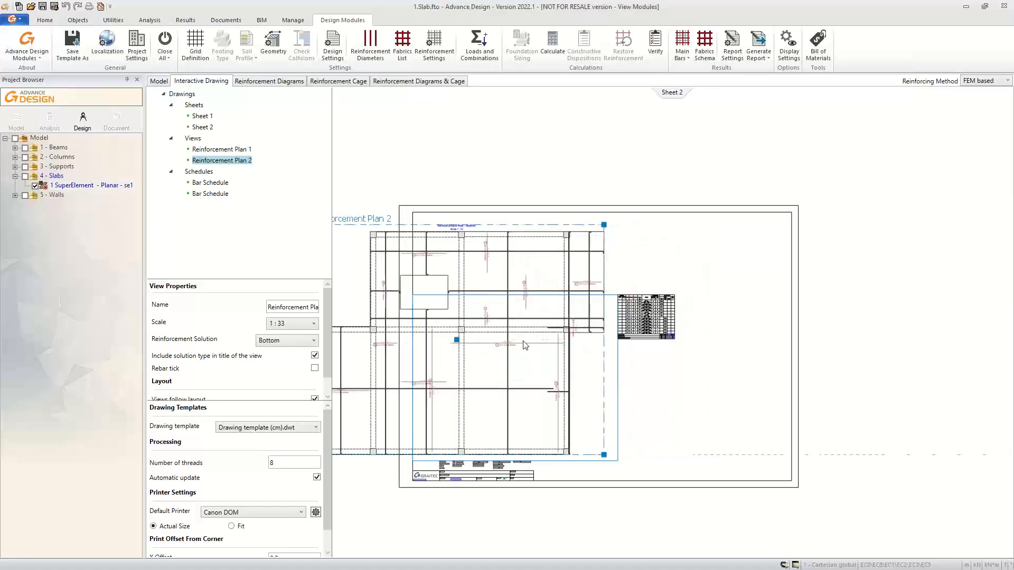
{"action": "left_click", "coordinate": [649, 320]}
{"action": "left_click_drag", "start_coordinate": [649, 320], "coordinate": [764, 459]}
{"action": "left_click", "coordinate": [762, 455]}
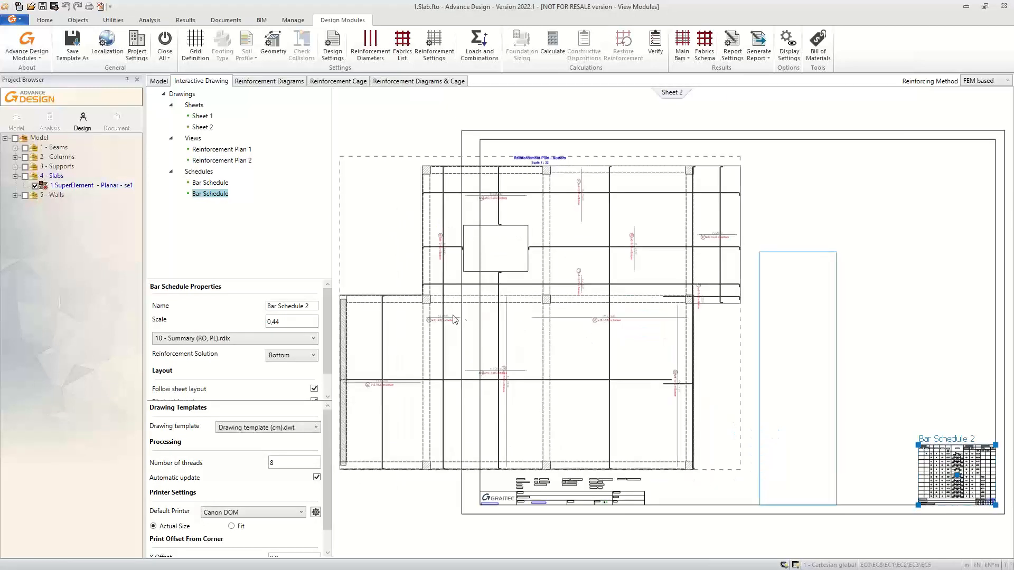
Move the enlarged bottom reinforcement plan back inside the A2 sheet frame, above the title block.
{"action": "left_click", "coordinate": [463, 320]}
{"action": "left_click", "coordinate": [540, 315]}
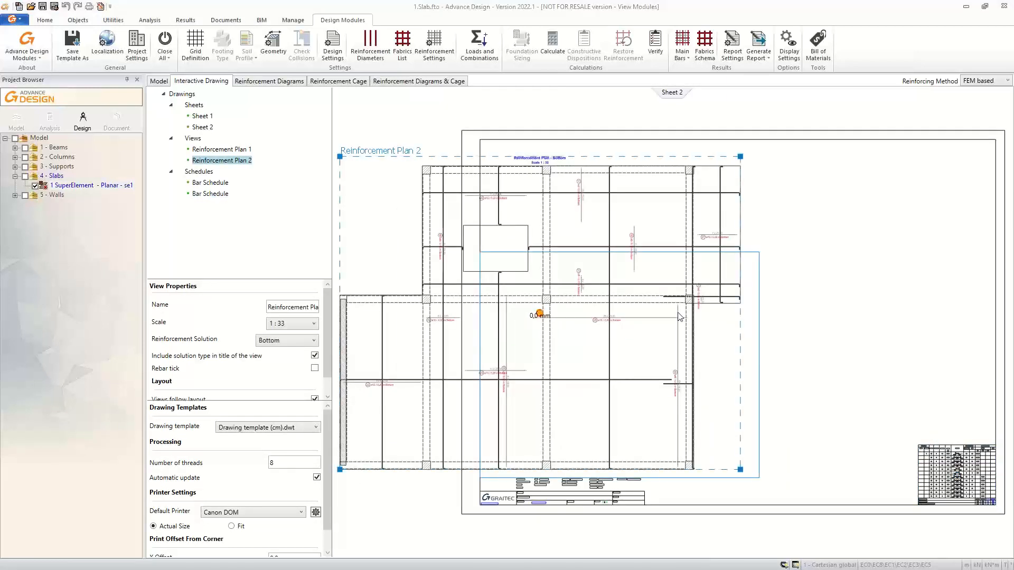
{"action": "left_click", "coordinate": [739, 310]}
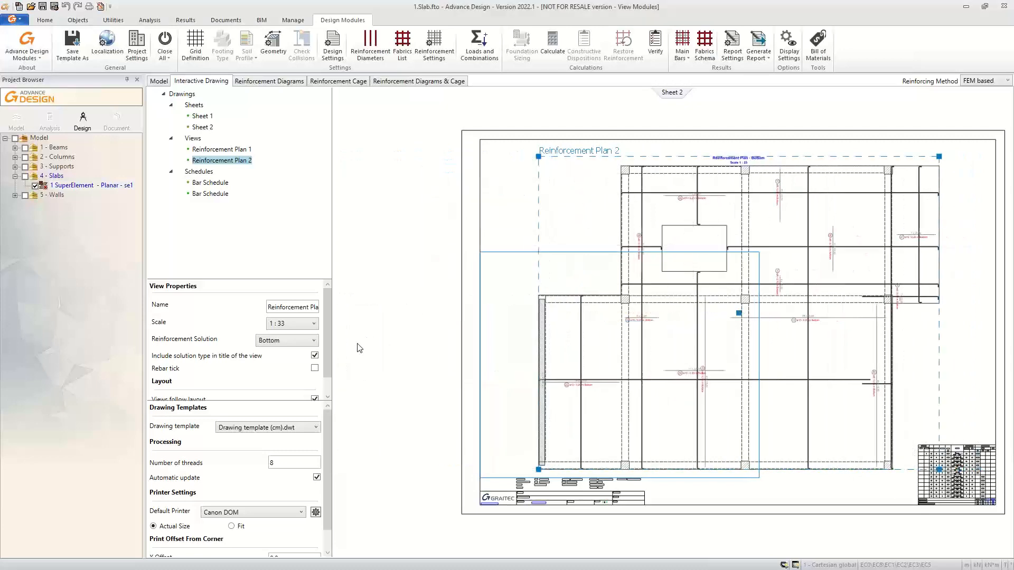
Save Sheet 2 to the Desktop as a DWG file named Sheet 2.
{"action": "scroll", "coordinate": [586, 343], "scroll_direction": "up", "scroll_amount": 4}
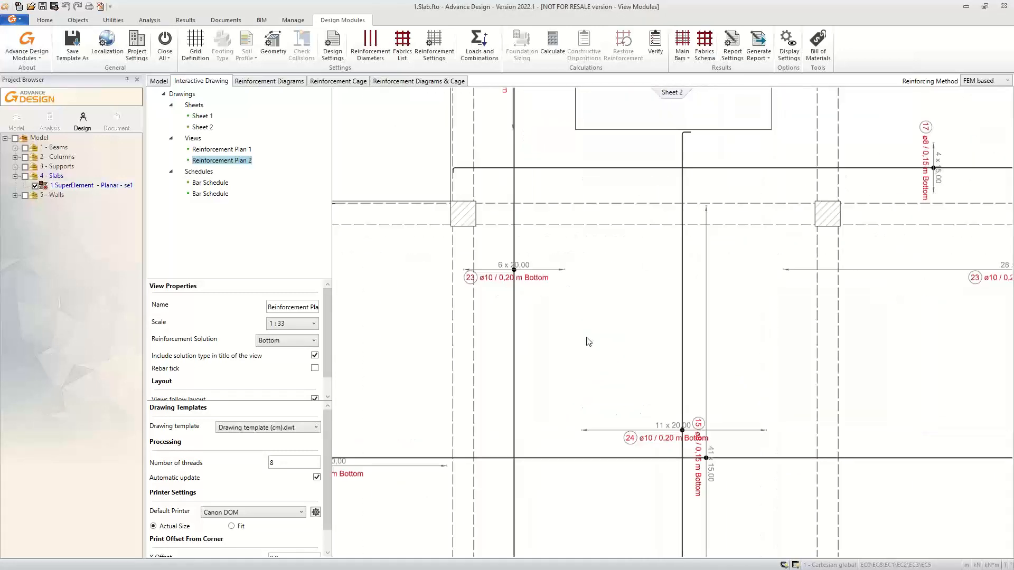
{"action": "scroll", "coordinate": [547, 314], "scroll_direction": "down", "scroll_amount": 5}
{"action": "right_click", "coordinate": [457, 214]}
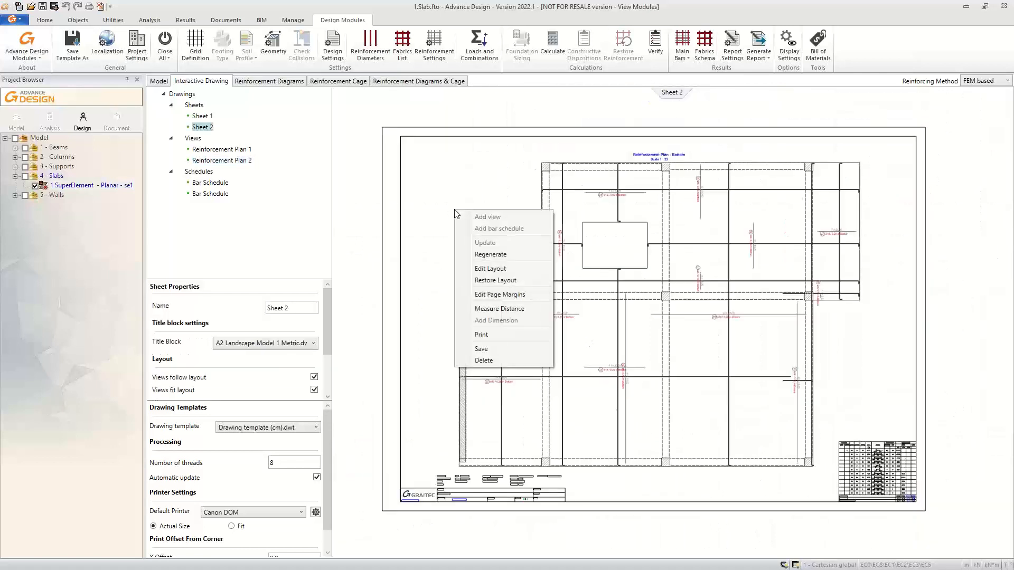
{"action": "left_click", "coordinate": [508, 350]}
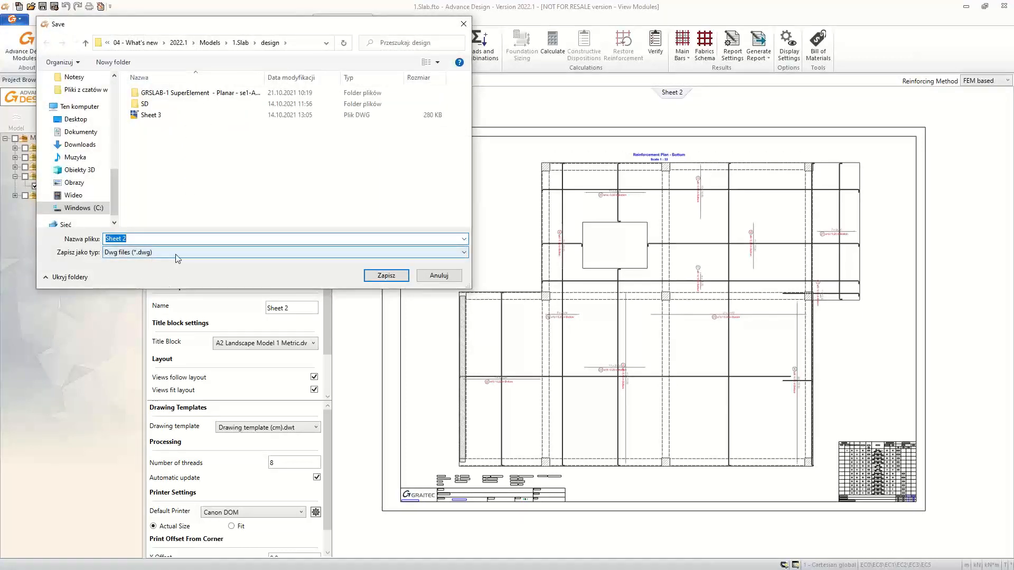
{"action": "left_click", "coordinate": [77, 122]}
{"action": "left_click", "coordinate": [385, 275]}
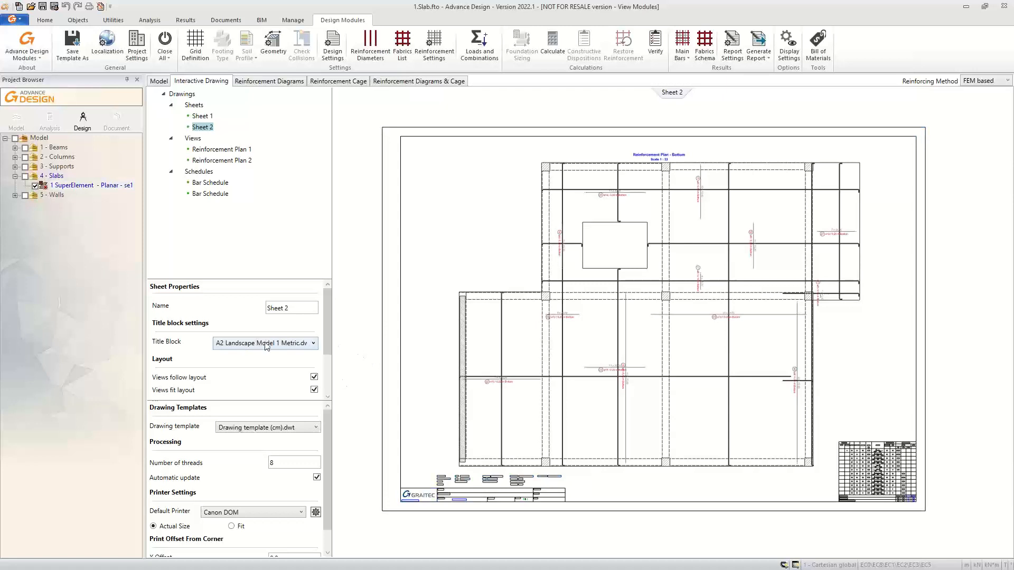
Examine the title block fields on Sheet 2 and browse for its title block template files.
{"action": "scroll", "coordinate": [486, 524], "scroll_direction": "up", "scroll_amount": 8}
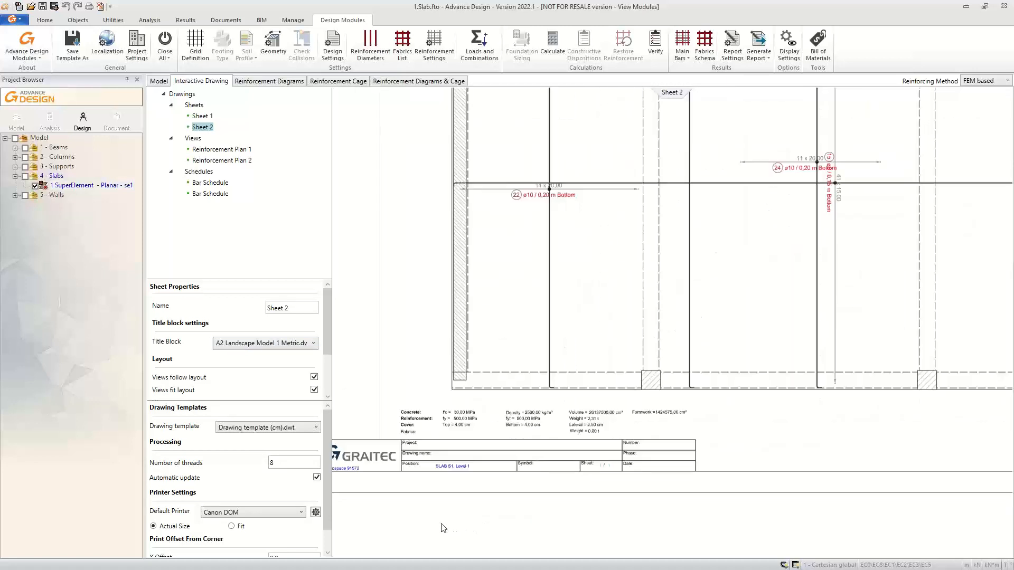
{"action": "middle_click_drag", "start_coordinate": [445, 525], "coordinate": [738, 484]}
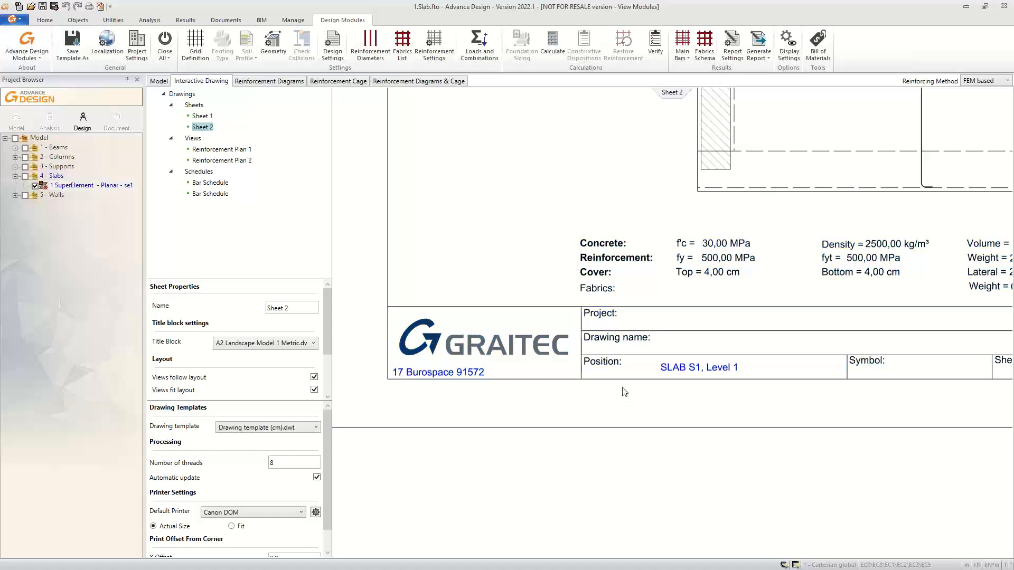
{"action": "scroll", "coordinate": [625, 392], "scroll_direction": "down", "scroll_amount": 3}
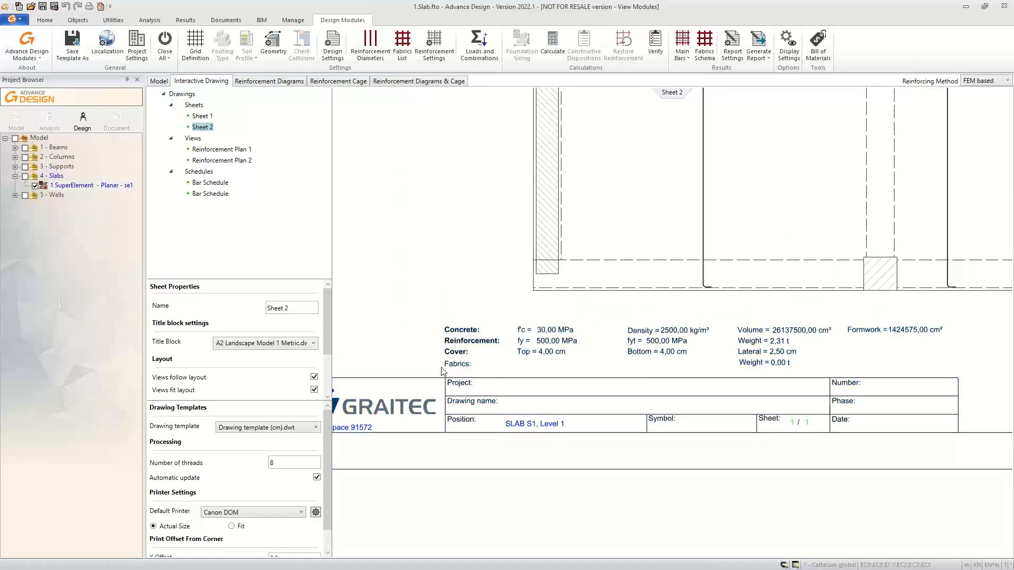
{"action": "scroll", "coordinate": [581, 413], "scroll_direction": "down", "scroll_amount": 3}
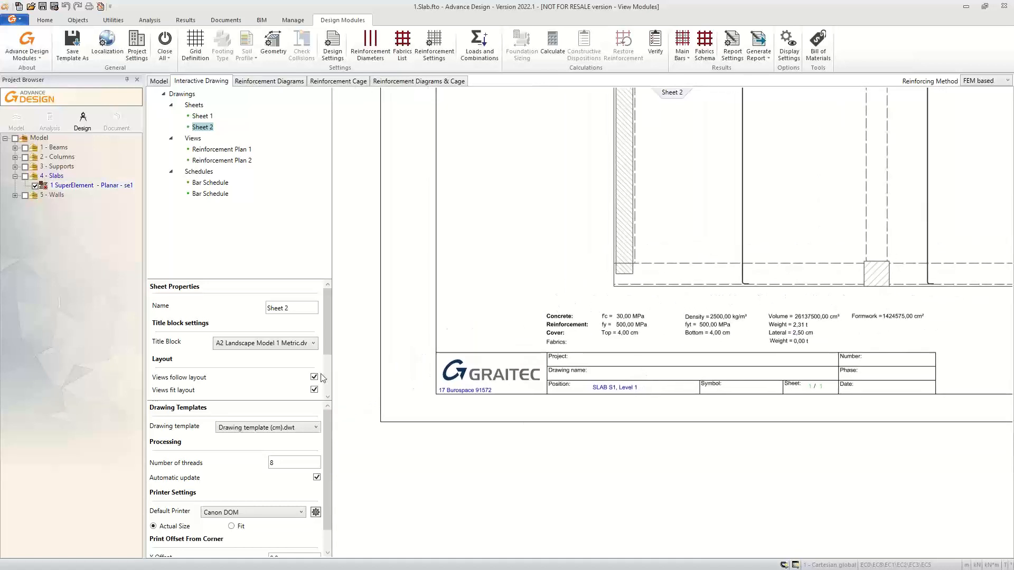
{"action": "left_click", "coordinate": [280, 346]}
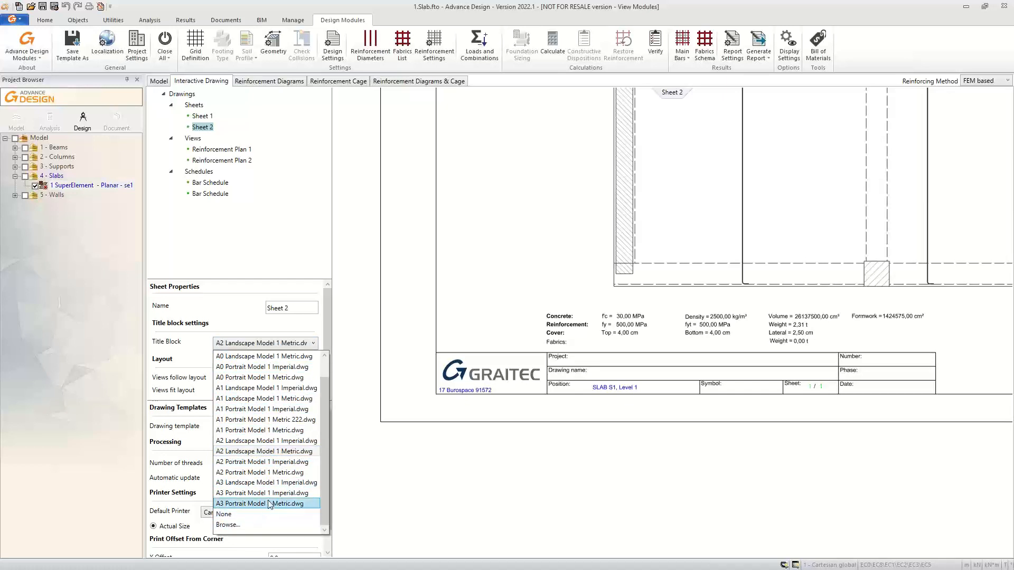
{"action": "left_click", "coordinate": [240, 525]}
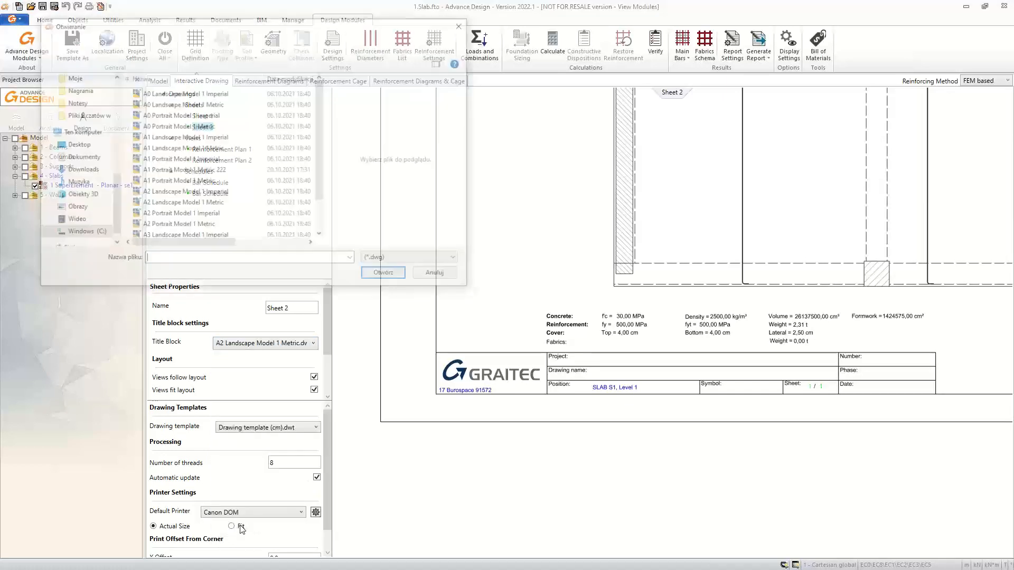
Open the A2 Landscape Model 1 Metric title block template in AutoCAD from the UK templates folder and inspect its attribute fields.
{"action": "left_click_drag", "start_coordinate": [467, 286], "coordinate": [629, 432]}
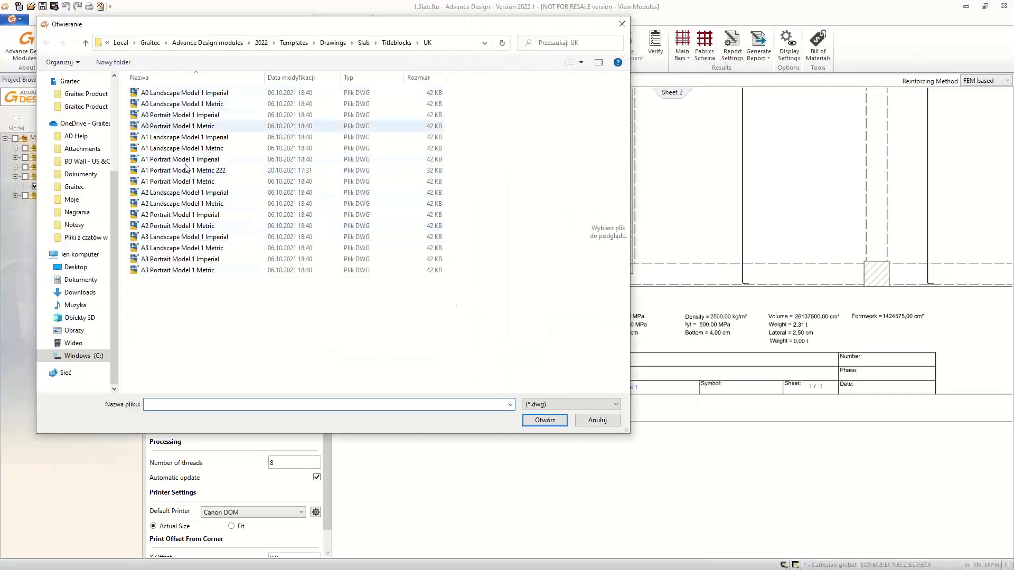
{"action": "left_click", "coordinate": [156, 205]}
{"action": "right_click", "coordinate": [156, 207]}
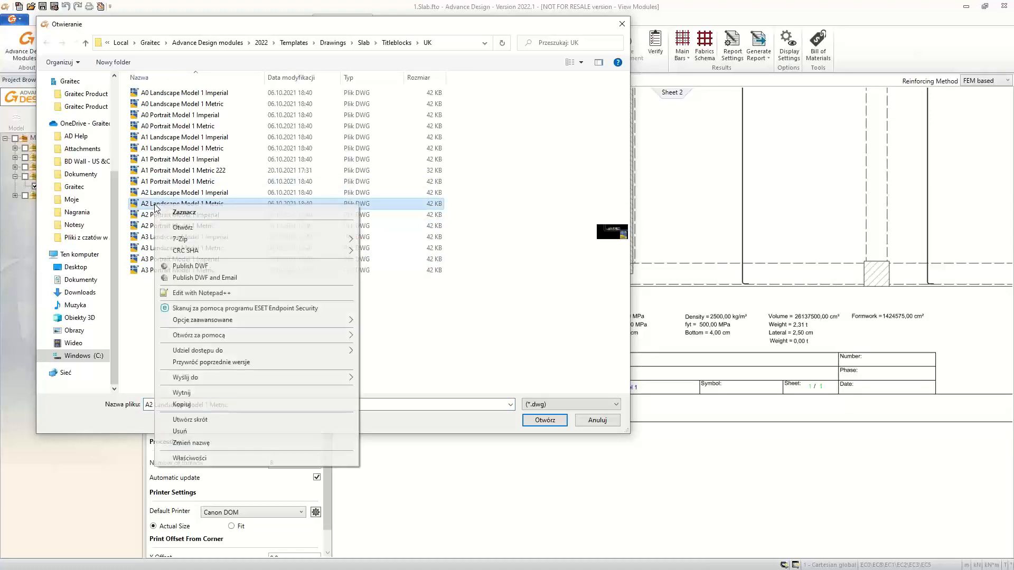
{"action": "left_click", "coordinate": [182, 227]}
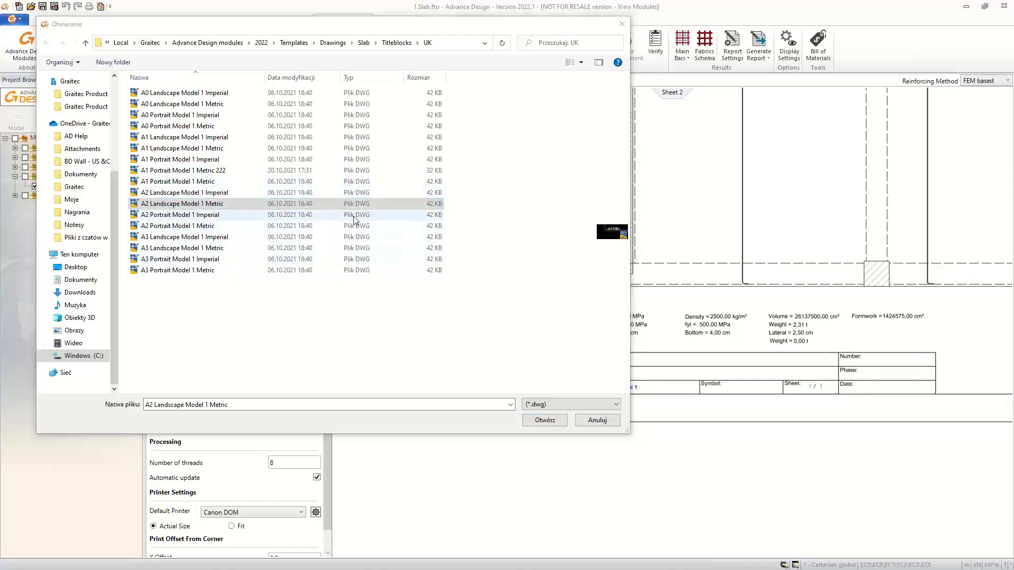
{"action": "left_click", "coordinate": [599, 421]}
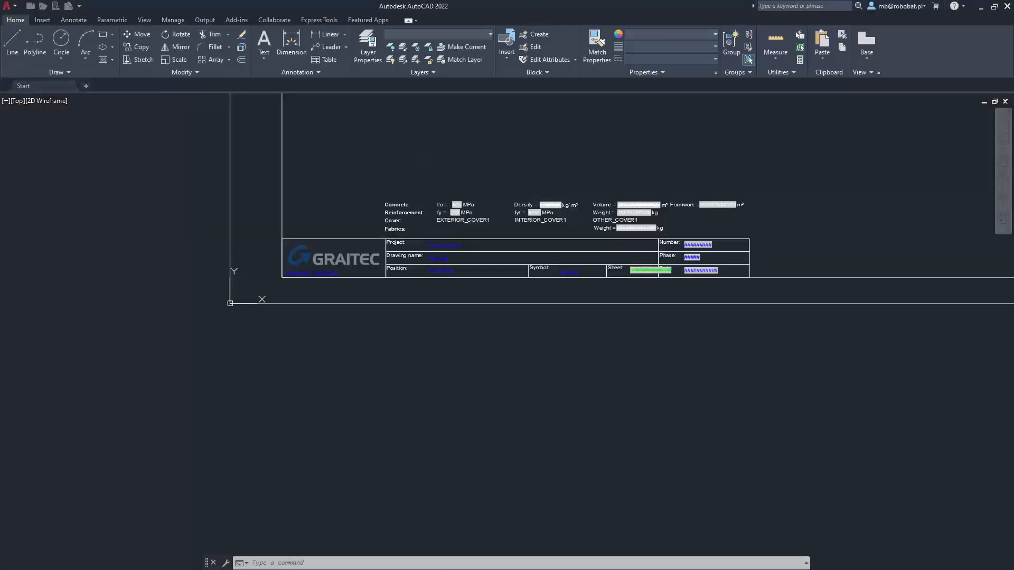
{"action": "middle_click_drag", "start_coordinate": [450, 188], "coordinate": [416, 237]}
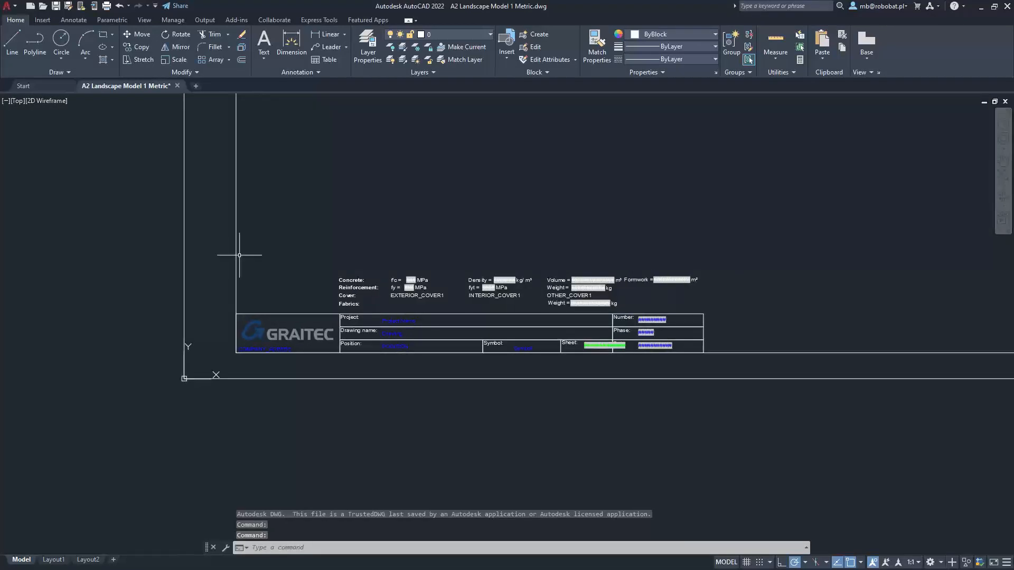
{"action": "scroll", "coordinate": [322, 304], "scroll_direction": "up", "scroll_amount": 4}
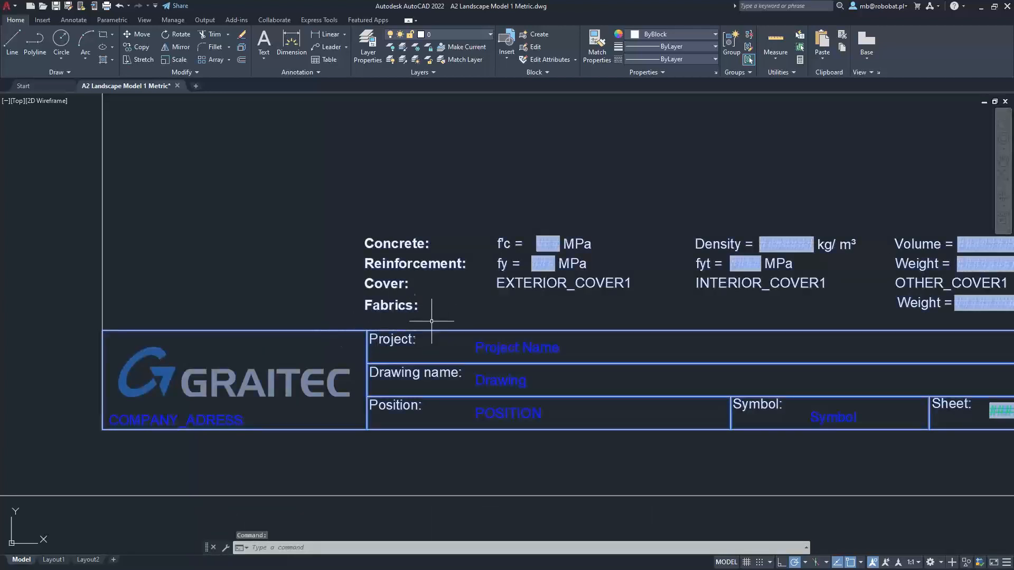
Open the A2 sheet's title block in the Block Editor and look at its attribute fields.
{"action": "scroll", "coordinate": [432, 321], "scroll_direction": "down", "scroll_amount": 5}
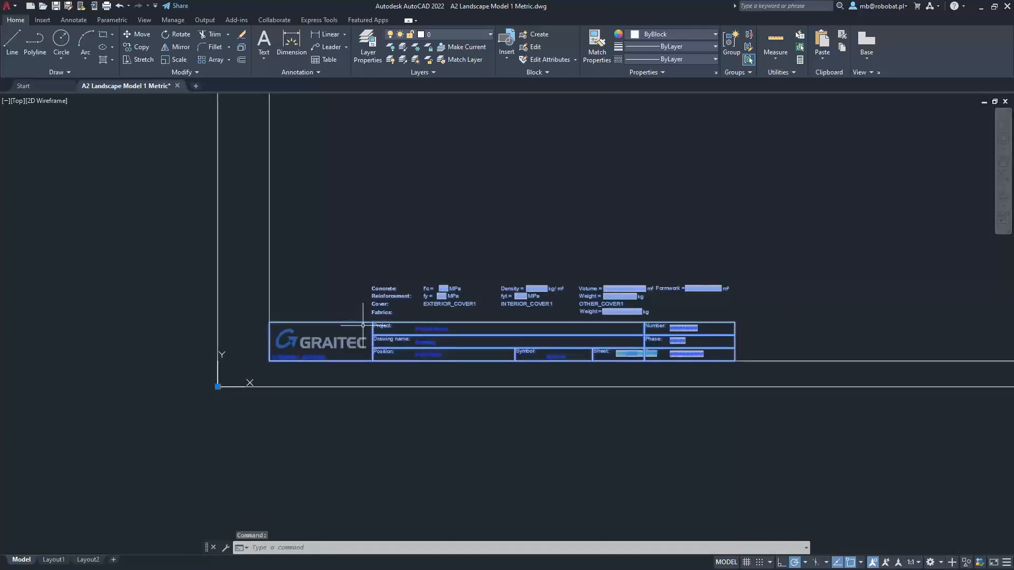
{"action": "right_click", "coordinate": [363, 325]}
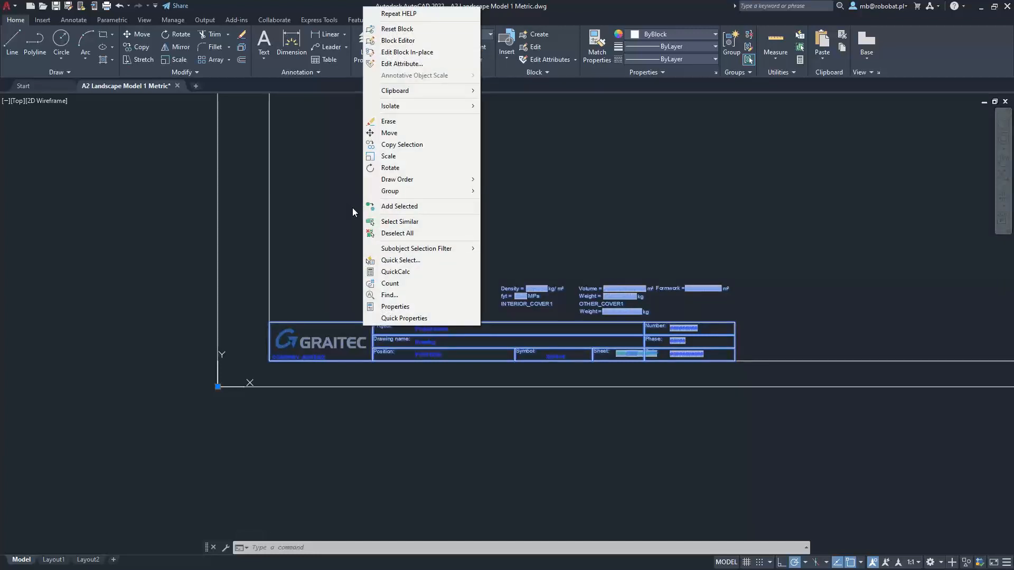
{"action": "left_click", "coordinate": [420, 40]}
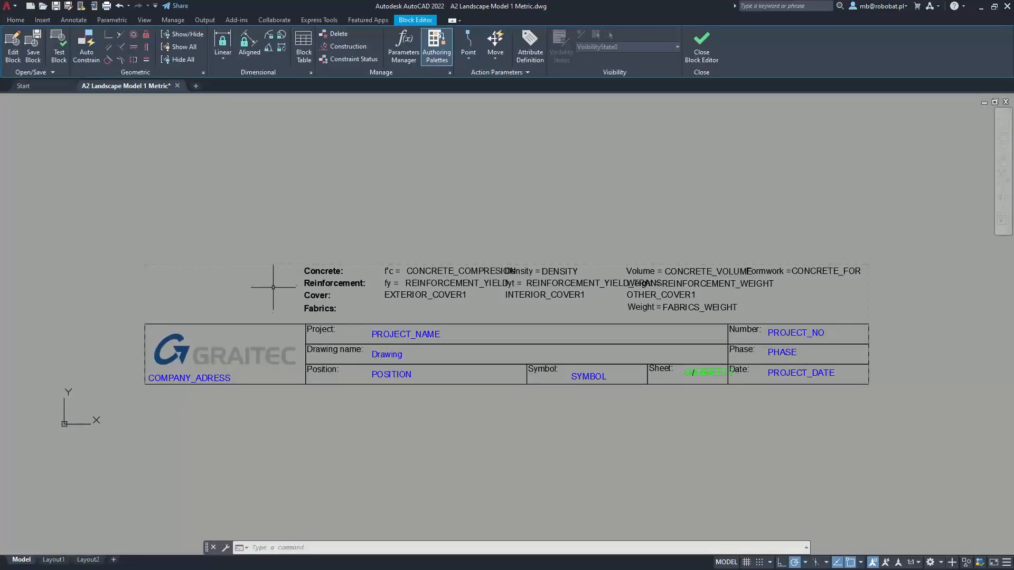
{"action": "scroll", "coordinate": [415, 337], "scroll_direction": "up", "scroll_amount": 4}
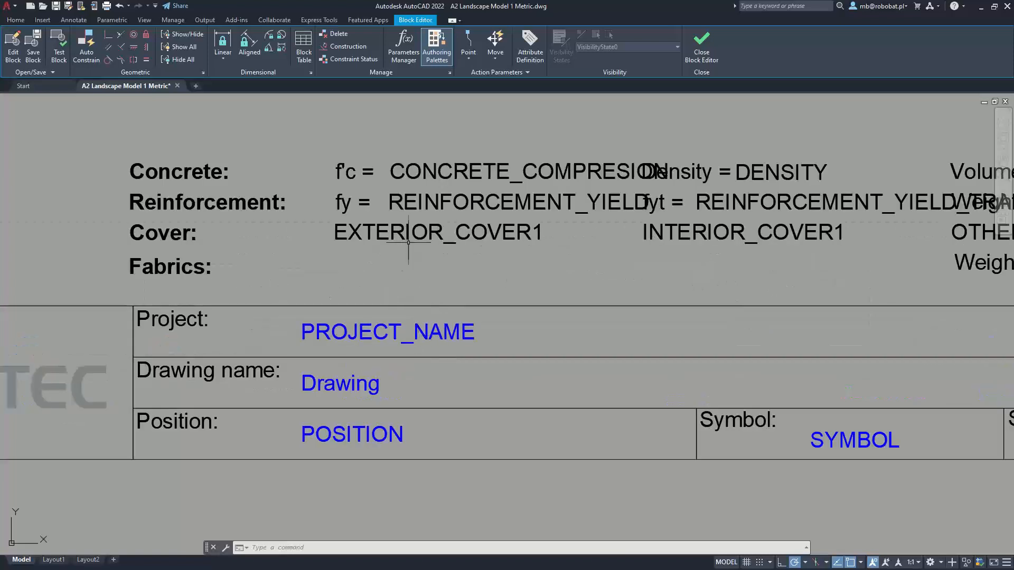
Inspect the title block's frame and logo, and close the Block Editor discarding the changes.
{"action": "left_click", "coordinate": [356, 209]}
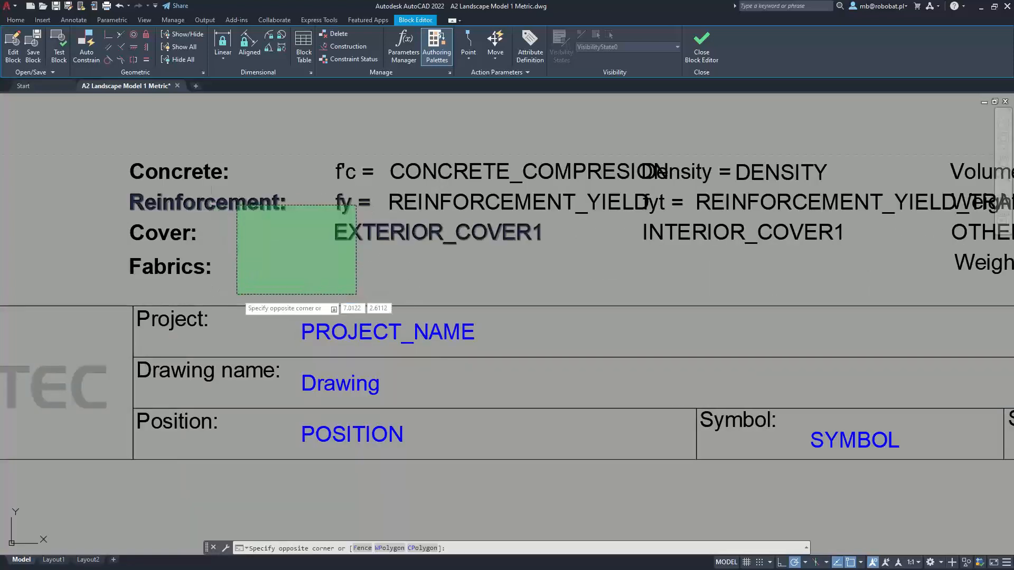
{"action": "key", "text": "Escape"}
{"action": "scroll", "coordinate": [403, 296], "scroll_direction": "down", "scroll_amount": 4}
{"action": "left_click", "coordinate": [212, 330]}
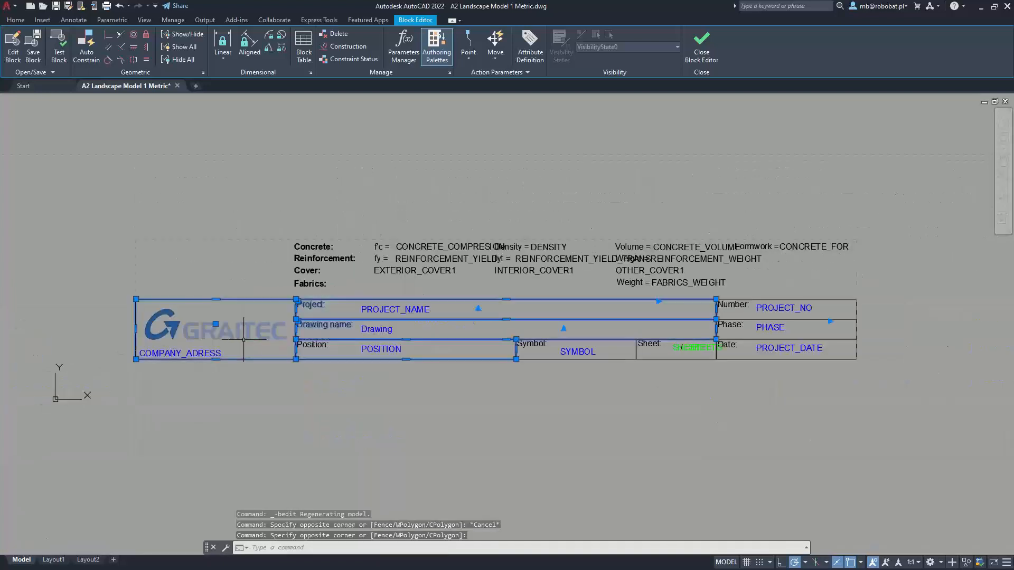
{"action": "key", "text": "Escape"}
{"action": "key", "text": "Escape"}
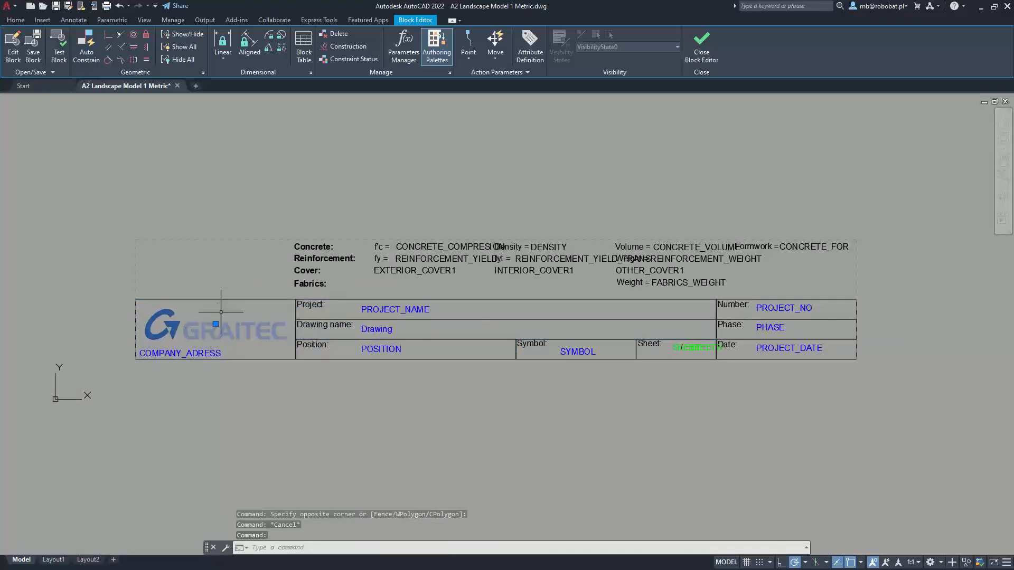
{"action": "left_click", "coordinate": [701, 45]}
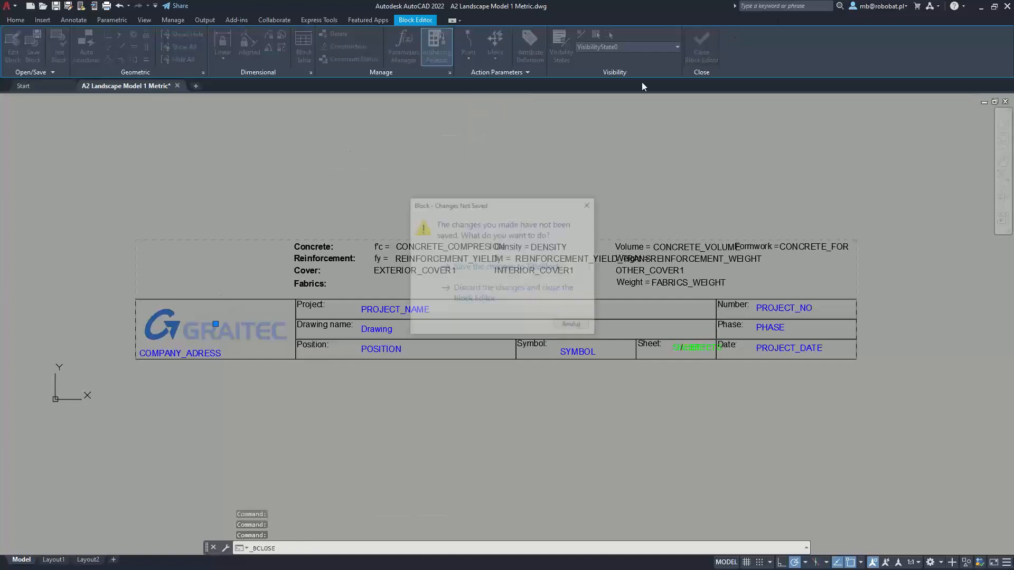
{"action": "left_click", "coordinate": [483, 296]}
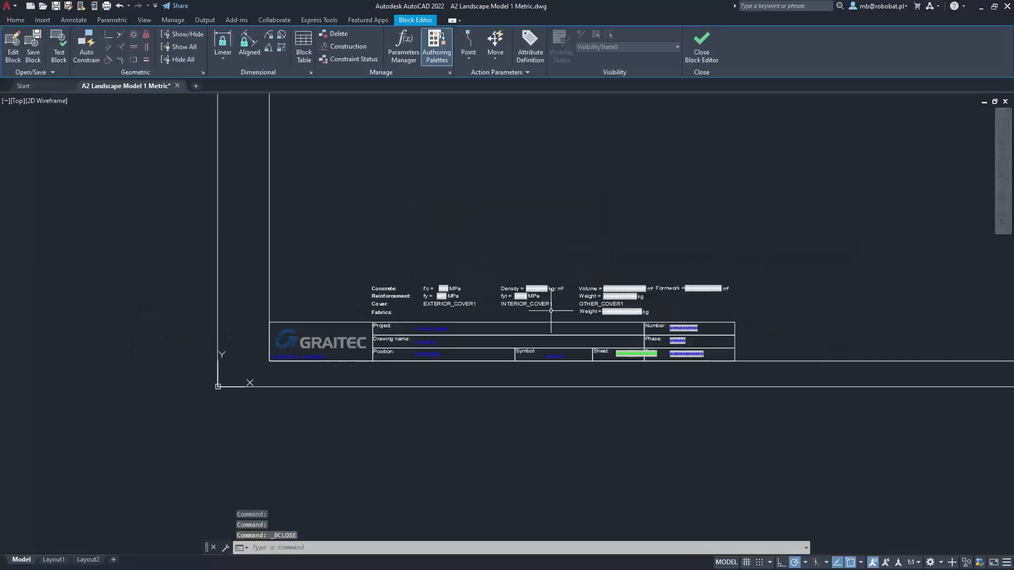
Open the Sheet 2 drawing from the Desktop, continuing despite its non-Autodesk origin.
{"action": "left_click", "coordinate": [42, 6]}
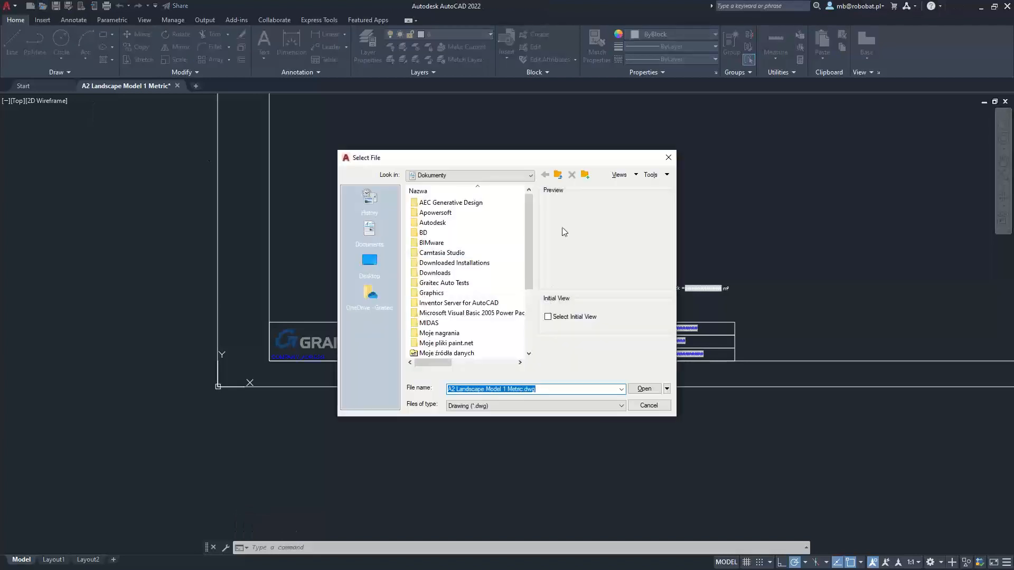
{"action": "left_click", "coordinate": [368, 264]}
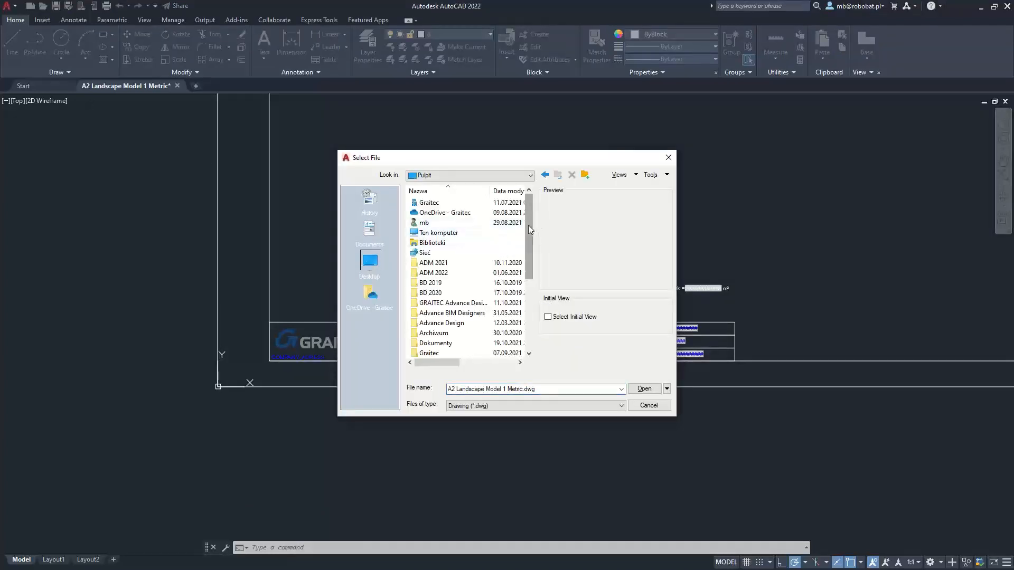
{"action": "scroll", "coordinate": [528, 225], "scroll_direction": "down", "scroll_amount": 5}
{"action": "left_click", "coordinate": [437, 355]}
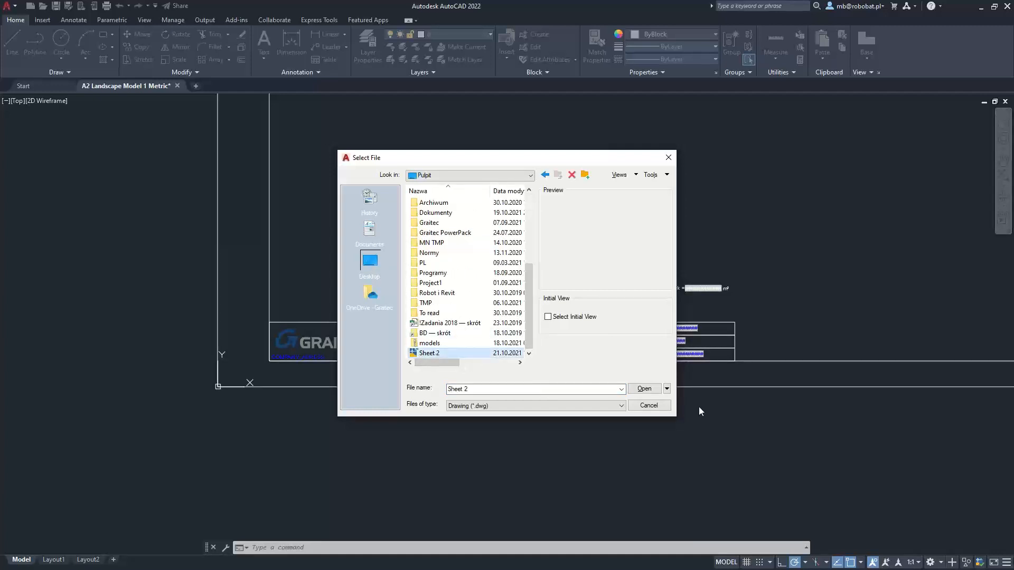
{"action": "left_click", "coordinate": [644, 389]}
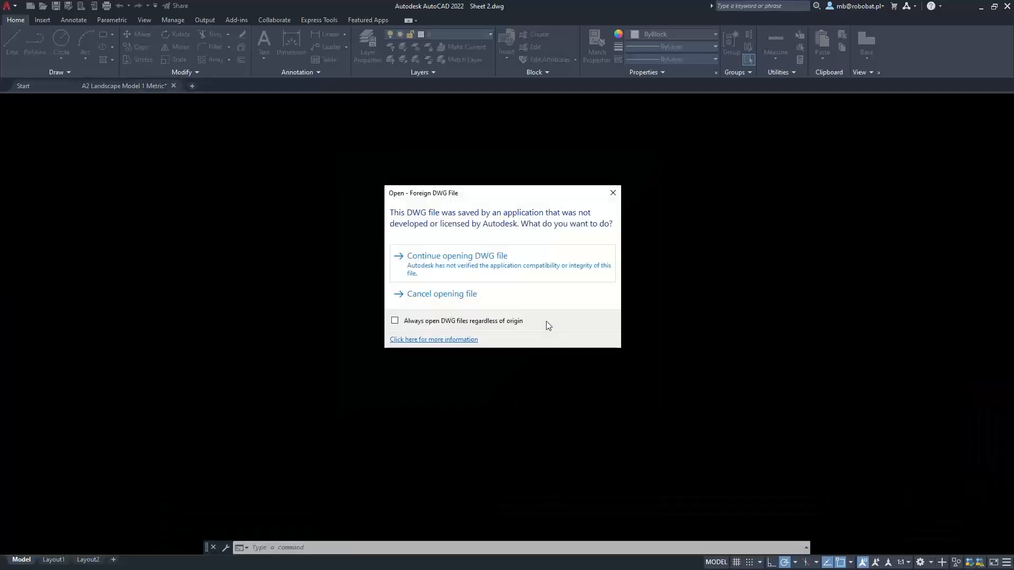
{"action": "left_click", "coordinate": [520, 261]}
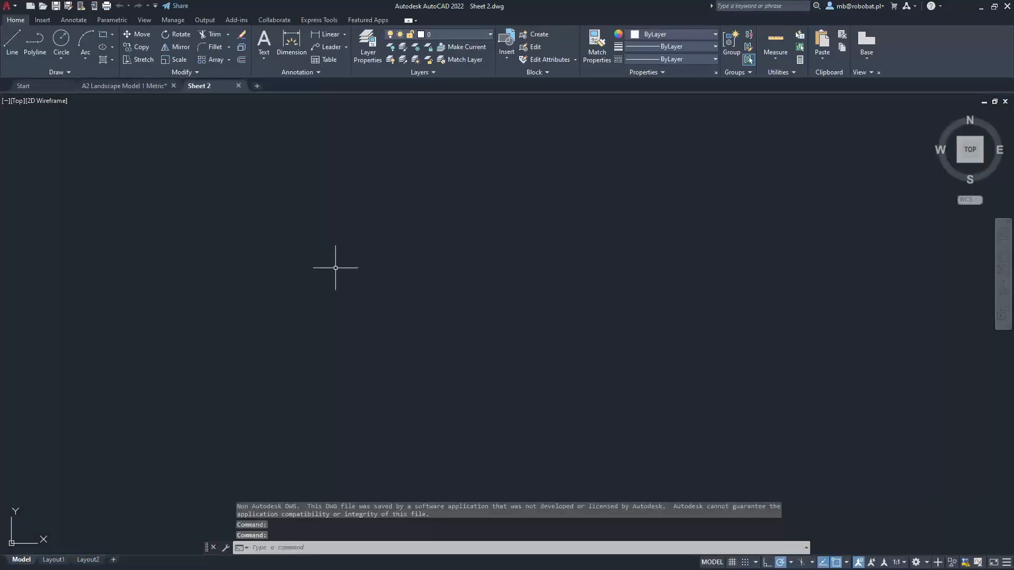
Fit the whole Sheet 2 drawing in view and examine its reinforcement plan, title block and bar schedule.
{"action": "scroll", "coordinate": [334, 270], "scroll_direction": "down", "scroll_amount": 5}
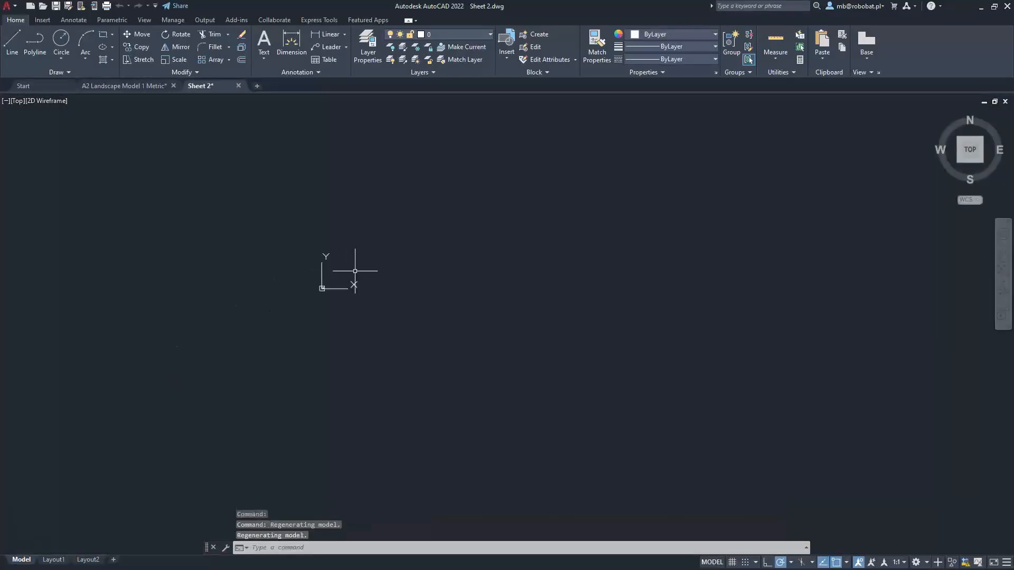
{"action": "scroll", "coordinate": [361, 271], "scroll_direction": "up", "scroll_amount": 9}
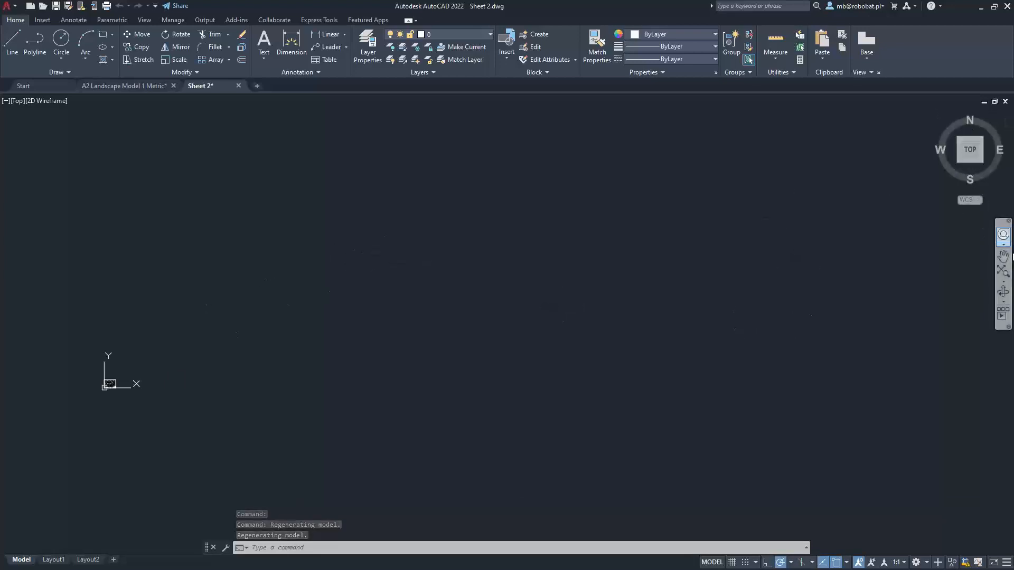
{"action": "left_click", "coordinate": [1004, 272]}
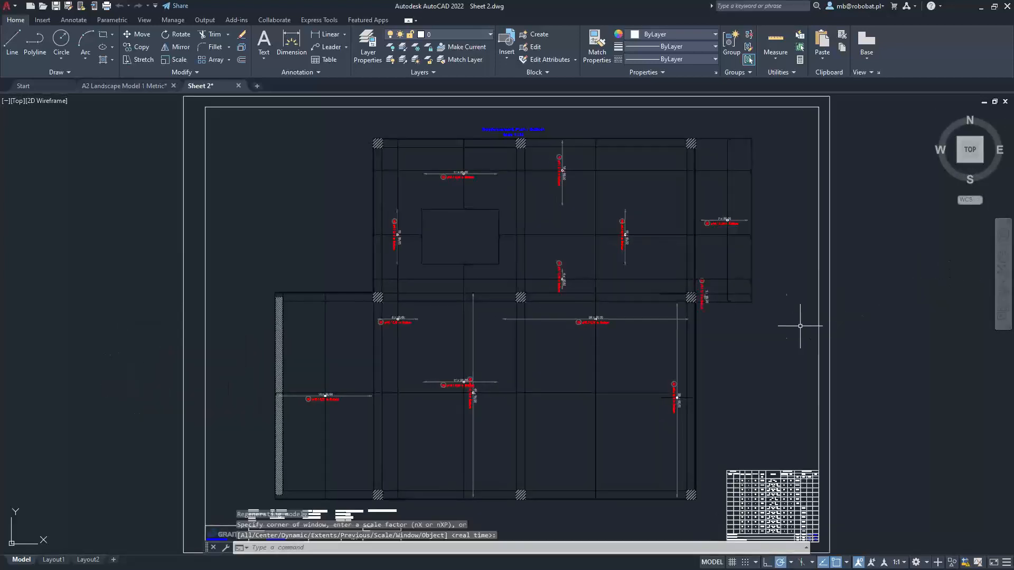
{"action": "middle_click_drag", "start_coordinate": [534, 391], "coordinate": [627, 255]}
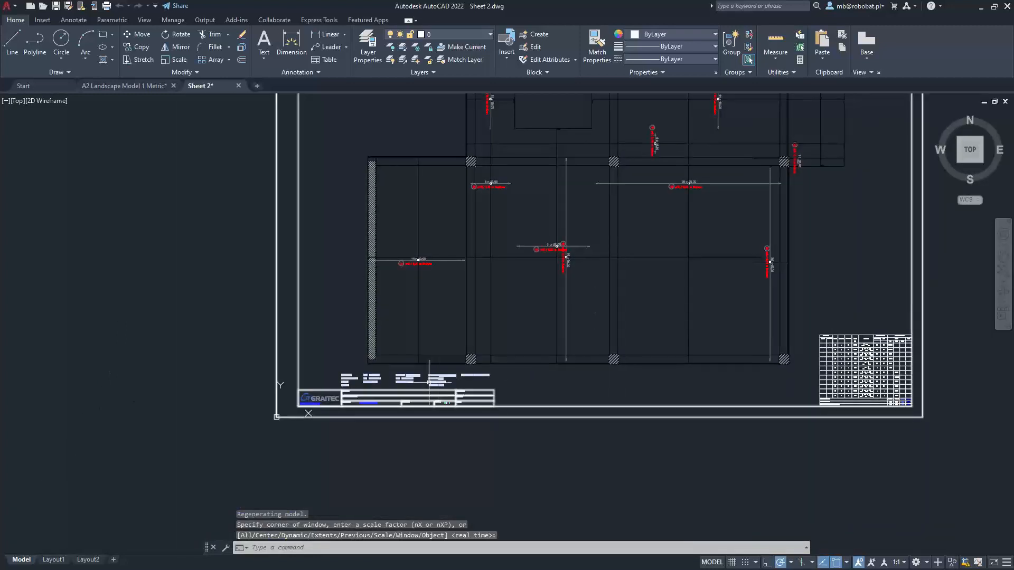
{"action": "scroll", "coordinate": [423, 272], "scroll_direction": "up", "scroll_amount": 5}
{"action": "scroll", "coordinate": [430, 254], "scroll_direction": "down", "scroll_amount": 5}
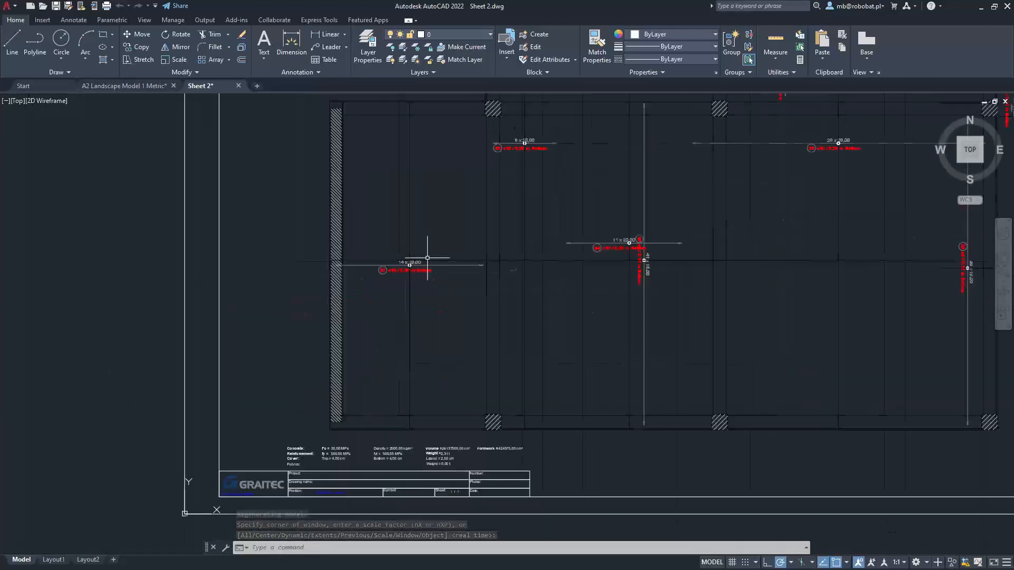
{"action": "middle_click_drag", "start_coordinate": [605, 288], "coordinate": [435, 288]}
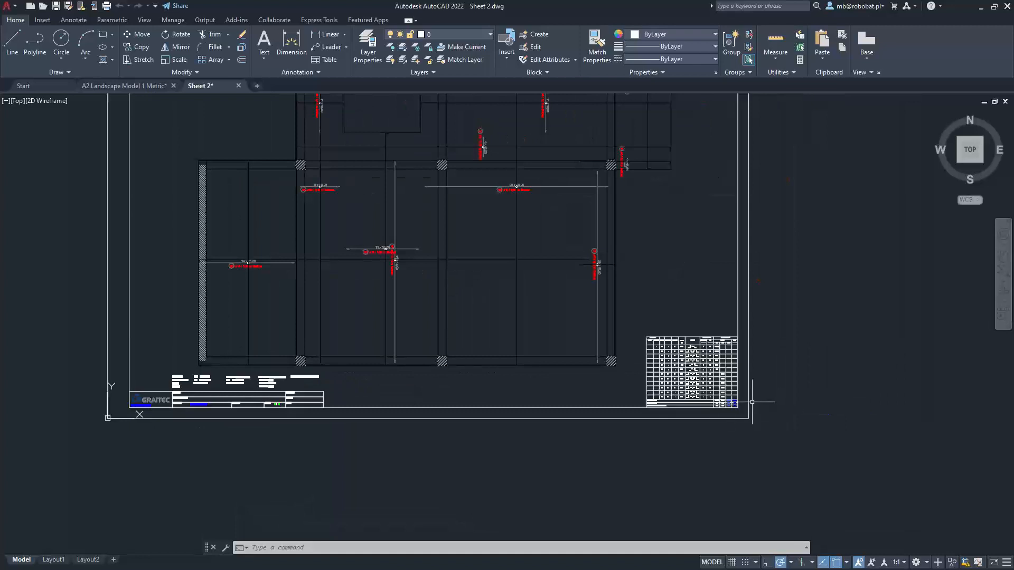
{"action": "scroll", "coordinate": [763, 409], "scroll_direction": "up", "scroll_amount": 4}
{"action": "scroll", "coordinate": [729, 402], "scroll_direction": "up", "scroll_amount": 4}
{"action": "scroll", "coordinate": [386, 401], "scroll_direction": "down", "scroll_amount": 4}
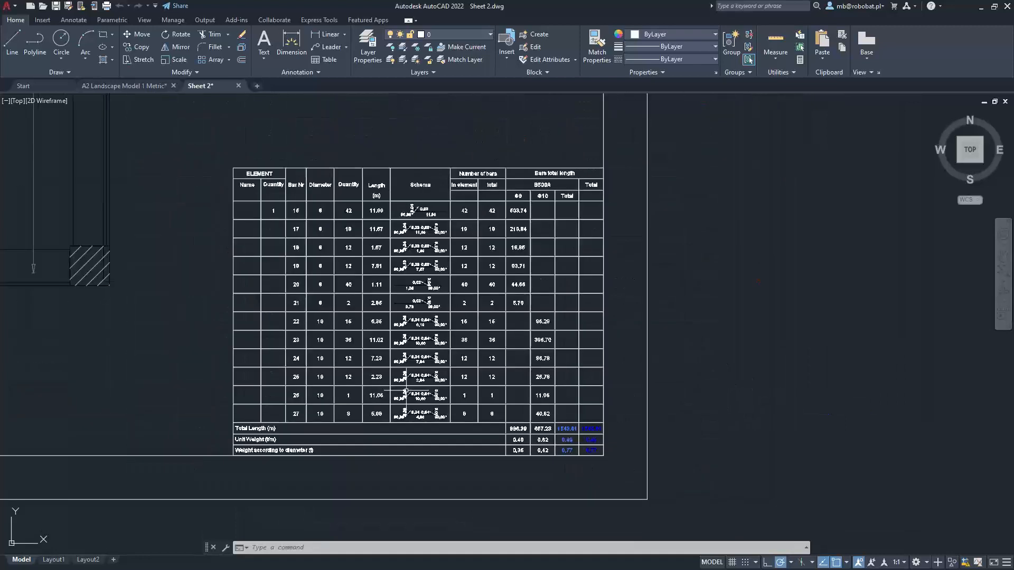
{"action": "middle_click_drag", "start_coordinate": [380, 394], "coordinate": [545, 479]}
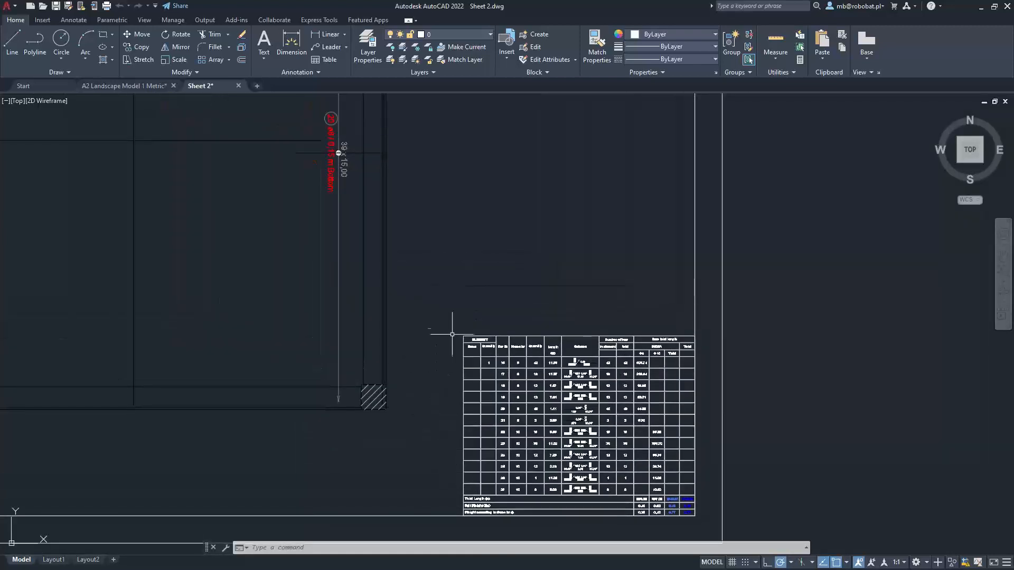
Review the layer list of Sheet 2 and look over the upper part of the reinforcement plan.
{"action": "left_click", "coordinate": [491, 35]}
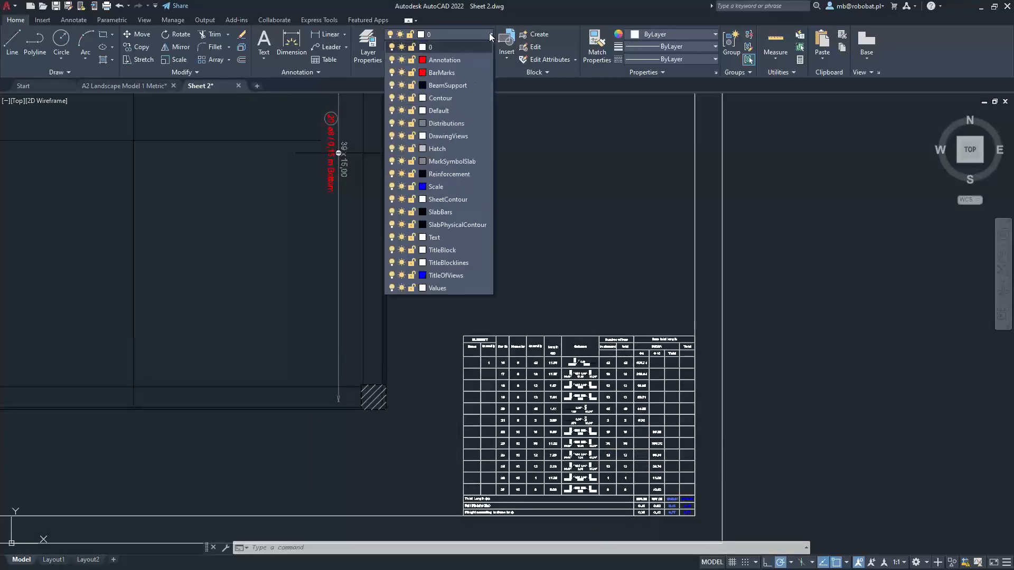
{"action": "left_click", "coordinate": [551, 11]}
{"action": "mouse_move", "coordinate": [492, 263]}
{"action": "middle_mouse_down"}
{"action": "mouse_move", "coordinate": [720, 374]}
{"action": "mouse_move", "coordinate": [783, 435]}
{"action": "middle_mouse_up"}
{"action": "scroll", "coordinate": [454, 347], "scroll_direction": "down", "scroll_amount": 5}
{"action": "mouse_move", "coordinate": [449, 333]}
{"action": "middle_mouse_down"}
{"action": "mouse_move", "coordinate": [436, 316]}
{"action": "mouse_move", "coordinate": [498, 396]}
{"action": "middle_mouse_up"}
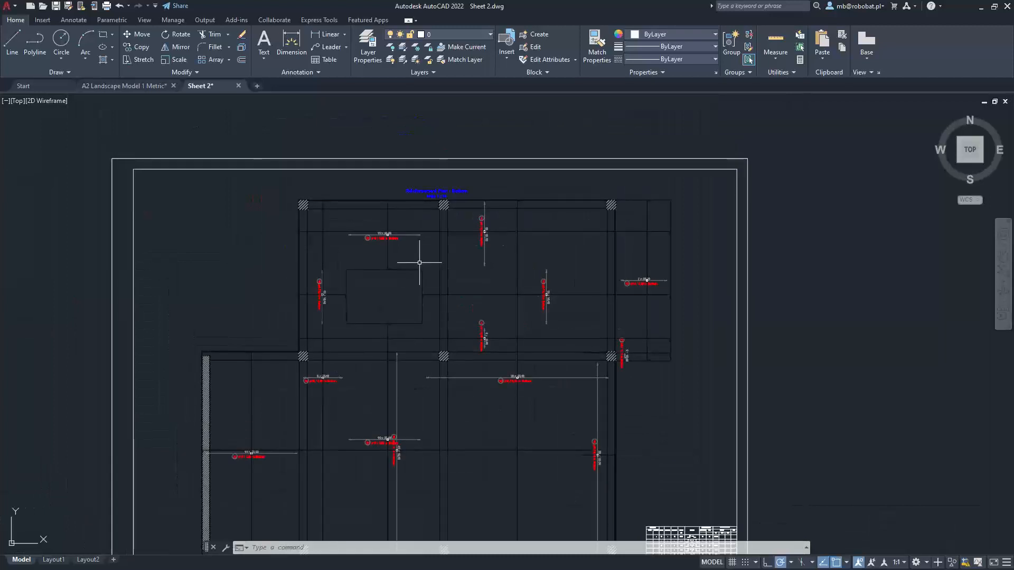
Quit AutoCAD without saving changes to Sheet 2 or the A2 title block drawing, and return to Advance Design.
{"action": "left_click", "coordinate": [1007, 7]}
{"action": "left_click", "coordinate": [525, 312]}
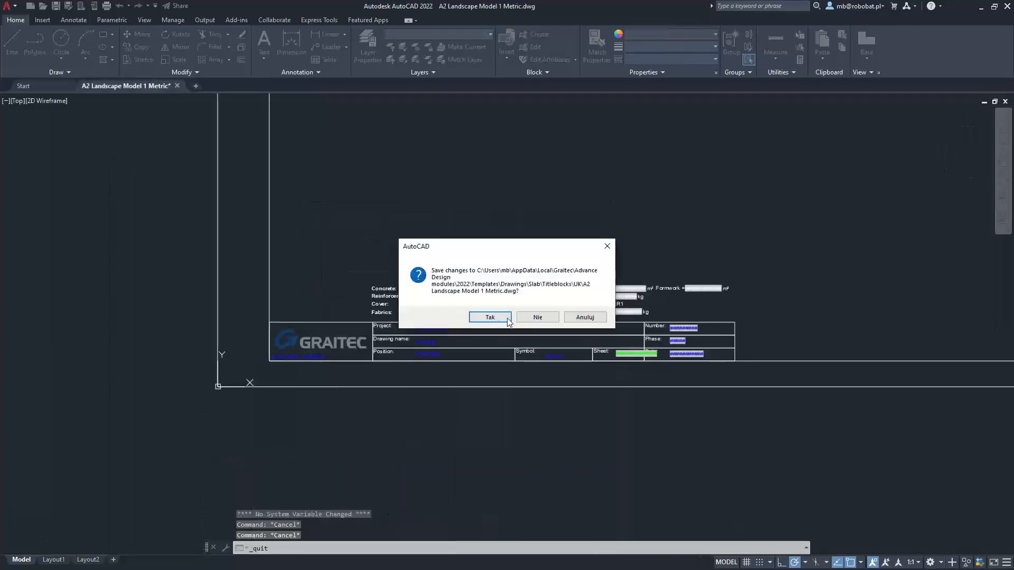
{"action": "left_click", "coordinate": [527, 313]}
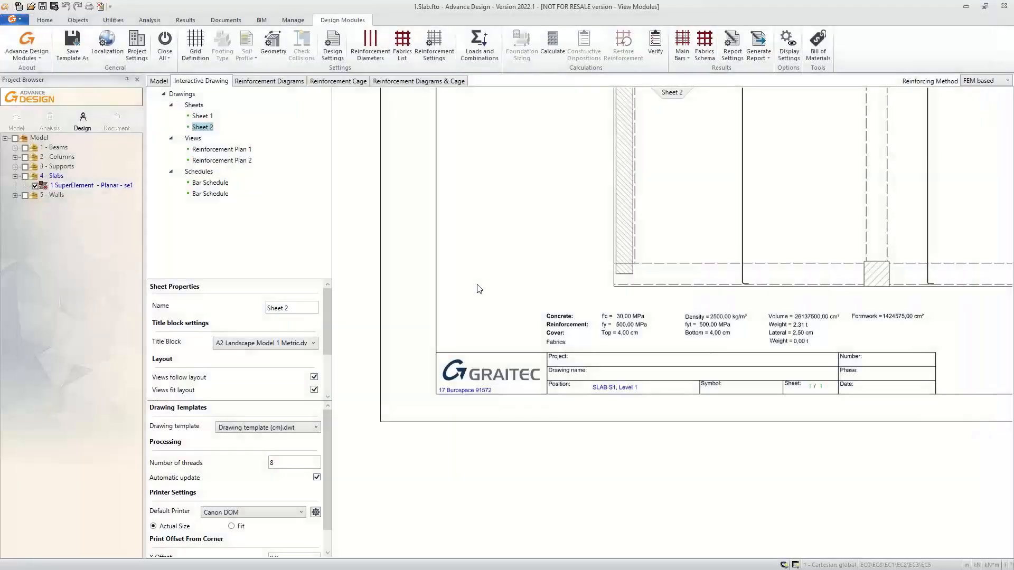
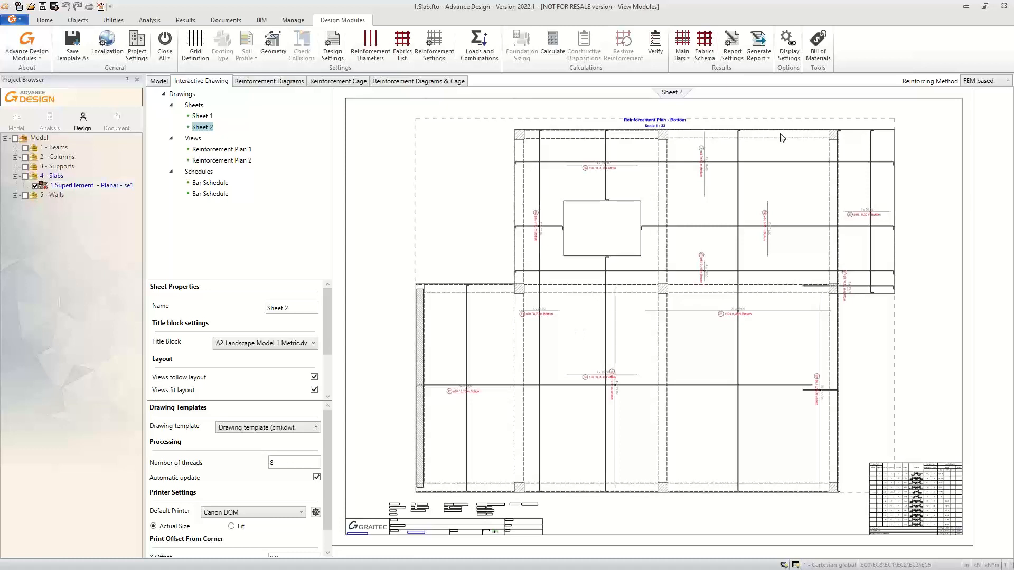
Switch the slab's reinforcing method to Strips based and display the slab's 3D model.
{"action": "left_click", "coordinate": [975, 82]}
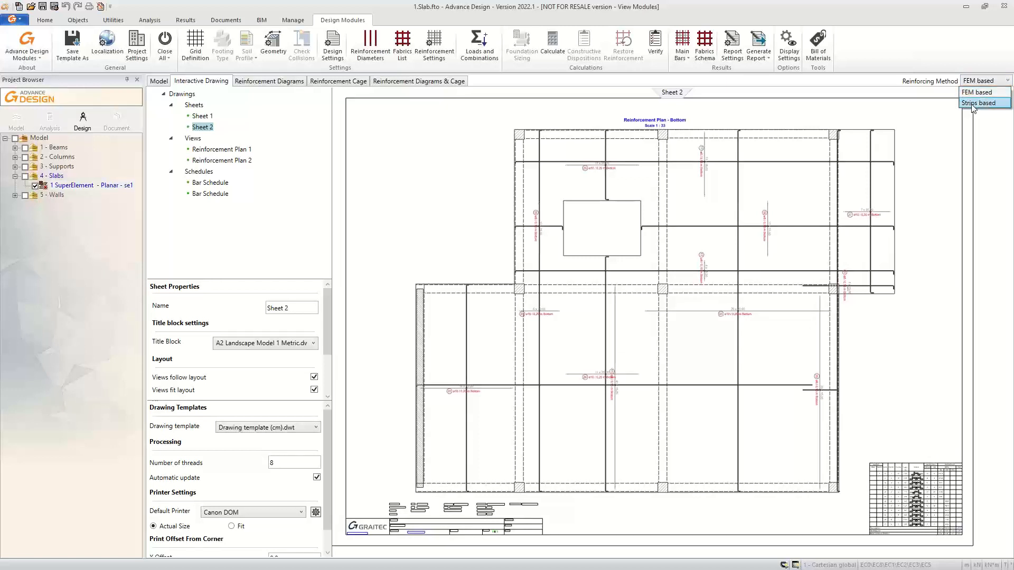
{"action": "left_click", "coordinate": [996, 103]}
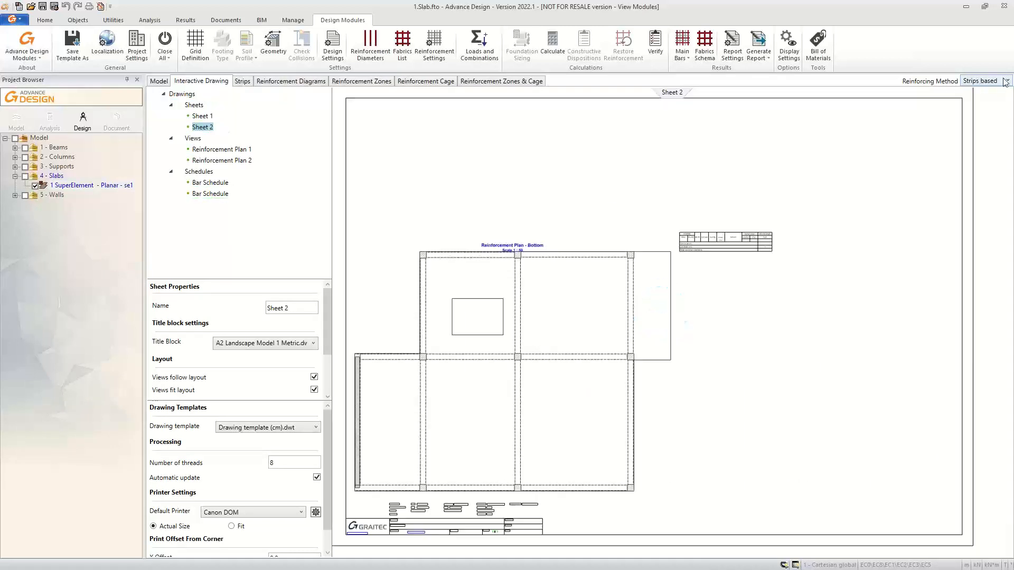
{"action": "left_click", "coordinate": [159, 82]}
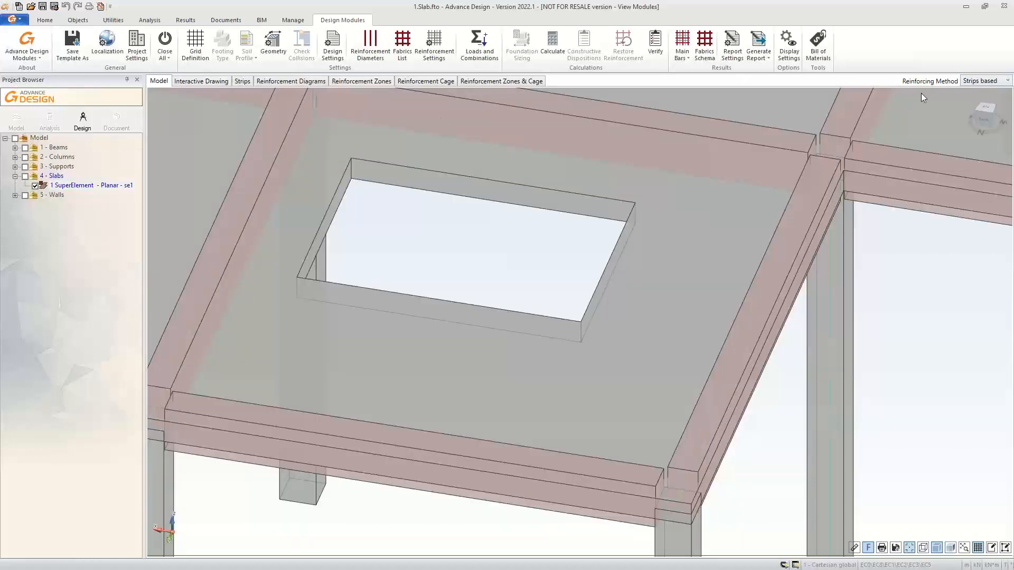
{"action": "scroll", "coordinate": [750, 355], "scroll_direction": "down", "scroll_amount": 3}
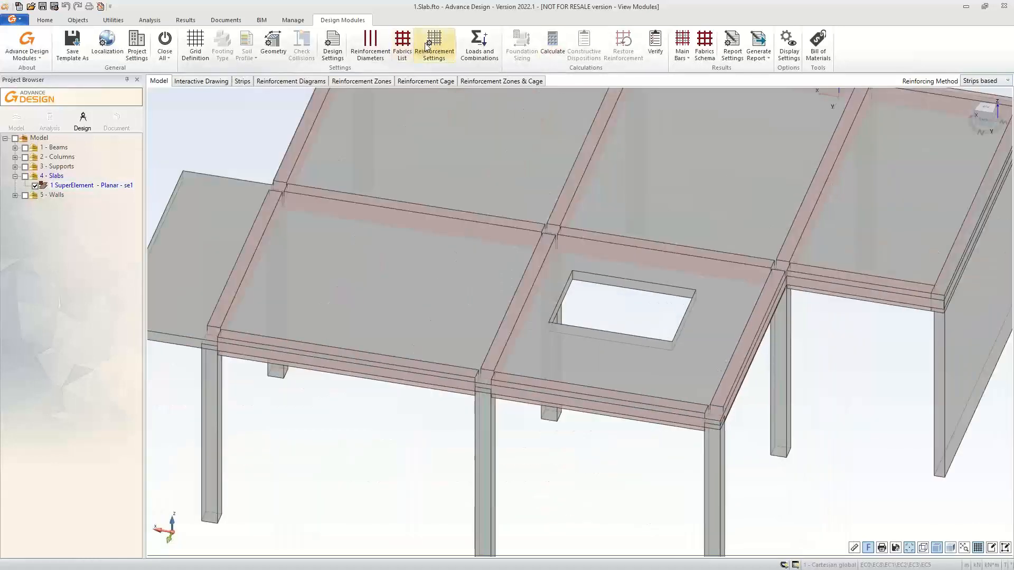
Check the general reinforcement generation settings, including the method, and close them without changes to look over the whole slab.
{"action": "left_click", "coordinate": [440, 40]}
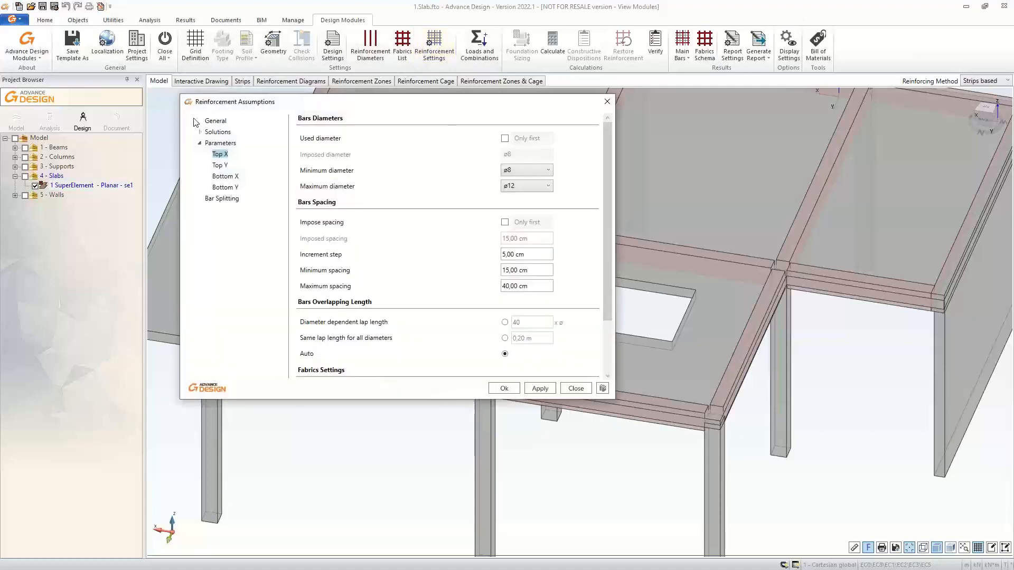
{"action": "left_click", "coordinate": [215, 121]}
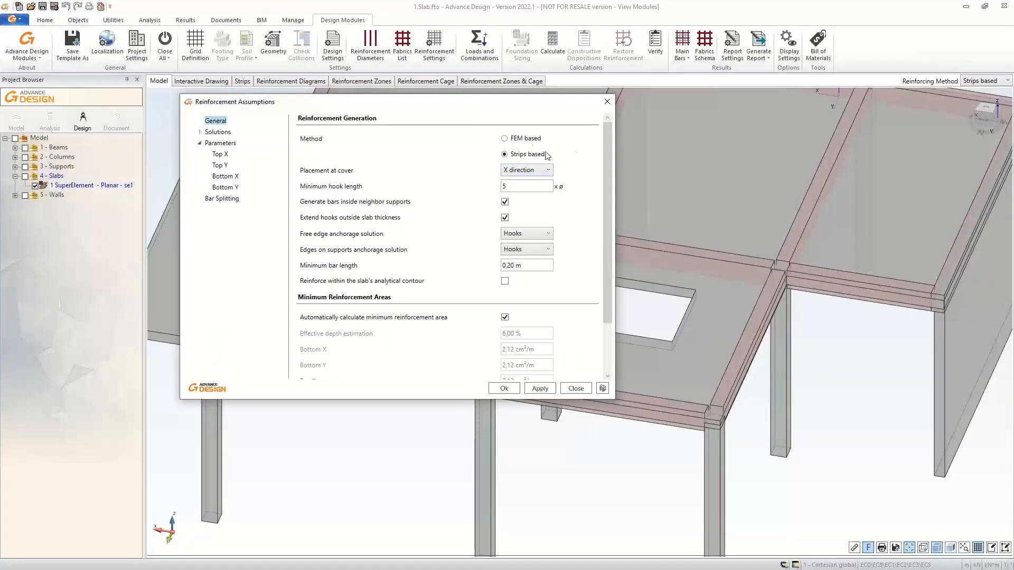
{"action": "left_click", "coordinate": [614, 104]}
{"action": "middle_click_drag", "start_coordinate": [270, 148], "coordinate": [253, 259]}
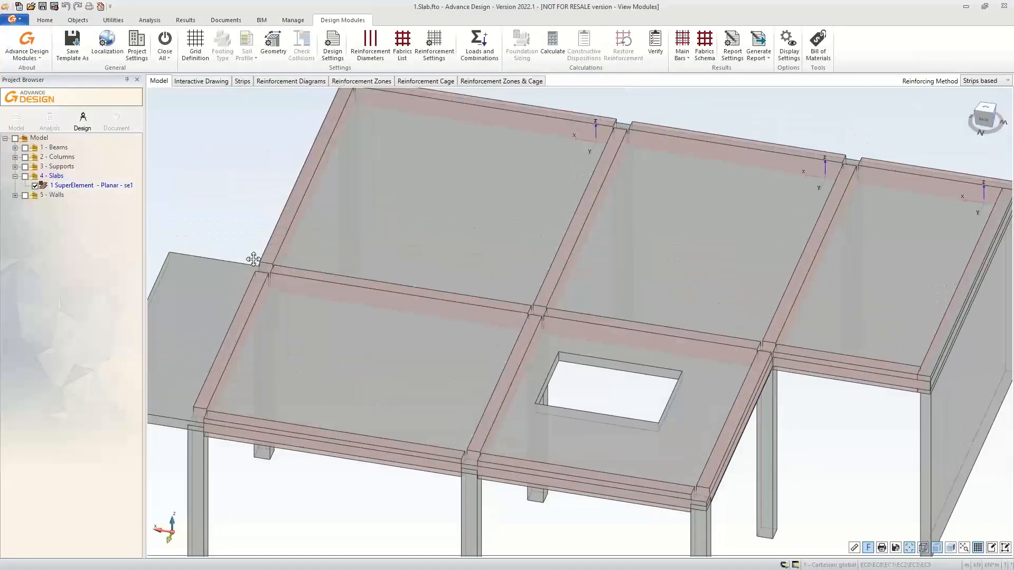
{"action": "scroll", "coordinate": [254, 258], "scroll_direction": "down", "scroll_amount": 3}
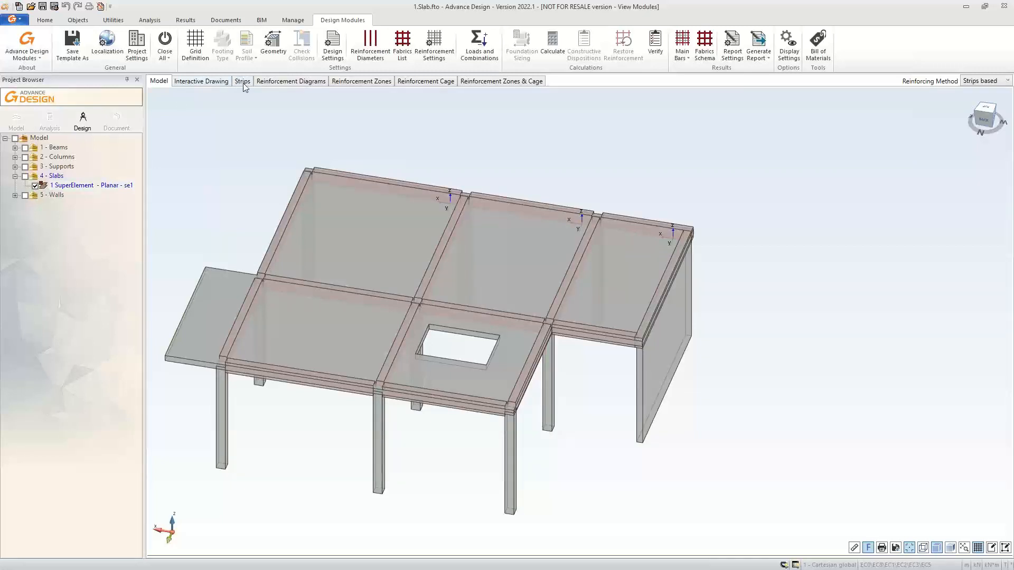
Display the slab's strips view and check the available reinforcing methods, keeping Strips based.
{"action": "left_click", "coordinate": [376, 82]}
{"action": "left_click", "coordinate": [250, 84]}
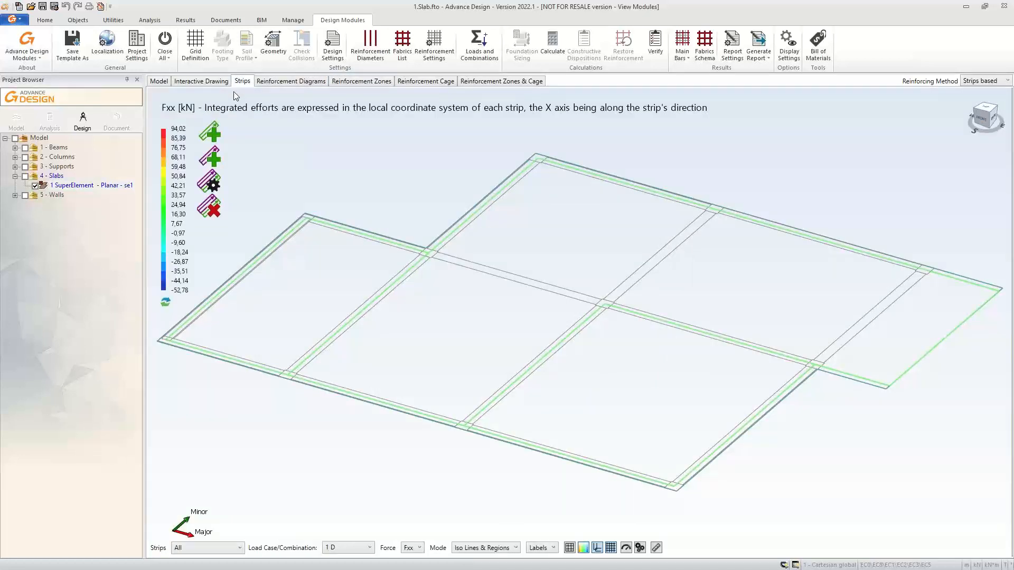
{"action": "left_click", "coordinate": [1001, 80]}
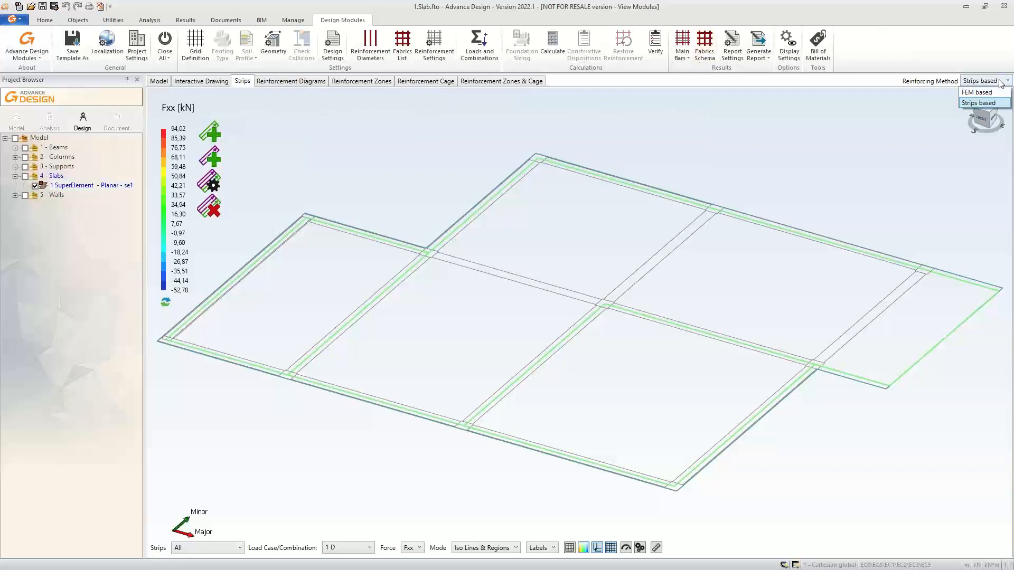
{"action": "left_click", "coordinate": [938, 51]}
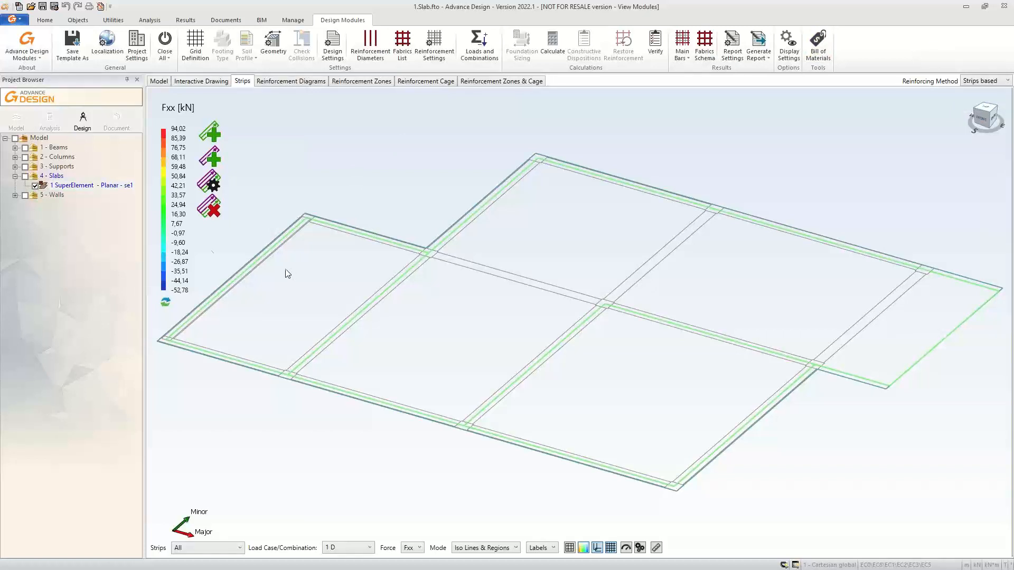
Show the slab's moment contour map for load combination 104, first for Mxx and finally for Myy.
{"action": "left_click", "coordinate": [350, 550]}
{"action": "left_click", "coordinate": [412, 548]}
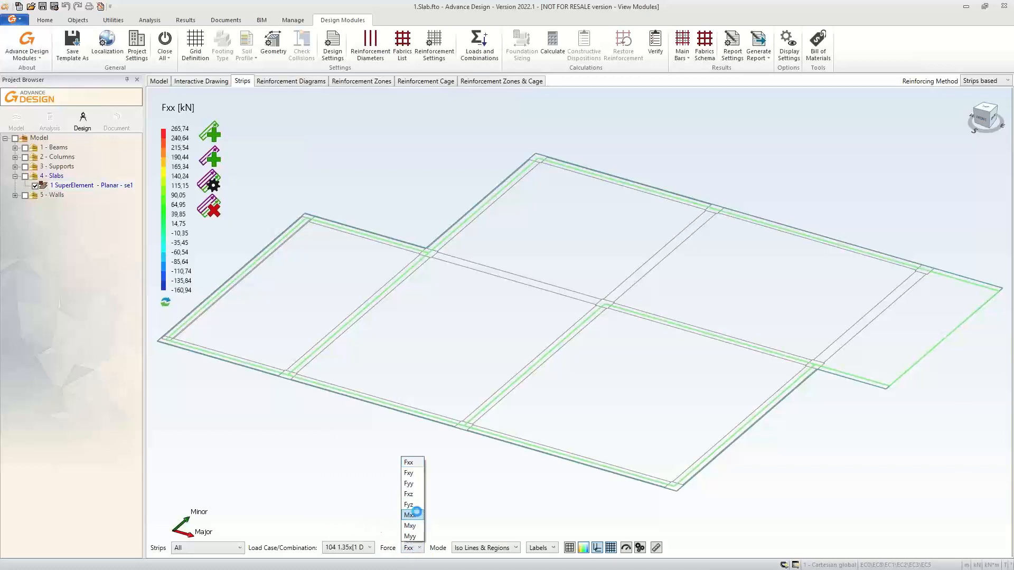
{"action": "left_click", "coordinate": [573, 549]}
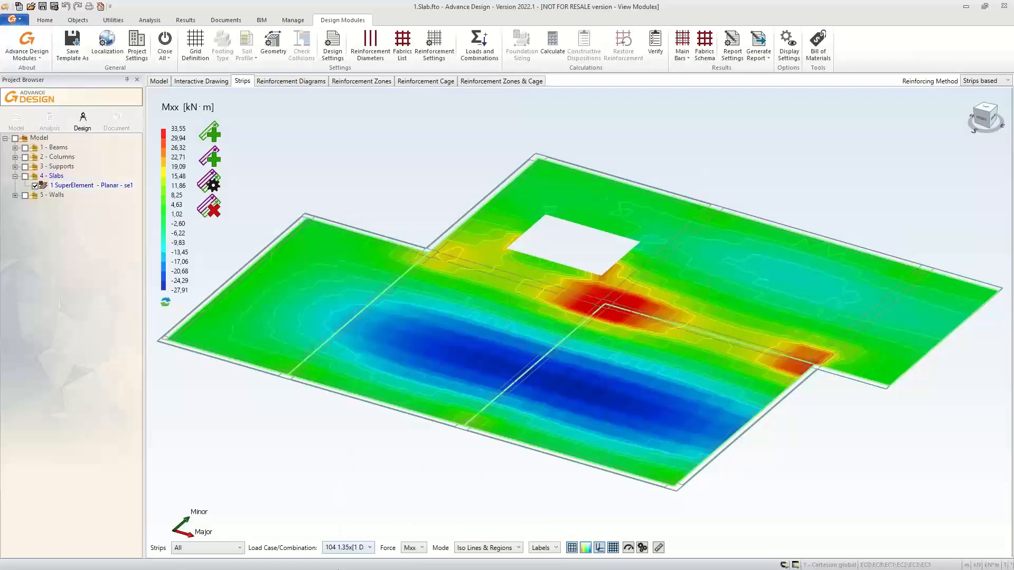
{"action": "left_click", "coordinate": [414, 547]}
{"action": "left_click", "coordinate": [411, 536]}
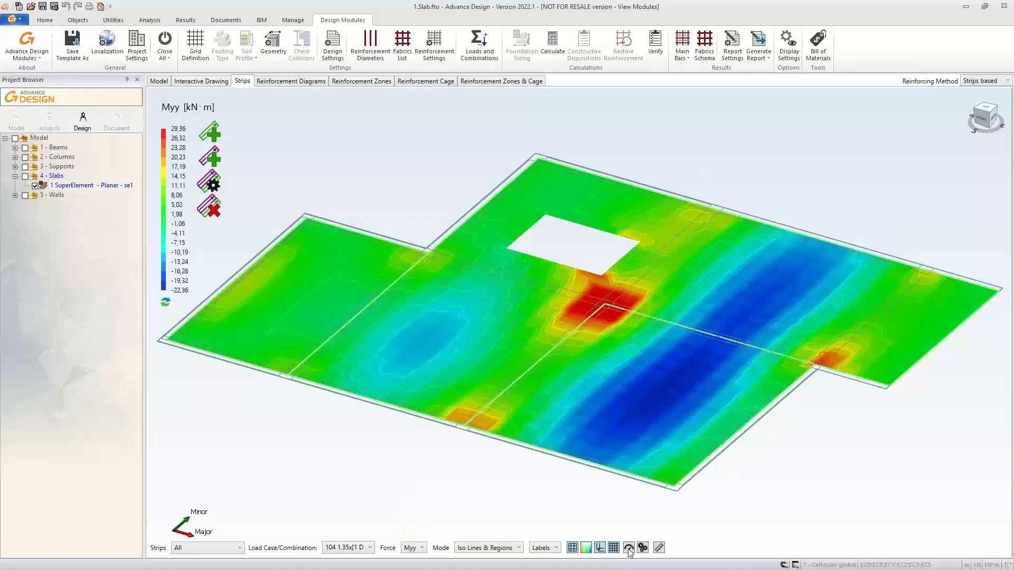
Try the Cell Max on Area labels on the Myy contour map and switch them off again.
{"action": "left_click", "coordinate": [555, 548]}
{"action": "left_click", "coordinate": [537, 527]}
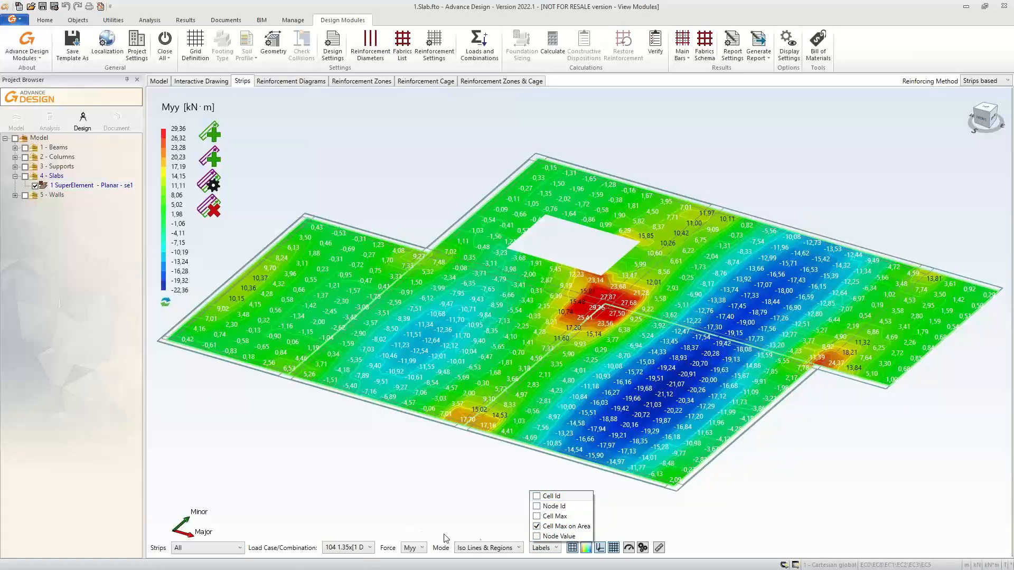
{"action": "left_click", "coordinate": [537, 526]}
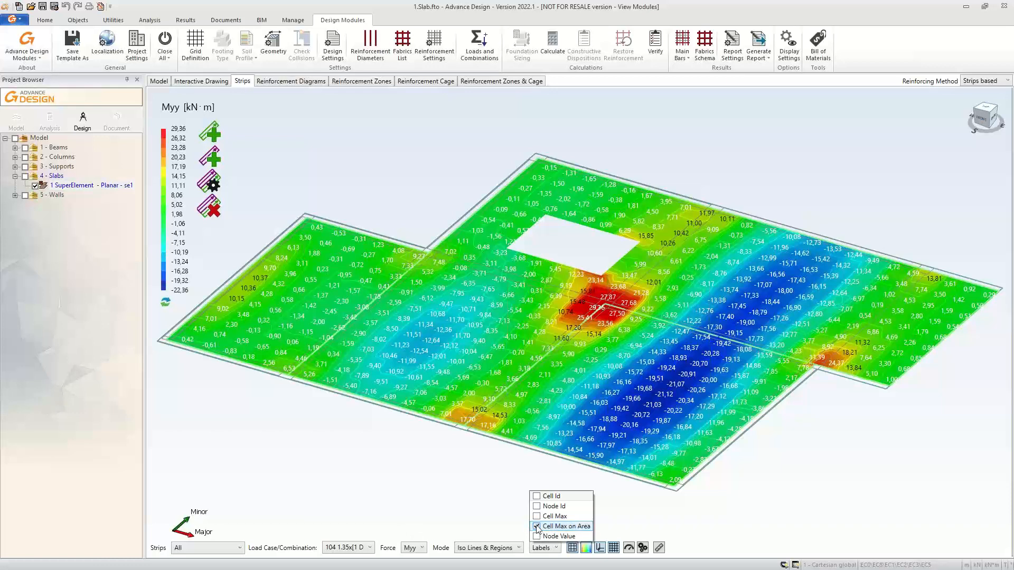
{"action": "left_click", "coordinate": [429, 498]}
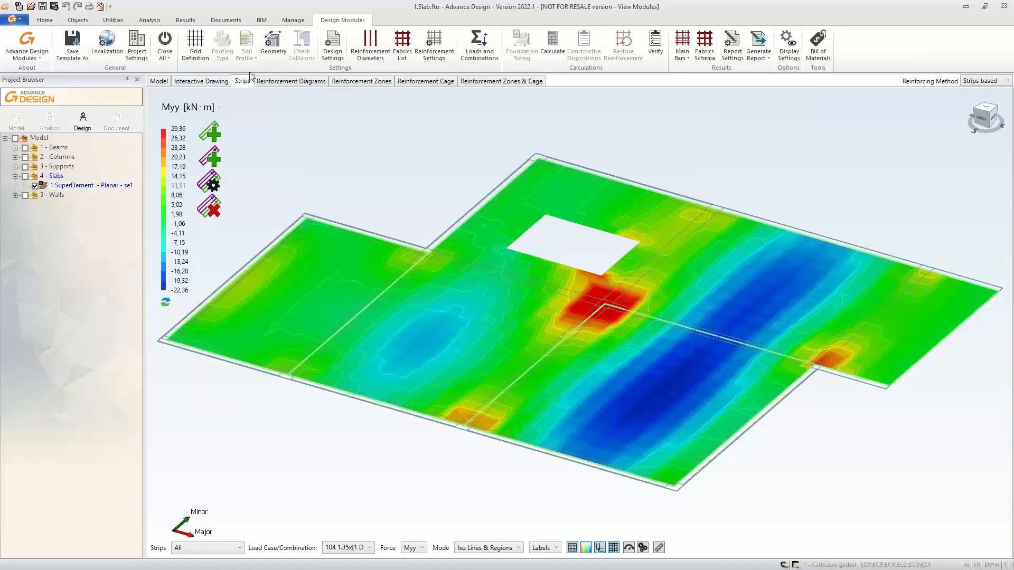
Draw a green strip about 12.7 m long in the major direction, across the bays between the slab's two opposite outer edges.
{"action": "middle_click_drag", "start_coordinate": [425, 180], "coordinate": [450, 141]}
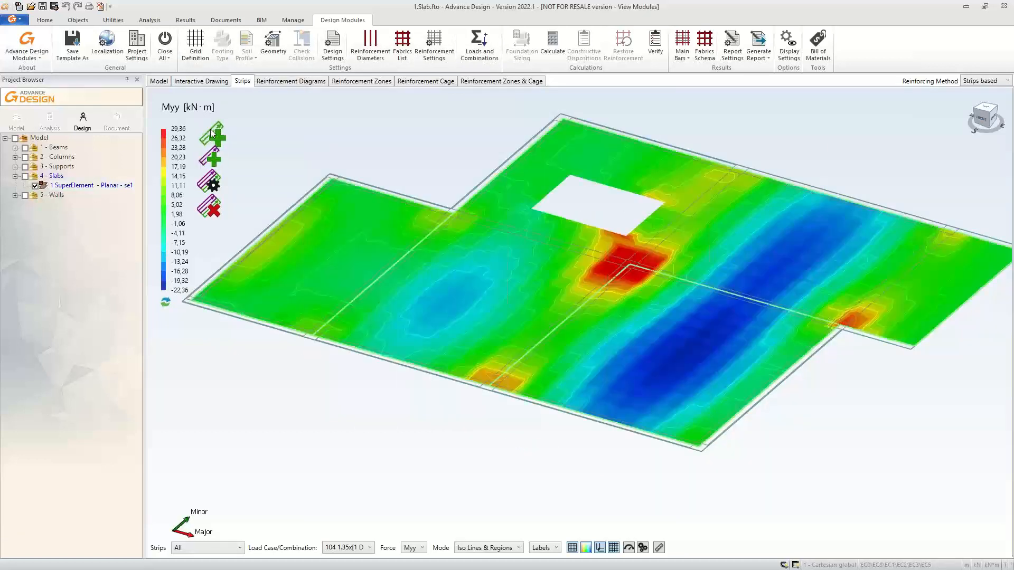
{"action": "left_click", "coordinate": [211, 132]}
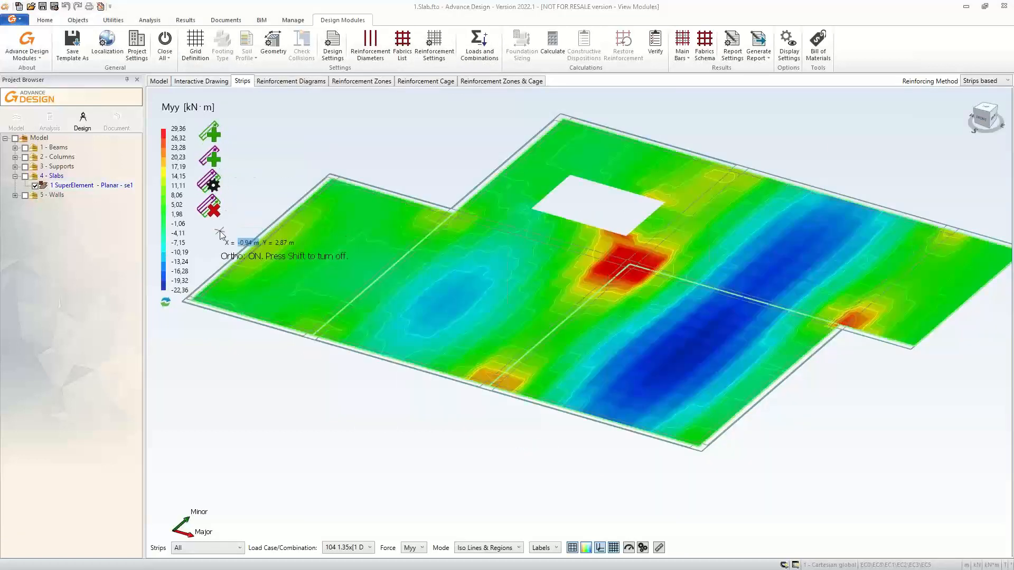
{"action": "left_click", "coordinate": [258, 236]}
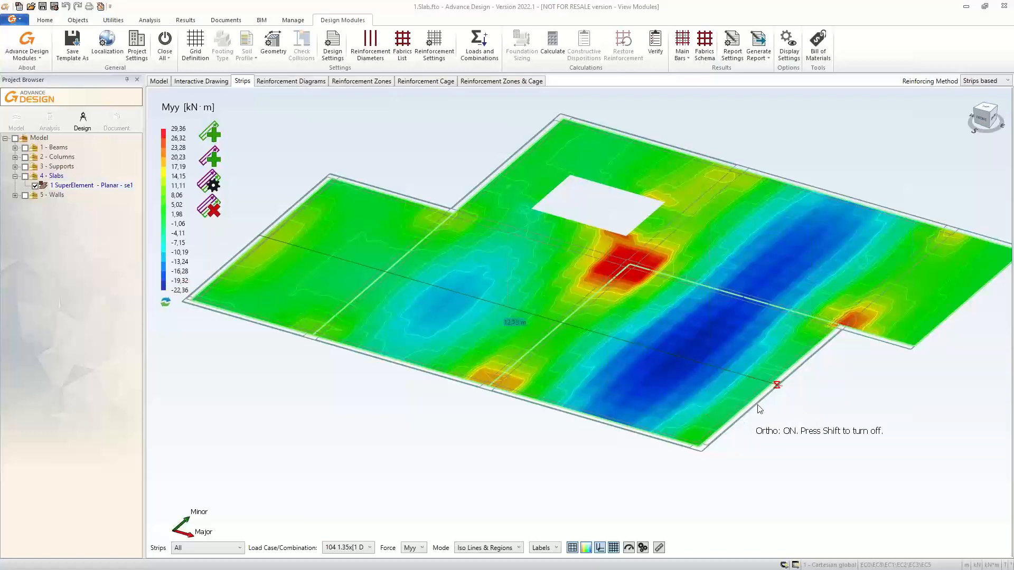
{"action": "left_click", "coordinate": [772, 392]}
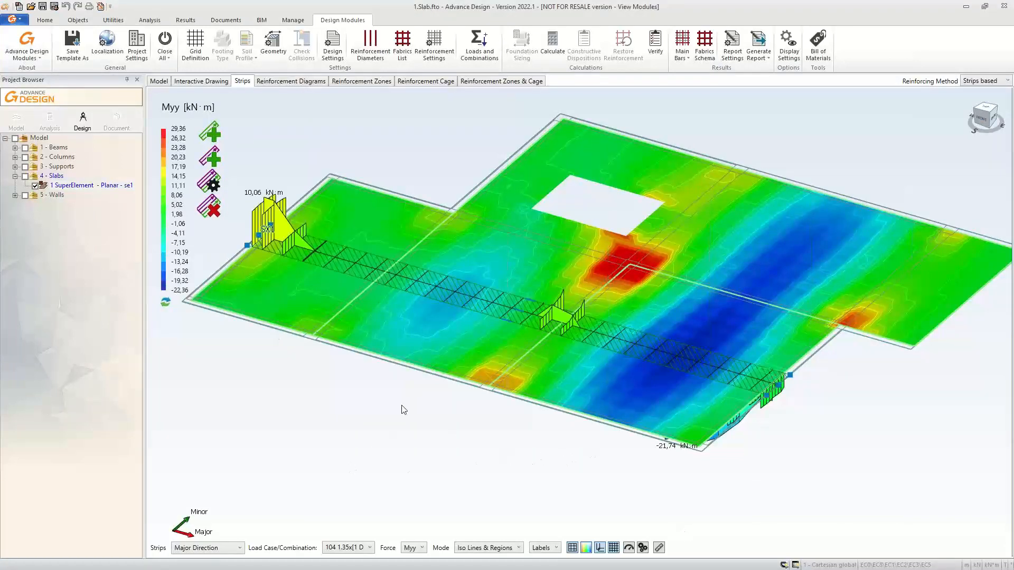
Compare the strip's Myy diagram with the slab's contour map by hiding and redisplaying the map.
{"action": "left_click", "coordinate": [573, 549]}
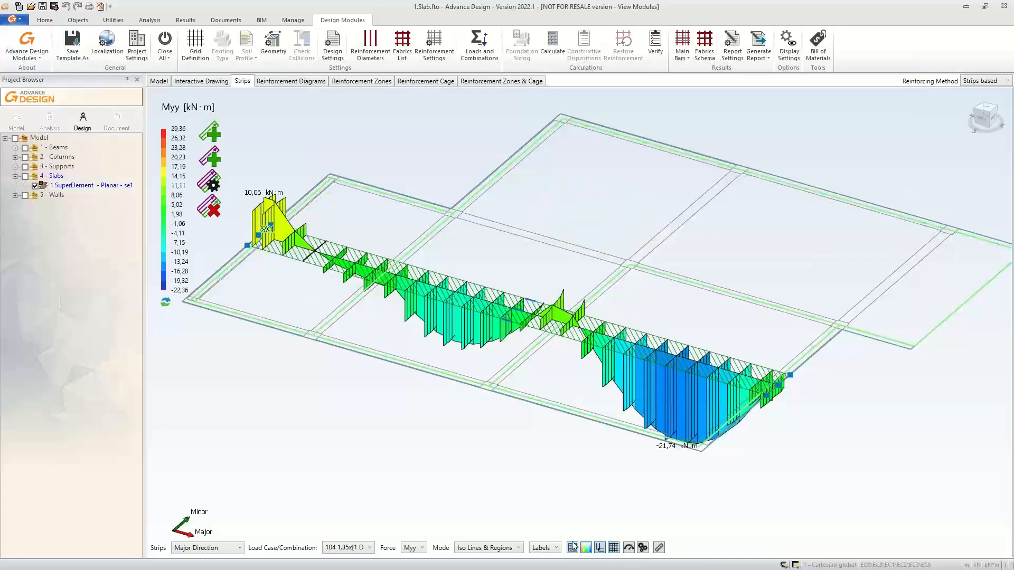
{"action": "middle_click_drag", "start_coordinate": [447, 427], "coordinate": [479, 442]}
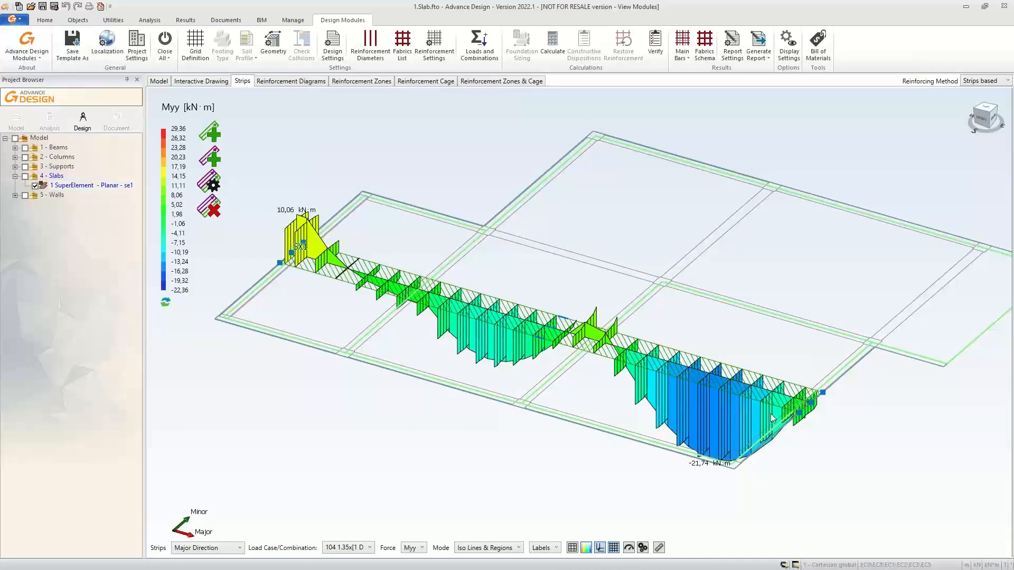
{"action": "left_click", "coordinate": [573, 548]}
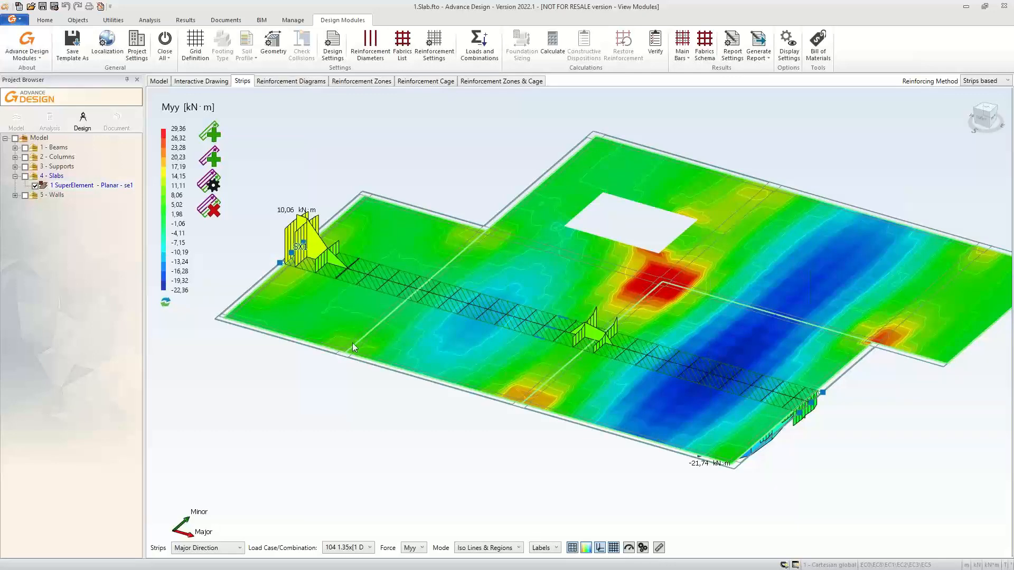
{"action": "scroll", "coordinate": [361, 276], "scroll_direction": "up", "scroll_amount": 5}
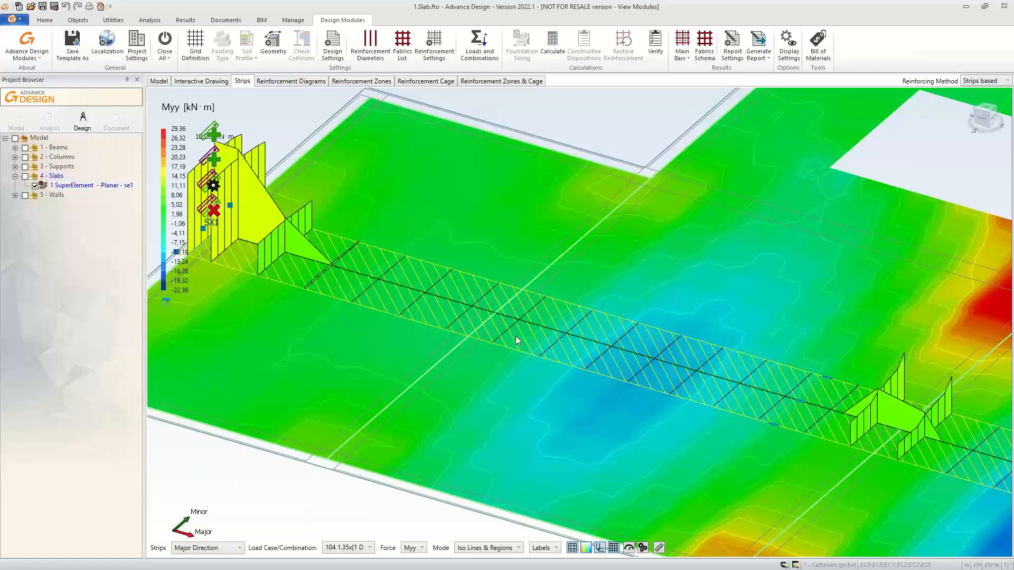
{"action": "scroll", "coordinate": [515, 336], "scroll_direction": "down", "scroll_amount": 5}
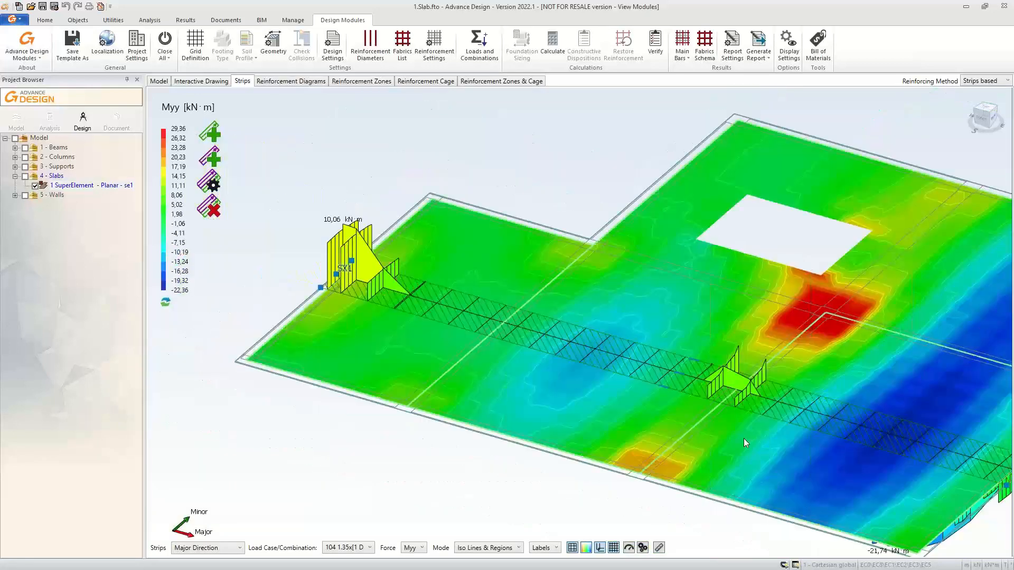
{"action": "middle_click_drag", "start_coordinate": [483, 456], "coordinate": [419, 409]}
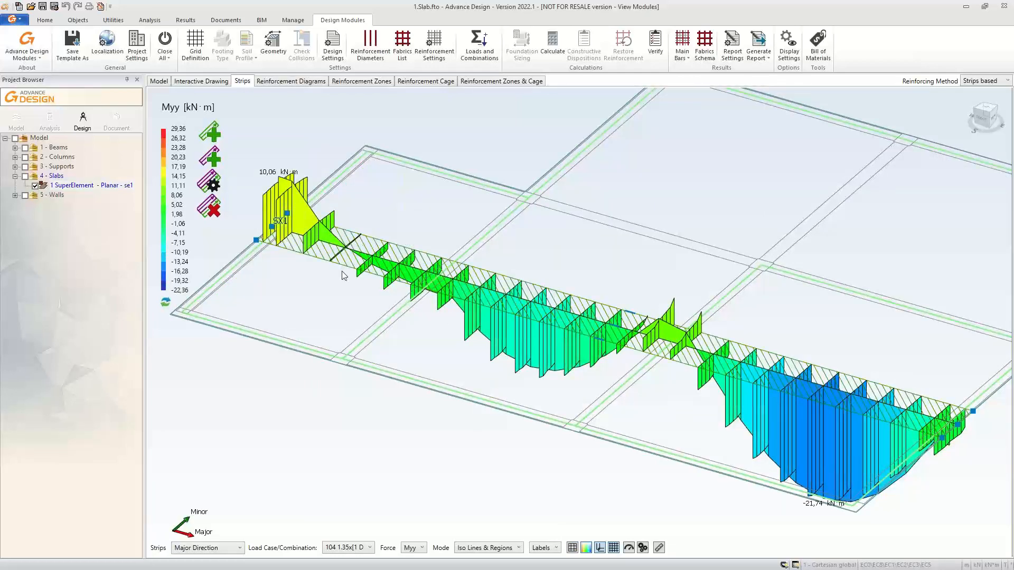
Examine the strip's cross-sections and hatched width close up, in 3D and from the top, and return to an oblique view.
{"action": "scroll", "coordinate": [342, 272], "scroll_direction": "up", "scroll_amount": 3}
{"action": "scroll", "coordinate": [344, 275], "scroll_direction": "up", "scroll_amount": 2}
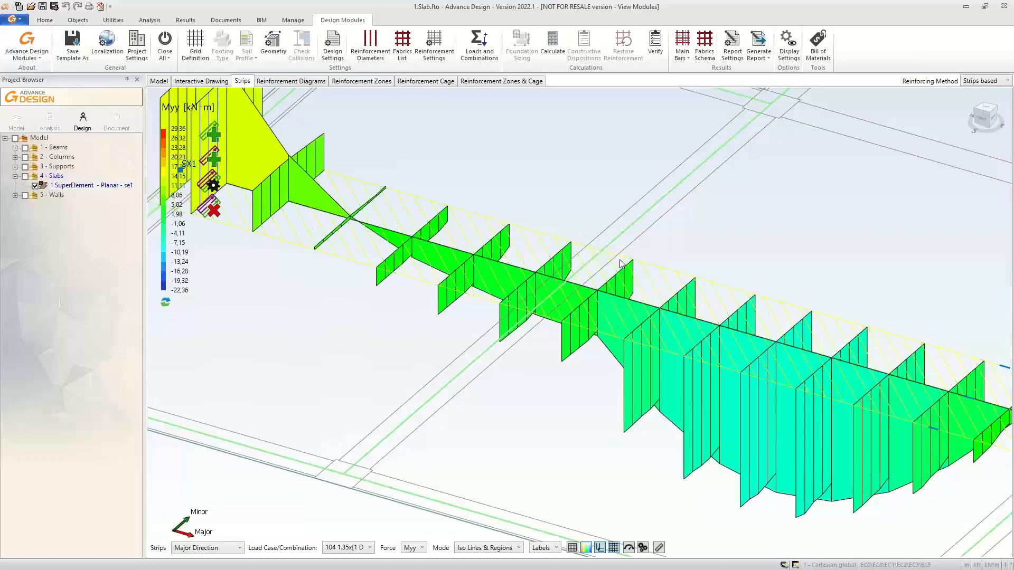
{"action": "scroll", "coordinate": [554, 285], "scroll_direction": "down", "scroll_amount": 2}
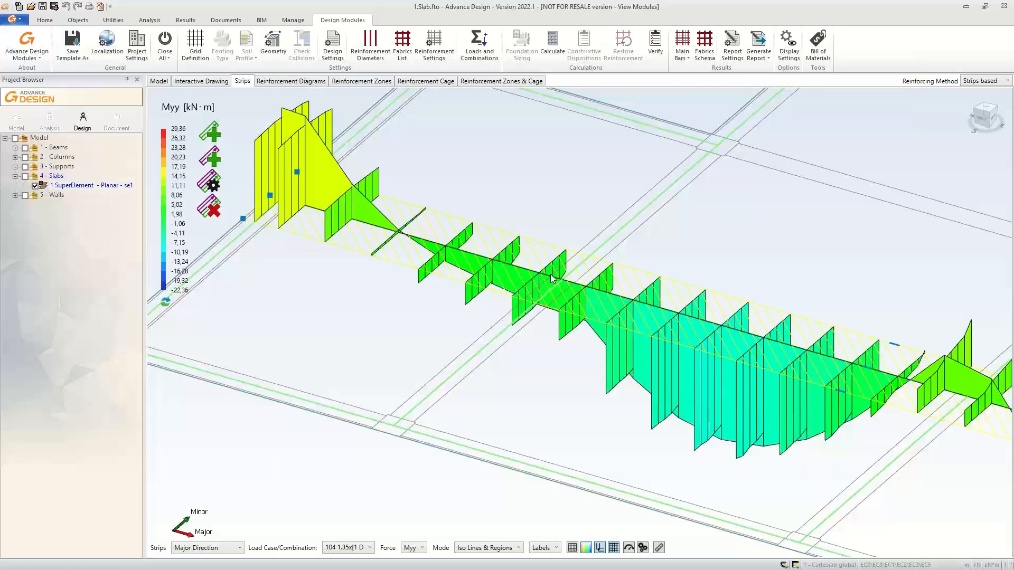
{"action": "left_click", "coordinate": [986, 111]}
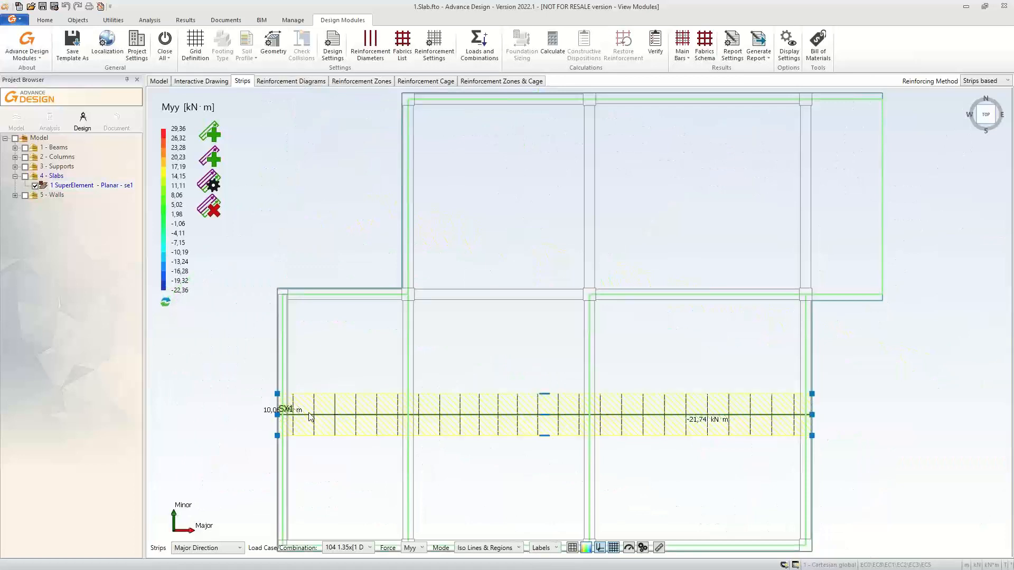
{"action": "scroll", "coordinate": [278, 417], "scroll_direction": "up", "scroll_amount": 5}
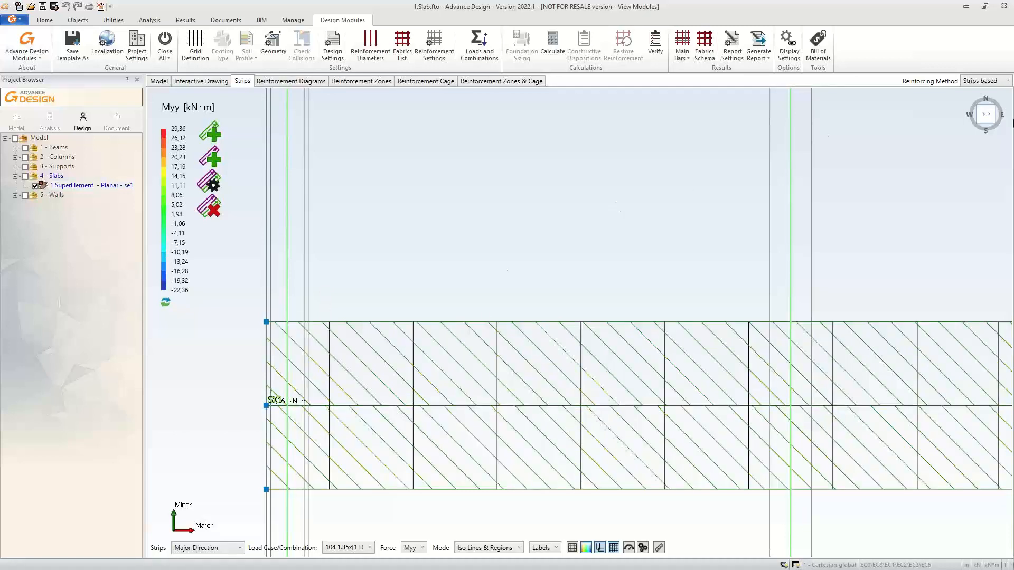
{"action": "left_click", "coordinate": [994, 128]}
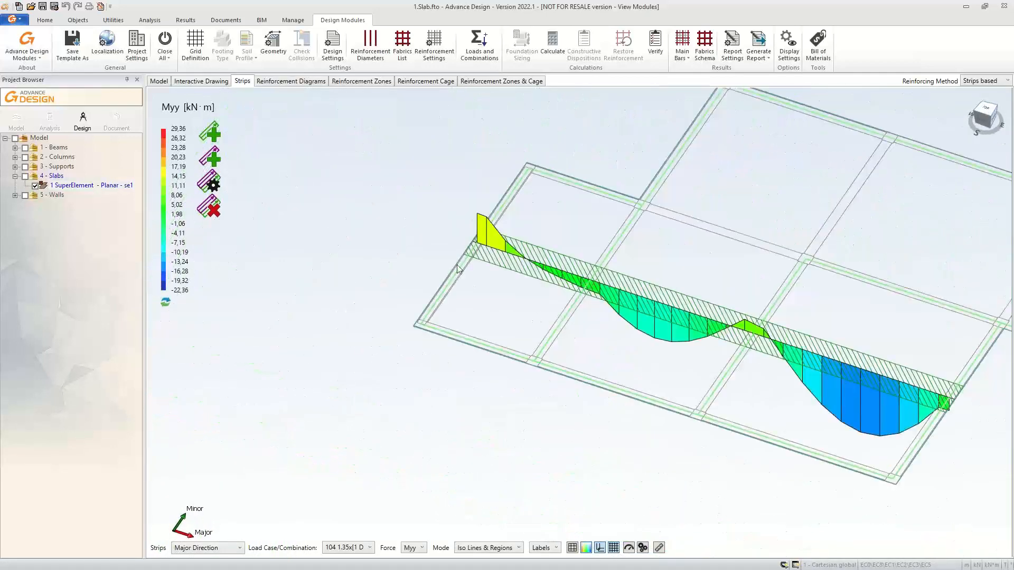
{"action": "middle_click_drag", "start_coordinate": [704, 464], "coordinate": [495, 450]}
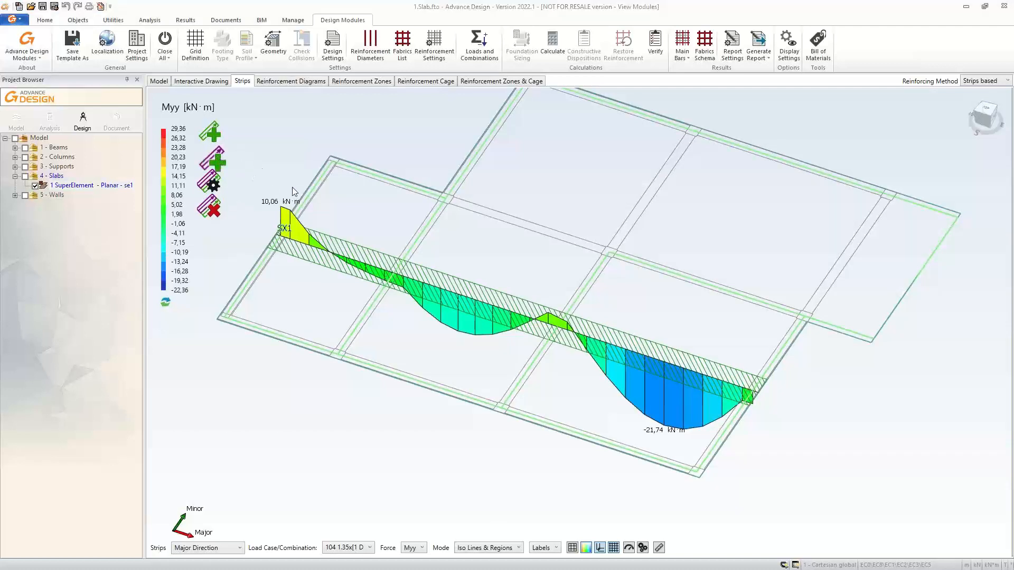
{"action": "left_click", "coordinate": [218, 156]}
{"action": "left_click", "coordinate": [317, 192]}
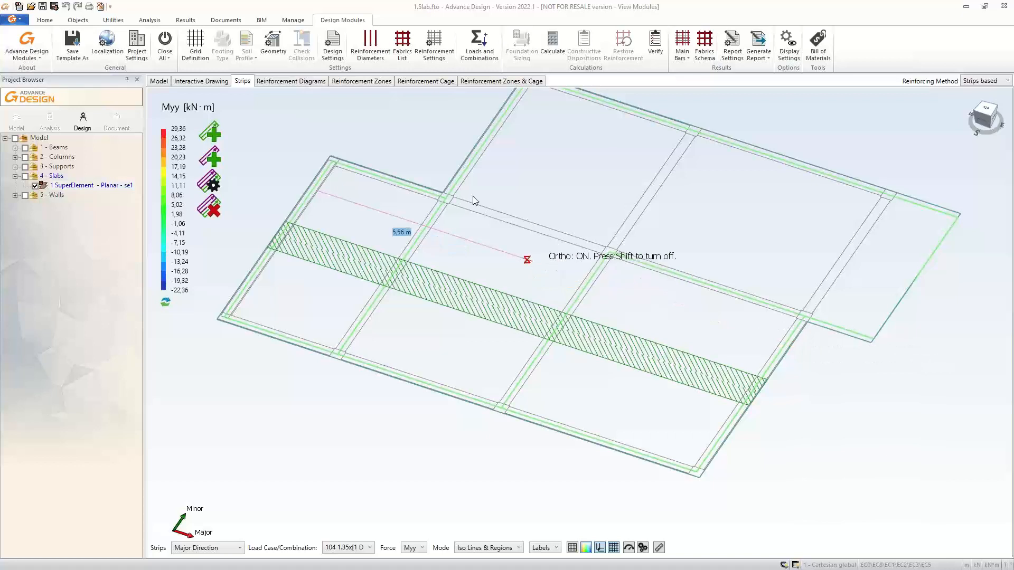
{"action": "key", "text": "Escape"}
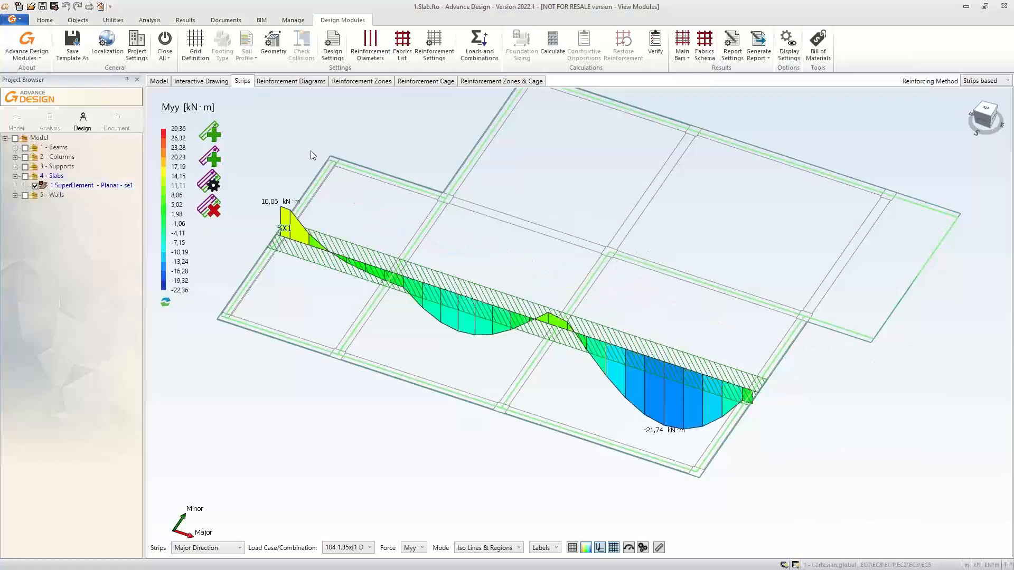
Draw a purple strip in the major direction along the central beam line, from the slab's corner to the opposite outer edge.
{"action": "left_click", "coordinate": [213, 162]}
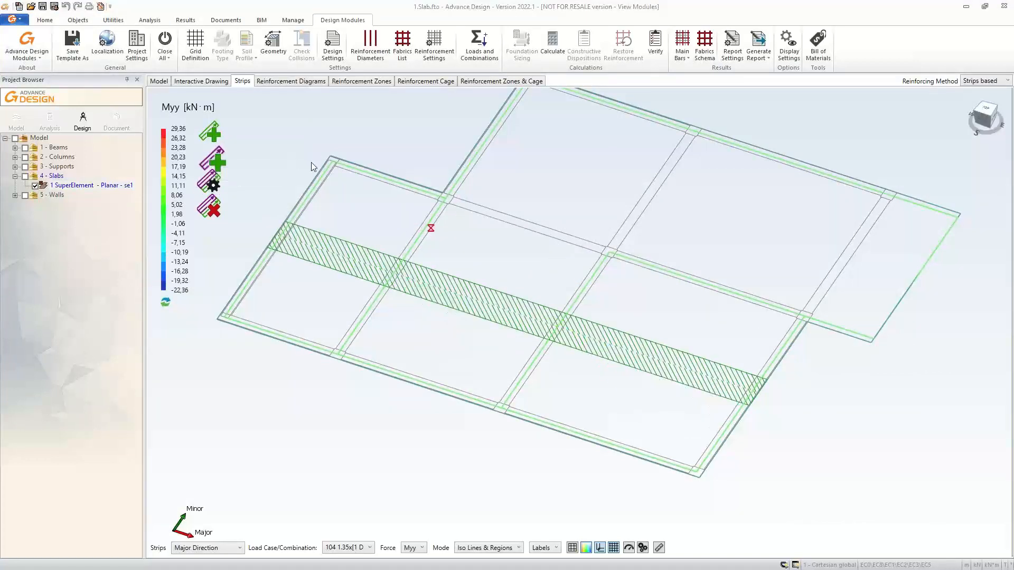
{"action": "left_click", "coordinate": [340, 165]}
{"action": "left_click", "coordinate": [876, 337]}
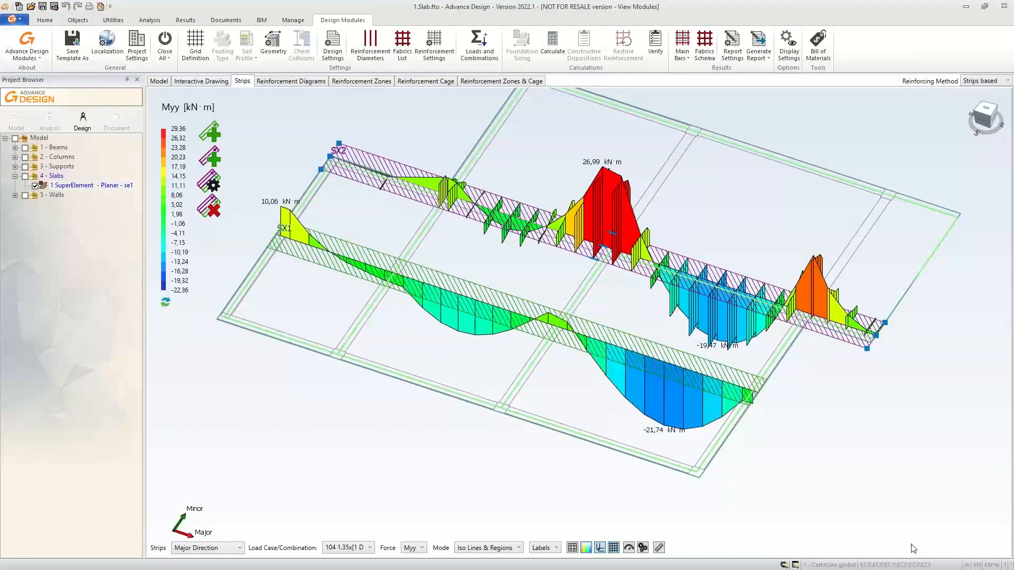
Compare both strips' Myy diagrams with the contour map, hide the map again and deselect the new strip.
{"action": "left_click", "coordinate": [572, 548]}
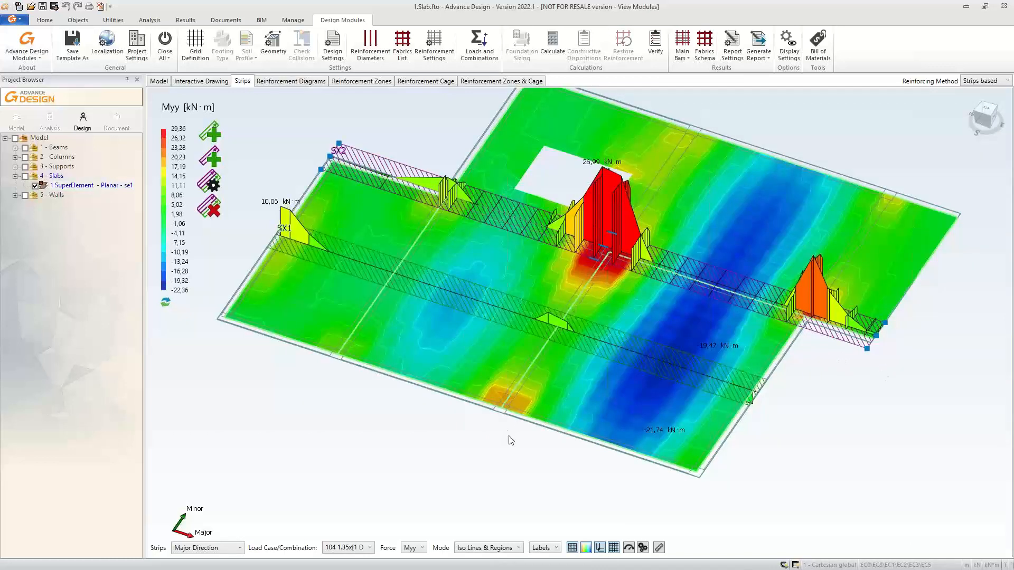
{"action": "left_click", "coordinate": [572, 548]}
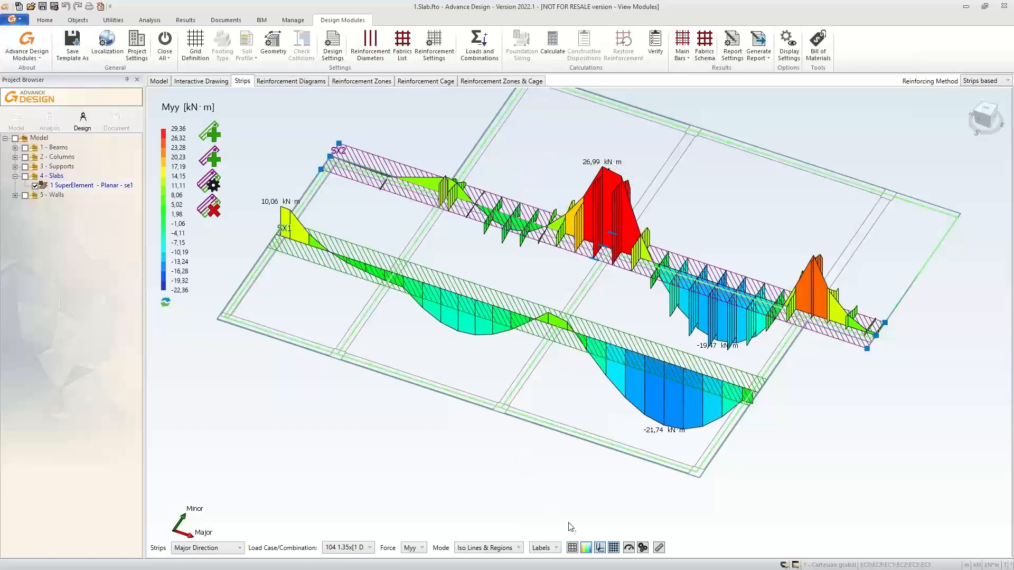
{"action": "left_click", "coordinate": [929, 453]}
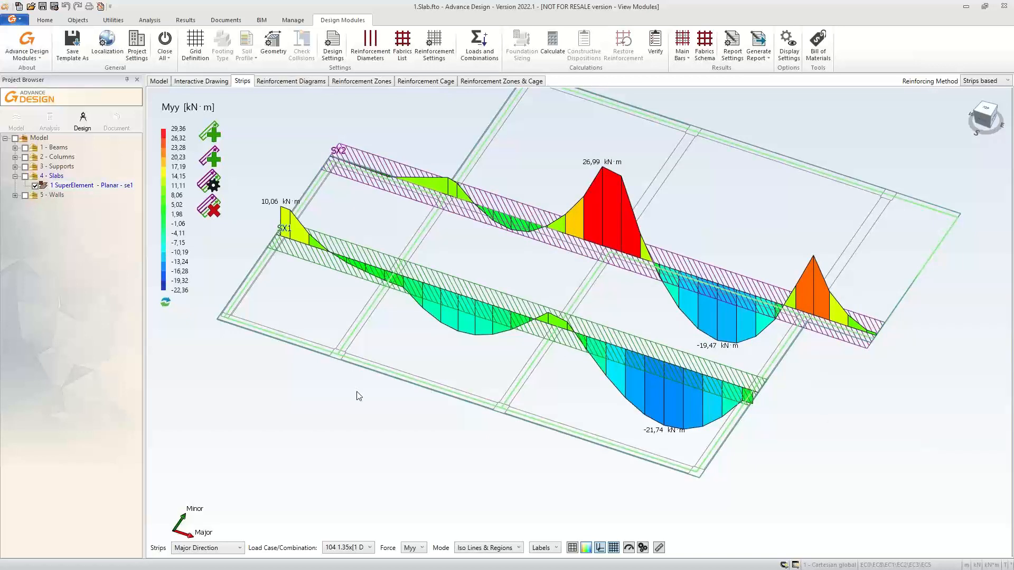
Delete the two manually drawn strips and generate strips automatically over the whole slab in the major direction.
{"action": "scroll", "coordinate": [359, 396], "scroll_direction": "down", "scroll_amount": 2}
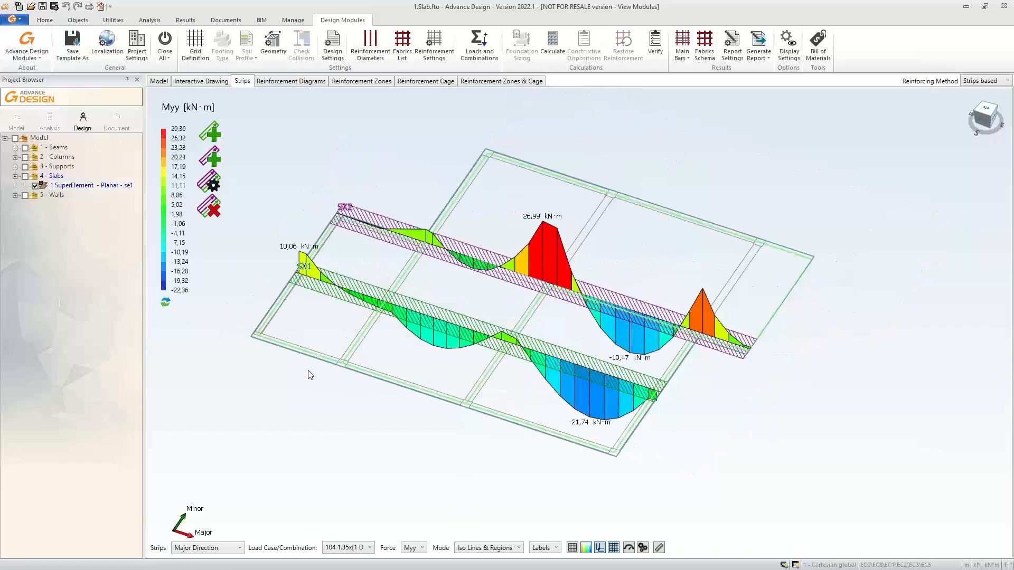
{"action": "middle_click_drag", "start_coordinate": [292, 358], "coordinate": [344, 396]}
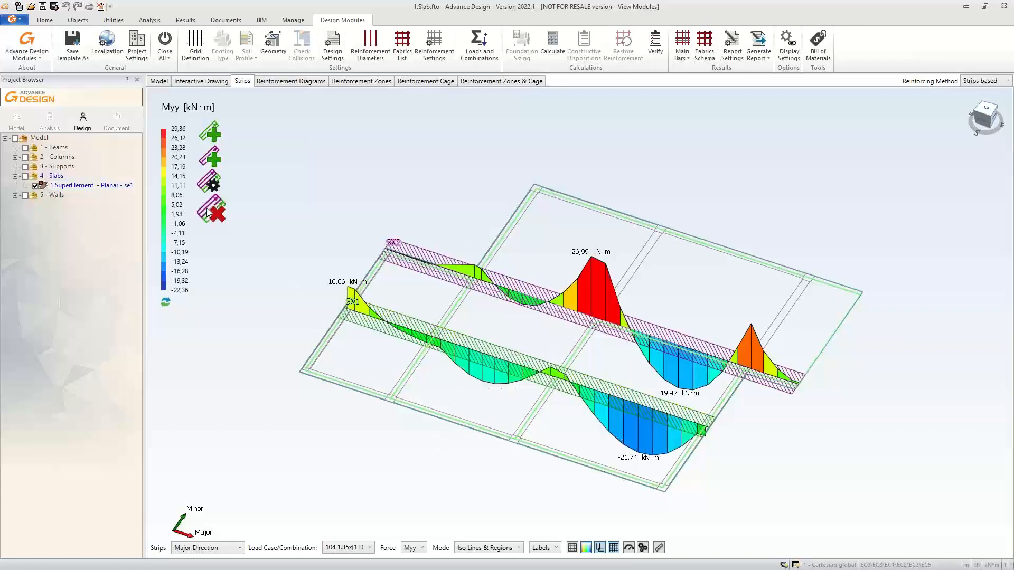
{"action": "left_click", "coordinate": [222, 219]}
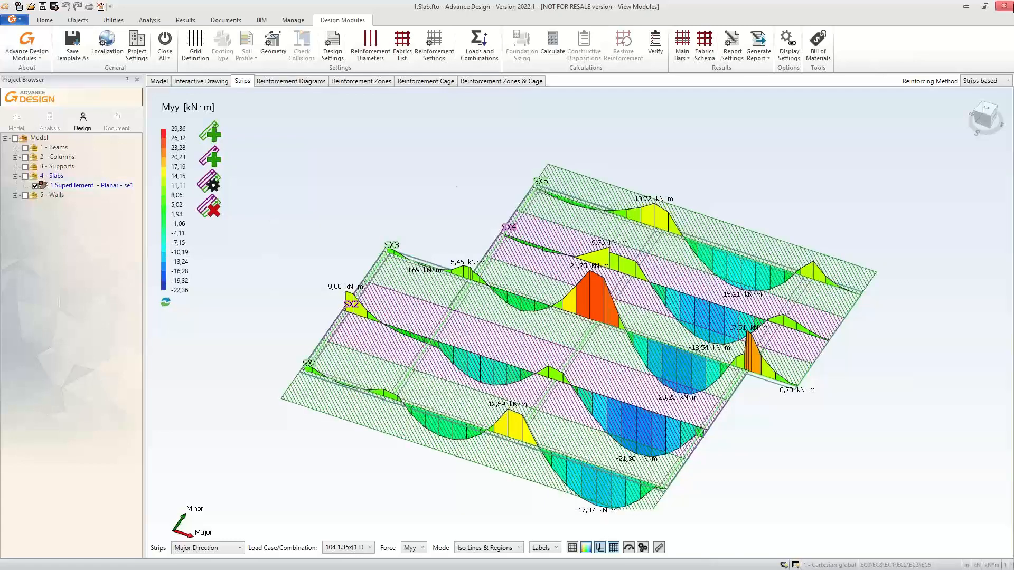
Examine the generated strips from the top and in 3D, including the minor-direction ones, and return to the major direction.
{"action": "left_click", "coordinate": [988, 113]}
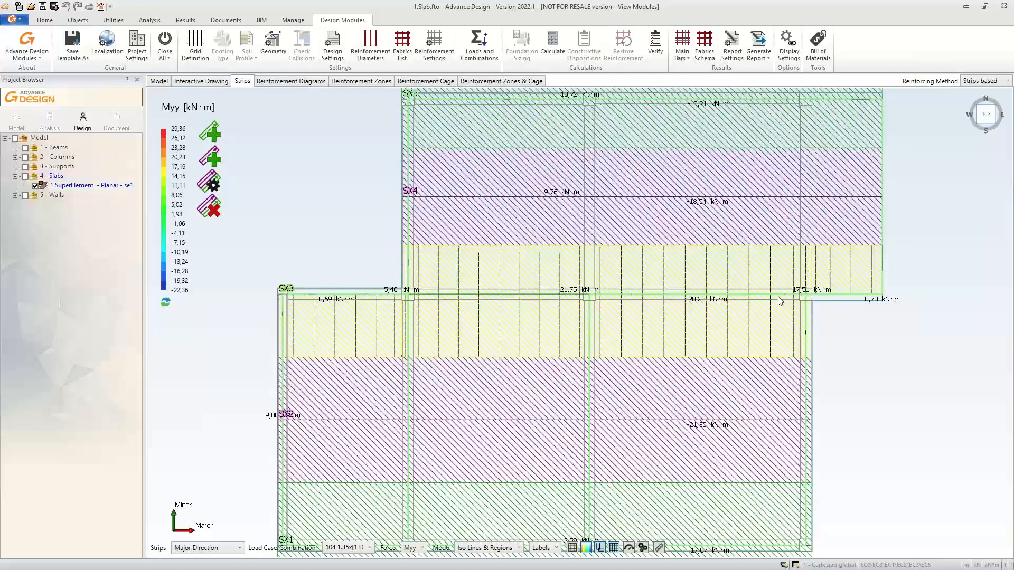
{"action": "scroll", "coordinate": [338, 222], "scroll_direction": "down", "scroll_amount": 2}
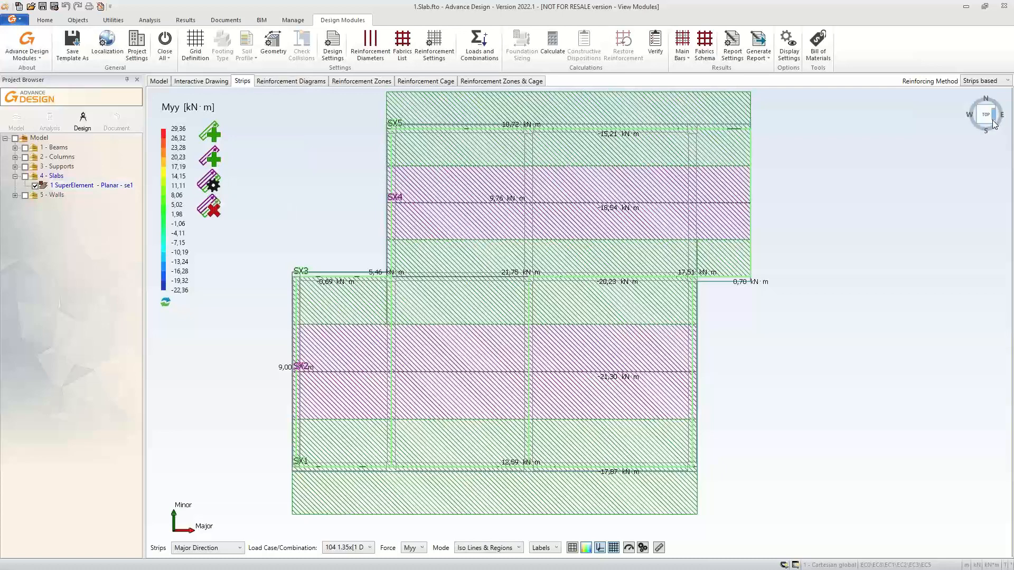
{"action": "left_click_drag", "start_coordinate": [995, 121], "coordinate": [982, 89]}
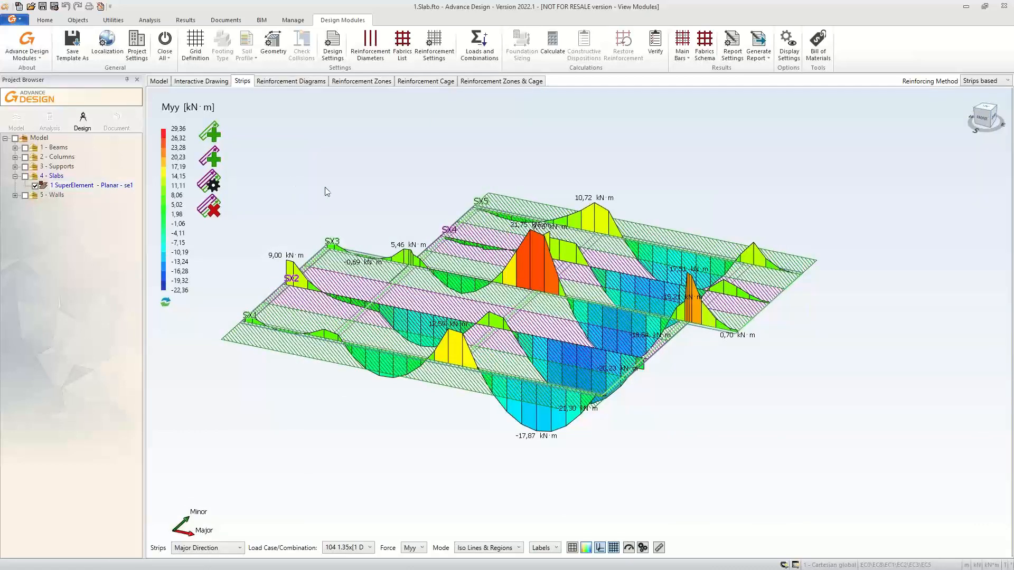
{"action": "left_click", "coordinate": [991, 113]}
{"action": "middle_click_drag", "start_coordinate": [310, 184], "coordinate": [351, 174]}
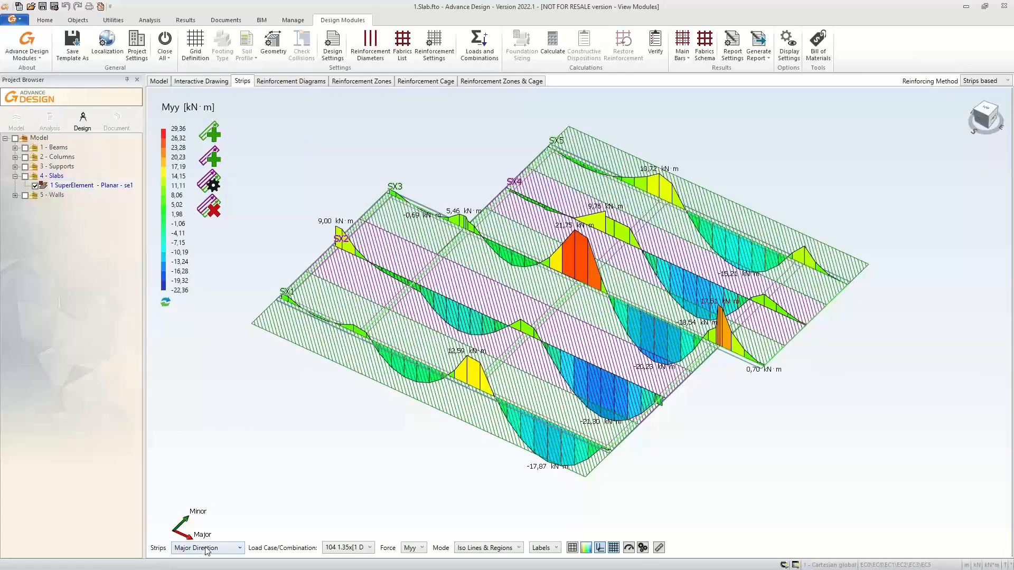
{"action": "left_click", "coordinate": [206, 549]}
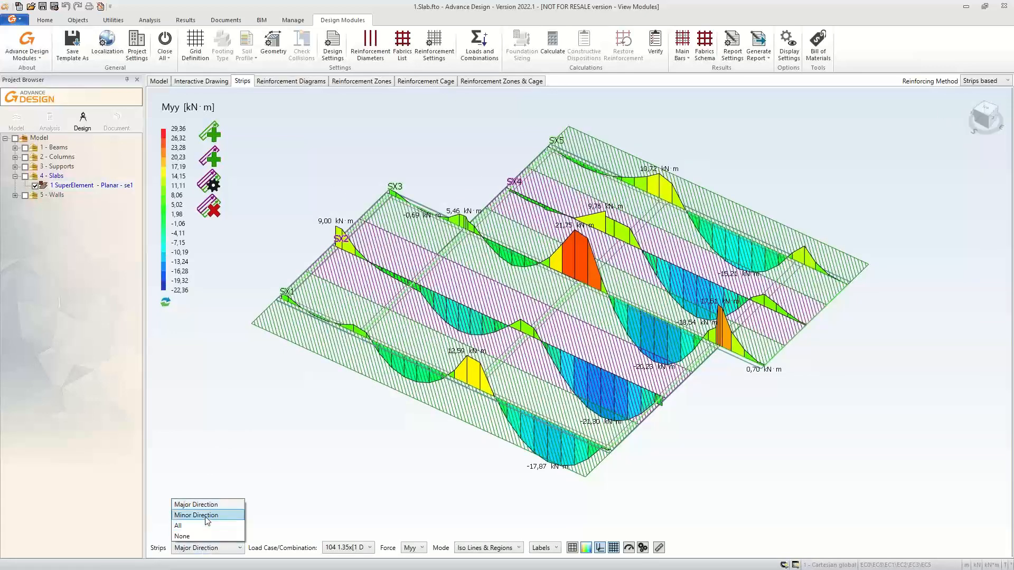
{"action": "left_click", "coordinate": [206, 516]}
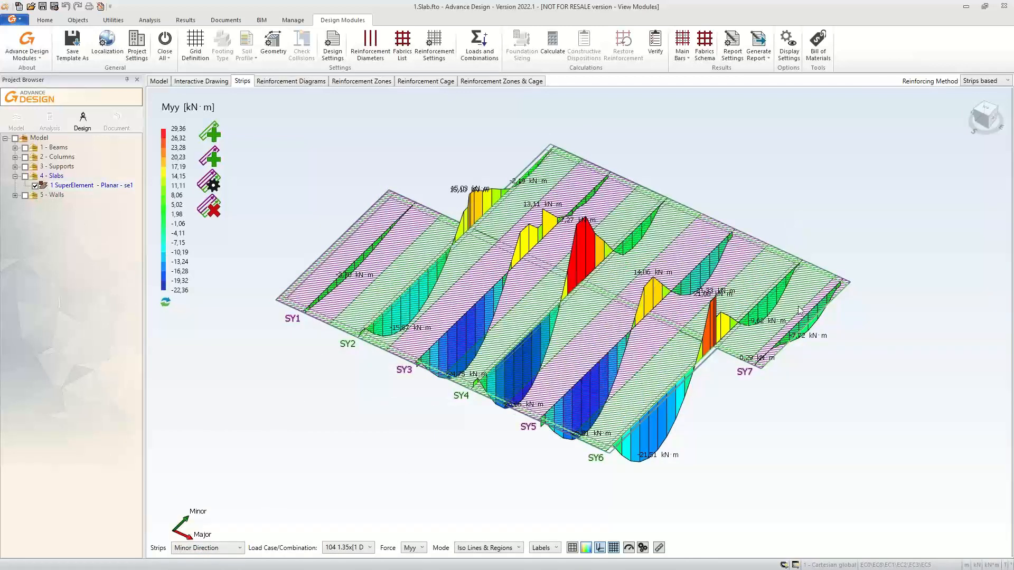
{"action": "left_click", "coordinate": [205, 547]}
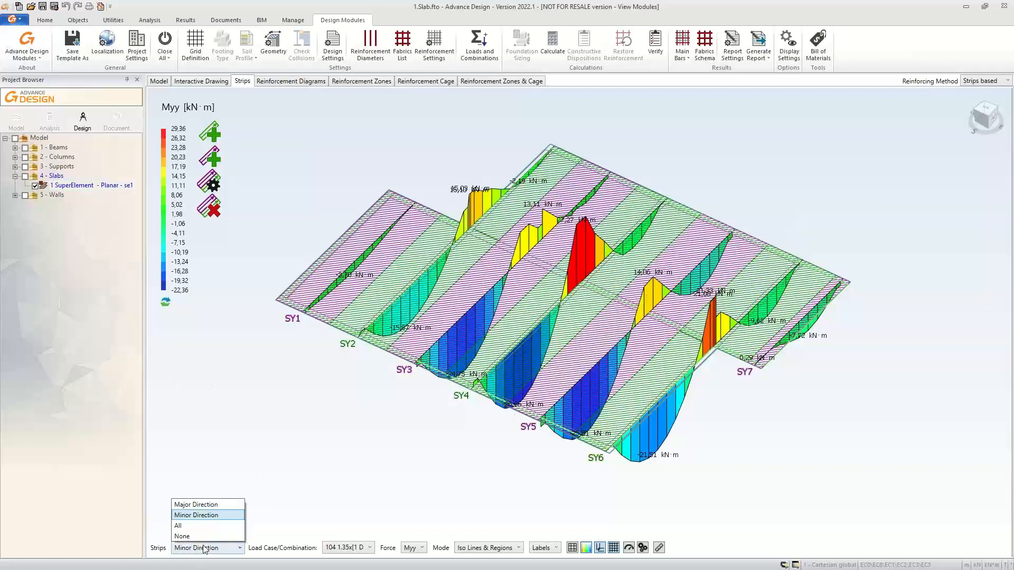
{"action": "left_click", "coordinate": [213, 506]}
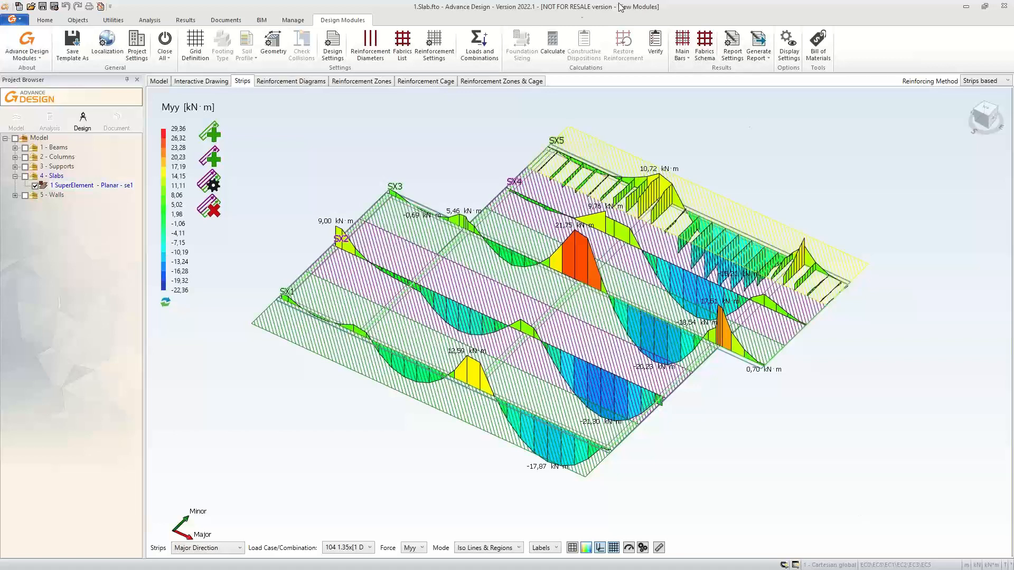
Calculate the slab's strips-based reinforcement and check the generated cage and the reinforcement solution settings.
{"action": "left_click", "coordinate": [553, 42]}
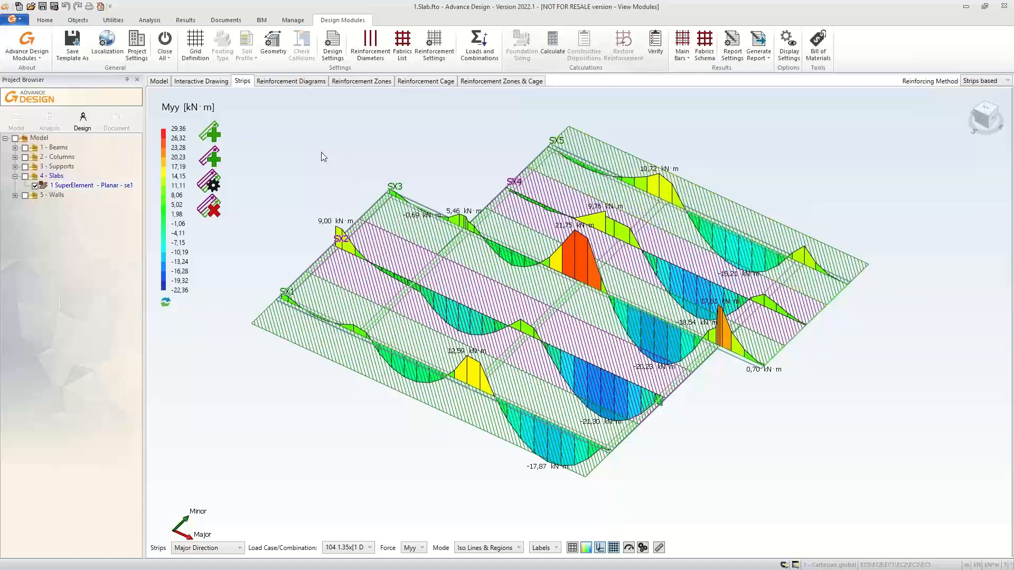
{"action": "left_click", "coordinate": [438, 83]}
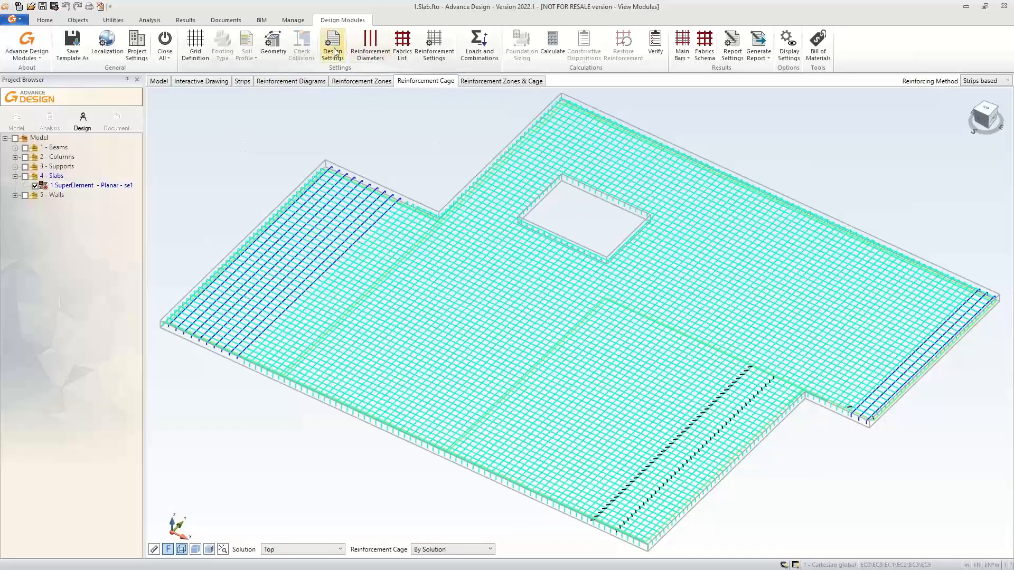
{"action": "left_click", "coordinate": [434, 47]}
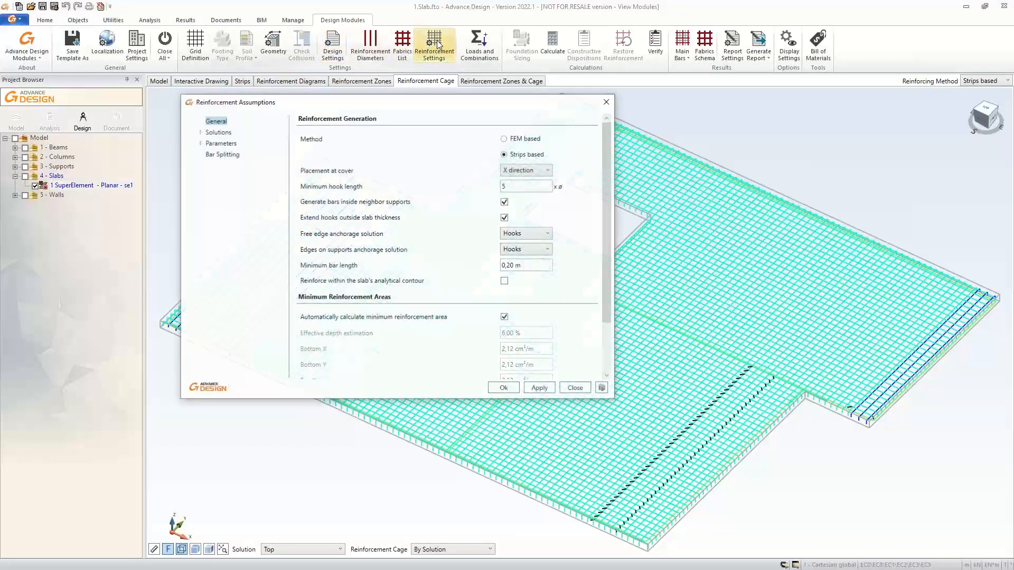
{"action": "left_click", "coordinate": [218, 131]}
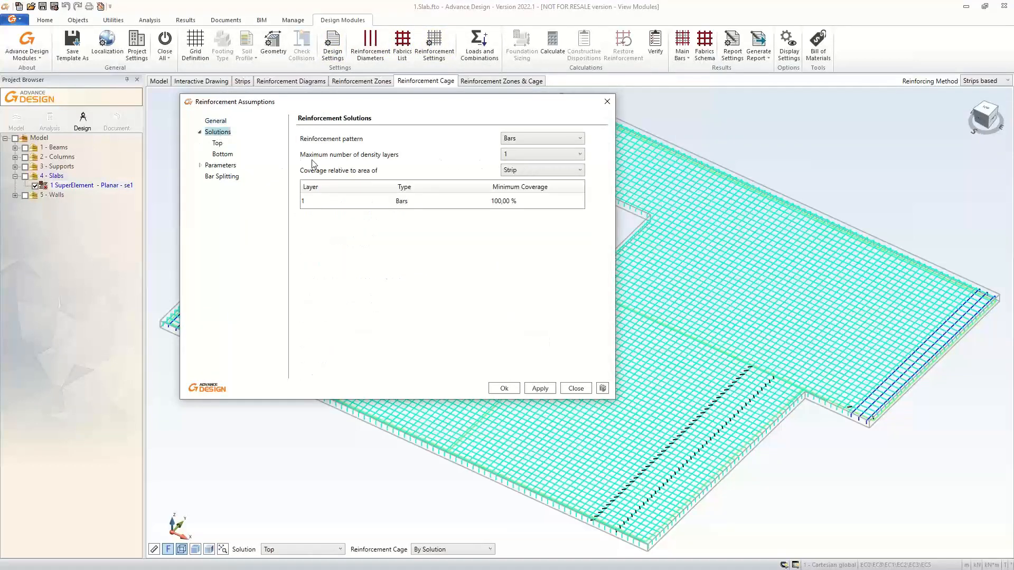
{"action": "left_click", "coordinate": [608, 102]}
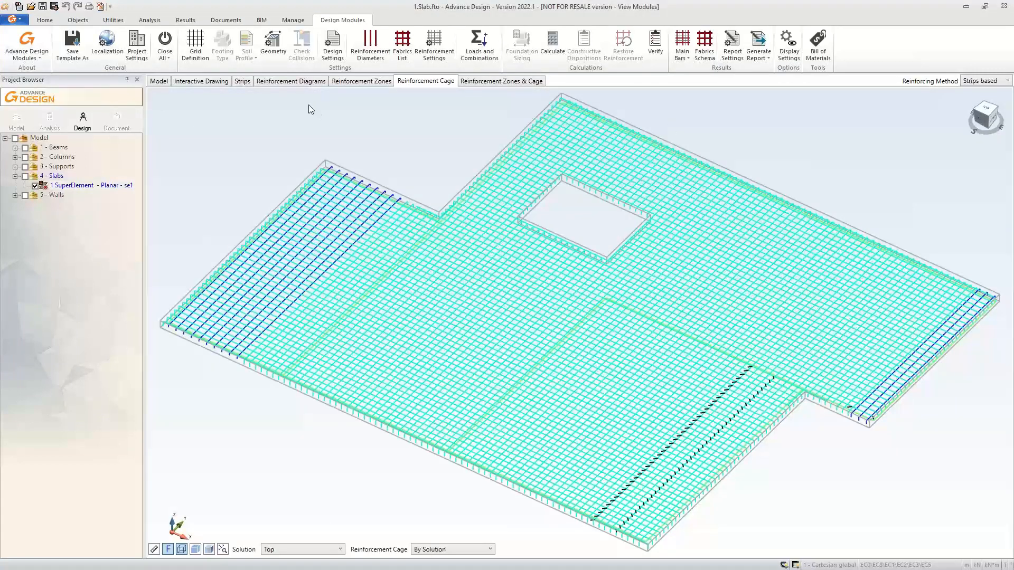
Compare the strips' moment diagrams with the theoretical and real reinforcement areas, examining strip SX2 close up along its length.
{"action": "left_click", "coordinate": [285, 82]}
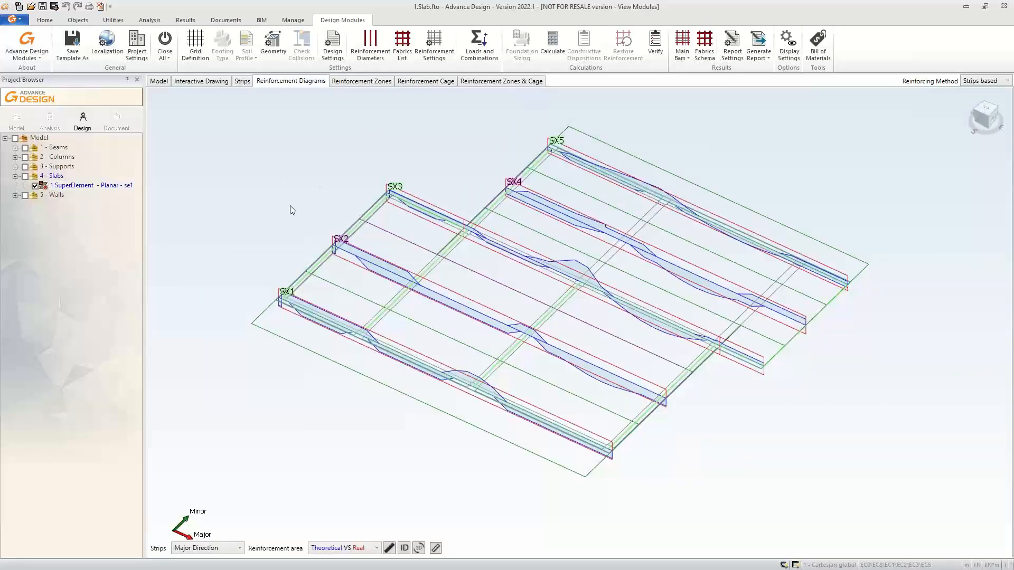
{"action": "left_click", "coordinate": [242, 83]}
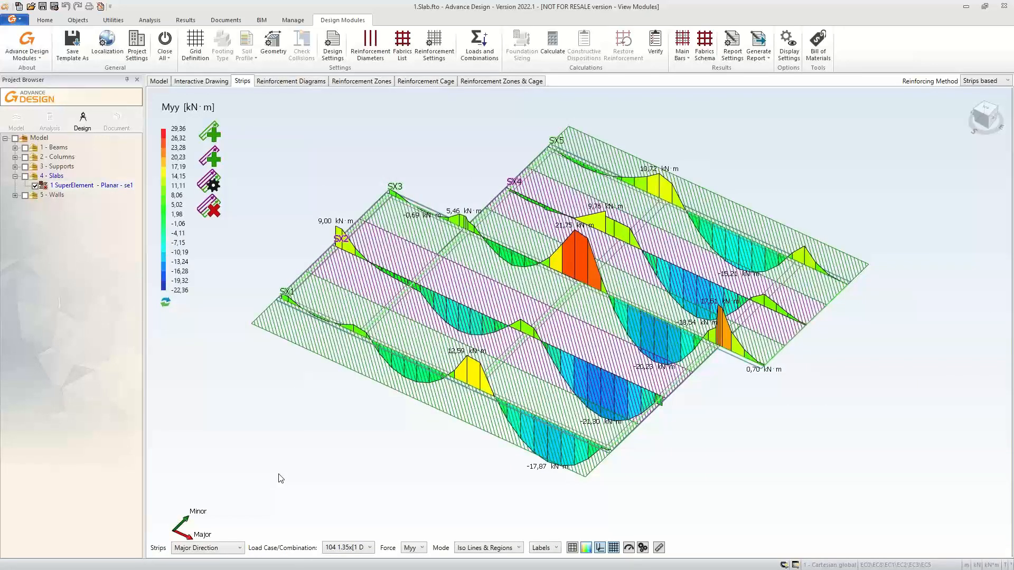
{"action": "scroll", "coordinate": [348, 395], "scroll_direction": "up", "scroll_amount": 3}
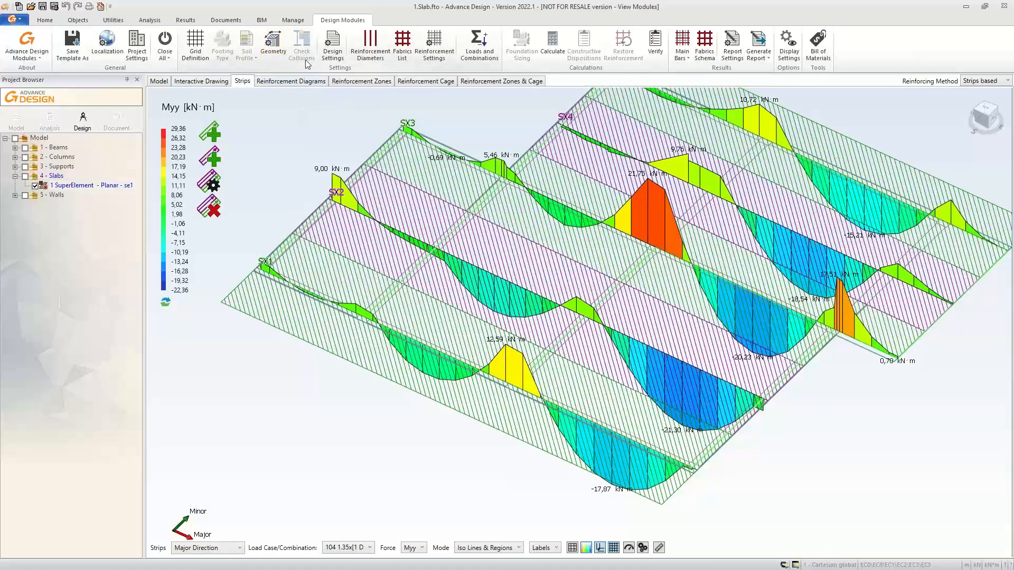
{"action": "left_click", "coordinate": [295, 84]}
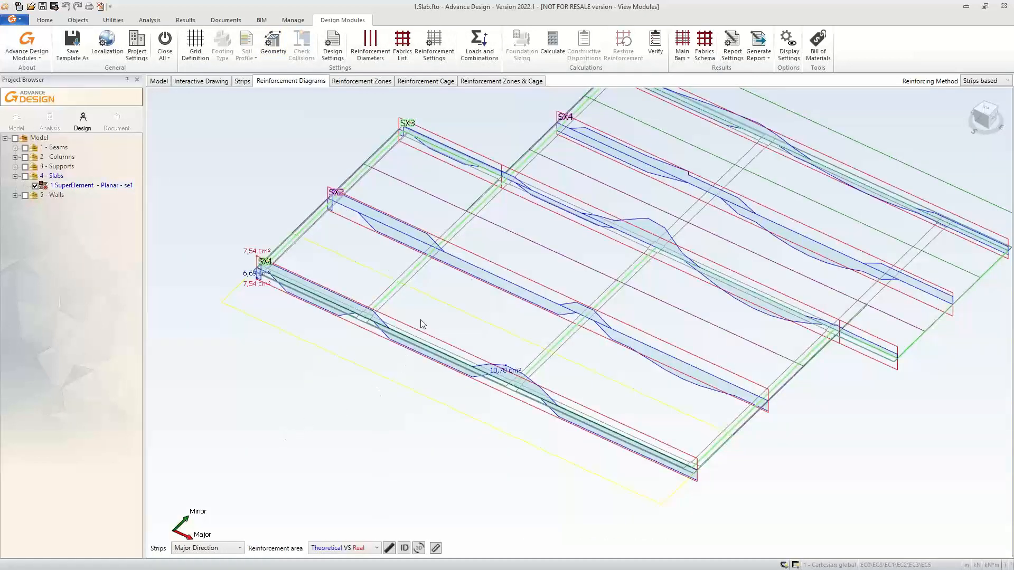
{"action": "double_click", "coordinate": [472, 265]}
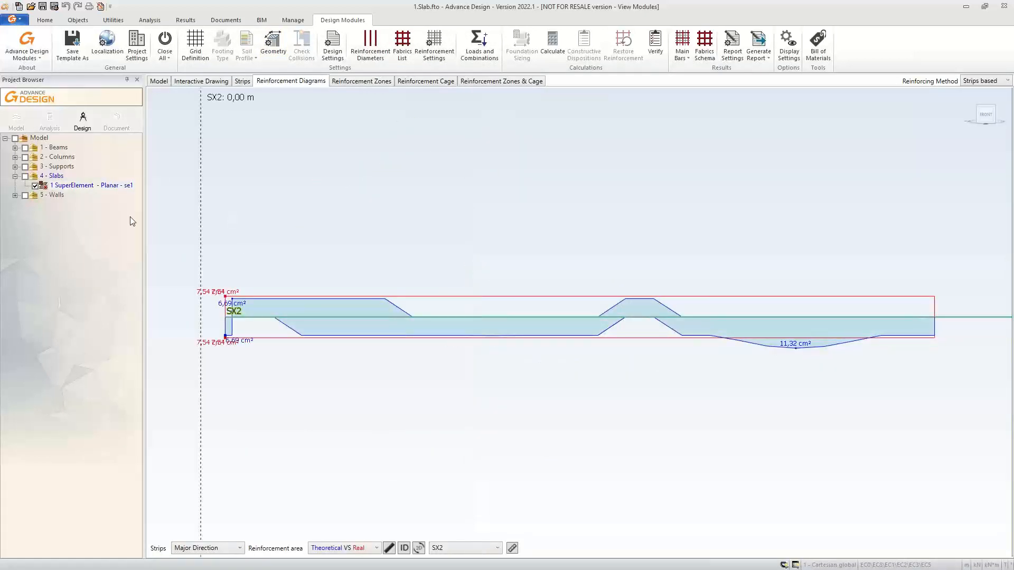
{"action": "scroll", "coordinate": [193, 318], "scroll_direction": "up", "scroll_amount": 5}
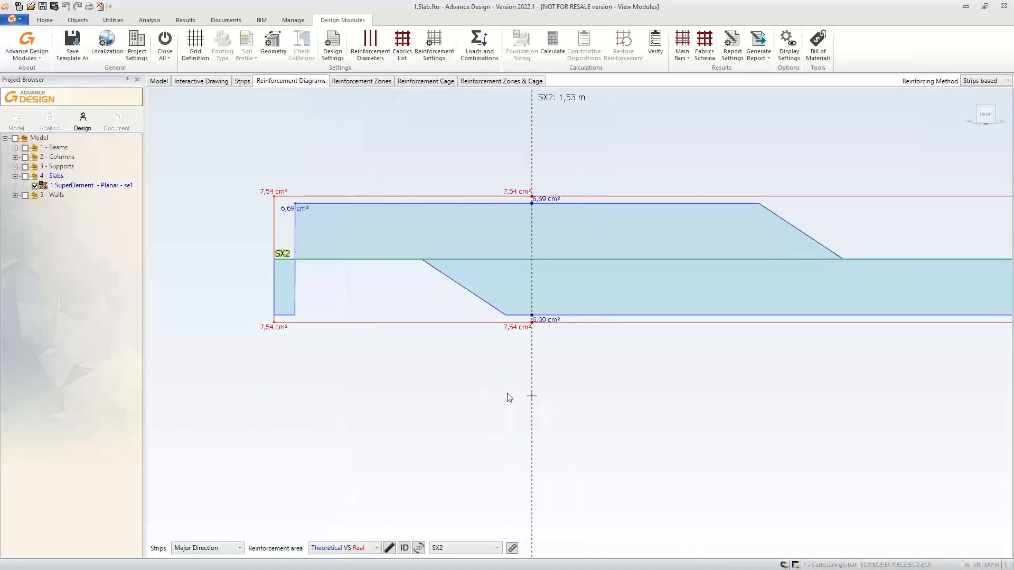
{"action": "scroll", "coordinate": [489, 396], "scroll_direction": "down", "scroll_amount": 1}
{"action": "scroll", "coordinate": [489, 396], "scroll_direction": "down", "scroll_amount": 2}
{"action": "middle_click_drag", "start_coordinate": [594, 416], "coordinate": [323, 383]}
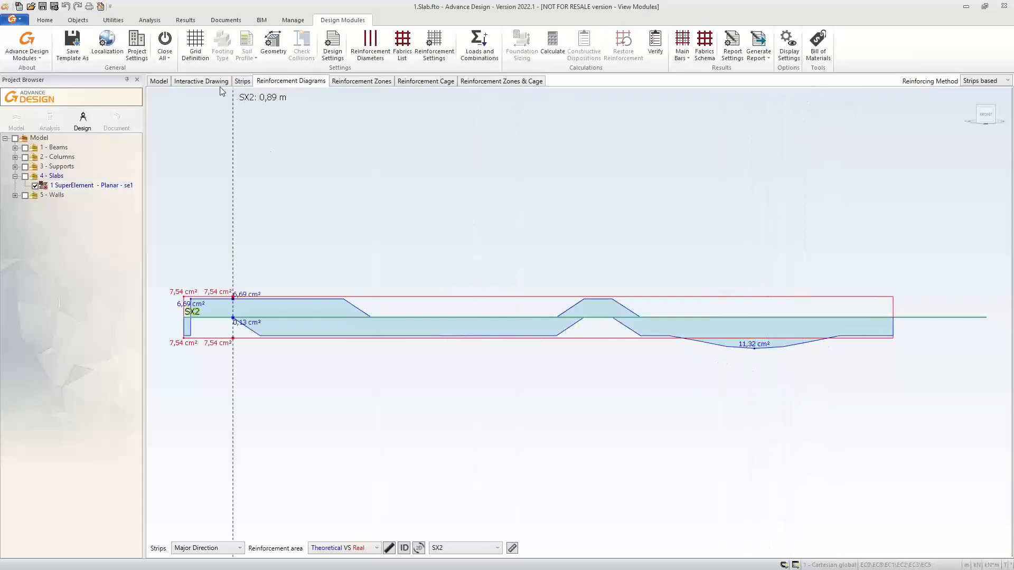
Set the maximum number of density layers to 2 for both the top and bottom reinforcement solutions and recalculate the slab.
{"action": "left_click", "coordinate": [243, 81]}
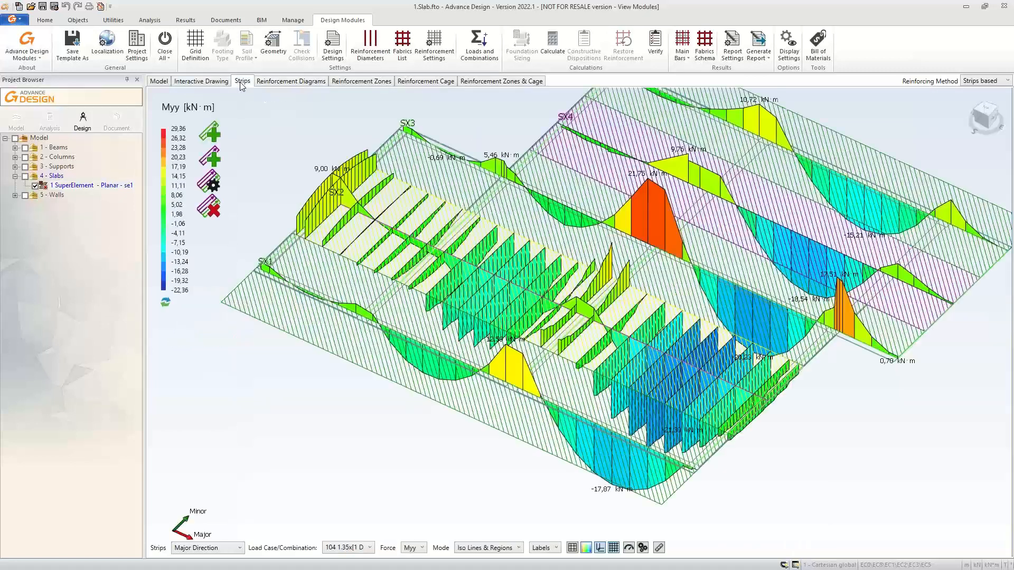
{"action": "left_click", "coordinate": [331, 46]}
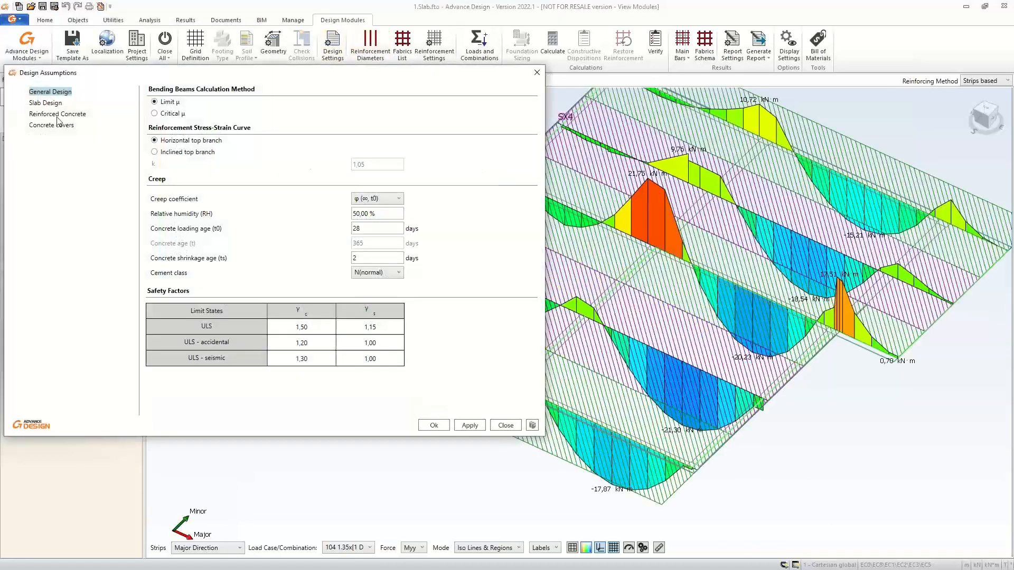
{"action": "left_click", "coordinate": [536, 73]}
{"action": "left_click", "coordinate": [434, 46]}
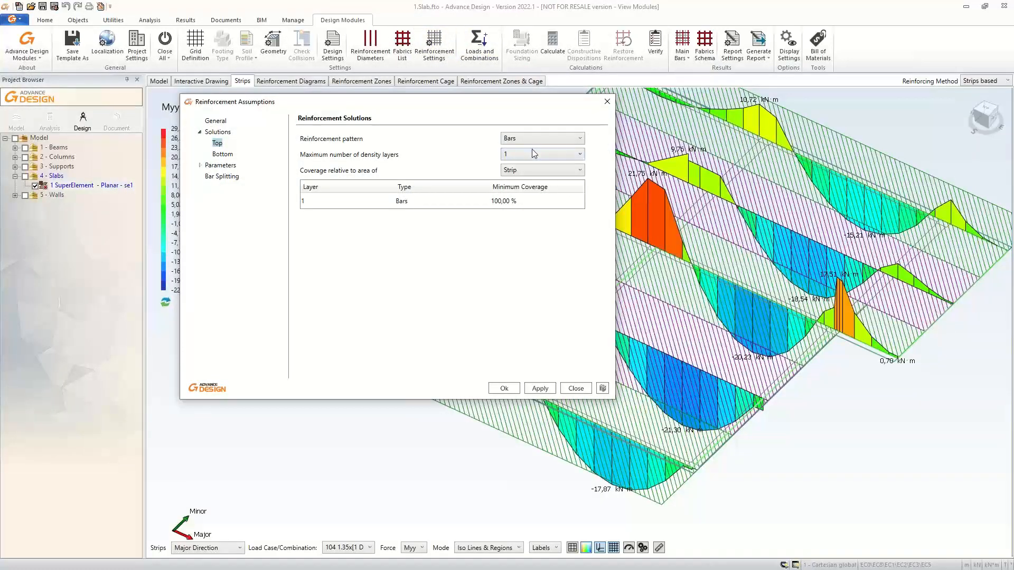
{"action": "left_click", "coordinate": [512, 155]}
{"action": "left_click", "coordinate": [521, 170]}
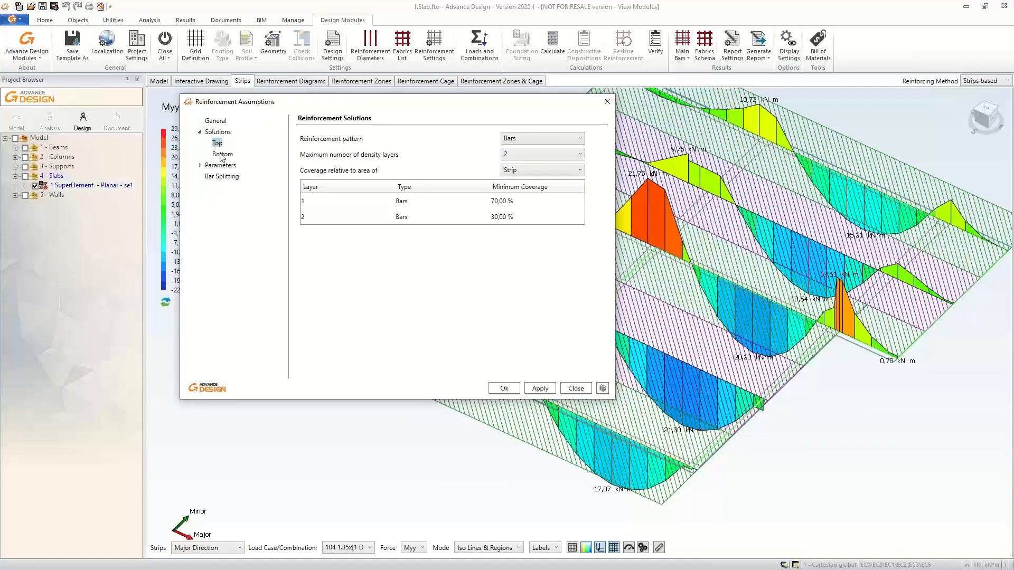
{"action": "left_click", "coordinate": [218, 133]}
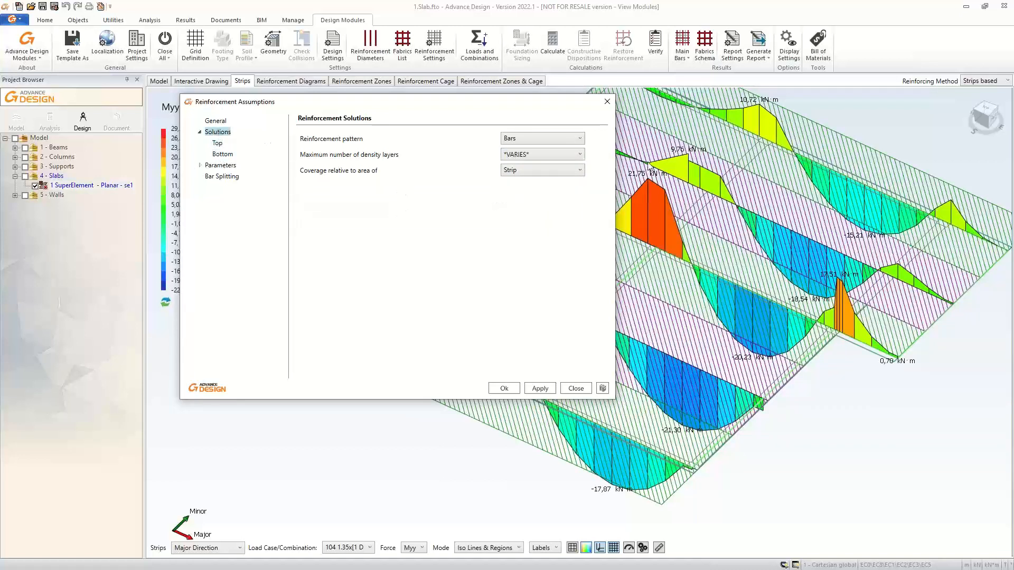
{"action": "left_click", "coordinate": [554, 156]}
{"action": "left_click", "coordinate": [507, 177]}
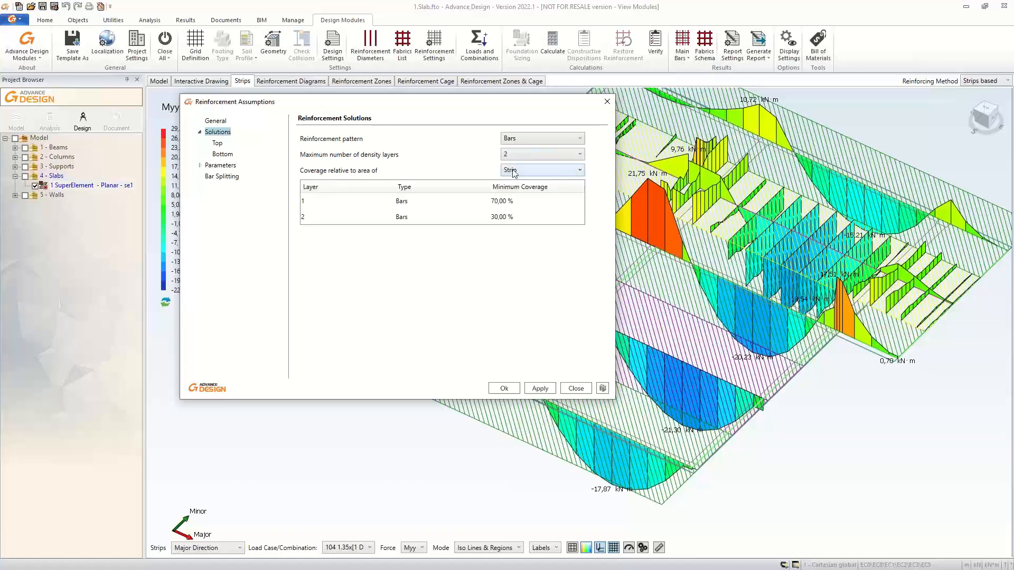
{"action": "left_click", "coordinate": [505, 388]}
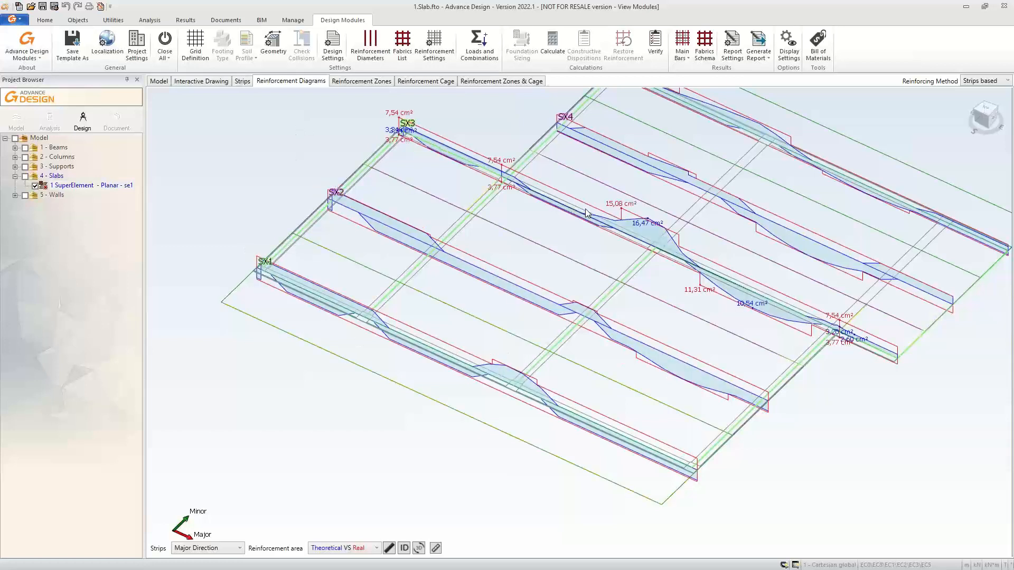
Examine the theoretical versus real reinforcement diagrams of strips SX2 and SX3, and view the recalculated cage beside the reinforcement zones.
{"action": "left_click", "coordinate": [557, 316]}
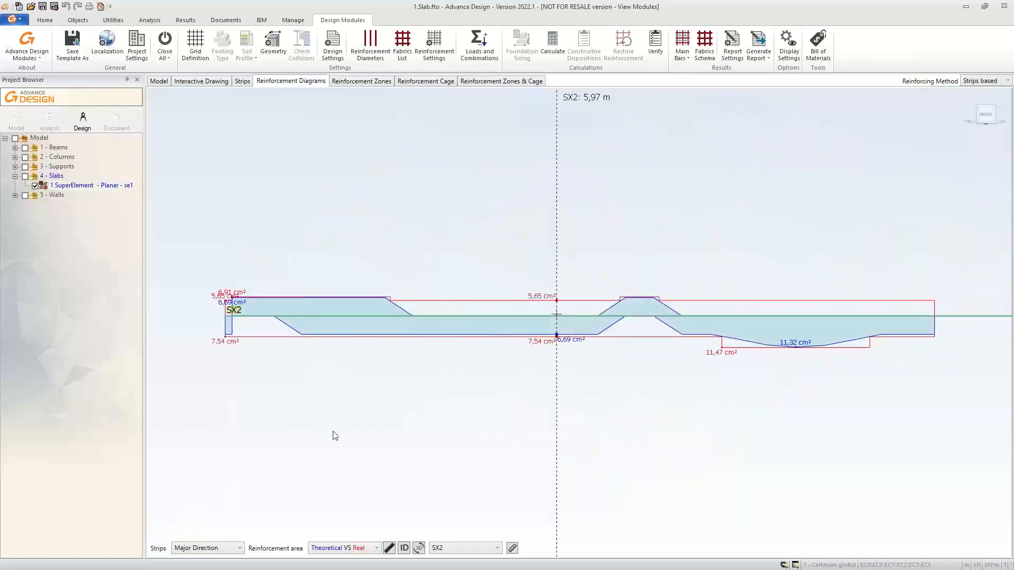
{"action": "scroll", "coordinate": [885, 361], "scroll_direction": "up", "scroll_amount": 3}
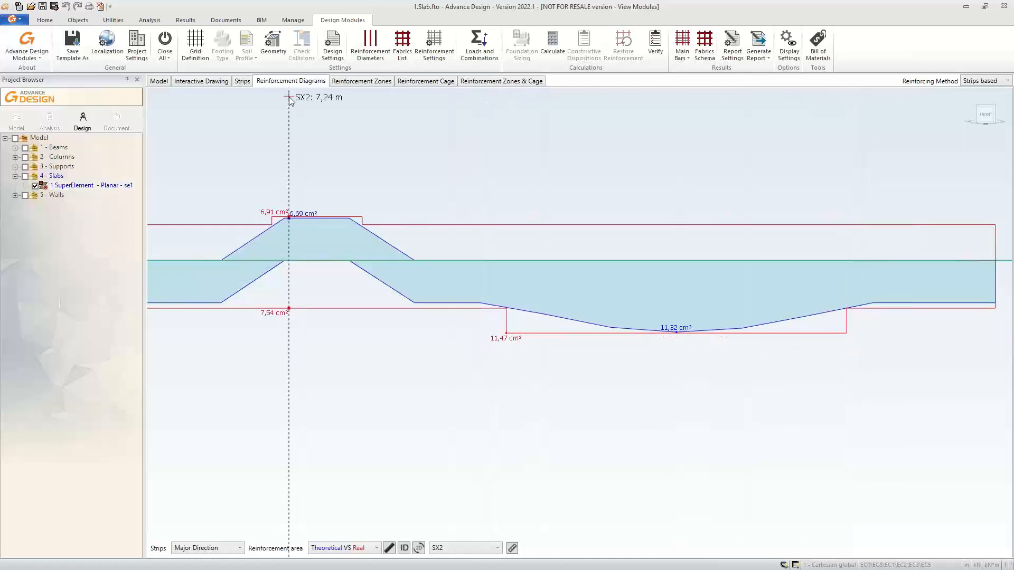
{"action": "left_click", "coordinate": [419, 548]}
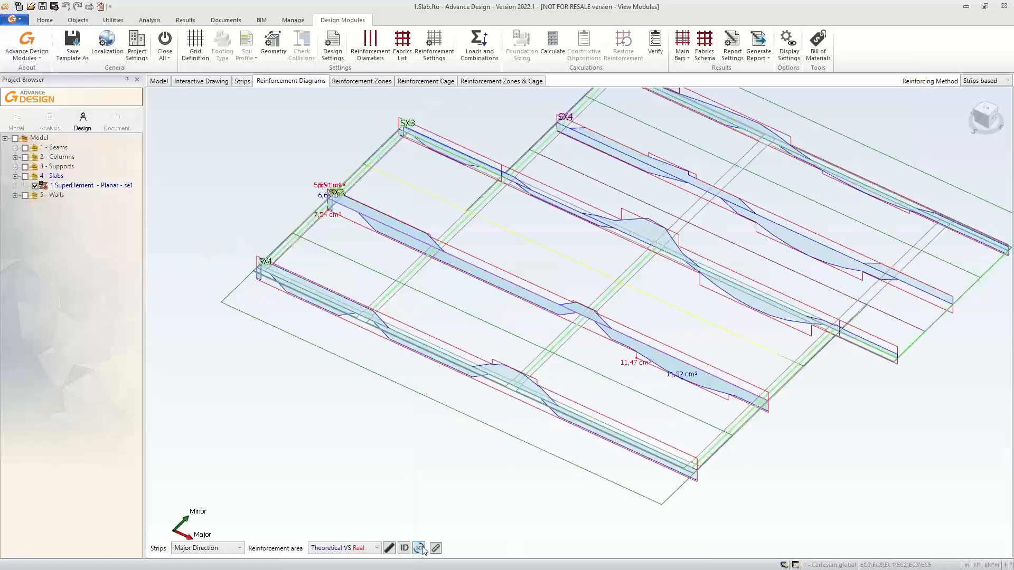
{"action": "left_click", "coordinate": [650, 234]}
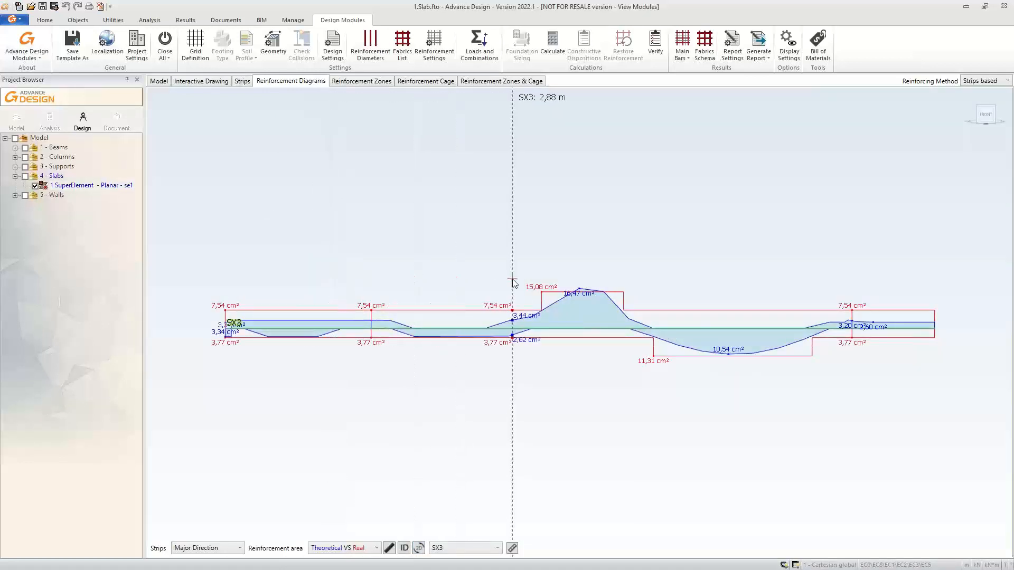
{"action": "scroll", "coordinate": [851, 425], "scroll_direction": "up", "scroll_amount": 3}
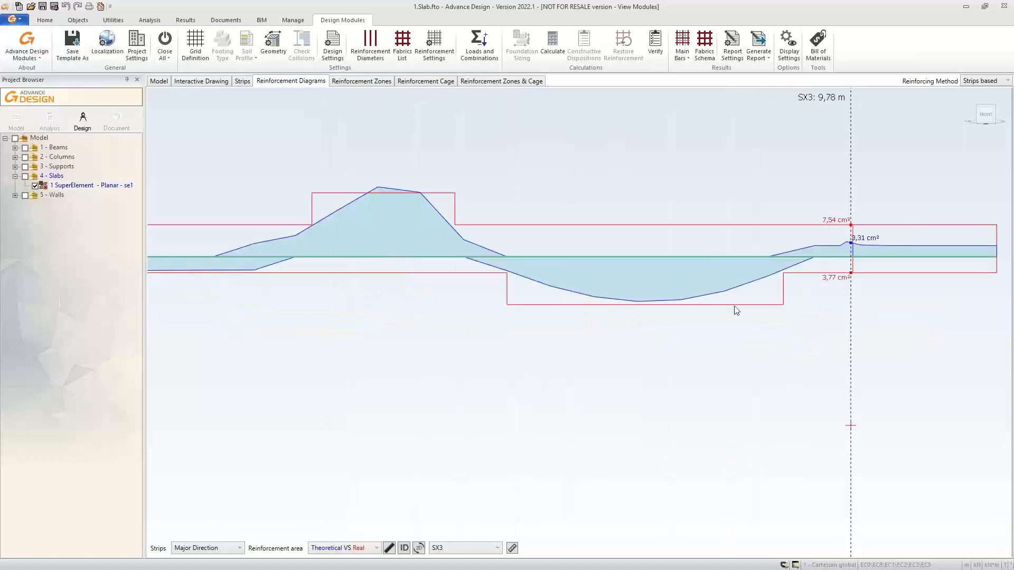
{"action": "scroll", "coordinate": [843, 405], "scroll_direction": "up", "scroll_amount": 2}
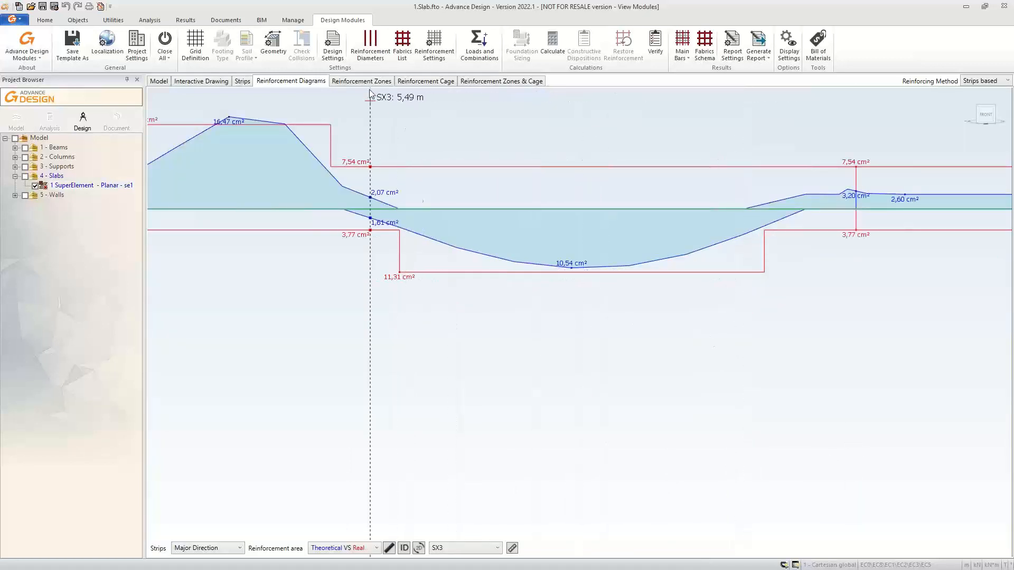
{"action": "left_click", "coordinate": [427, 81]}
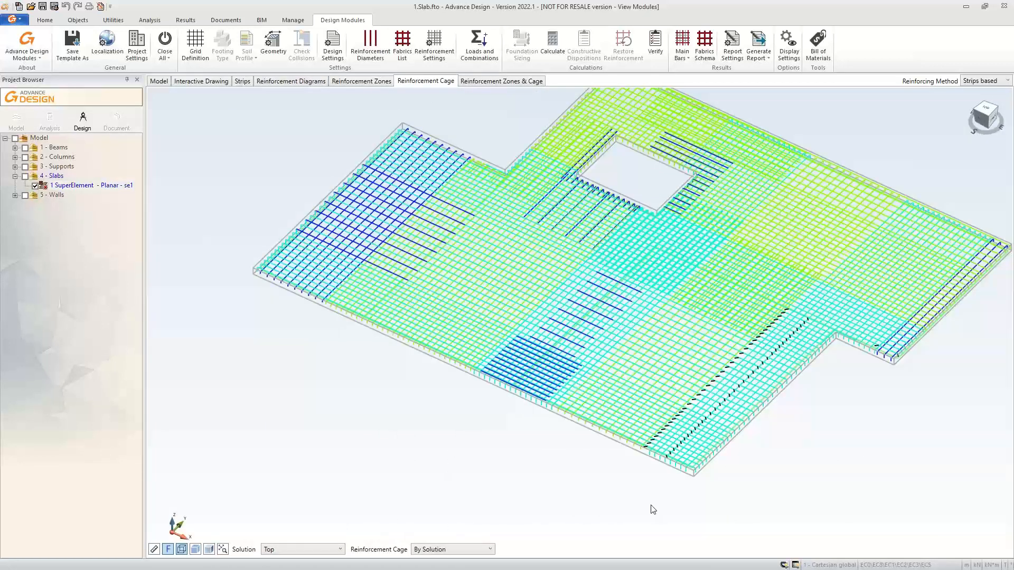
{"action": "left_click", "coordinate": [491, 83]}
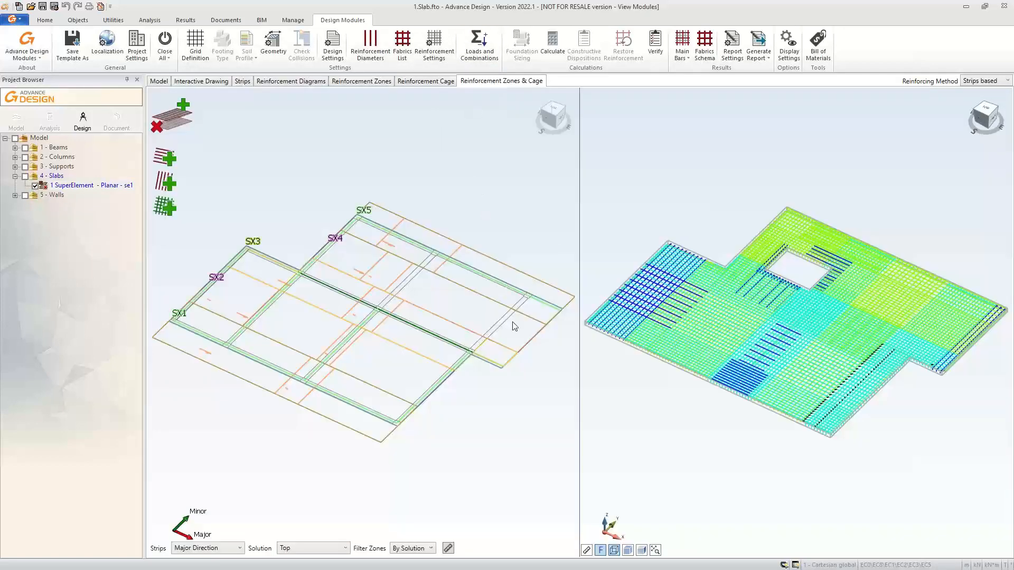
Inspect the top reinforcement zones and their matching cage bars close up around the middle support line.
{"action": "left_click", "coordinate": [316, 387]}
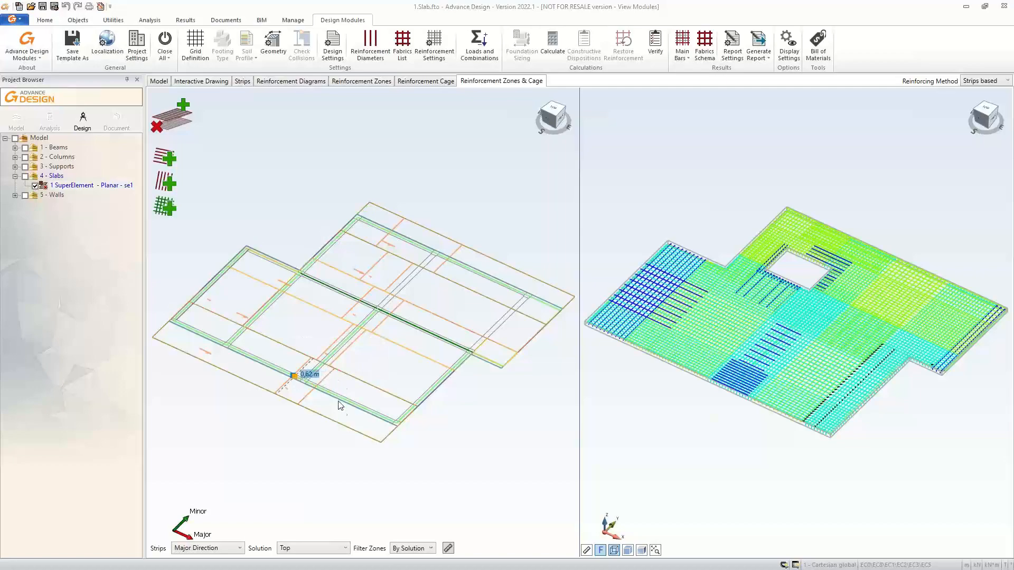
{"action": "key", "text": "Escape"}
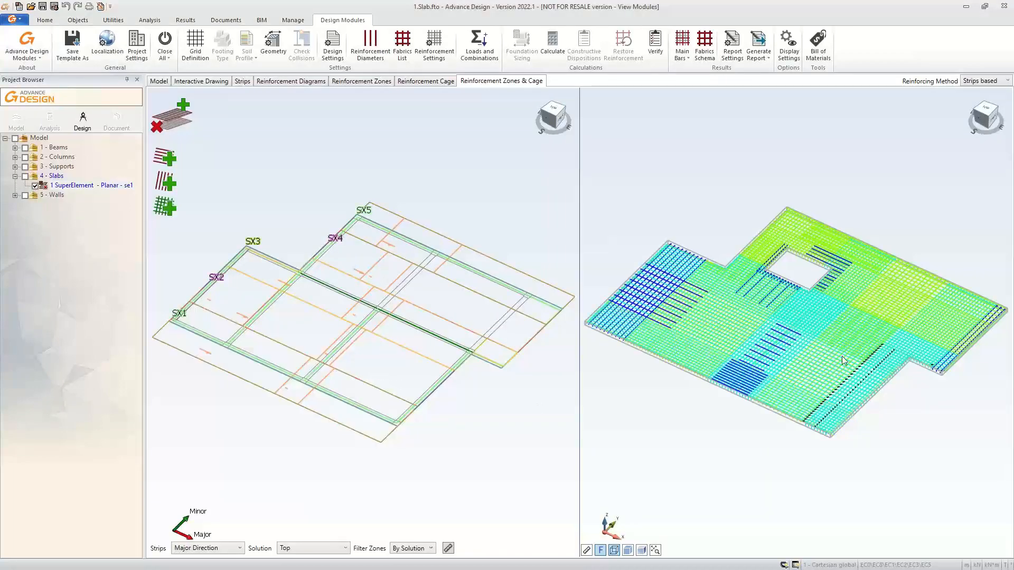
{"action": "scroll", "coordinate": [788, 362], "scroll_direction": "up", "scroll_amount": 6}
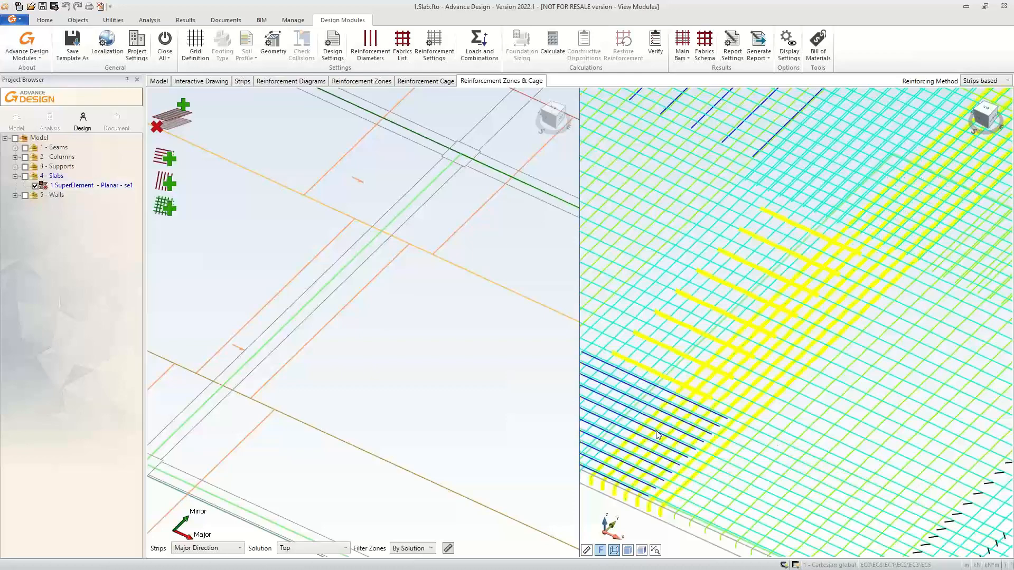
{"action": "scroll", "coordinate": [660, 429], "scroll_direction": "down", "scroll_amount": 2}
{"action": "scroll", "coordinate": [383, 402], "scroll_direction": "up", "scroll_amount": 2}
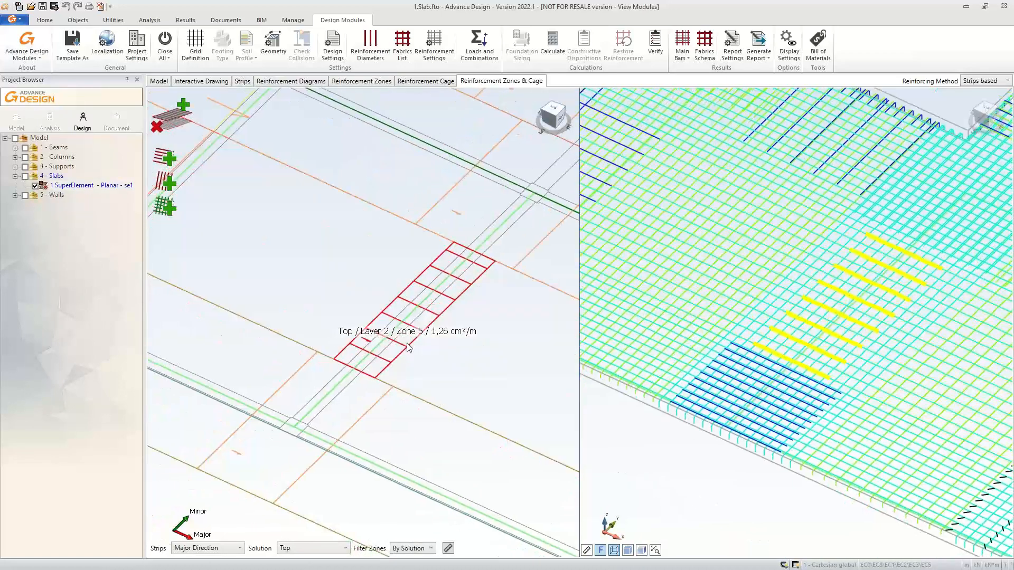
Widen zone 5 of the top solution's layer 2 by moving its long edge in line with the adjacent zone.
{"action": "left_click", "coordinate": [436, 324]}
{"action": "key", "text": "Delete"}
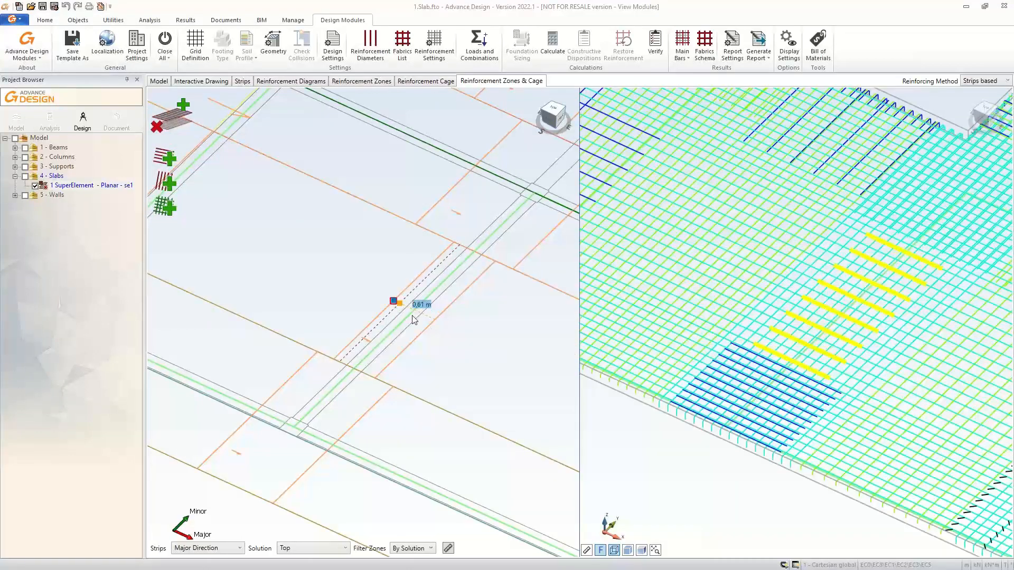
{"action": "left_click", "coordinate": [451, 335]}
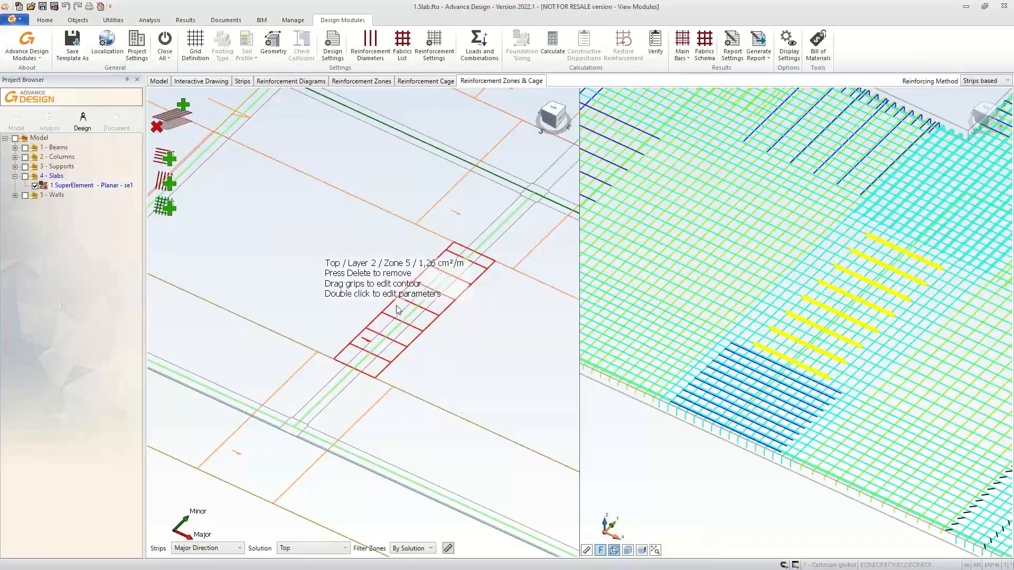
{"action": "left_click", "coordinate": [396, 303]}
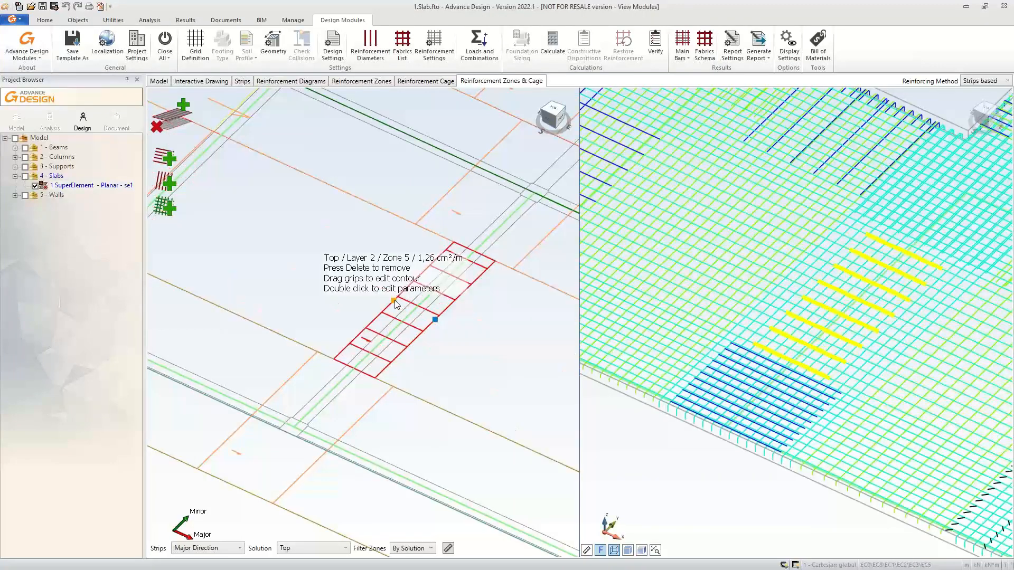
{"action": "left_click", "coordinate": [393, 300]}
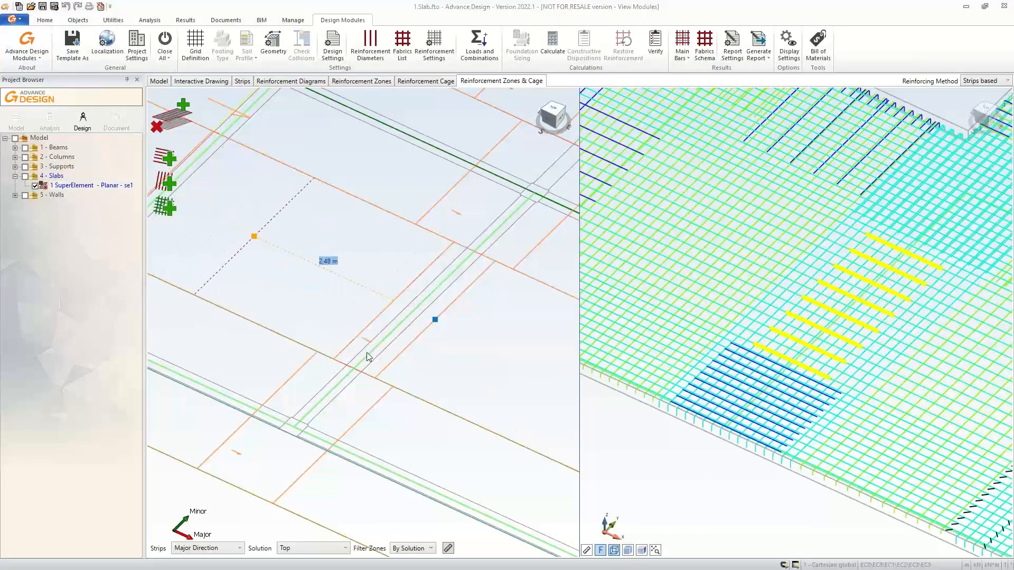
{"action": "left_click", "coordinate": [442, 357]}
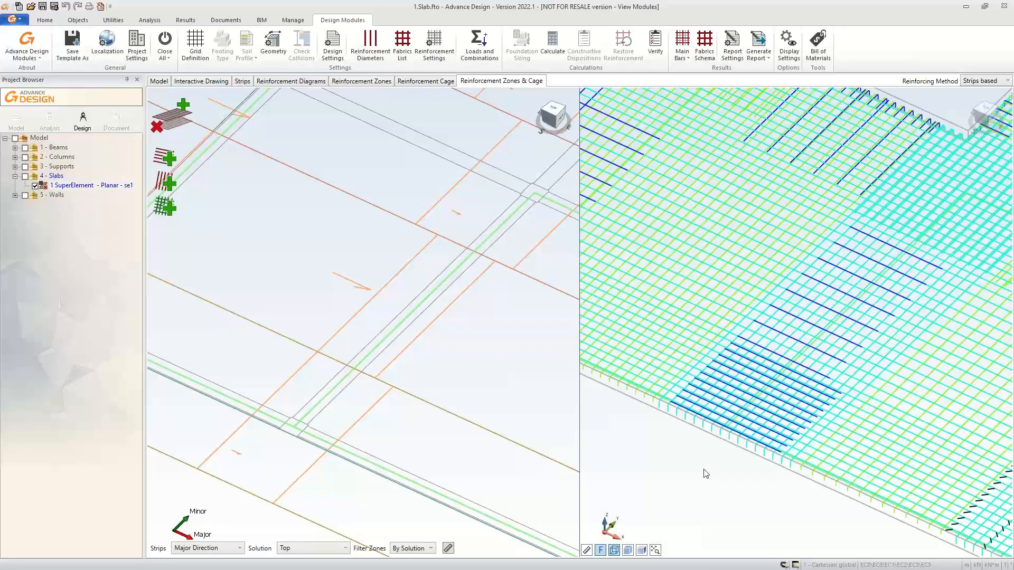
Display the bottom reinforcement solution's zones and cage in top view.
{"action": "scroll", "coordinate": [695, 504], "scroll_direction": "down", "scroll_amount": 5}
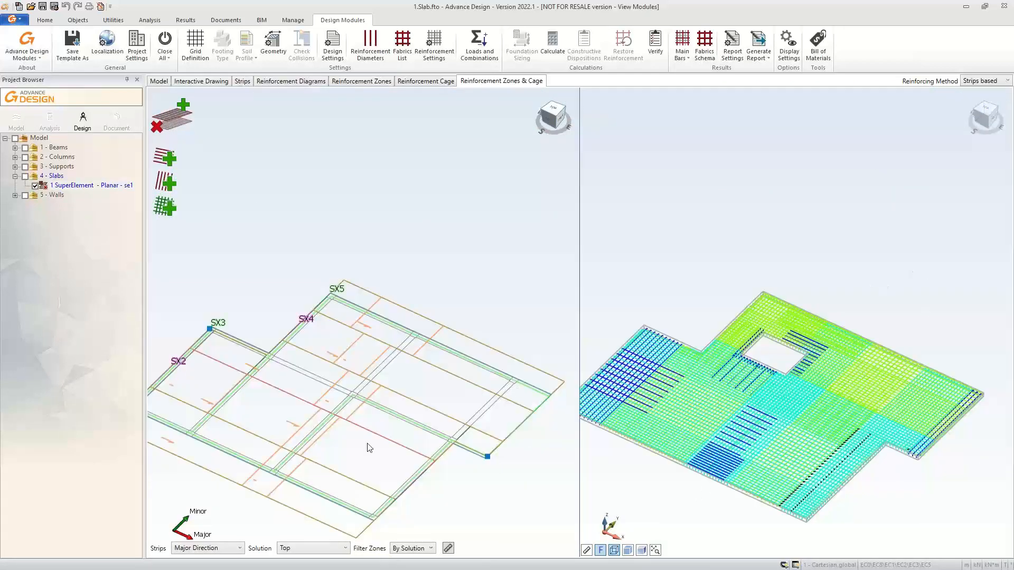
{"action": "left_click", "coordinate": [297, 551]}
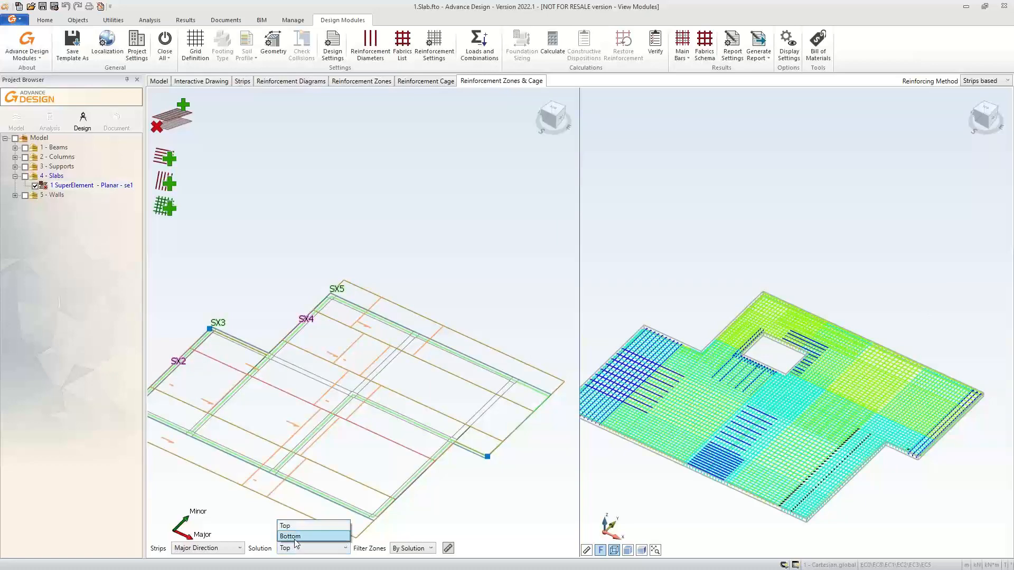
{"action": "left_click", "coordinate": [294, 537]}
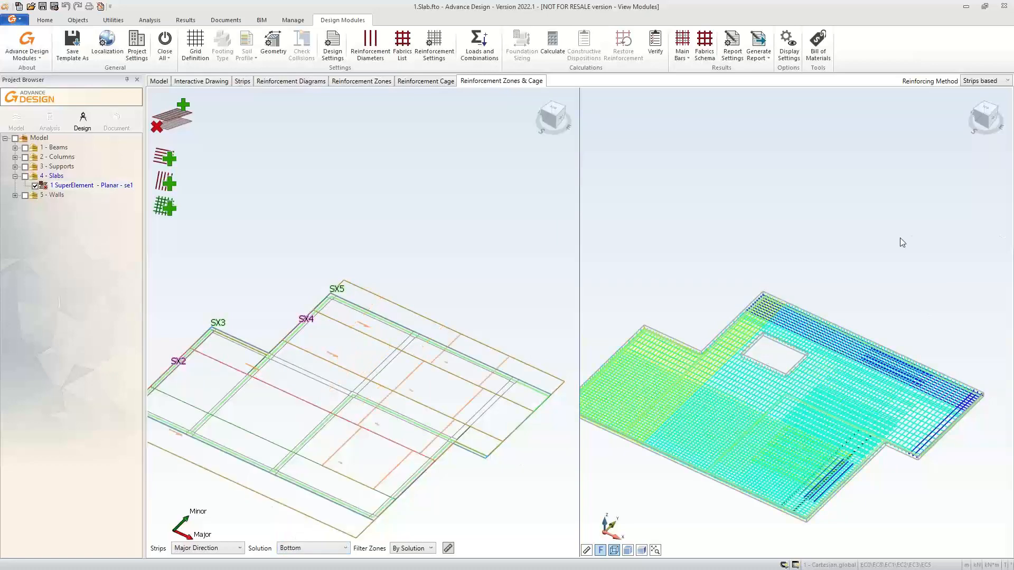
{"action": "mouse_move", "coordinate": [397, 397]}
{"action": "left_click", "coordinate": [554, 111]}
{"action": "mouse_move", "coordinate": [463, 295]}
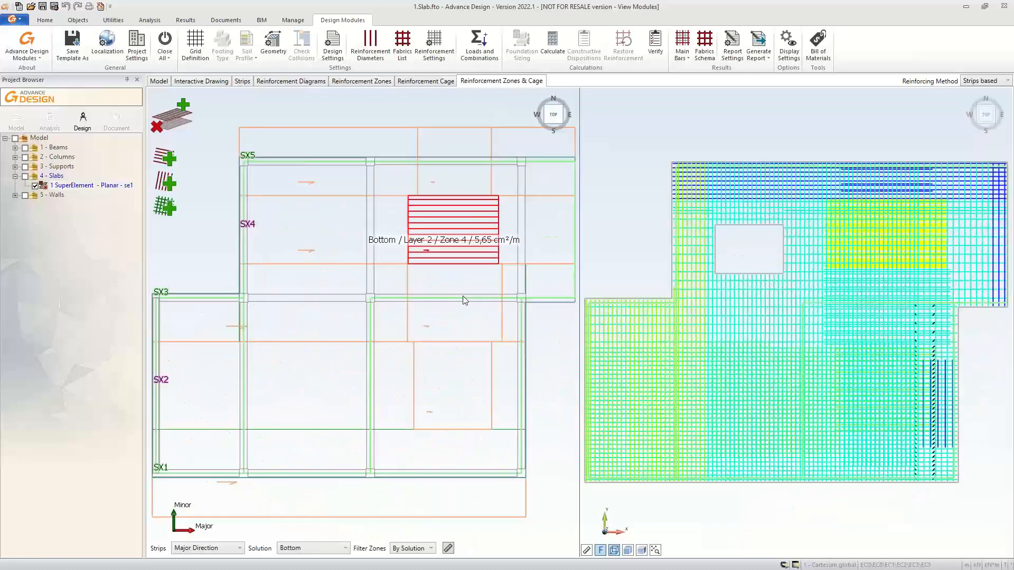
Check the concrete, steel and formwork quantities in the slab's bill of materials.
{"action": "left_click", "coordinate": [818, 42]}
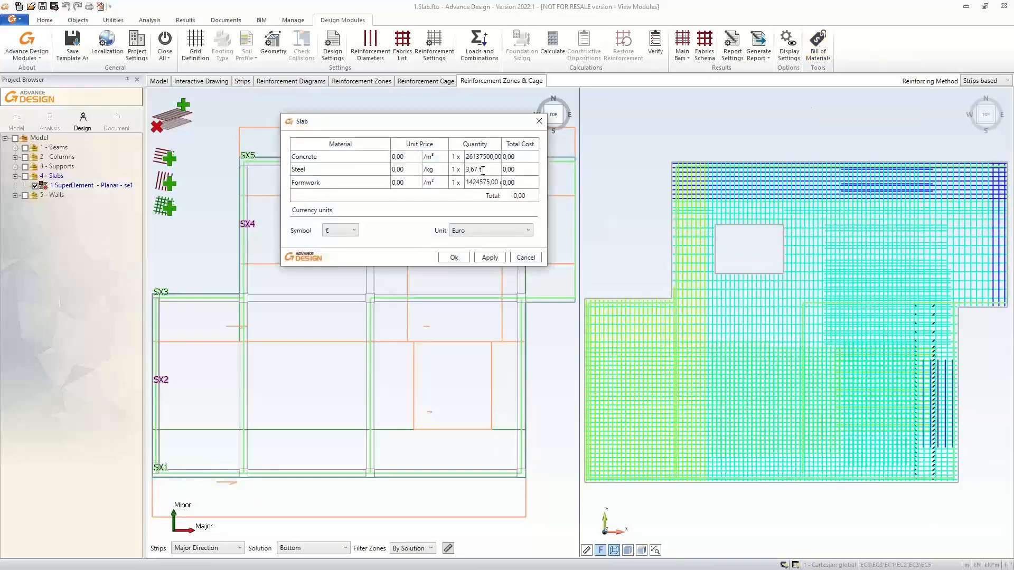
{"action": "left_click", "coordinate": [539, 123]}
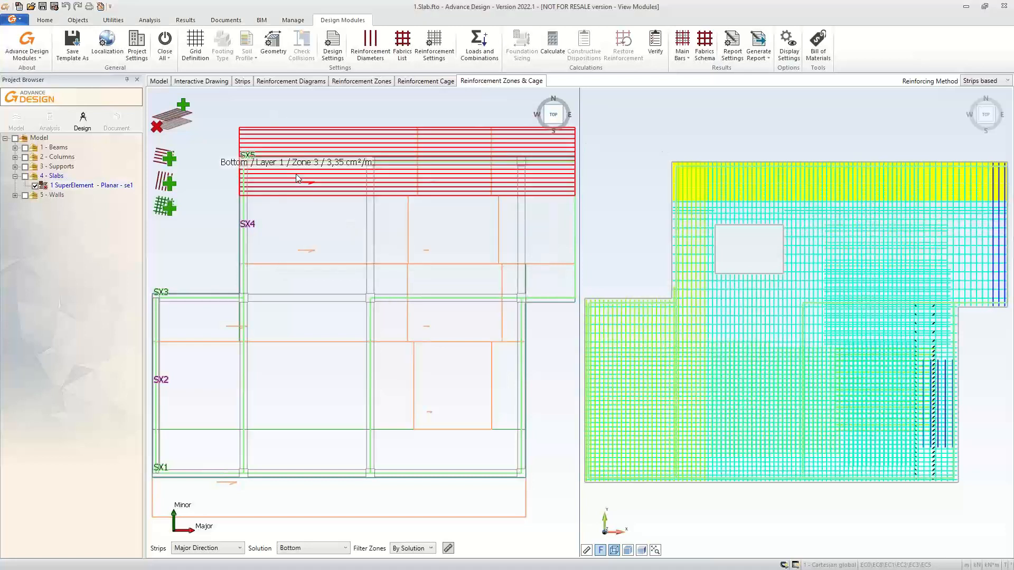
{"action": "scroll", "coordinate": [264, 183], "scroll_direction": "down", "scroll_amount": 2}
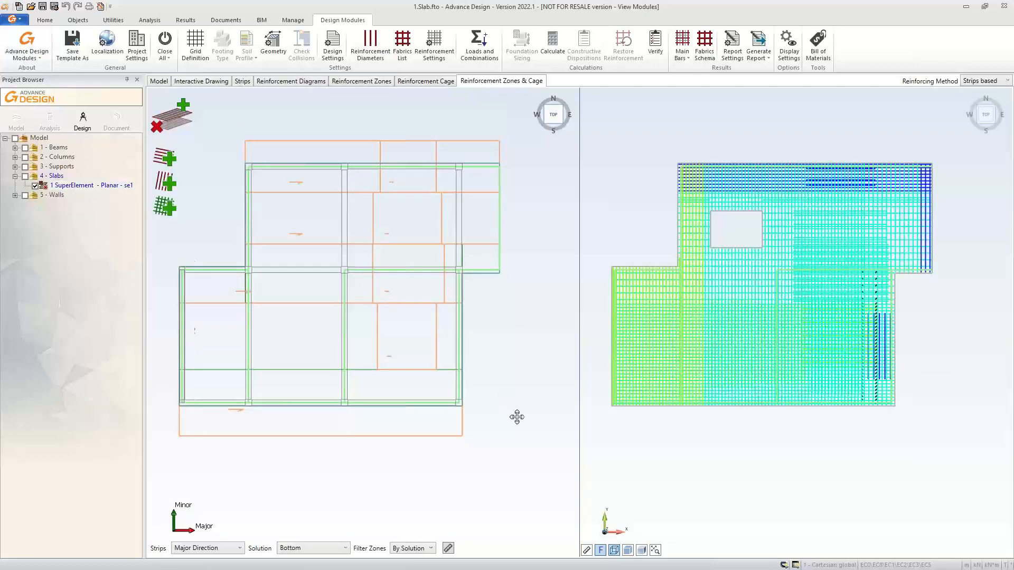
{"action": "middle_click_drag", "start_coordinate": [509, 407], "coordinate": [527, 429]}
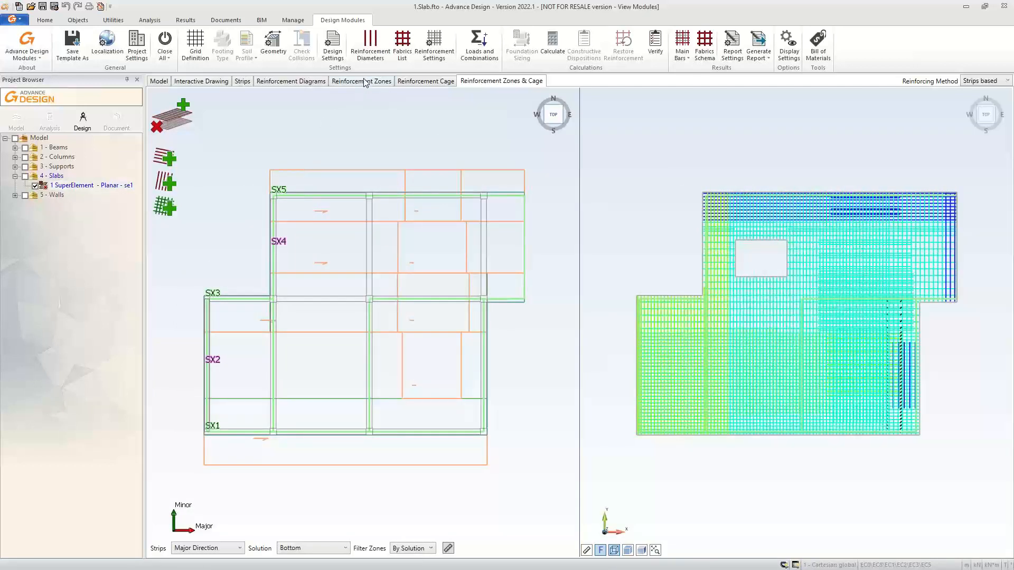
Examine the bottom reinforcement plan on Sheet 2 of the interactive drawing close up.
{"action": "left_click", "coordinate": [210, 82]}
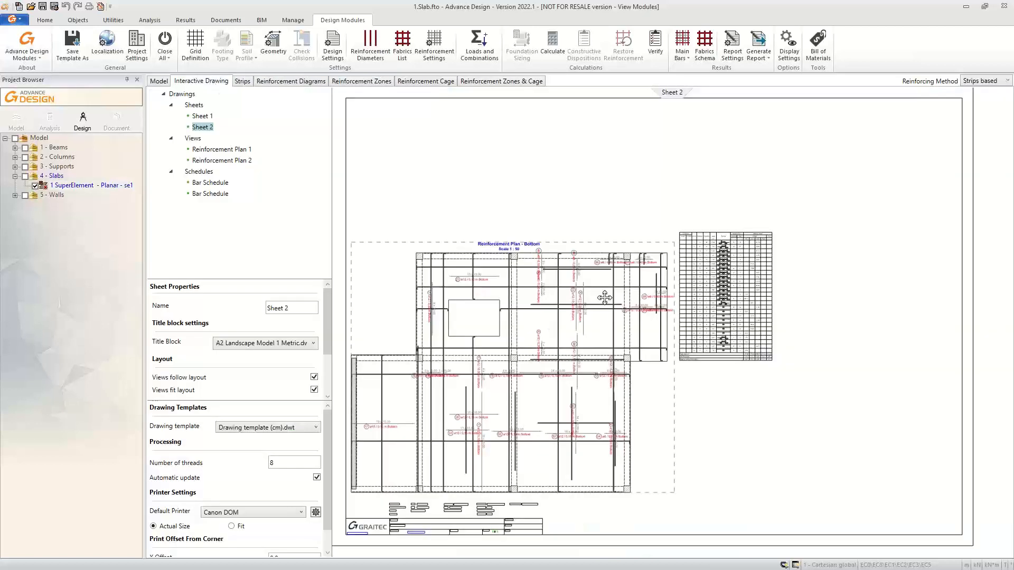
{"action": "scroll", "coordinate": [634, 280], "scroll_direction": "up", "scroll_amount": 5}
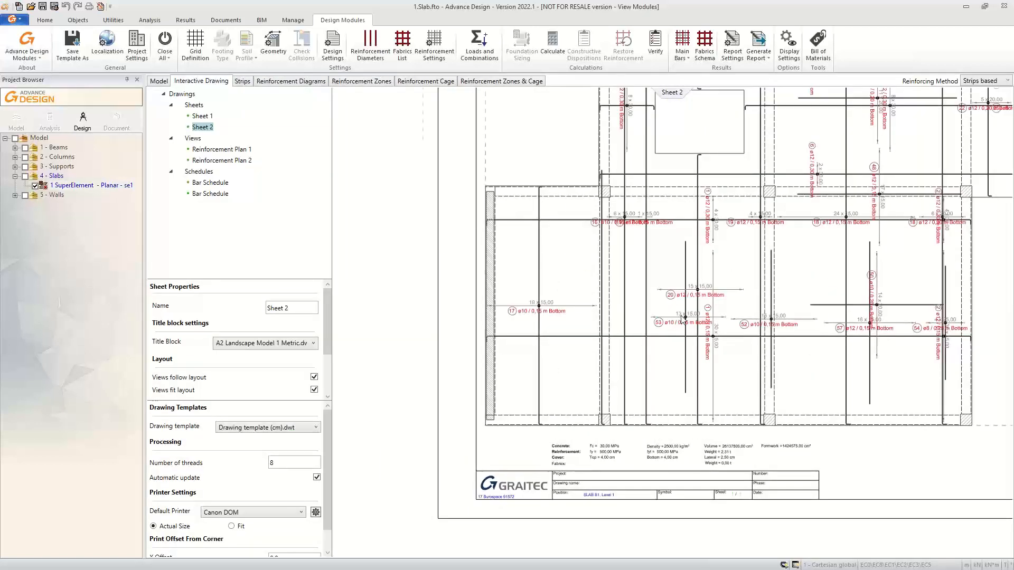
{"action": "scroll", "coordinate": [684, 319], "scroll_direction": "up", "scroll_amount": 1}
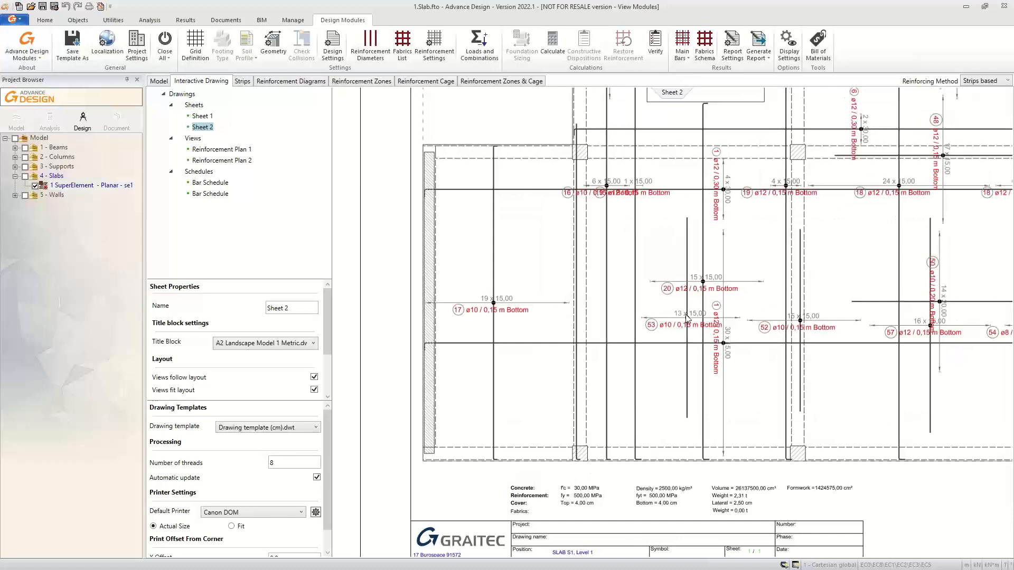
Review the strips, reinforcement diagrams and bottom reinforcement zones, showing the zones in an isometric view.
{"action": "left_click", "coordinate": [243, 82]}
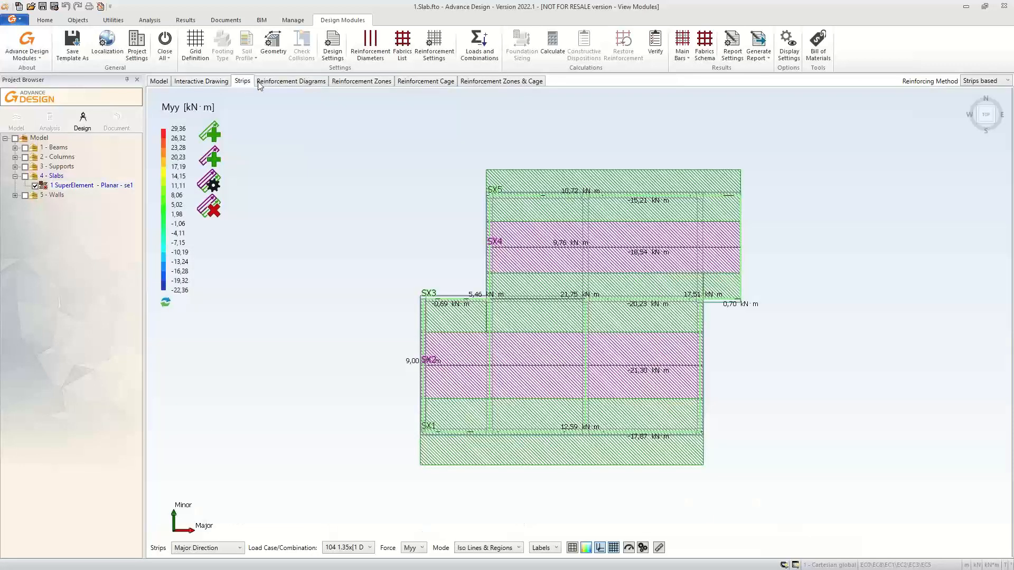
{"action": "left_click", "coordinate": [295, 81]}
{"action": "left_click", "coordinate": [378, 82]}
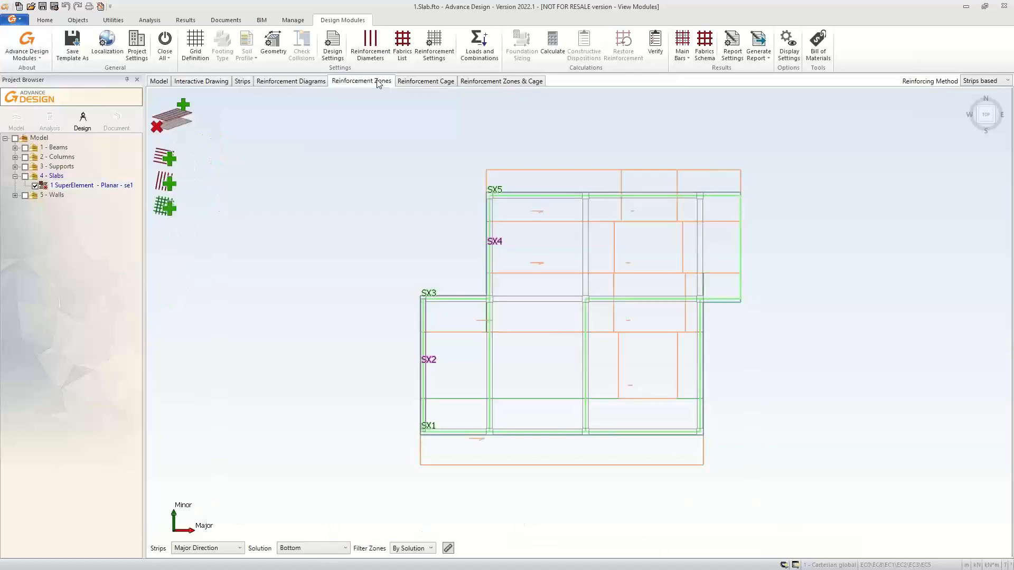
{"action": "left_click", "coordinate": [995, 124]}
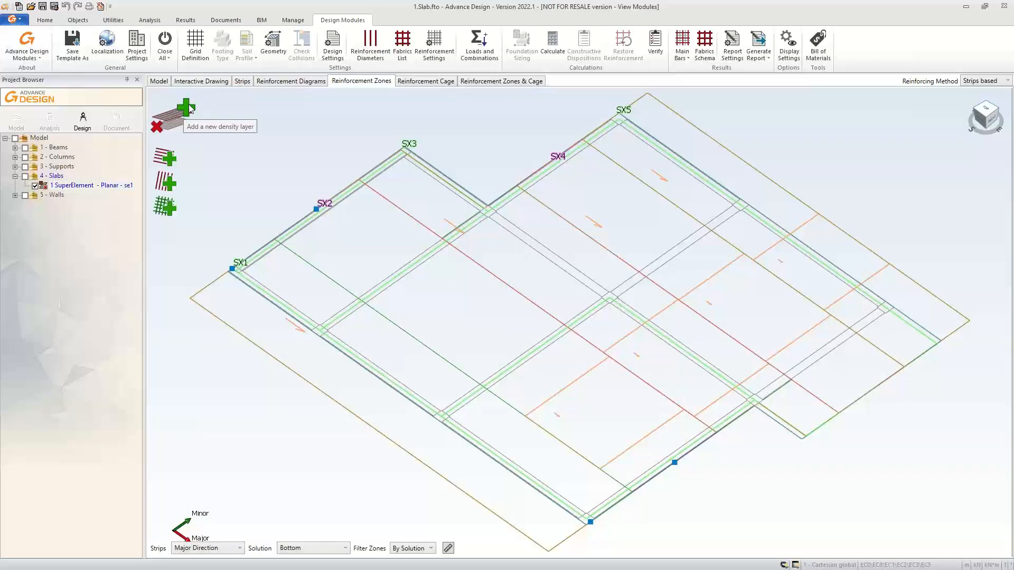
Compare theoretical and real reinforcement along strip SX3, examining the peak over the support close up, and return to all strips.
{"action": "left_click", "coordinate": [285, 82]}
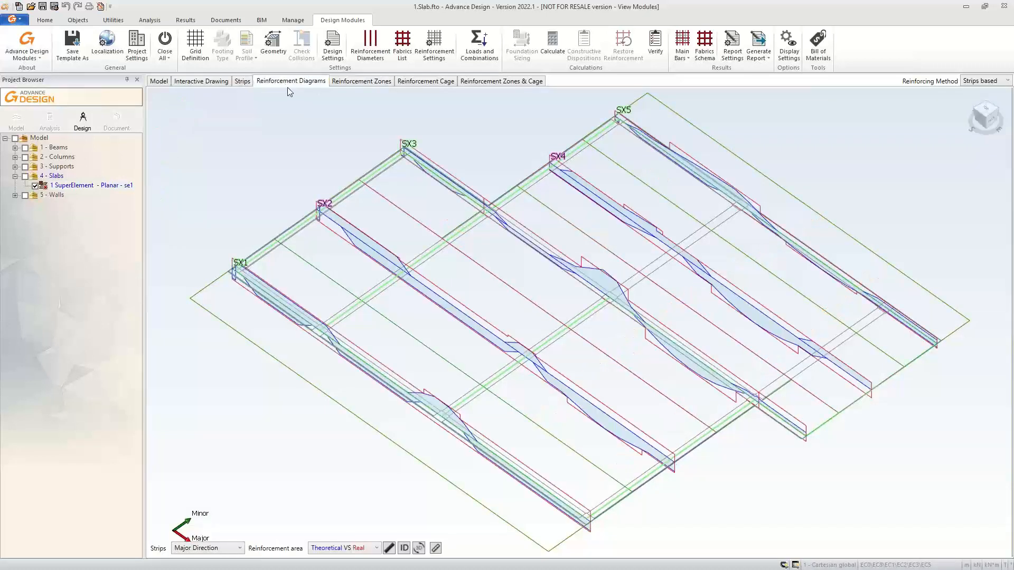
{"action": "left_click", "coordinate": [625, 294]}
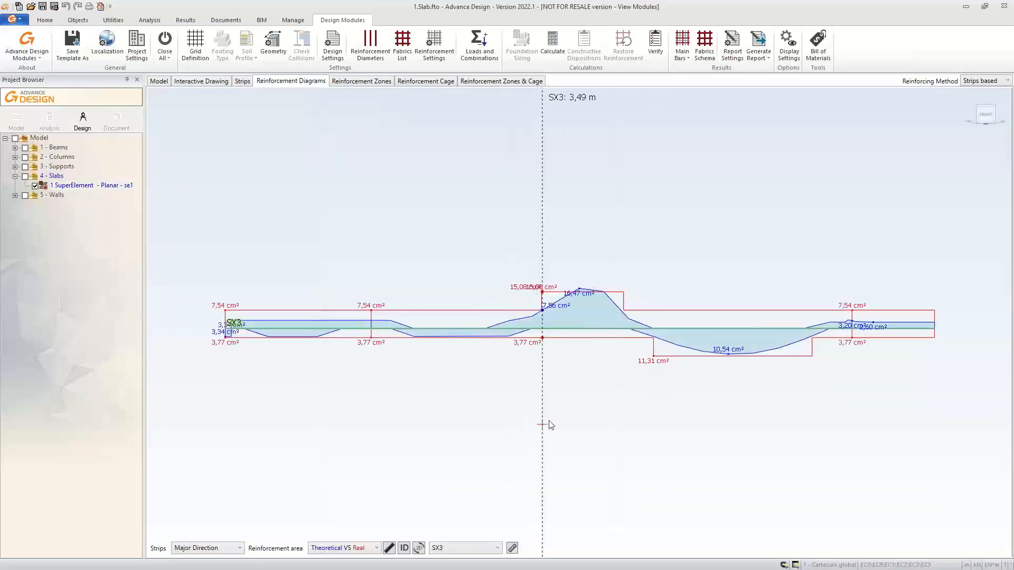
{"action": "scroll", "coordinate": [600, 321], "scroll_direction": "up", "scroll_amount": 3}
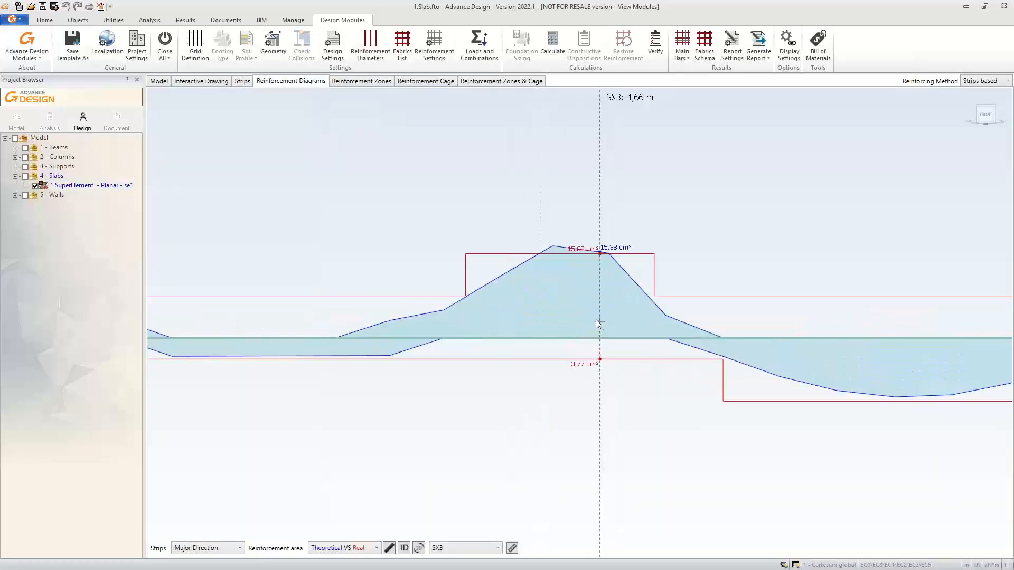
{"action": "scroll", "coordinate": [565, 294], "scroll_direction": "up", "scroll_amount": 3}
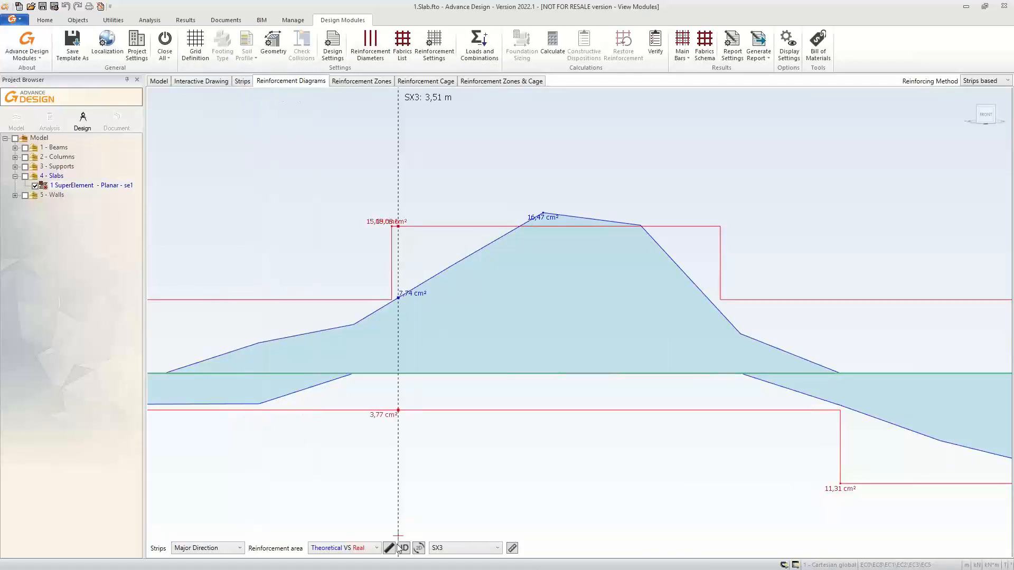
{"action": "left_click", "coordinate": [419, 548]}
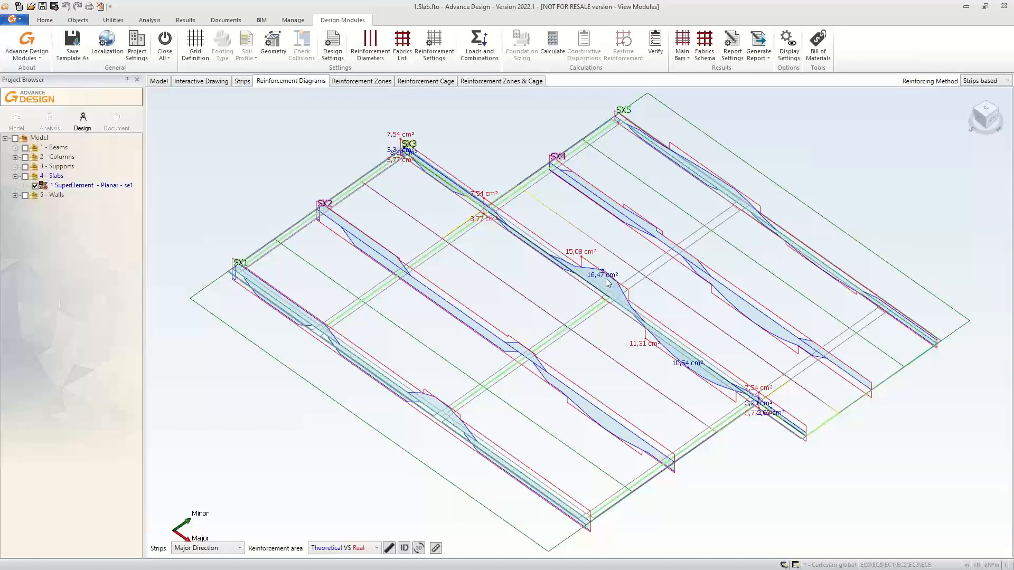
Examine the bottom reinforcement zones of strip SX3 around the central support.
{"action": "left_click", "coordinate": [364, 84]}
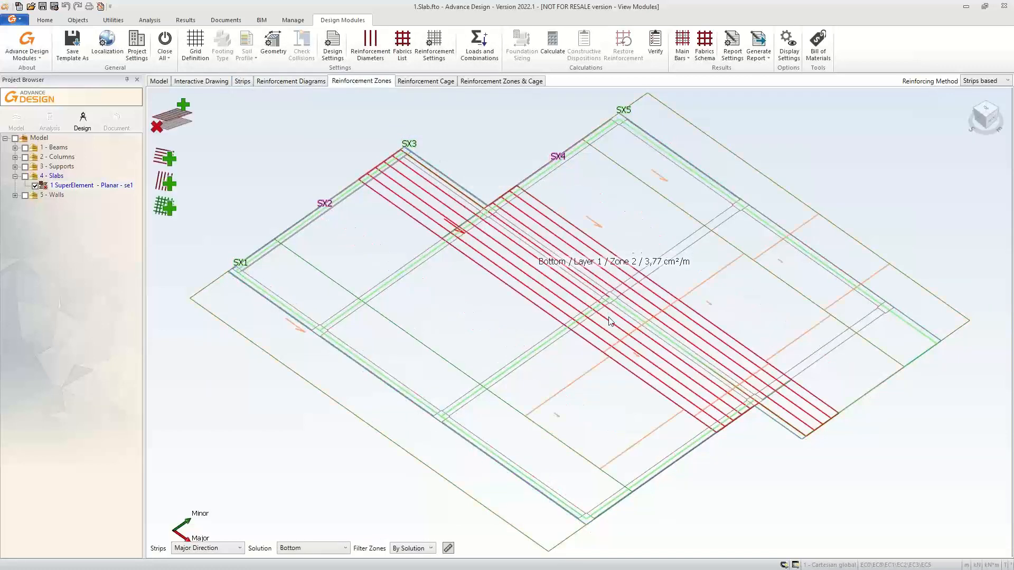
{"action": "scroll", "coordinate": [618, 306], "scroll_direction": "up", "scroll_amount": 4}
{"action": "scroll", "coordinate": [623, 309], "scroll_direction": "down", "scroll_amount": 3}
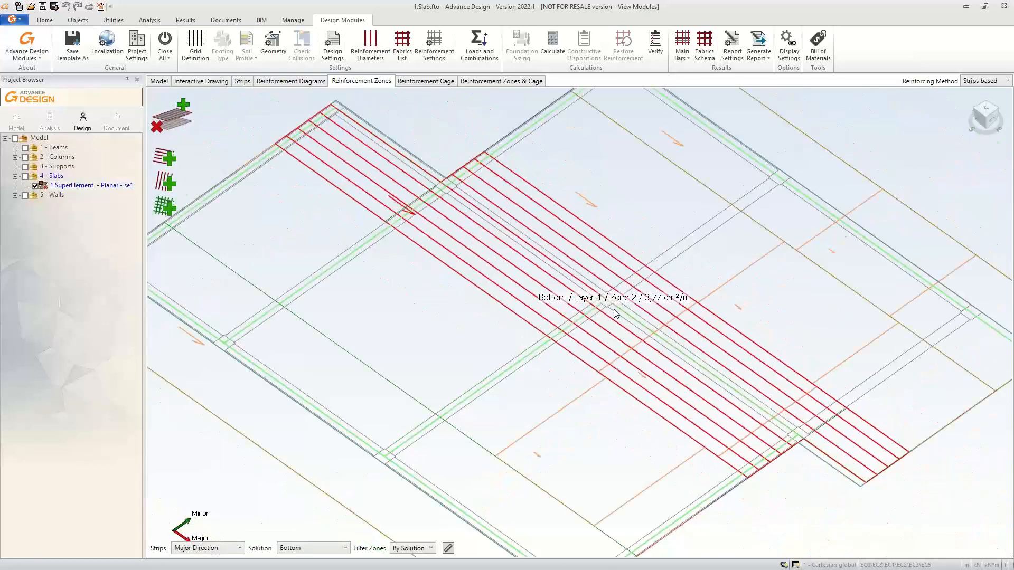
{"action": "left_click", "coordinate": [606, 271]}
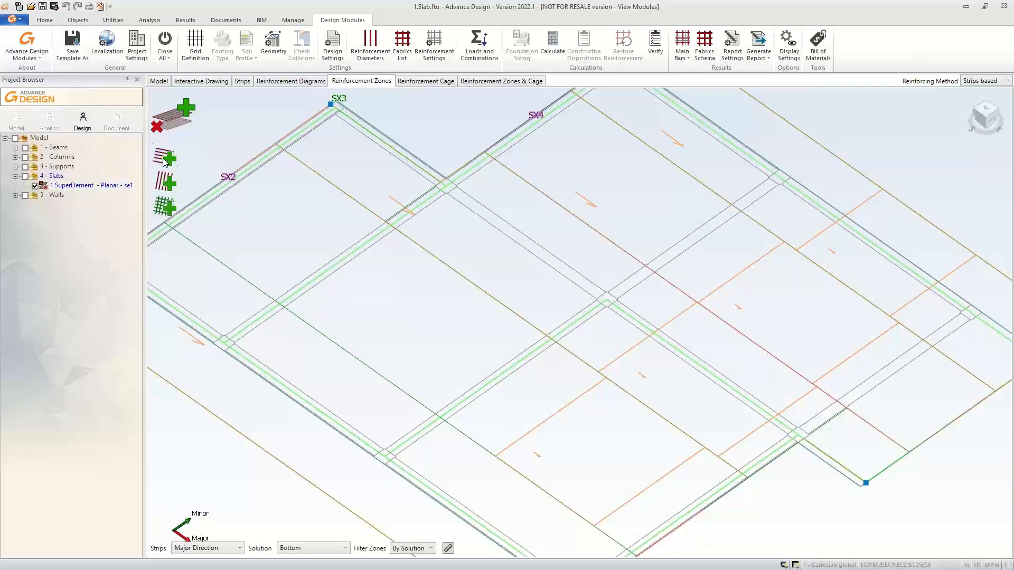
Close the slab design module and select the slab's planar super element in the project model.
{"action": "left_click", "coordinate": [165, 45]}
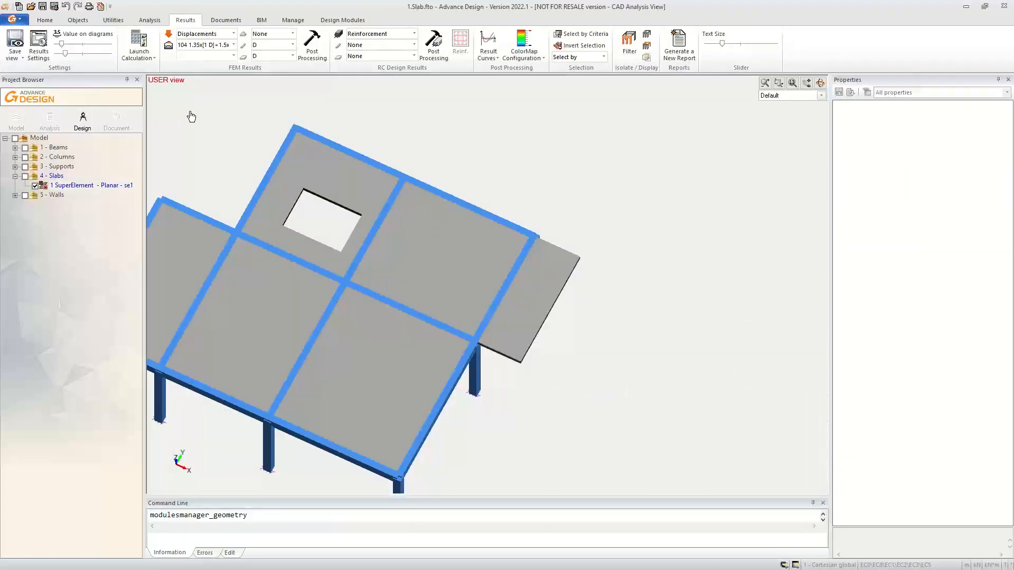
{"action": "middle_click_drag", "start_coordinate": [331, 358], "coordinate": [487, 338]}
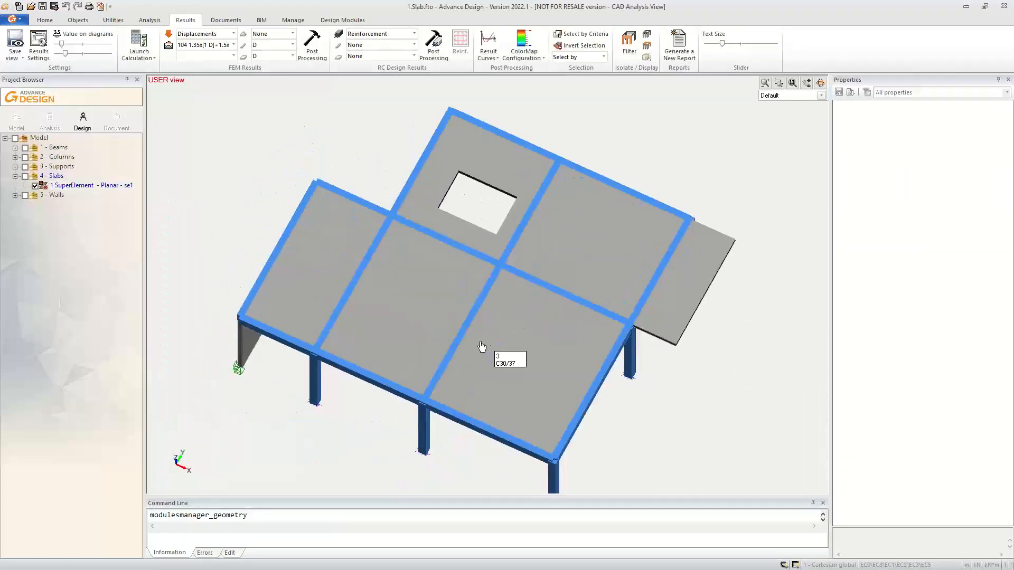
{"action": "scroll", "coordinate": [444, 340], "scroll_direction": "up", "scroll_amount": 1}
{"action": "scroll", "coordinate": [444, 339], "scroll_direction": "up", "scroll_amount": 1}
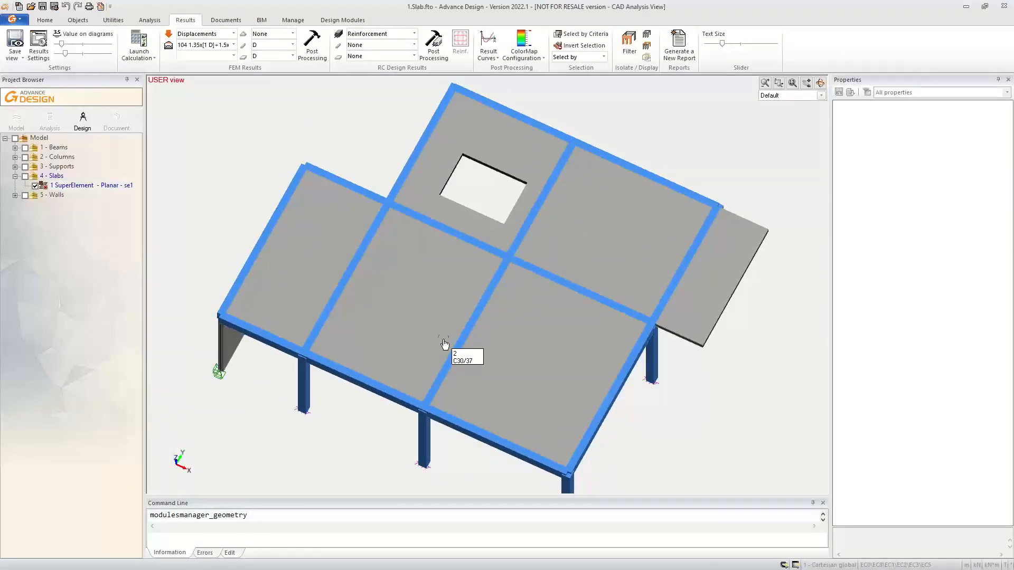
{"action": "left_click", "coordinate": [82, 190]}
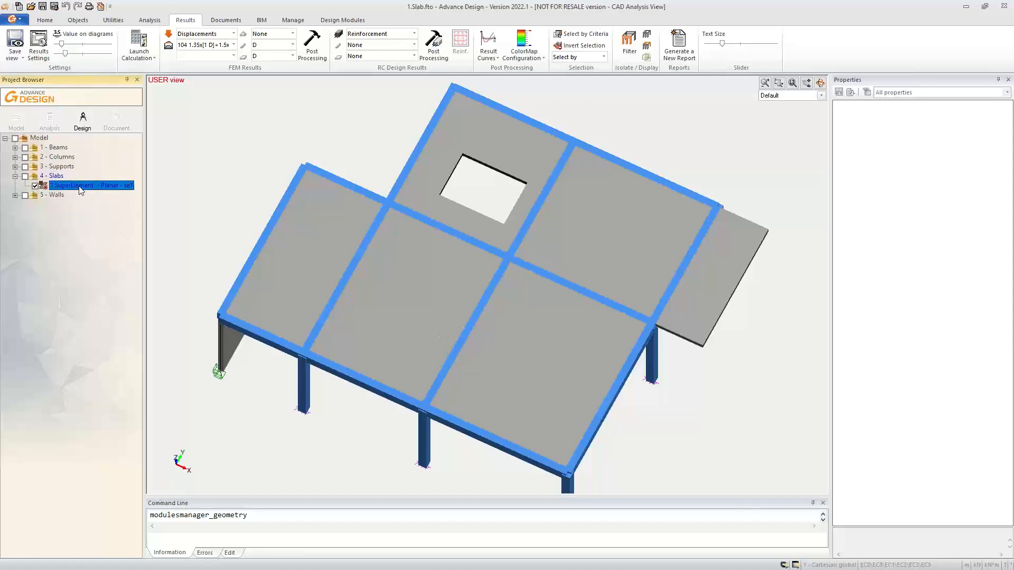
Open the design module for the slab's super element and add a third layer to the top reinforcement zones.
{"action": "right_click", "coordinate": [81, 188]}
{"action": "left_click", "coordinate": [100, 193]}
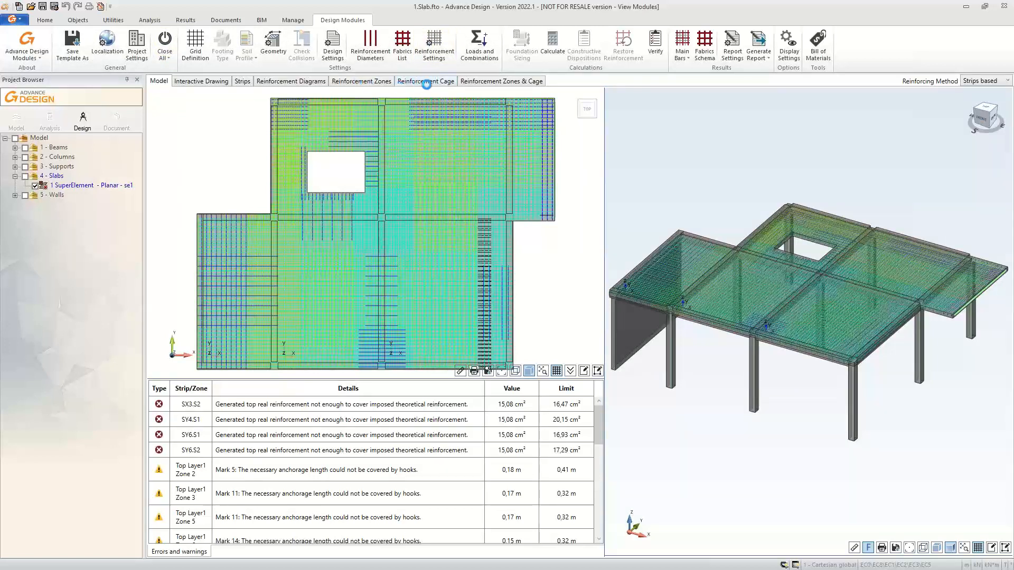
{"action": "left_click", "coordinate": [368, 83]}
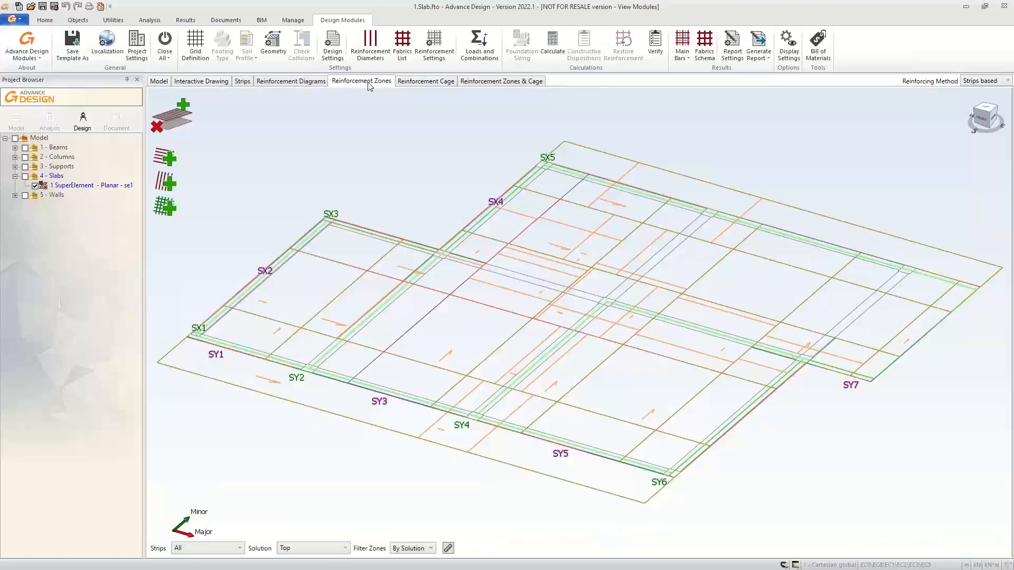
{"action": "scroll", "coordinate": [629, 299], "scroll_direction": "up", "scroll_amount": 4}
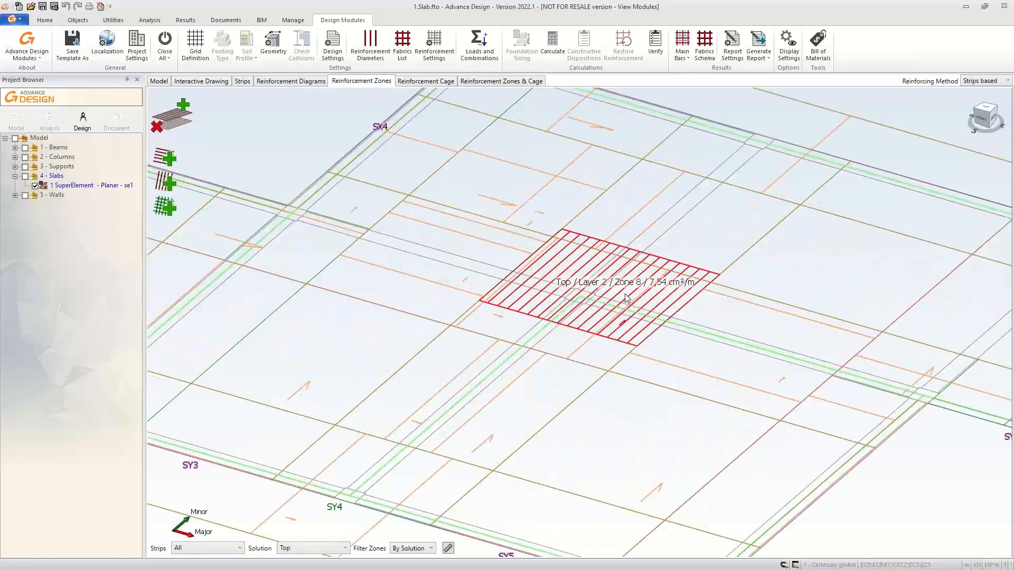
{"action": "left_click", "coordinate": [184, 107]}
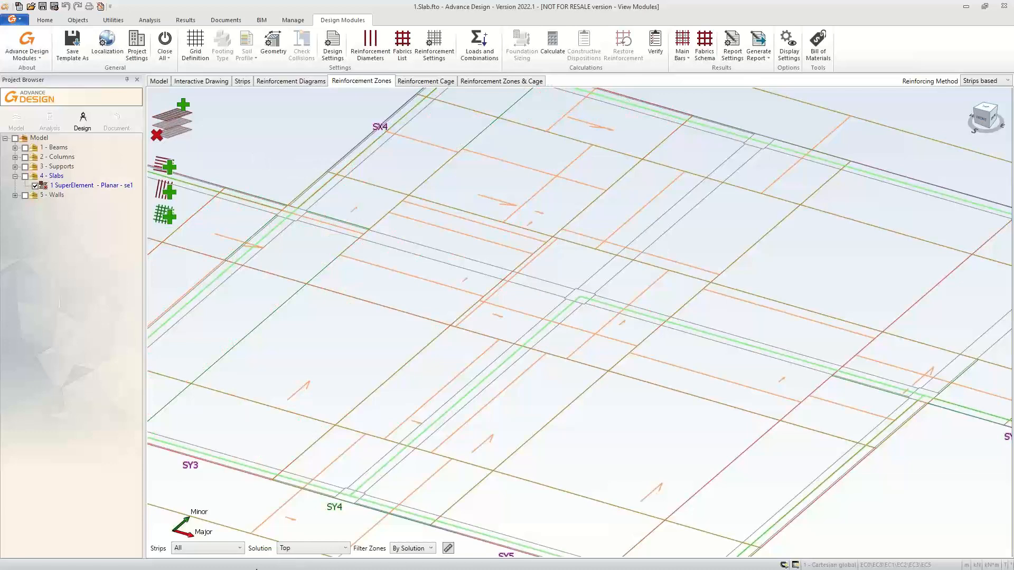
Compare the bottom and top reinforcement zones, and select the top layer 2 zone over the central support.
{"action": "left_click", "coordinate": [308, 550]}
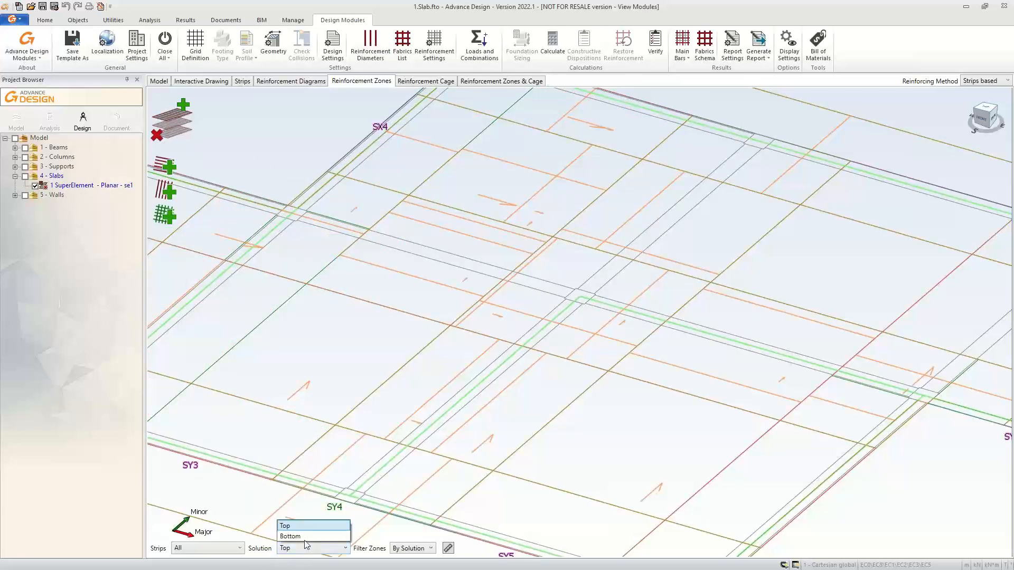
{"action": "left_click", "coordinate": [305, 538]}
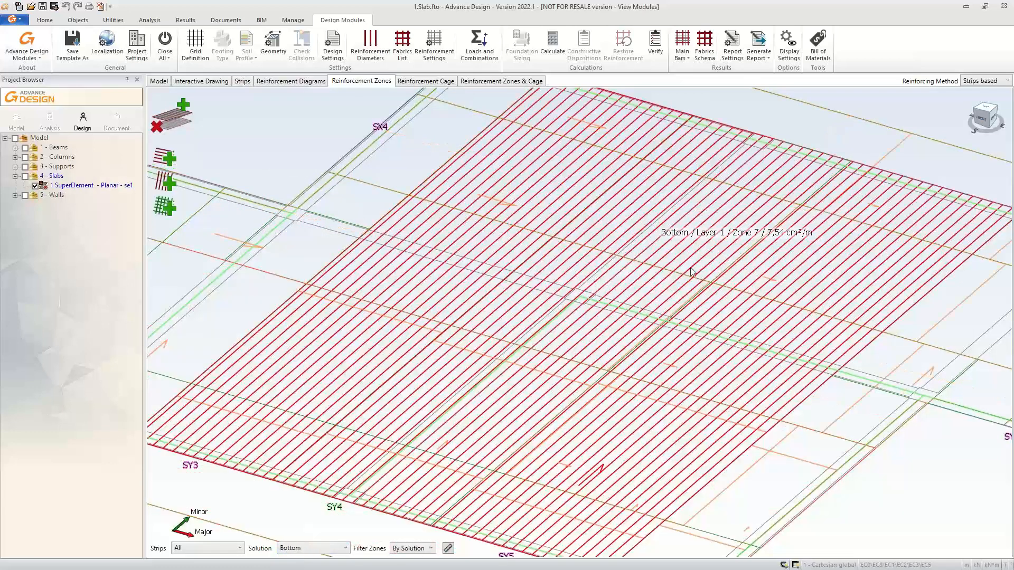
{"action": "left_click", "coordinate": [315, 550]}
{"action": "left_click", "coordinate": [300, 529]}
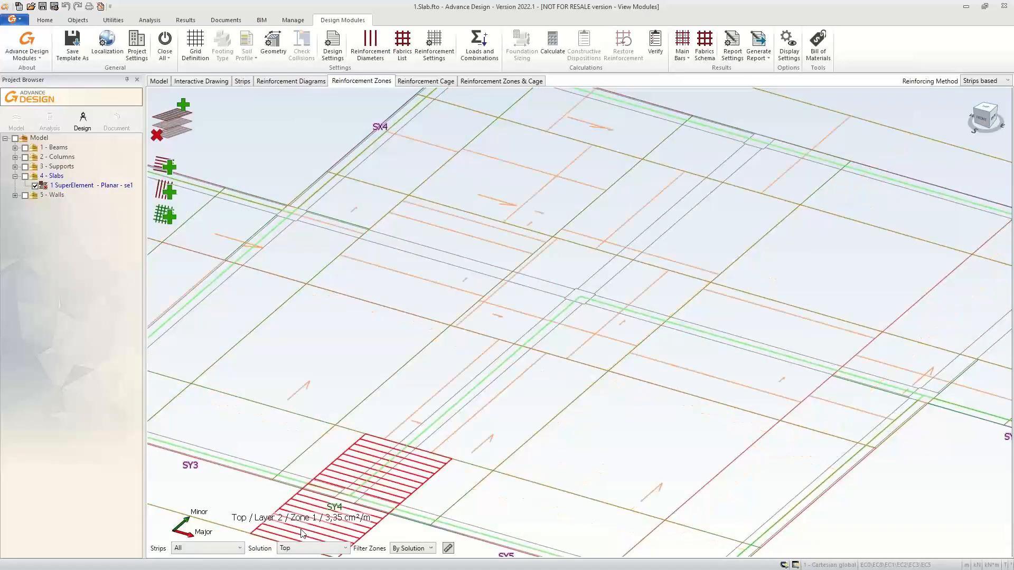
{"action": "left_click", "coordinate": [634, 323]}
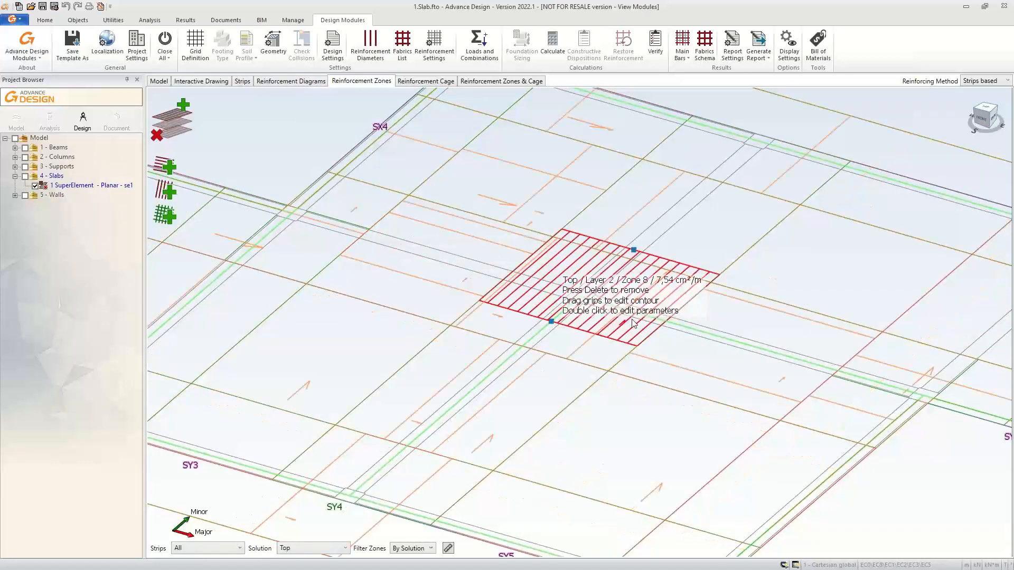
{"action": "left_click", "coordinate": [173, 172]}
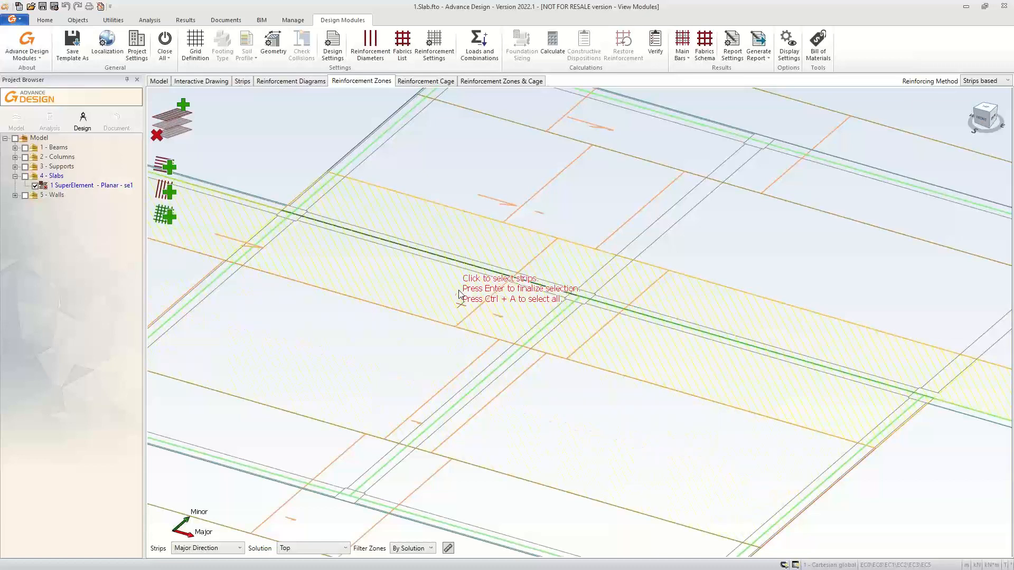
{"action": "left_click", "coordinate": [476, 330]}
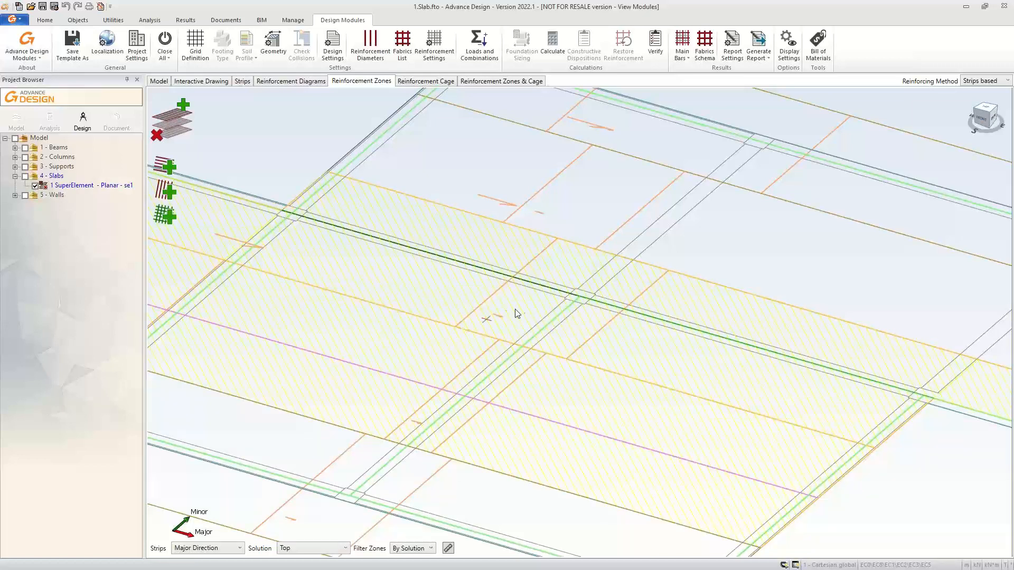
{"action": "left_click", "coordinate": [517, 255]}
{"action": "left_click", "coordinate": [172, 194]}
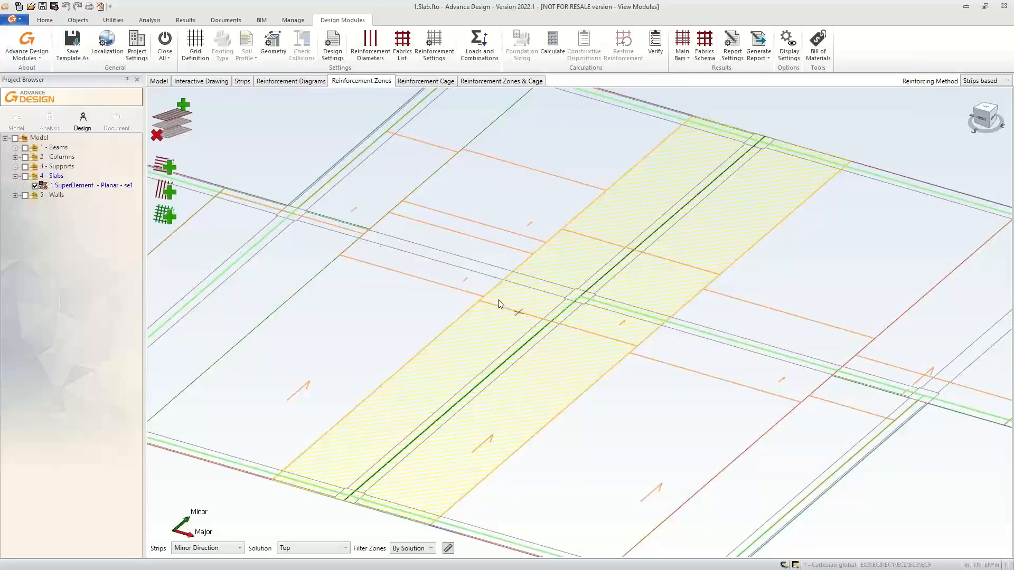
{"action": "left_click", "coordinate": [224, 550]}
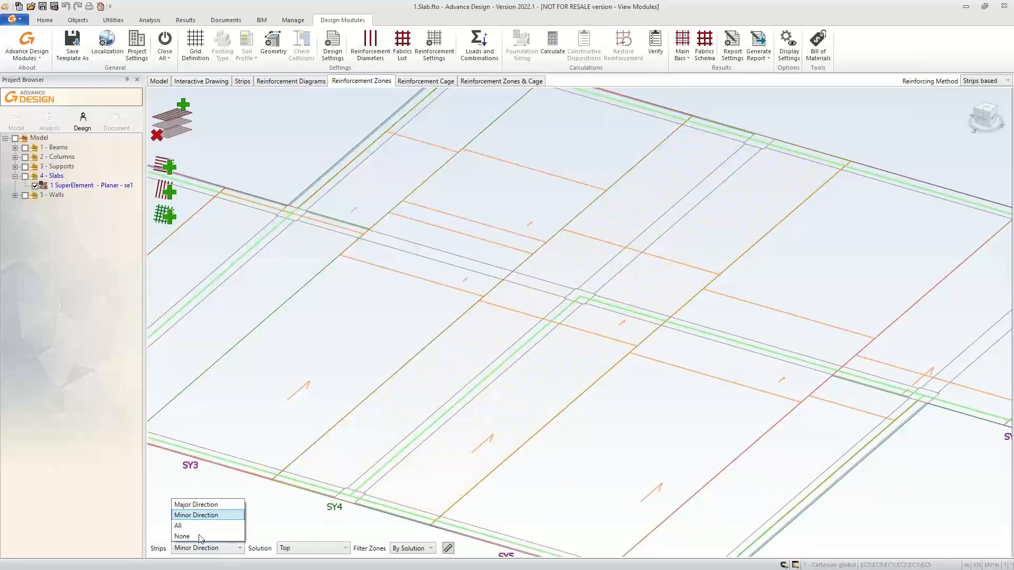
{"action": "left_click", "coordinate": [196, 504]}
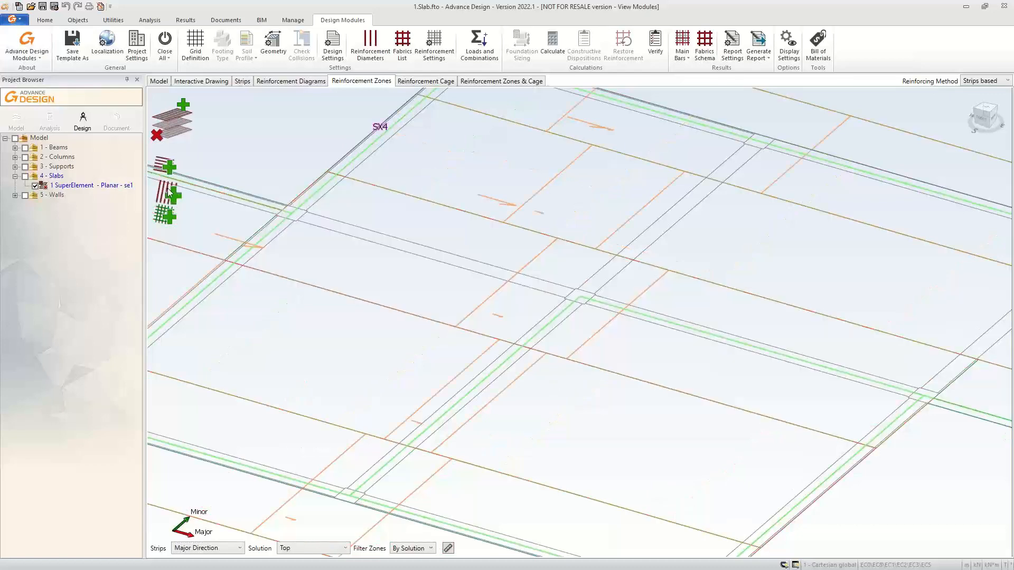
Add a top major-direction reinforcement zone on strip SX3 over the central support, with 8 mm bars at 15 cm spacing.
{"action": "left_click", "coordinate": [169, 170]}
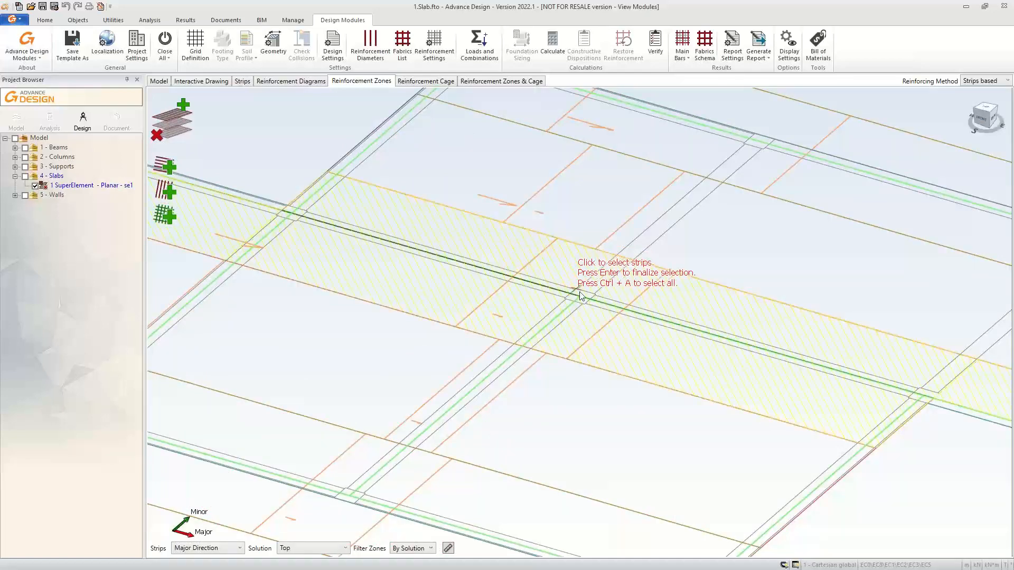
{"action": "left_click", "coordinate": [535, 286]}
{"action": "key", "text": "Return"}
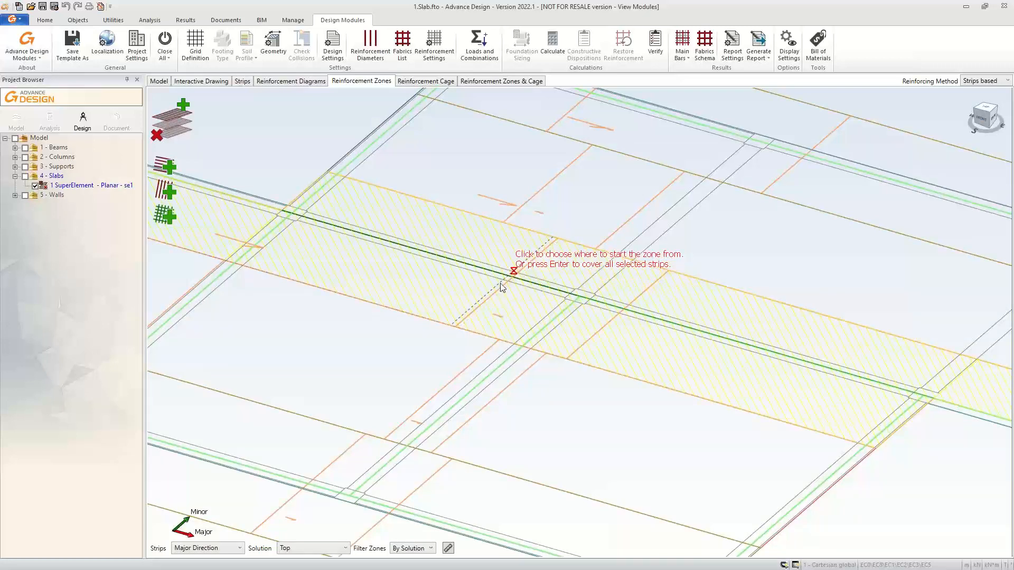
{"action": "left_click", "coordinate": [499, 315]}
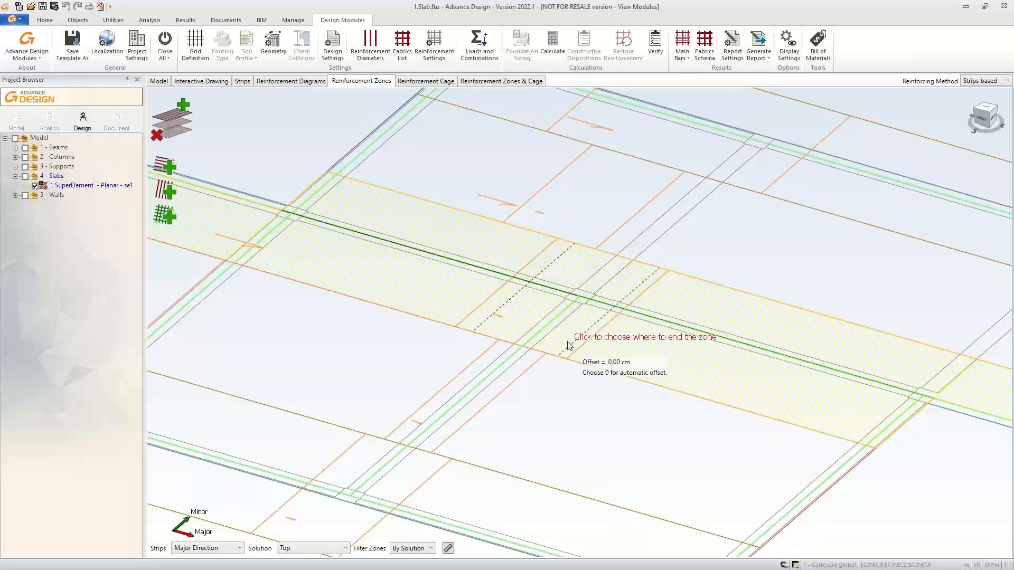
{"action": "left_click", "coordinate": [567, 341]}
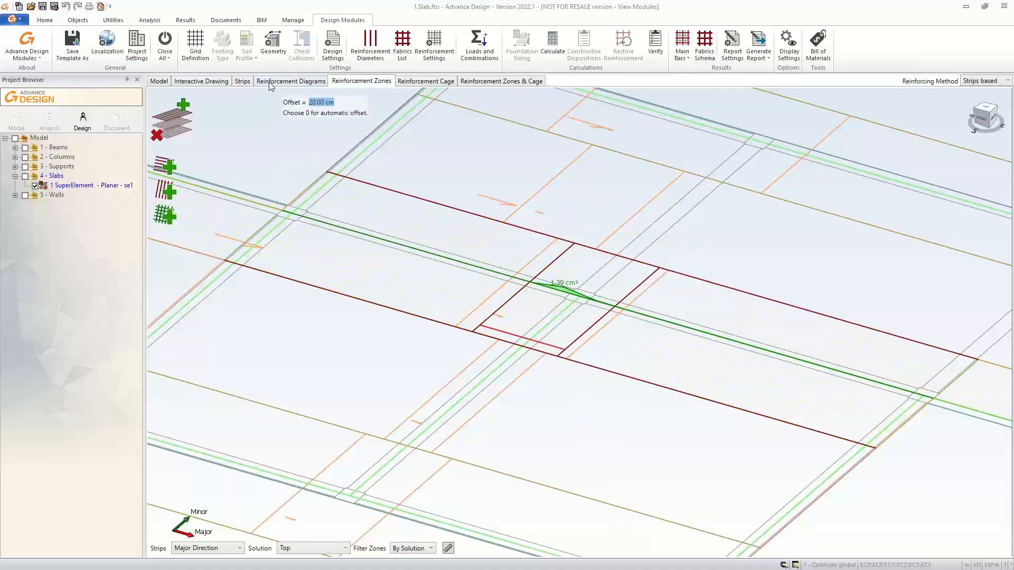
{"action": "left_click", "coordinate": [511, 336]}
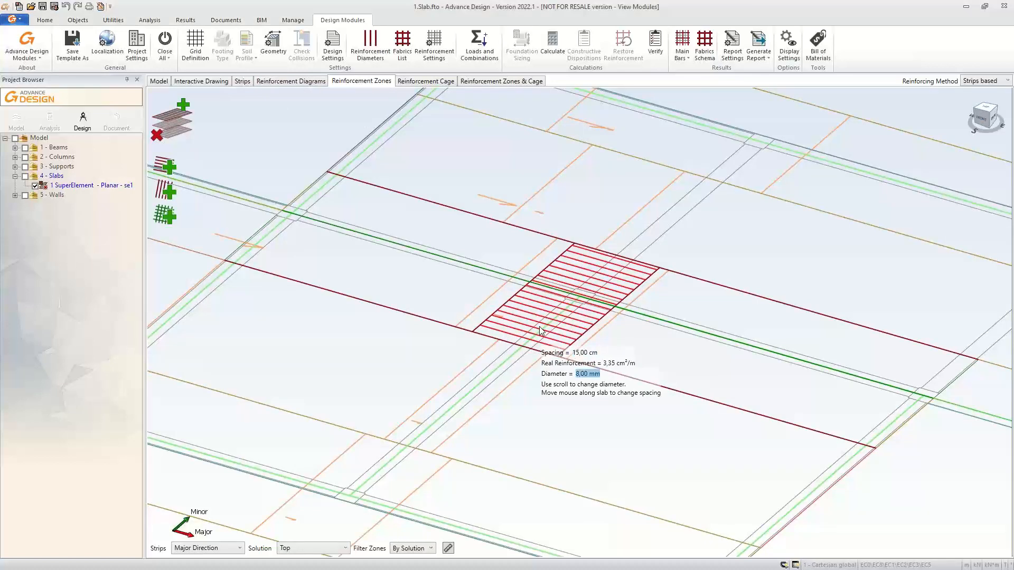
Compare theoretical and real reinforcement along strip SX3 over the support, and inspect the top reinforcement cage near the opening.
{"action": "left_click", "coordinate": [279, 84]}
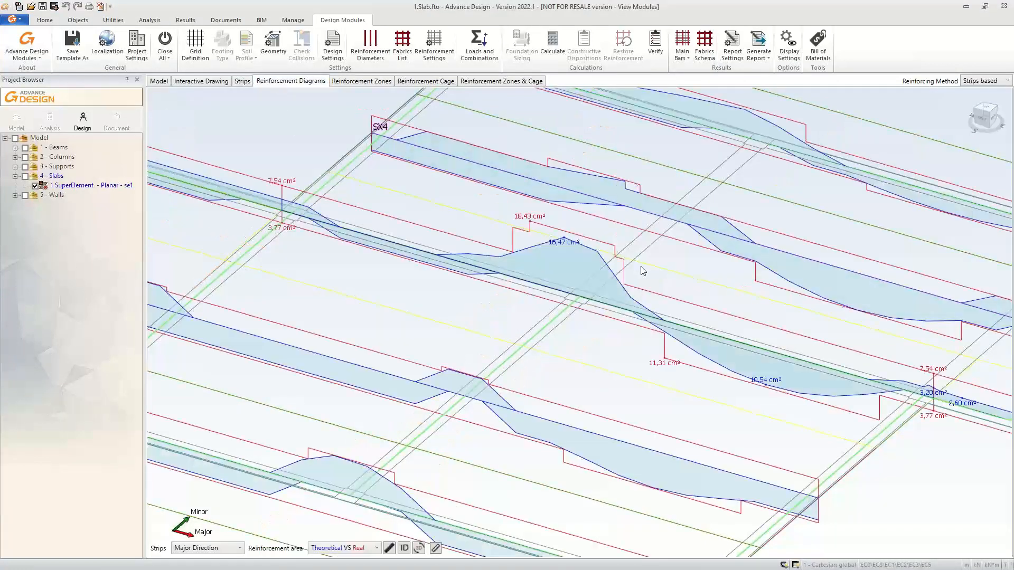
{"action": "double_click", "coordinate": [544, 264]}
{"action": "scroll", "coordinate": [544, 264], "scroll_direction": "up", "scroll_amount": 4}
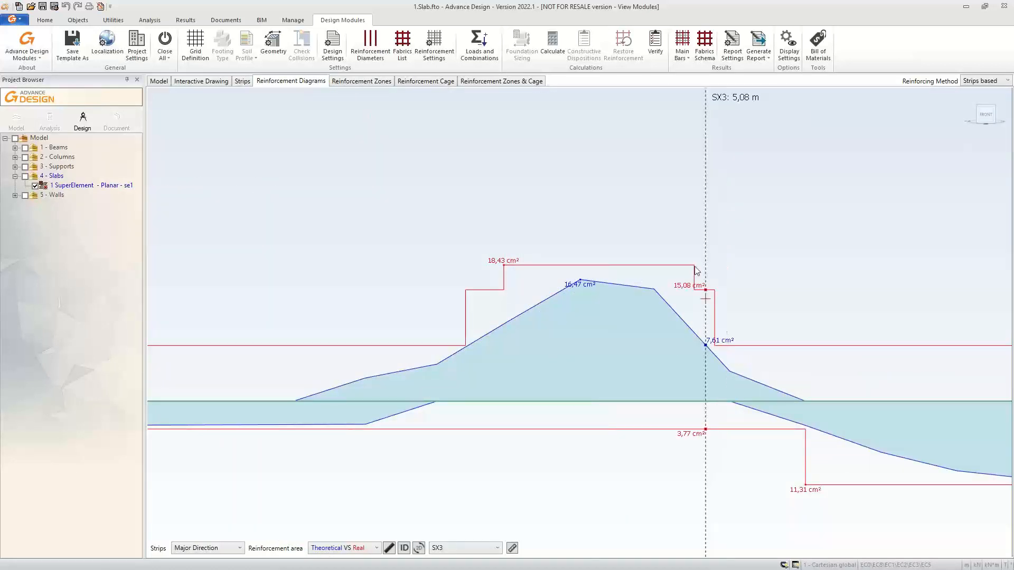
{"action": "left_click", "coordinate": [443, 83]}
{"action": "scroll", "coordinate": [571, 301], "scroll_direction": "up", "scroll_amount": 3}
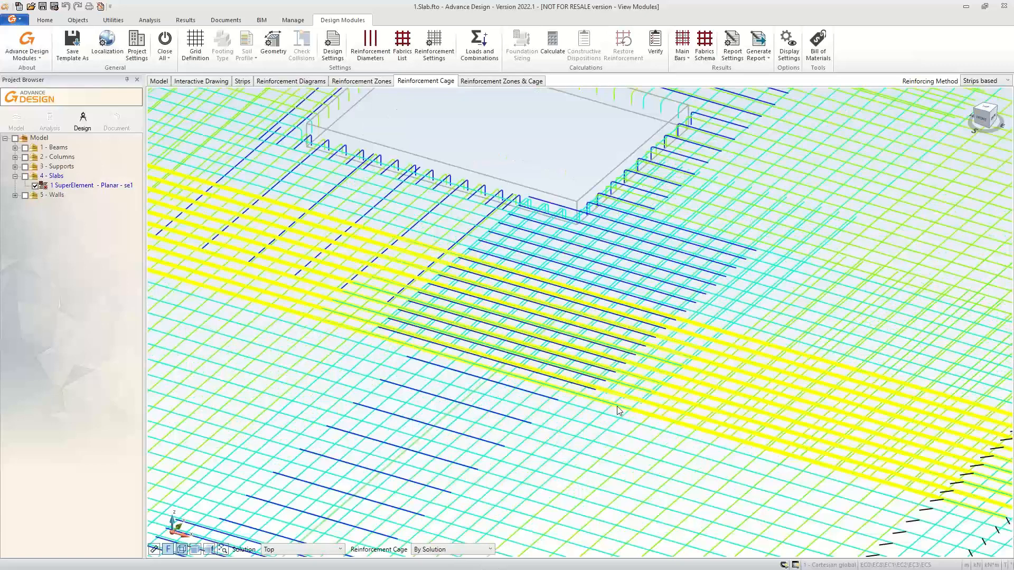
Review the major-direction reinforcement diagrams including strip SX4, the added layer 3 zone and the overall top reinforcement cage.
{"action": "left_click", "coordinate": [309, 83]}
{"action": "scroll", "coordinate": [391, 292], "scroll_direction": "down", "scroll_amount": 3}
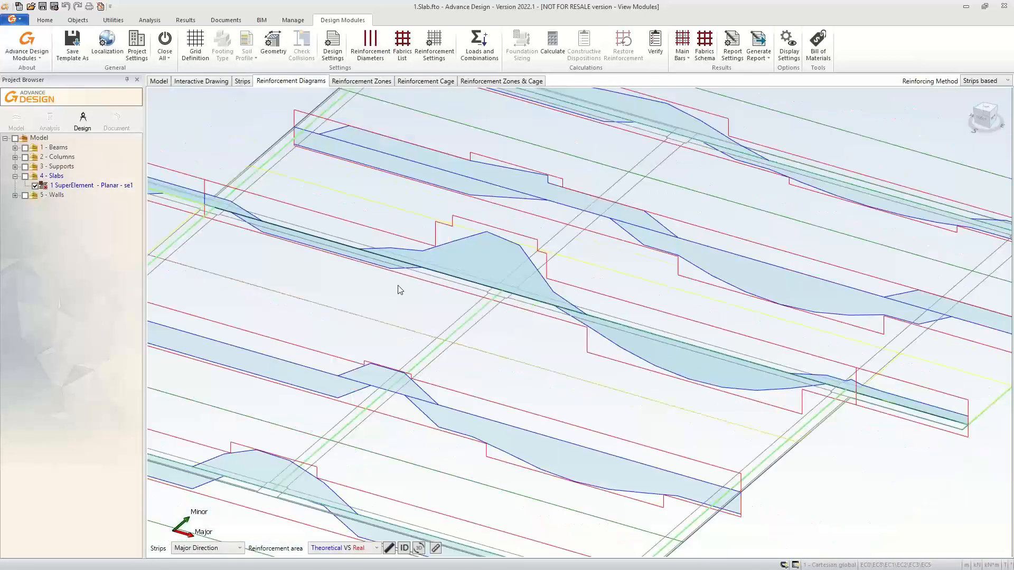
{"action": "left_click", "coordinate": [723, 270]}
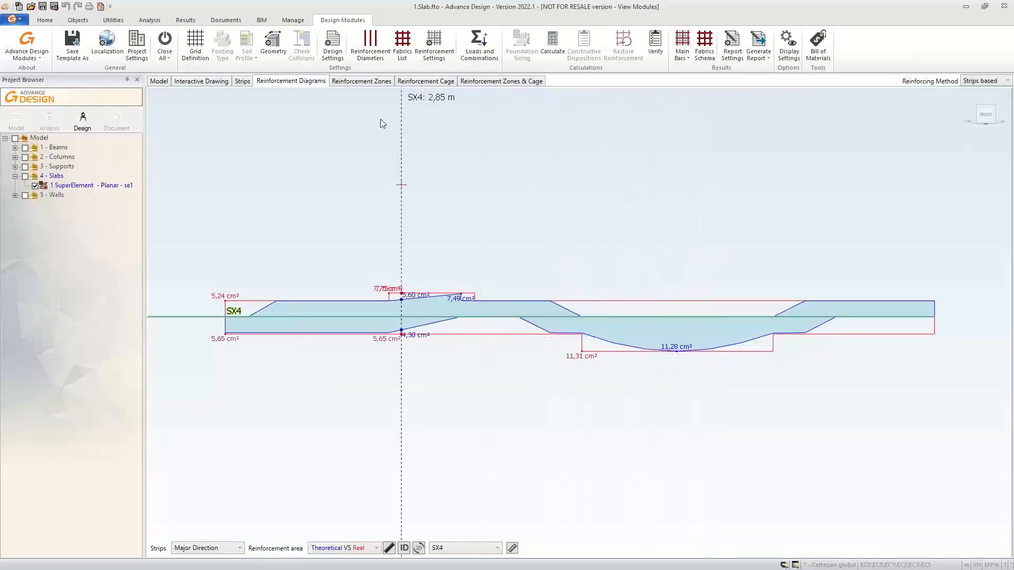
{"action": "left_click", "coordinate": [341, 83]}
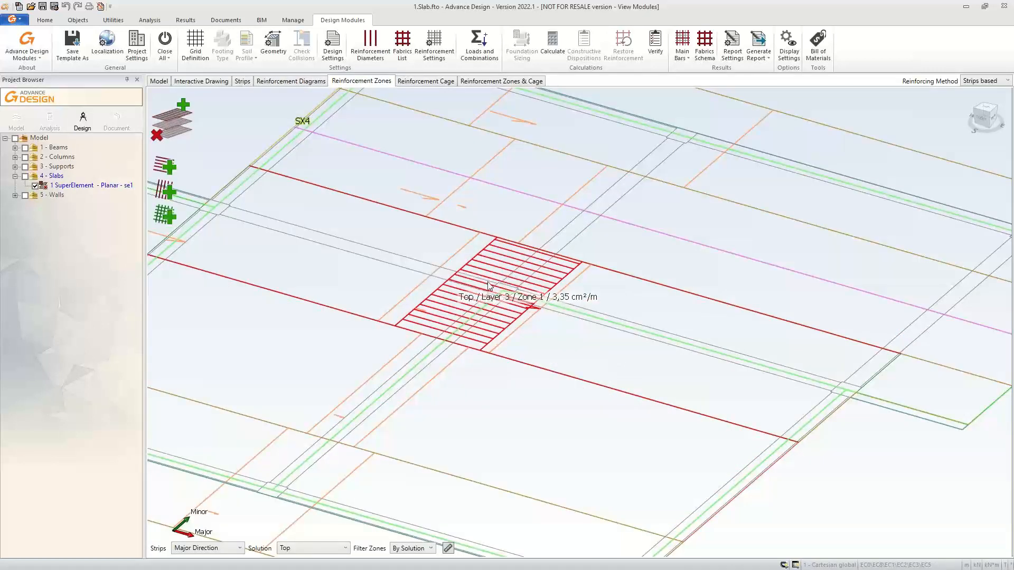
{"action": "left_click", "coordinate": [303, 83]}
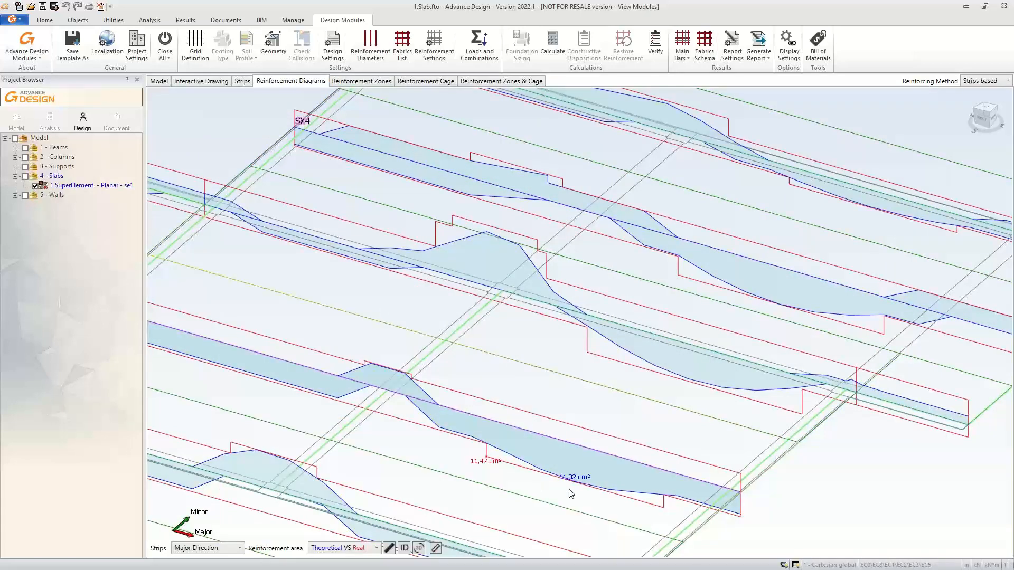
{"action": "left_click", "coordinate": [434, 83]}
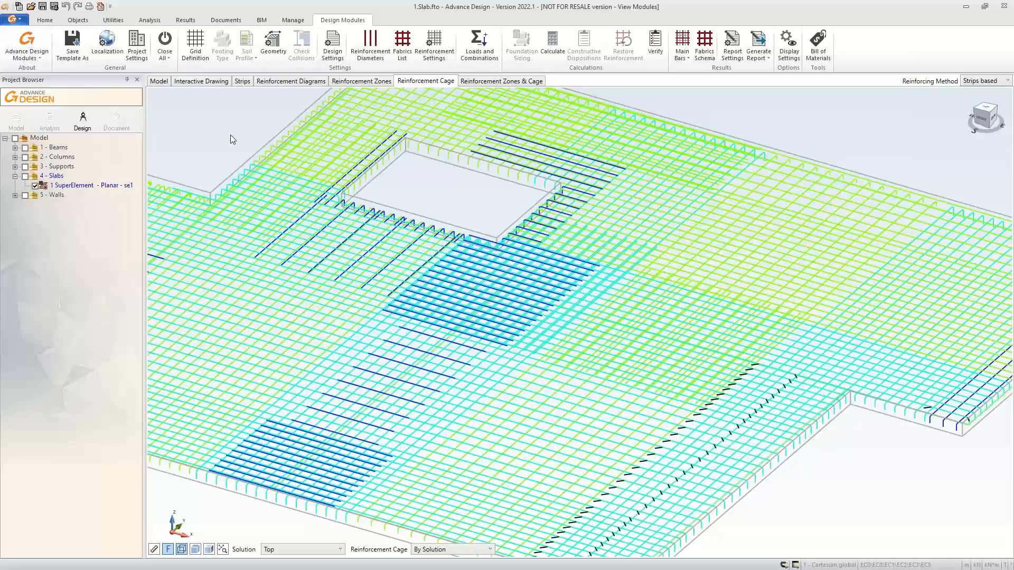
Check the slab design assumptions for strips width and the available methods of positioning sections along strips.
{"action": "left_click", "coordinate": [329, 44]}
{"action": "left_click", "coordinate": [55, 105]}
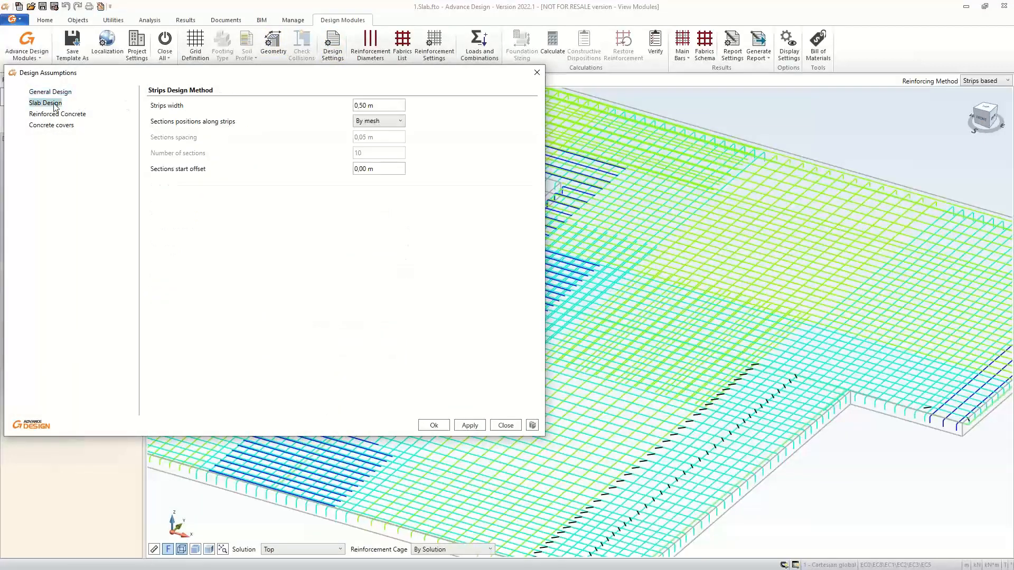
{"action": "left_click_drag", "start_coordinate": [294, 82], "coordinate": [329, 90]}
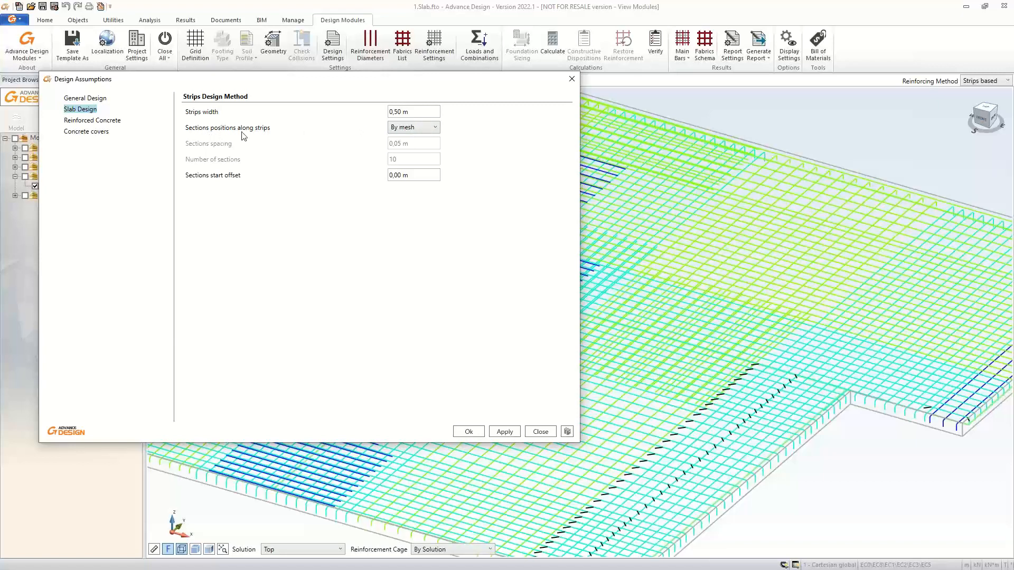
{"action": "left_click", "coordinate": [421, 127]}
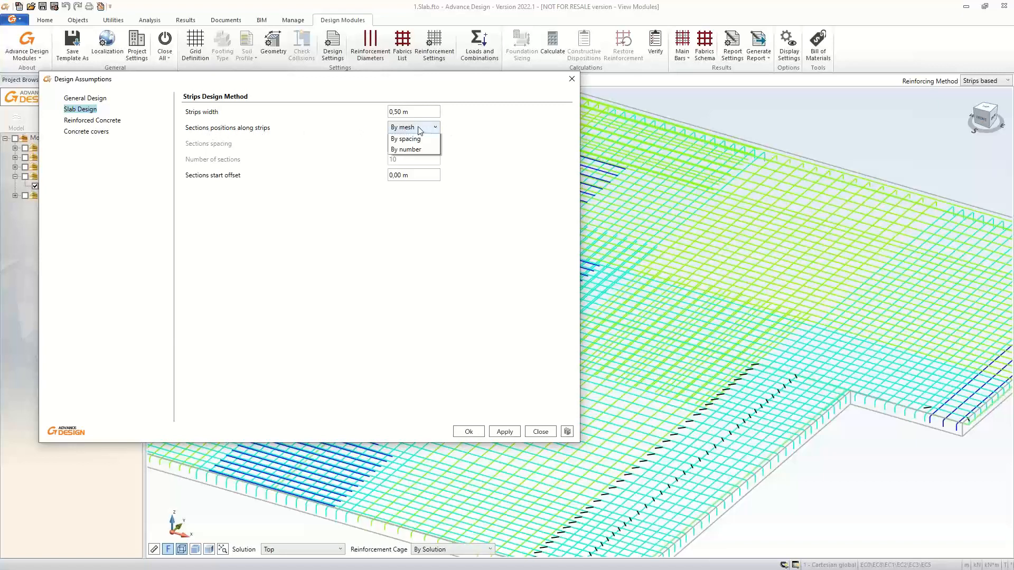
{"action": "left_click", "coordinate": [420, 127]}
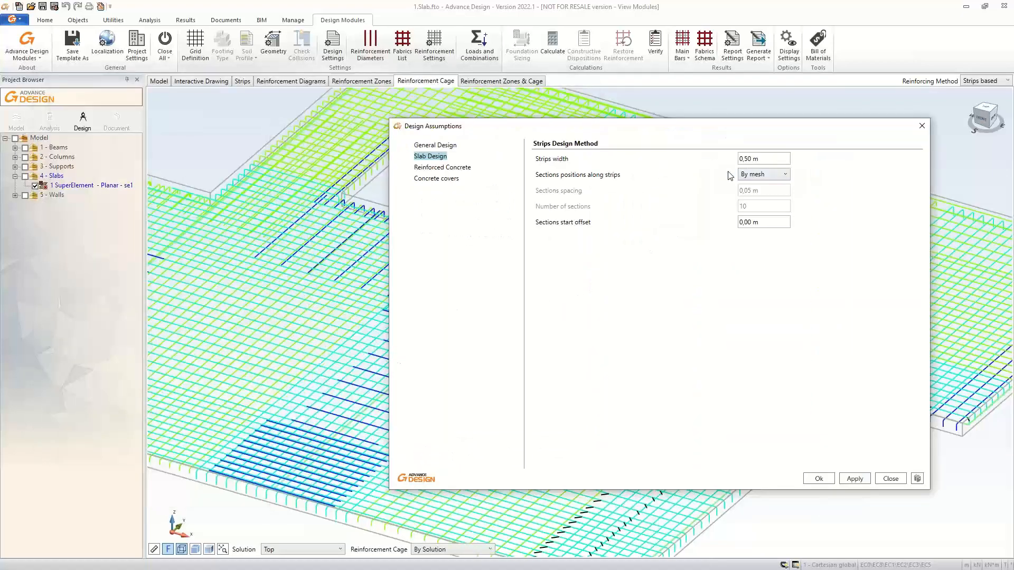
{"action": "left_click", "coordinate": [771, 174]}
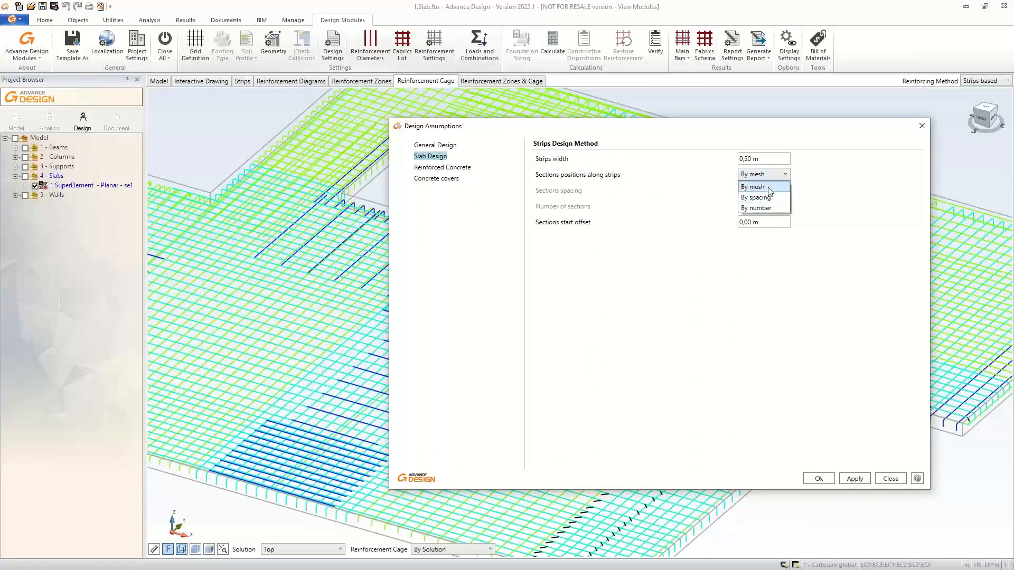
{"action": "left_click", "coordinate": [890, 479]}
{"action": "left_click", "coordinate": [890, 478]}
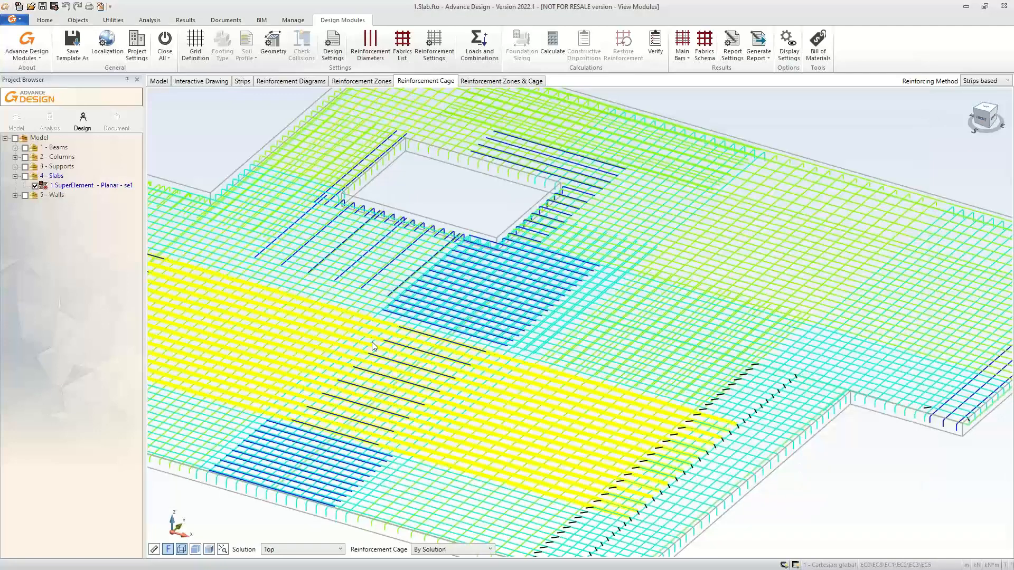
View the Fxx force diagrams on the major-direction strips and check the mesh and strips display settings.
{"action": "scroll", "coordinate": [315, 311], "scroll_direction": "down", "scroll_amount": 2}
{"action": "left_click", "coordinate": [240, 82]}
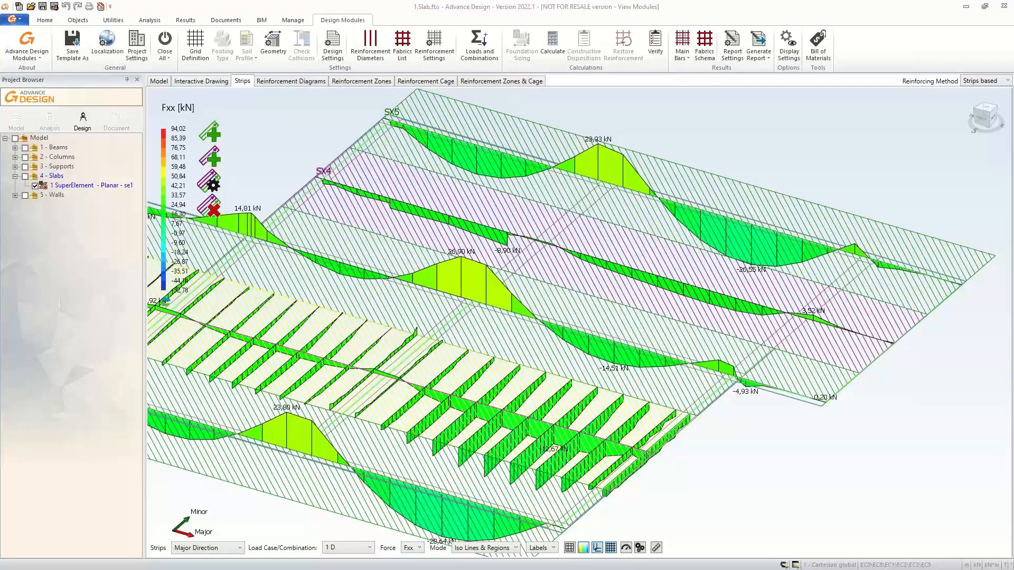
{"action": "left_click", "coordinate": [641, 548]}
{"action": "left_click_drag", "start_coordinate": [551, 107], "coordinate": [802, 81]}
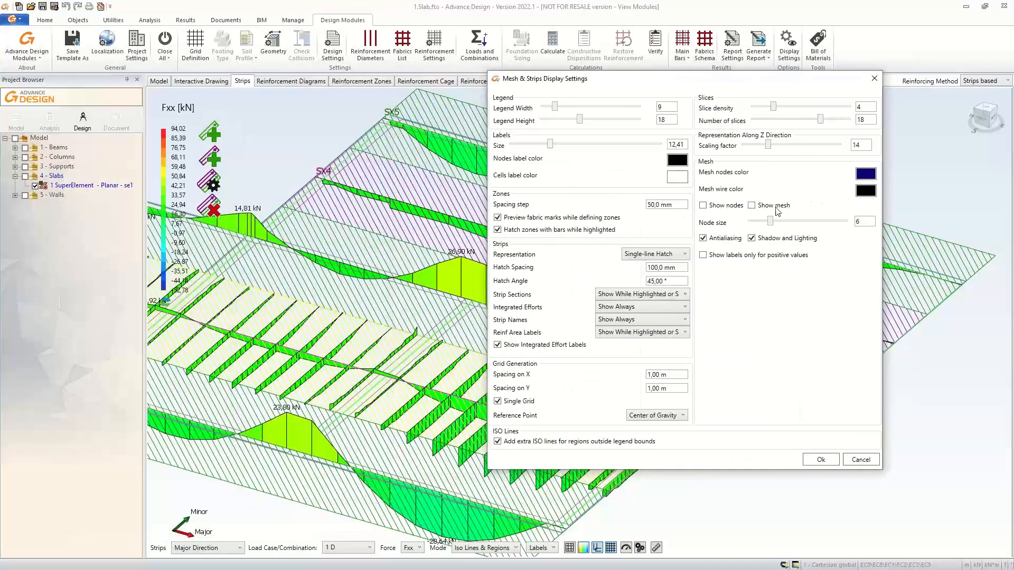
{"action": "left_click", "coordinate": [817, 460]}
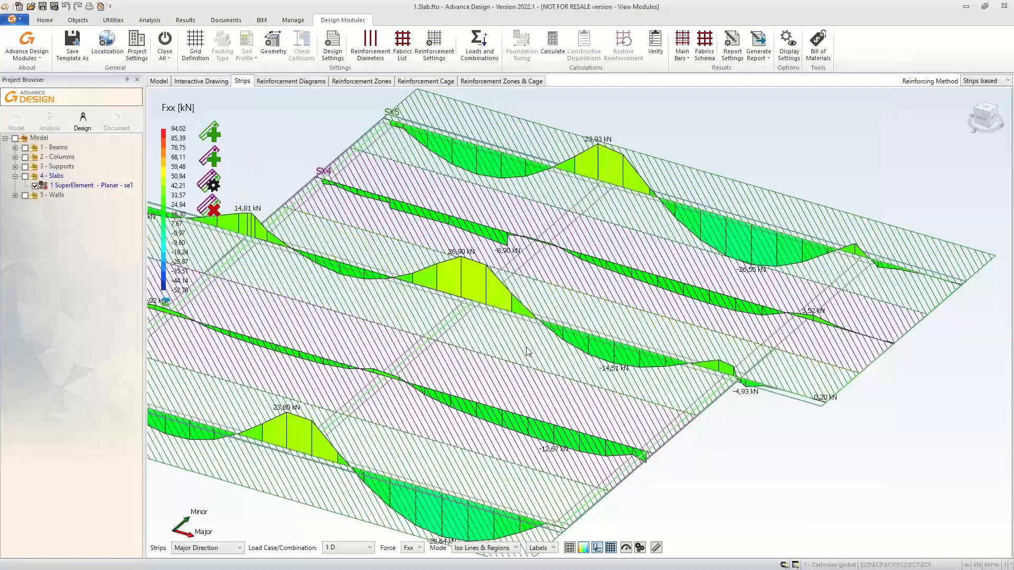
Overlay the coloured Fxx force map on the slab strips, examine the peaks over the supports and check the mesh and strips display settings.
{"action": "left_click", "coordinate": [581, 547]}
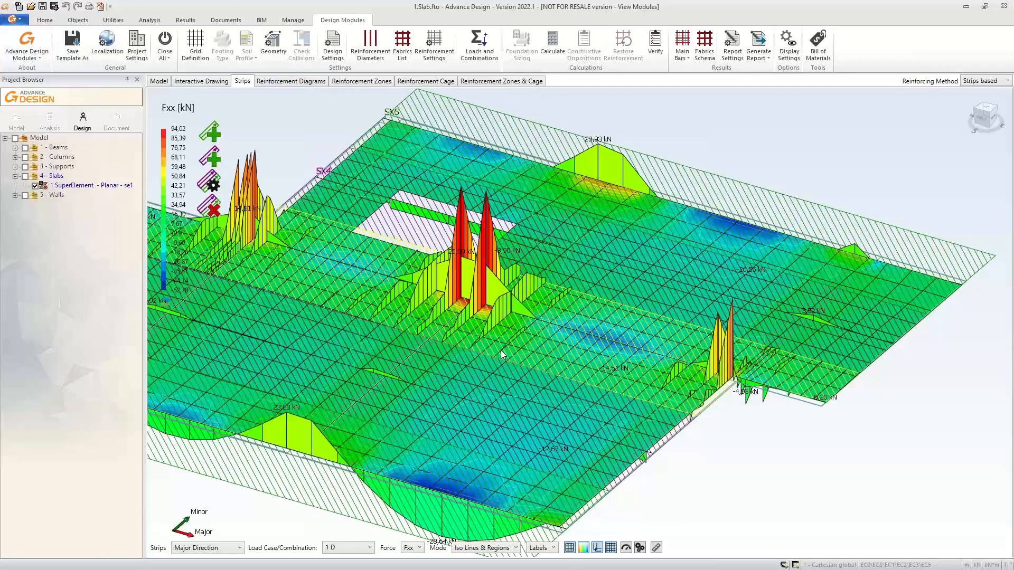
{"action": "scroll", "coordinate": [501, 351], "scroll_direction": "up", "scroll_amount": 5}
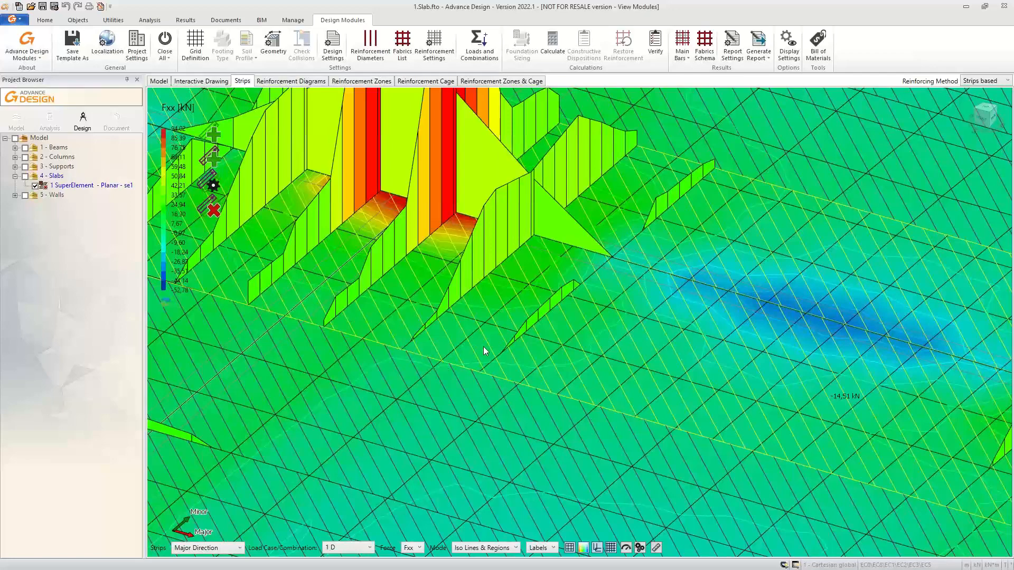
{"action": "scroll", "coordinate": [483, 347], "scroll_direction": "down", "scroll_amount": 5}
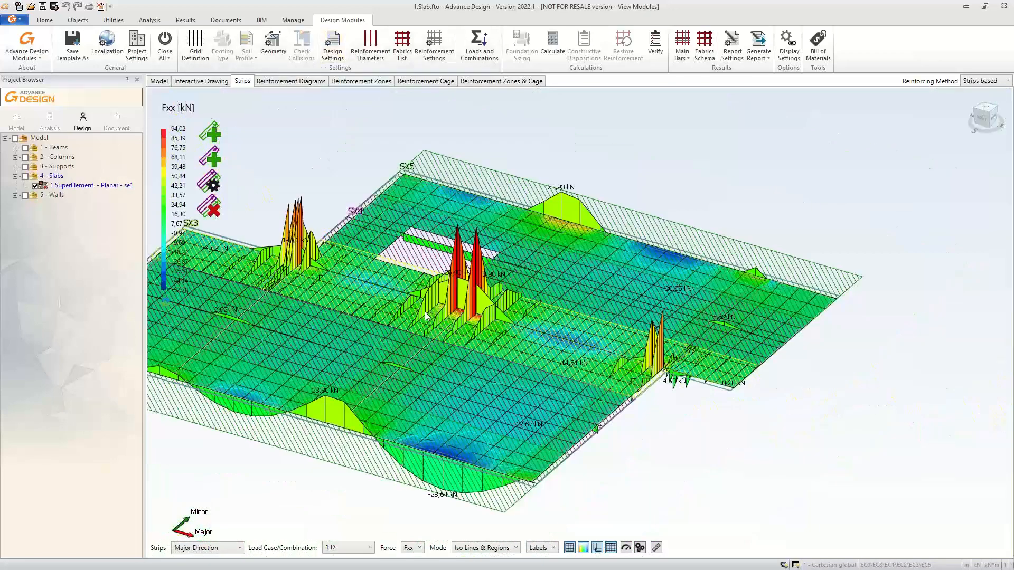
{"action": "left_click", "coordinate": [641, 549]}
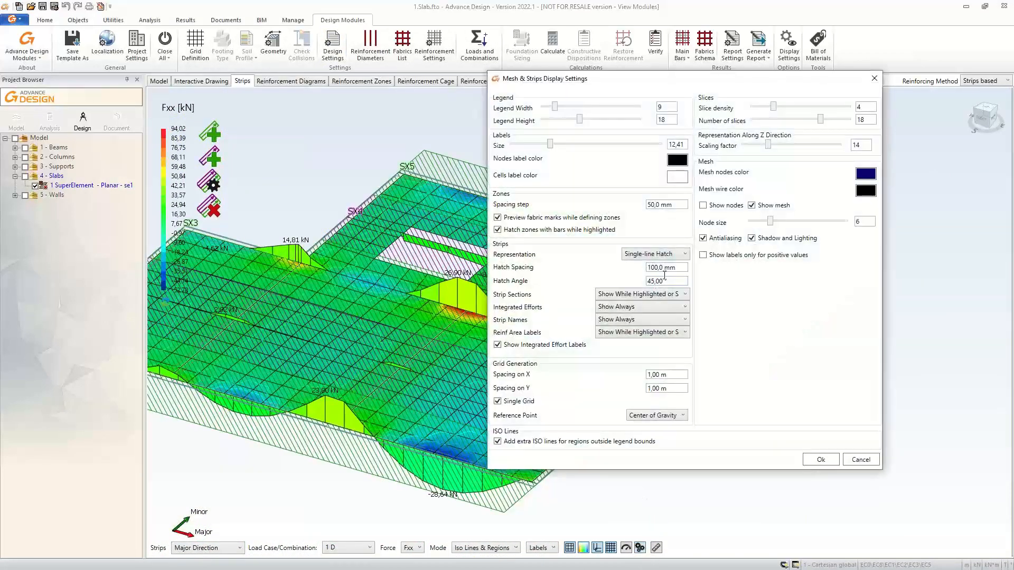
{"action": "left_click", "coordinate": [820, 459]}
Review the slab's design assumptions for the strips design method, general design and concrete covers.
{"action": "left_click", "coordinate": [333, 47]}
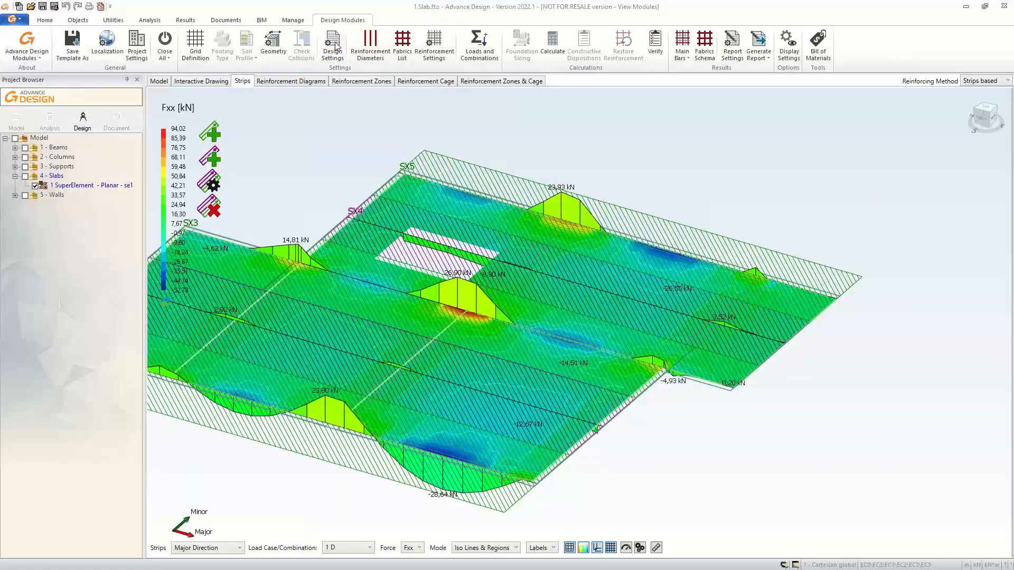
{"action": "left_click_drag", "start_coordinate": [681, 127], "coordinate": [513, 83]}
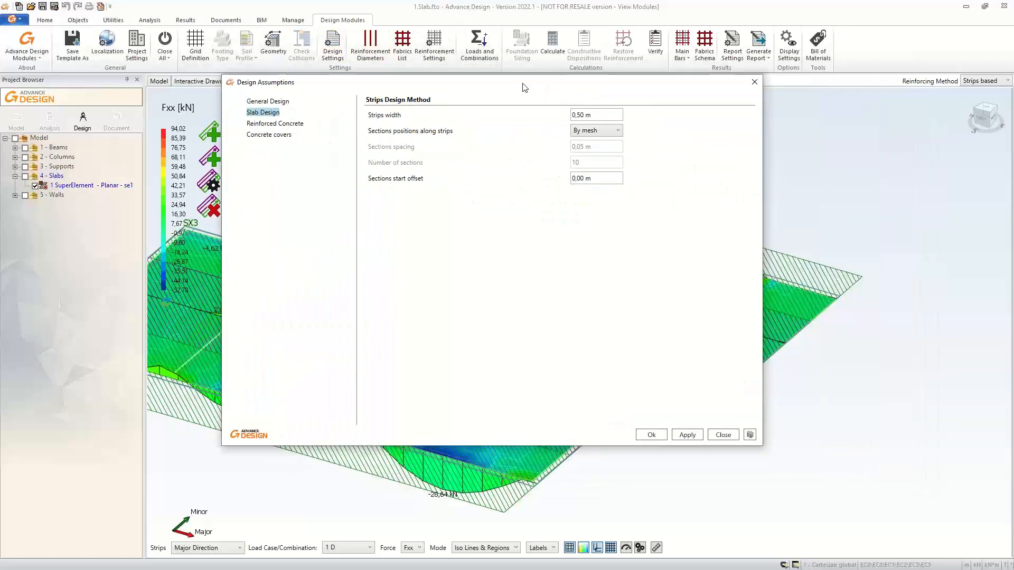
{"action": "left_click", "coordinate": [266, 102]}
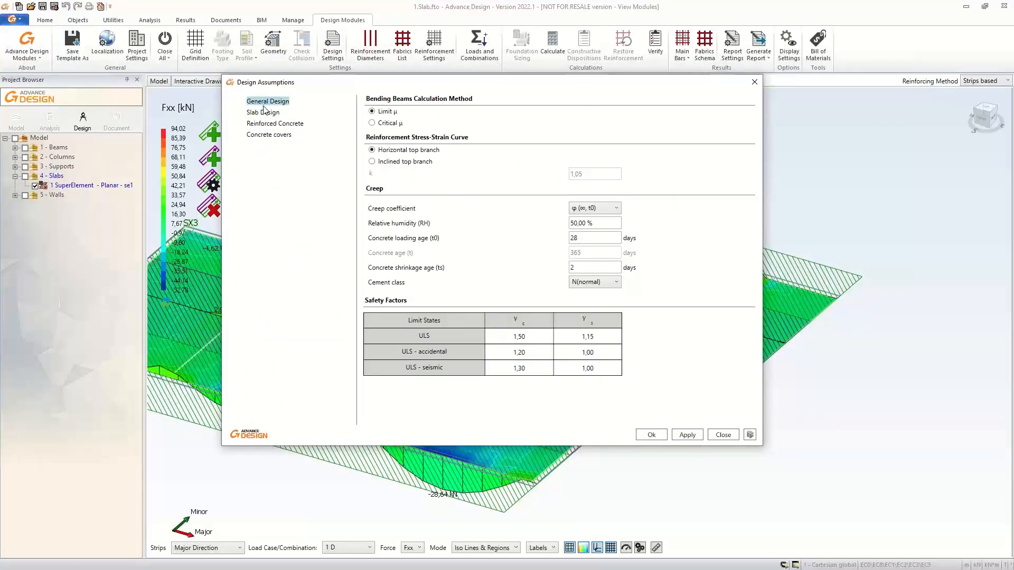
{"action": "left_click", "coordinate": [264, 137]}
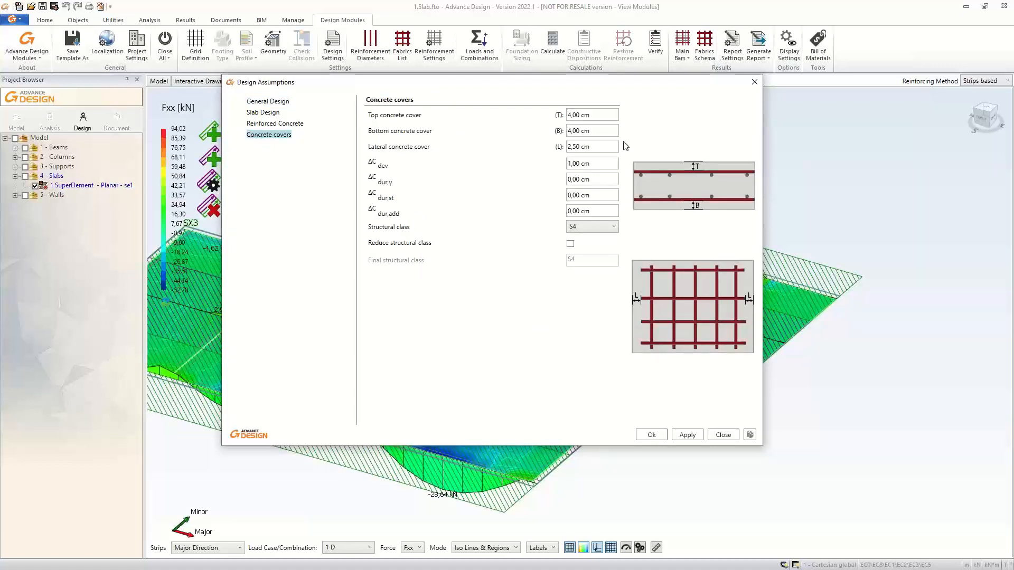
{"action": "left_click", "coordinate": [754, 82]}
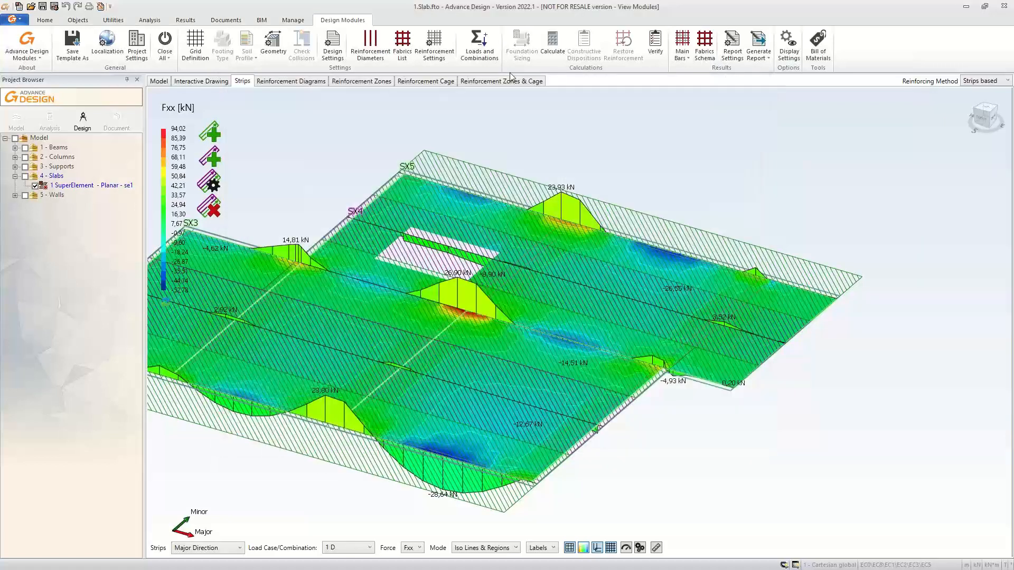
Review the general reinforcement generation assumptions and check the available reinforcing methods for the slab.
{"action": "left_click", "coordinate": [443, 51]}
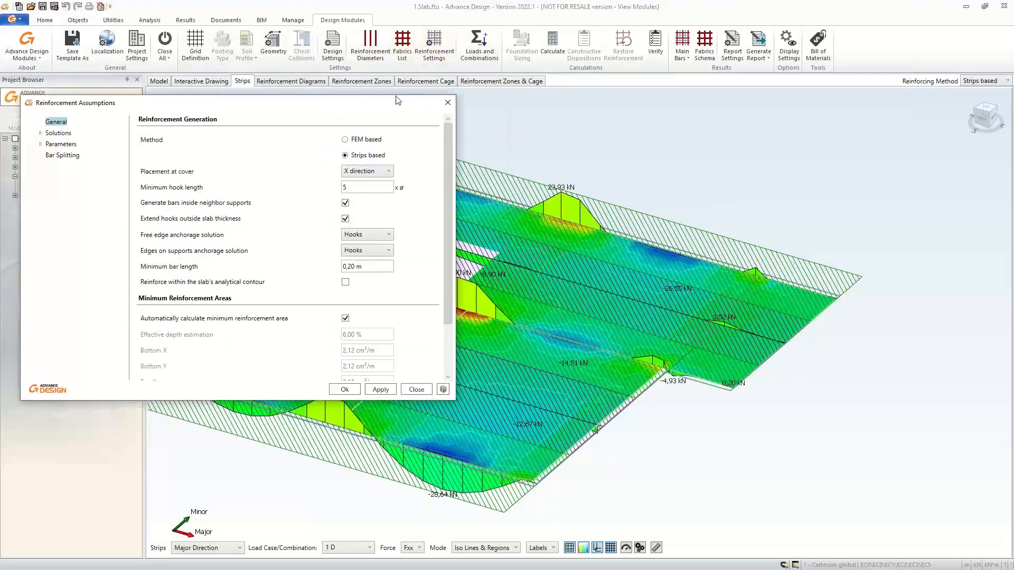
{"action": "left_click_drag", "start_coordinate": [397, 101], "coordinate": [583, 39]}
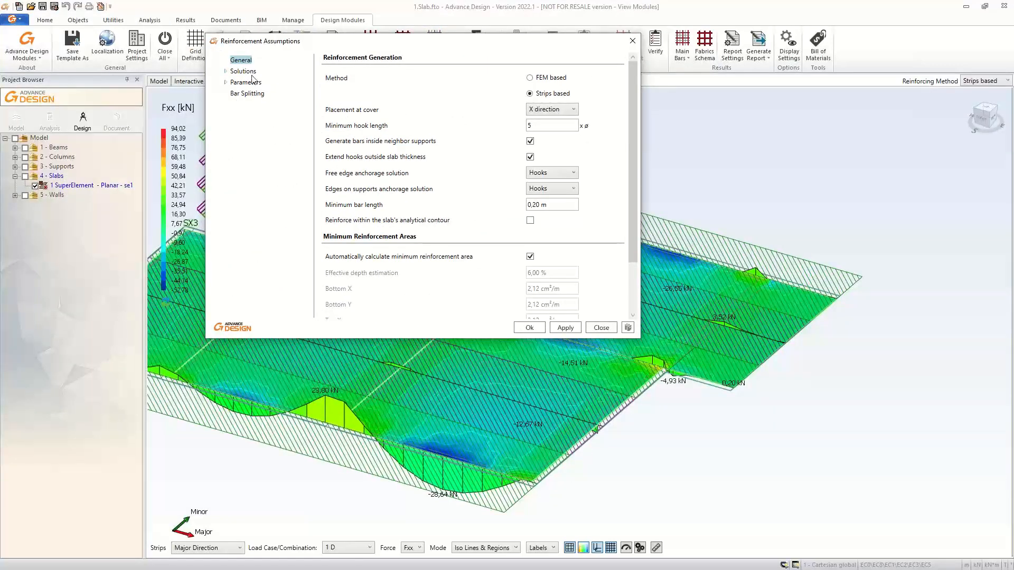
{"action": "left_click_drag", "start_coordinate": [632, 119], "coordinate": [648, 81]}
{"action": "left_click", "coordinate": [632, 40]}
{"action": "left_click", "coordinate": [978, 82]}
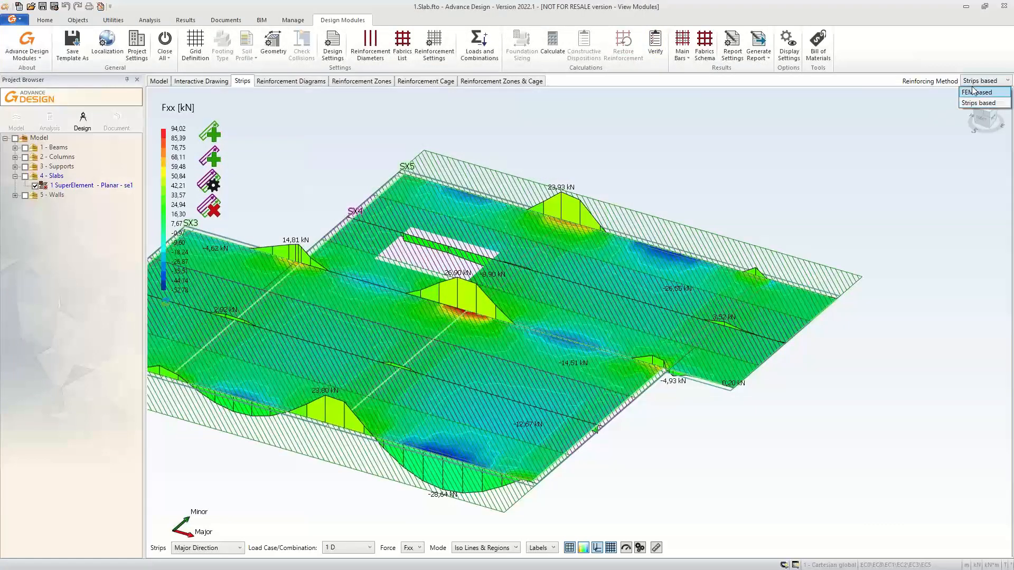
{"action": "left_click", "coordinate": [876, 58]}
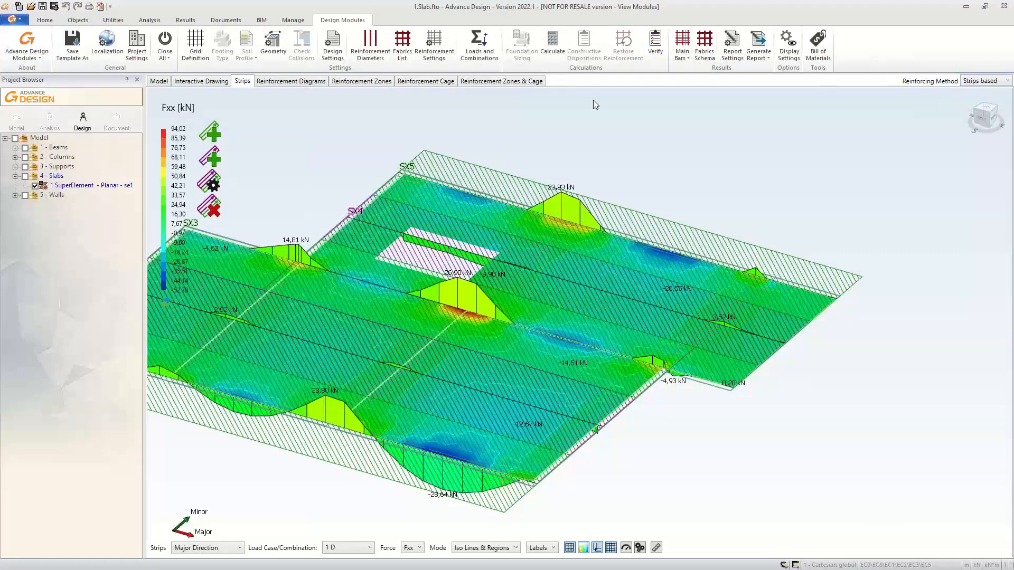
Show the model's 3D view on its own and inspect the generated reinforcement bars at the slab's corner column.
{"action": "left_click", "coordinate": [158, 82]}
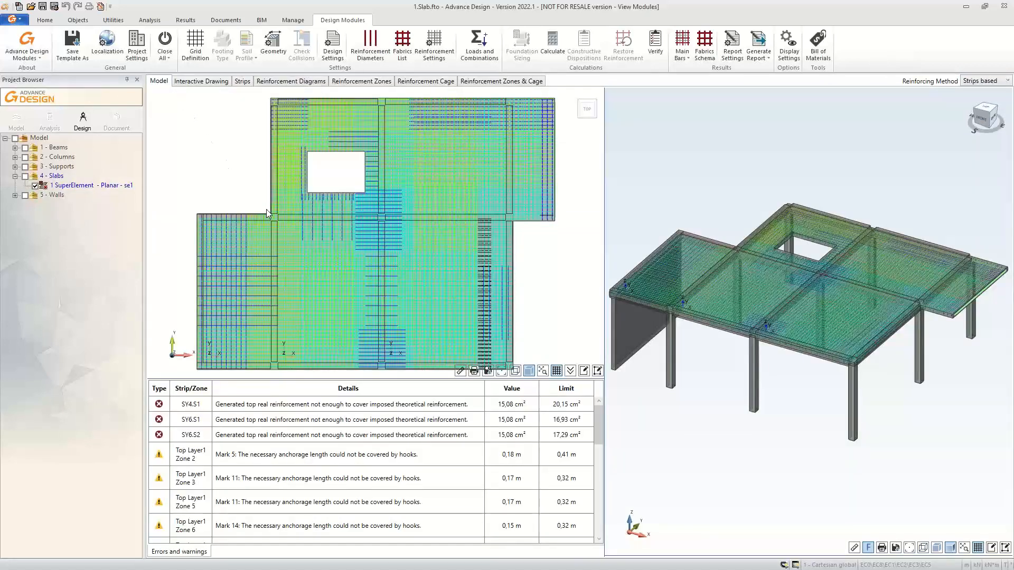
{"action": "double_click", "coordinate": [659, 219]}
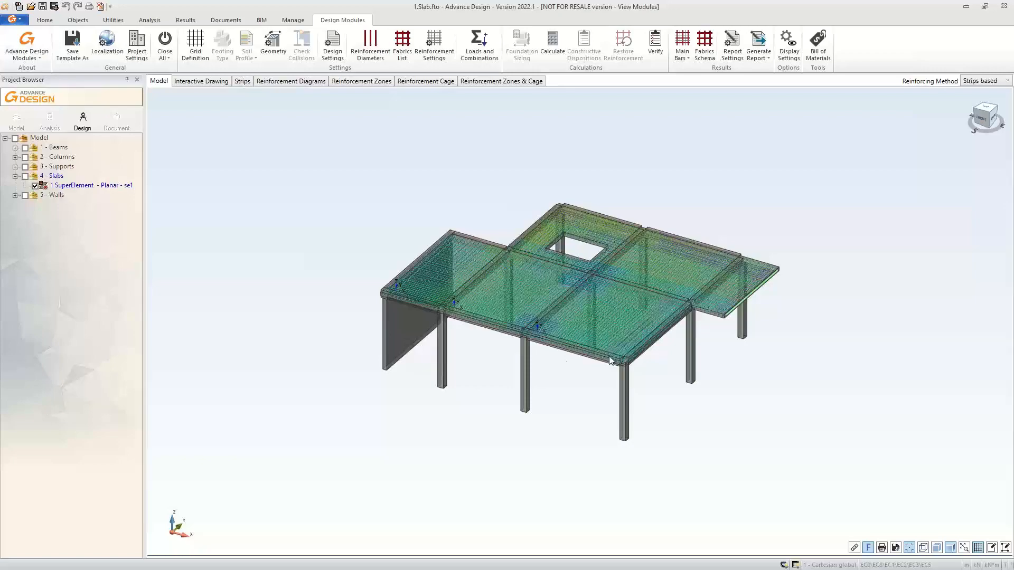
{"action": "scroll", "coordinate": [609, 360], "scroll_direction": "up", "scroll_amount": 3}
{"action": "scroll", "coordinate": [609, 358], "scroll_direction": "up", "scroll_amount": 4}
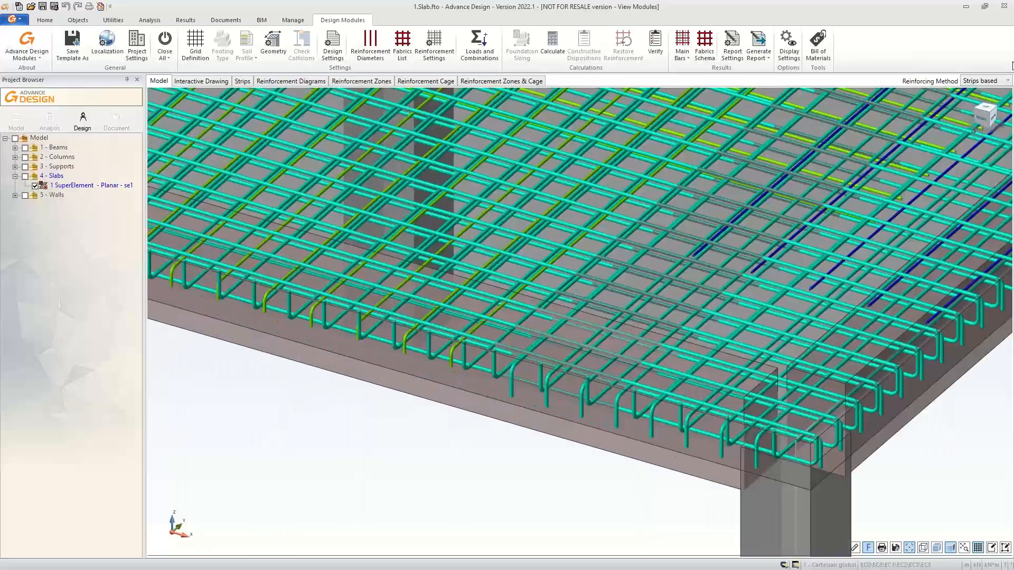
Inspect the slab's bar layers and hooks in front elevation along the span between columns, and return to a perspective view.
{"action": "left_click", "coordinate": [981, 115]}
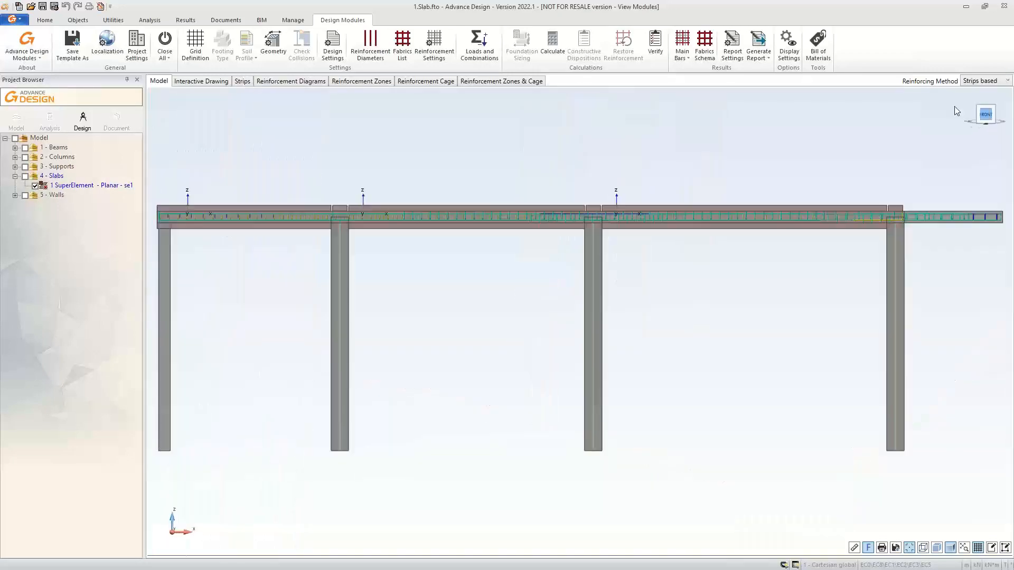
{"action": "scroll", "coordinate": [685, 223], "scroll_direction": "up", "scroll_amount": 3}
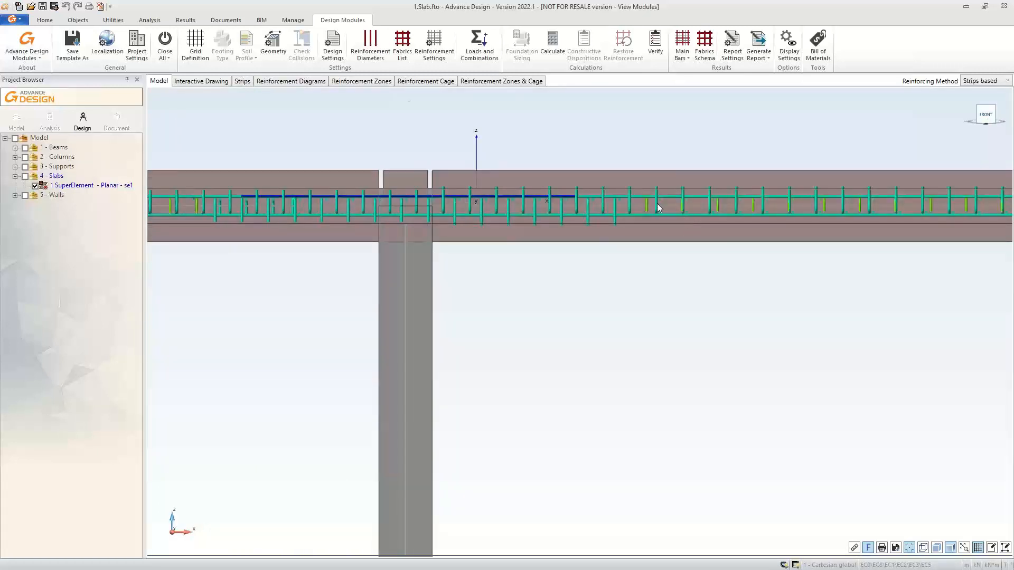
{"action": "scroll", "coordinate": [641, 207], "scroll_direction": "up", "scroll_amount": 2}
{"action": "scroll", "coordinate": [642, 207], "scroll_direction": "up", "scroll_amount": 3}
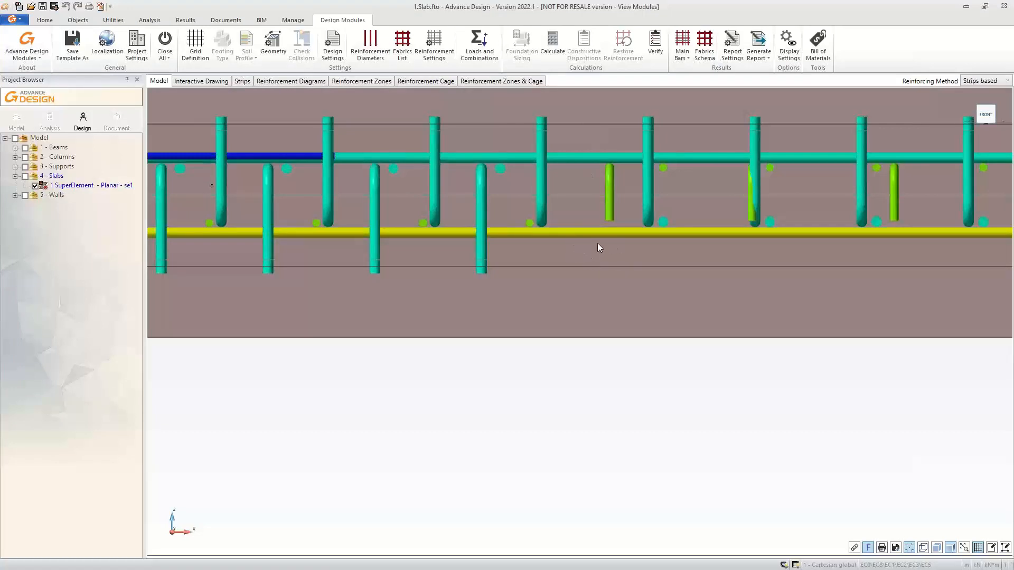
{"action": "scroll", "coordinate": [597, 243], "scroll_direction": "down", "scroll_amount": 1}
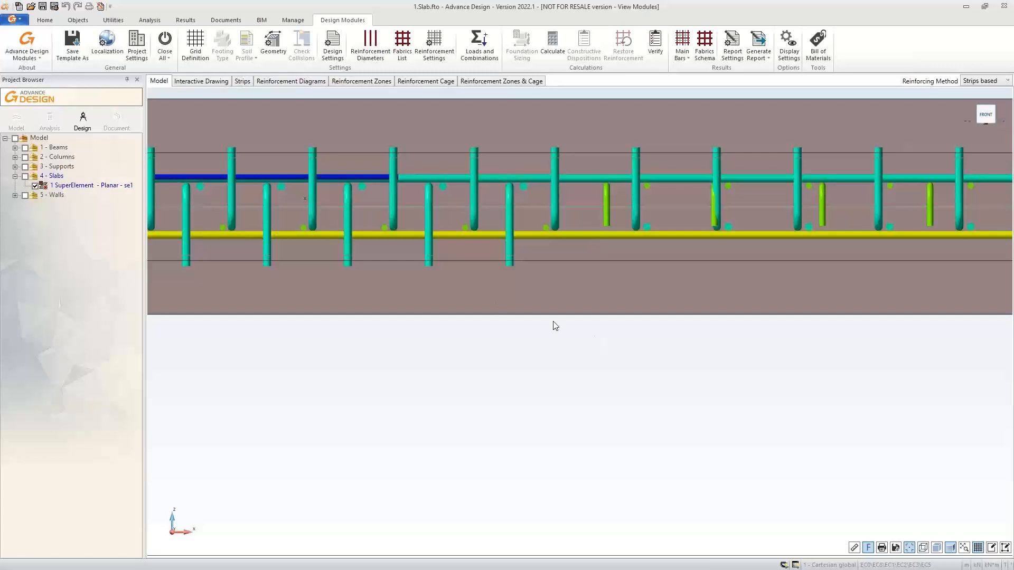
{"action": "middle_click_drag", "start_coordinate": [655, 284], "coordinate": [311, 356]}
{"action": "scroll", "coordinate": [311, 357], "scroll_direction": "down", "scroll_amount": 4}
{"action": "scroll", "coordinate": [715, 337], "scroll_direction": "down", "scroll_amount": 1}
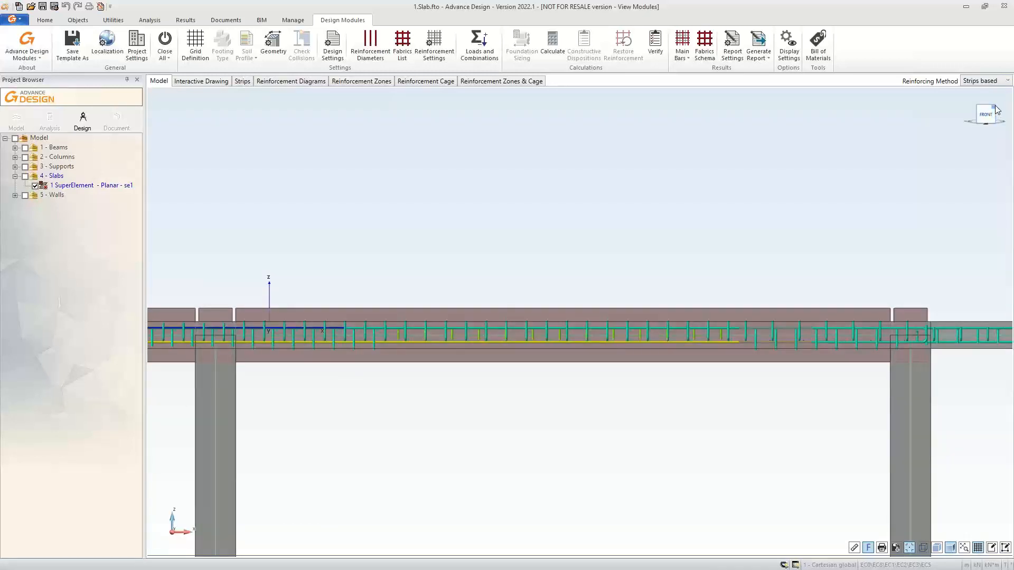
{"action": "left_click", "coordinate": [992, 116]}
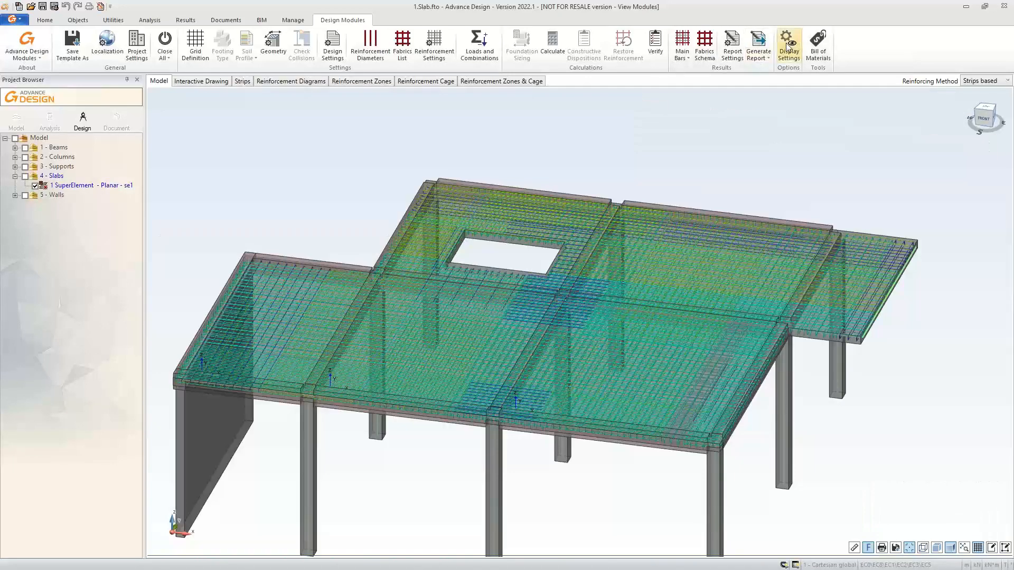
Hide the beams and columns in the model's visibility settings.
{"action": "left_click", "coordinate": [789, 45]}
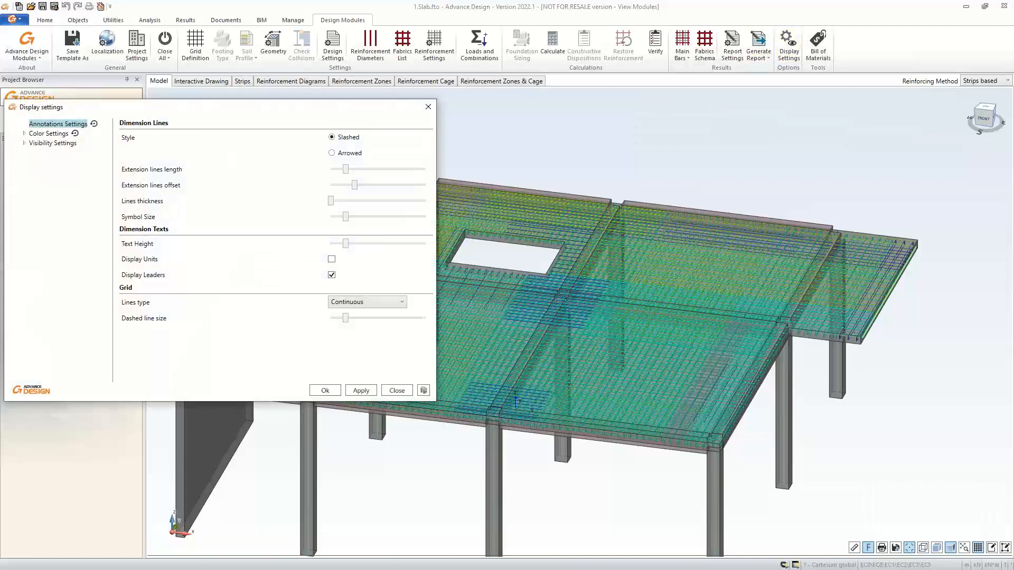
{"action": "left_click", "coordinate": [24, 134]}
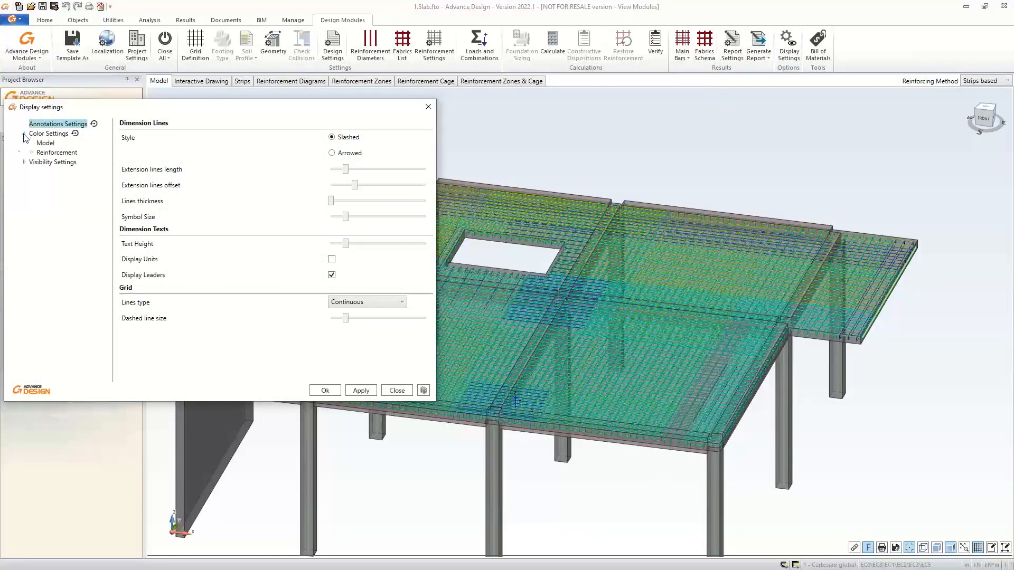
{"action": "left_click", "coordinate": [24, 162]}
{"action": "left_click", "coordinate": [47, 171]}
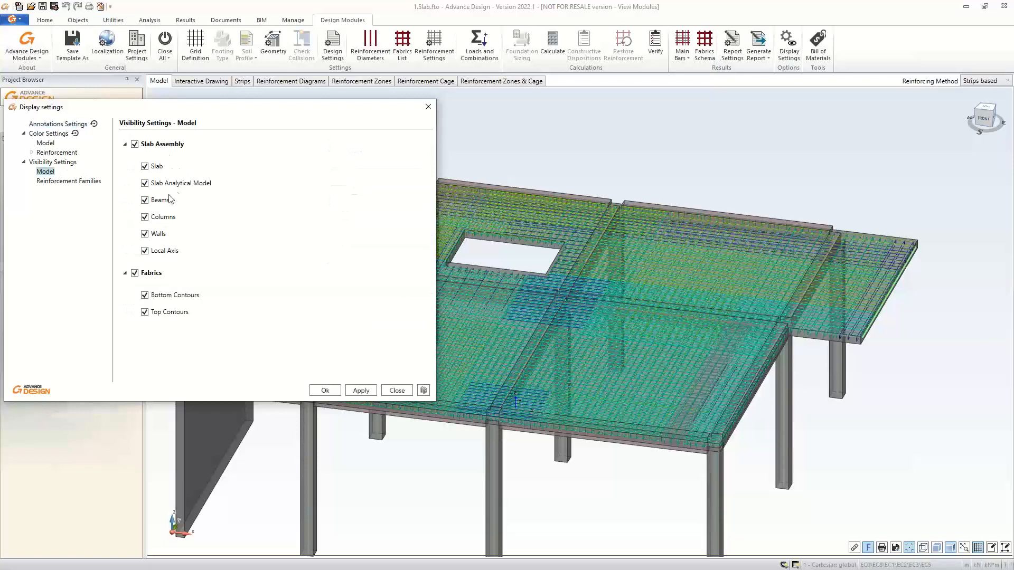
{"action": "left_click", "coordinate": [148, 201]}
{"action": "left_click", "coordinate": [325, 391]}
Inspect the hooks against the slab thickness in front elevation and check the setting for extending hooks outside the slab.
{"action": "left_click", "coordinate": [984, 120]}
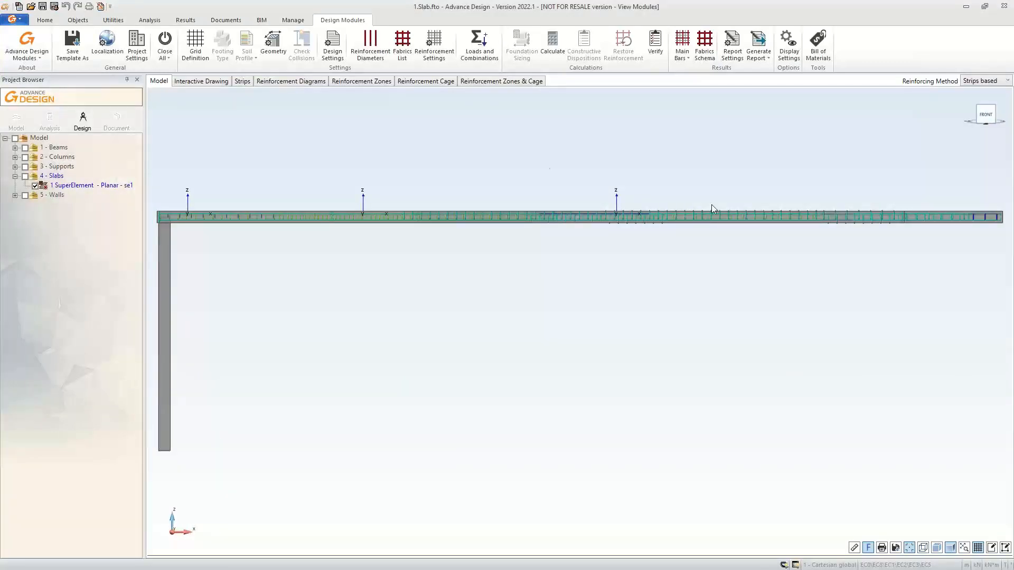
{"action": "scroll", "coordinate": [703, 211], "scroll_direction": "up", "scroll_amount": 5}
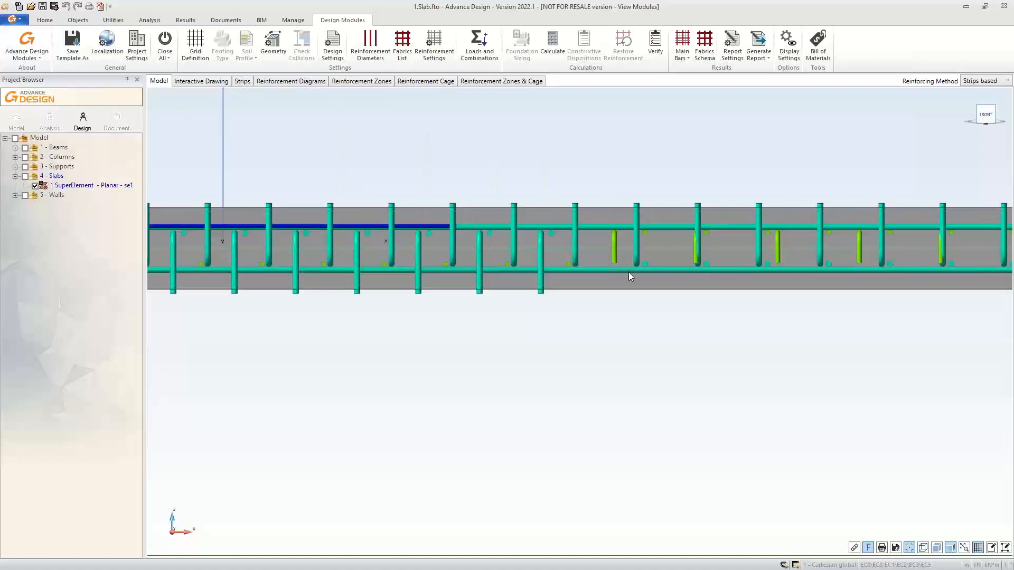
{"action": "scroll", "coordinate": [629, 273], "scroll_direction": "up", "scroll_amount": 3}
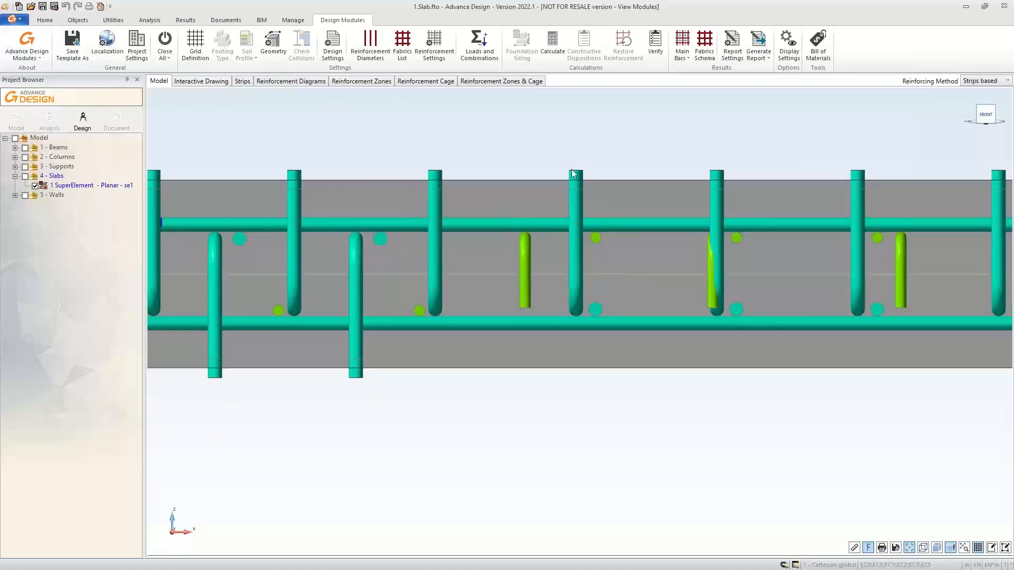
{"action": "left_click", "coordinate": [991, 111]}
{"action": "scroll", "coordinate": [707, 200], "scroll_direction": "down", "scroll_amount": 6}
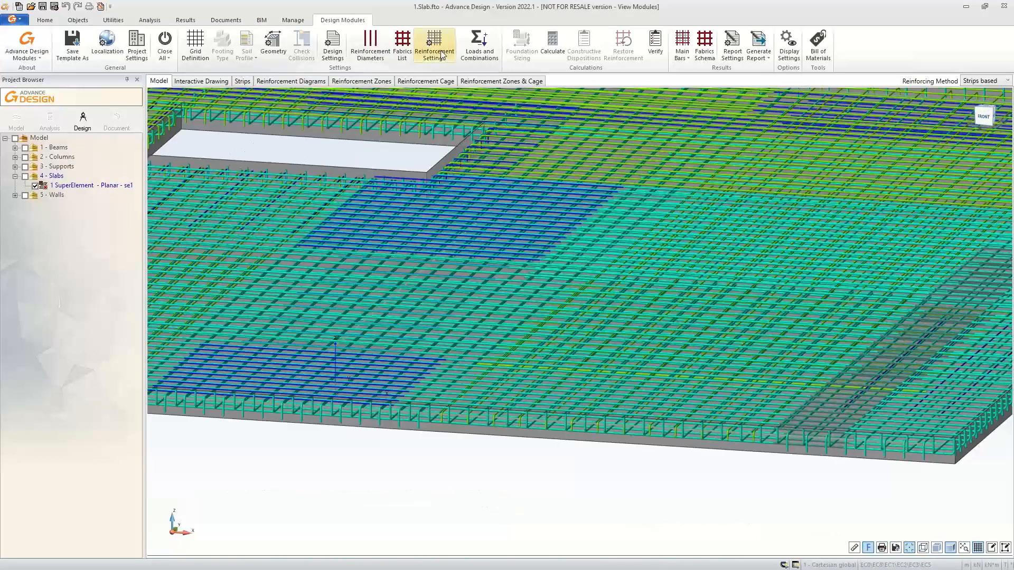
{"action": "left_click", "coordinate": [442, 54]}
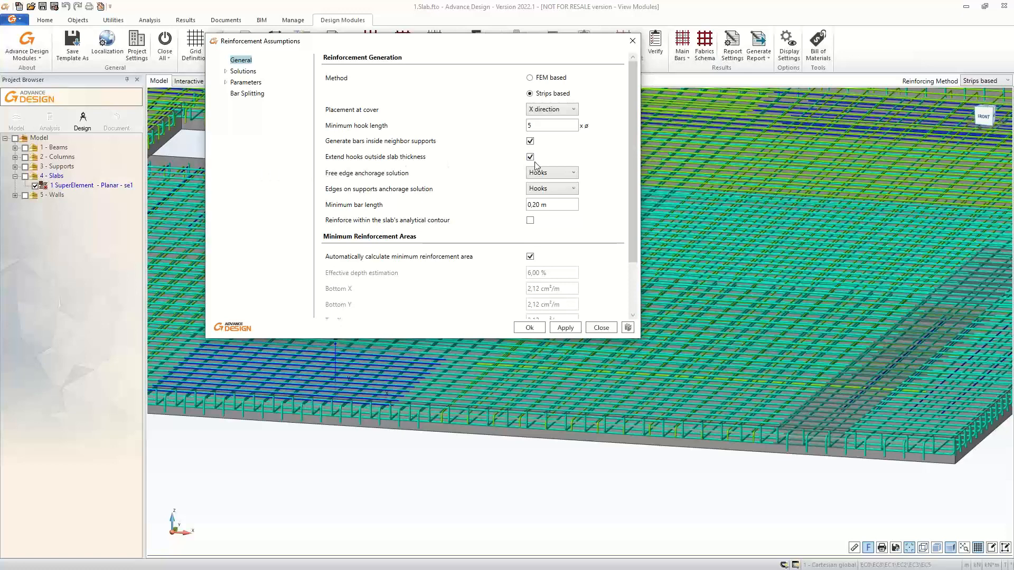
{"action": "left_click", "coordinate": [632, 40]}
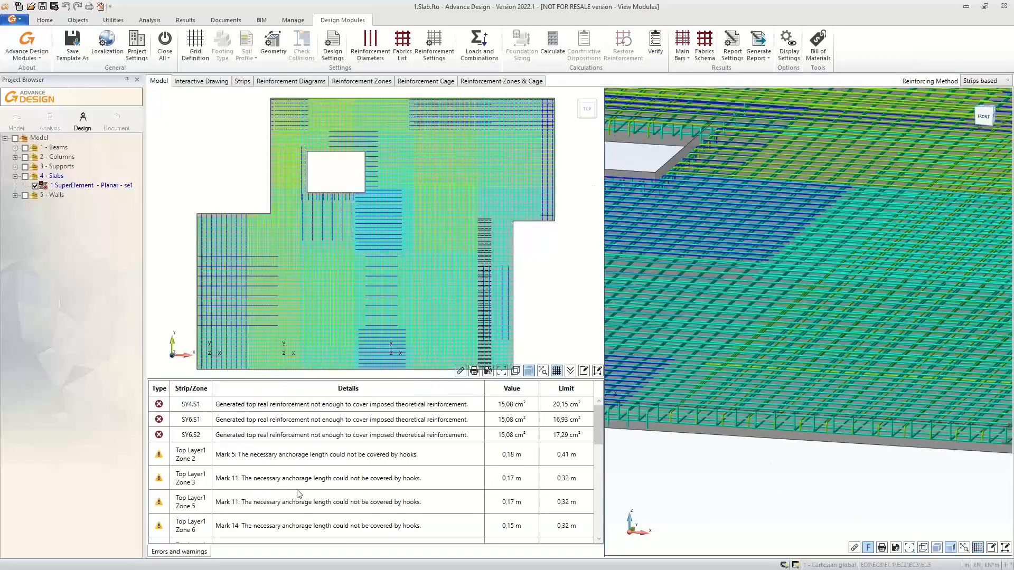
Review the errors and warnings list and examine the bars along the slab's edge above the opening in plan.
{"action": "mouse_move", "coordinate": [601, 429]}
{"action": "left_mouse_down"}
{"action": "mouse_move", "coordinate": [598, 475]}
{"action": "mouse_move", "coordinate": [604, 420]}
{"action": "left_mouse_up"}
{"action": "scroll", "coordinate": [426, 456], "scroll_direction": "down", "scroll_amount": 3}
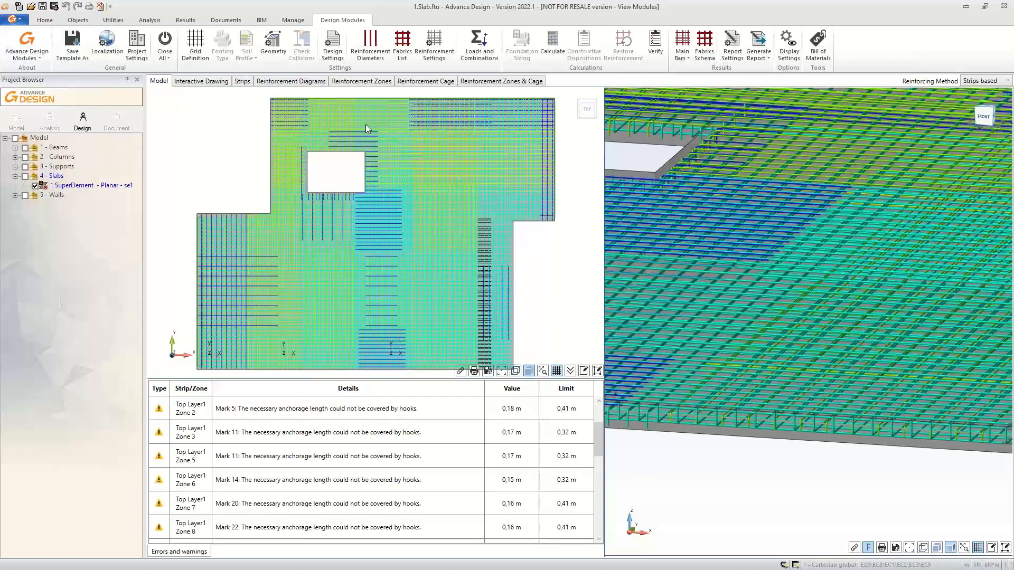
{"action": "scroll", "coordinate": [329, 98], "scroll_direction": "up", "scroll_amount": 8}
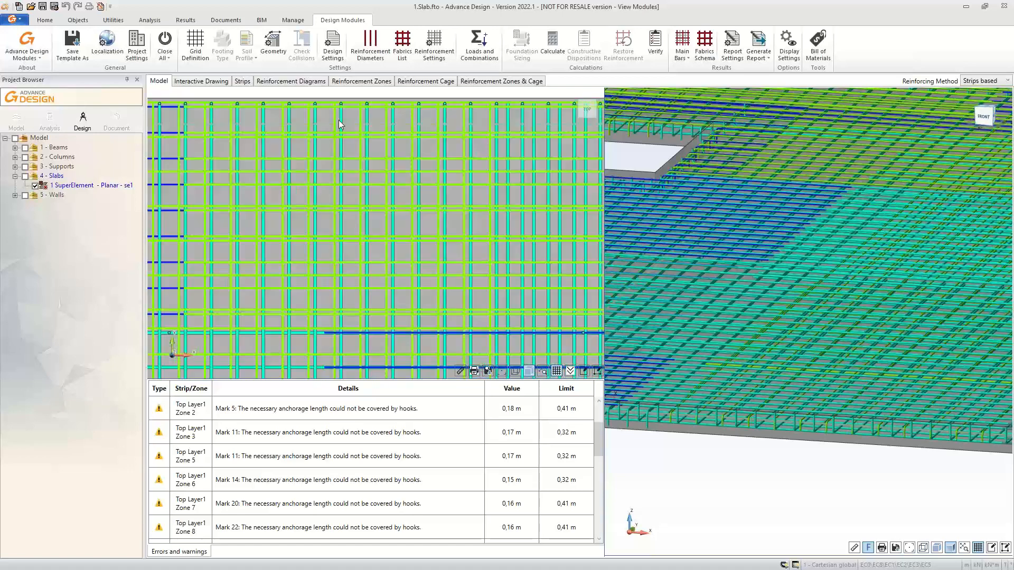
{"action": "middle_click_drag", "start_coordinate": [339, 120], "coordinate": [514, 232]}
{"action": "scroll", "coordinate": [353, 221], "scroll_direction": "up", "scroll_amount": 6}
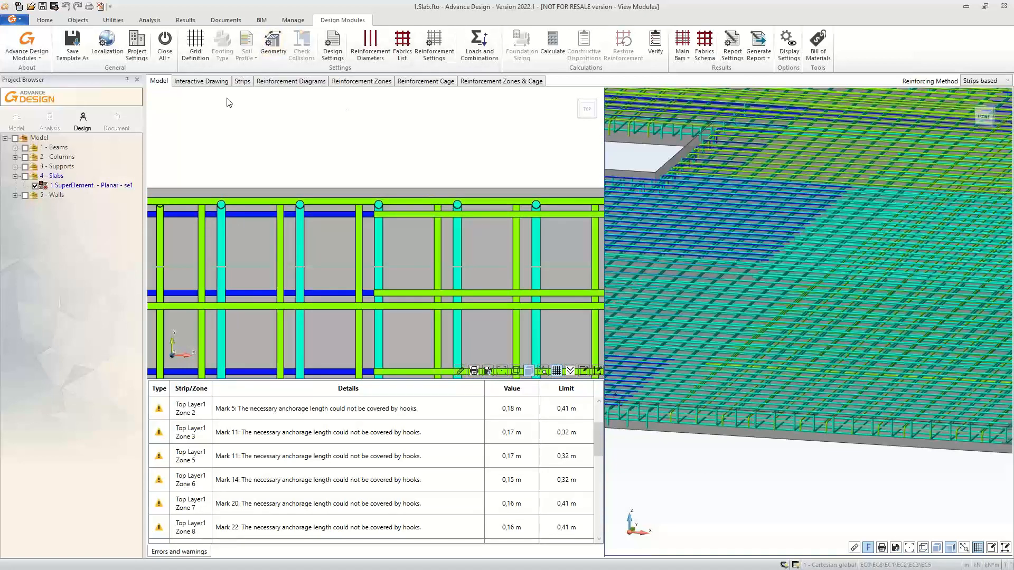
{"action": "left_click_drag", "start_coordinate": [596, 449], "coordinate": [596, 455]}
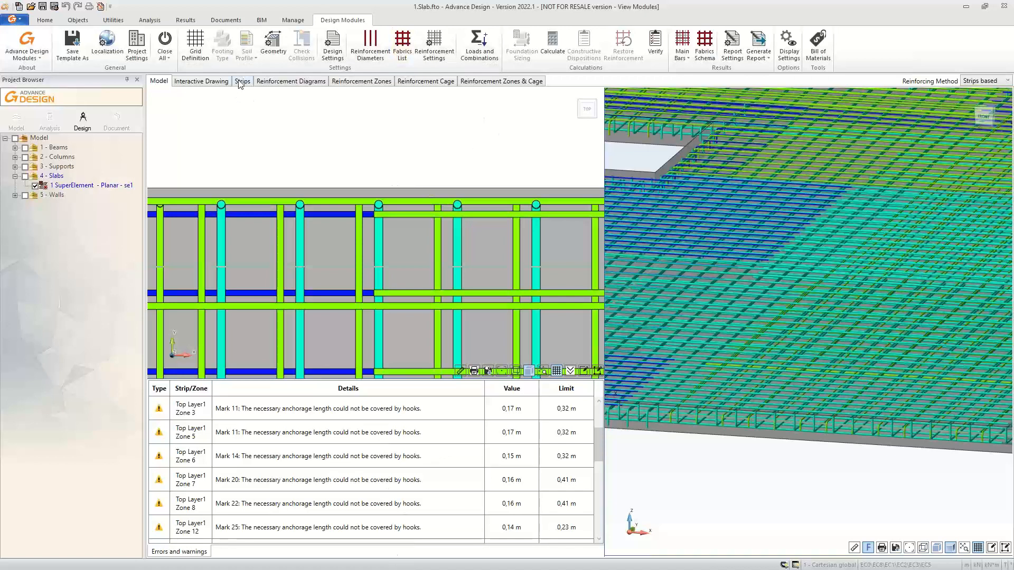
Inspect the top and bottom reinforcement plans on Sheet 1 and Sheet 2 of the interactive drawing.
{"action": "left_click", "coordinate": [211, 85]}
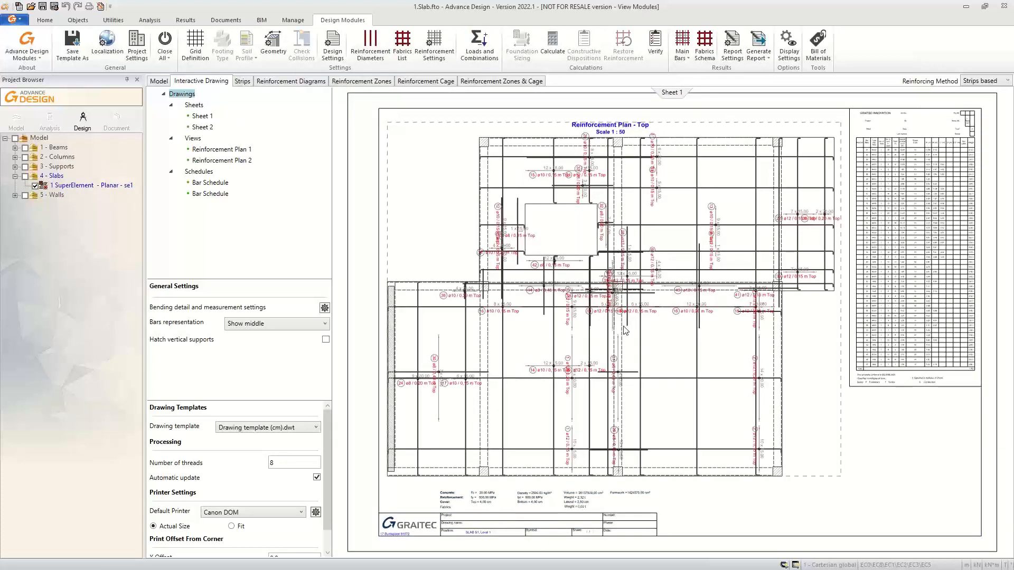
{"action": "scroll", "coordinate": [578, 294], "scroll_direction": "up", "scroll_amount": 4}
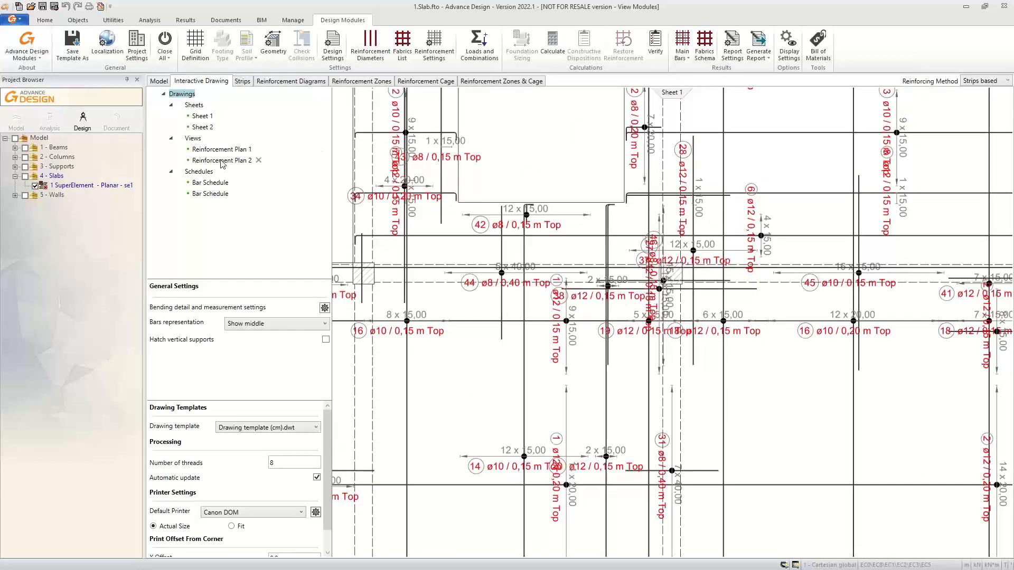
{"action": "left_click", "coordinate": [201, 127]}
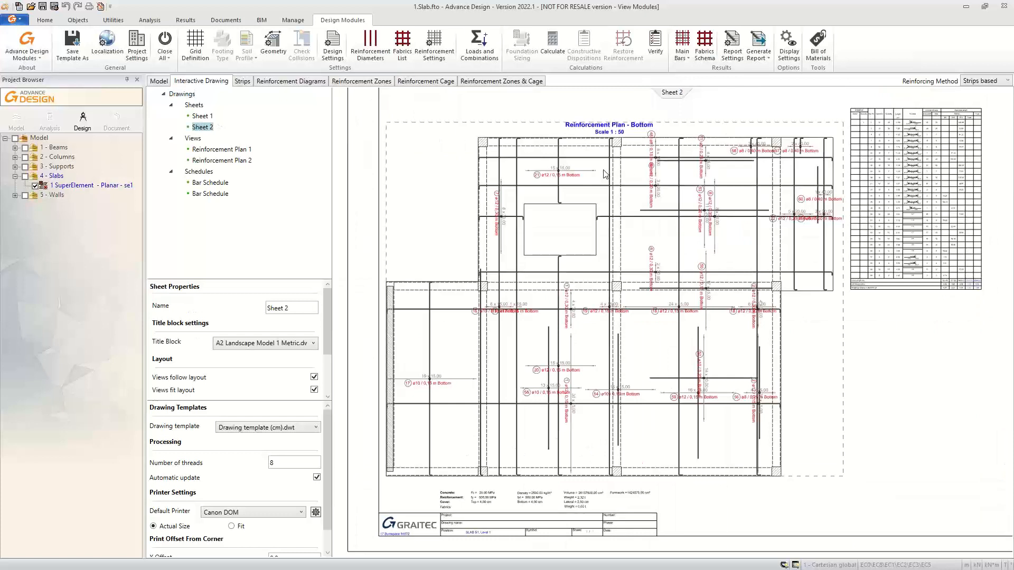
{"action": "scroll", "coordinate": [606, 175], "scroll_direction": "up", "scroll_amount": 3}
{"action": "middle_click_drag", "start_coordinate": [632, 179], "coordinate": [686, 177]}
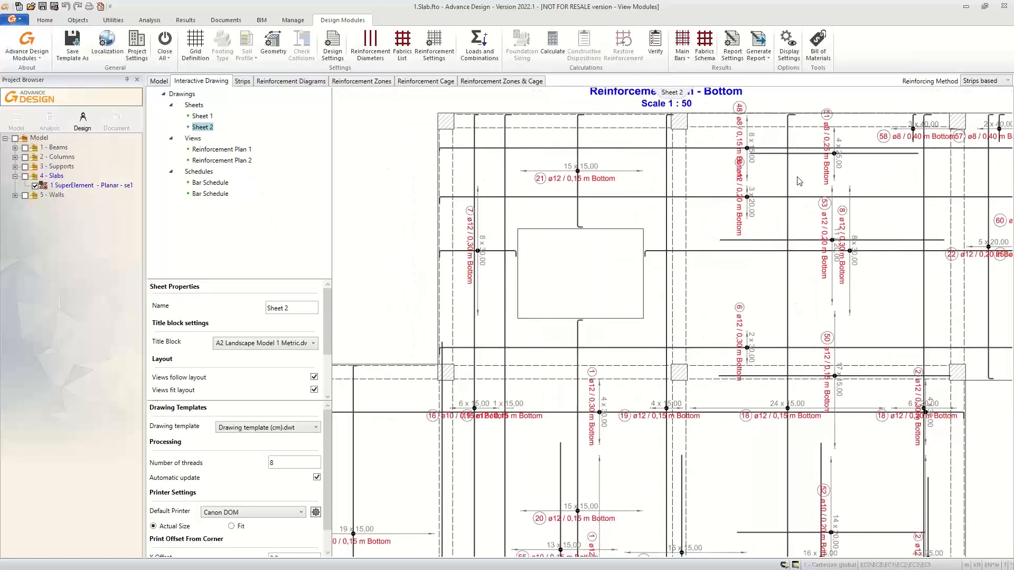
{"action": "scroll", "coordinate": [771, 144], "scroll_direction": "up", "scroll_amount": 3}
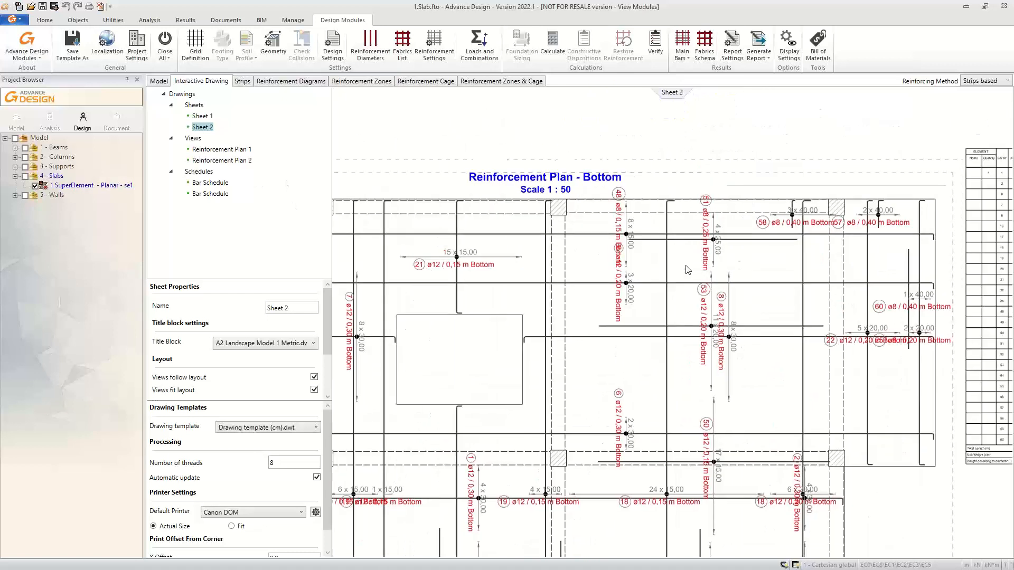
Open Reinforcement Plan 2 and move the mark 48 bar label beside the column clear of the mark 6 label.
{"action": "left_click", "coordinate": [577, 260]}
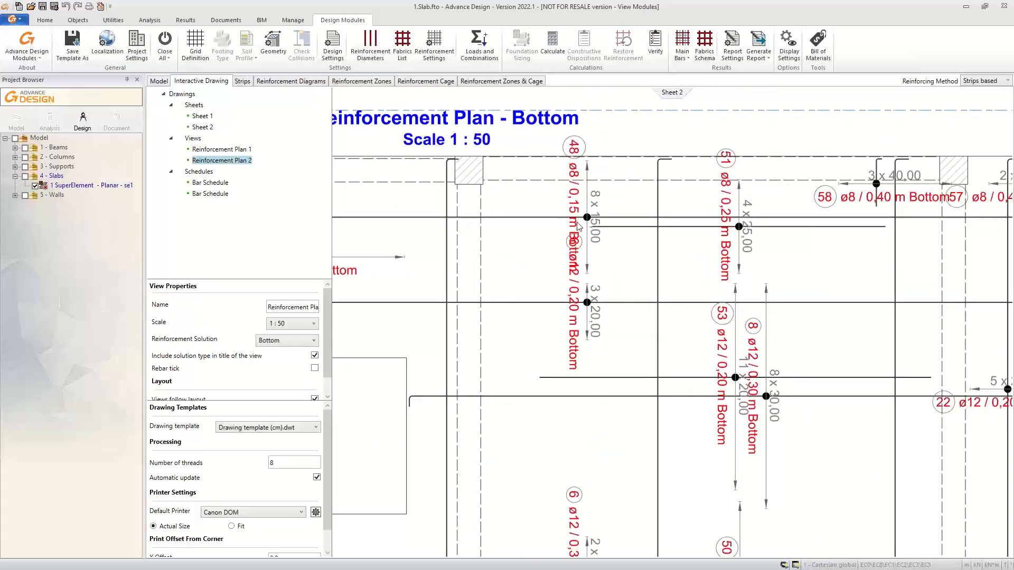
{"action": "scroll", "coordinate": [581, 225], "scroll_direction": "down", "scroll_amount": 4}
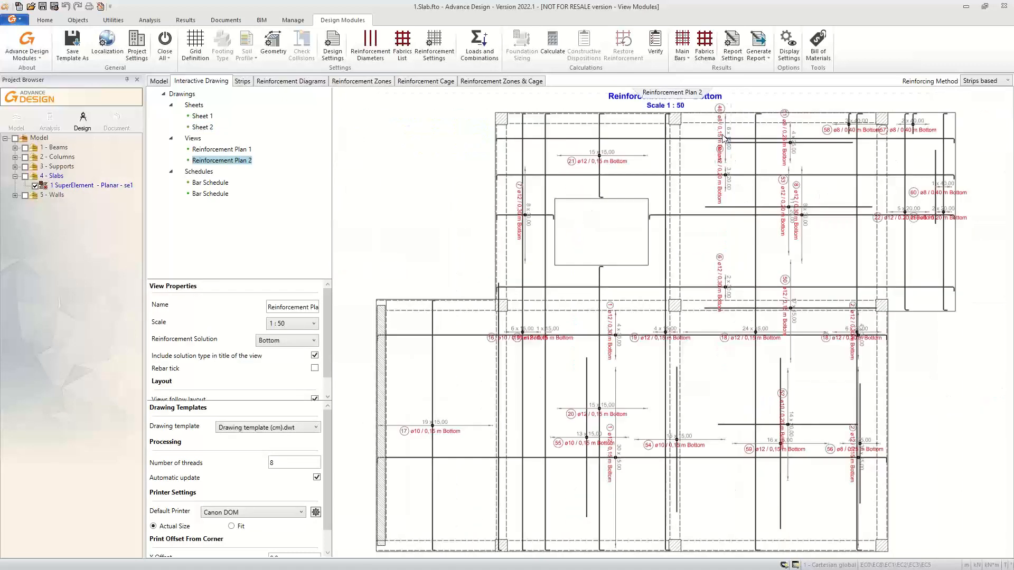
{"action": "scroll", "coordinate": [738, 133], "scroll_direction": "up", "scroll_amount": 5}
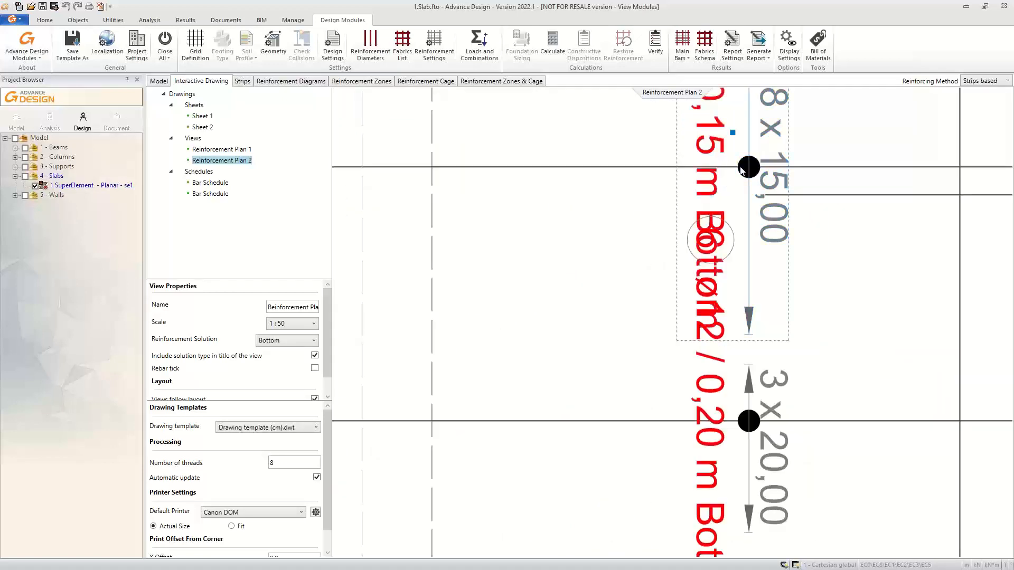
{"action": "left_click_drag", "start_coordinate": [734, 136], "coordinate": [572, 158]}
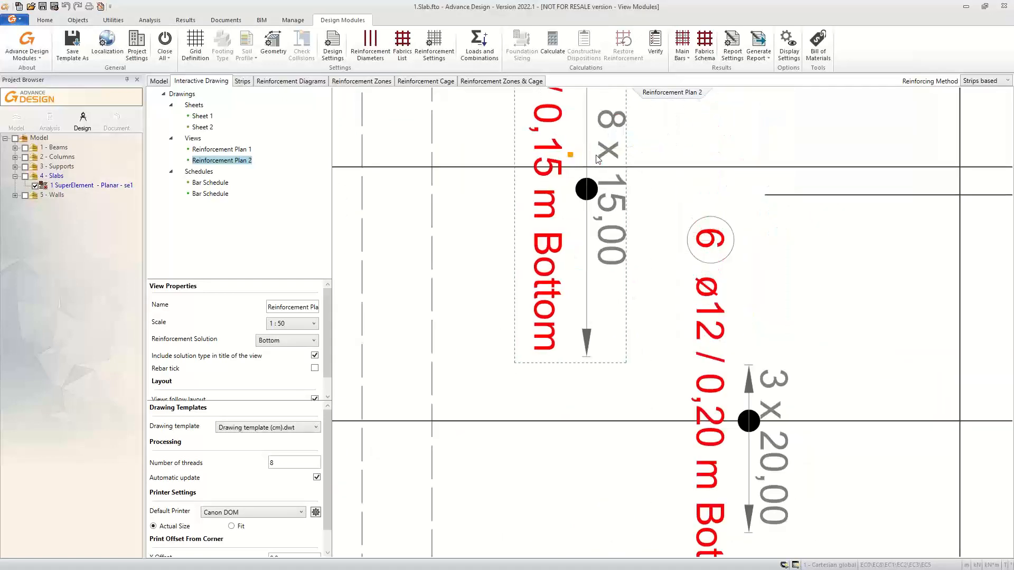
{"action": "scroll", "coordinate": [633, 222], "scroll_direction": "down", "scroll_amount": 5}
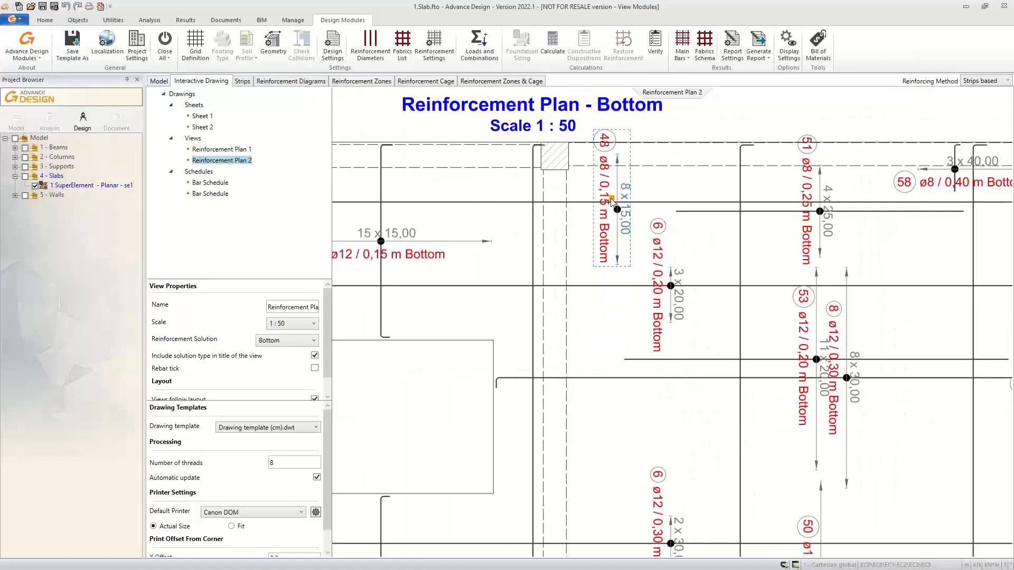
{"action": "left_click_drag", "start_coordinate": [612, 202], "coordinate": [612, 195]}
{"action": "left_click", "coordinate": [803, 136]}
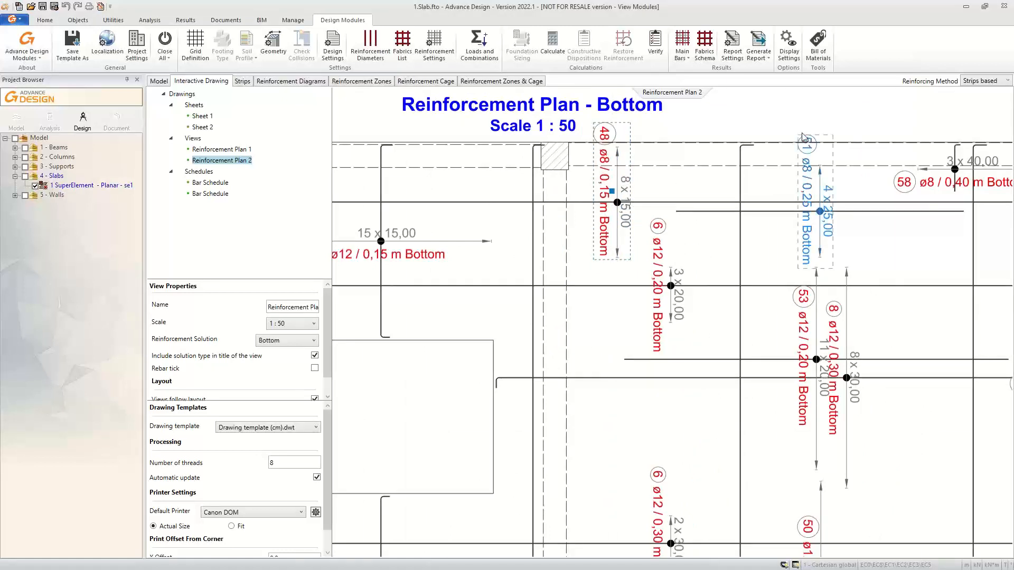
Examine the bottom reinforcement plan around the slab opening and display the strips' reinforcement diagrams.
{"action": "scroll", "coordinate": [448, 388], "scroll_direction": "down", "scroll_amount": 4}
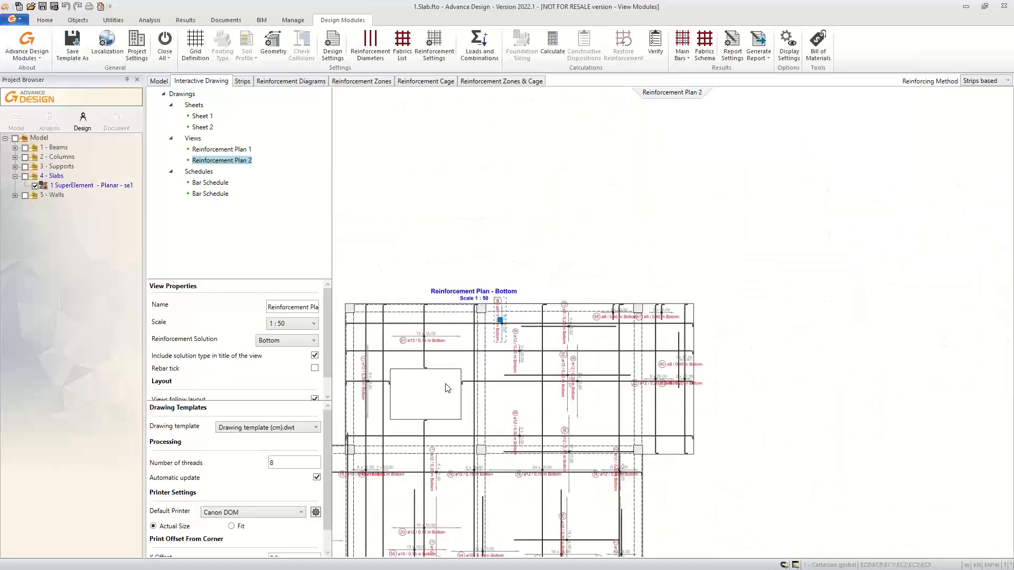
{"action": "scroll", "coordinate": [420, 408], "scroll_direction": "up", "scroll_amount": 3}
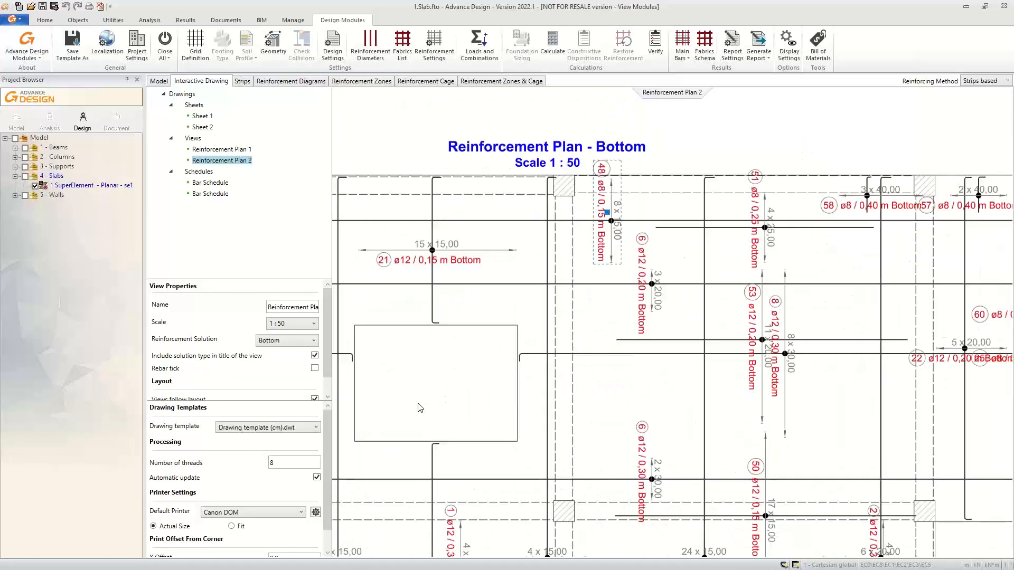
{"action": "mouse_move", "coordinate": [420, 407]}
{"action": "middle_mouse_down"}
{"action": "mouse_move", "coordinate": [650, 298]}
{"action": "mouse_move", "coordinate": [647, 324]}
{"action": "middle_mouse_up"}
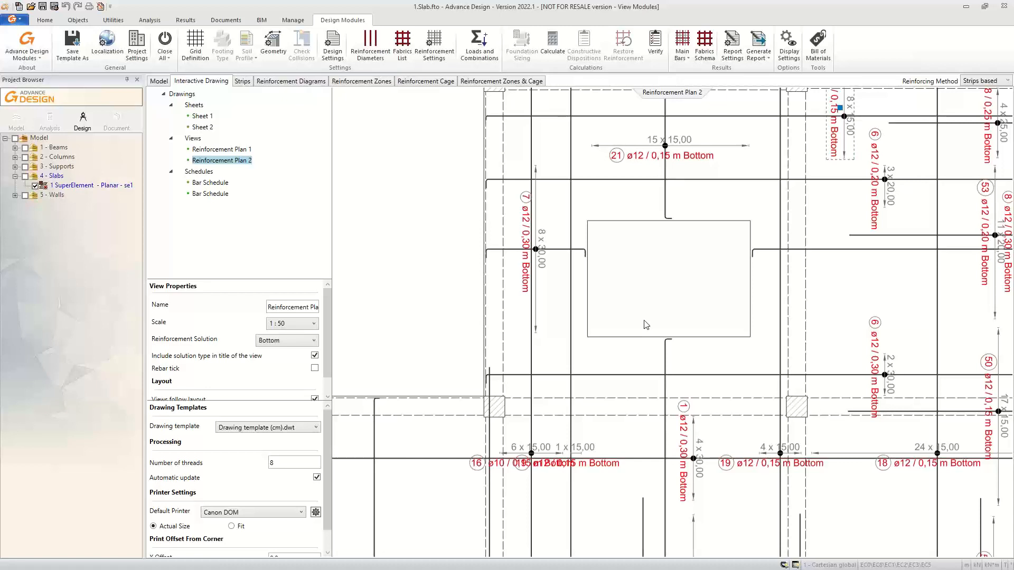
{"action": "double_click", "coordinate": [195, 105]}
{"action": "double_click", "coordinate": [186, 95]}
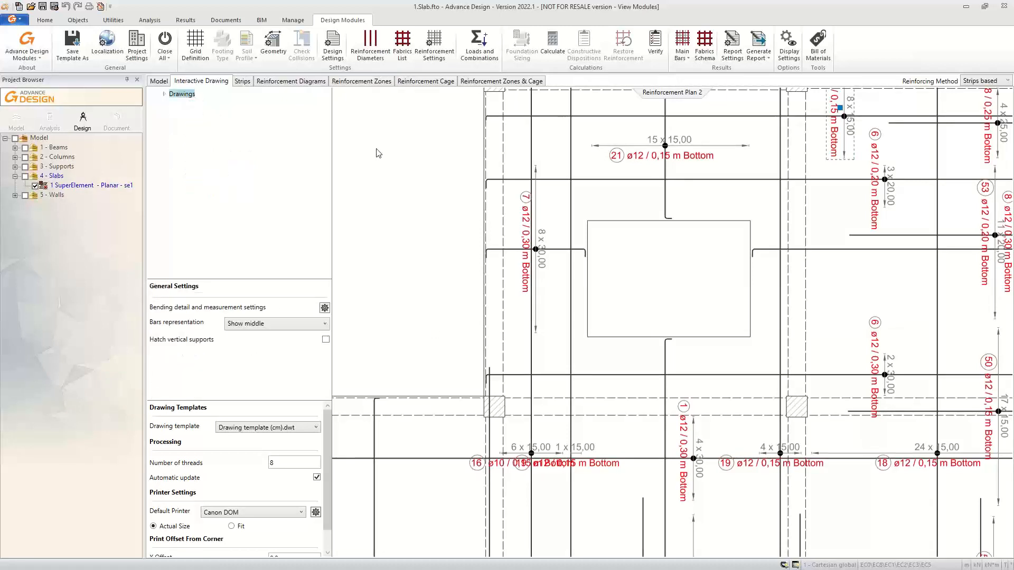
{"action": "scroll", "coordinate": [413, 258], "scroll_direction": "down", "scroll_amount": 4}
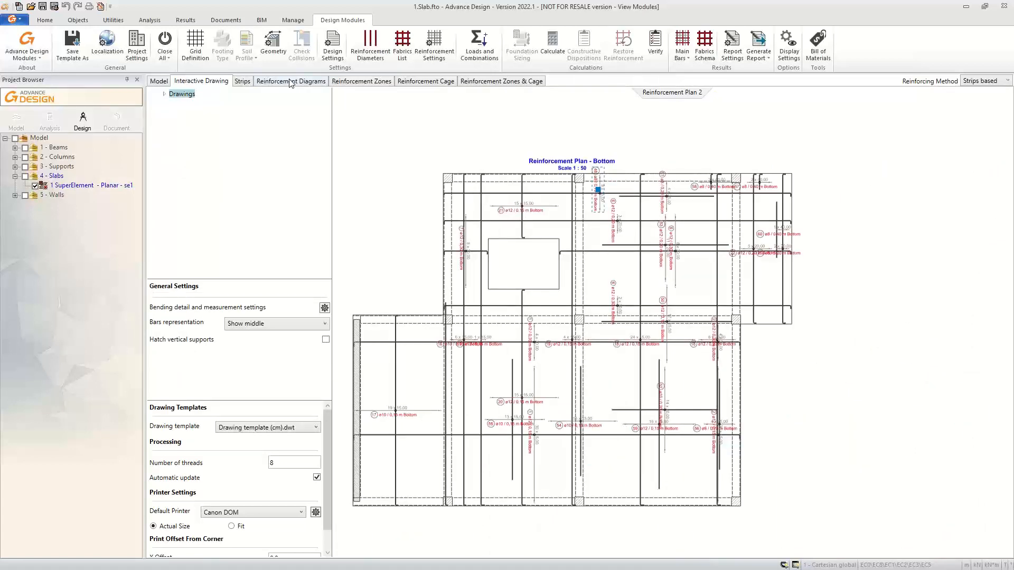
{"action": "left_click", "coordinate": [290, 82]}
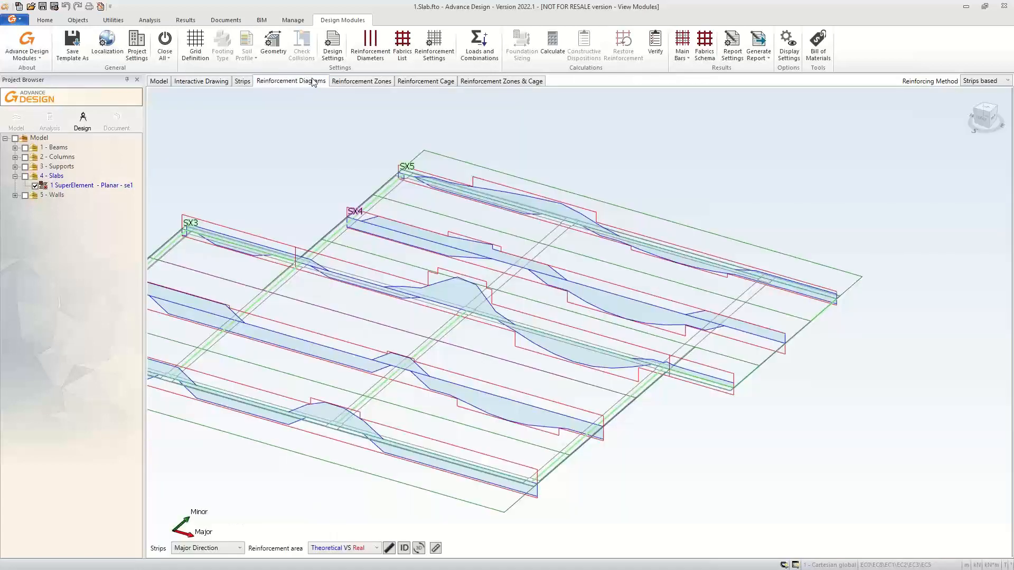
Examine the slab's 3D bars and hooks around the opening and at the outer corner beside it in a raised perspective view.
{"action": "left_click", "coordinate": [154, 83]}
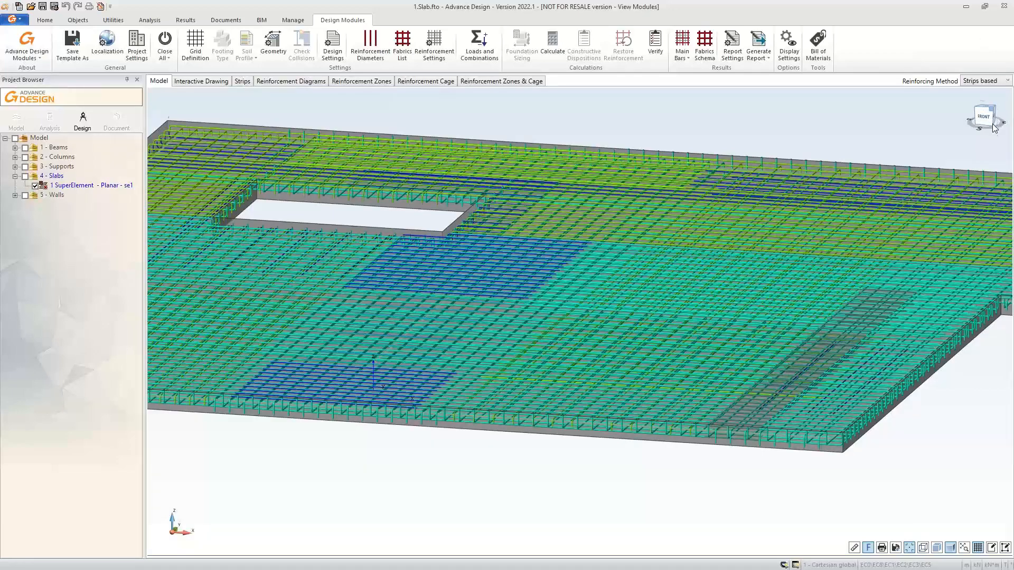
{"action": "left_click", "coordinate": [993, 120]}
{"action": "left_click", "coordinate": [990, 124]}
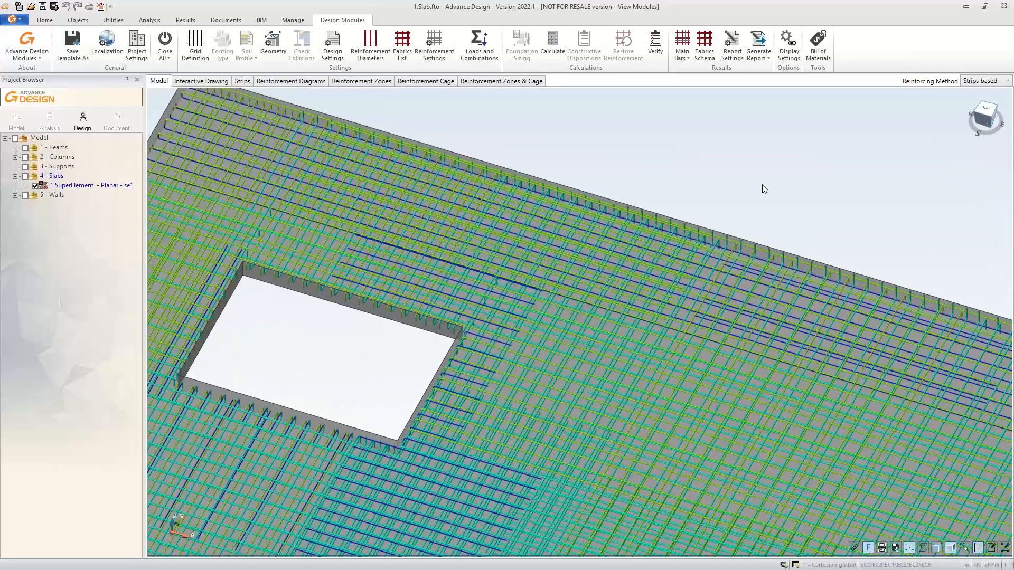
{"action": "scroll", "coordinate": [766, 186], "scroll_direction": "down", "scroll_amount": 3}
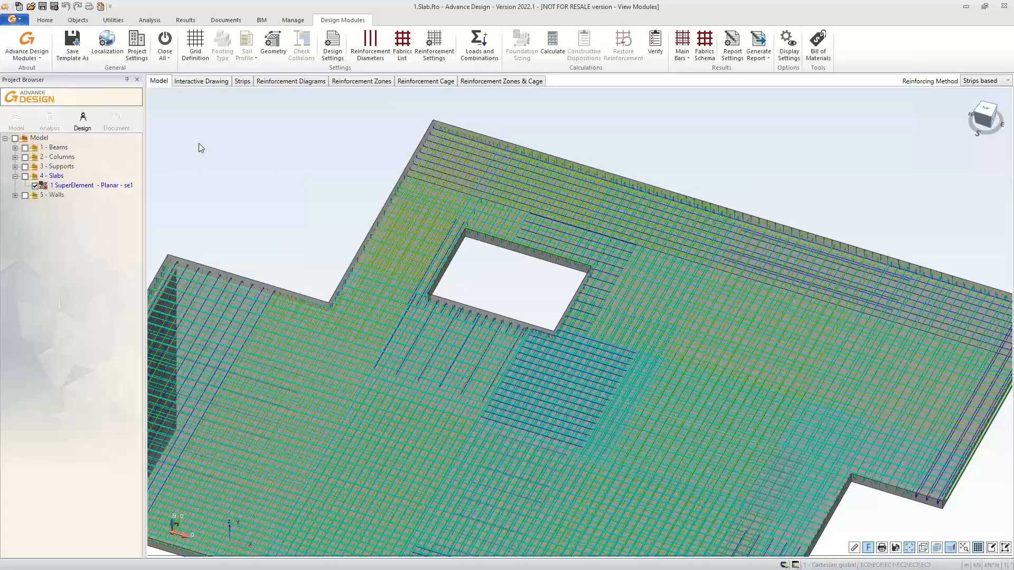
{"action": "middle_click_drag", "start_coordinate": [720, 145], "coordinate": [606, 152]}
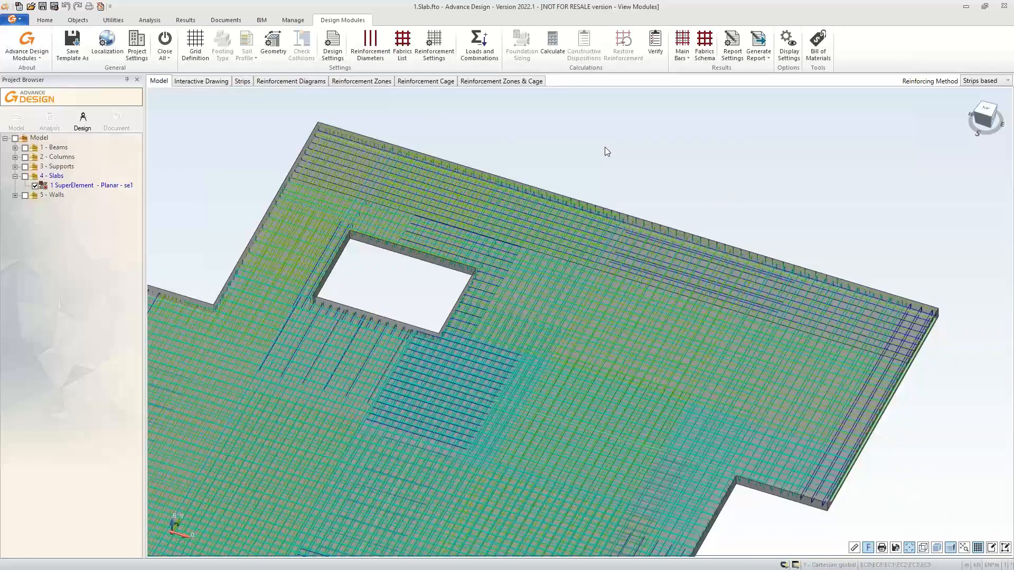
{"action": "scroll", "coordinate": [236, 206], "scroll_direction": "up", "scroll_amount": 4}
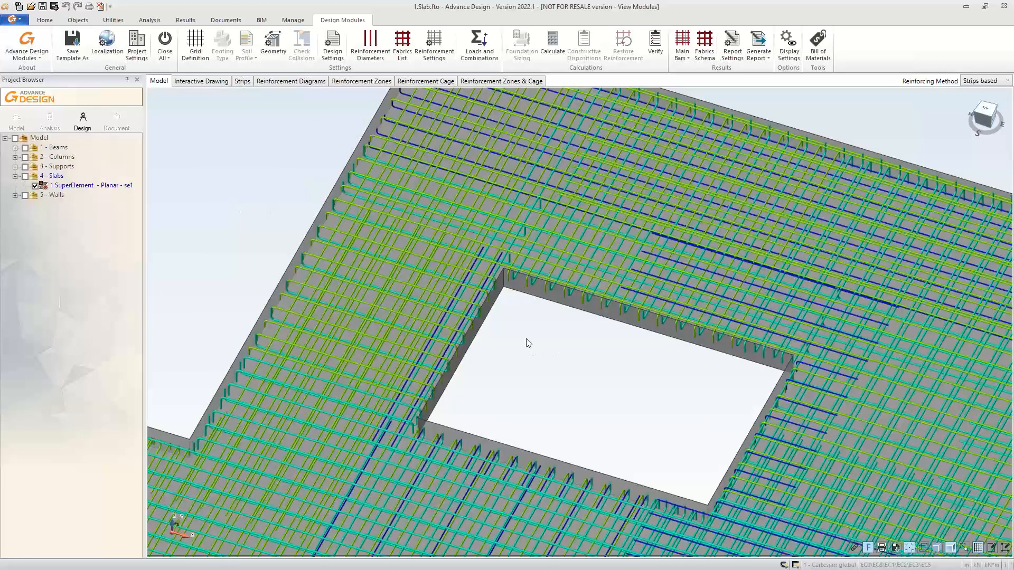
{"action": "scroll", "coordinate": [528, 343], "scroll_direction": "up", "scroll_amount": 1}
{"action": "middle_click_drag", "start_coordinate": [523, 328], "coordinate": [602, 465]}
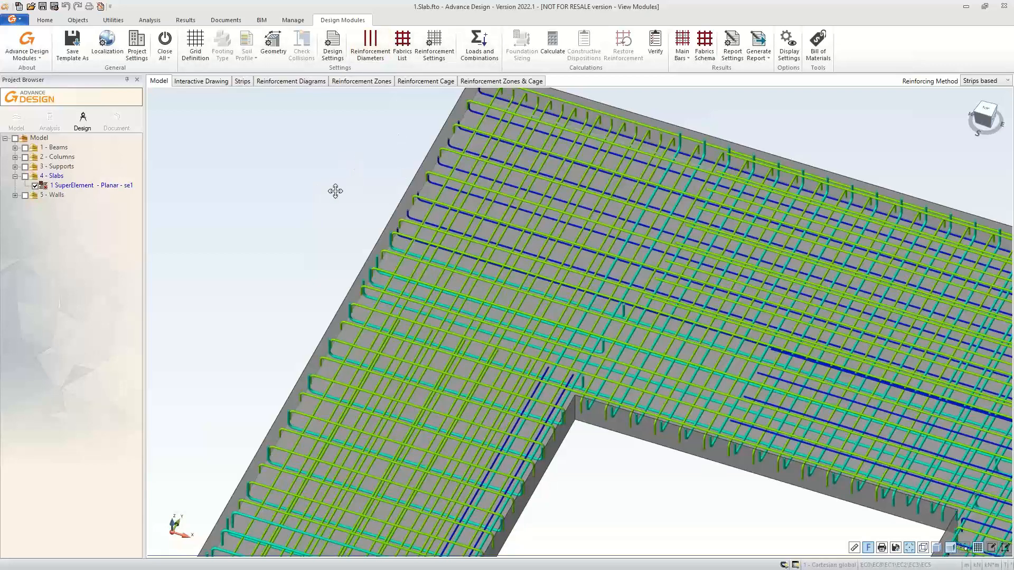
{"action": "scroll", "coordinate": [319, 248], "scroll_direction": "up", "scroll_amount": 3}
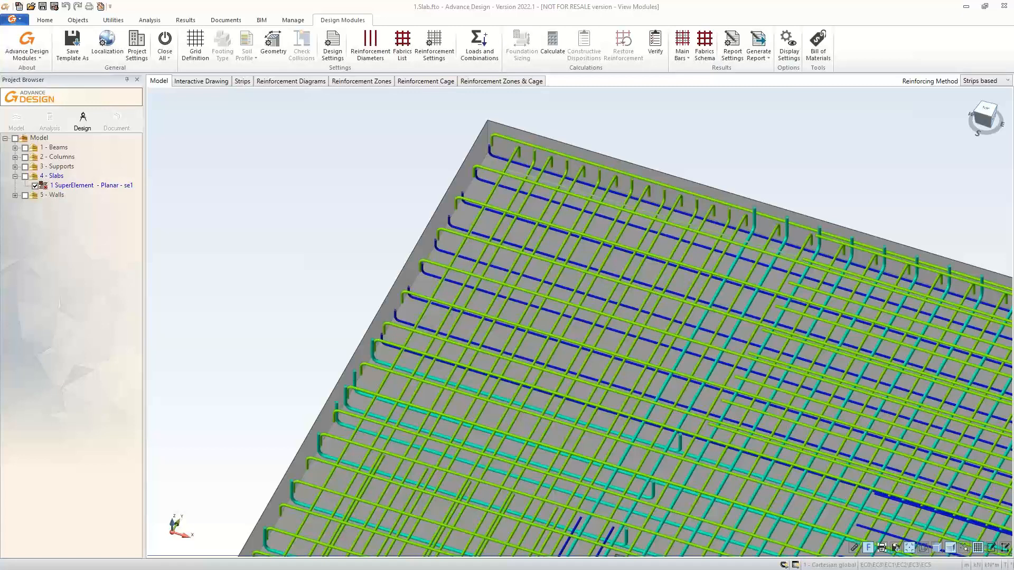
Switch the slab's reinforcing method to FEM based and check the slab in top view and its interactive drawing.
{"action": "left_click", "coordinate": [1006, 80]}
{"action": "left_click", "coordinate": [980, 91]}
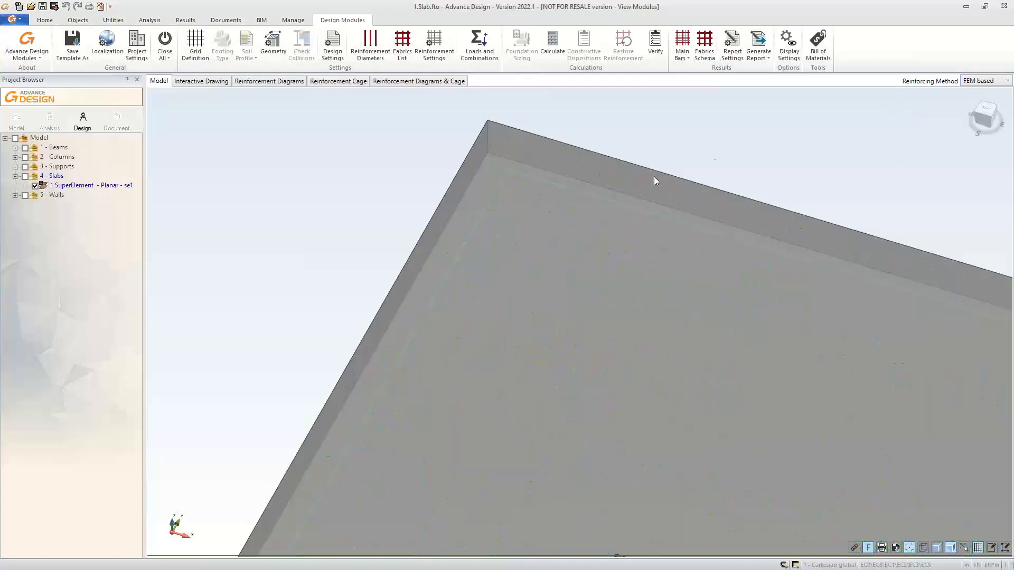
{"action": "left_click", "coordinate": [986, 111]}
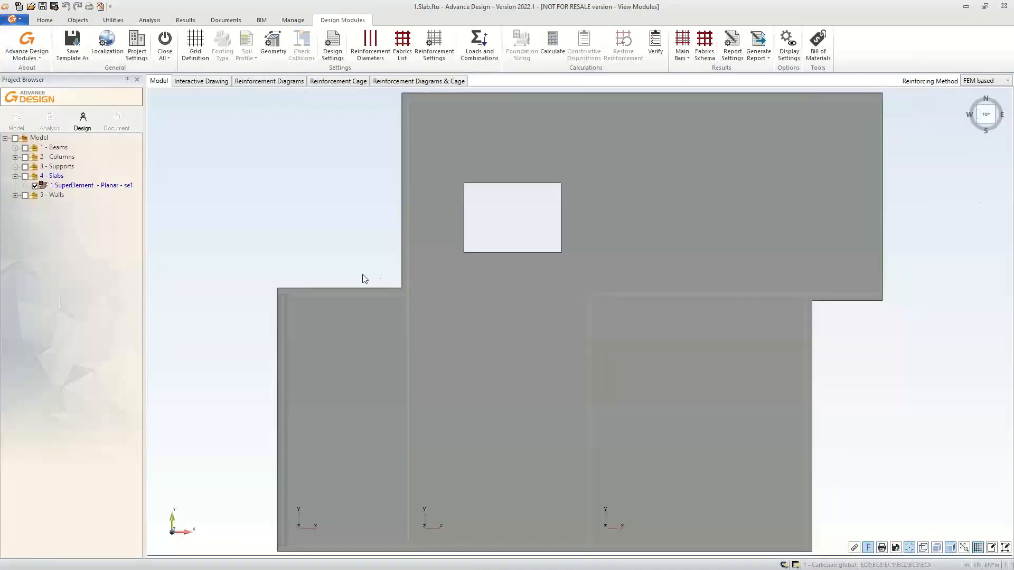
{"action": "scroll", "coordinate": [326, 284], "scroll_direction": "down", "scroll_amount": 1}
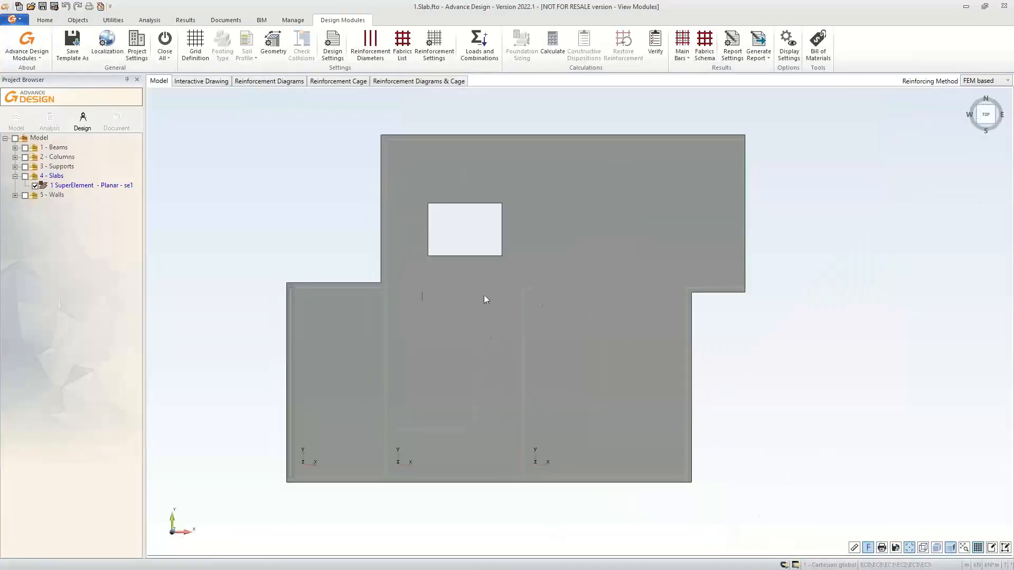
{"action": "left_click", "coordinate": [215, 82]}
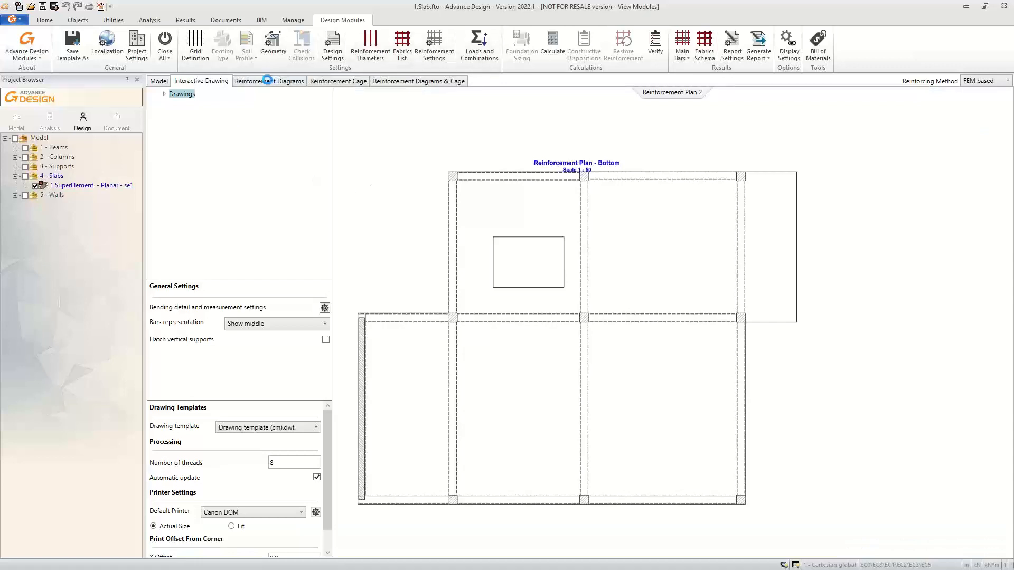
Show the Theoretical Reinforcement X Top diagram in top view with the display mode set to Grid.
{"action": "left_click", "coordinate": [268, 83]}
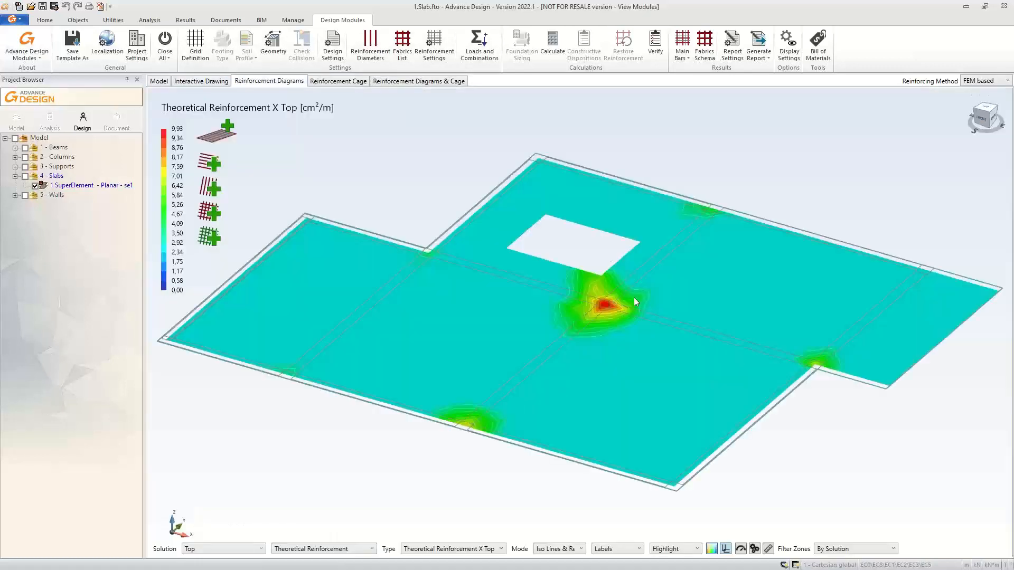
{"action": "left_click", "coordinate": [986, 110]}
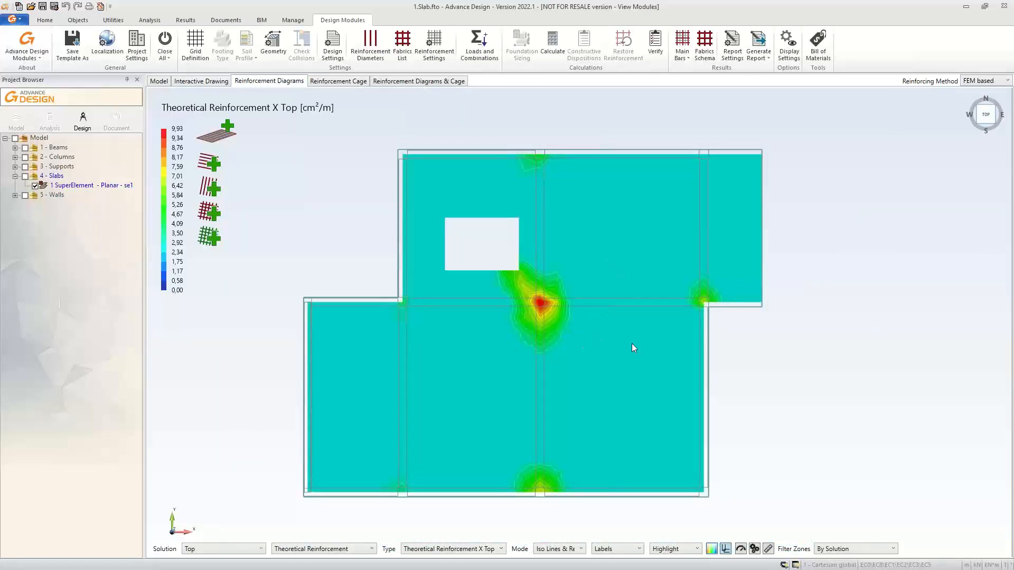
{"action": "left_click", "coordinate": [565, 551]}
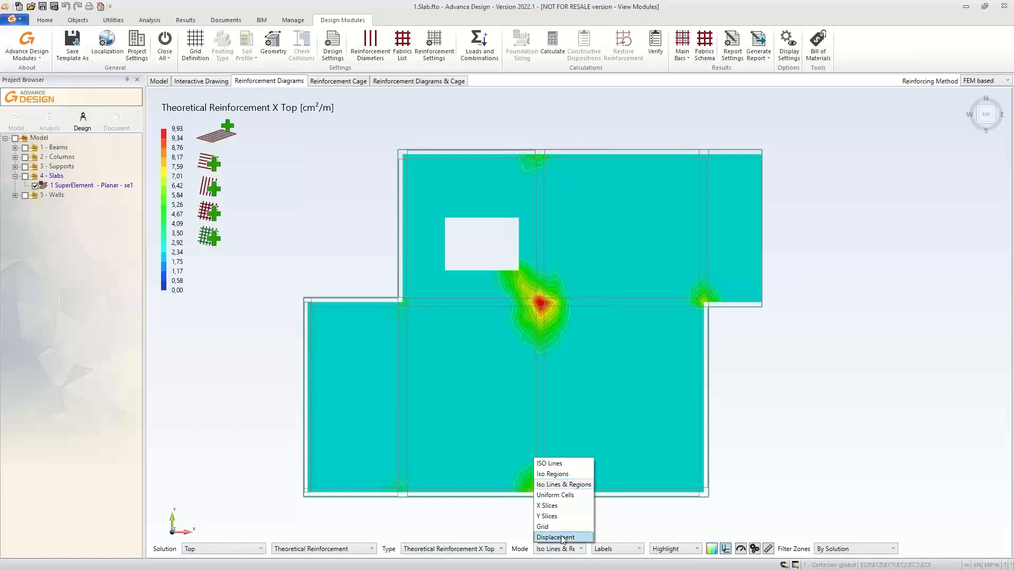
{"action": "left_click", "coordinate": [561, 527]}
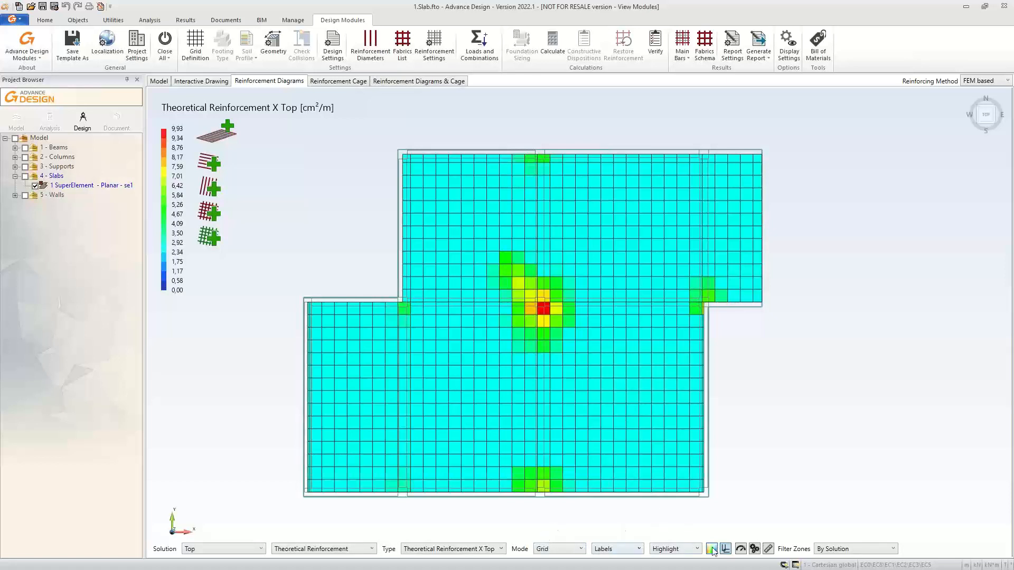
{"action": "left_click", "coordinate": [769, 550]}
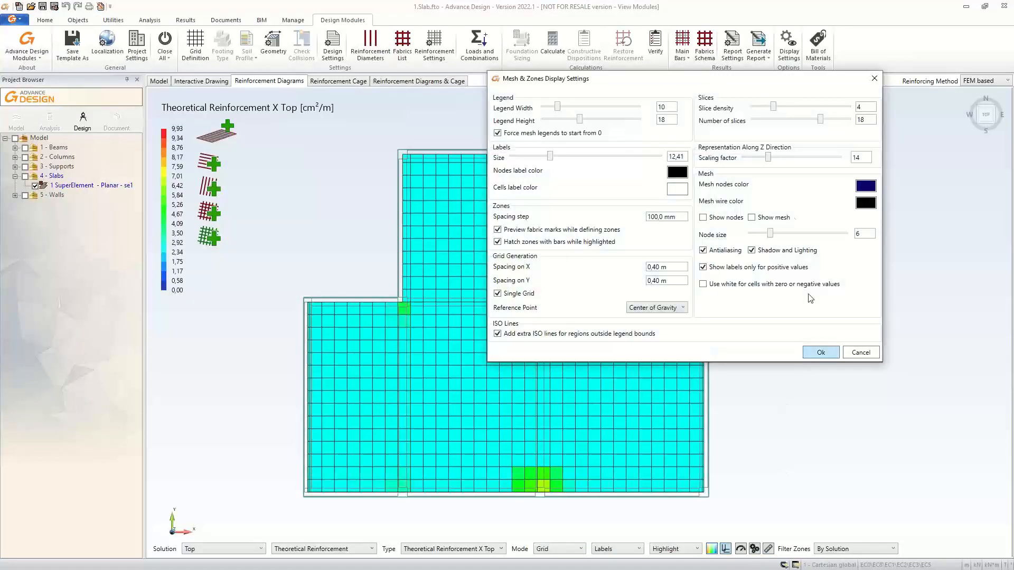
{"action": "left_click", "coordinate": [761, 221]}
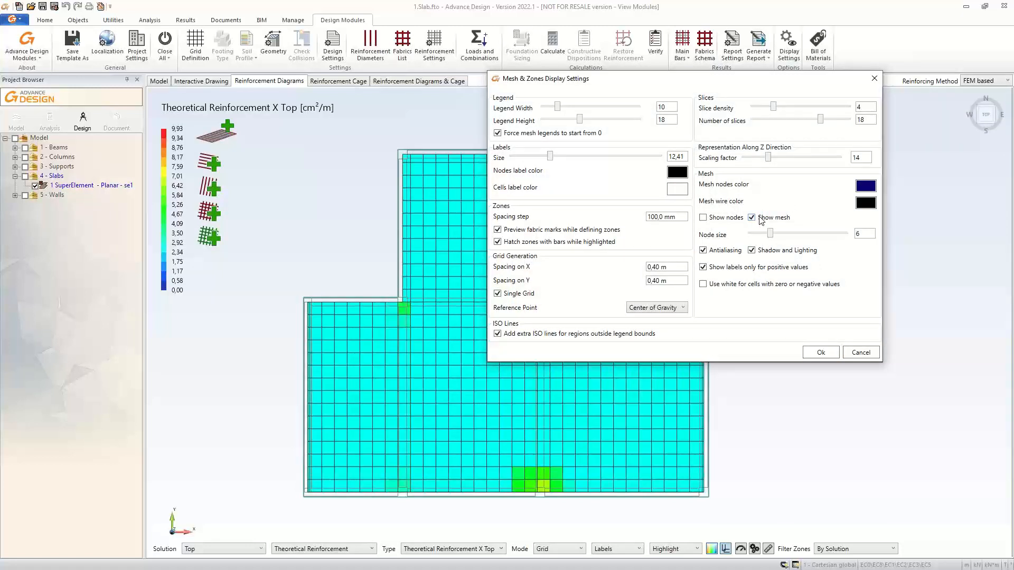
{"action": "left_click", "coordinate": [867, 353]}
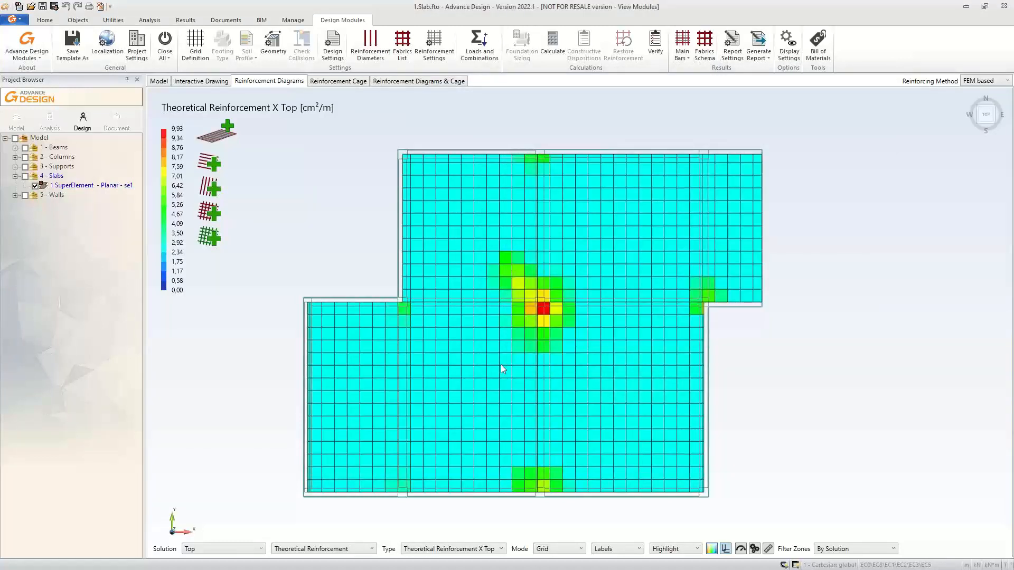
Display the Theoretical Reinforcement X Top diagram as Iso Regions with the mesh shown and examine the mesh around the slab opening.
{"action": "left_click", "coordinate": [553, 550]}
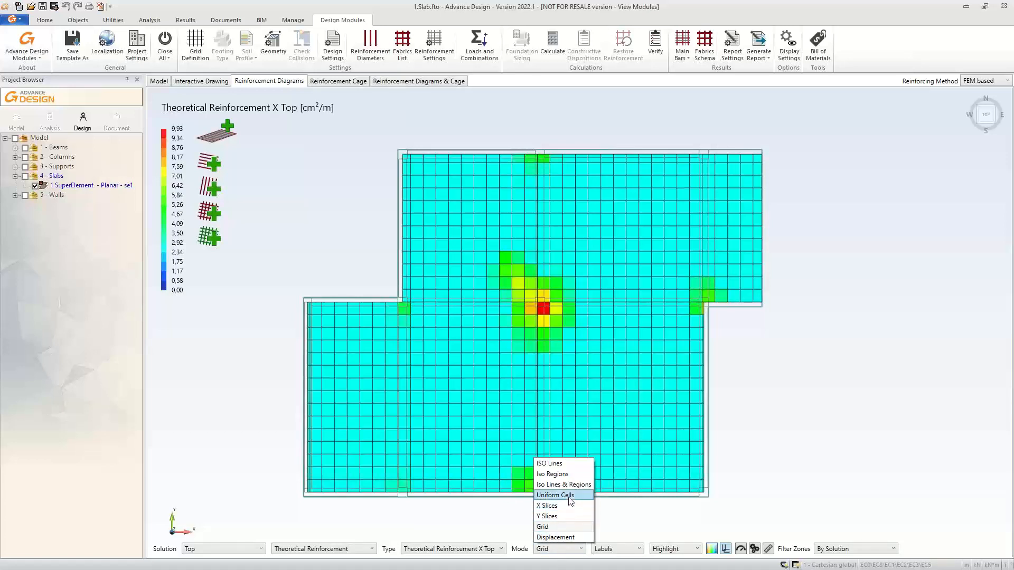
{"action": "left_click", "coordinate": [561, 475]}
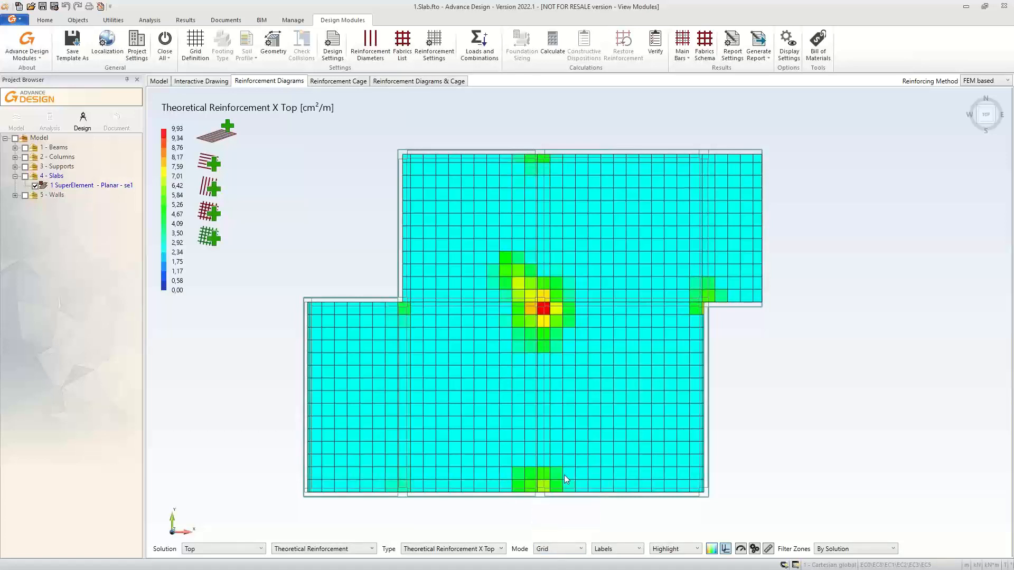
{"action": "left_click", "coordinate": [755, 550]}
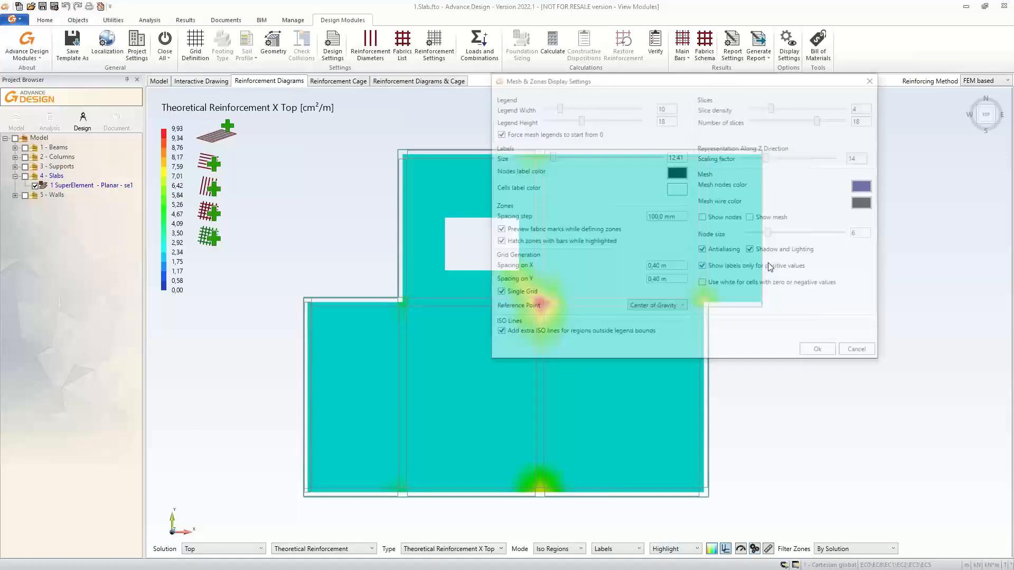
{"action": "left_click", "coordinate": [759, 218]}
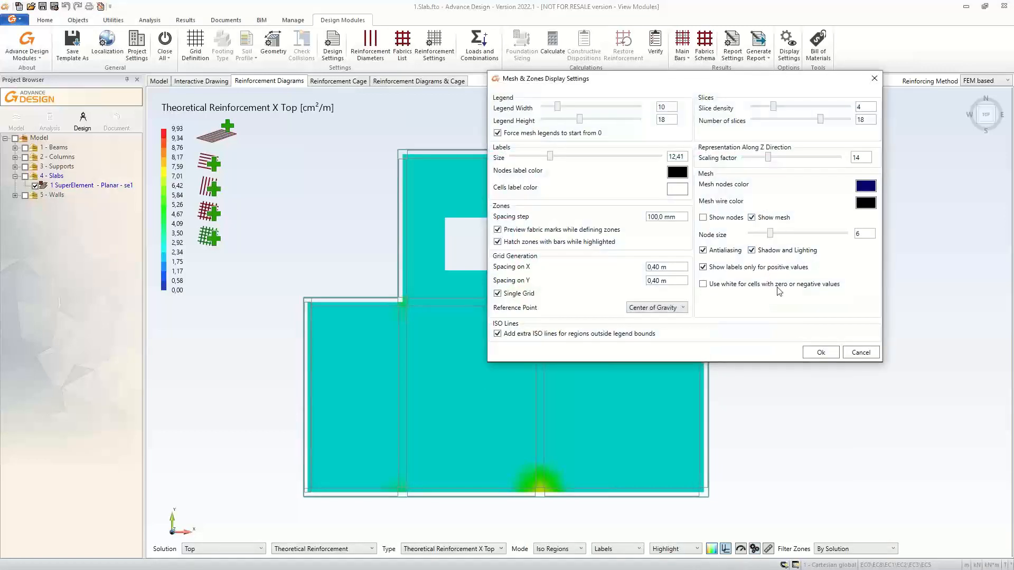
{"action": "left_click", "coordinate": [812, 354]}
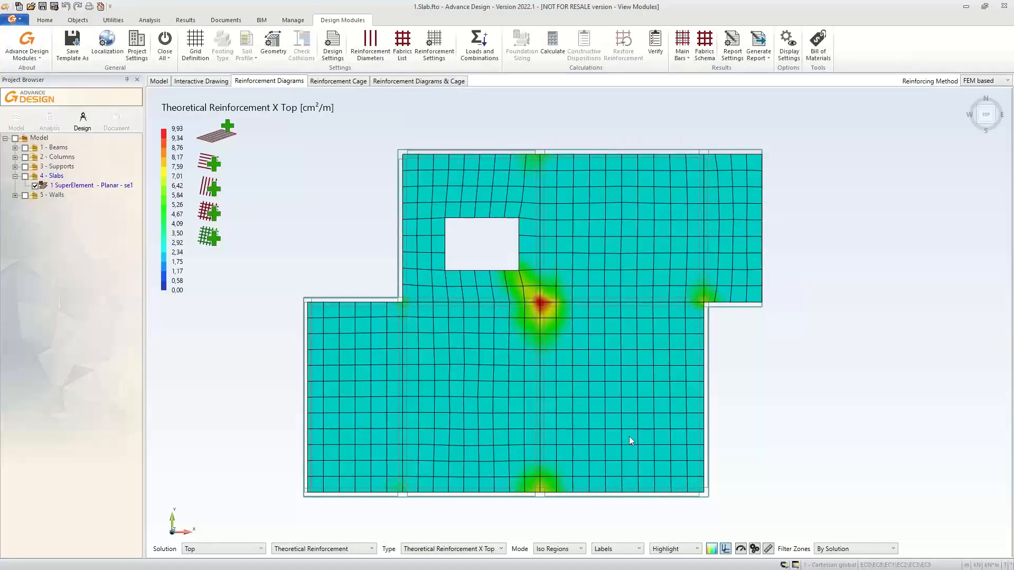
{"action": "scroll", "coordinate": [470, 195], "scroll_direction": "up", "scroll_amount": 6}
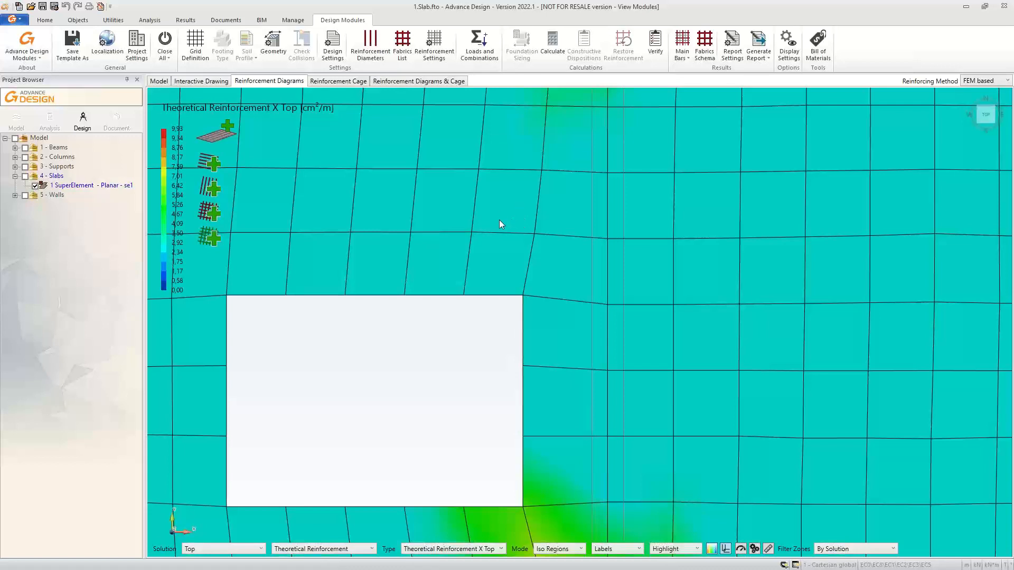
{"action": "scroll", "coordinate": [590, 276], "scroll_direction": "down", "scroll_amount": 5}
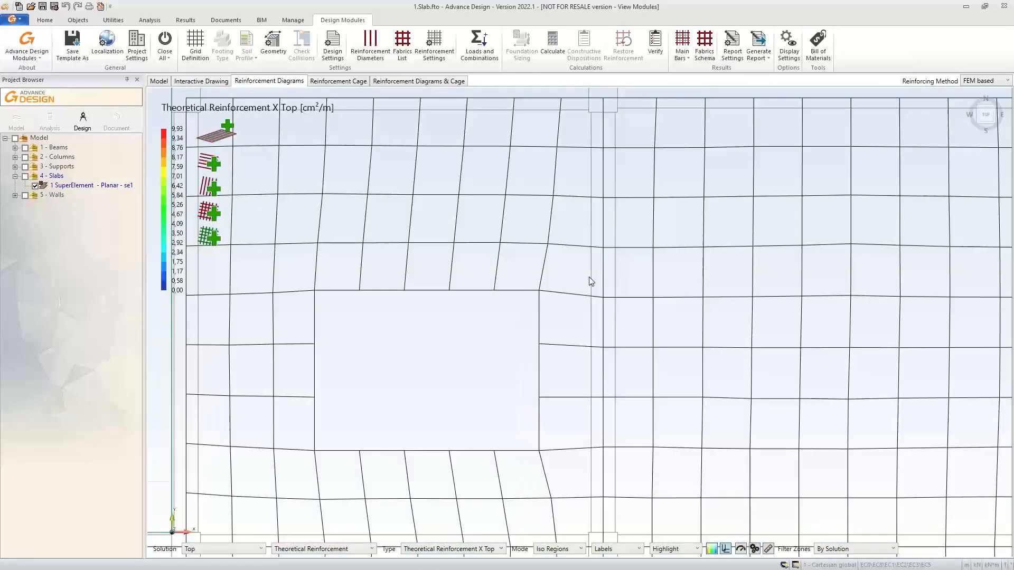
{"action": "scroll", "coordinate": [589, 278], "scroll_direction": "up", "scroll_amount": 1}
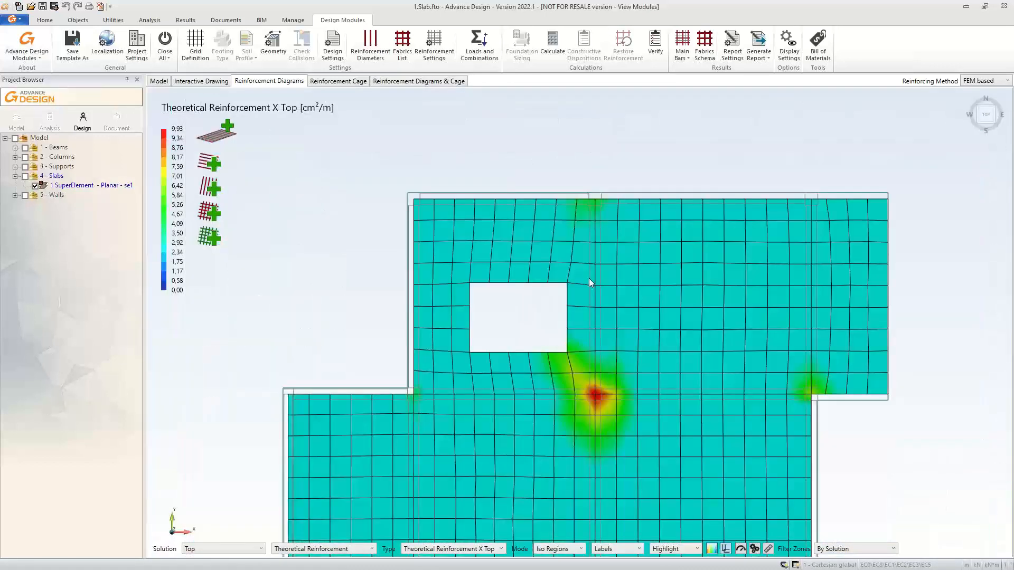
{"action": "scroll", "coordinate": [582, 370], "scroll_direction": "up", "scroll_amount": 3}
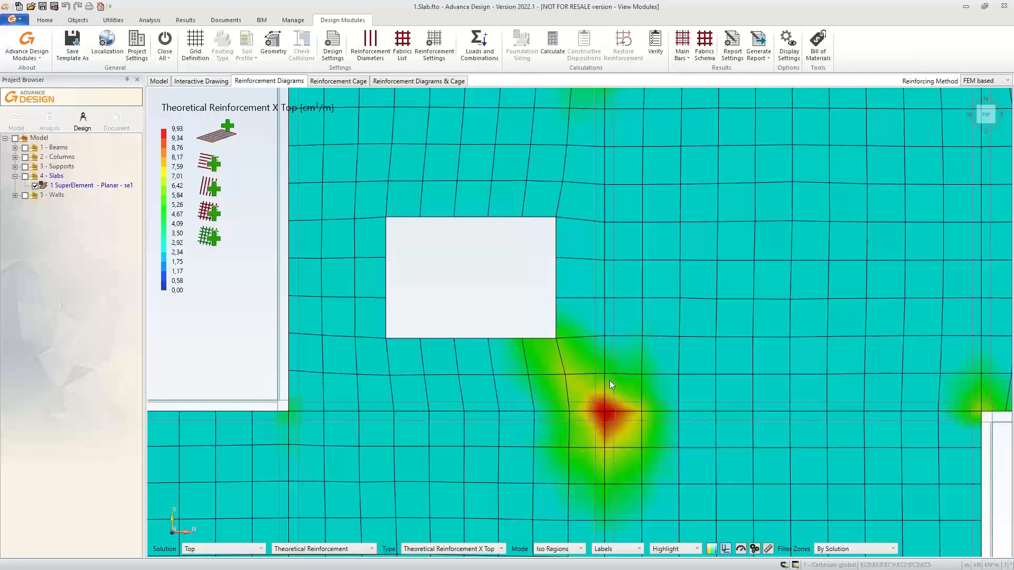
{"action": "scroll", "coordinate": [249, 356], "scroll_direction": "down", "scroll_amount": 3}
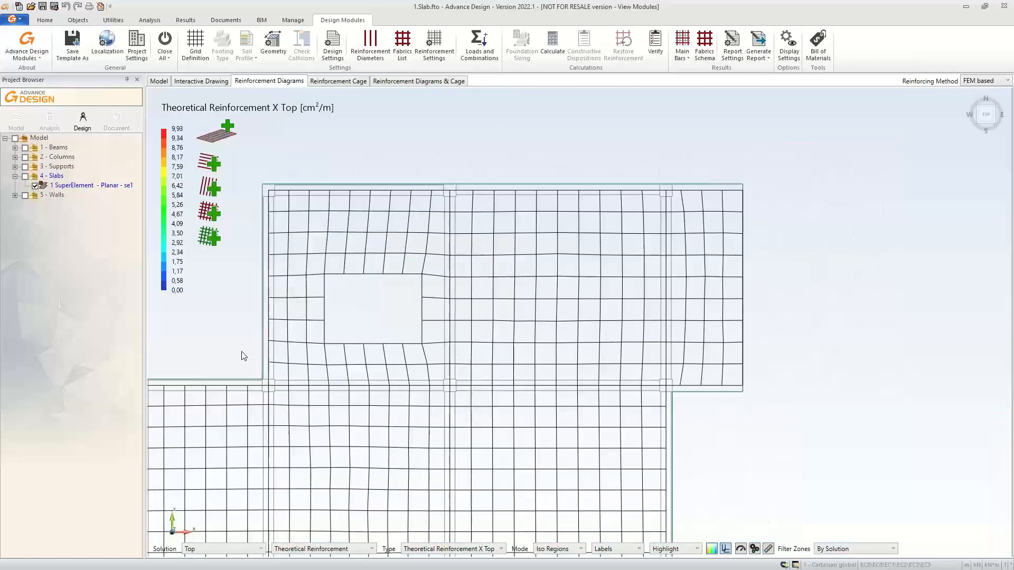
{"action": "middle_click_drag", "start_coordinate": [691, 319], "coordinate": [789, 269]}
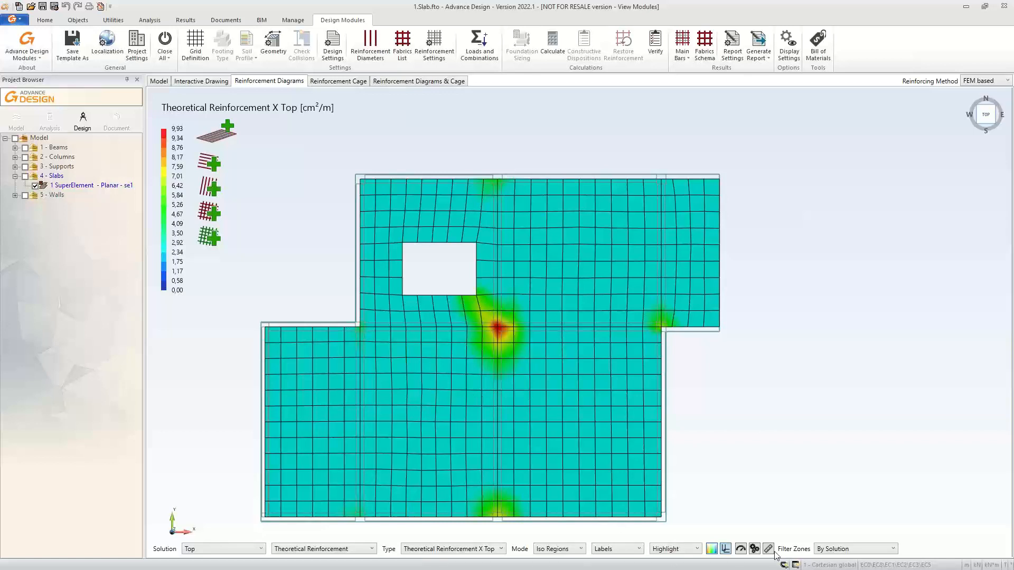
Hide the mesh in the diagram display settings and set the display mode to Grid.
{"action": "left_click", "coordinate": [756, 550]}
{"action": "left_click", "coordinate": [772, 218]}
{"action": "left_click", "coordinate": [821, 353]}
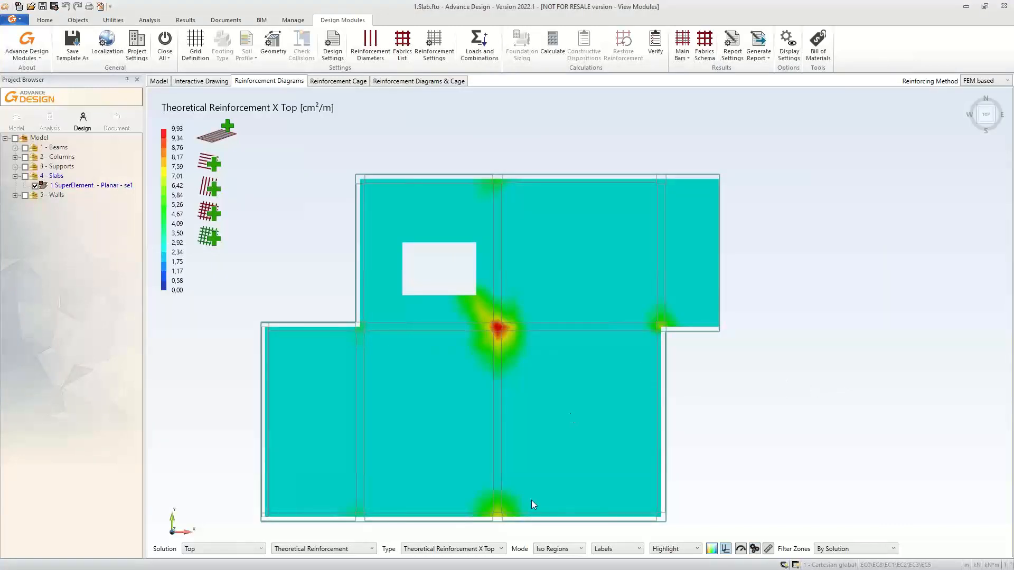
{"action": "left_click", "coordinate": [561, 551]}
{"action": "left_click", "coordinate": [558, 528]}
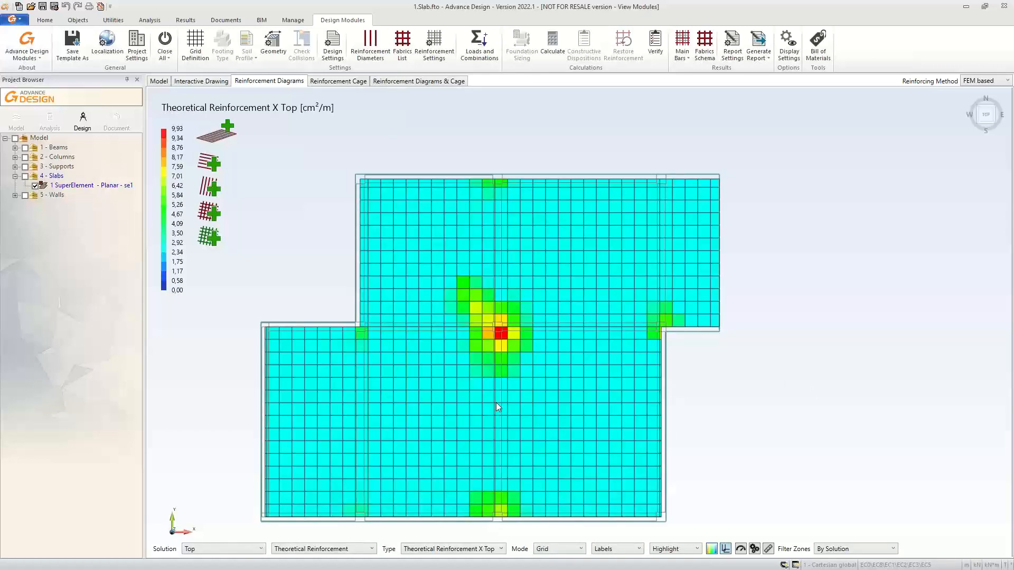
Examine the grid cells around the peak reinforcement zone and check the list of available reinforcement diameters.
{"action": "scroll", "coordinate": [509, 380], "scroll_direction": "up", "scroll_amount": 2}
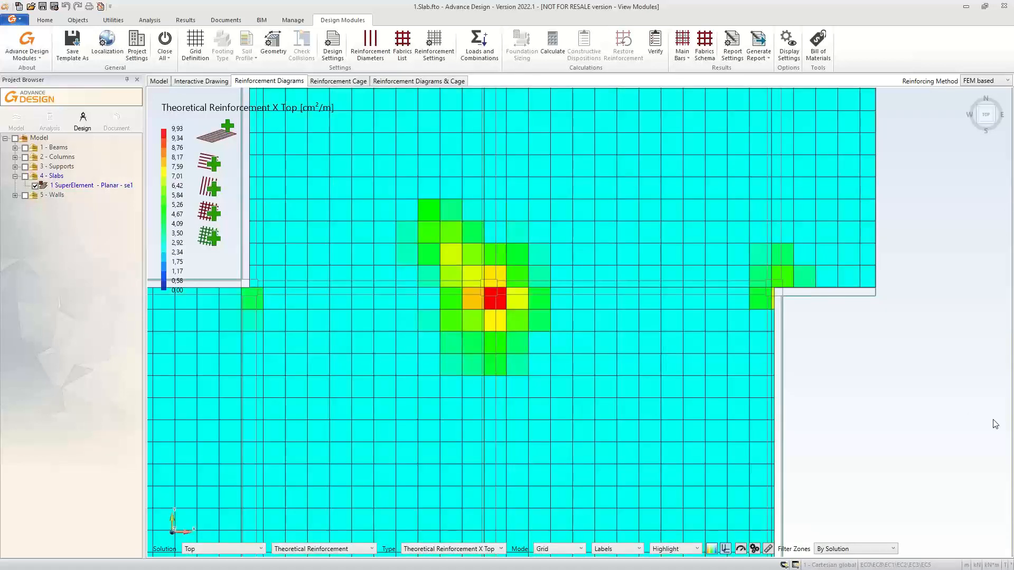
{"action": "middle_click_drag", "start_coordinate": [836, 475], "coordinate": [887, 335]}
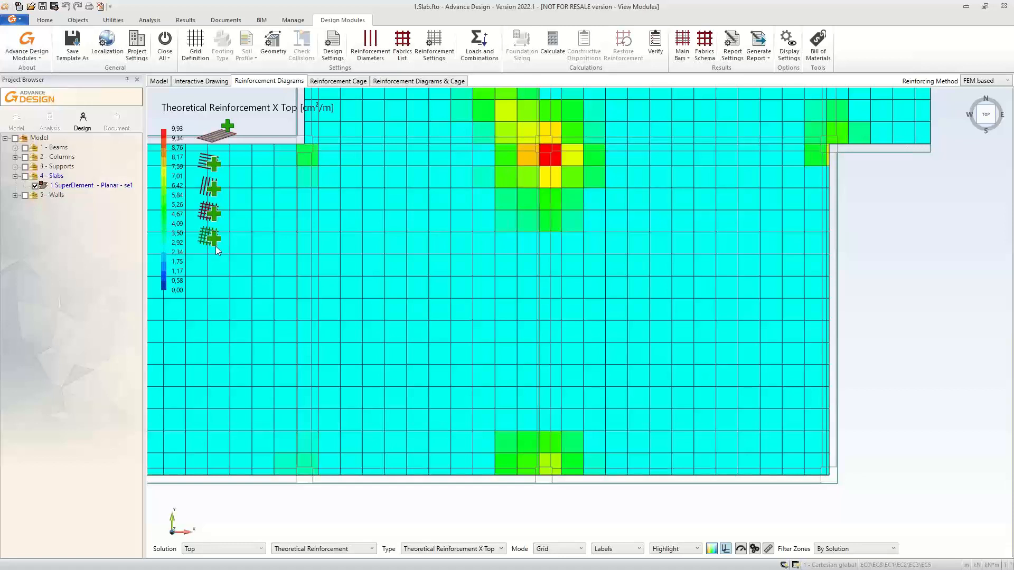
{"action": "scroll", "coordinate": [876, 305], "scroll_direction": "down", "scroll_amount": 2}
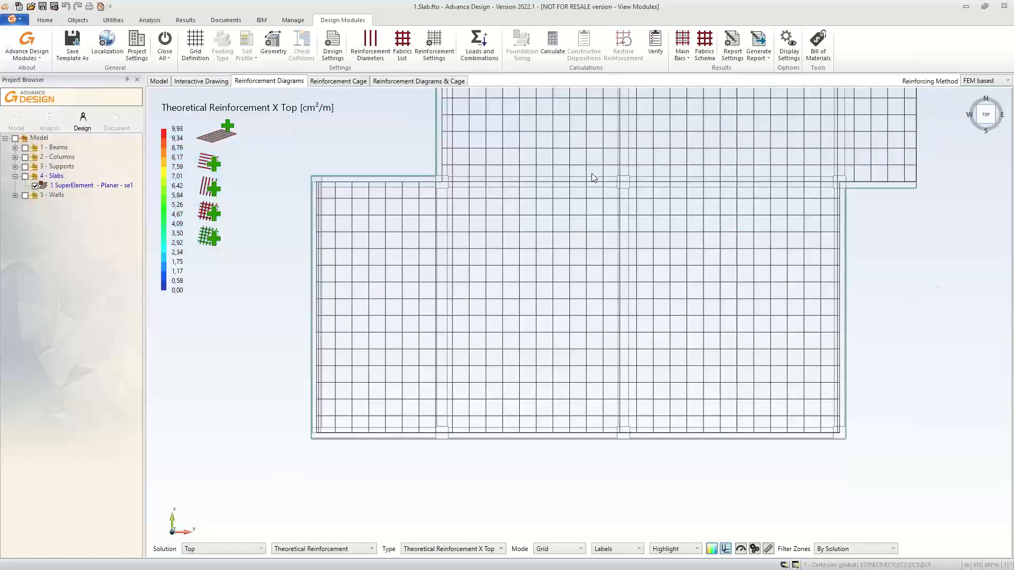
{"action": "left_click", "coordinate": [378, 44]}
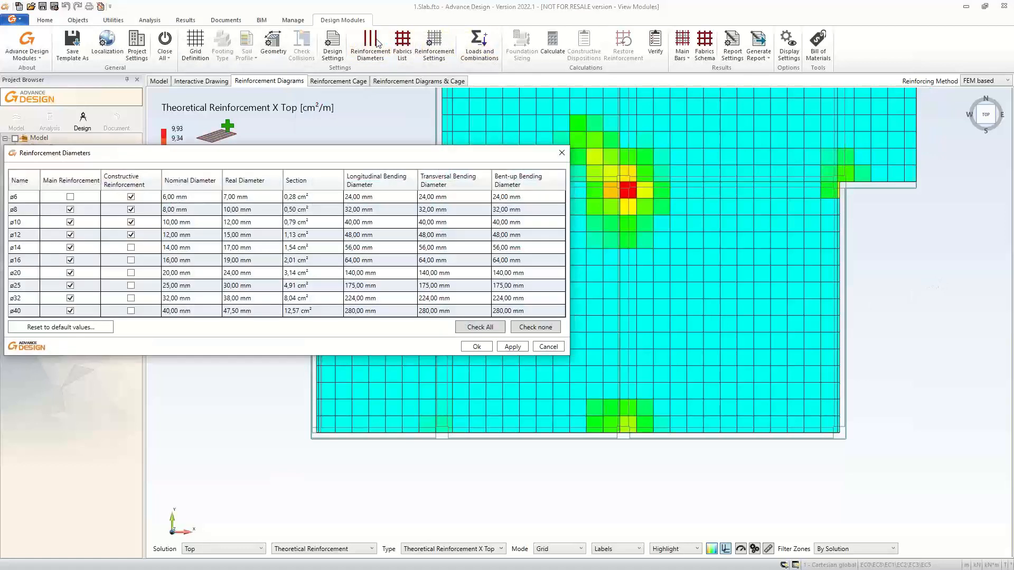
{"action": "left_click_drag", "start_coordinate": [314, 148], "coordinate": [370, 162]}
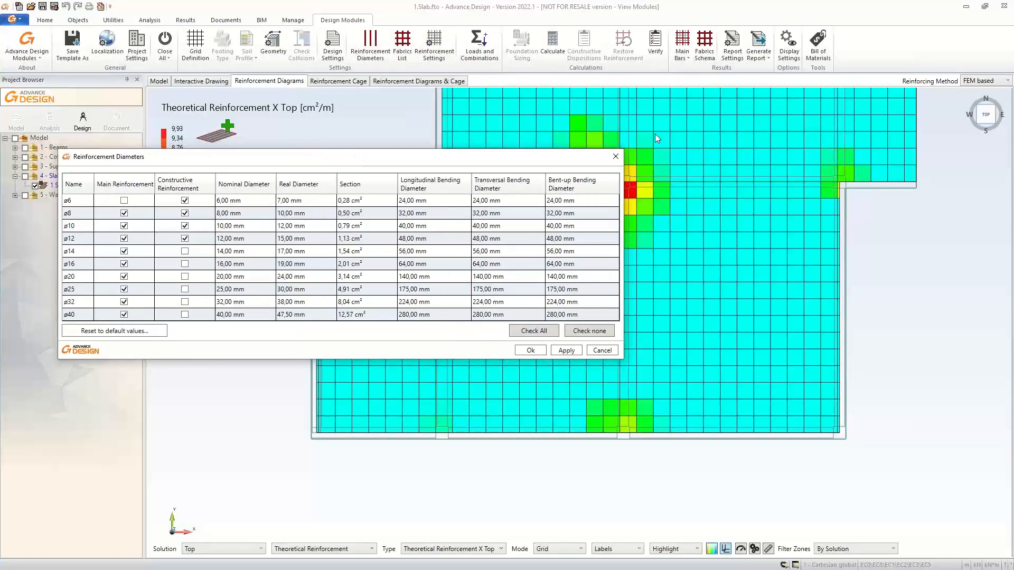
{"action": "left_click", "coordinate": [616, 157]}
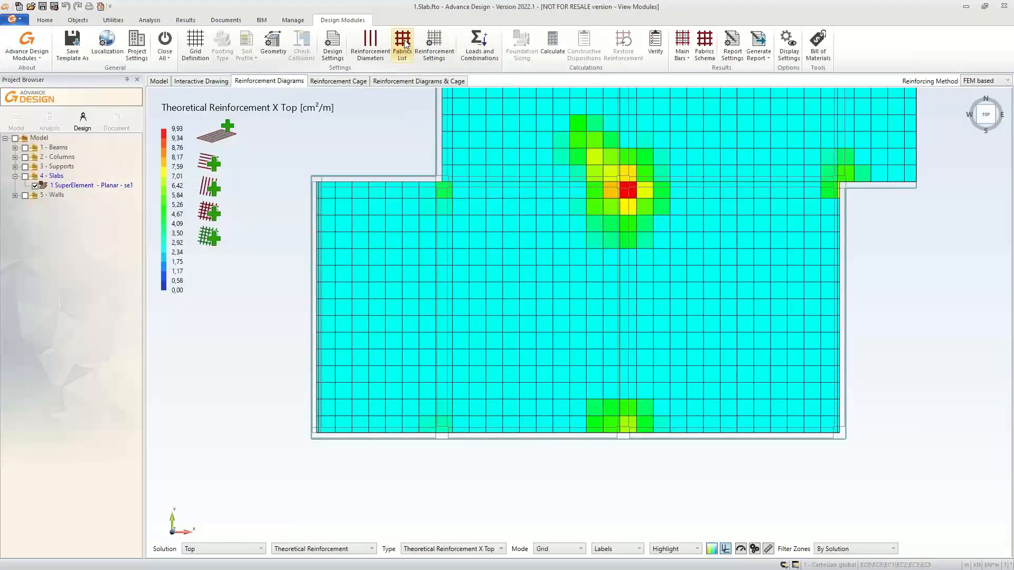
Check the concrete covers and the reinforced concrete and steel strength settings in the slab's design assumptions.
{"action": "left_click", "coordinate": [334, 47]}
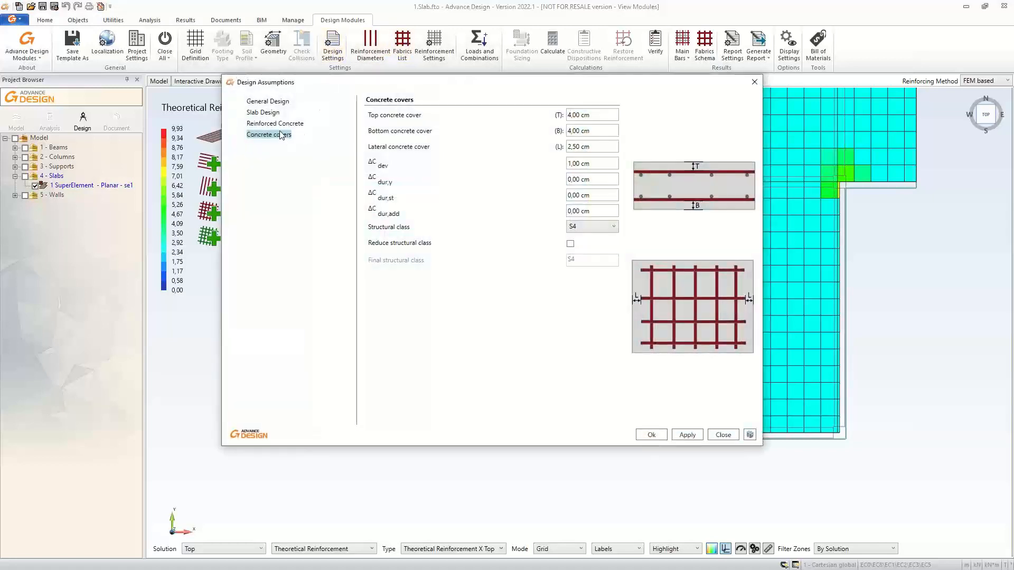
{"action": "left_click", "coordinate": [272, 124]}
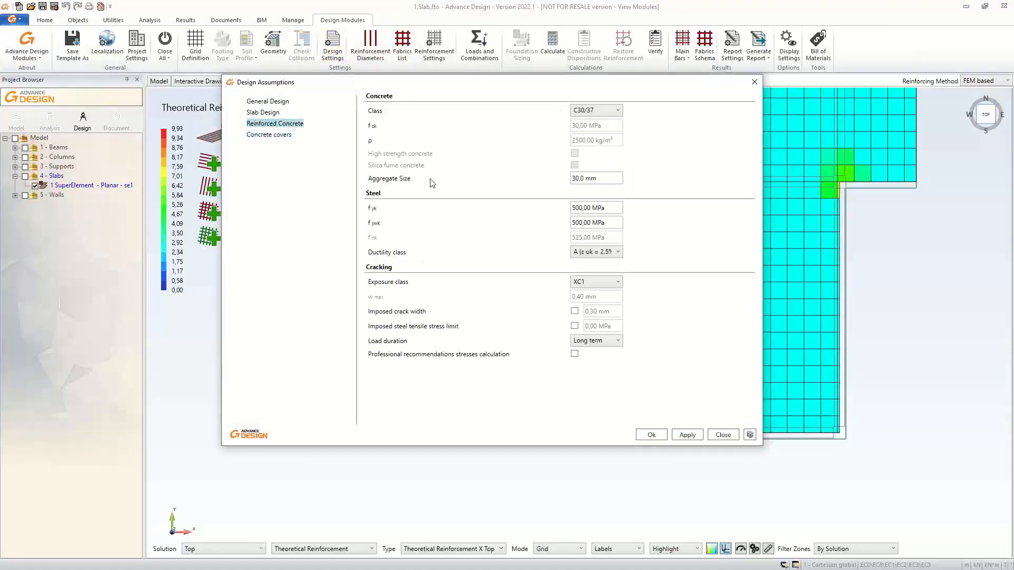
{"action": "left_click", "coordinate": [612, 223]}
{"action": "left_click", "coordinate": [613, 207]}
{"action": "left_click", "coordinate": [754, 82]}
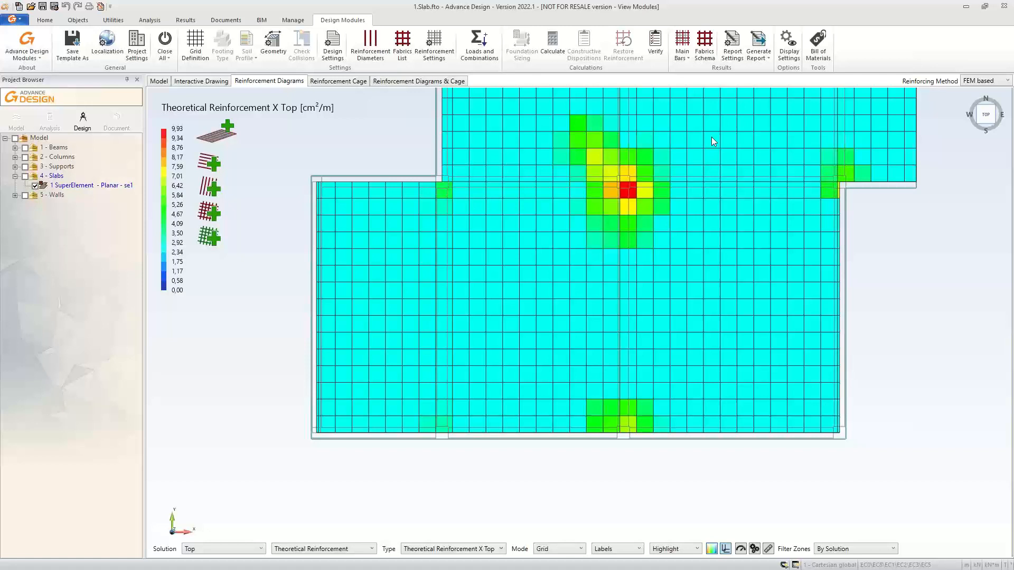
{"action": "middle_click_drag", "start_coordinate": [298, 154], "coordinate": [279, 243]}
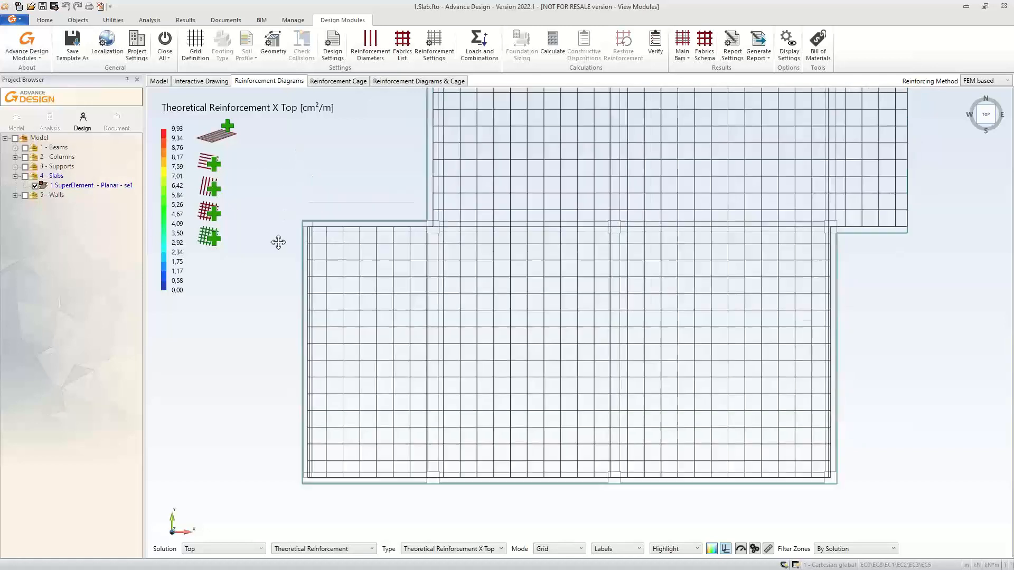
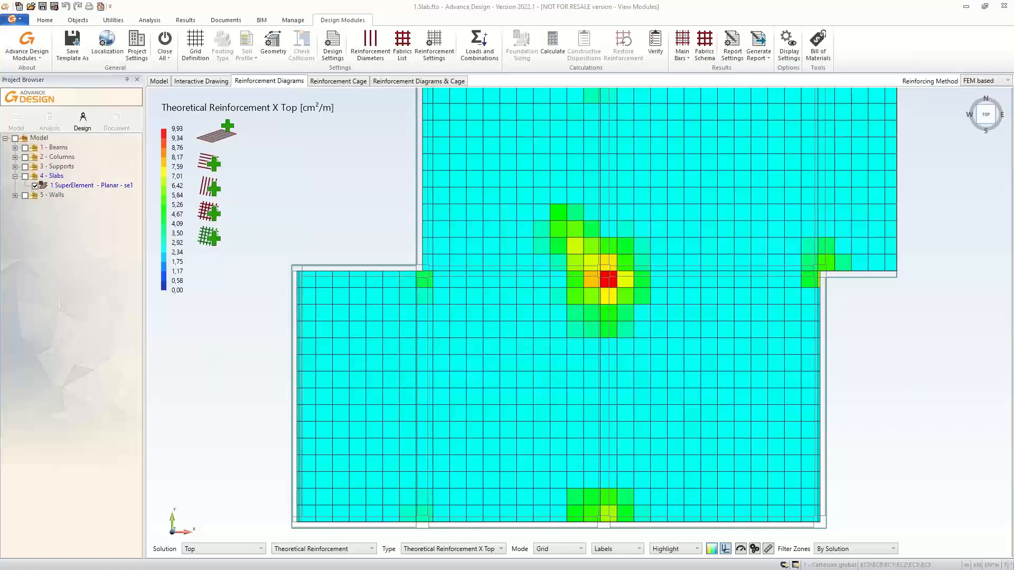
Open the slab's interactive drawing and switch the reinforcing method to Strips based.
{"action": "left_click", "coordinate": [206, 81]}
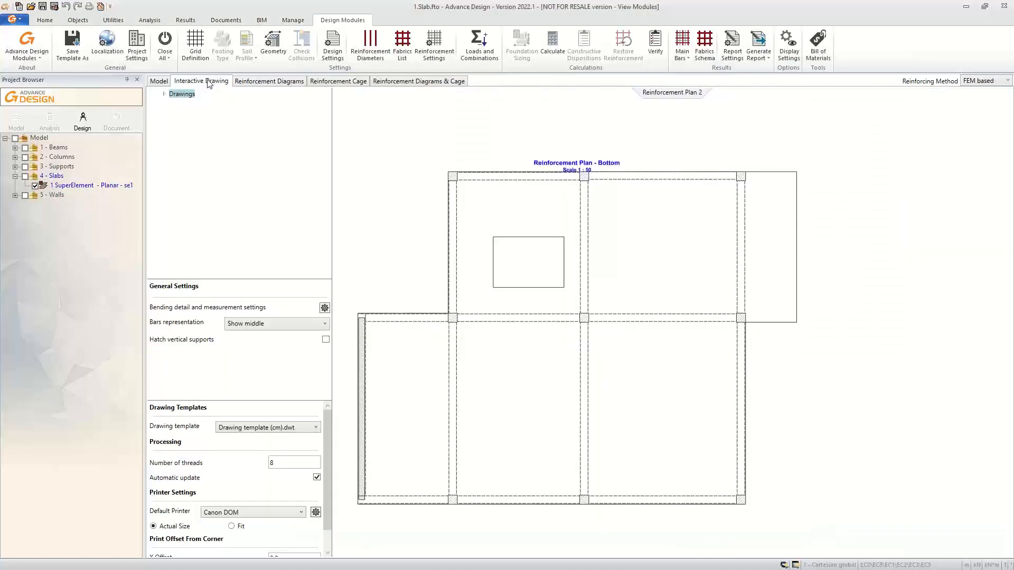
{"action": "left_click", "coordinate": [988, 82]}
{"action": "left_click", "coordinate": [979, 103]}
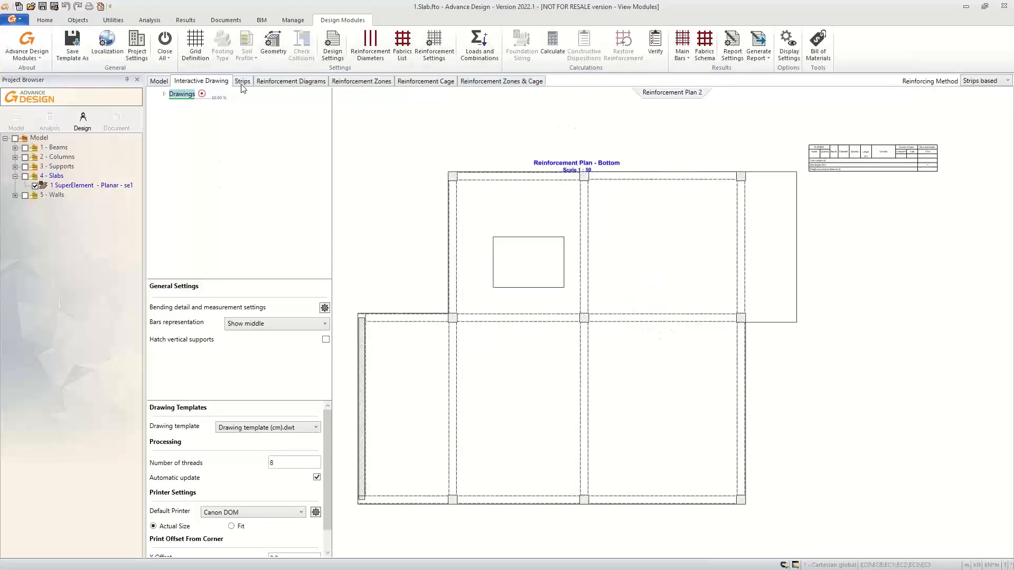
Delete all the slab's existing strips and display the Myy force results for load case 1 D.
{"action": "left_click", "coordinate": [242, 82]}
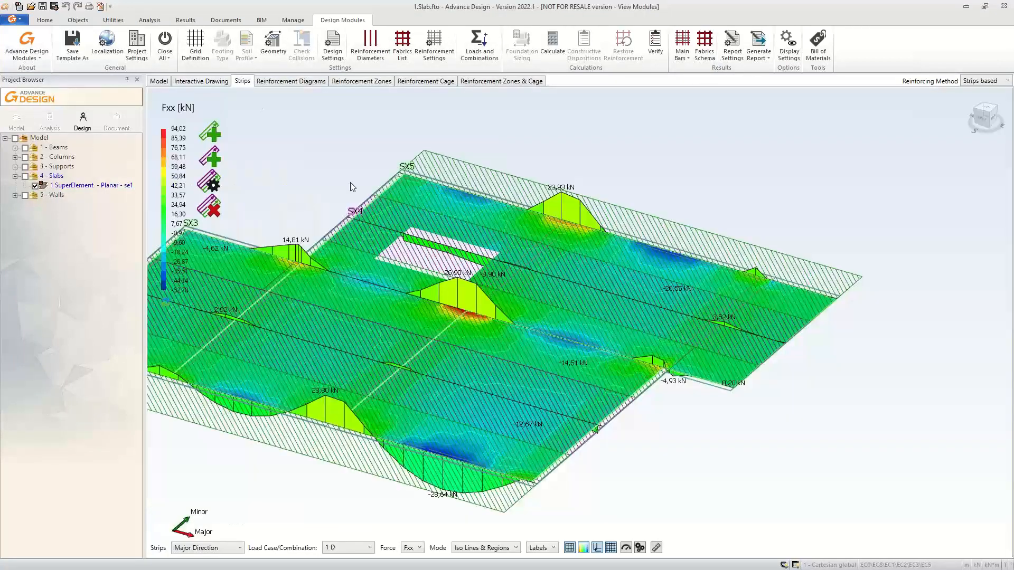
{"action": "left_click", "coordinate": [210, 209]}
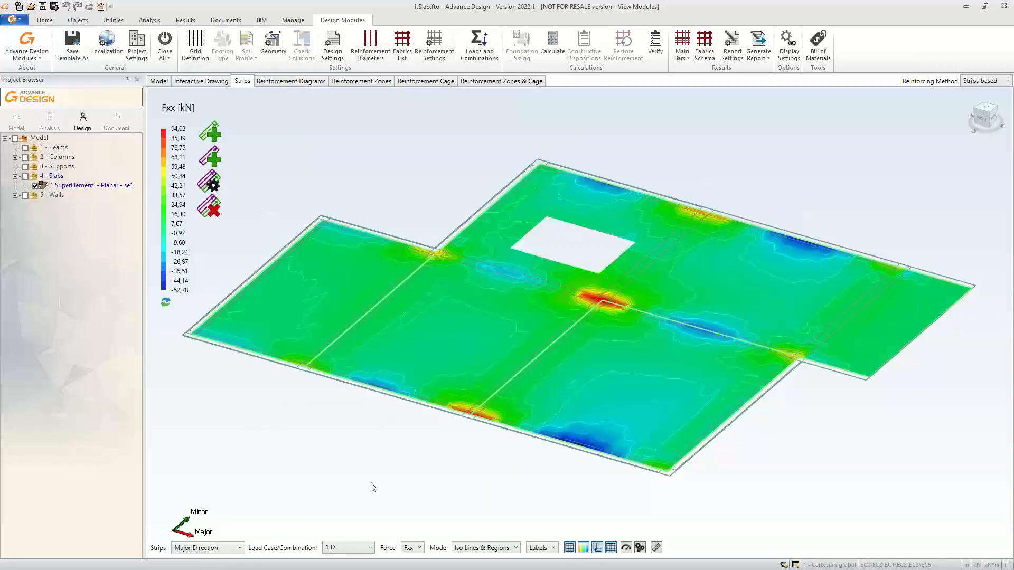
{"action": "left_click", "coordinate": [420, 549]}
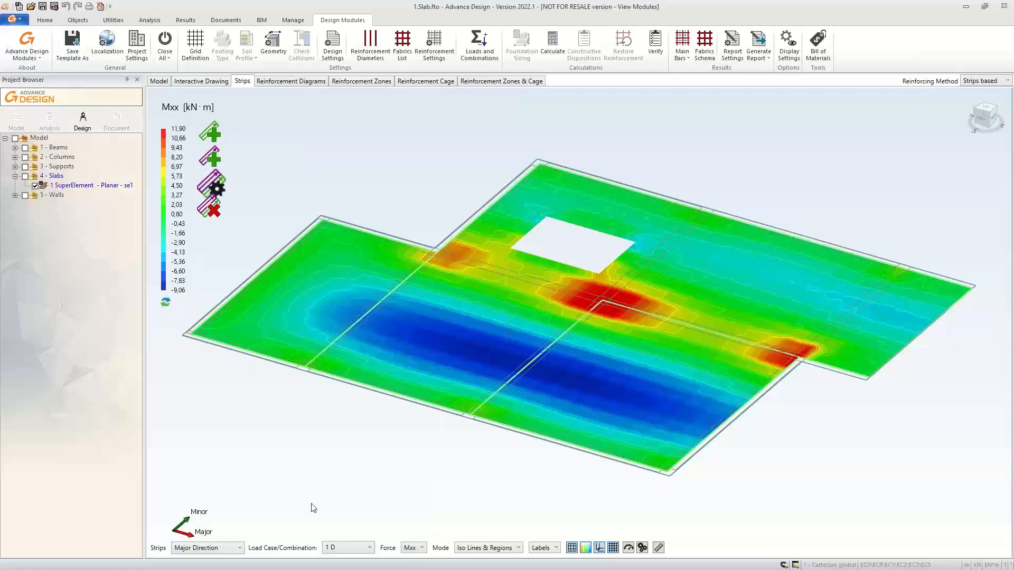
{"action": "left_click", "coordinate": [408, 549]}
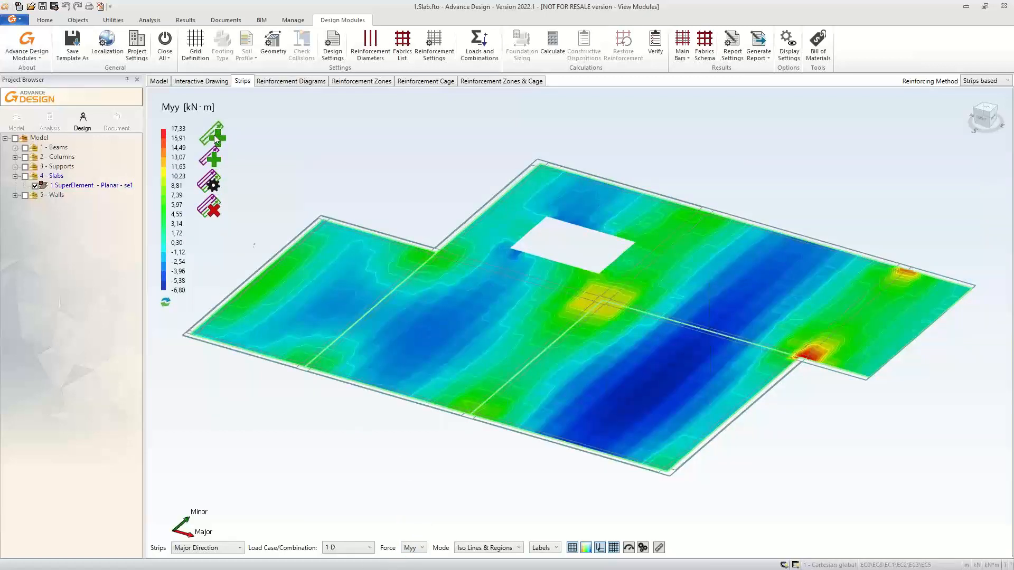
Draw a major-direction strip across the full width of the slab's wider part, starting at the outer edge at about Y = 3 m.
{"action": "left_click", "coordinate": [256, 275]}
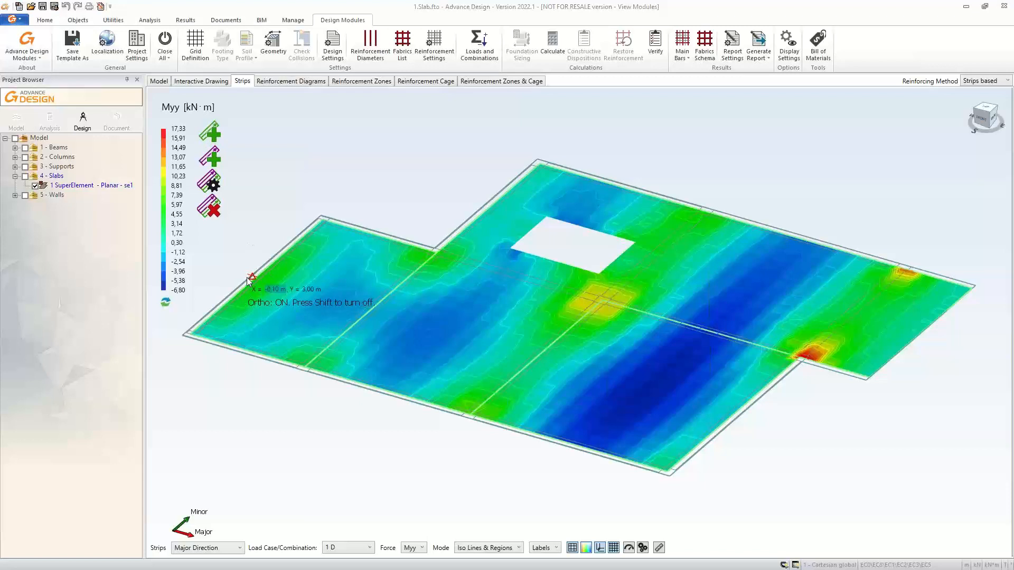
{"action": "left_click", "coordinate": [725, 427]}
{"action": "left_click", "coordinate": [729, 420]}
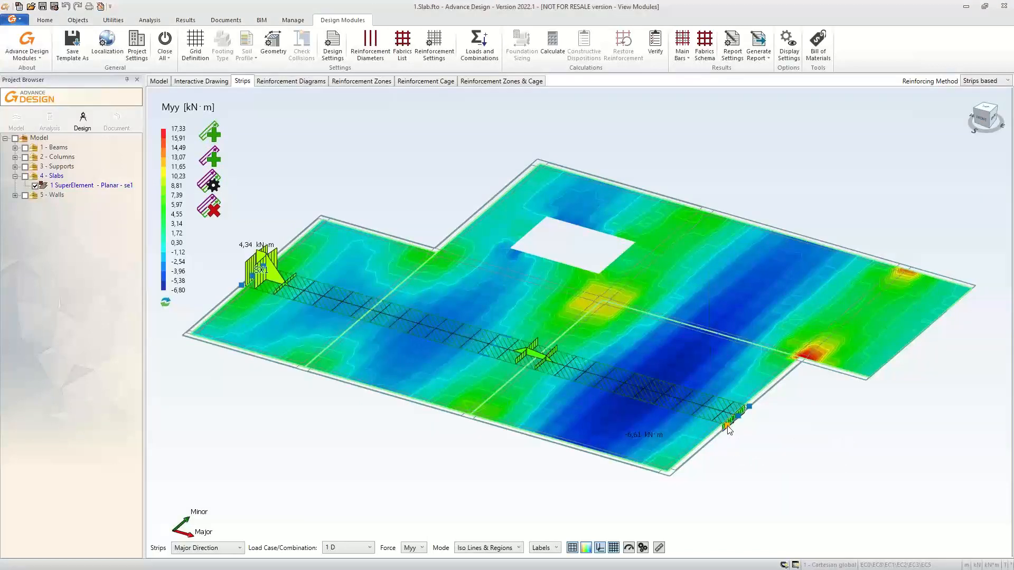
Examine the new strip's Myy moment diagram and its transverse sections up close, toggling the related results display.
{"action": "middle_click_drag", "start_coordinate": [380, 484], "coordinate": [457, 509]}
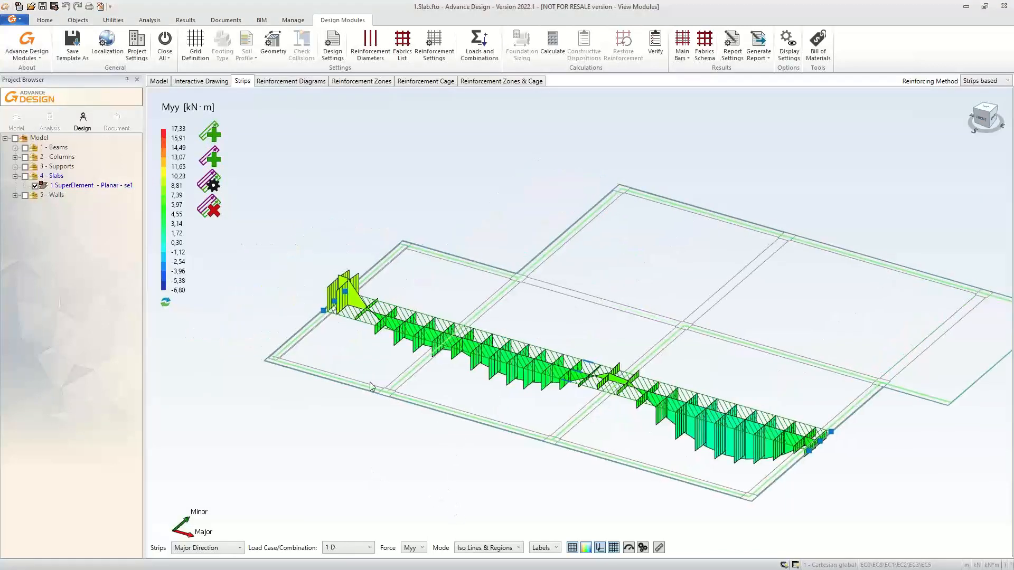
{"action": "scroll", "coordinate": [410, 319], "scroll_direction": "up", "scroll_amount": 3}
{"action": "scroll", "coordinate": [411, 319], "scroll_direction": "up", "scroll_amount": 2}
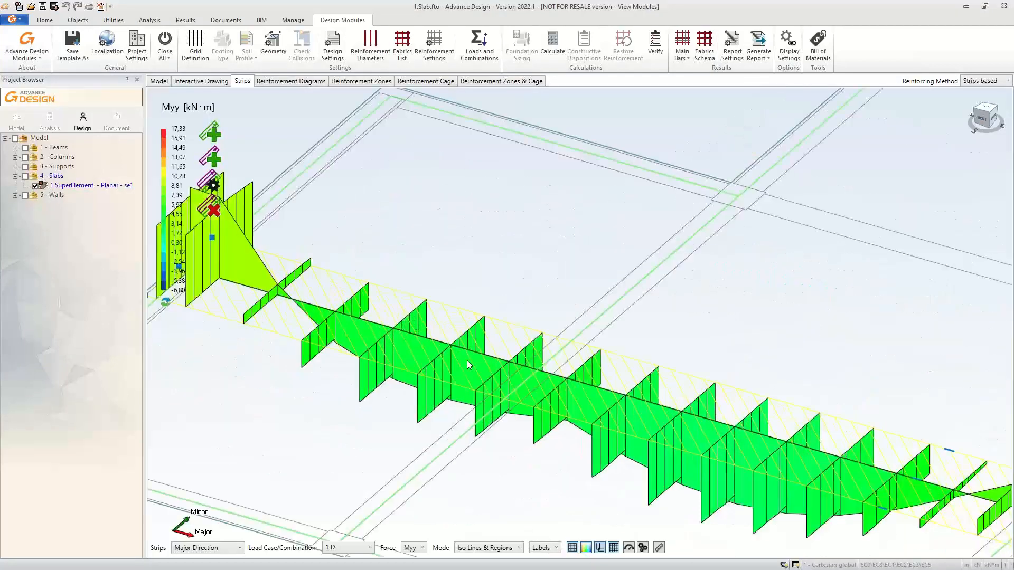
{"action": "left_click", "coordinate": [573, 547]}
{"action": "left_click", "coordinate": [574, 549]}
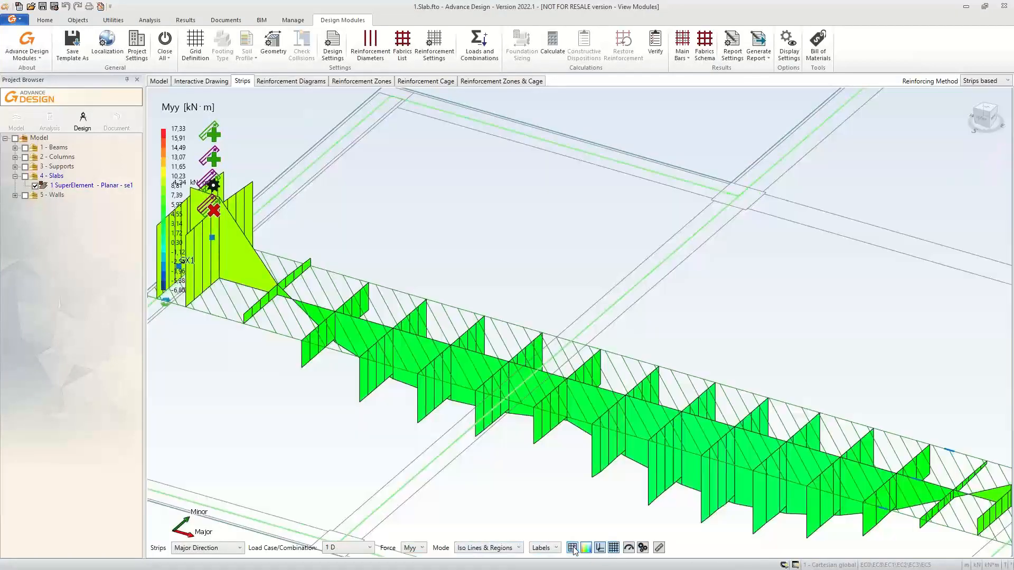
Widen the major-direction strip on one side, setting its right width to about 1 m.
{"action": "left_click", "coordinate": [271, 334]}
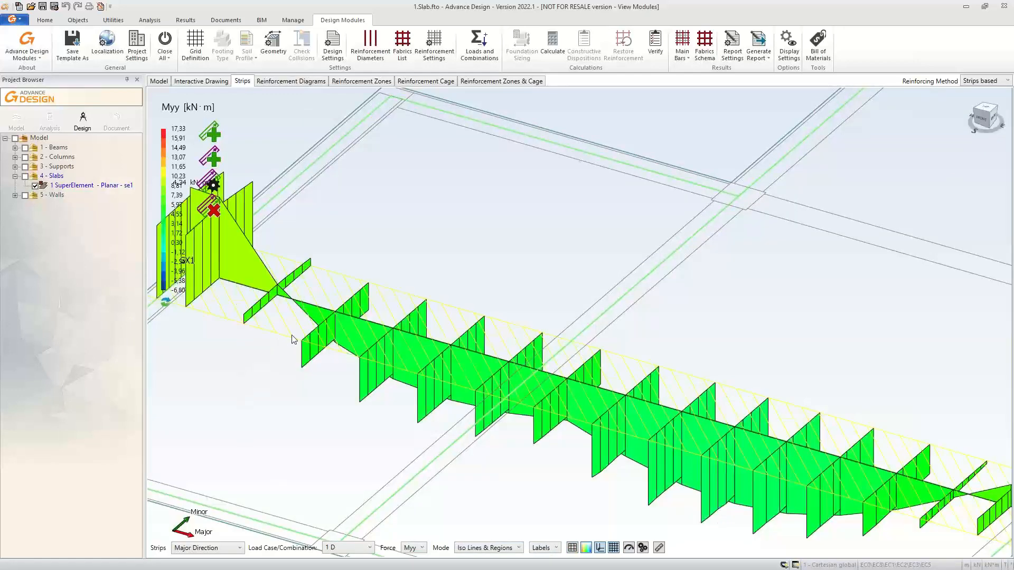
{"action": "left_click", "coordinate": [986, 110]}
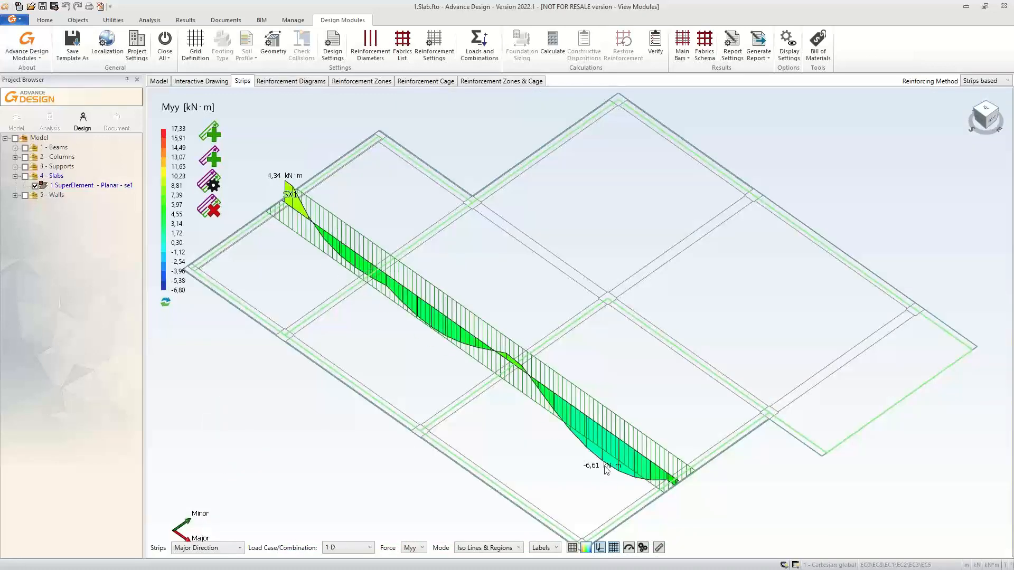
{"action": "scroll", "coordinate": [608, 499], "scroll_direction": "up", "scroll_amount": 5}
{"action": "mouse_move", "coordinate": [588, 397]}
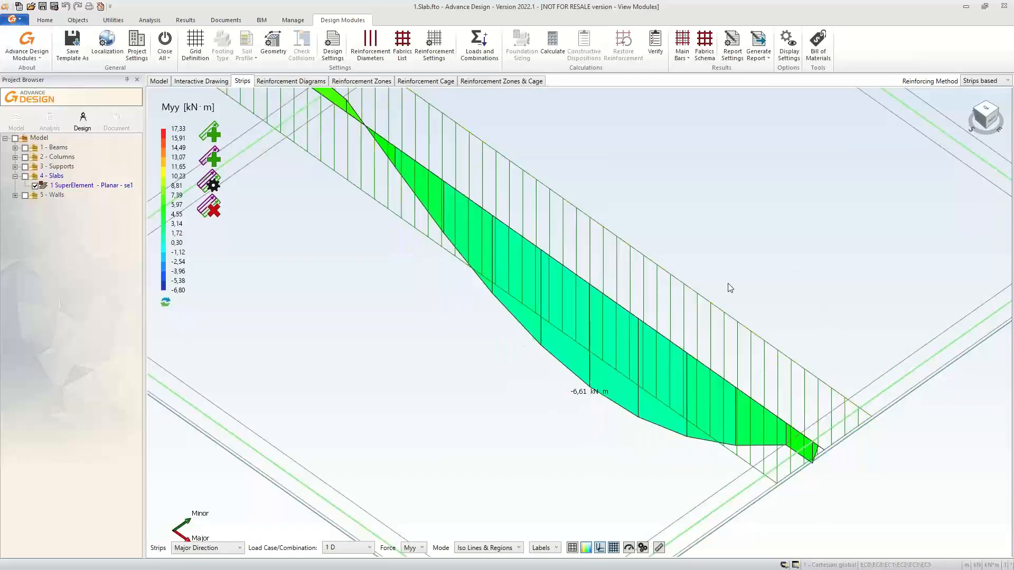
{"action": "left_click", "coordinate": [701, 302]}
{"action": "scroll", "coordinate": [754, 316], "scroll_direction": "down", "scroll_amount": 2}
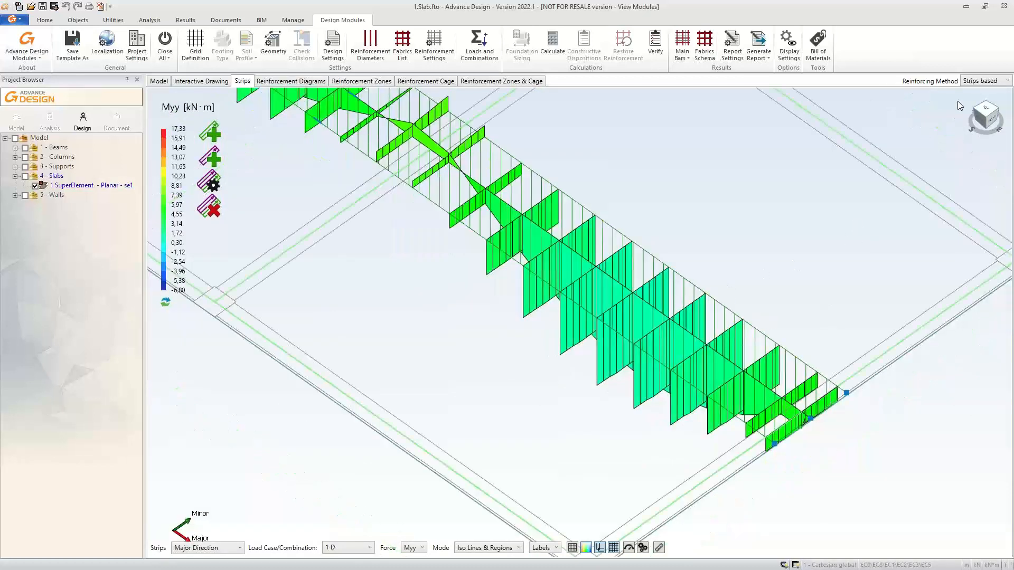
{"action": "left_click", "coordinate": [318, 121]}
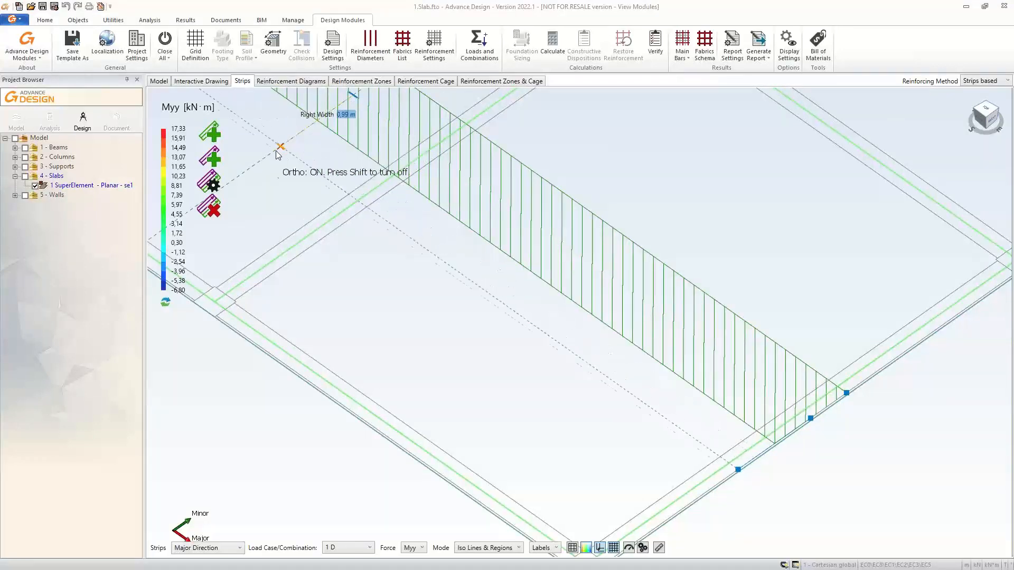
{"action": "left_click", "coordinate": [277, 150]}
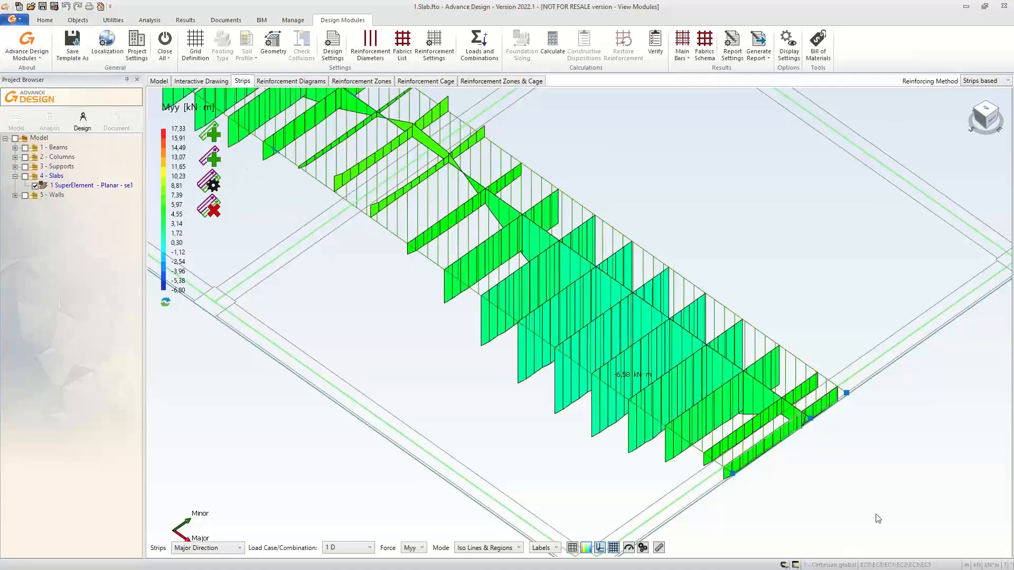
Compare the widened strip's single Myy diagram with its transverse-section diagrams, examining the strip's end and full length.
{"action": "key", "text": "ctrl+z"}
{"action": "key", "text": "ctrl+y"}
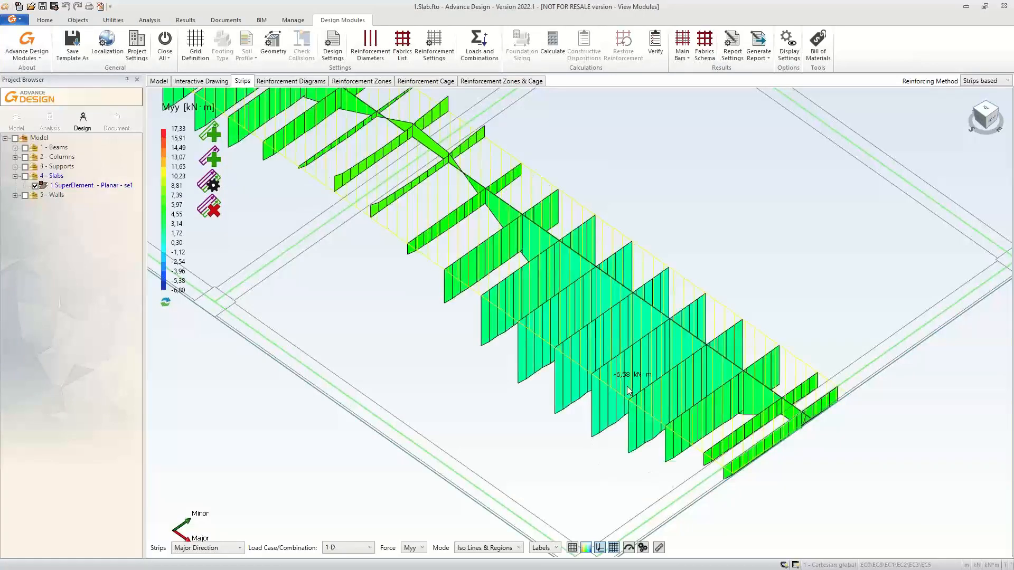
{"action": "key", "text": "ctrl+z"}
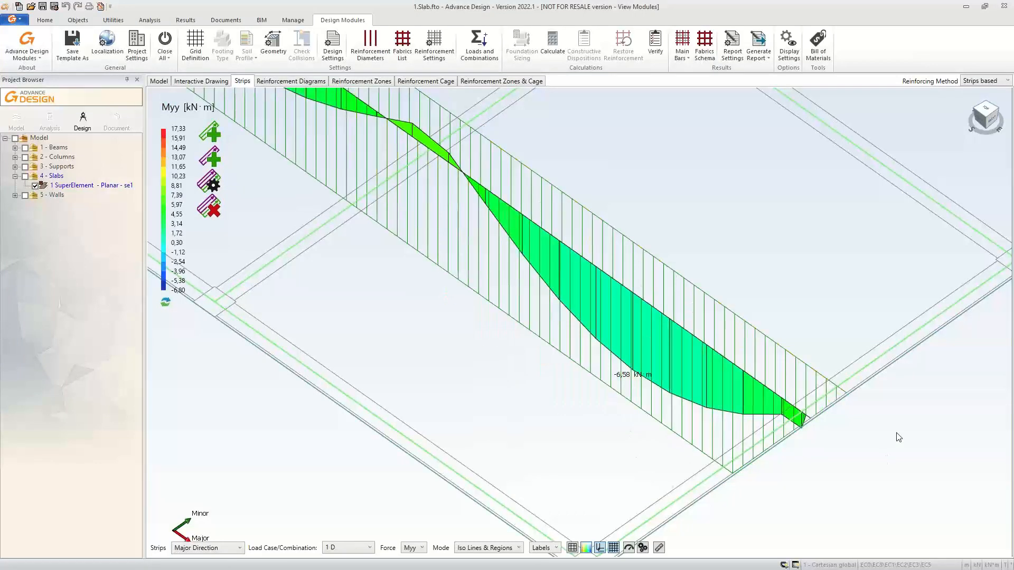
{"action": "key", "text": "ctrl+y"}
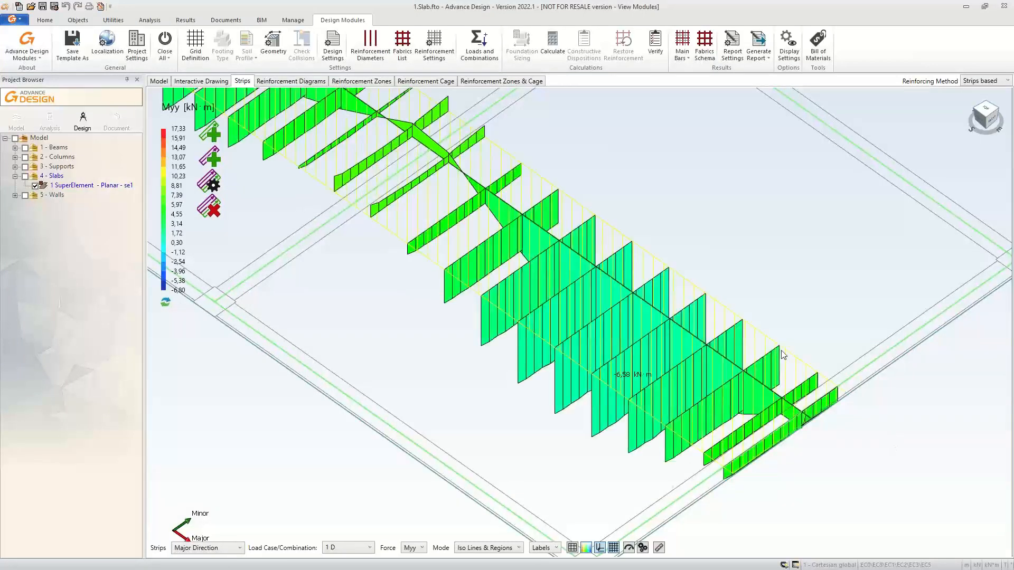
{"action": "key", "text": "ctrl+z"}
{"action": "key", "text": "ctrl+y"}
{"action": "key", "text": "ctrl+z"}
{"action": "scroll", "coordinate": [925, 495], "scroll_direction": "down", "scroll_amount": 3}
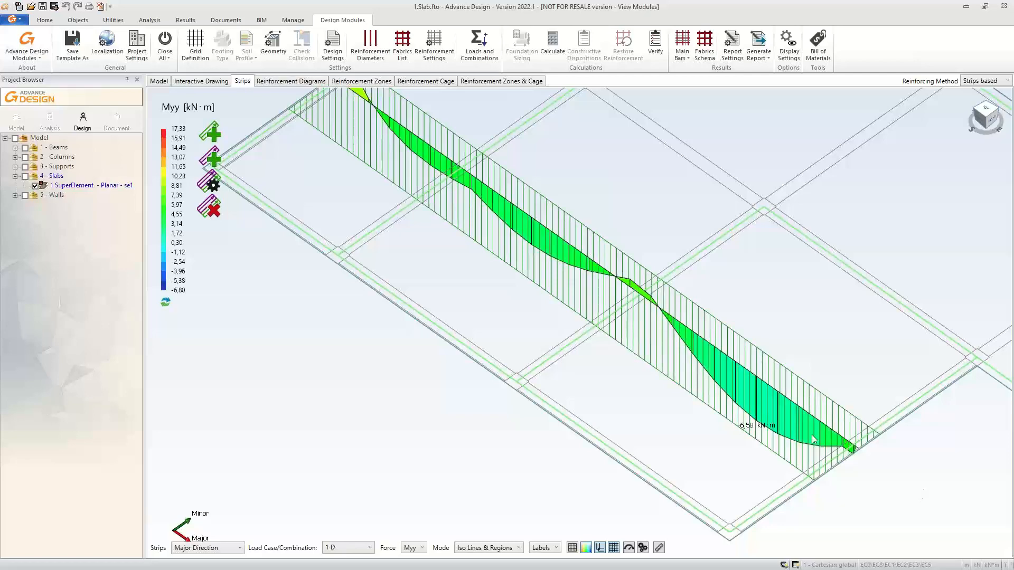
{"action": "left_click", "coordinate": [862, 445]}
{"action": "scroll", "coordinate": [862, 444], "scroll_direction": "up", "scroll_amount": 6}
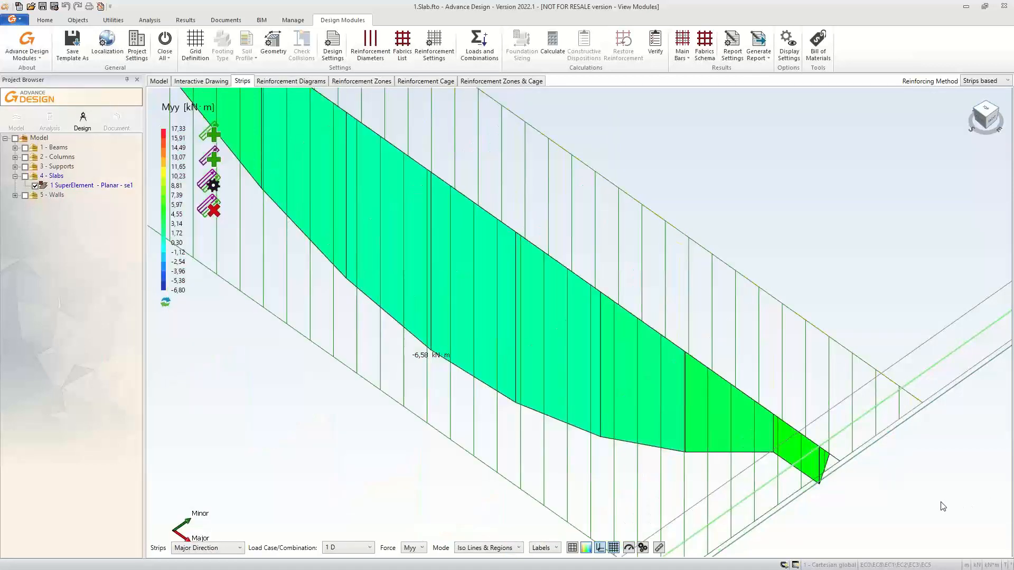
{"action": "scroll", "coordinate": [943, 507], "scroll_direction": "down", "scroll_amount": 5}
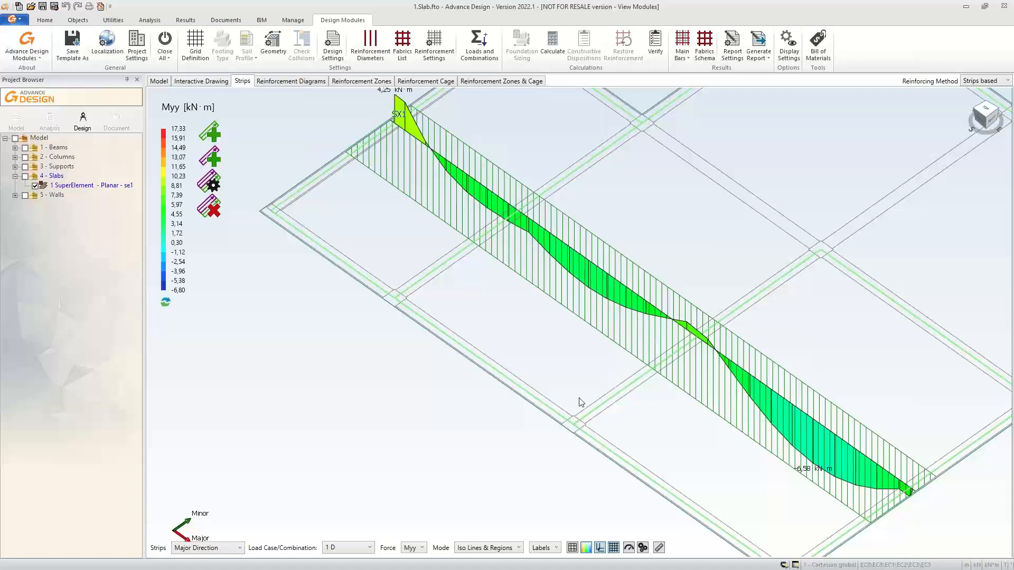
{"action": "scroll", "coordinate": [332, 427], "scroll_direction": "down", "scroll_amount": 3}
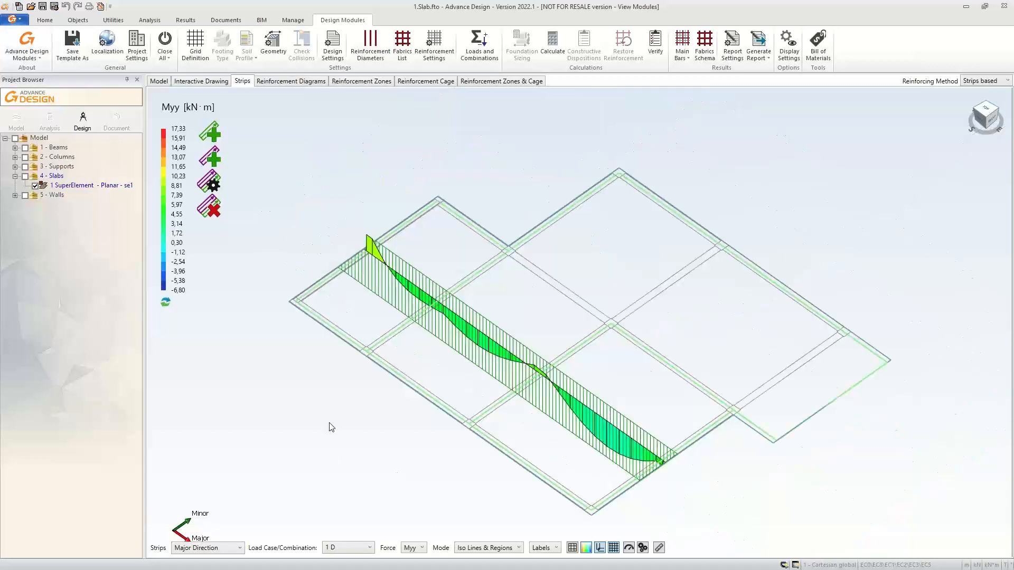
{"action": "scroll", "coordinate": [332, 427], "scroll_direction": "down", "scroll_amount": 1}
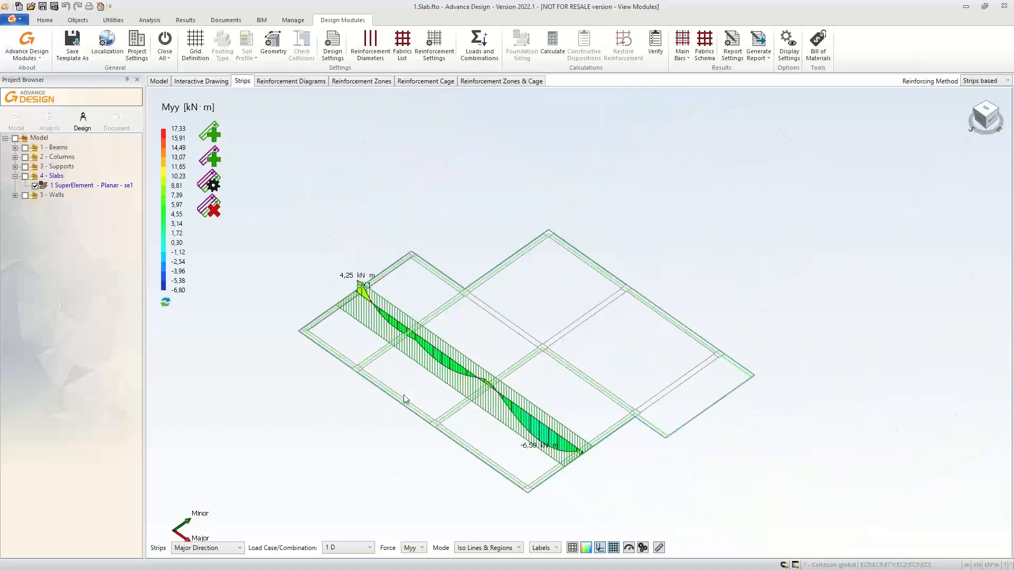
Open the 4 - Planar wall from the slab's model and calculate its reinforcement.
{"action": "left_click", "coordinate": [160, 82]}
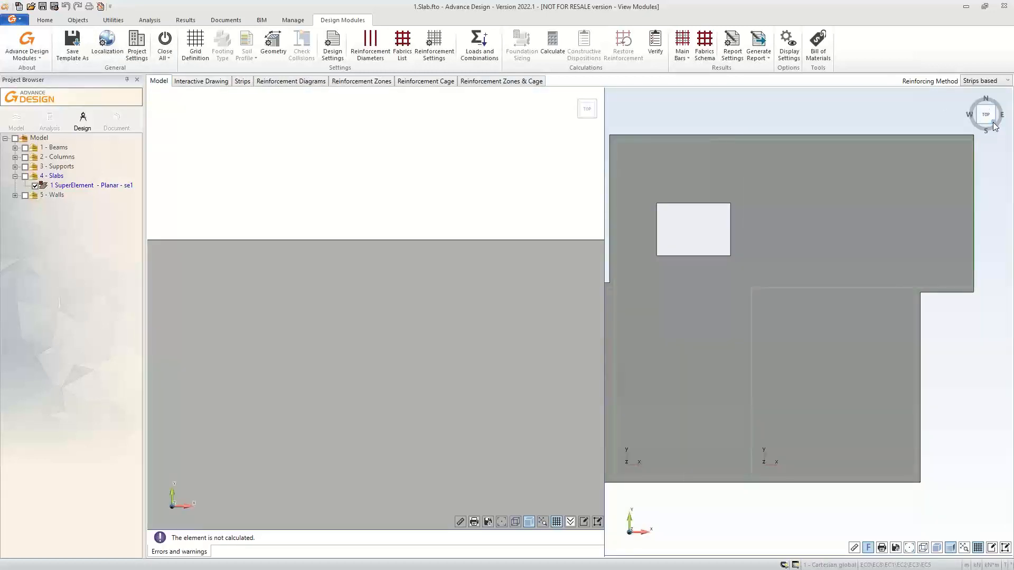
{"action": "left_click", "coordinate": [994, 124]}
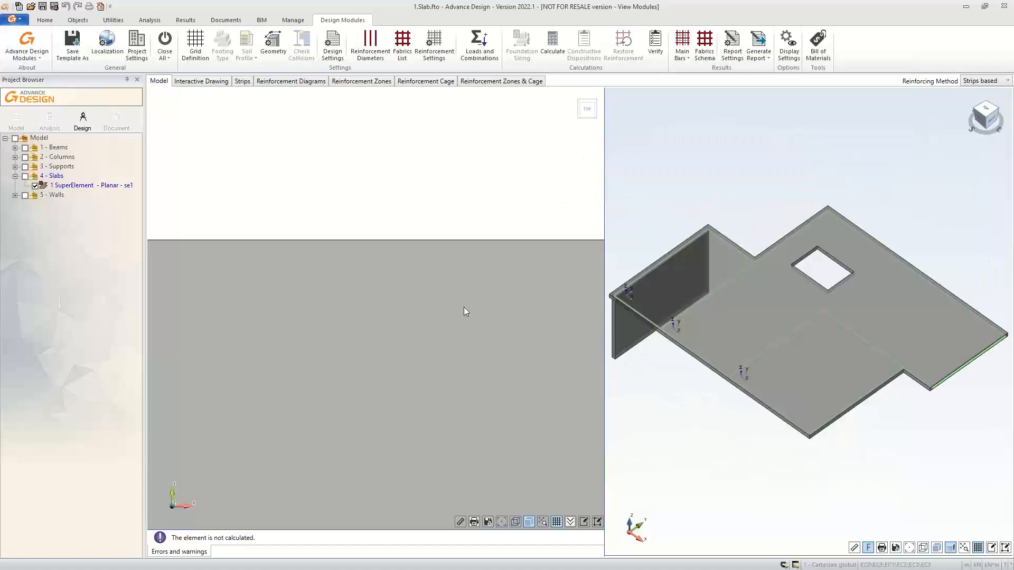
{"action": "left_click", "coordinate": [15, 195]}
{"action": "left_click", "coordinate": [55, 205]}
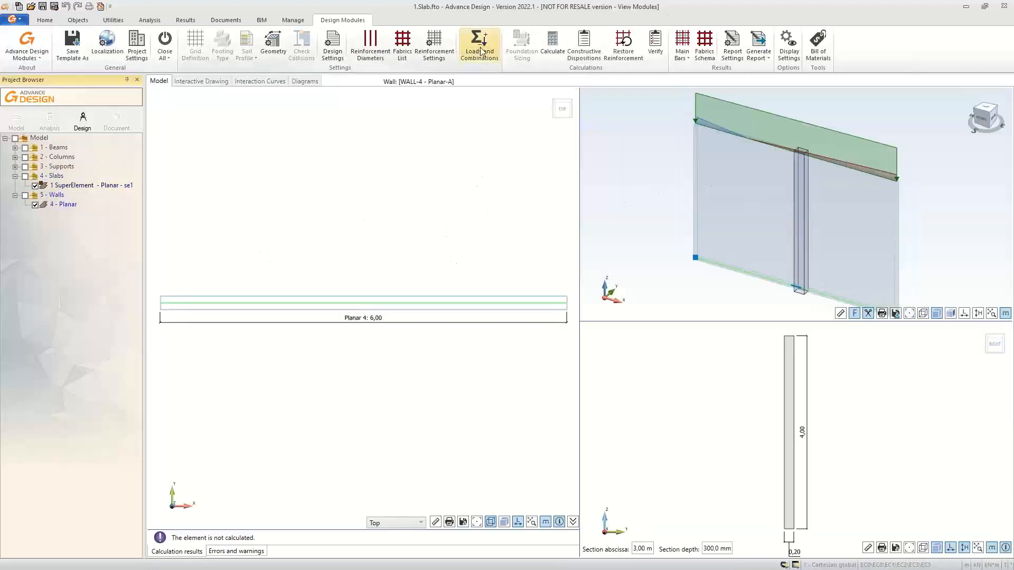
{"action": "left_click", "coordinate": [545, 42]}
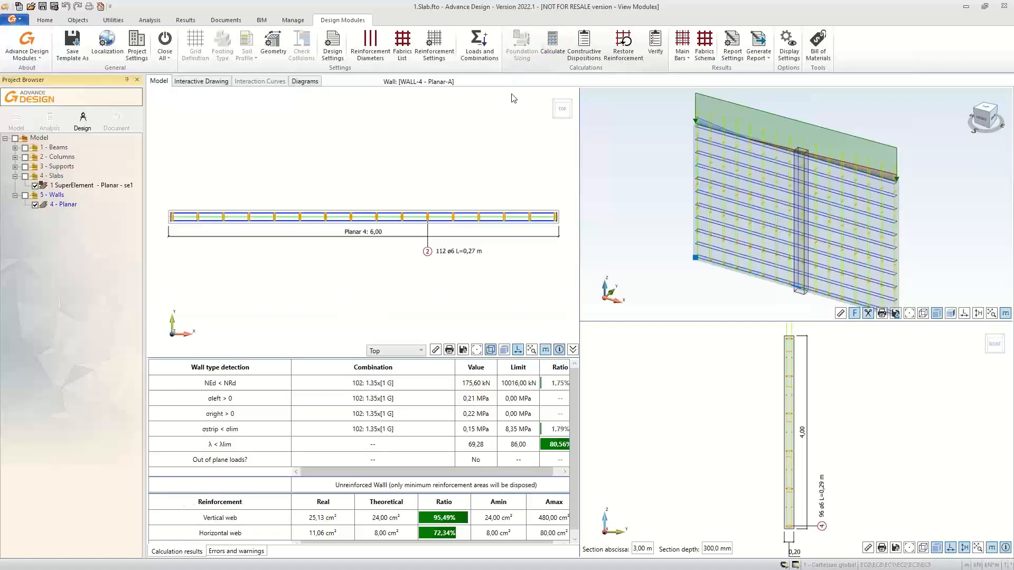
Maximize the wall's 3D view and examine the reinforcement bars along its upper edge.
{"action": "scroll", "coordinate": [873, 158], "scroll_direction": "up", "scroll_amount": 5}
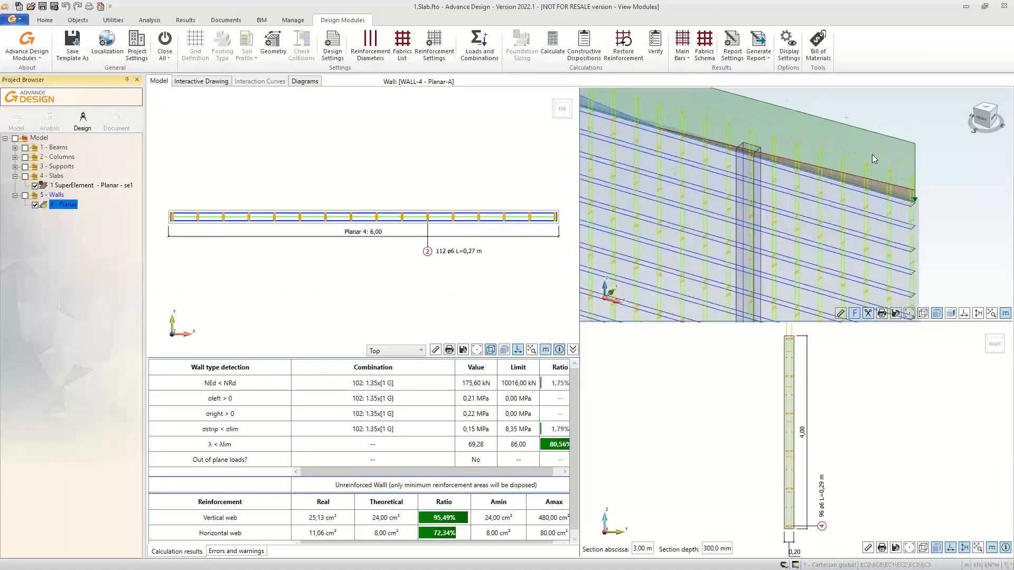
{"action": "scroll", "coordinate": [893, 212], "scroll_direction": "up", "scroll_amount": 4}
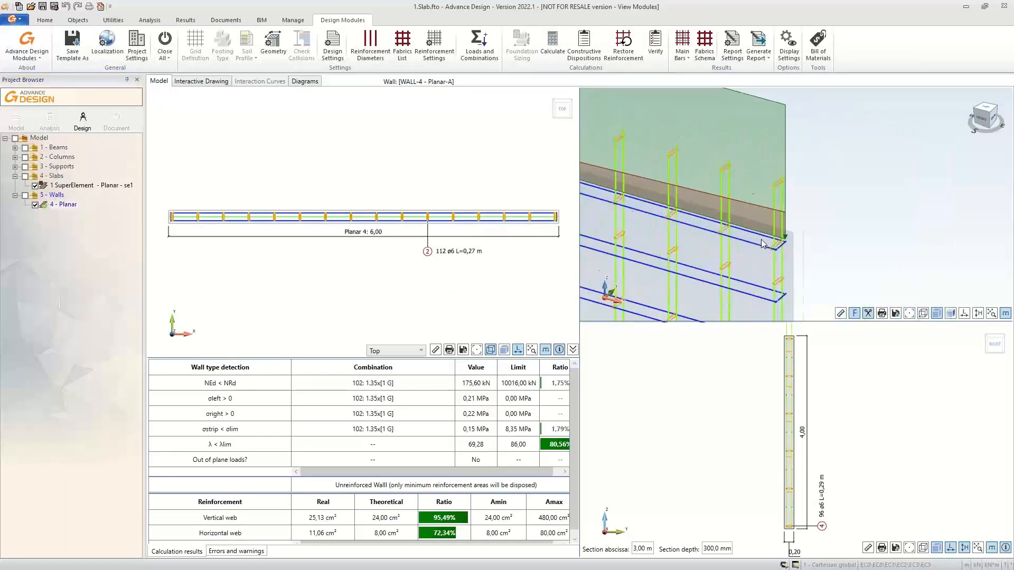
{"action": "double_click", "coordinate": [865, 203]}
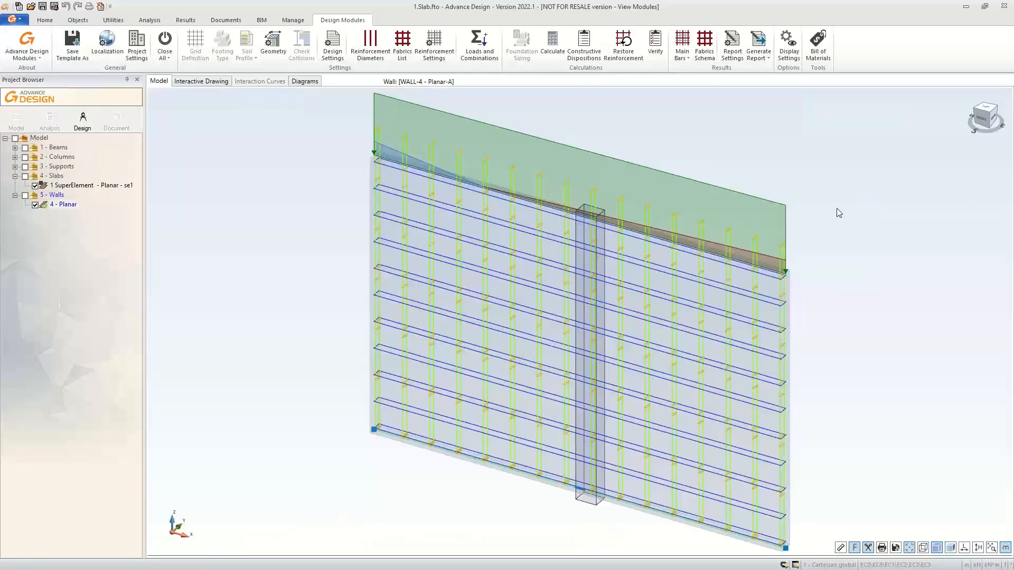
{"action": "scroll", "coordinate": [815, 260], "scroll_direction": "up", "scroll_amount": 3}
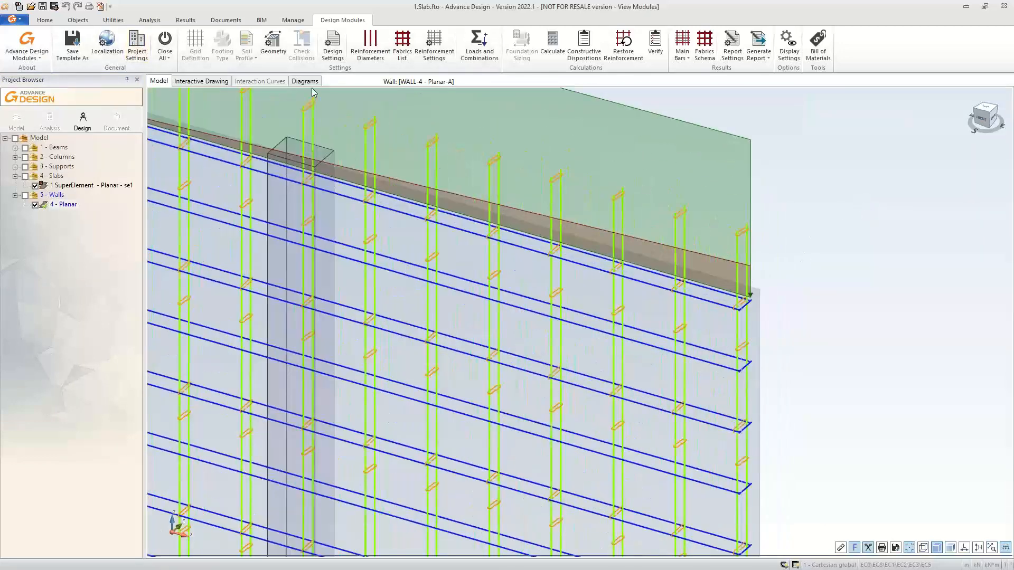
Set the upper slab thickness of Wall 1 to 0.20 m in the wall geometry settings.
{"action": "left_click", "coordinate": [284, 40]}
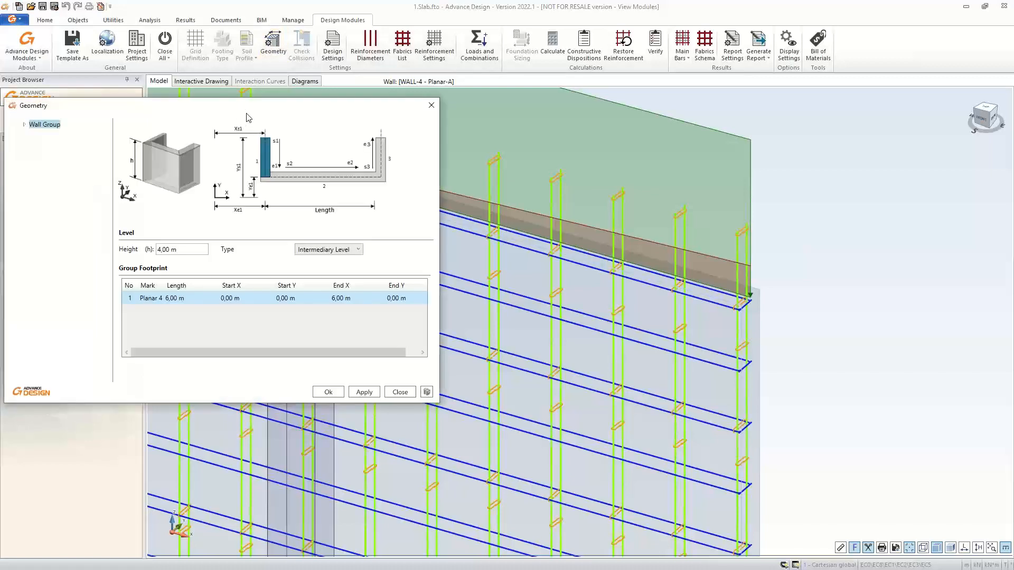
{"action": "left_click", "coordinate": [179, 121]}
{"action": "left_click", "coordinate": [205, 132]}
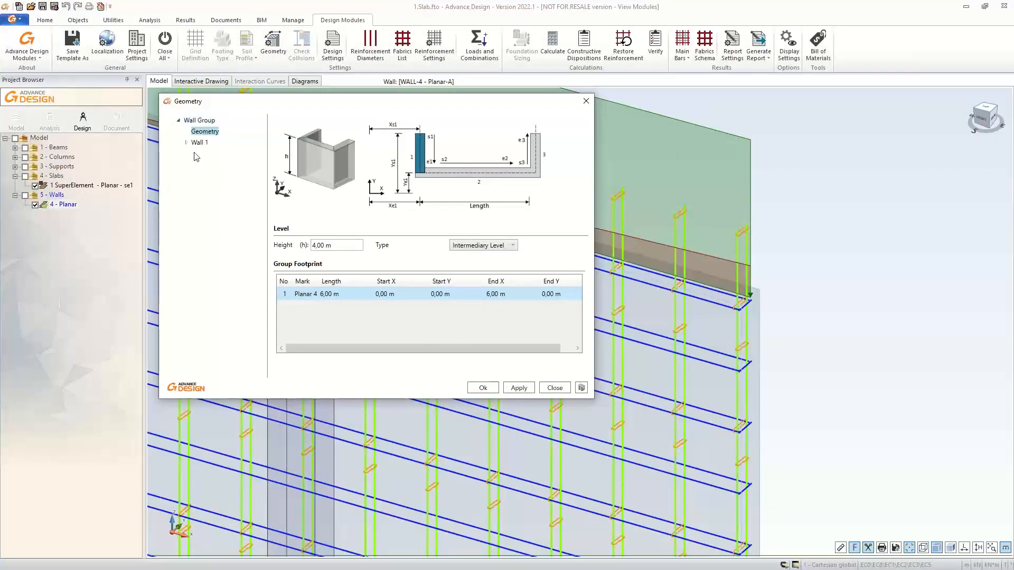
{"action": "left_click", "coordinate": [200, 142]}
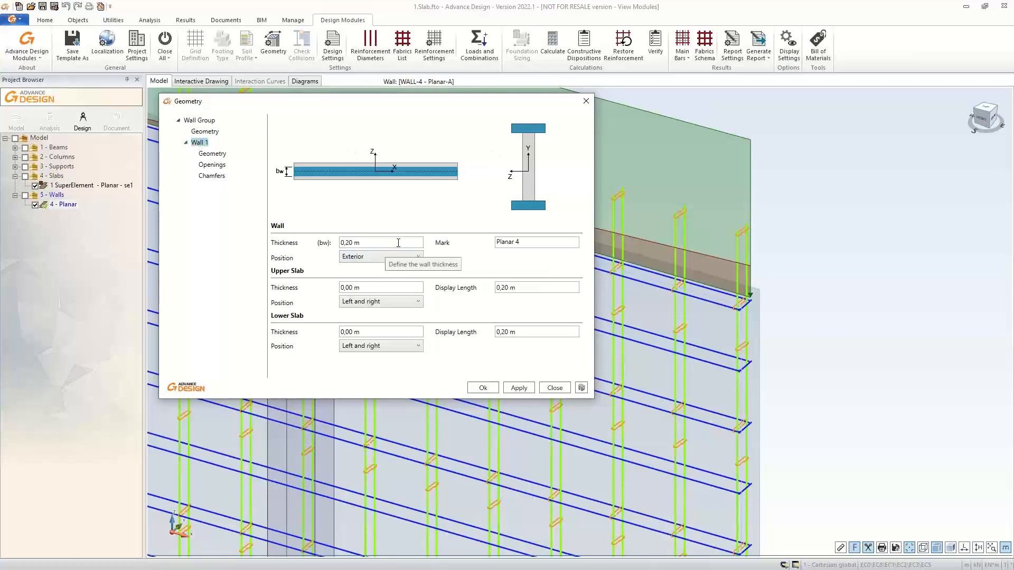
{"action": "left_click", "coordinate": [376, 287]}
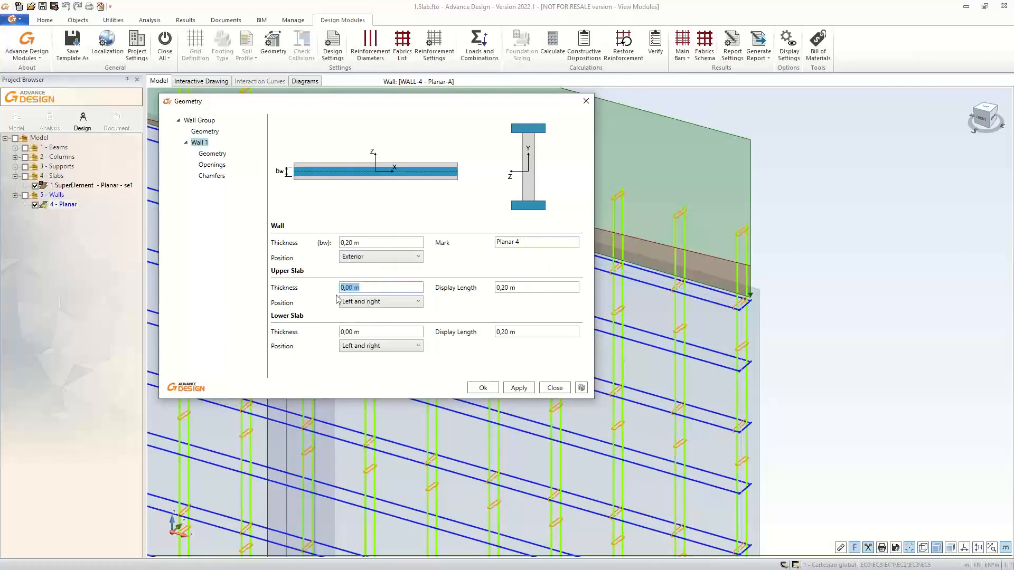
{"action": "left_click", "coordinate": [358, 286]}
{"action": "key", "text": "Left"}
{"action": "key", "text": "Left"}
{"action": "type", "text": "2"}
{"action": "left_click", "coordinate": [489, 393]}
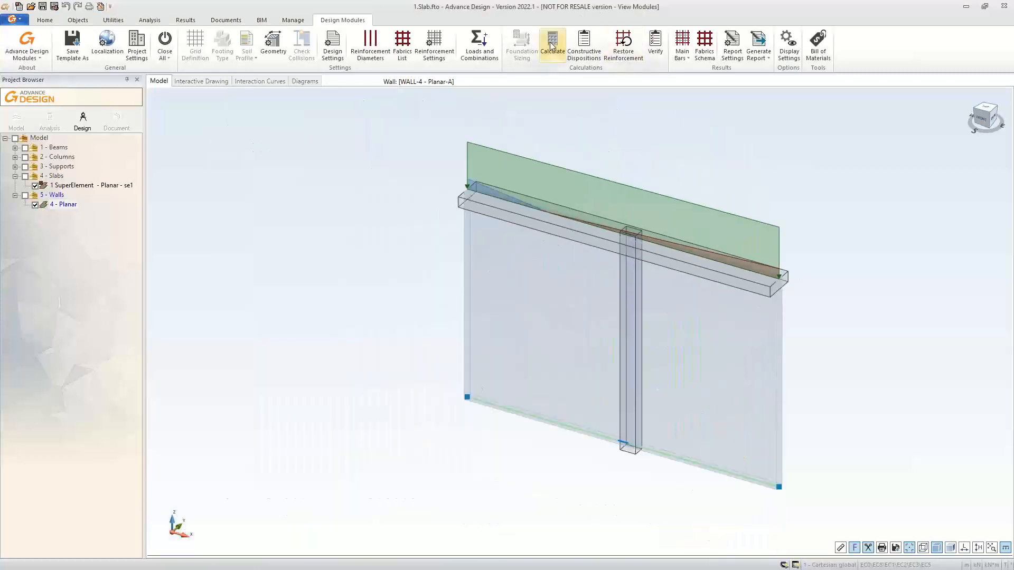
Recalculate the wall's reinforcement with the upper slab and hide the load diagrams in the 3D view.
{"action": "left_click", "coordinate": [552, 46]}
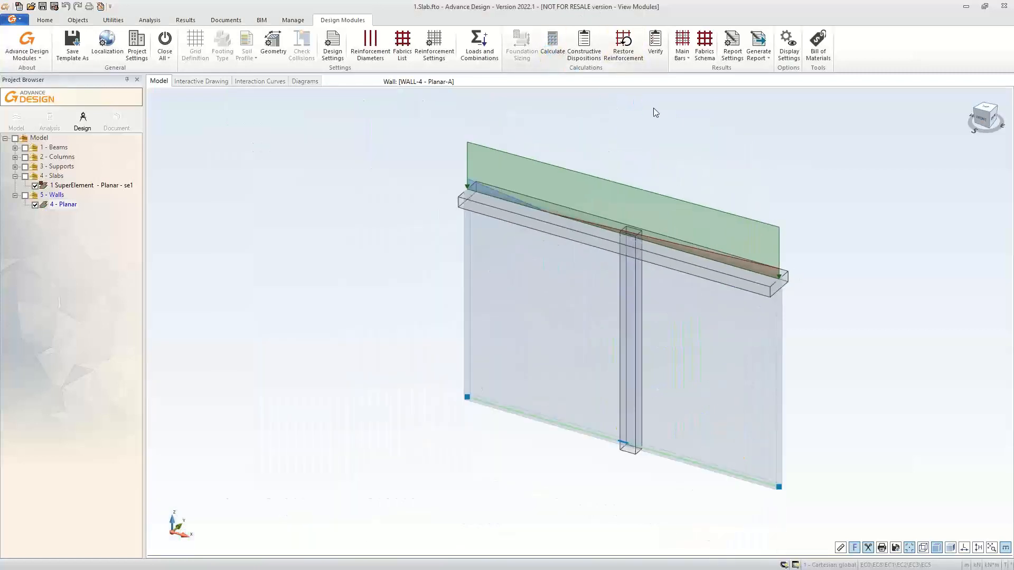
{"action": "scroll", "coordinate": [830, 267], "scroll_direction": "up", "scroll_amount": 5}
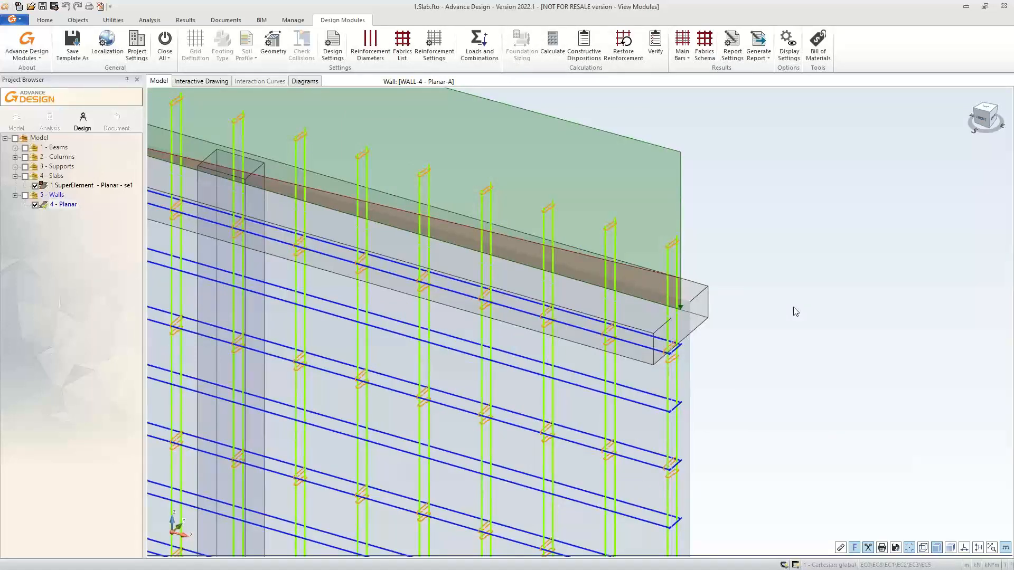
{"action": "left_click", "coordinate": [1004, 549]}
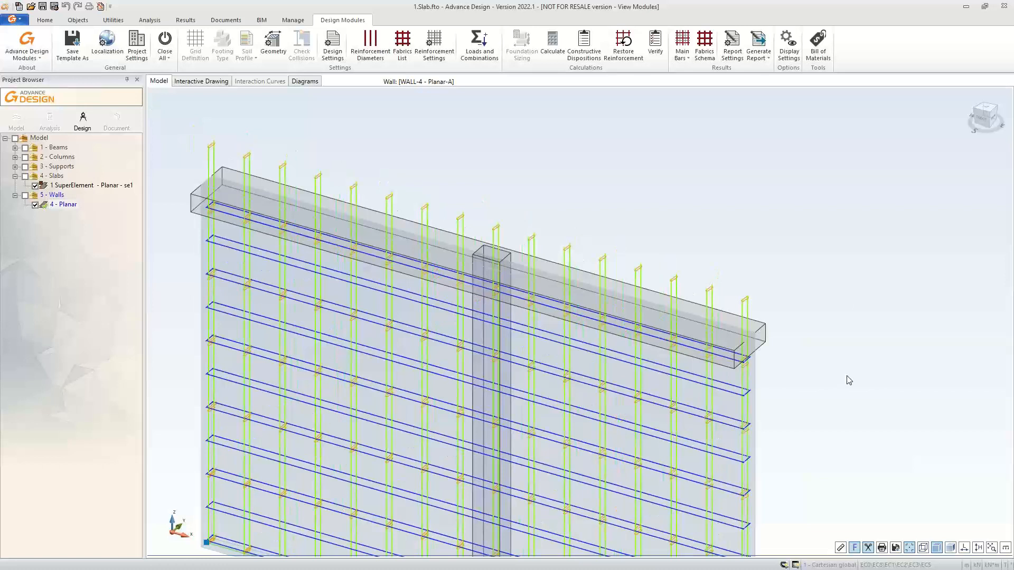
Reopen the 1 SuperElement slab and examine the joint between the slab and its supporting wall in 3D.
{"action": "double_click", "coordinate": [82, 186]}
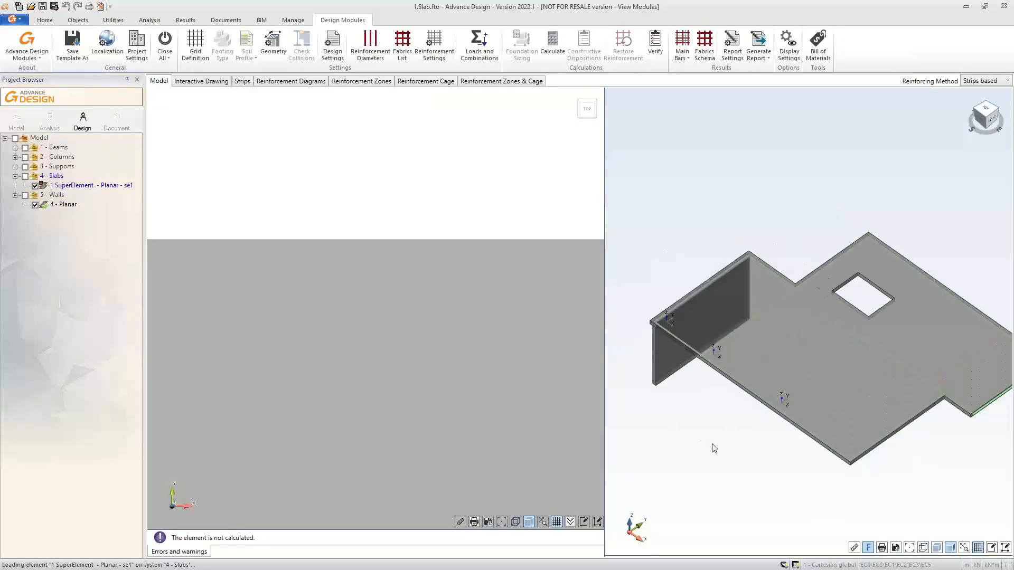
{"action": "scroll", "coordinate": [404, 292], "scroll_direction": "up", "scroll_amount": 5}
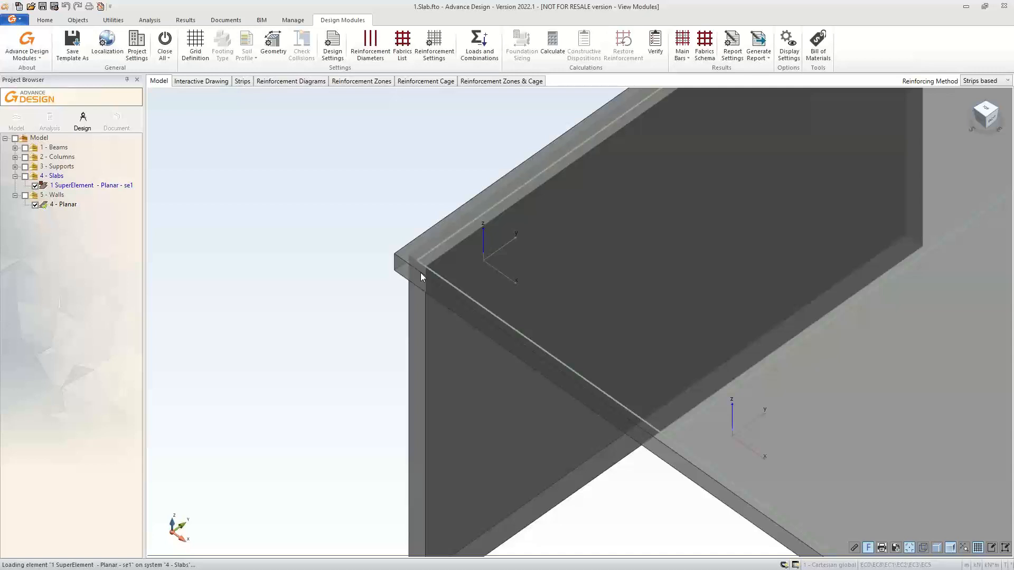
{"action": "middle_click_drag", "start_coordinate": [370, 217], "coordinate": [257, 254]}
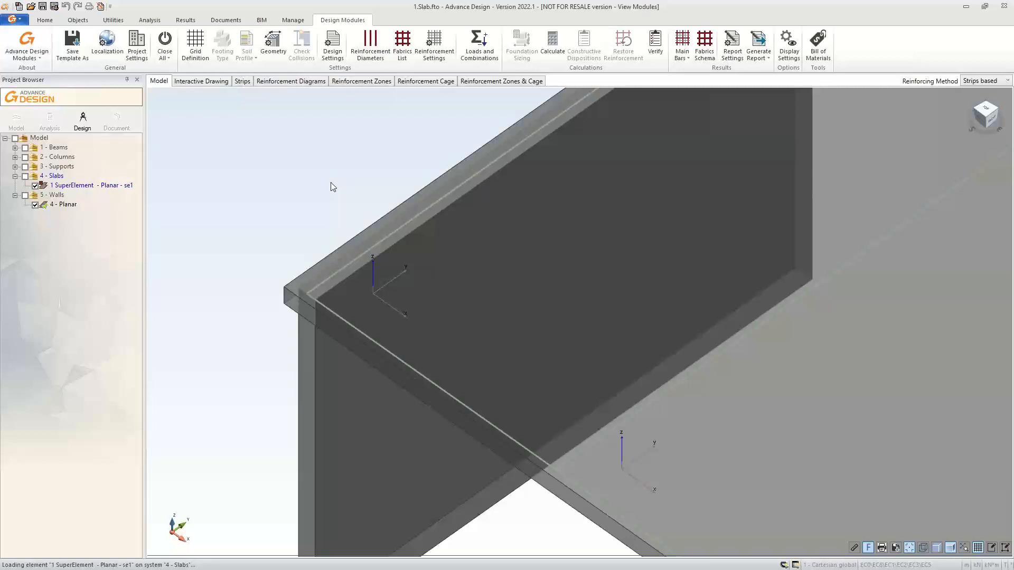
{"action": "scroll", "coordinate": [232, 221], "scroll_direction": "down", "scroll_amount": 5}
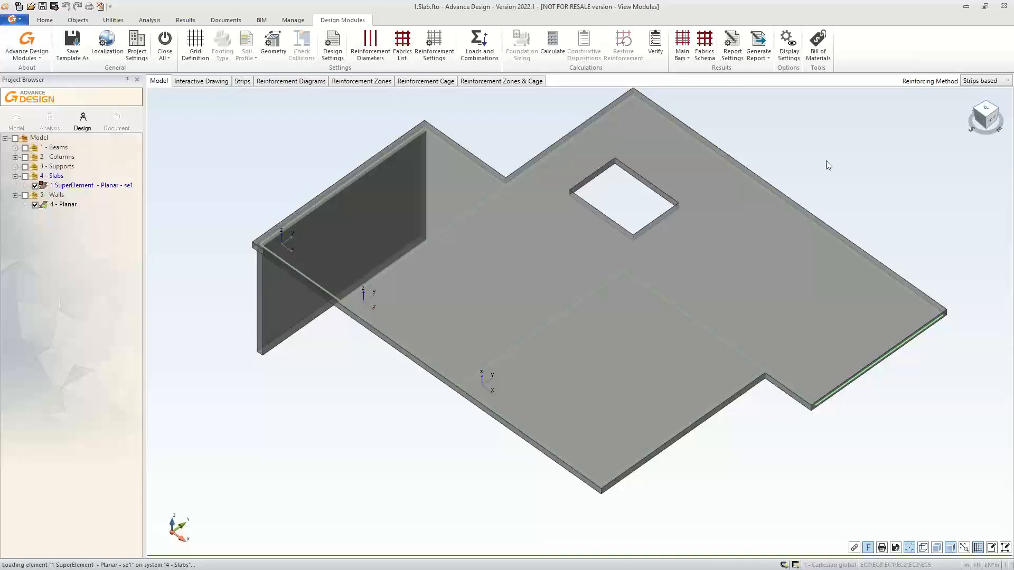
{"action": "middle_click_drag", "start_coordinate": [842, 145], "coordinate": [834, 173]}
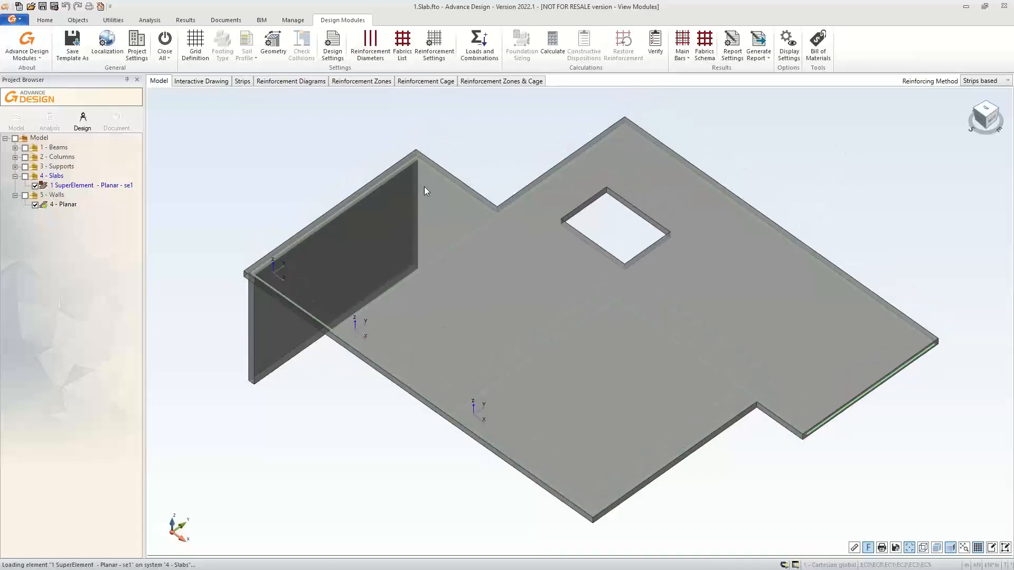
Switch the slab's reinforcing method from strips based to FEM based.
{"action": "left_click", "coordinate": [981, 83]}
{"action": "left_click", "coordinate": [976, 92]}
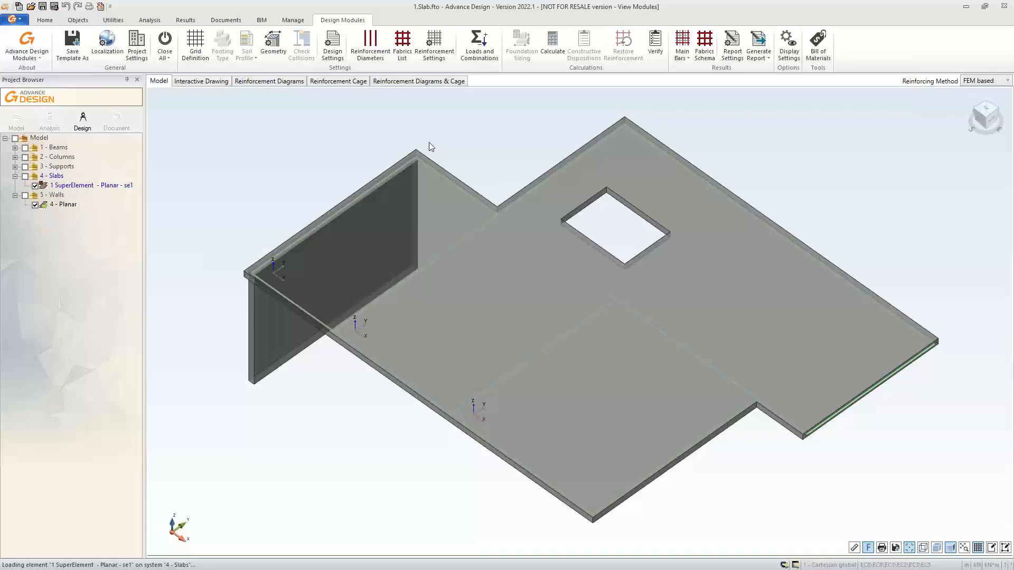
Try Fabrics as the reinforcement pattern for the slab's bottom solution in the reinforcement assumptions.
{"action": "left_click", "coordinate": [430, 47]}
{"action": "left_click", "coordinate": [241, 82]}
{"action": "left_click", "coordinate": [242, 72]}
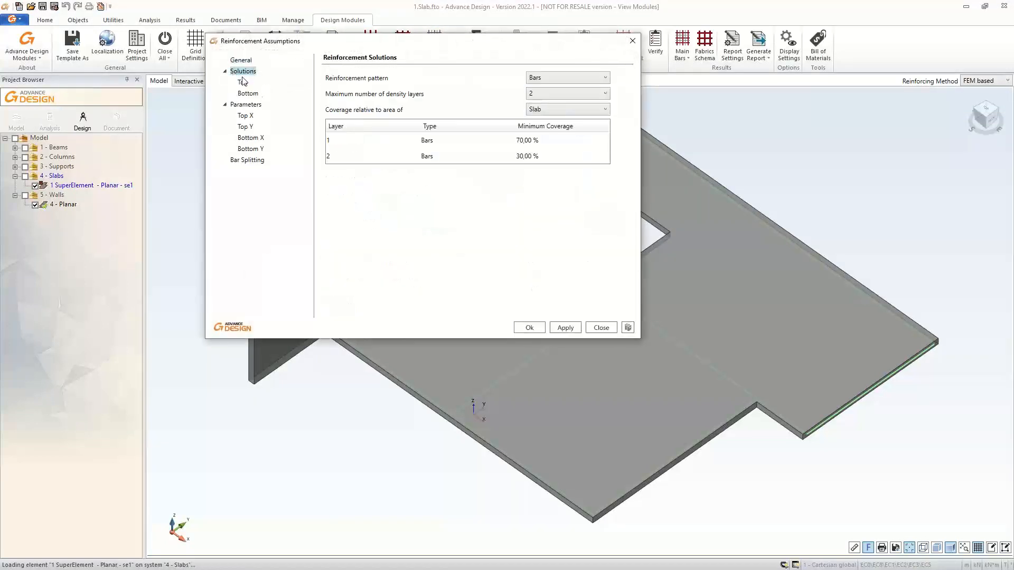
{"action": "left_click", "coordinate": [244, 83]}
{"action": "left_click", "coordinate": [249, 95]}
{"action": "left_click", "coordinate": [544, 78]}
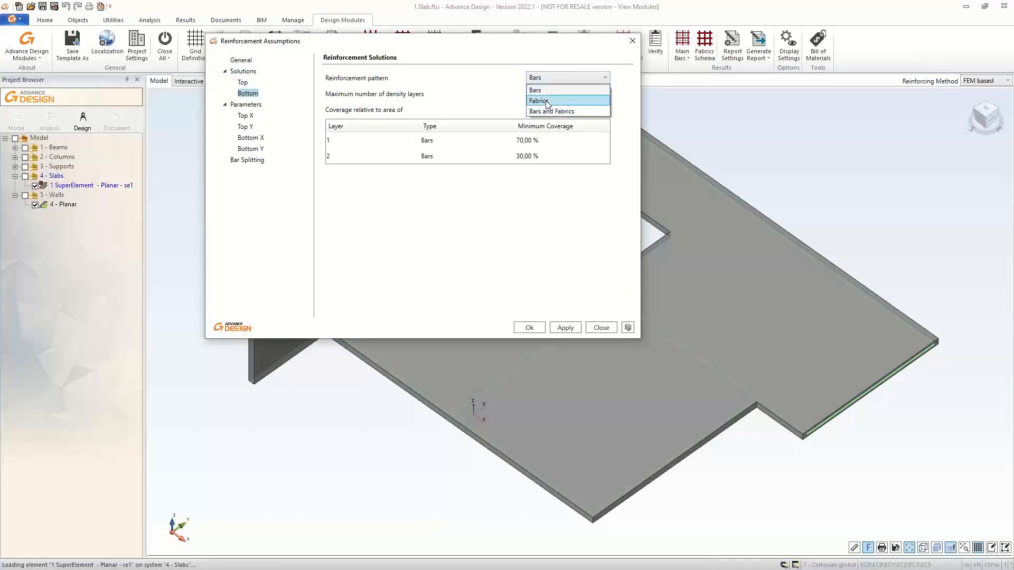
{"action": "left_click", "coordinate": [548, 102]}
Check the density layer choices for the top solution and try a maximum of 1 density layer for the bottom fabrics.
{"action": "left_click", "coordinate": [243, 83]}
{"action": "left_click", "coordinate": [541, 93]}
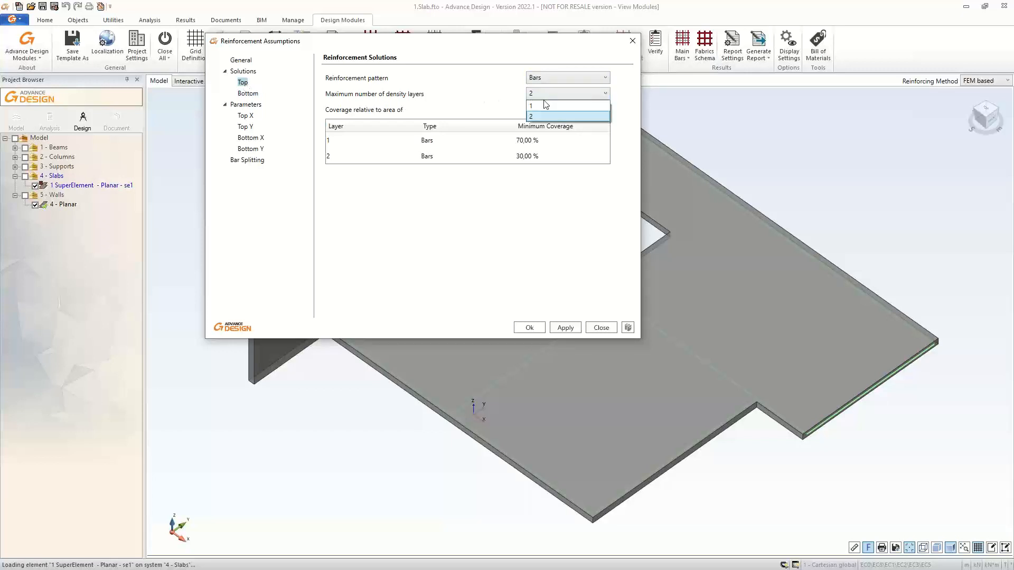
{"action": "left_click", "coordinate": [245, 94]}
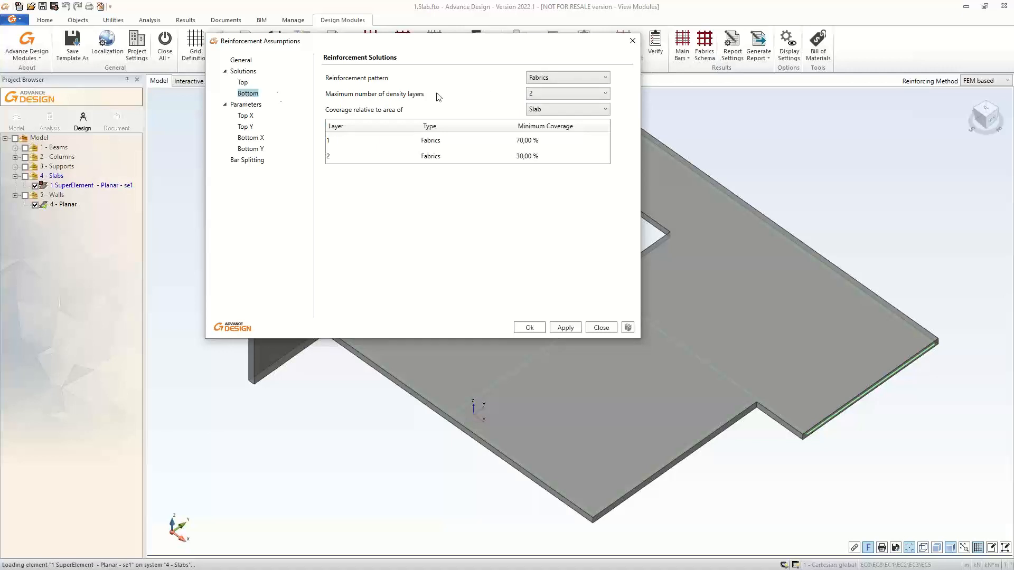
{"action": "left_click", "coordinate": [549, 95]}
{"action": "left_click", "coordinate": [545, 103]}
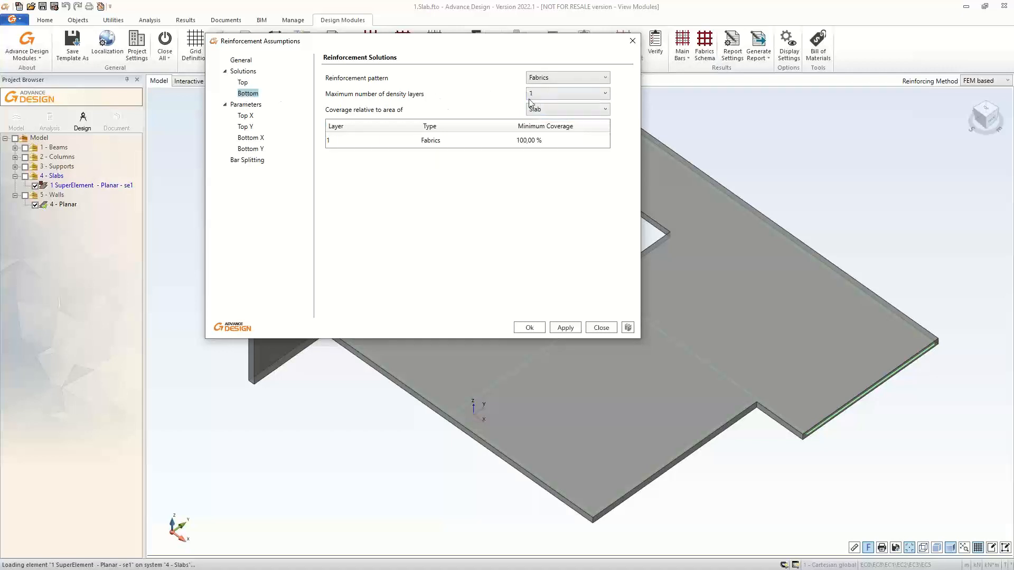
Review the top solution and the Bottom X and Bottom Y parameters, then close the reinforcement assumptions without applying them.
{"action": "left_click", "coordinate": [244, 83]}
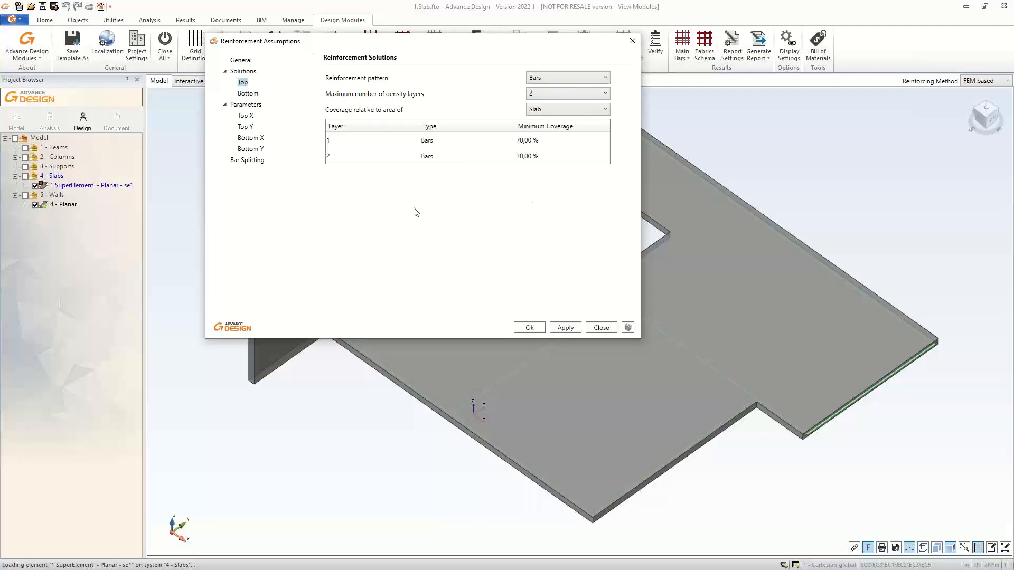
{"action": "left_click", "coordinate": [249, 137]}
{"action": "left_click", "coordinate": [249, 150]}
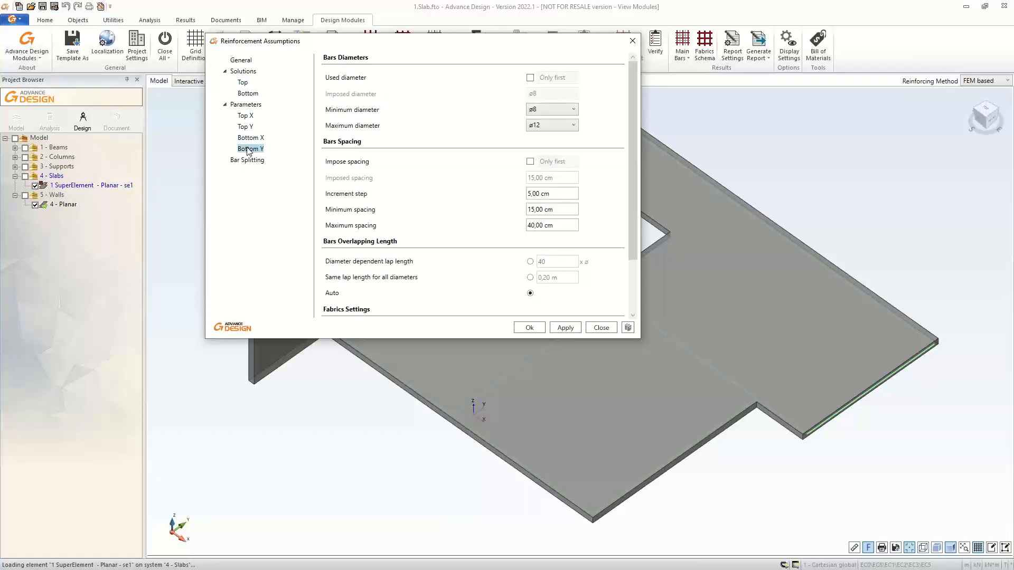
{"action": "left_click", "coordinate": [633, 41]}
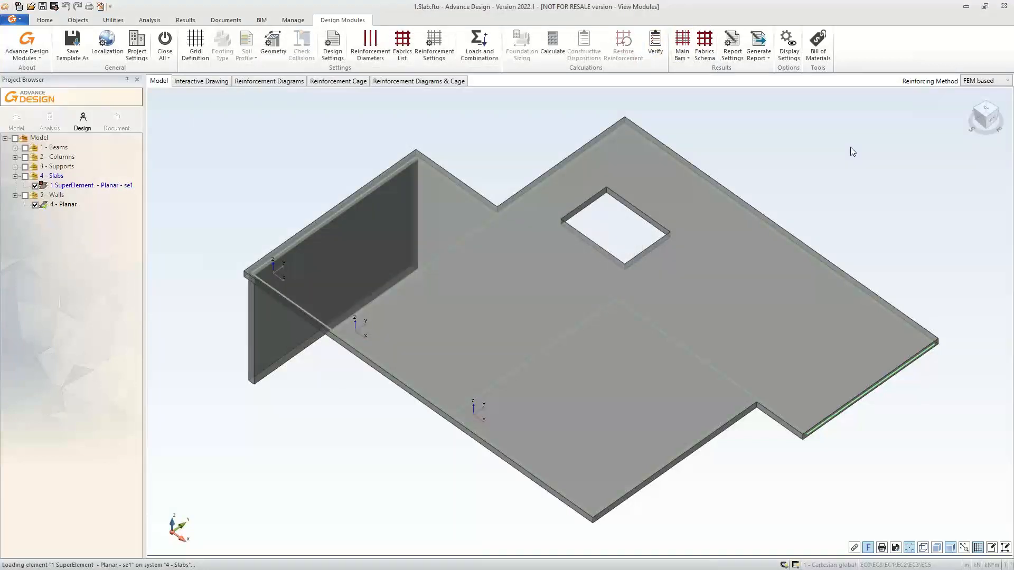